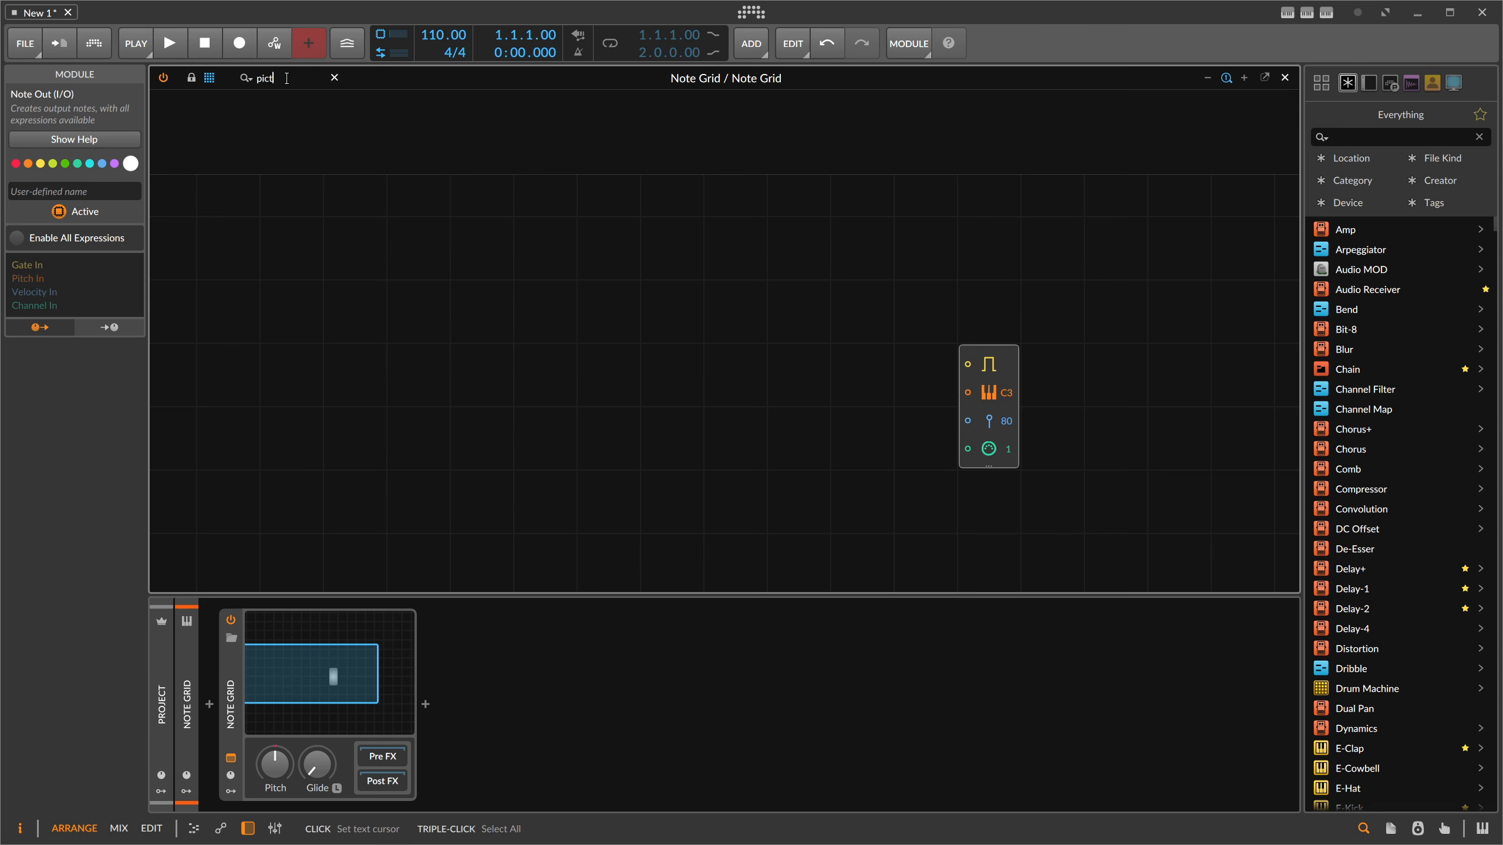
Search the module palette for "pit" and place a Pitches module in the grid, ahead of the Note Out module.
{"action": "key", "text": "BackSpace"}
{"action": "key", "text": "BackSpace"}
{"action": "key", "text": "BackSpace"}
{"action": "type", "text": "t"}
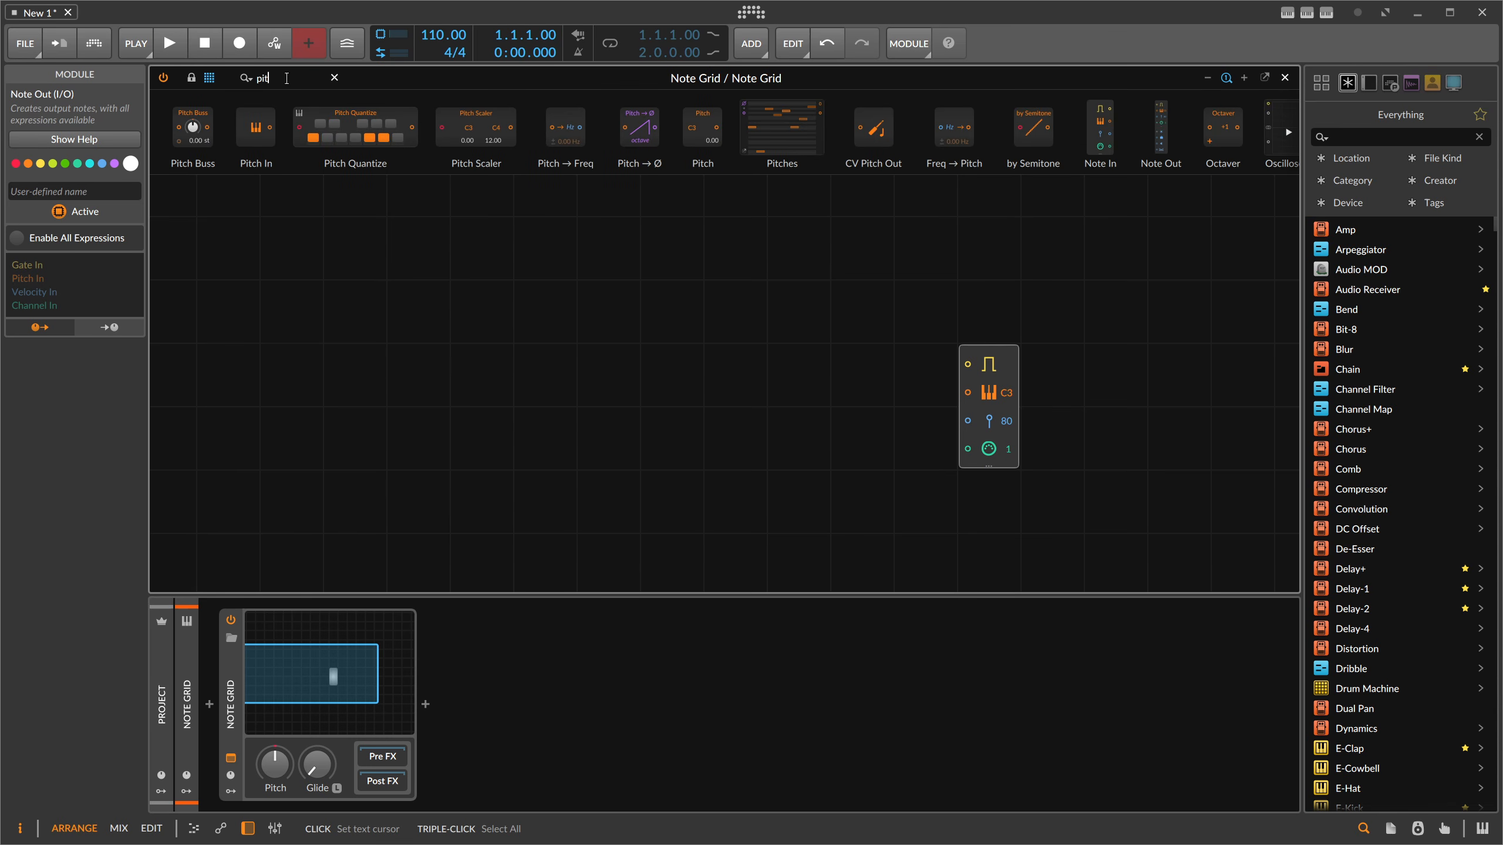
{"action": "left_click_drag", "start_coordinate": [765, 167], "coordinate": [420, 361]}
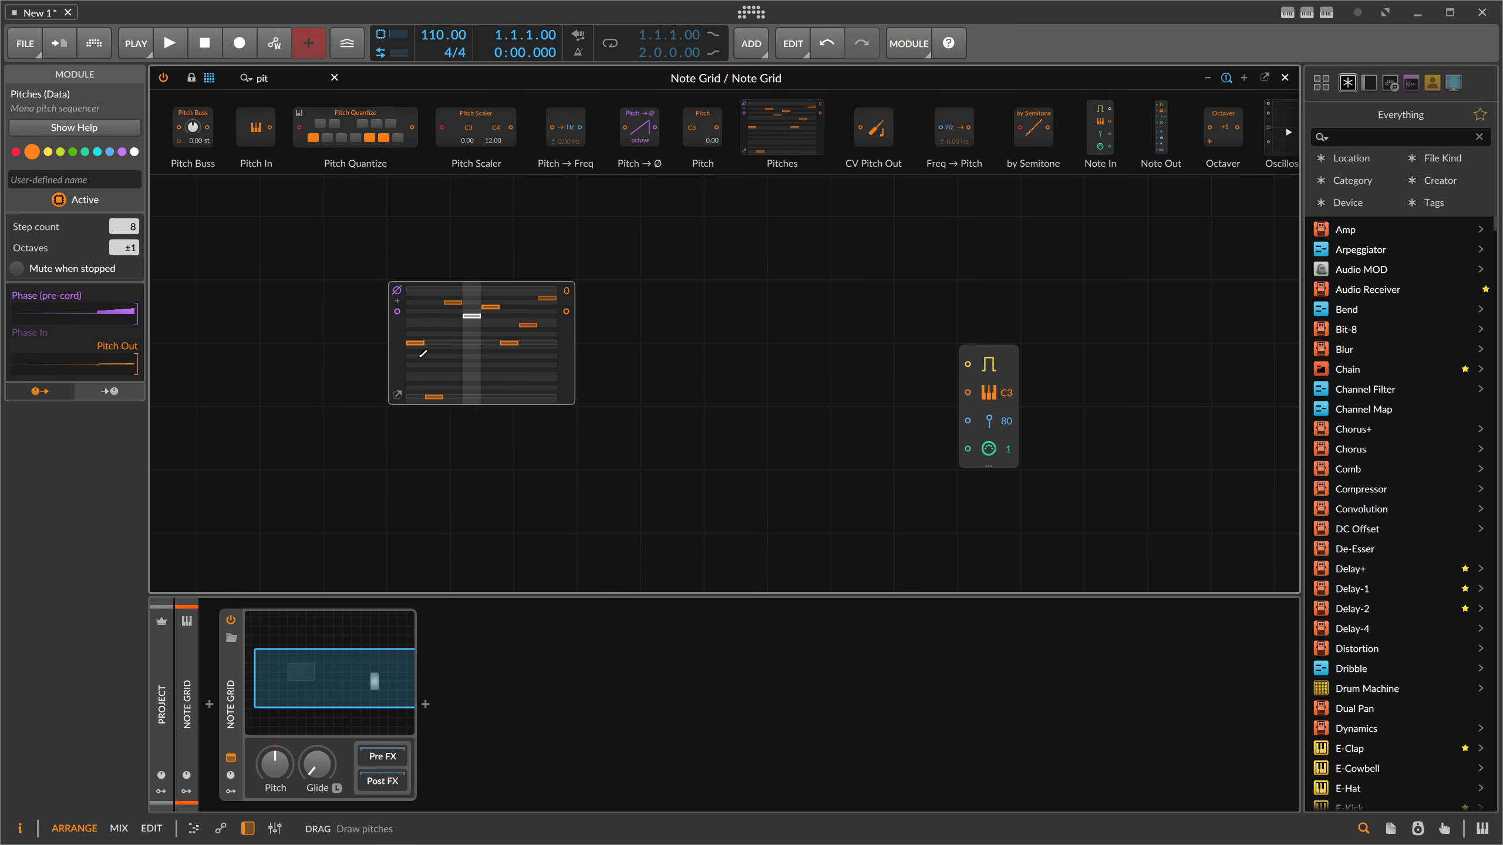
Draw a rising eight-step pitch line in the Pitches module and turn off its phase pre-cord.
{"action": "left_click", "coordinate": [417, 329]}
{"action": "left_click_drag", "start_coordinate": [439, 323], "coordinate": [567, 281]}
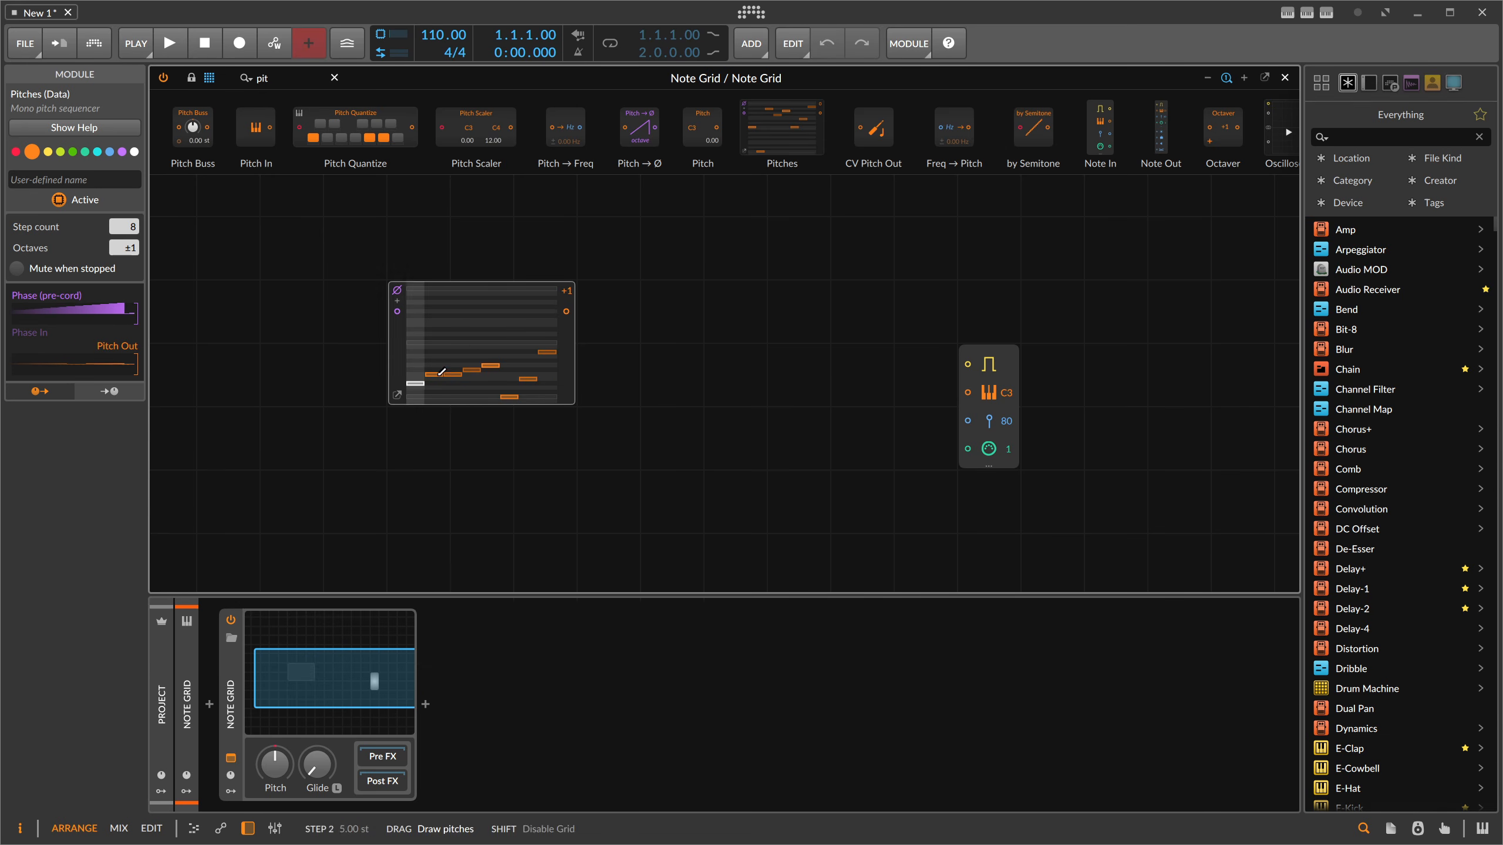
{"action": "mouse_move", "coordinate": [437, 377]}
{"action": "left_mouse_down"}
{"action": "mouse_move", "coordinate": [499, 352]}
{"action": "mouse_move", "coordinate": [510, 377]}
{"action": "mouse_move", "coordinate": [513, 348]}
{"action": "mouse_move", "coordinate": [553, 330]}
{"action": "left_mouse_up"}
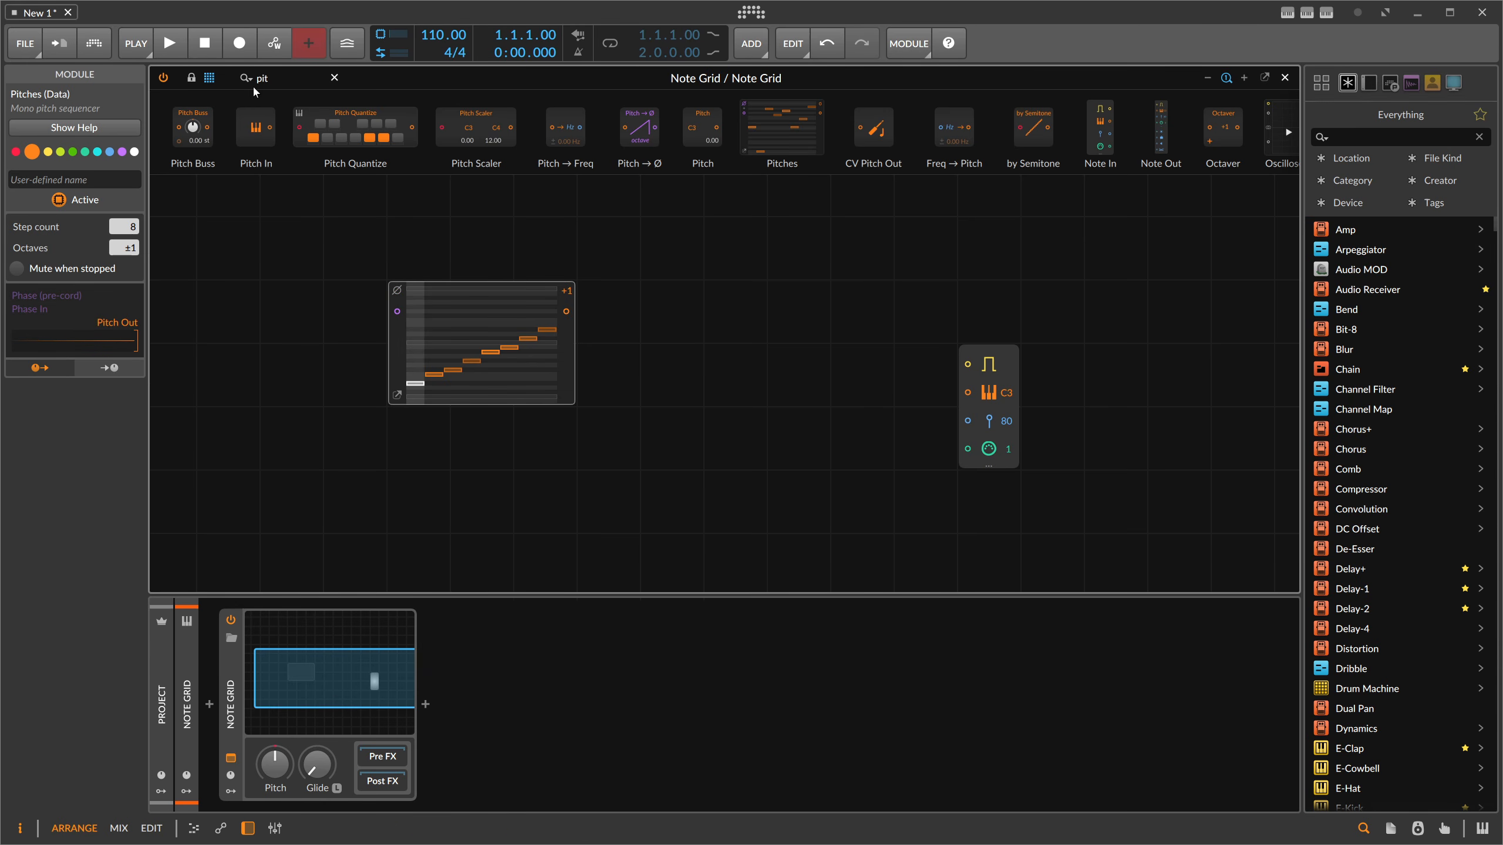
Add a Clock module driving the phase input of Pitches, and place a Probabilities module directly below Pitches.
{"action": "type", "text": "clock"}
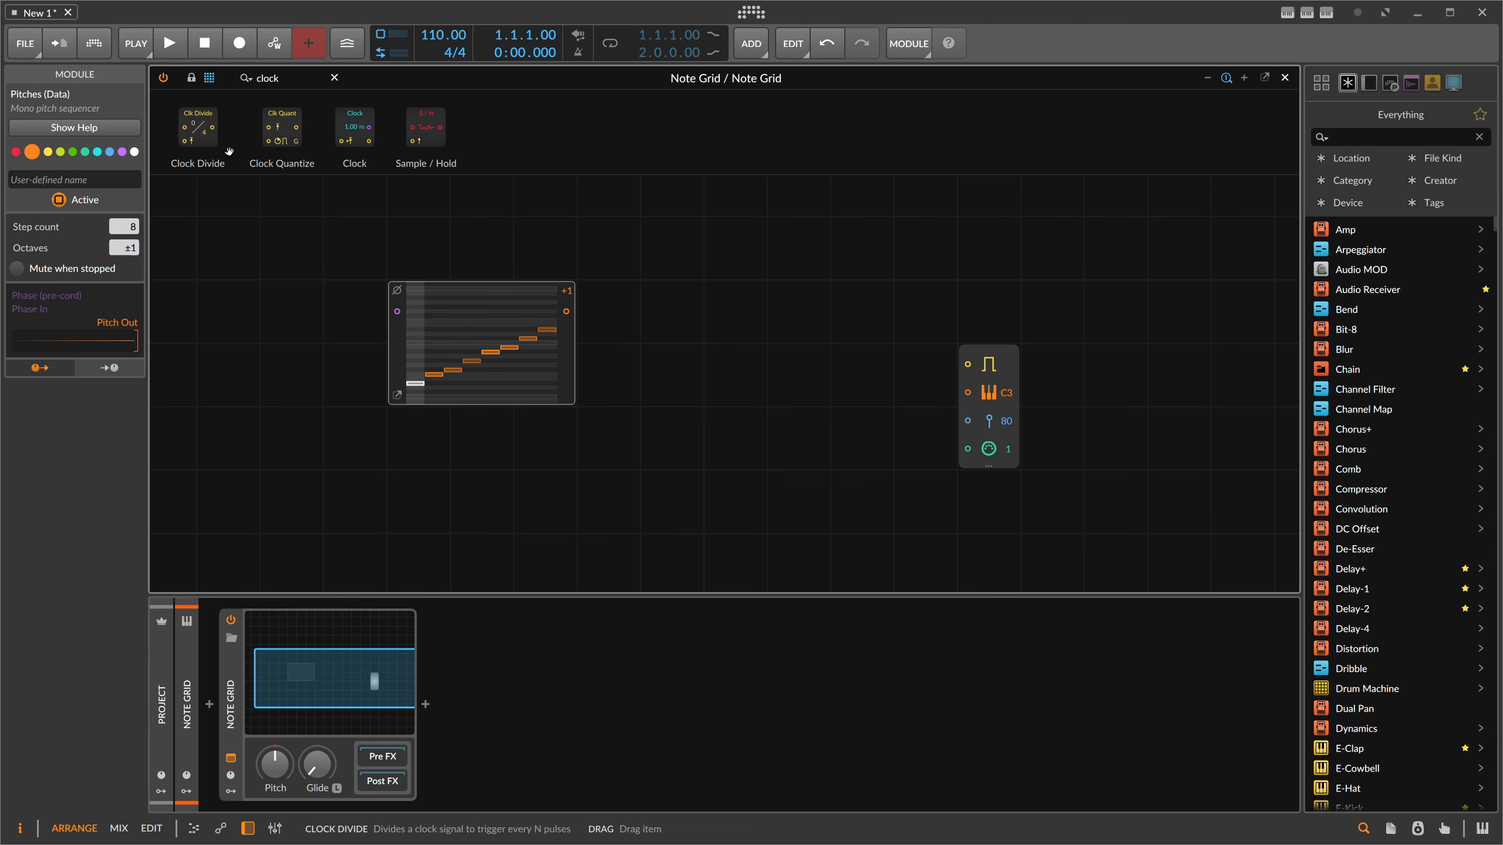
{"action": "left_click_drag", "start_coordinate": [353, 134], "coordinate": [348, 309]}
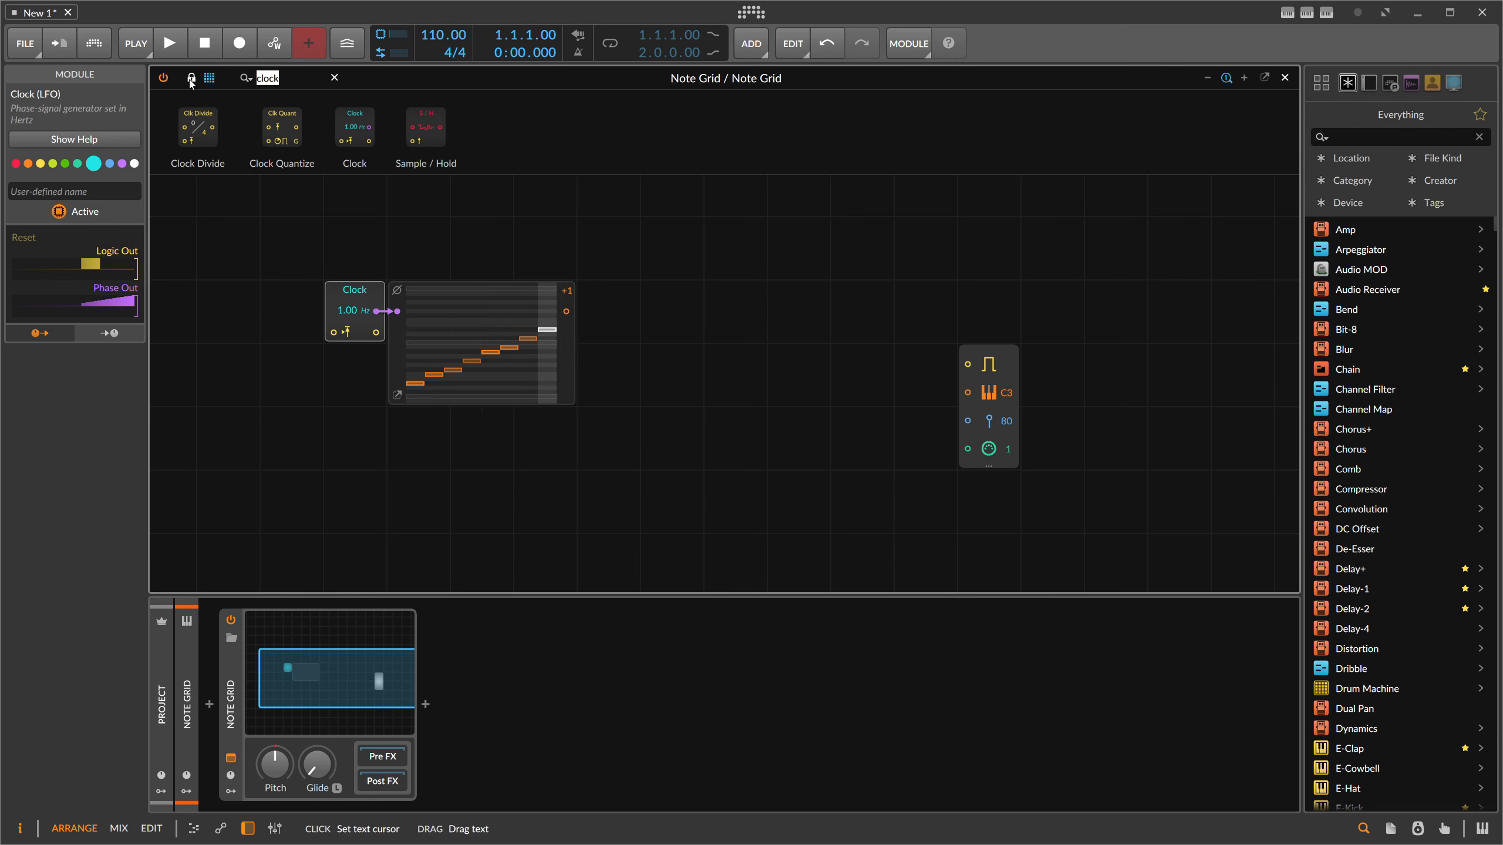
{"action": "type", "text": "prob"}
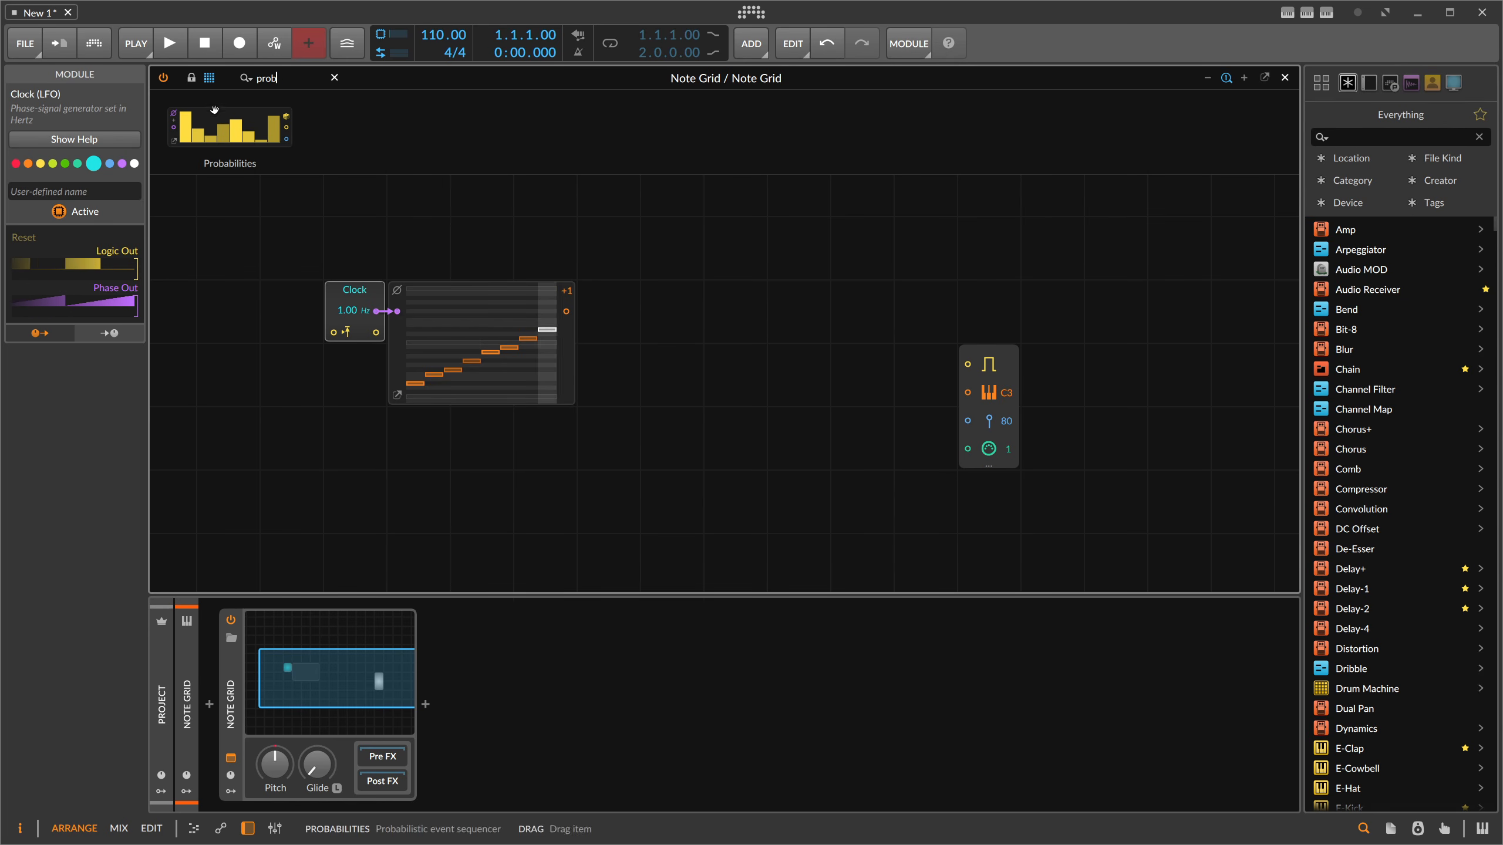
{"action": "key", "text": "Return"}
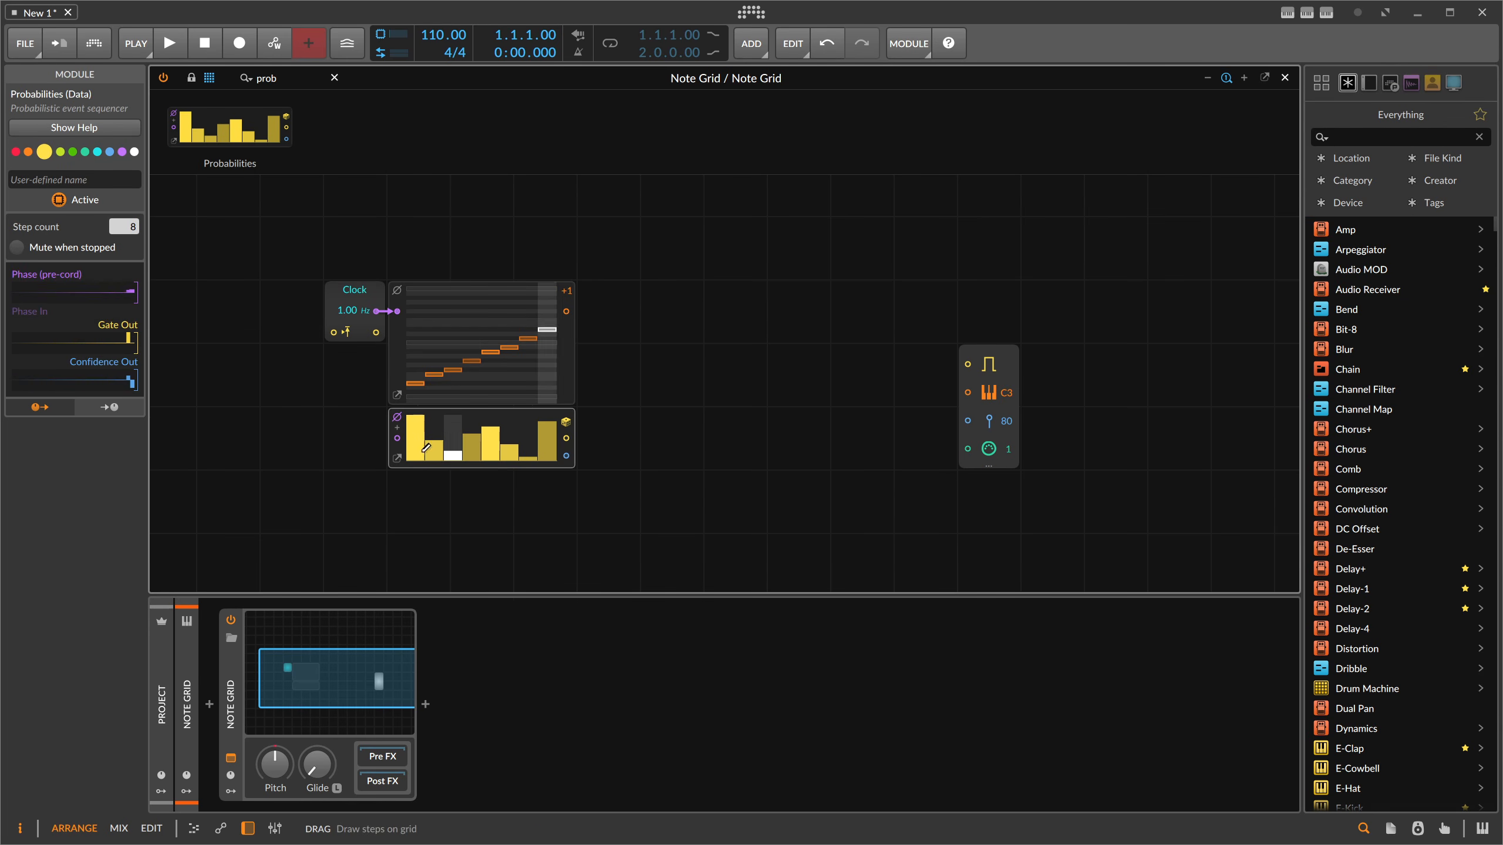
Disable the Probabilities module's pre-cord, feed its phase input from the Clock, and clear all its steps to zero.
{"action": "left_click", "coordinate": [397, 417]}
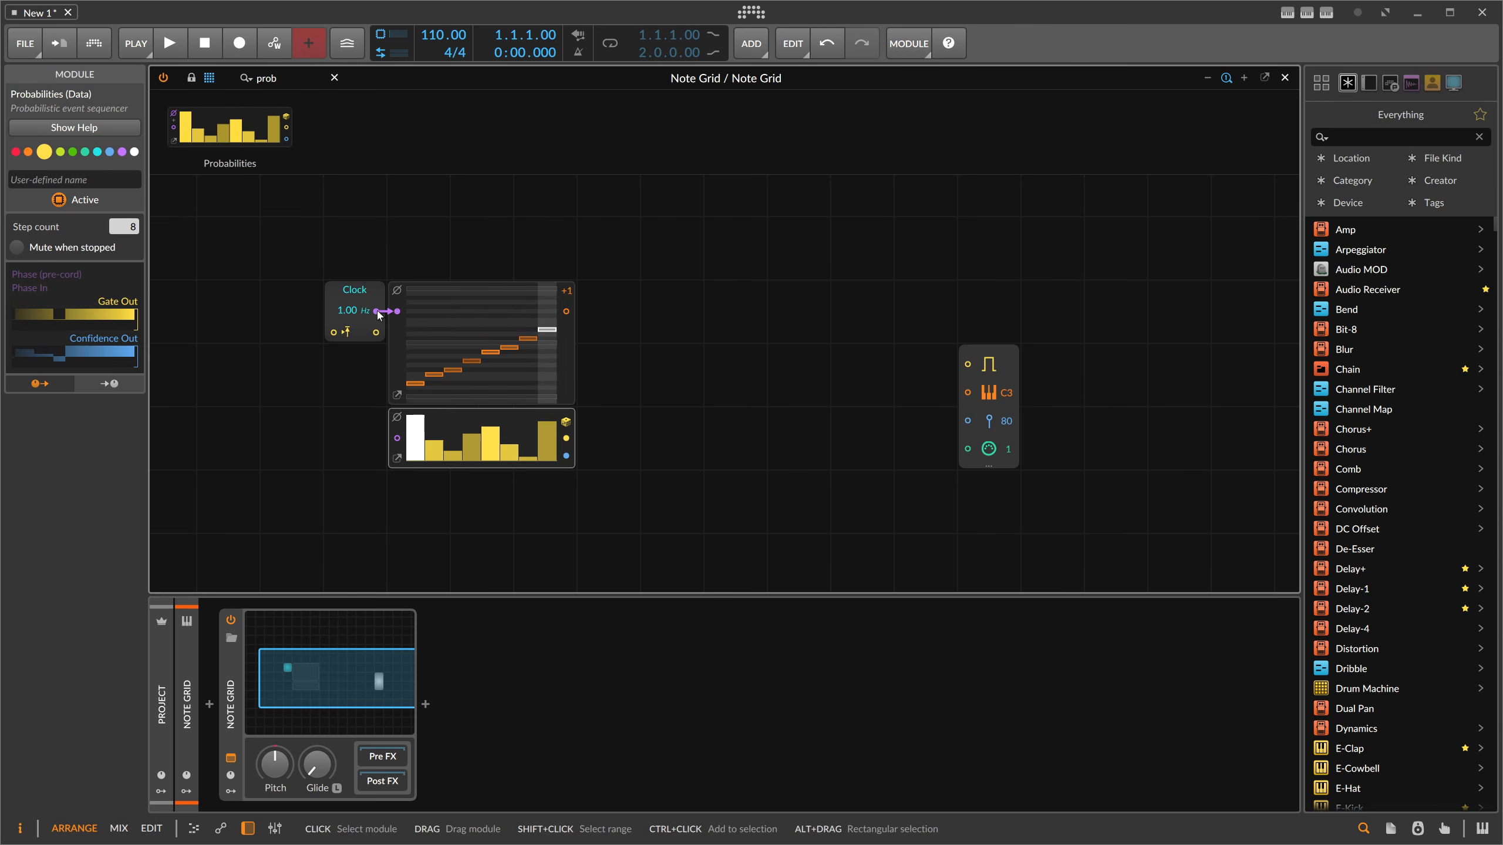
{"action": "mouse_move", "coordinate": [376, 311]}
{"action": "left_mouse_down"}
{"action": "mouse_move", "coordinate": [397, 439]}
{"action": "mouse_move", "coordinate": [491, 479]}
{"action": "mouse_move", "coordinate": [556, 477]}
{"action": "left_mouse_up"}
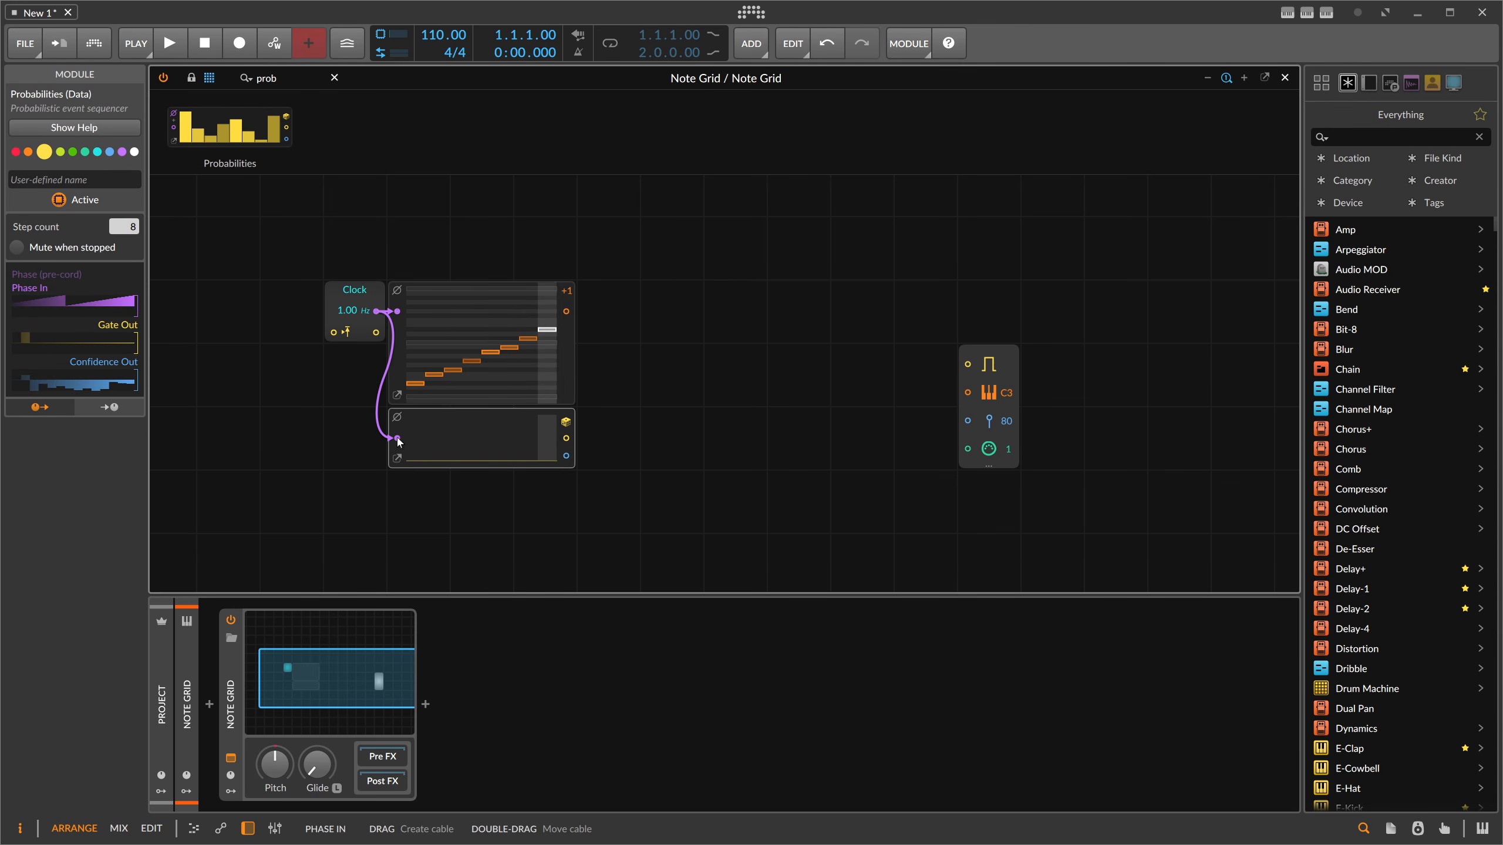
{"action": "left_click", "coordinate": [396, 336]}
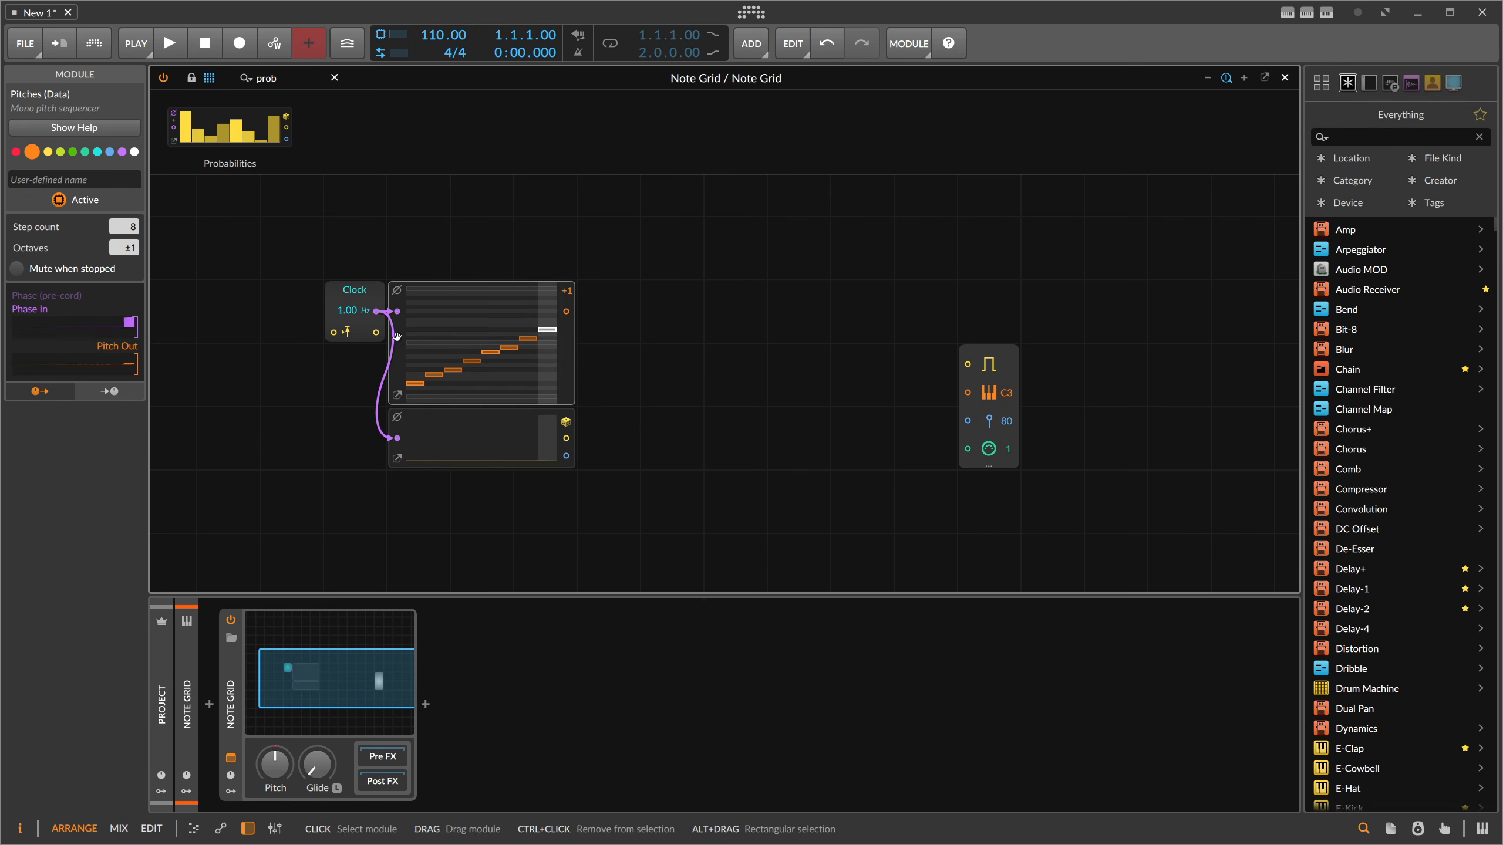
Add a Sample / Hold module on the Pitches output and trigger it from the Probabilities gate output.
{"action": "left_click", "coordinate": [279, 83]}
{"action": "type", "text": "sa"}
{"action": "left_click_drag", "start_coordinate": [303, 127], "coordinate": [608, 311]}
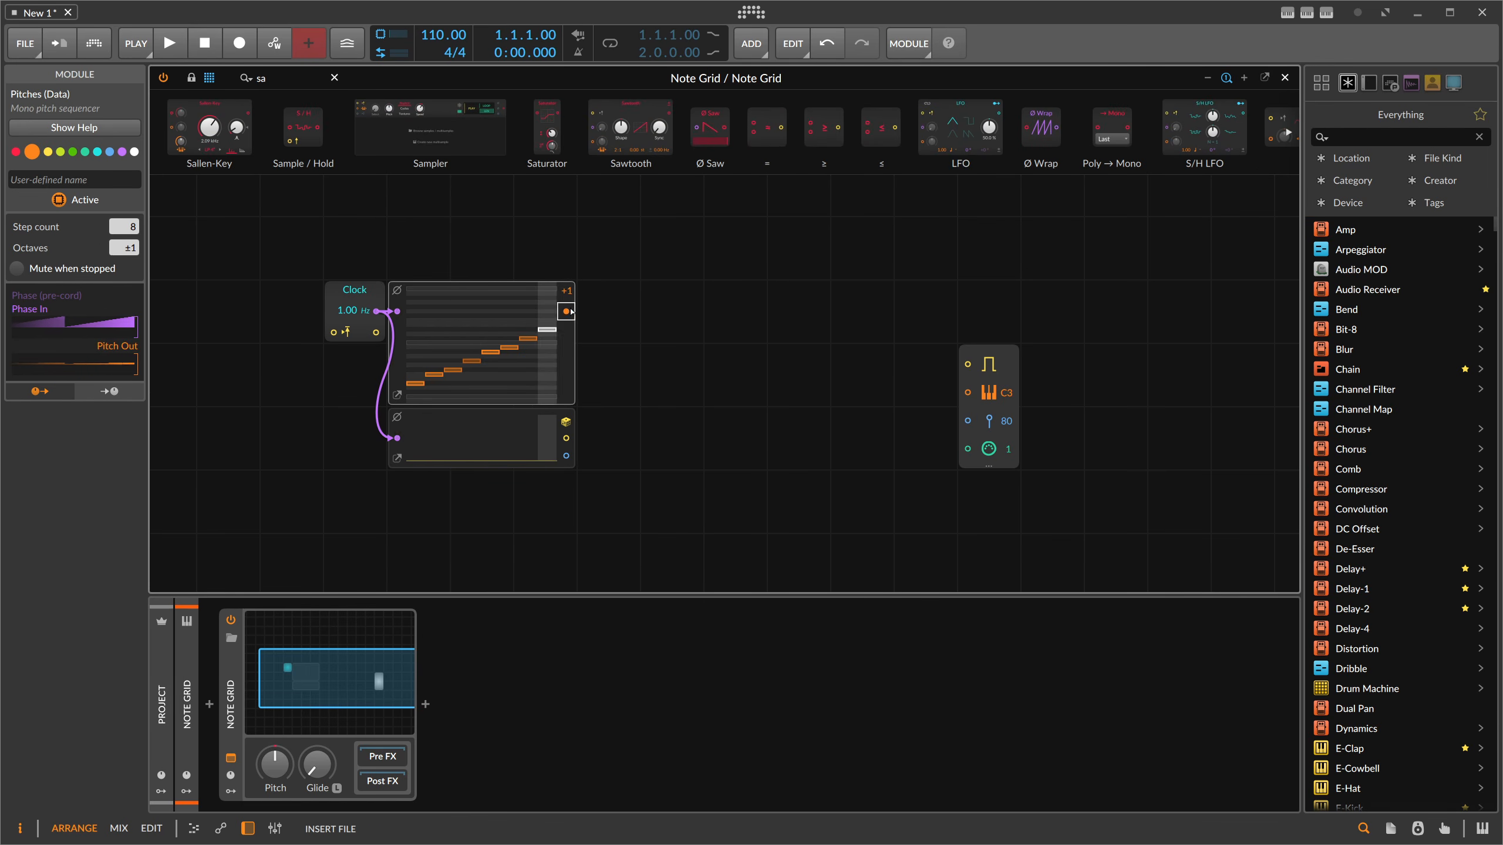
{"action": "left_click_drag", "start_coordinate": [566, 438], "coordinate": [588, 333]}
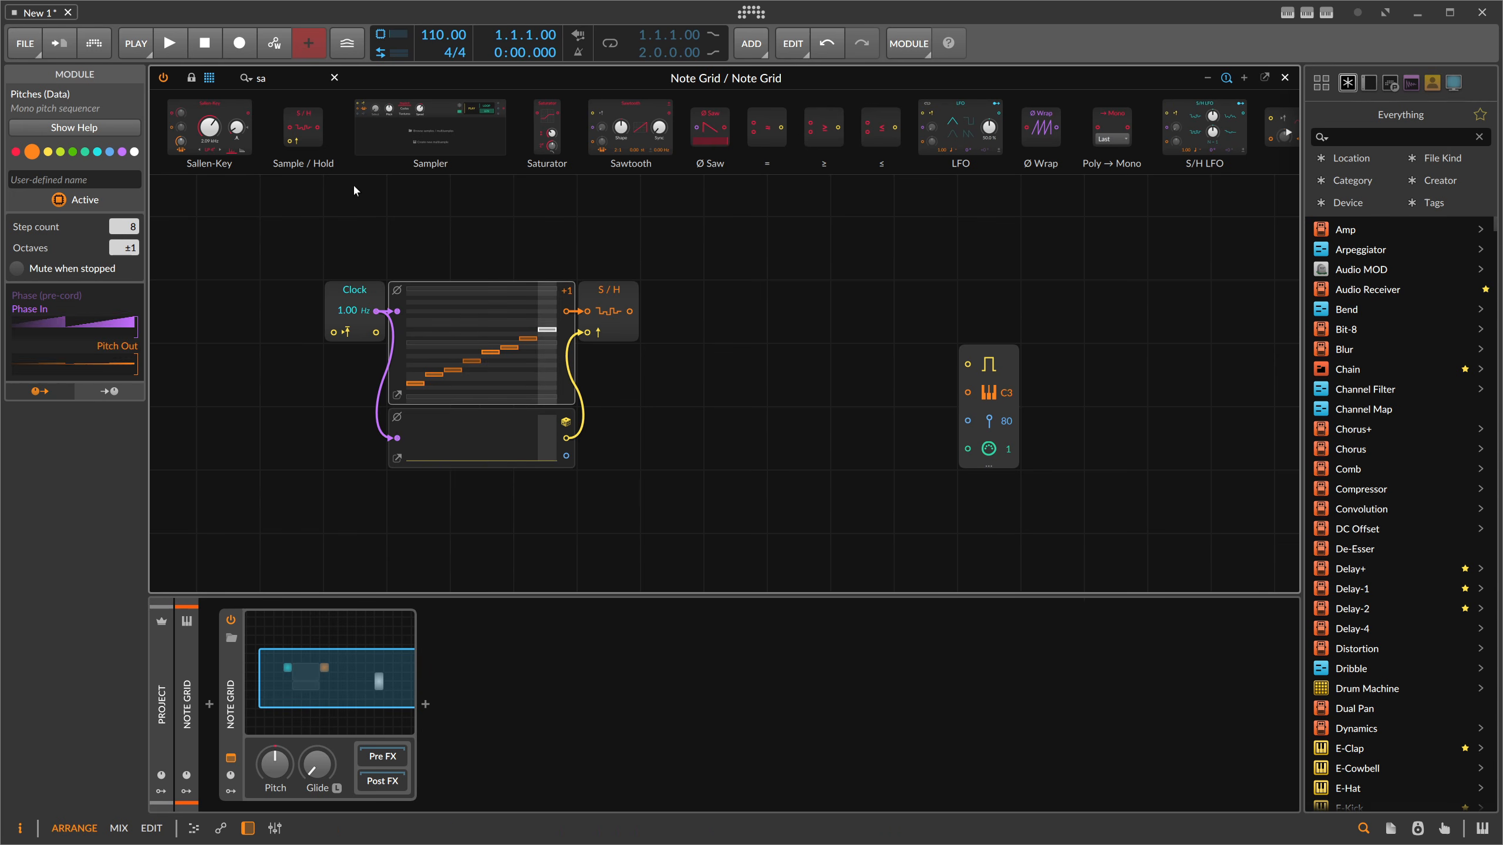
Add a Pitch Quantize module fed by the output of the Sample / Hold.
{"action": "key", "text": "BackSpace"}
{"action": "key", "text": "BackSpace"}
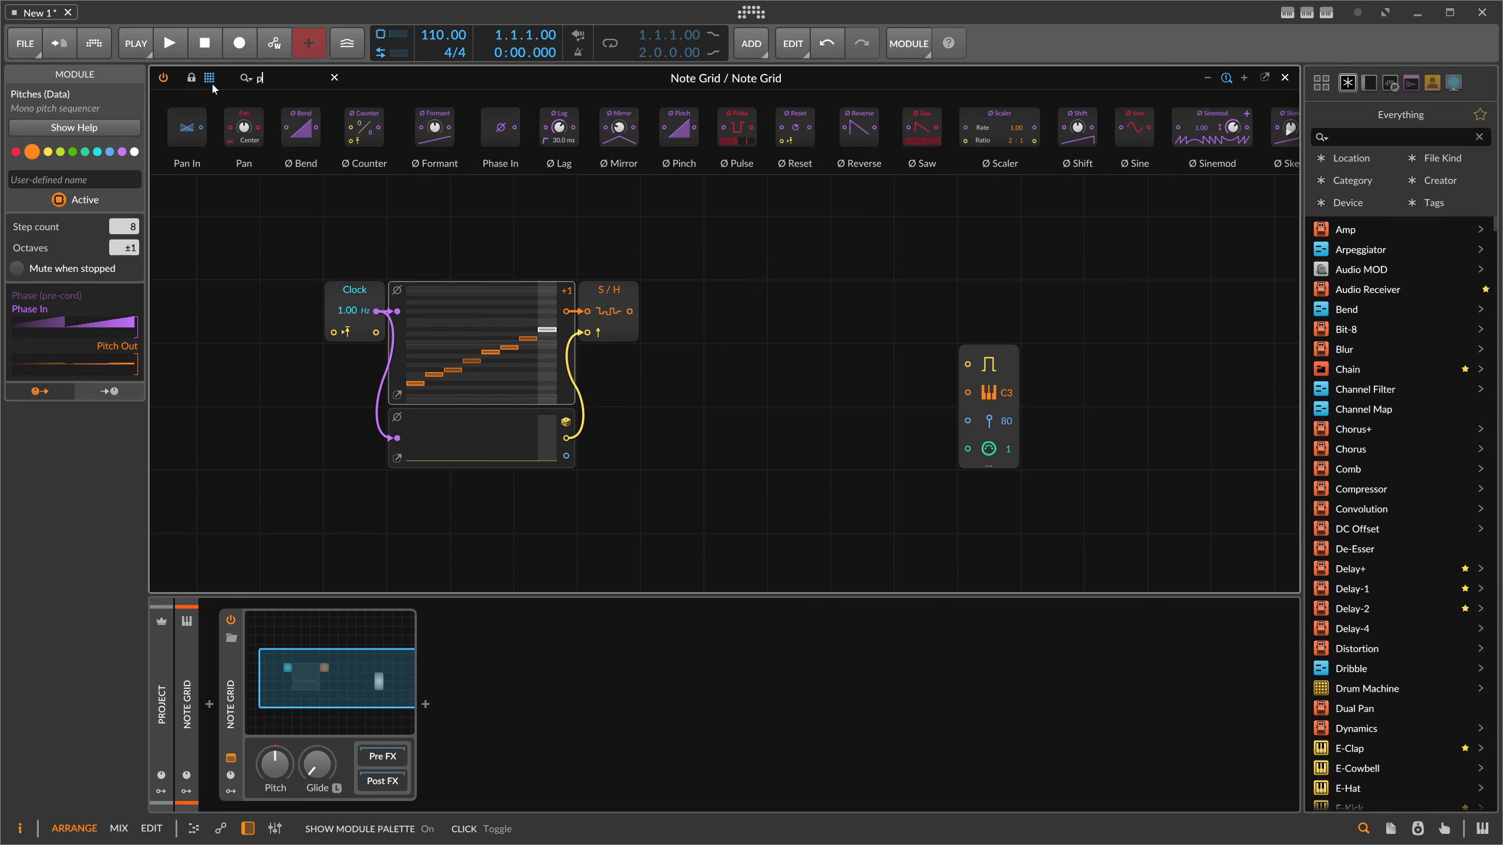
{"action": "type", "text": "qu"}
{"action": "left_click_drag", "start_coordinate": [449, 127], "coordinate": [675, 318]}
Enable all twelve notes in the Pitch Quantize module.
{"action": "left_click", "coordinate": [682, 306]}
{"action": "left_click", "coordinate": [703, 305]}
{"action": "left_click", "coordinate": [693, 328]}
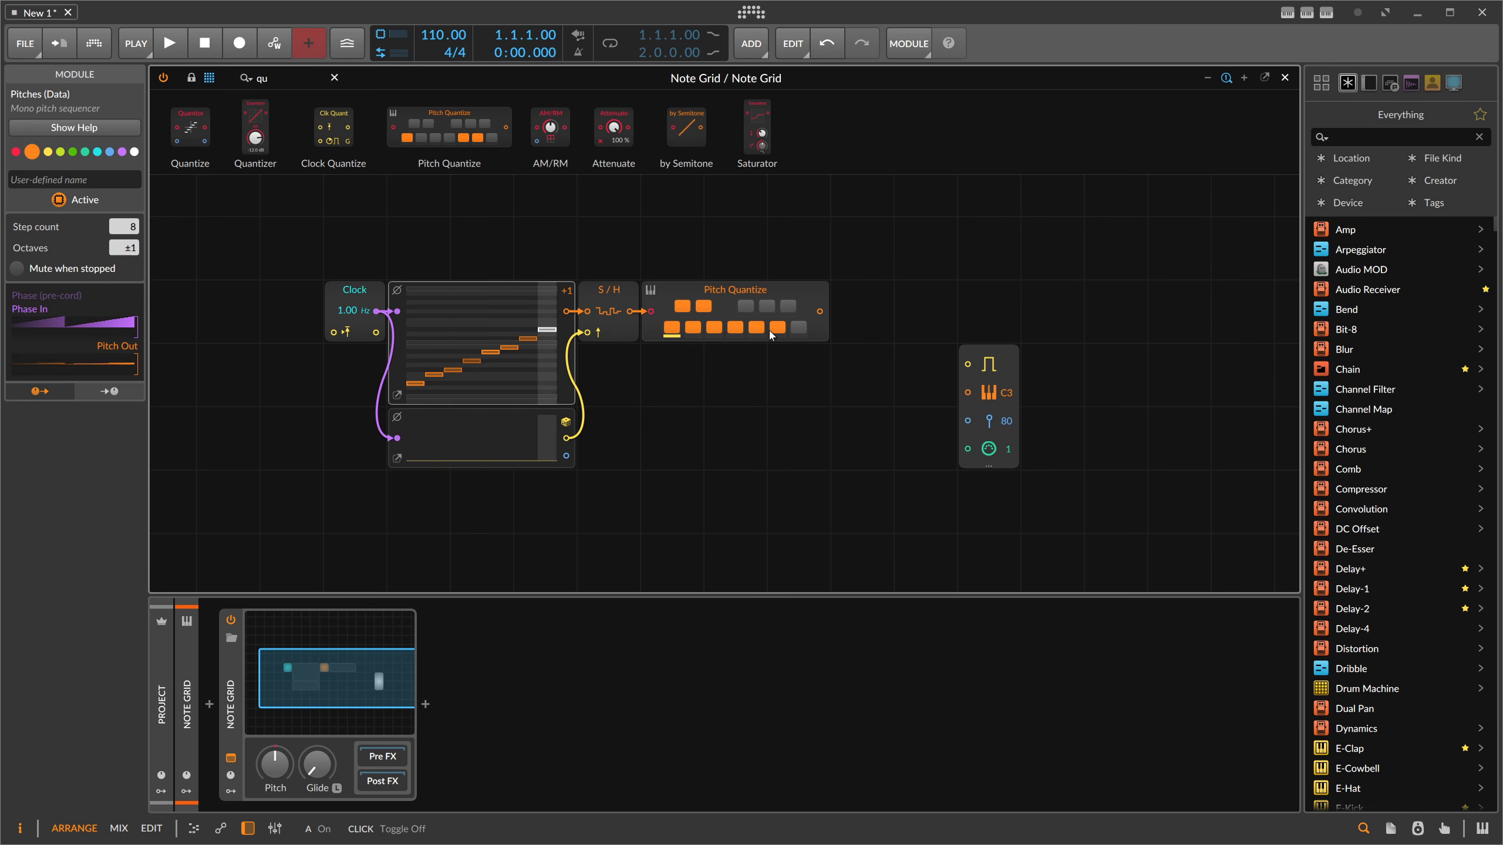
{"action": "left_click", "coordinate": [799, 327]}
{"action": "left_click", "coordinate": [788, 306]}
{"action": "left_click", "coordinate": [767, 306]}
{"action": "left_click", "coordinate": [746, 306]}
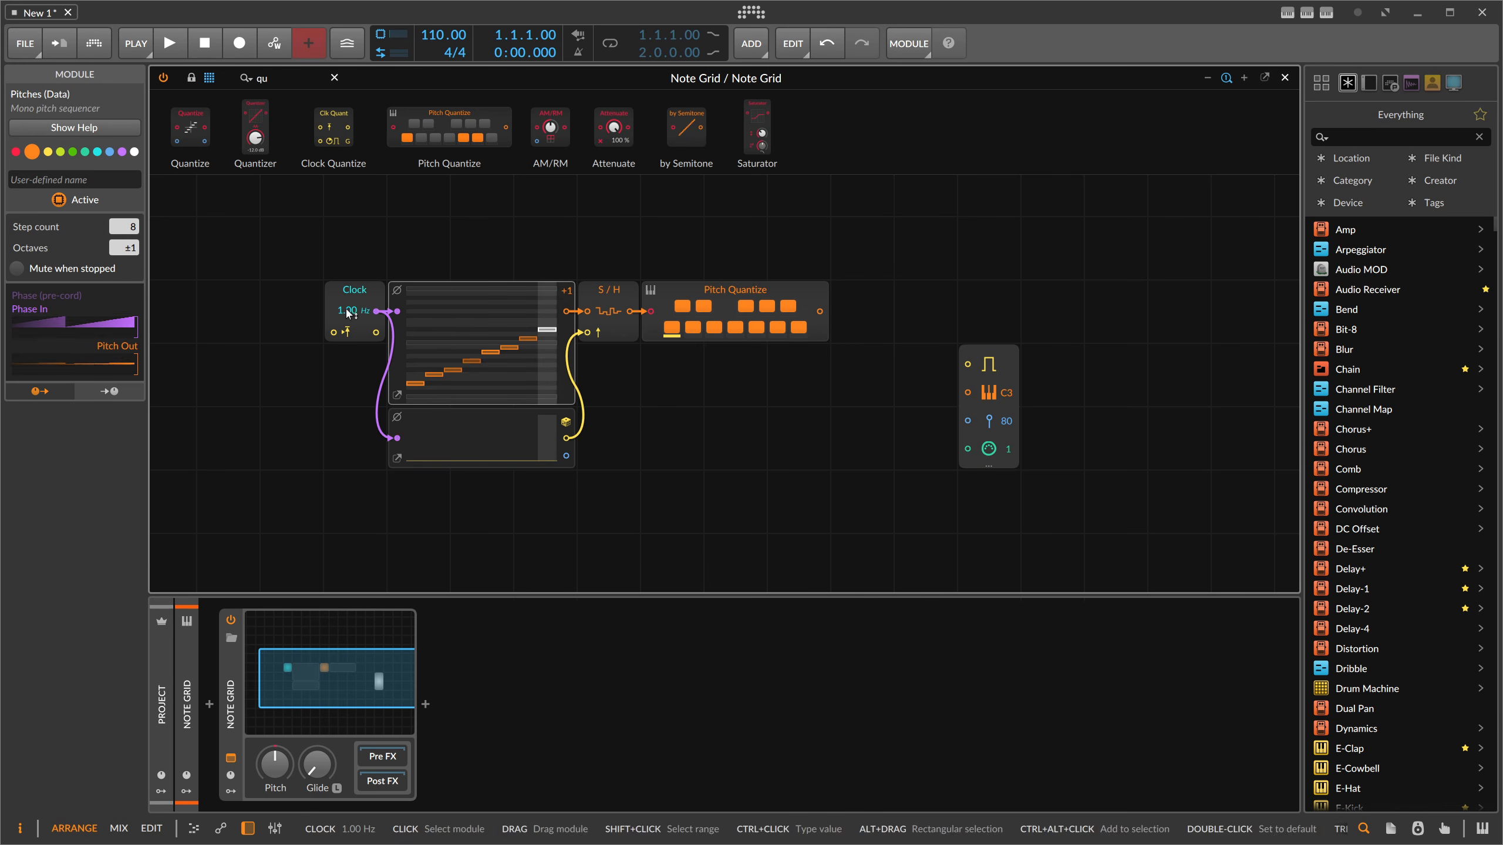
Set the Clock to 32 Hz and draw probabilities on steps 1, 3 and 5, with step 3 full and the others low.
{"action": "left_click_drag", "start_coordinate": [348, 312], "coordinate": [352, 305]}
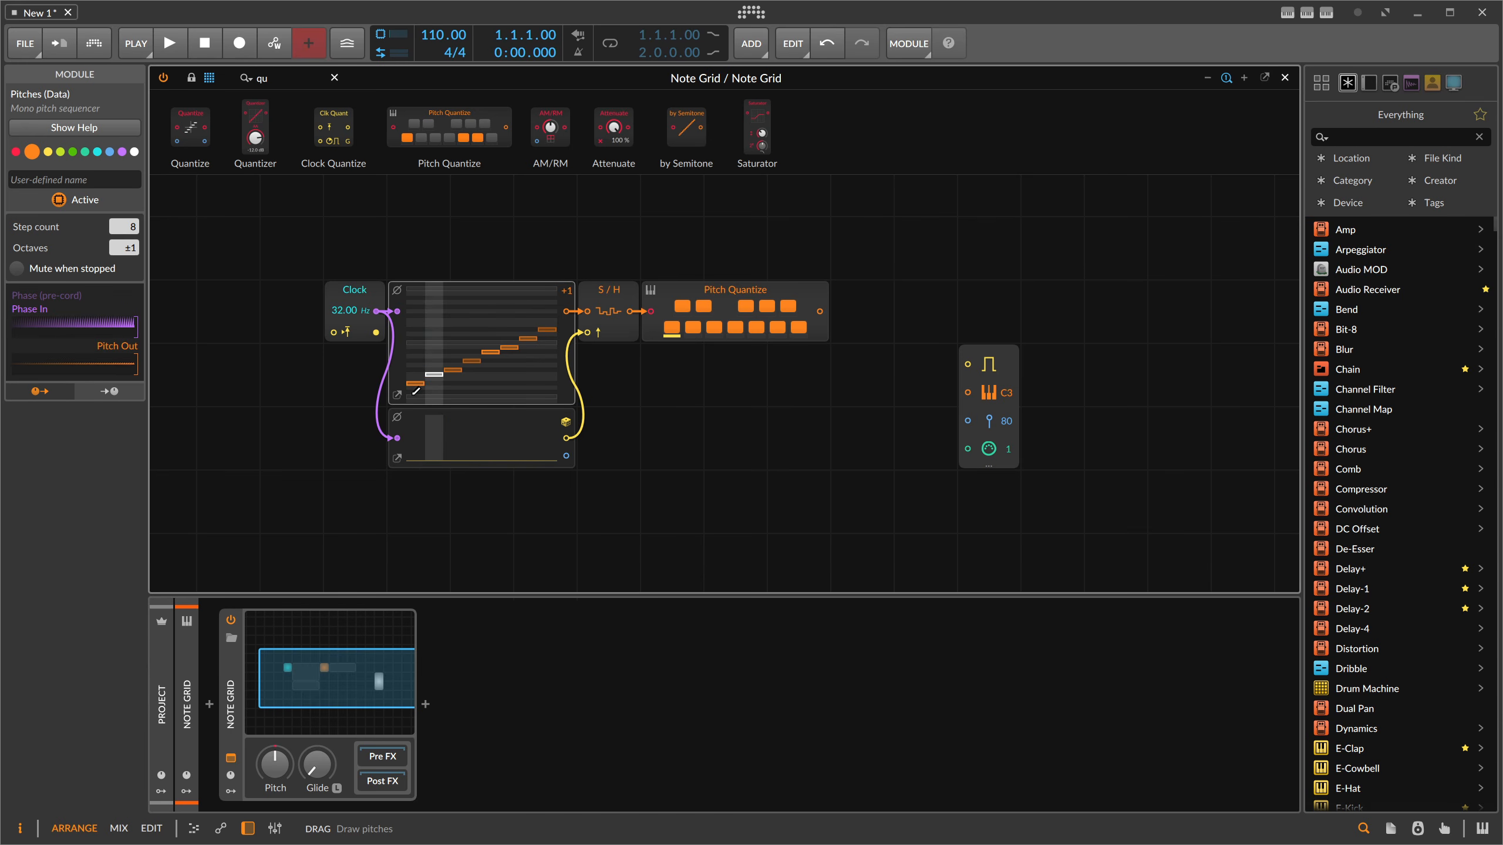
{"action": "left_click", "coordinate": [416, 435]}
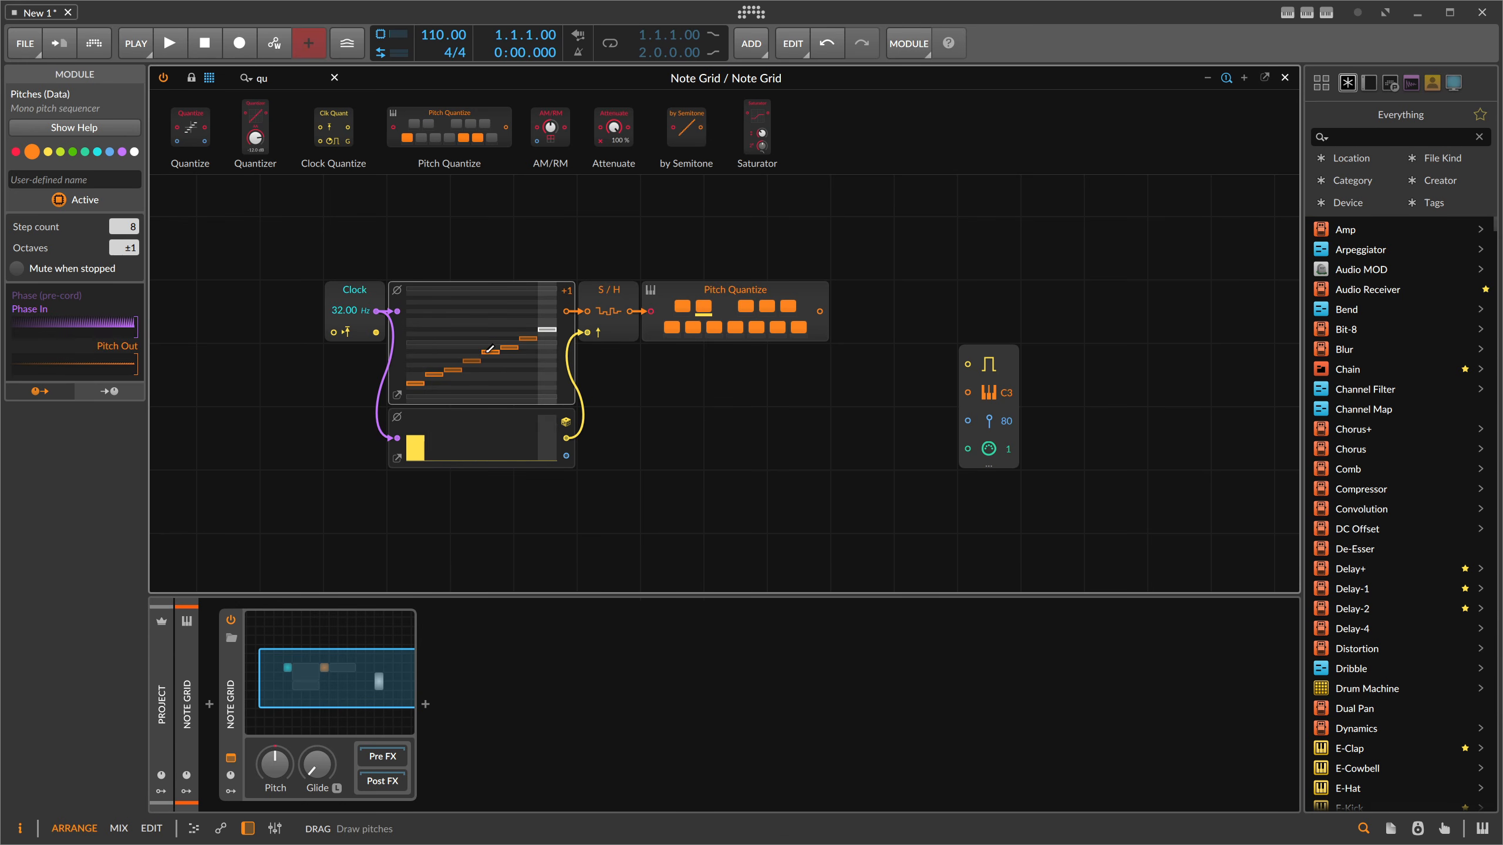
{"action": "left_click", "coordinate": [491, 442]}
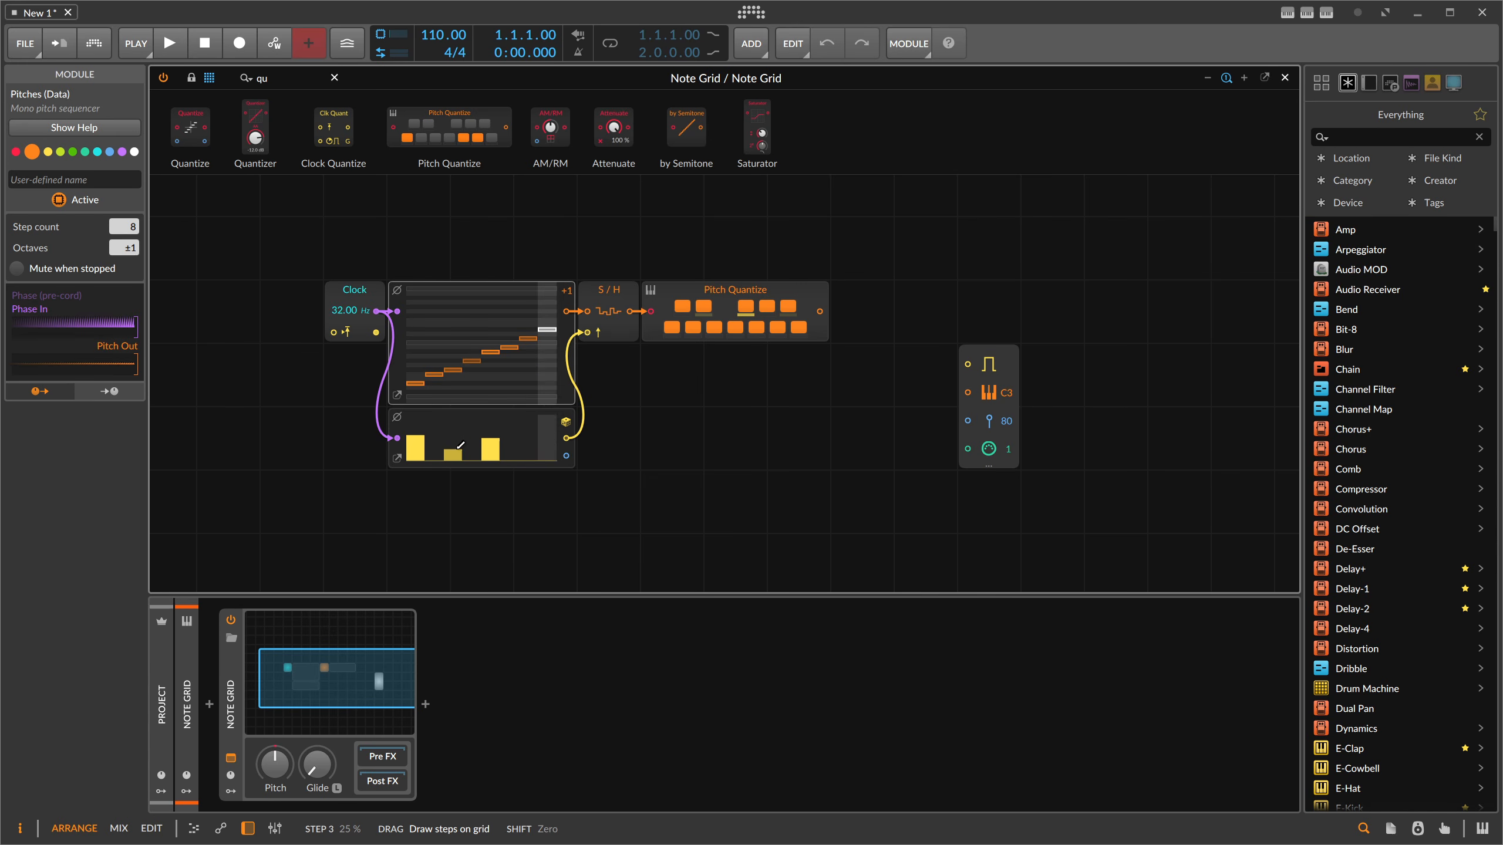
{"action": "mouse_move", "coordinate": [460, 445]}
{"action": "left_mouse_down"}
{"action": "mouse_move", "coordinate": [447, 421]}
{"action": "mouse_move", "coordinate": [490, 450]}
{"action": "left_mouse_up"}
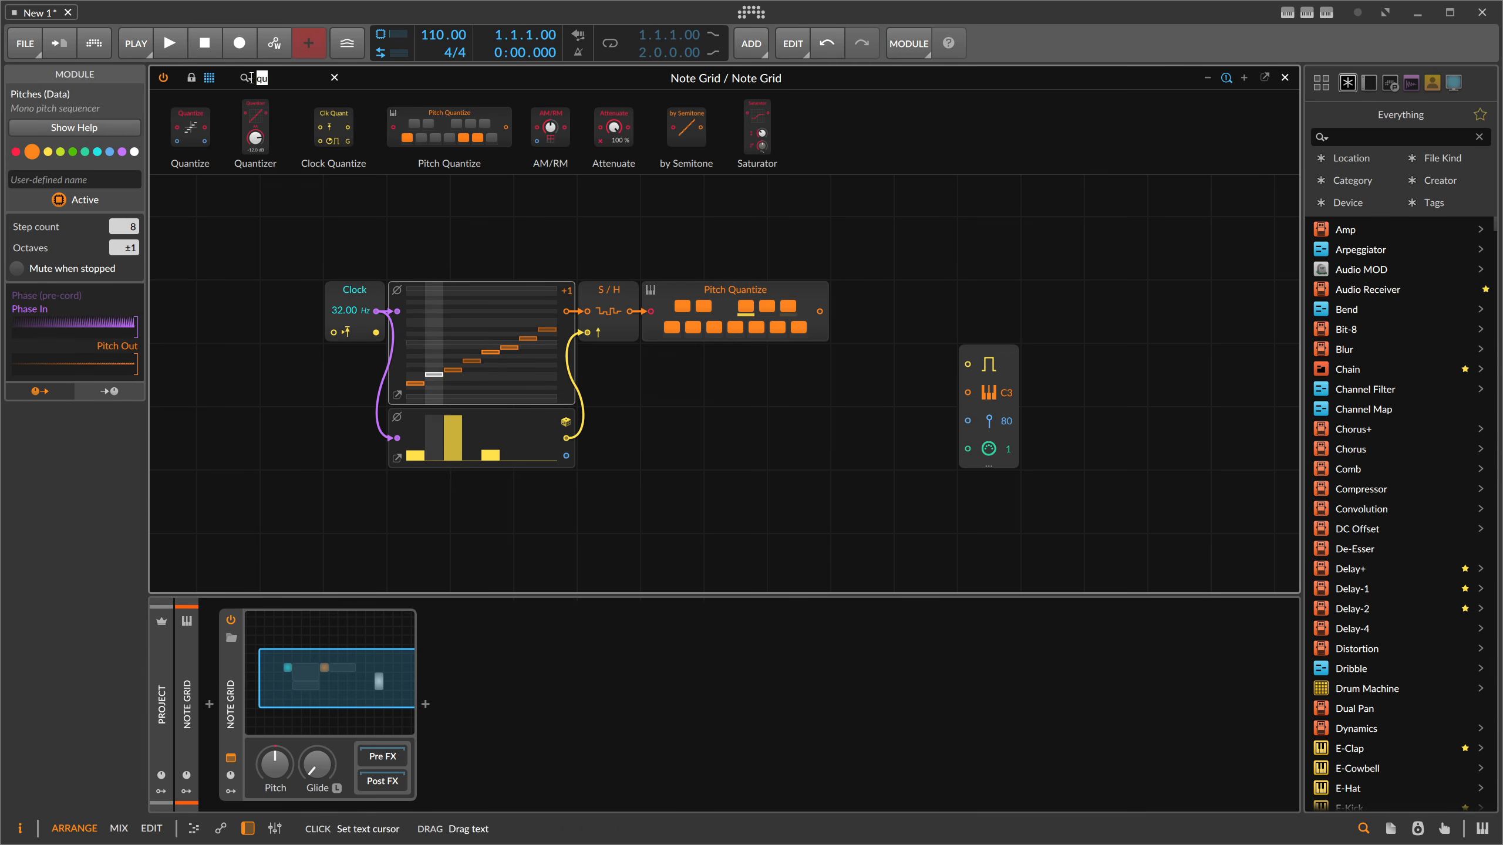
Insert a second Sample / Hold between the first one and the Pitch Quantize module.
{"action": "type", "text": "sa"}
{"action": "left_click_drag", "start_coordinate": [298, 123], "coordinate": [820, 310]}
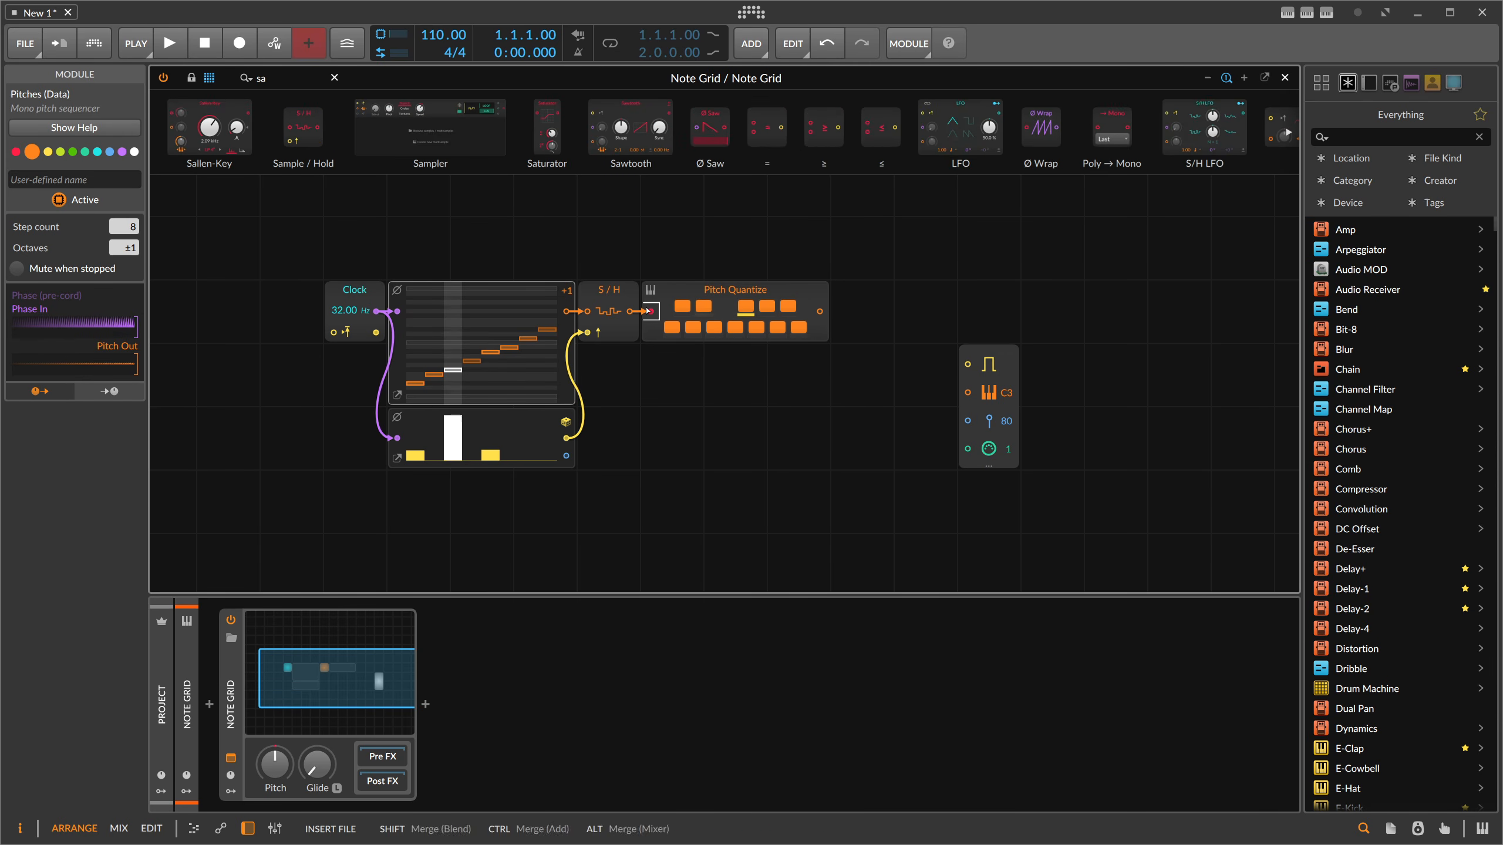
{"action": "left_click_drag", "start_coordinate": [651, 311], "coordinate": [651, 311]}
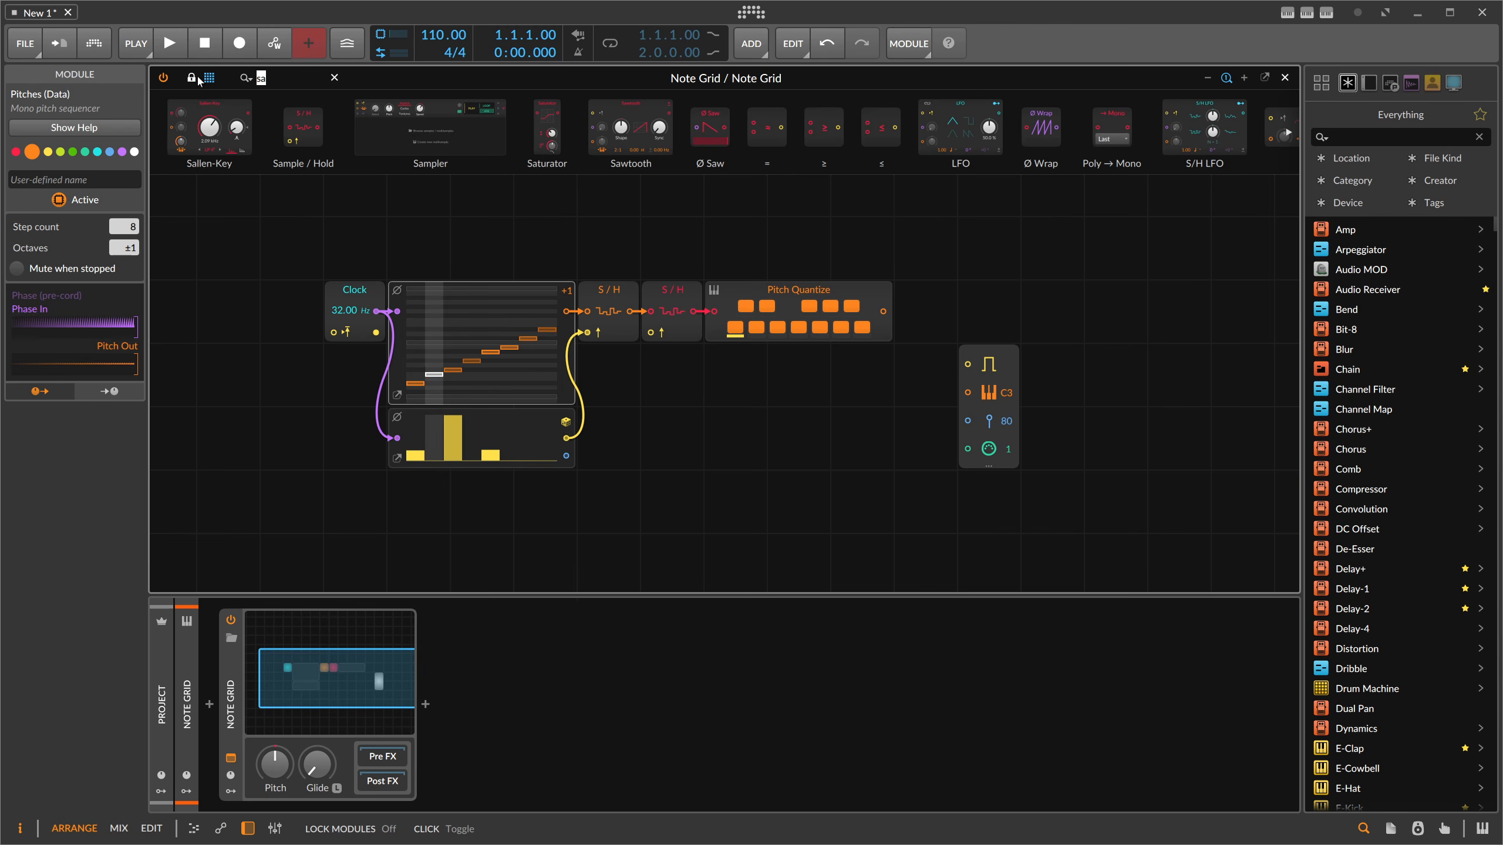
Add a Triggers module with N = 16 feeding the second Sample / Hold and Note Out's gate, and connect Pitch Quantize to Note Out's pitch.
{"action": "type", "text": "trigger"}
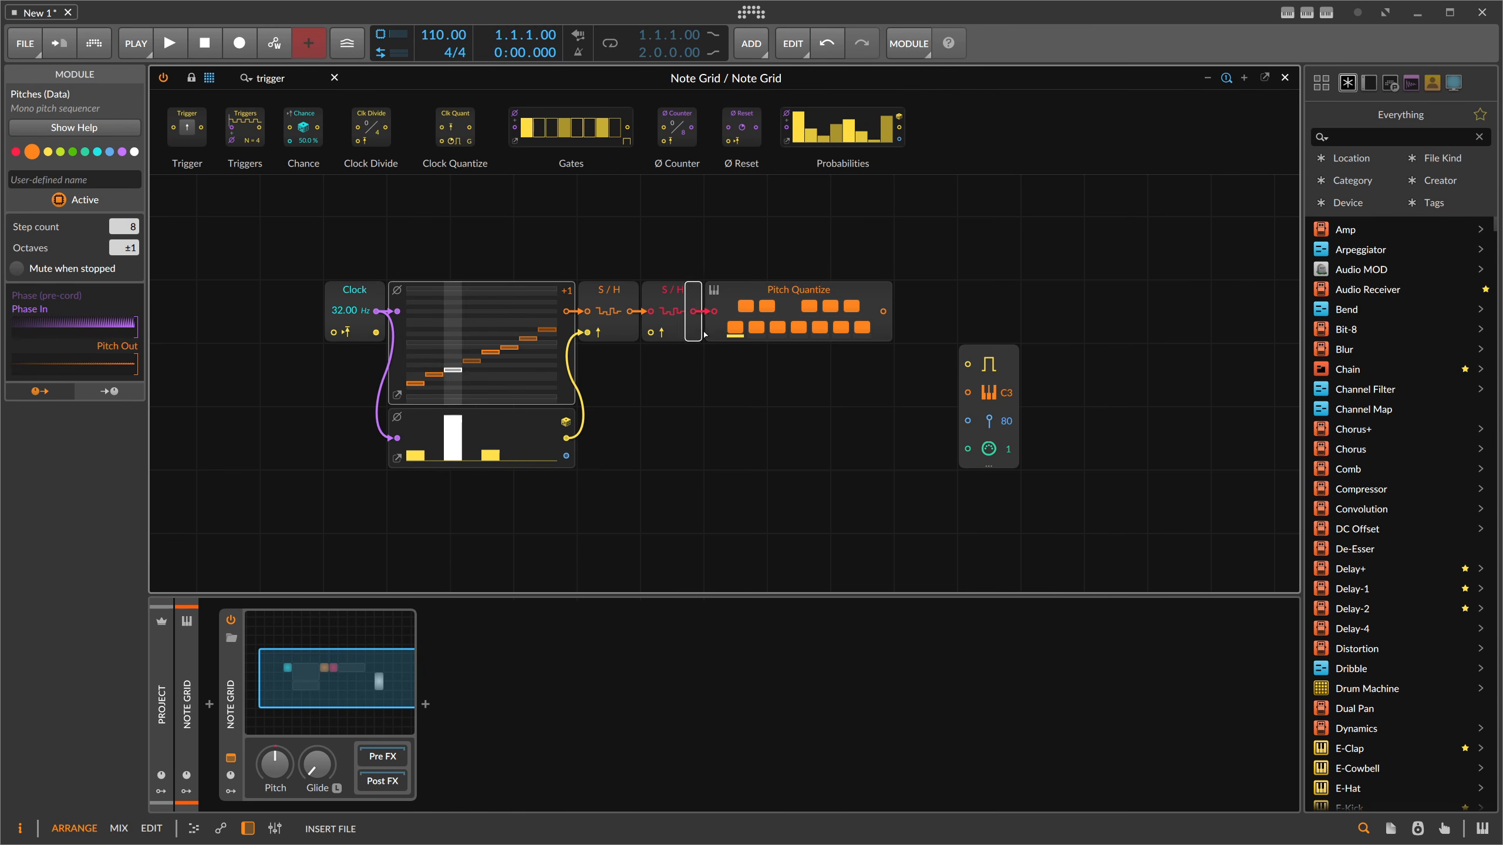
{"action": "left_click_drag", "start_coordinate": [704, 334], "coordinate": [619, 367]}
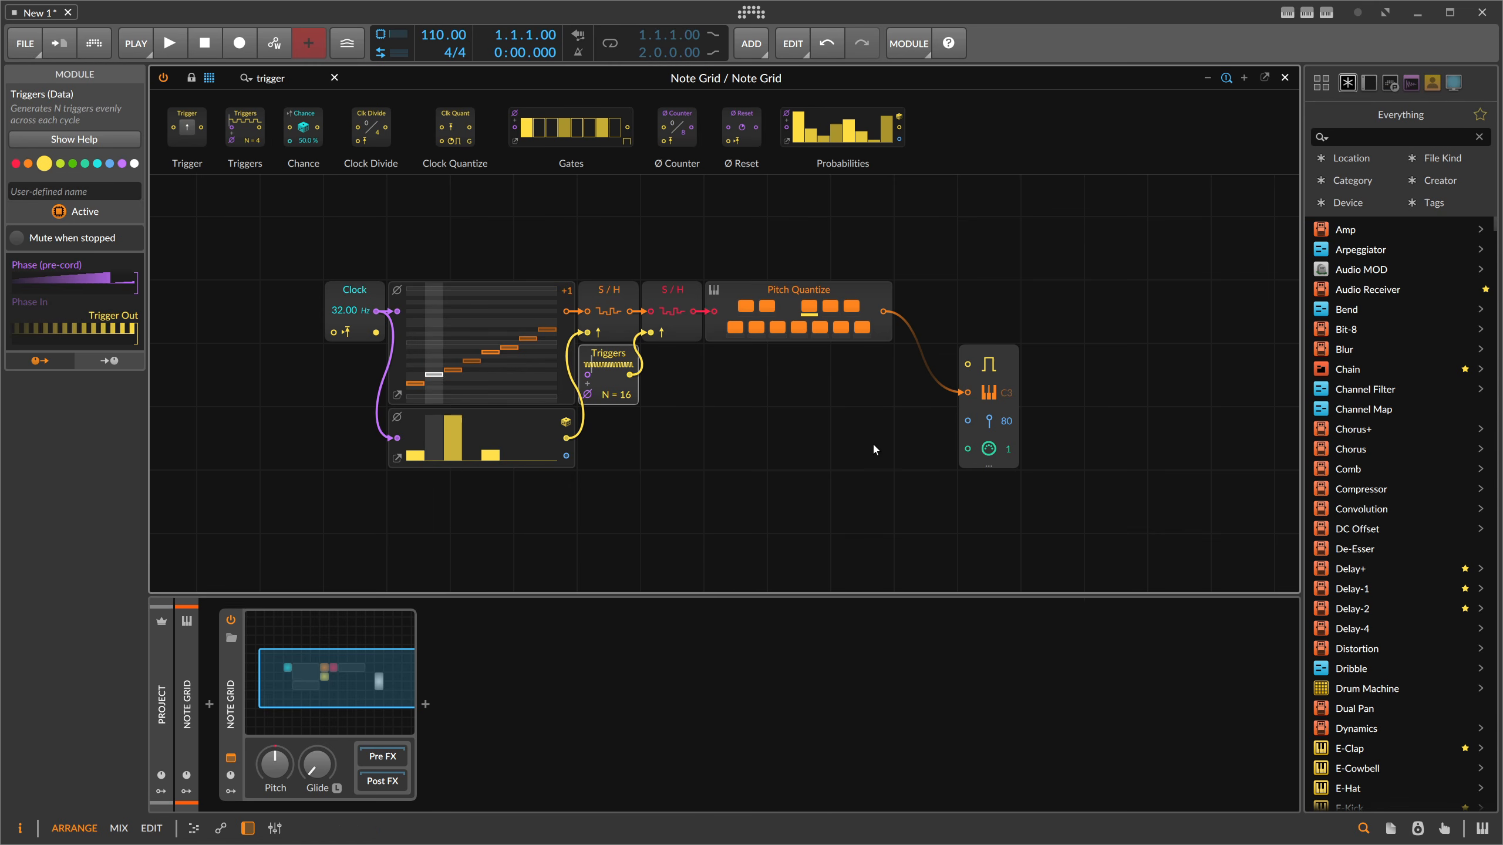
{"action": "left_click_drag", "start_coordinate": [630, 374], "coordinate": [956, 358]}
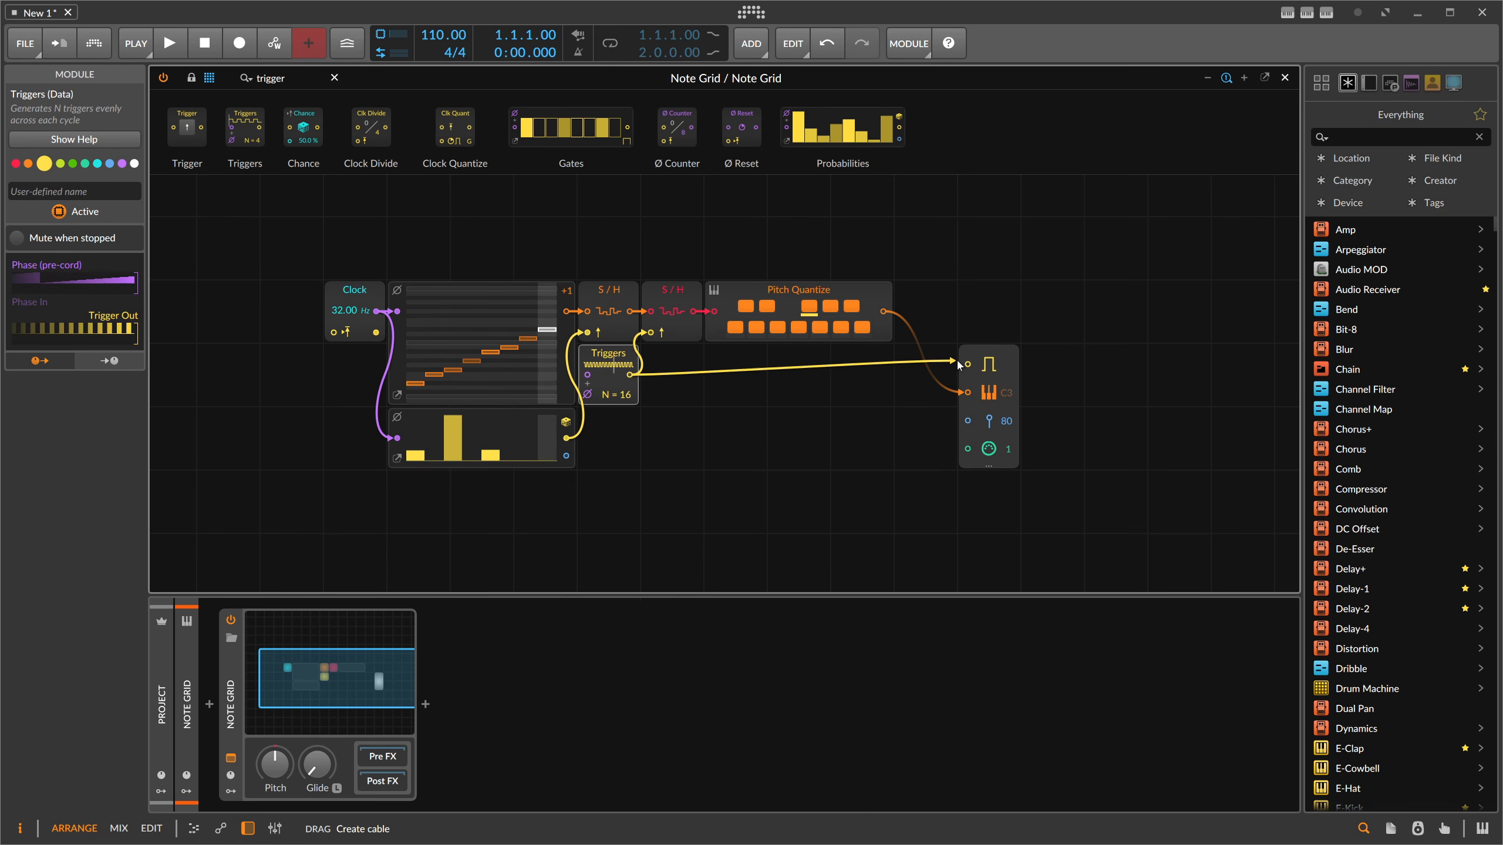
Insert the Polymer synth after the Note Grid in the device chain.
{"action": "left_click", "coordinate": [426, 704]}
{"action": "type", "text": "polymer"}
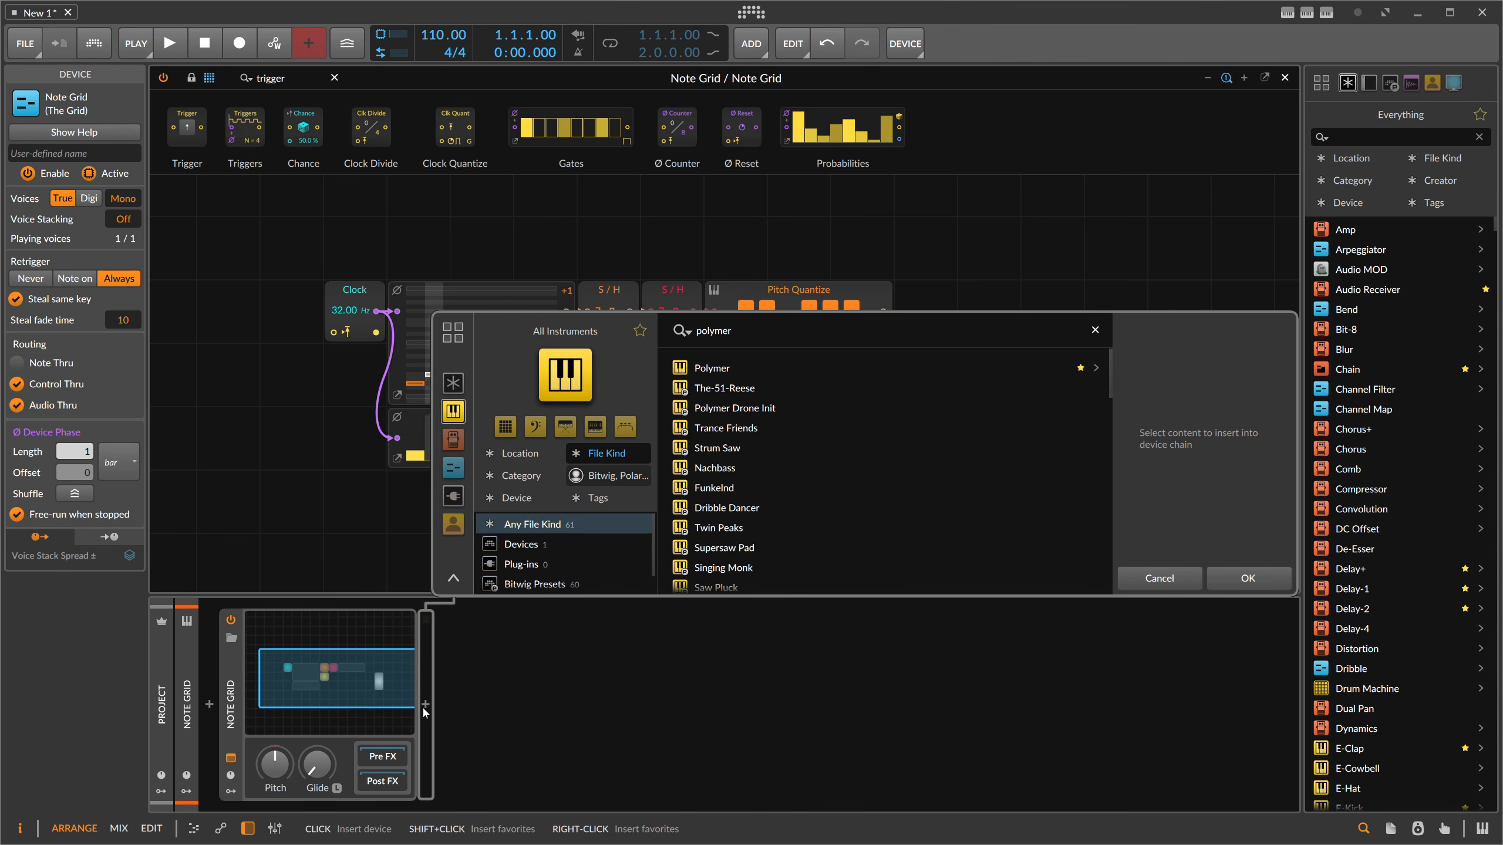
{"action": "double_click", "coordinate": [723, 368]}
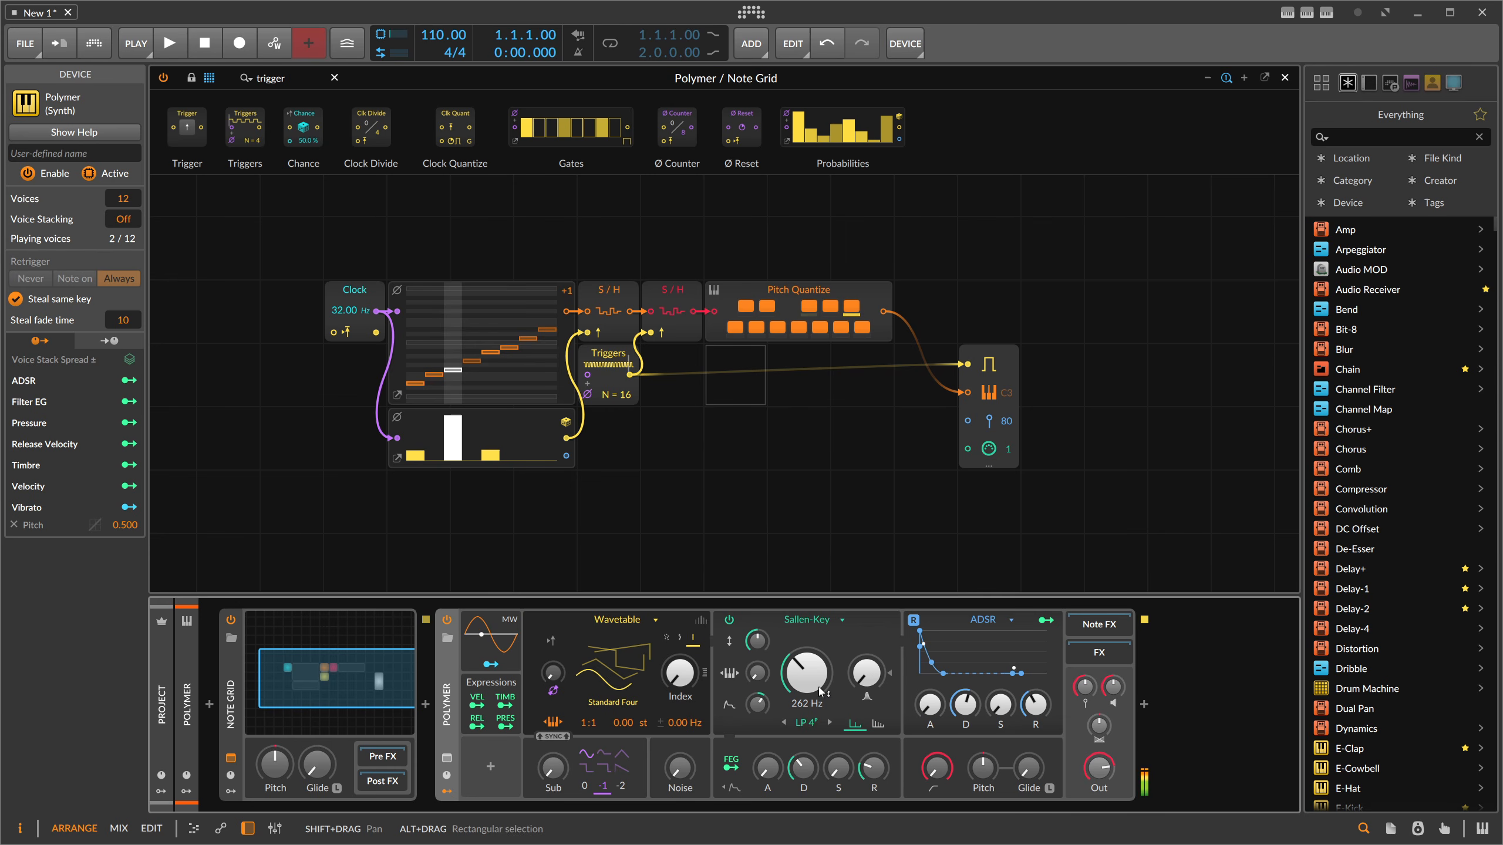
Insert a Convolution reverb into Polymer's FX chain.
{"action": "left_click", "coordinate": [1144, 706]}
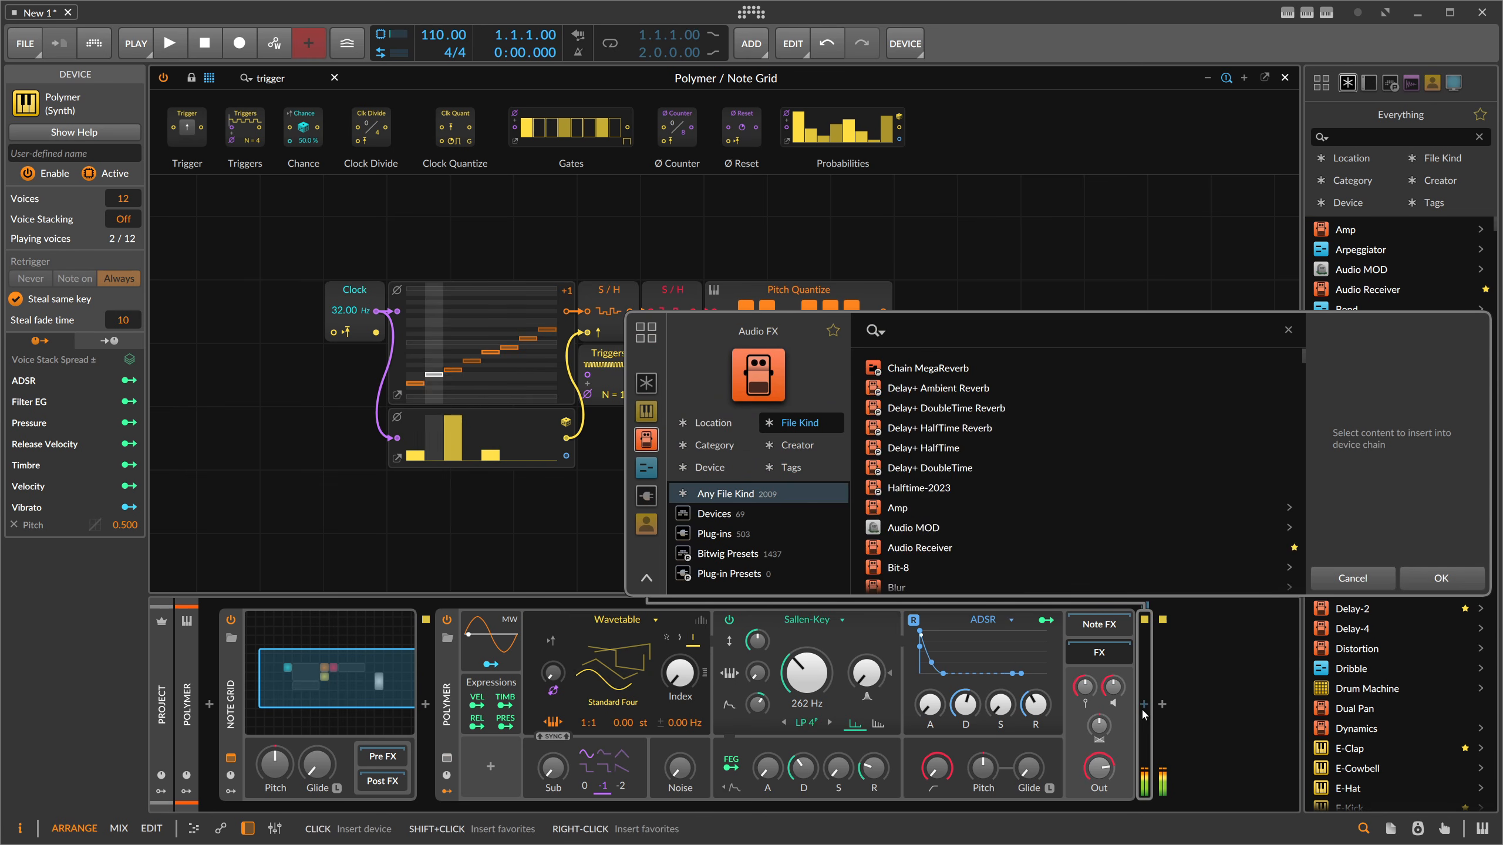
{"action": "type", "text": "convo"}
{"action": "key", "text": "Return"}
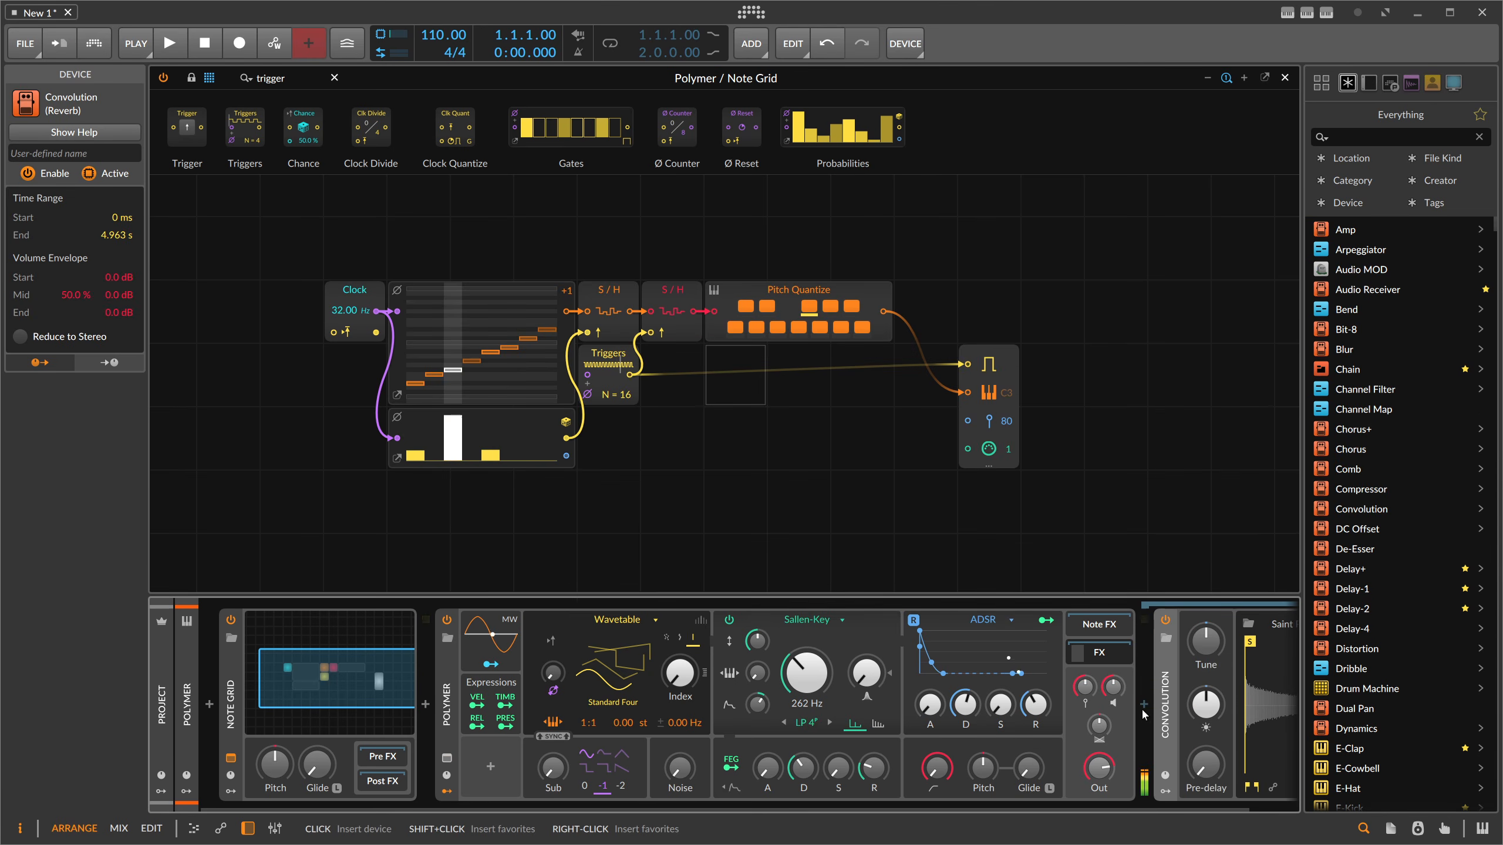
Insert a Delay-2 after the Convolution in Polymer's FX chain and collapse the chain.
{"action": "left_click_drag", "start_coordinate": [1165, 809], "coordinate": [1329, 806]}
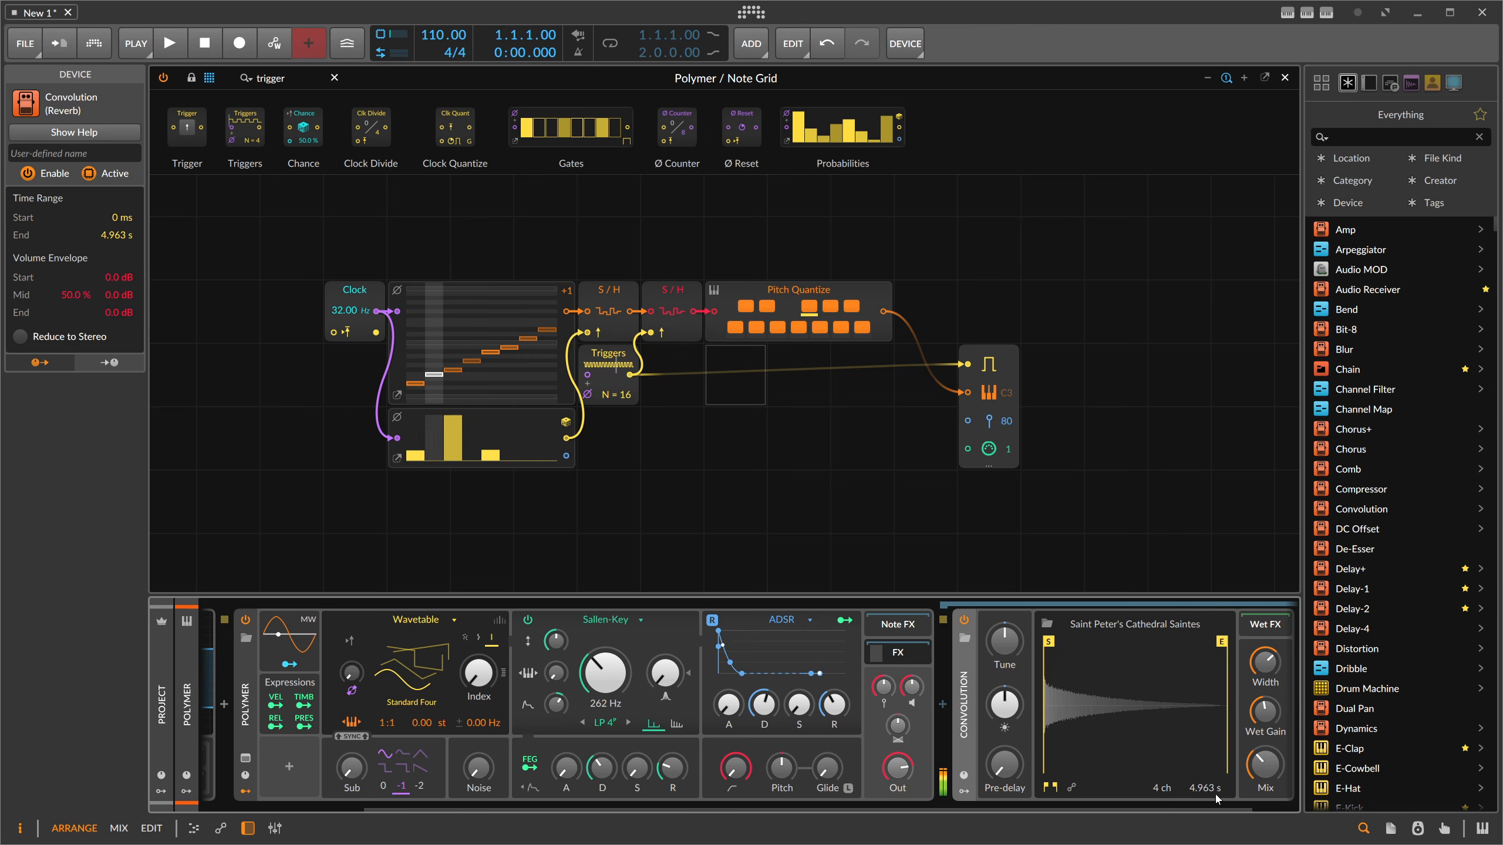
{"action": "left_click_drag", "start_coordinate": [1217, 798], "coordinate": [1233, 758]}
{"action": "left_click", "coordinate": [1245, 705]}
{"action": "type", "text": "delay"}
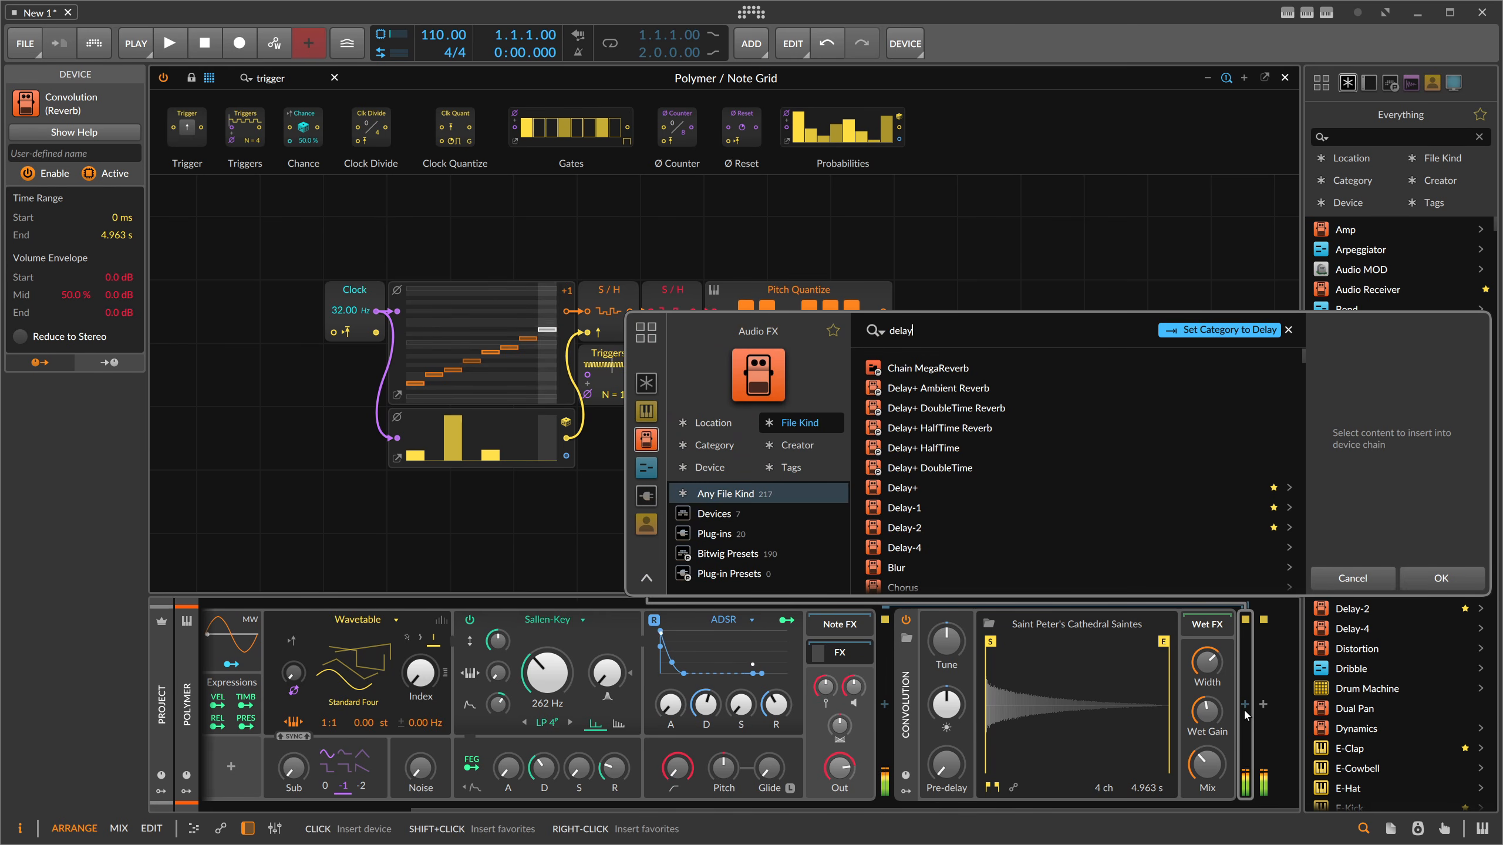
{"action": "double_click", "coordinate": [926, 532]}
{"action": "left_click", "coordinate": [840, 652]}
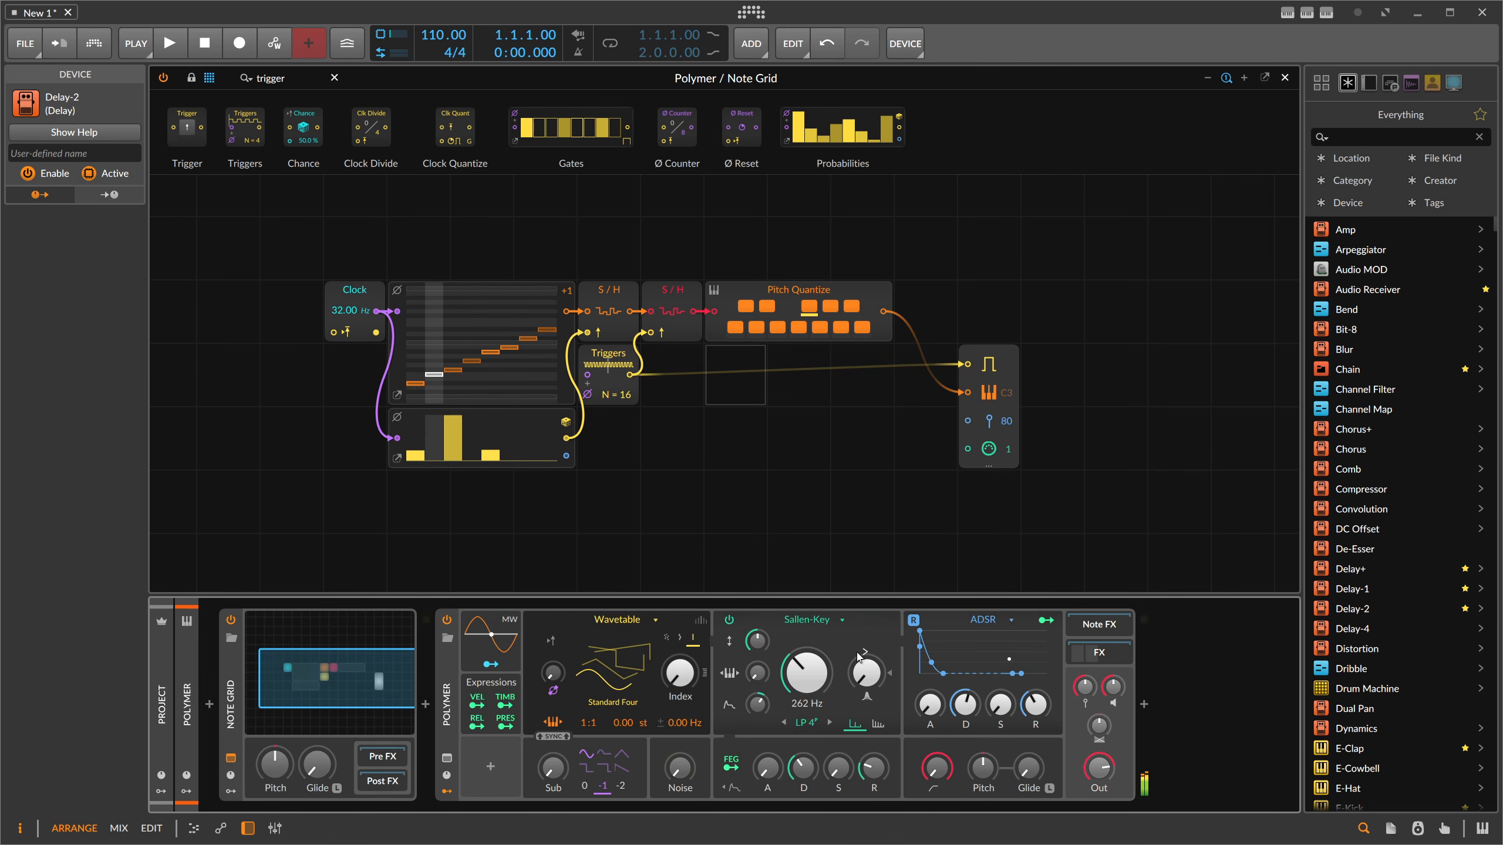
Raise the attack of Polymer's ADSR slightly and set the filter's cutoff modulation amount to 26.40 st.
{"action": "left_click_drag", "start_coordinate": [930, 705], "coordinate": [930, 701]}
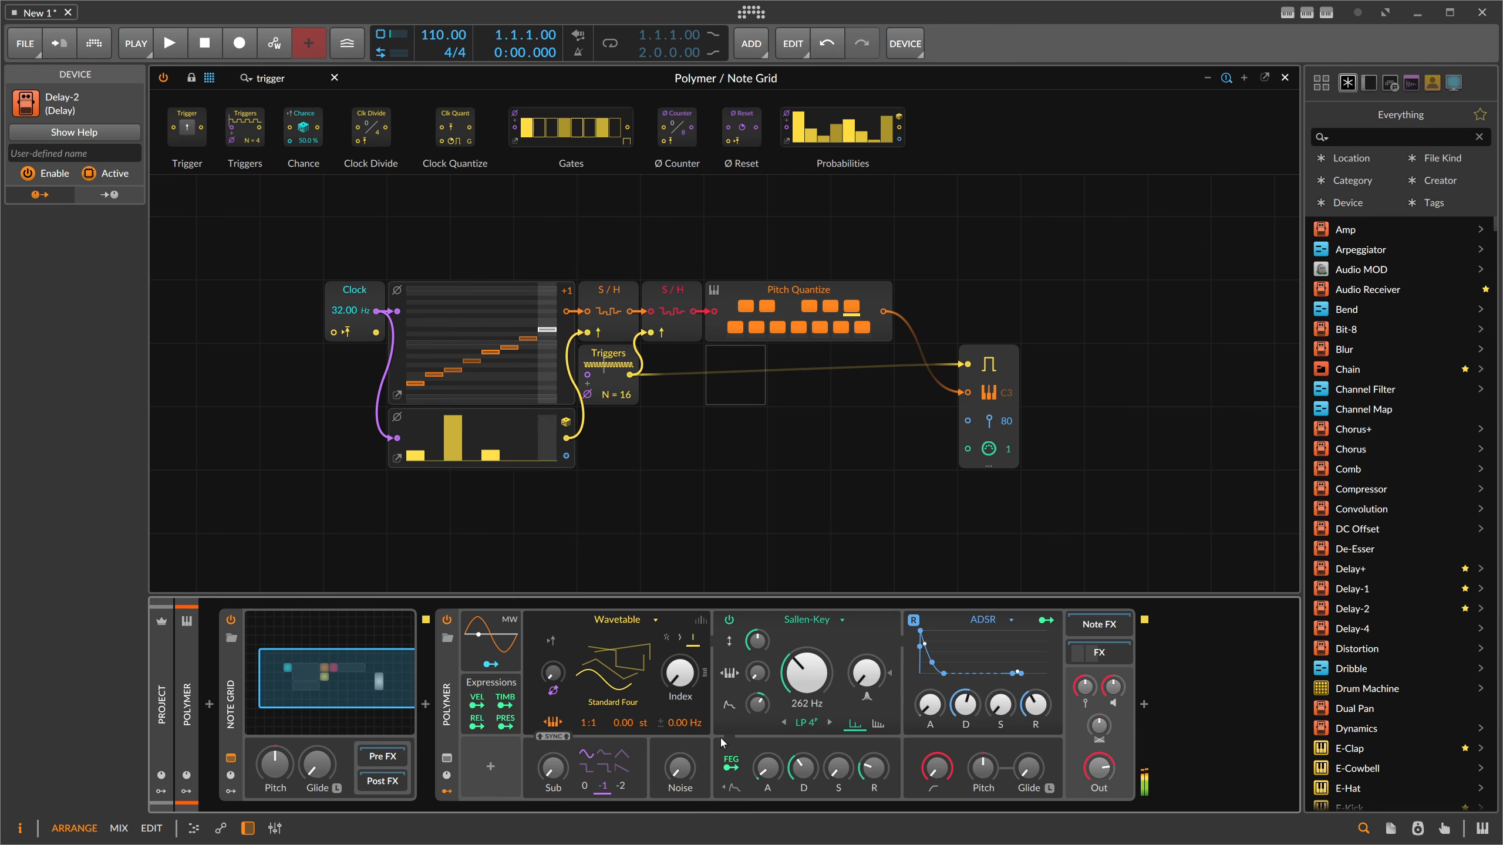
{"action": "left_click_drag", "start_coordinate": [758, 673], "coordinate": [757, 706]}
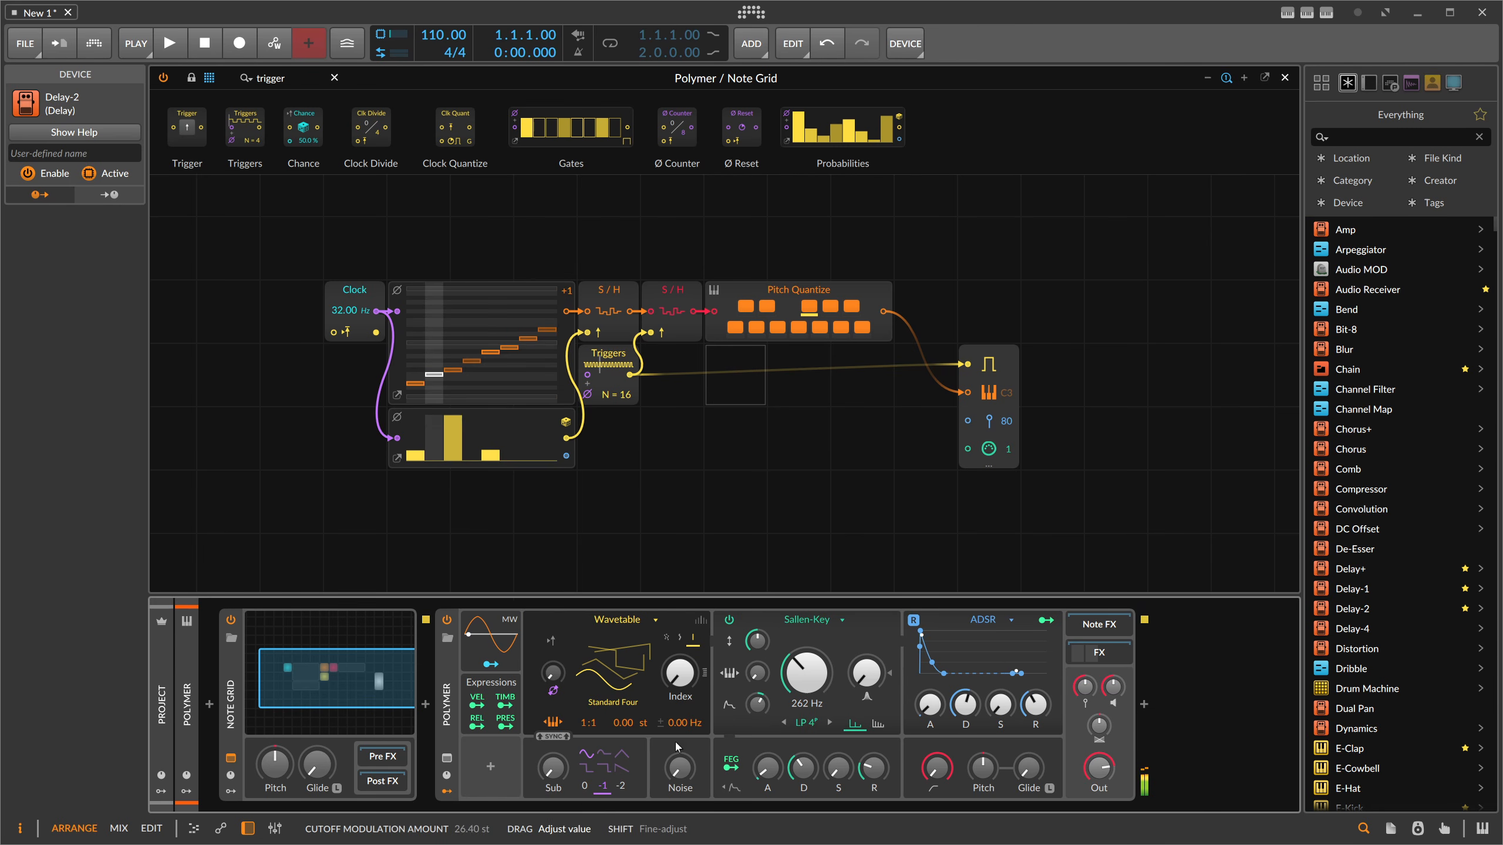
{"action": "left_click", "coordinate": [603, 806]}
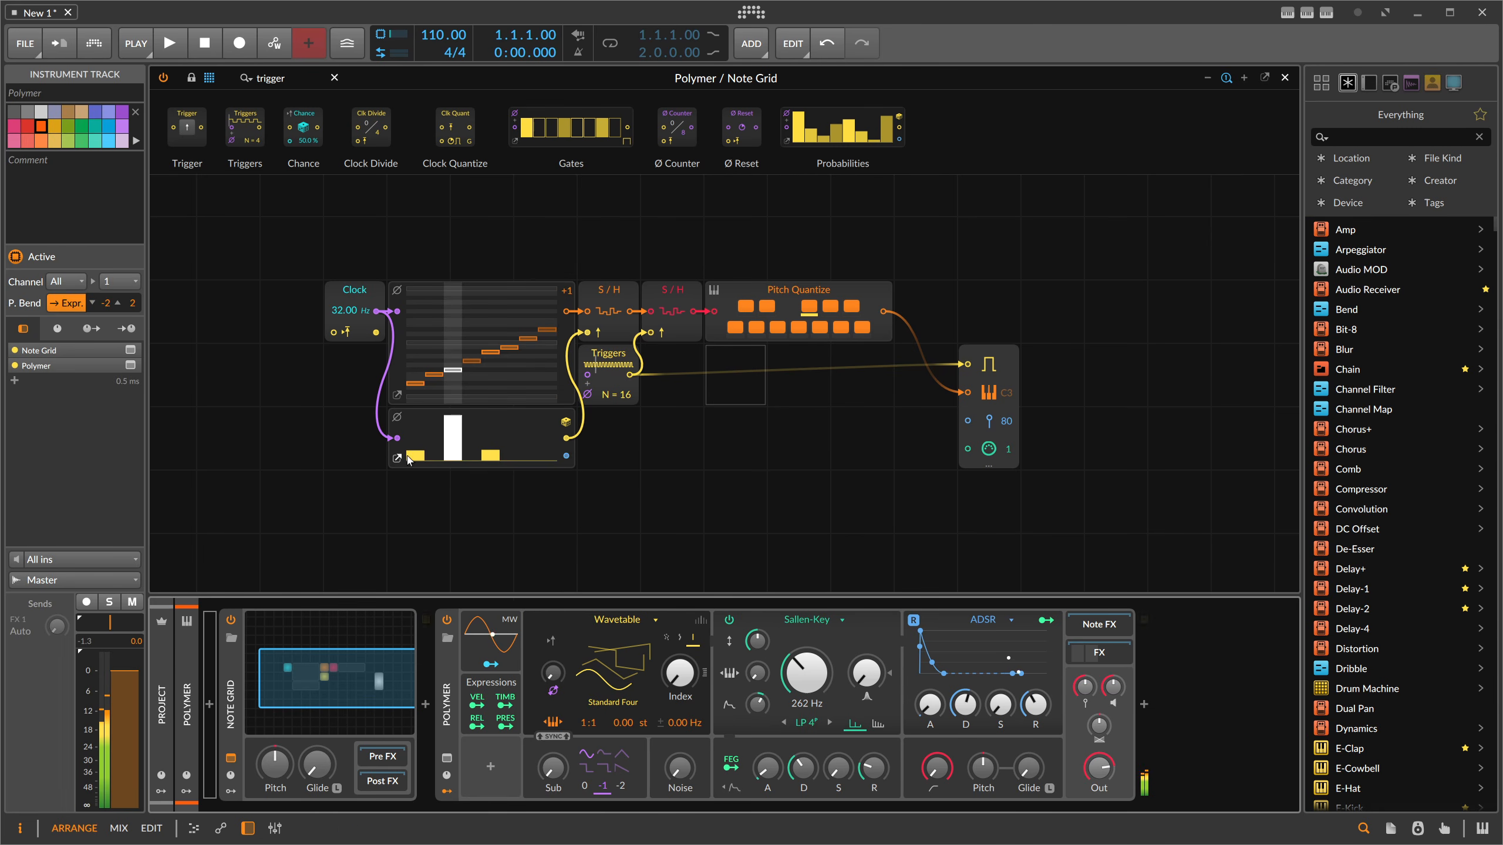
Redraw the Probabilities pattern with a low chance on step 1, a high chance on step 7 and zero elsewhere.
{"action": "left_click_drag", "start_coordinate": [448, 446], "coordinate": [492, 469]}
{"action": "left_click", "coordinate": [415, 426]}
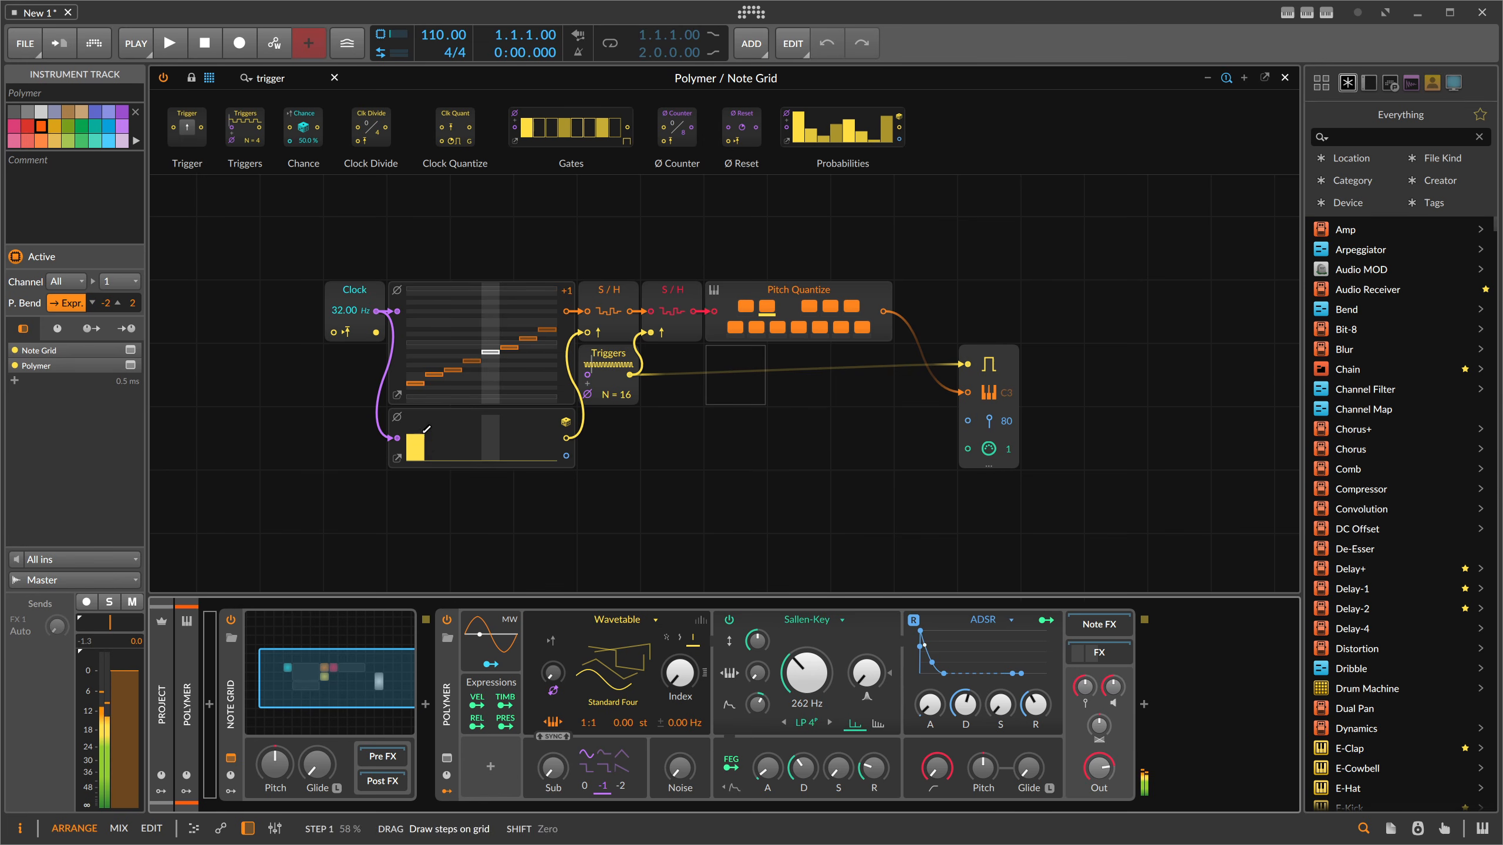
{"action": "left_click", "coordinate": [529, 444]}
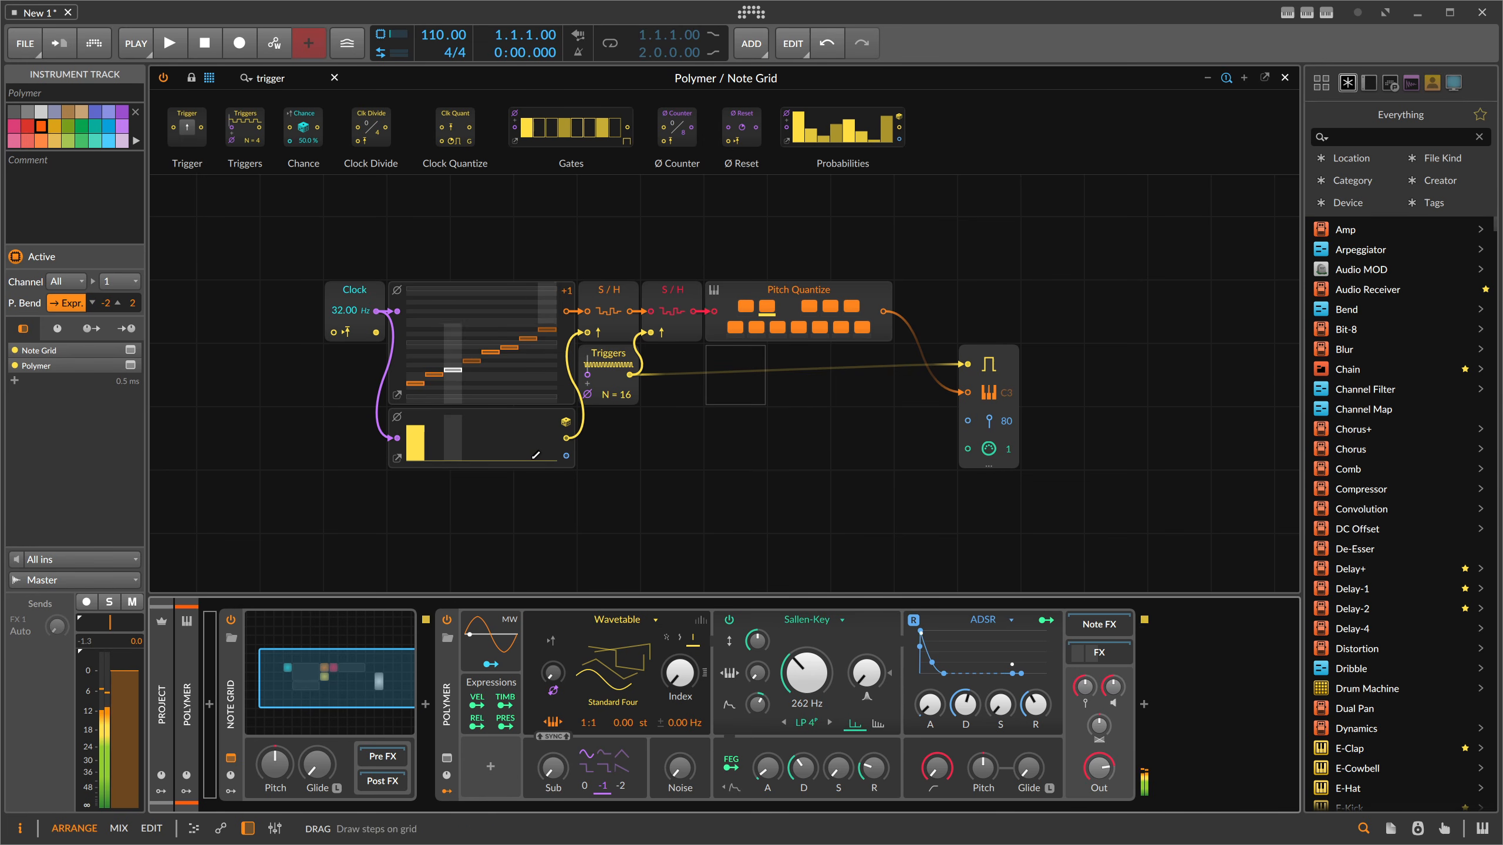
{"action": "left_click_drag", "start_coordinate": [533, 433], "coordinate": [533, 430]}
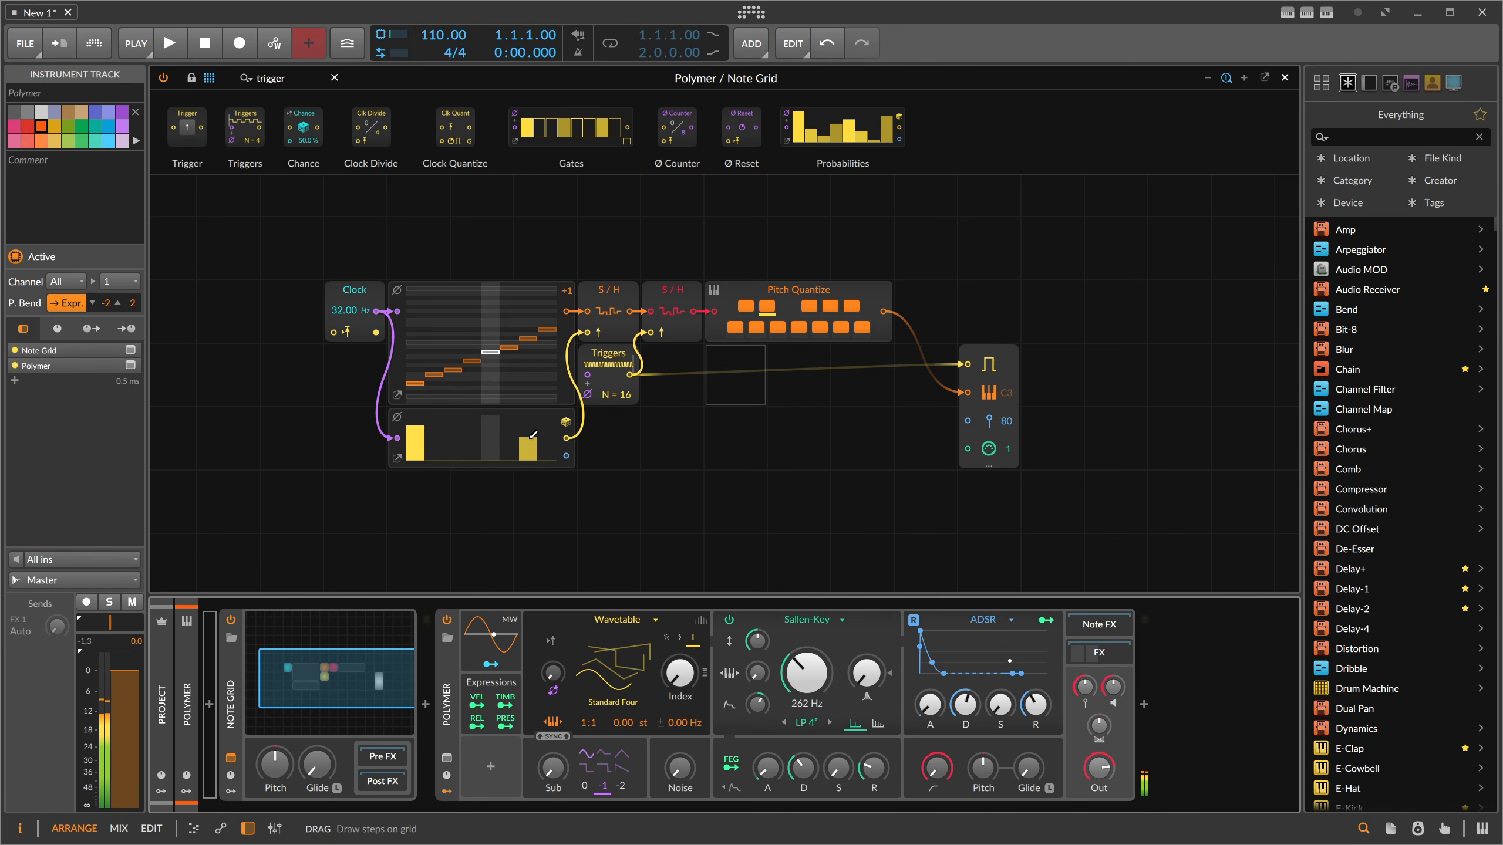
{"action": "left_click_drag", "start_coordinate": [419, 426], "coordinate": [418, 491]}
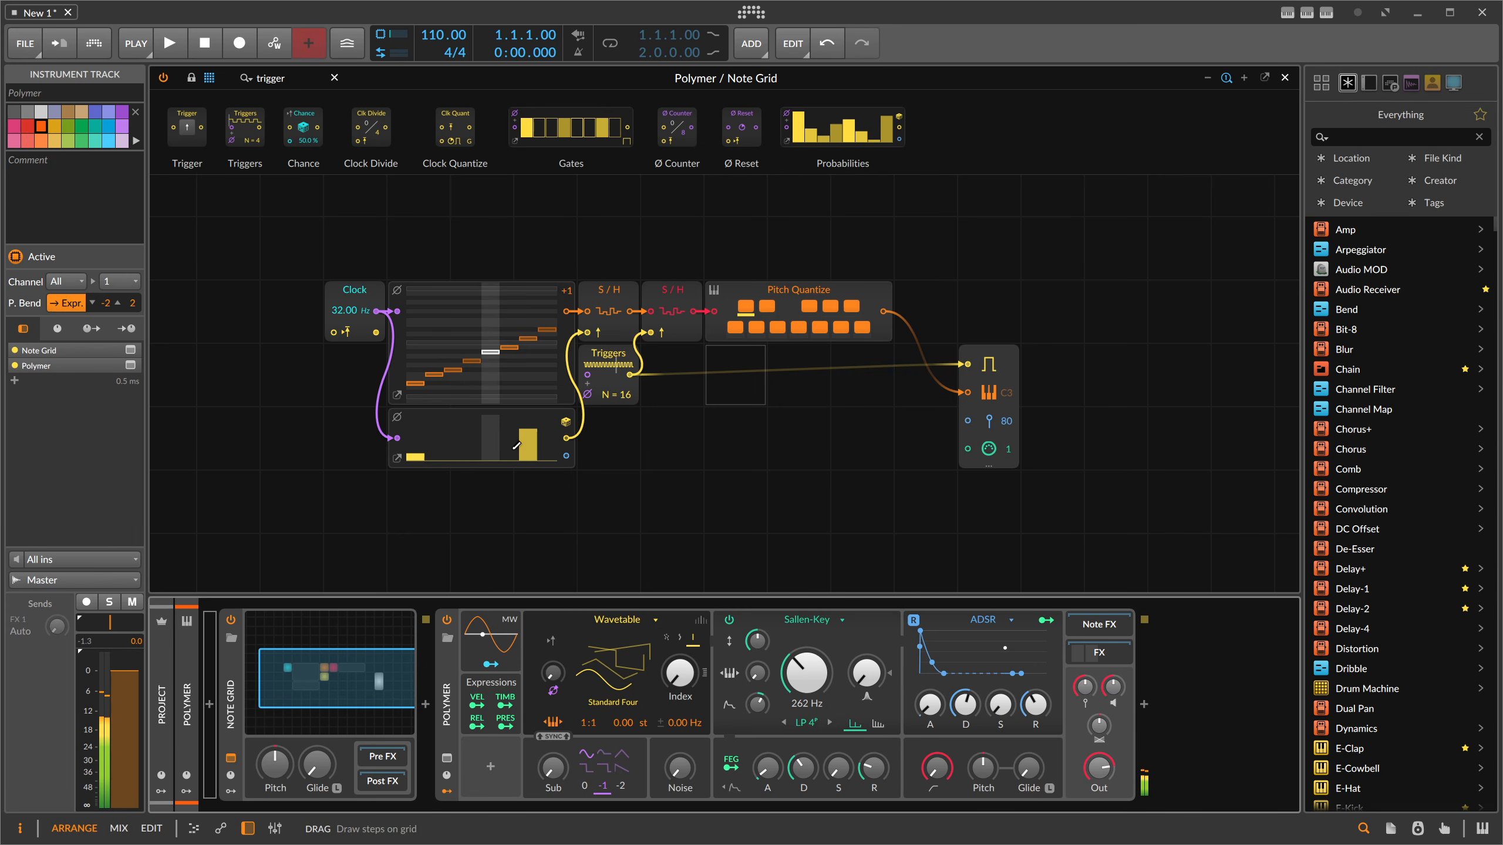
Deactivate Polymer and insert an Octaver between the two S/H modules, moving the second S/H and Pitch Quantize to make room.
{"action": "left_click", "coordinate": [447, 619]}
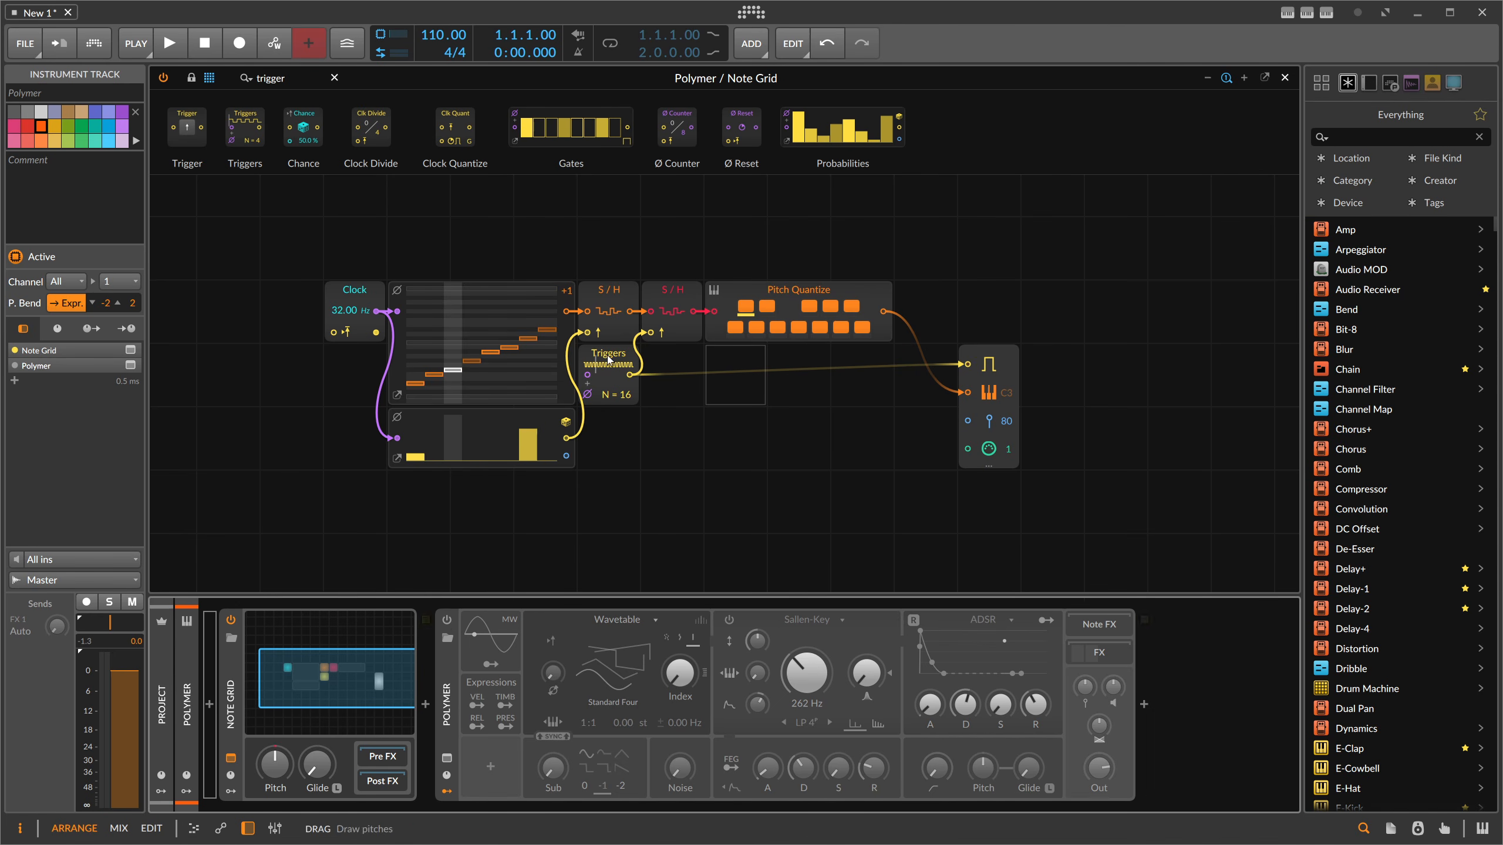
{"action": "left_click_drag", "start_coordinate": [909, 298], "coordinate": [747, 292]}
{"action": "left_click_drag", "start_coordinate": [293, 78], "coordinate": [259, 77]}
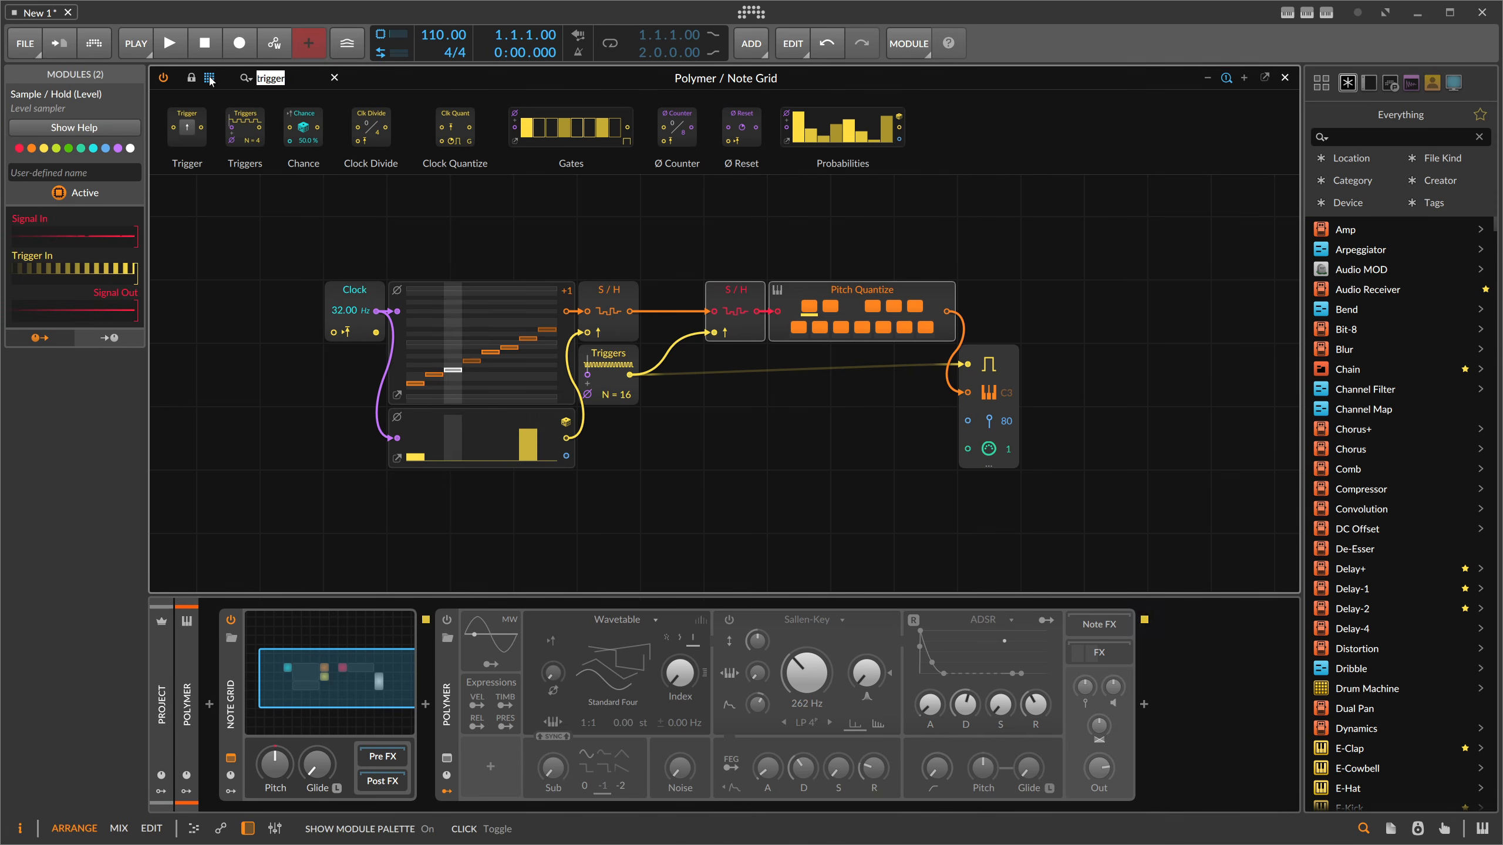
{"action": "type", "text": "oc"}
{"action": "left_click_drag", "start_coordinate": [187, 127], "coordinate": [669, 323]}
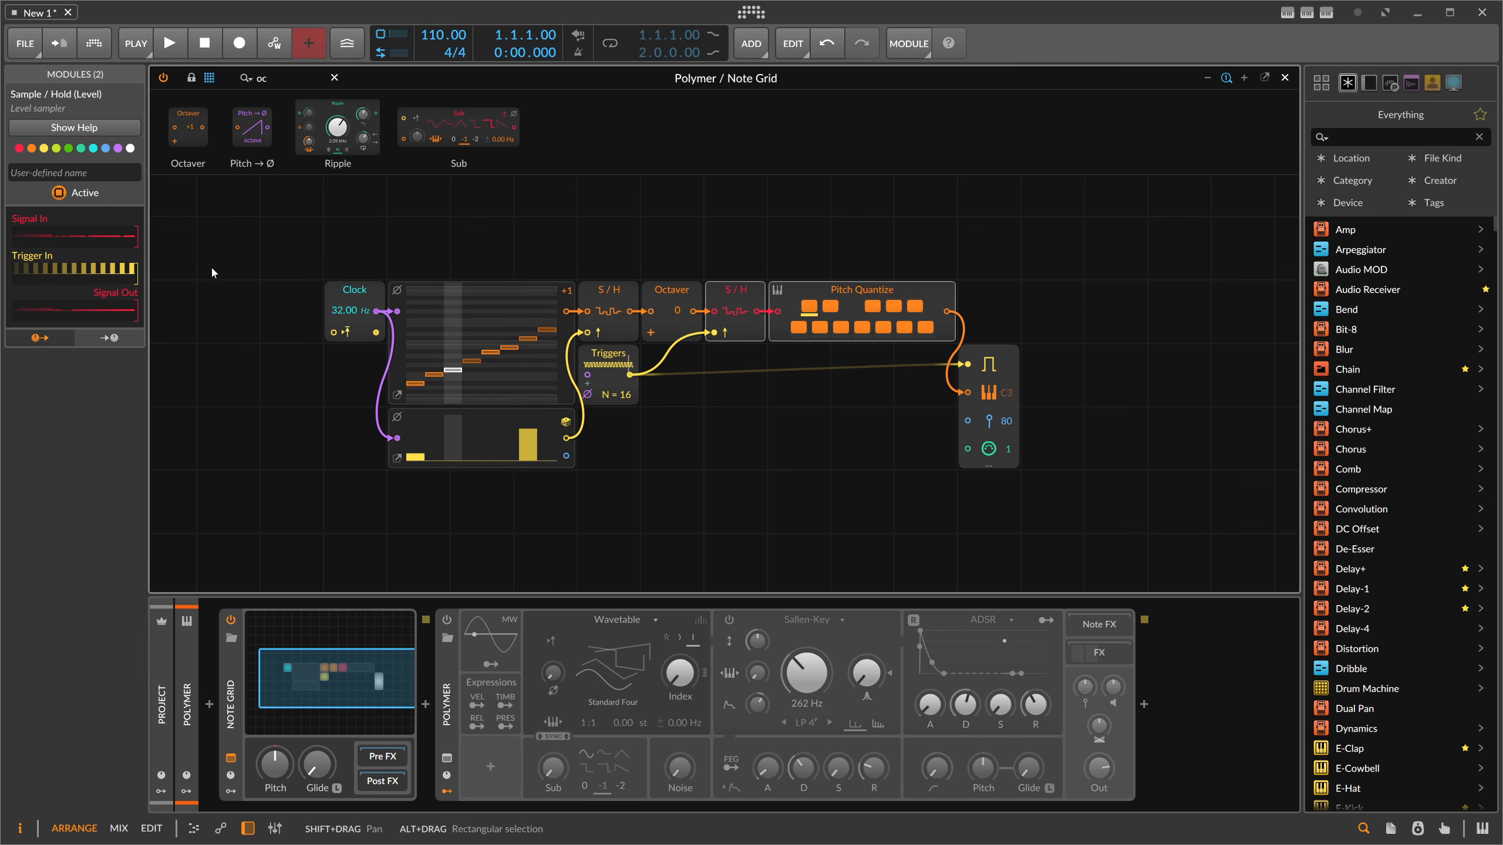
Add a Steps module above the pitch sequencer, make it bipolar and flatten all its steps to zero.
{"action": "type", "text": "step"}
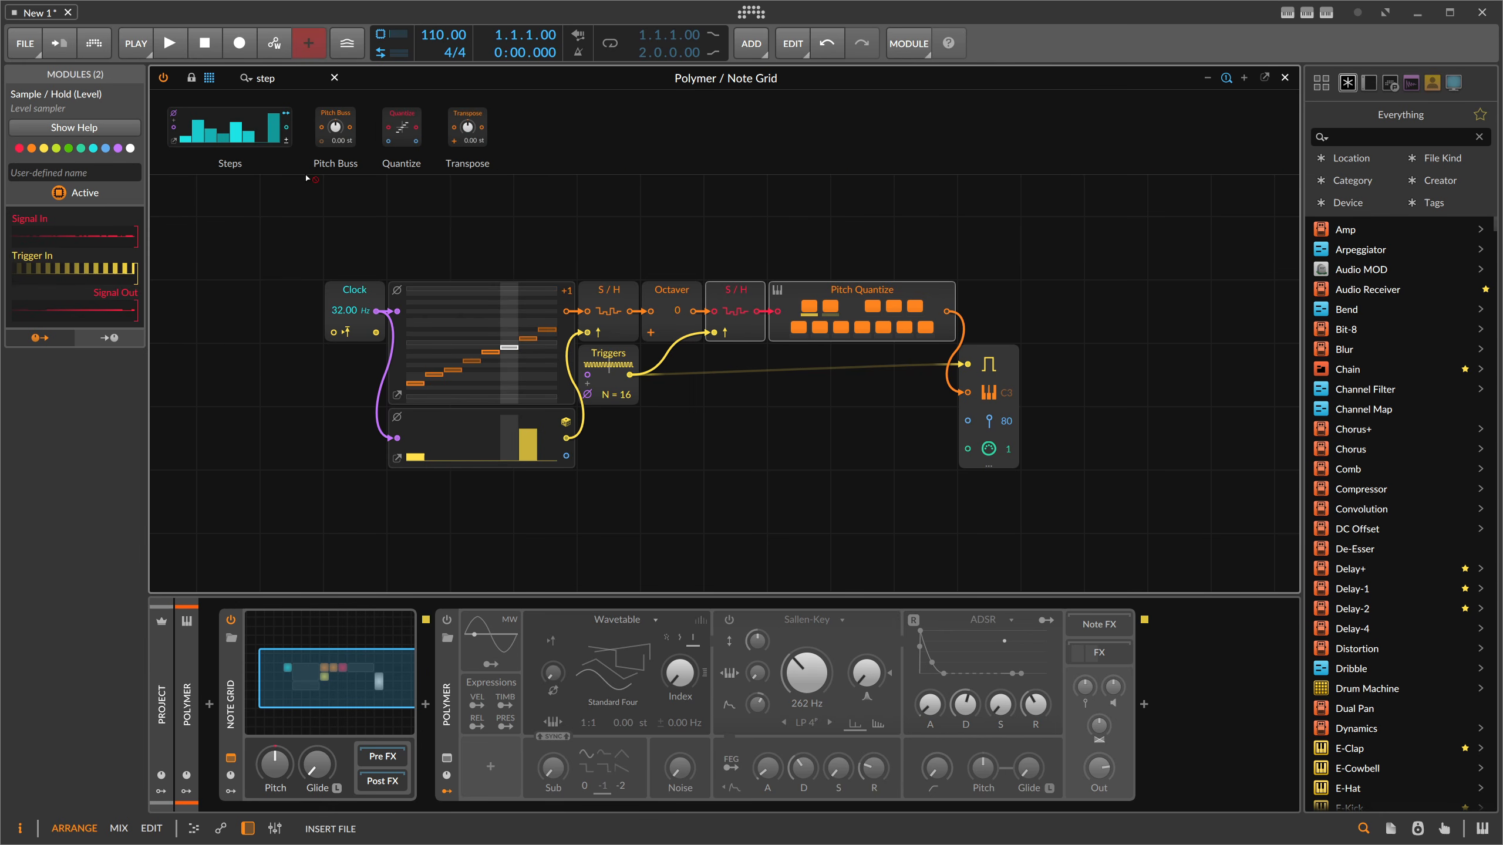
{"action": "left_click_drag", "start_coordinate": [307, 178], "coordinate": [427, 229]}
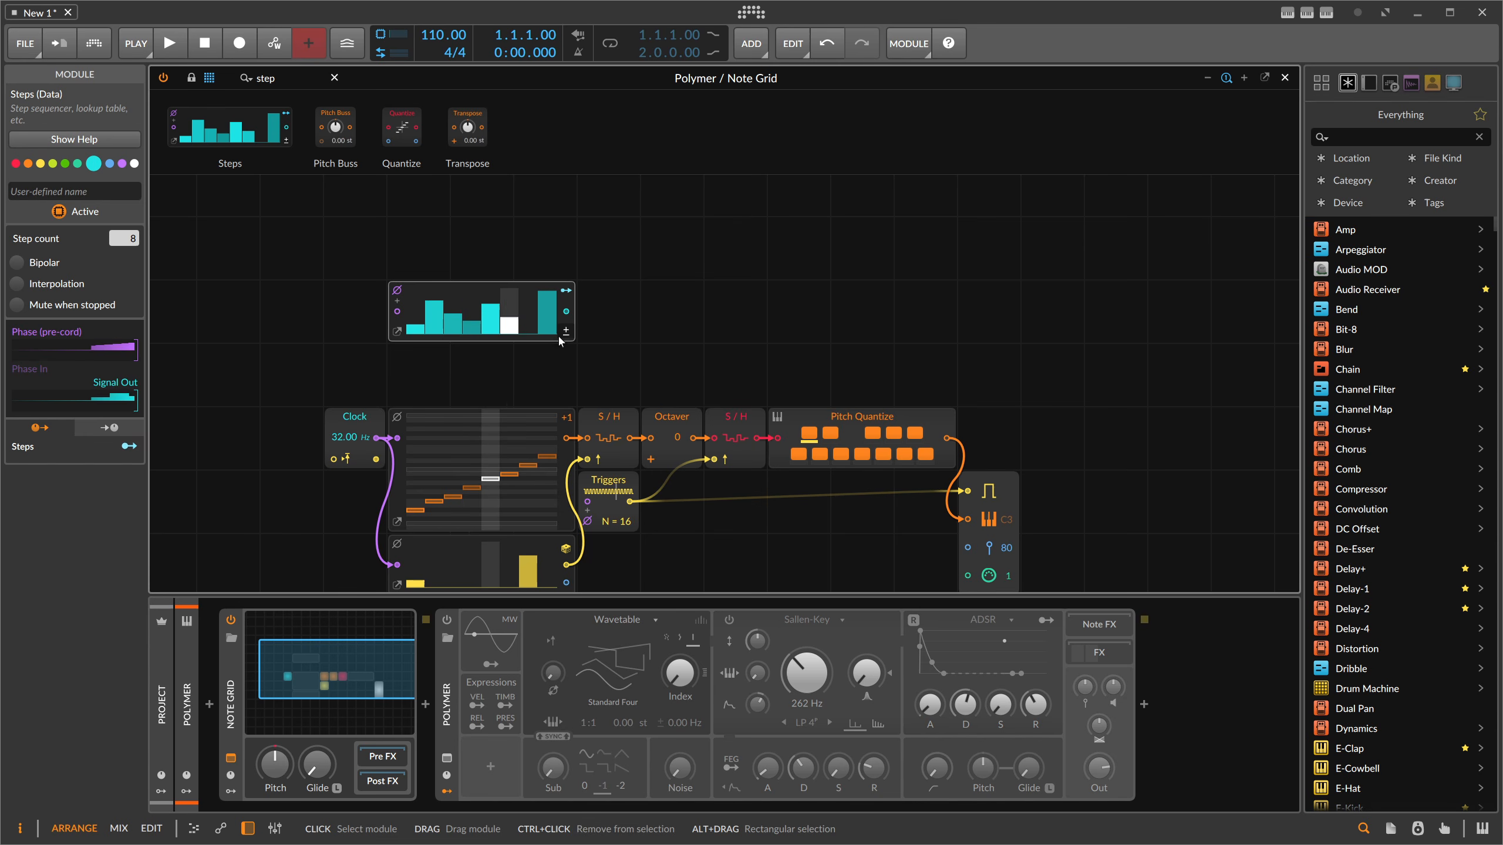
{"action": "left_click", "coordinate": [17, 262]}
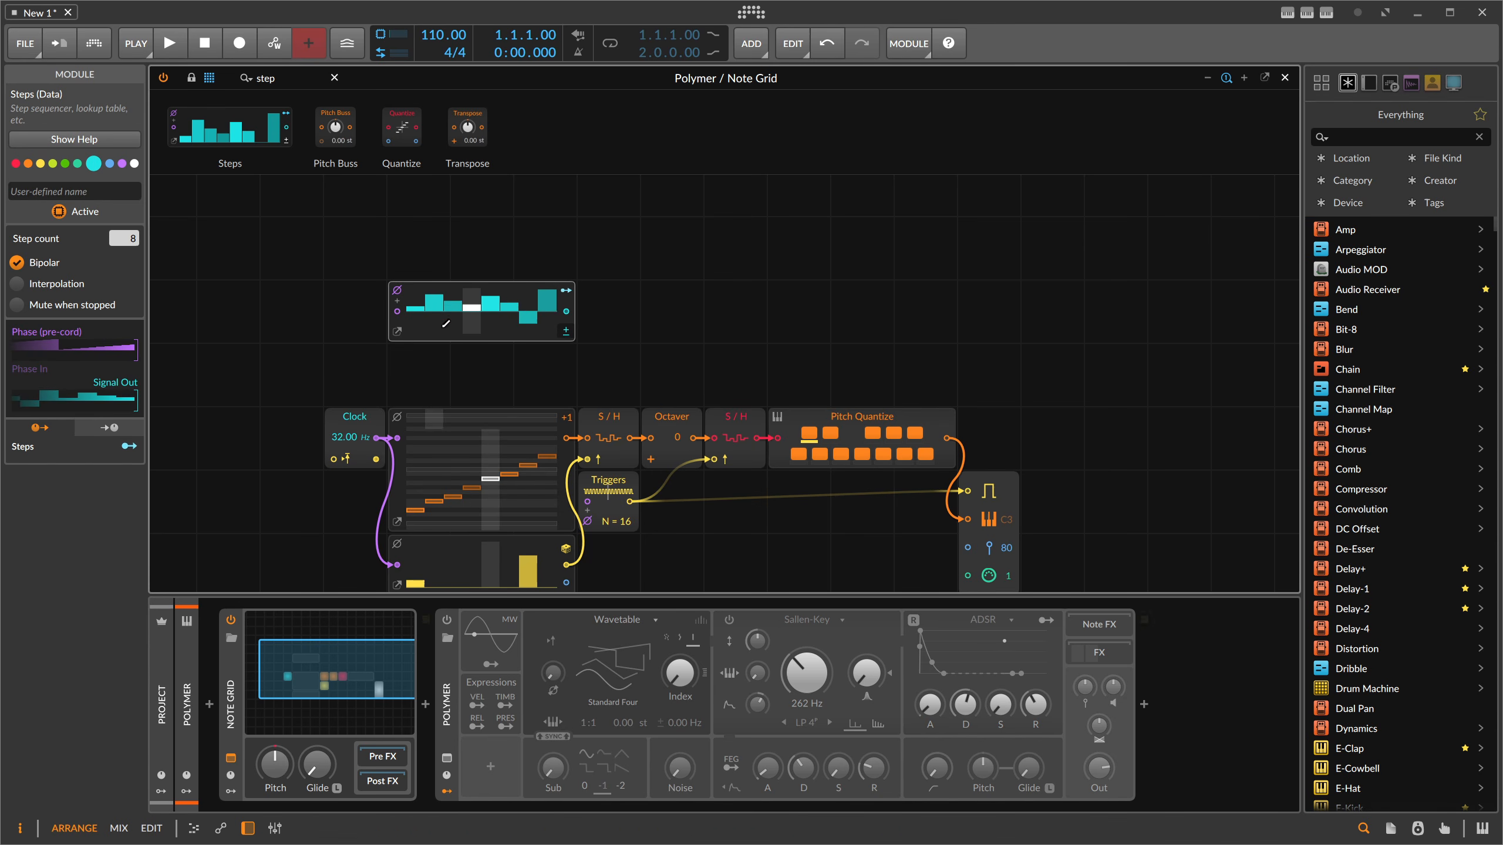
{"action": "left_click_drag", "start_coordinate": [413, 311], "coordinate": [555, 312]}
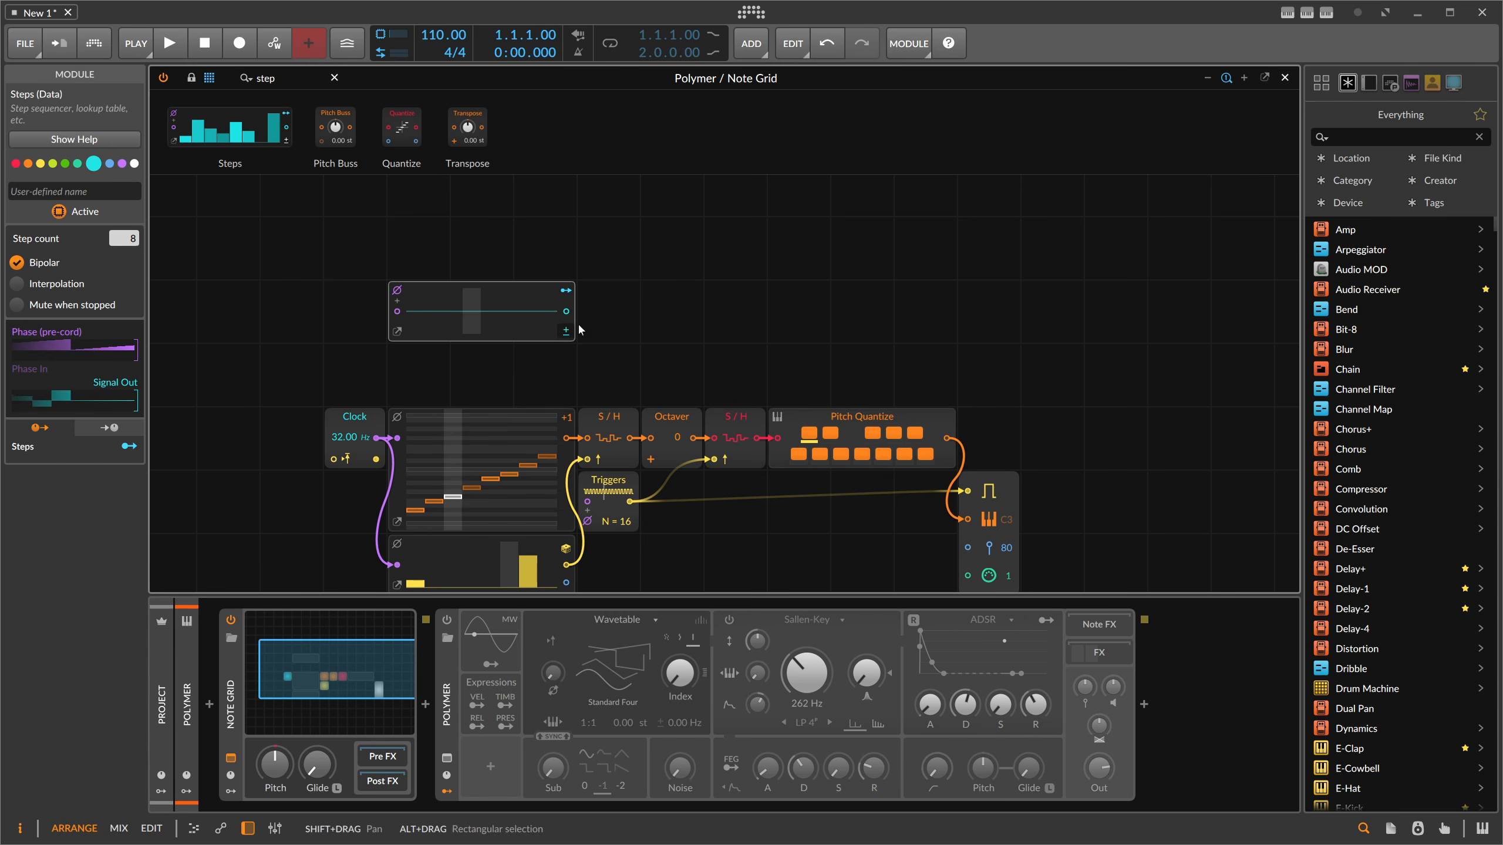
Attach a Modulator Out module to the output of the Steps module.
{"action": "left_click_drag", "start_coordinate": [282, 78], "coordinate": [191, 79]}
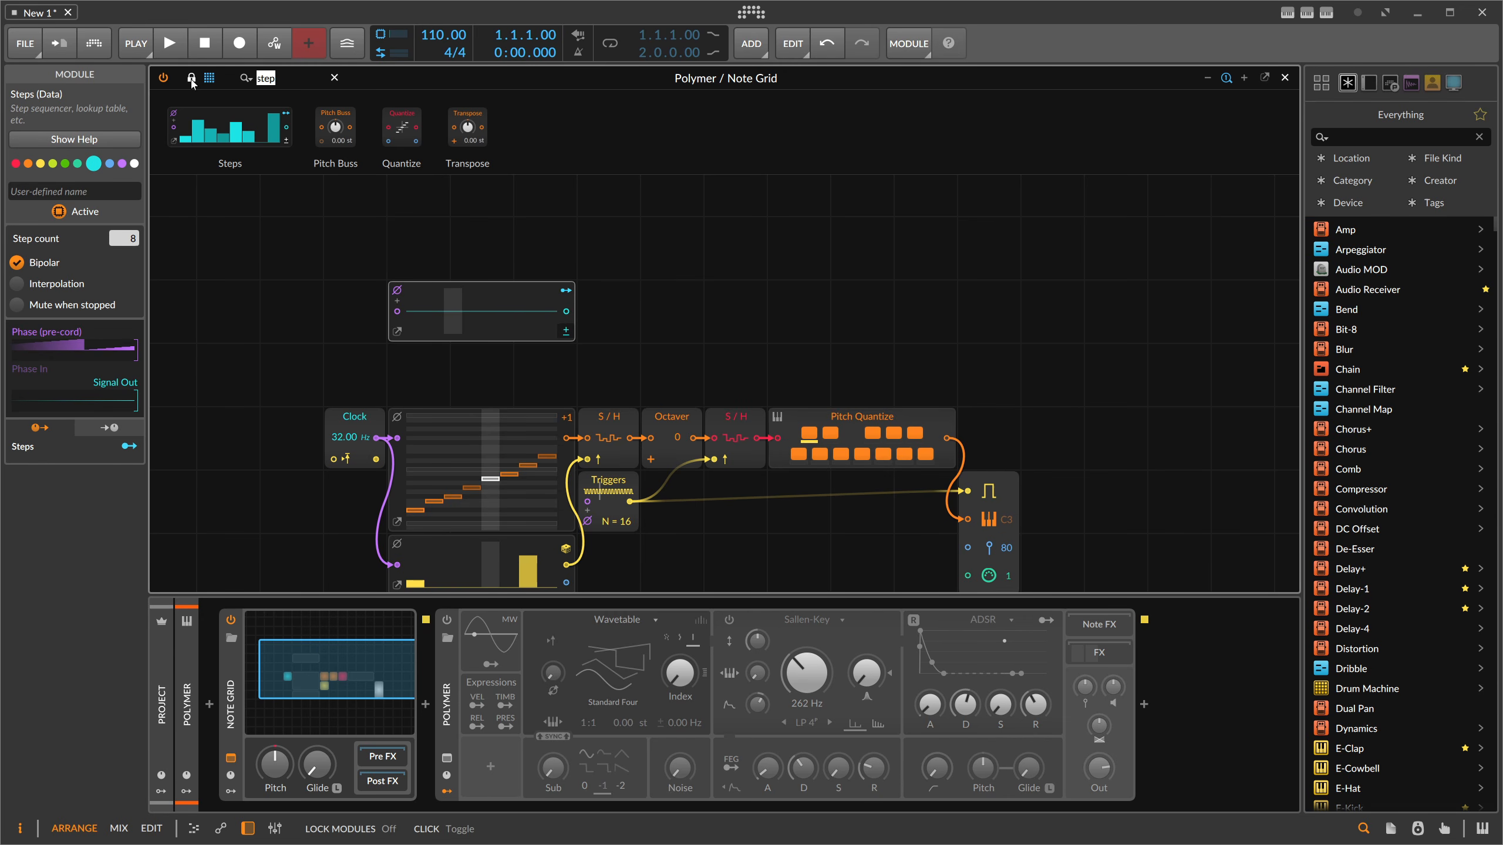
{"action": "type", "text": "modu"}
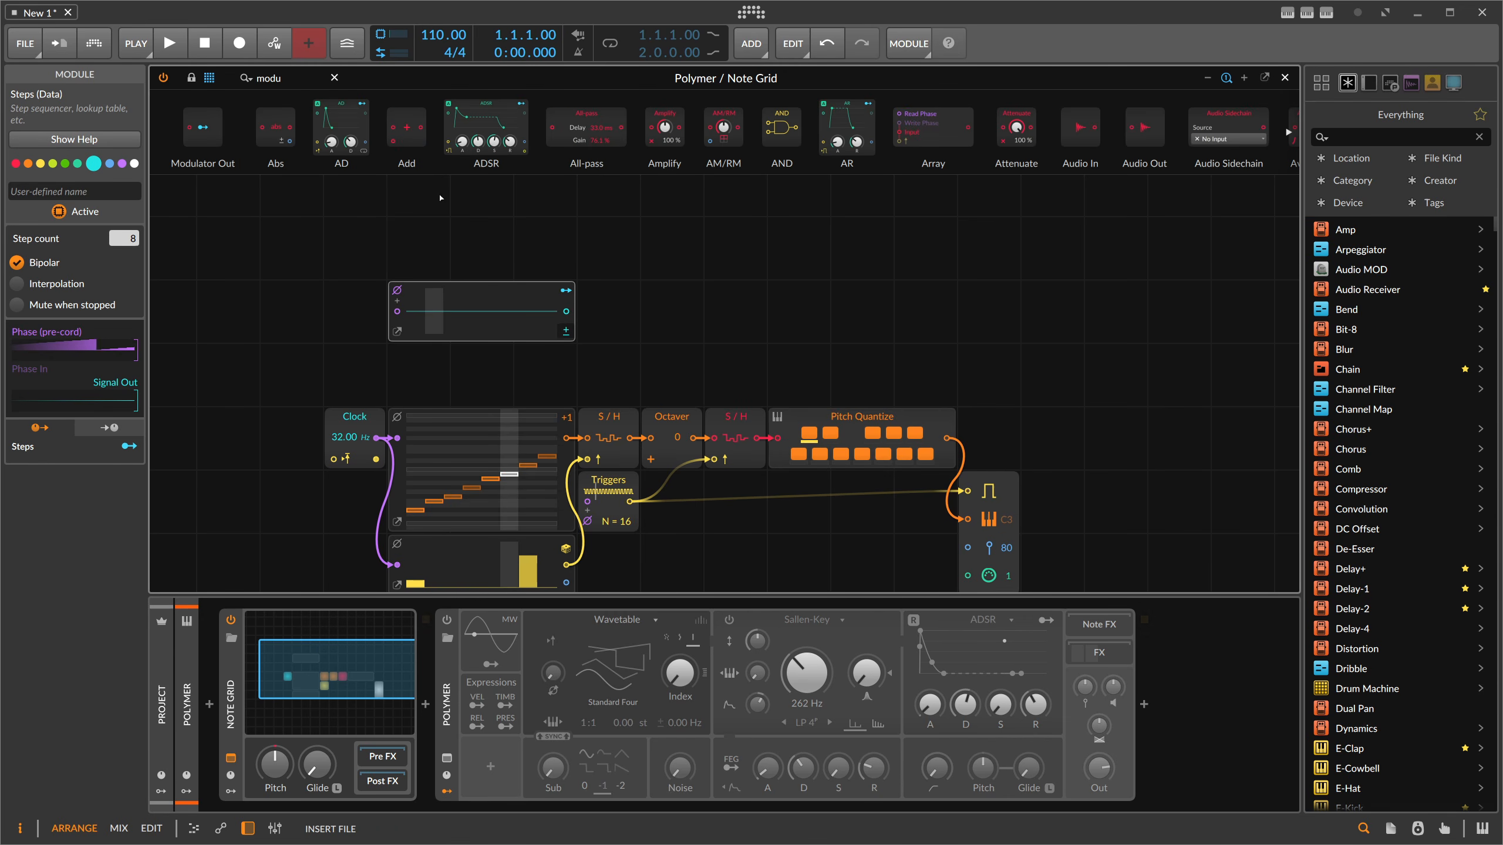
{"action": "key", "text": "Return"}
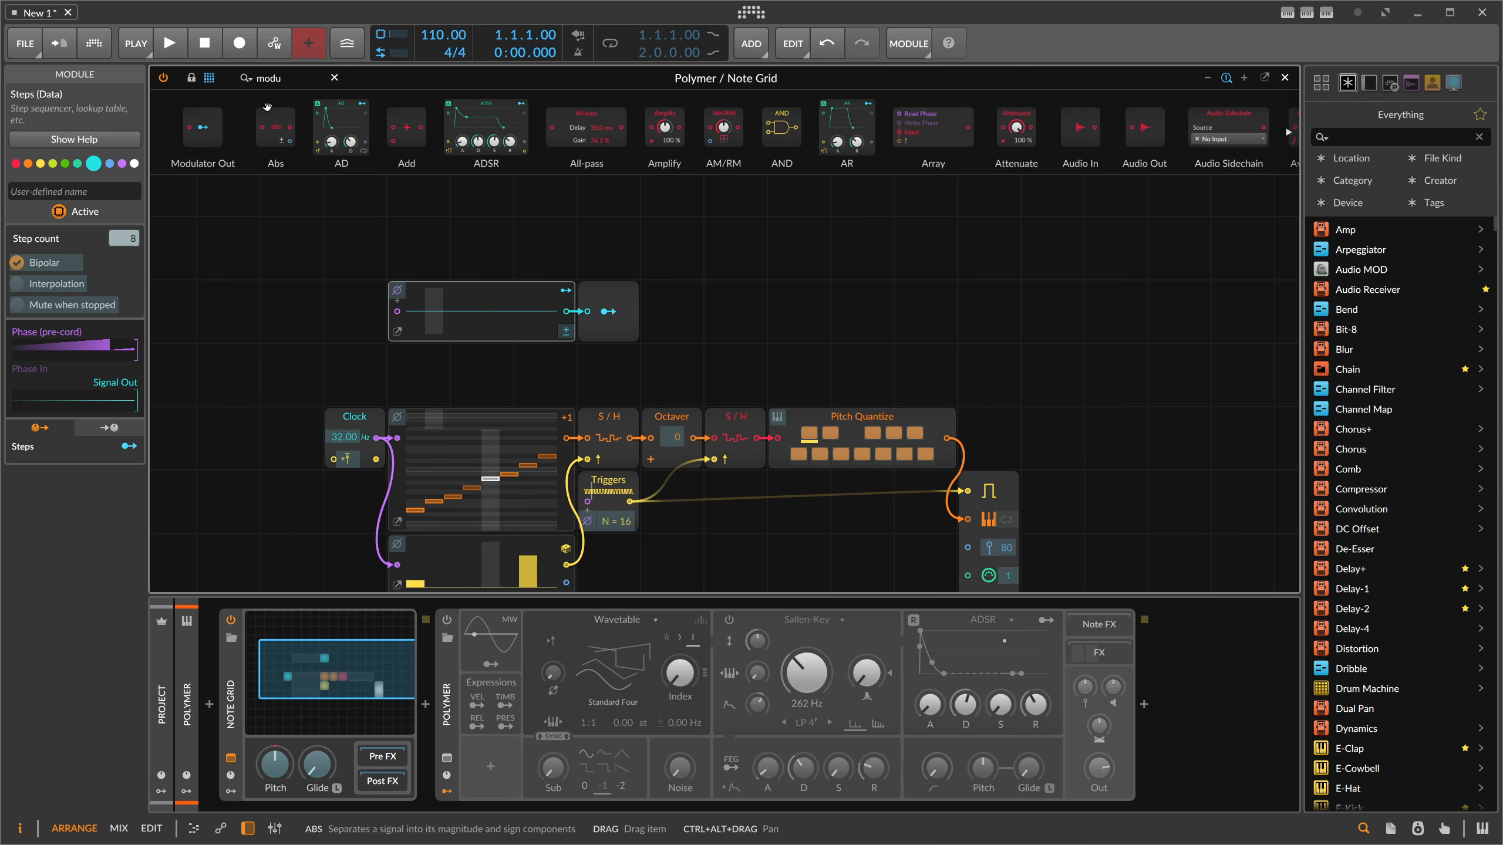
Insert a Value module feeding the phase input of the Steps module and raise it to about 18.7 %.
{"action": "left_click_drag", "start_coordinate": [282, 78], "coordinate": [189, 75]}
{"action": "type", "text": "val"}
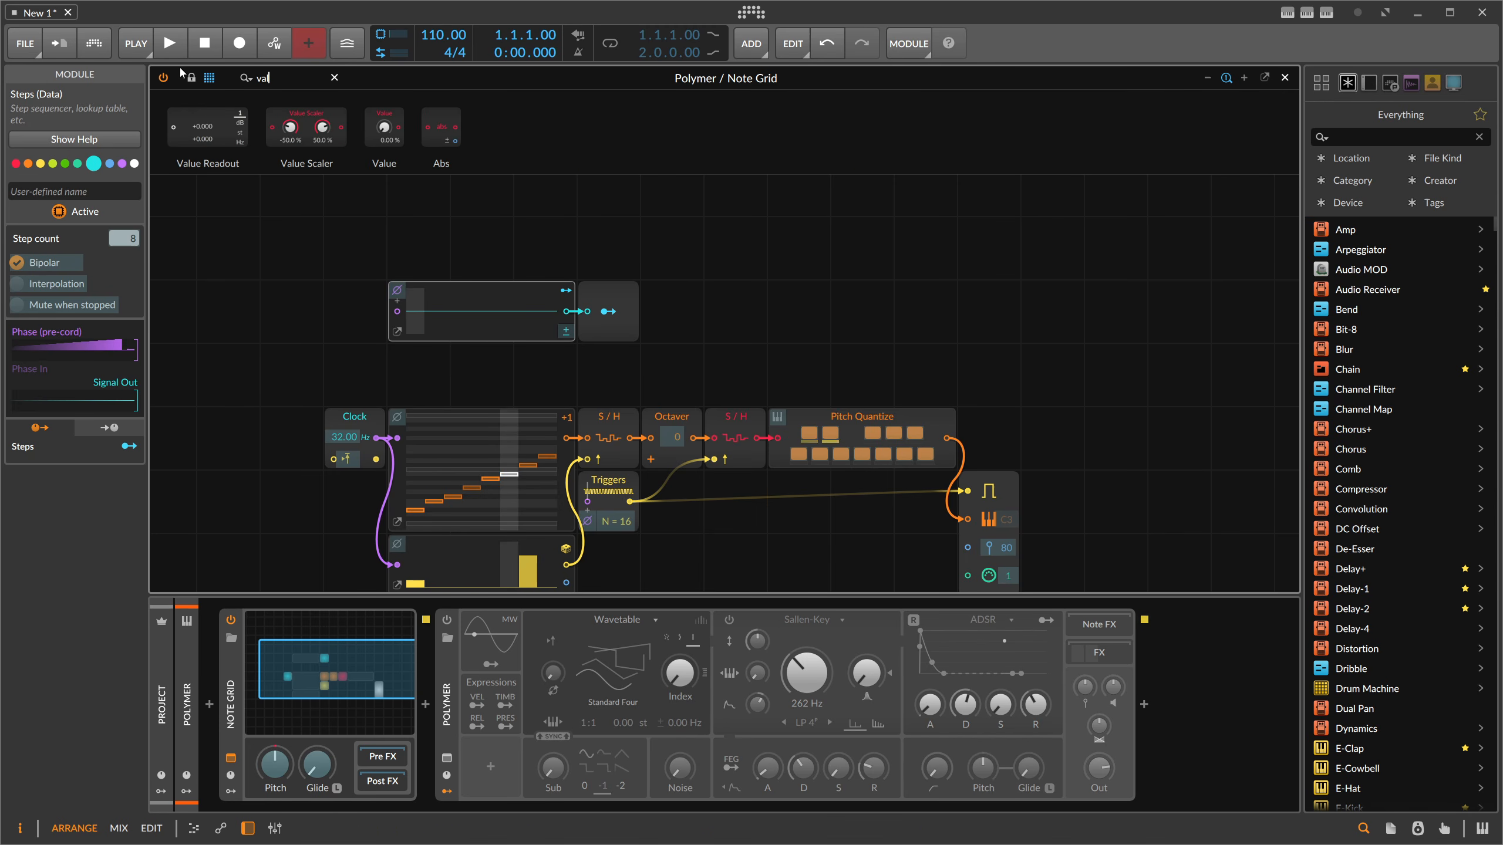
{"action": "left_click_drag", "start_coordinate": [383, 127], "coordinate": [397, 312]}
{"action": "left_click", "coordinate": [608, 311]}
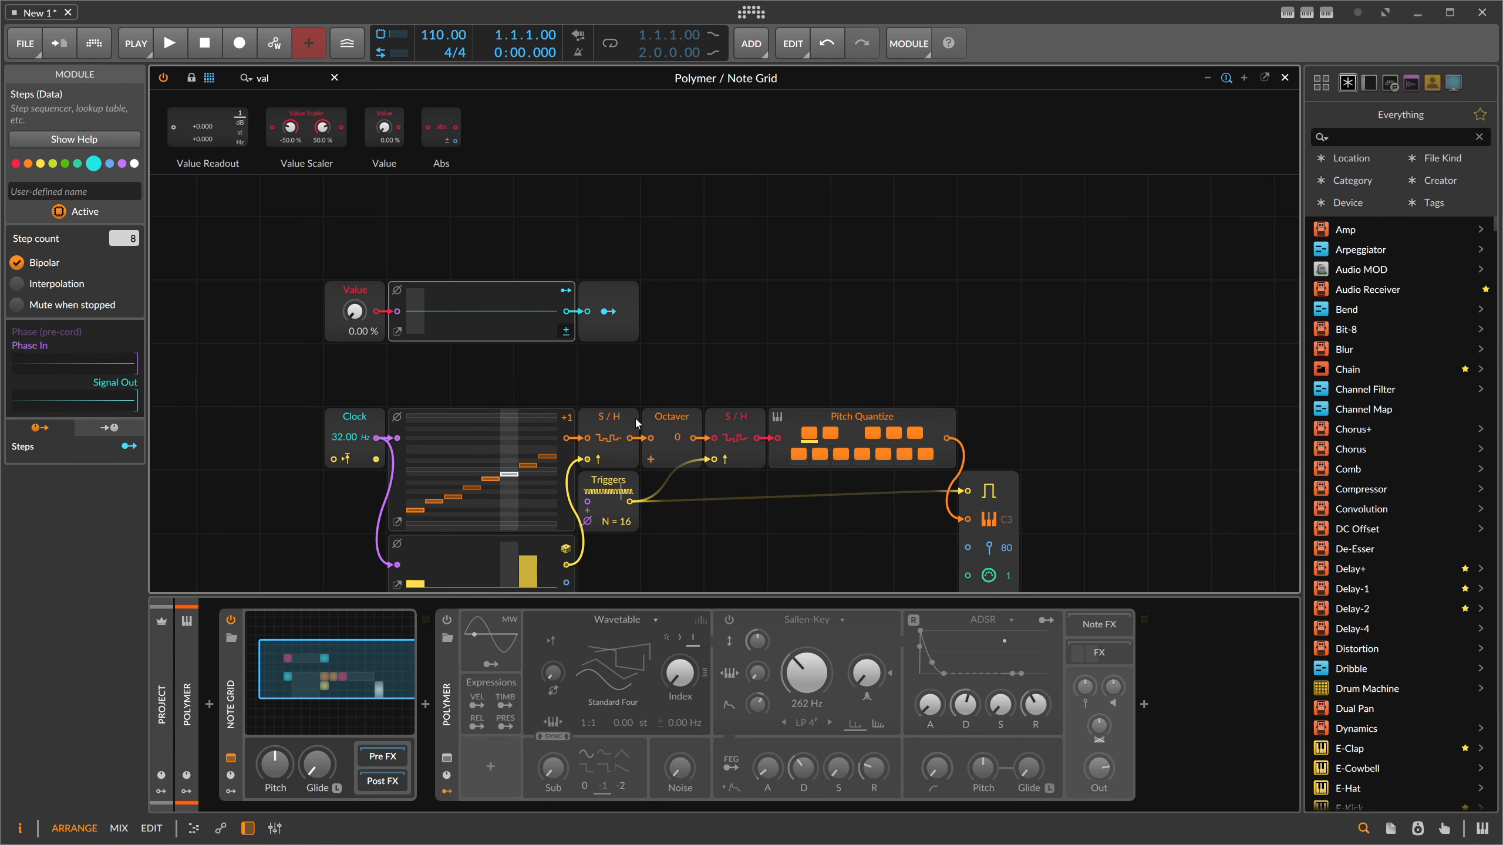
{"action": "left_click_drag", "start_coordinate": [354, 311], "coordinate": [354, 305]}
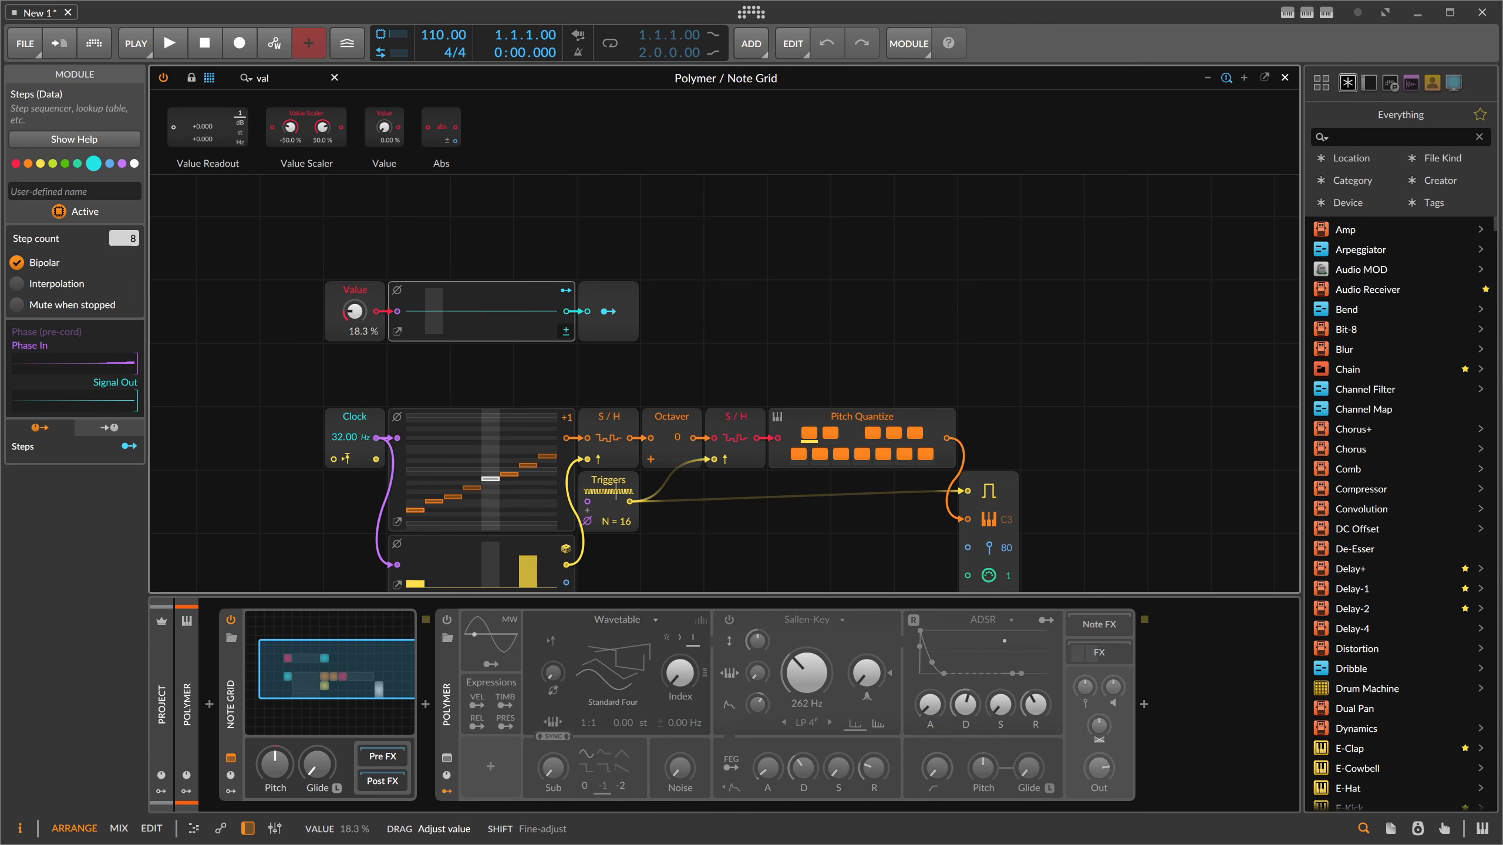
Map the Modulator Out to the Octaver's octave shift with an amount of 3.000.
{"action": "left_click", "coordinate": [609, 311]}
{"action": "left_click_drag", "start_coordinate": [678, 438], "coordinate": [678, 423]}
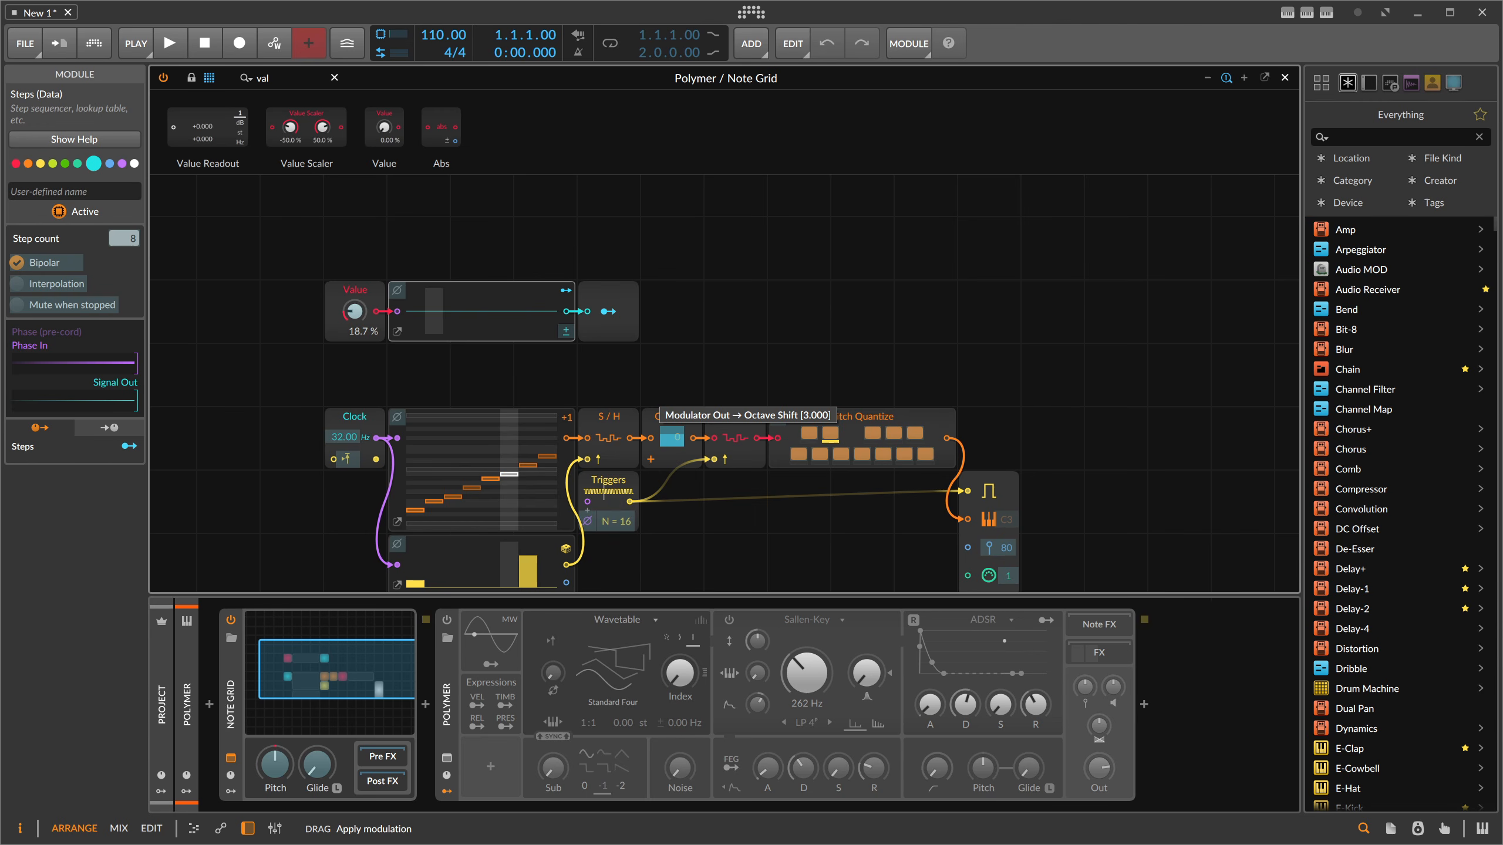
{"action": "left_click", "coordinate": [608, 311]}
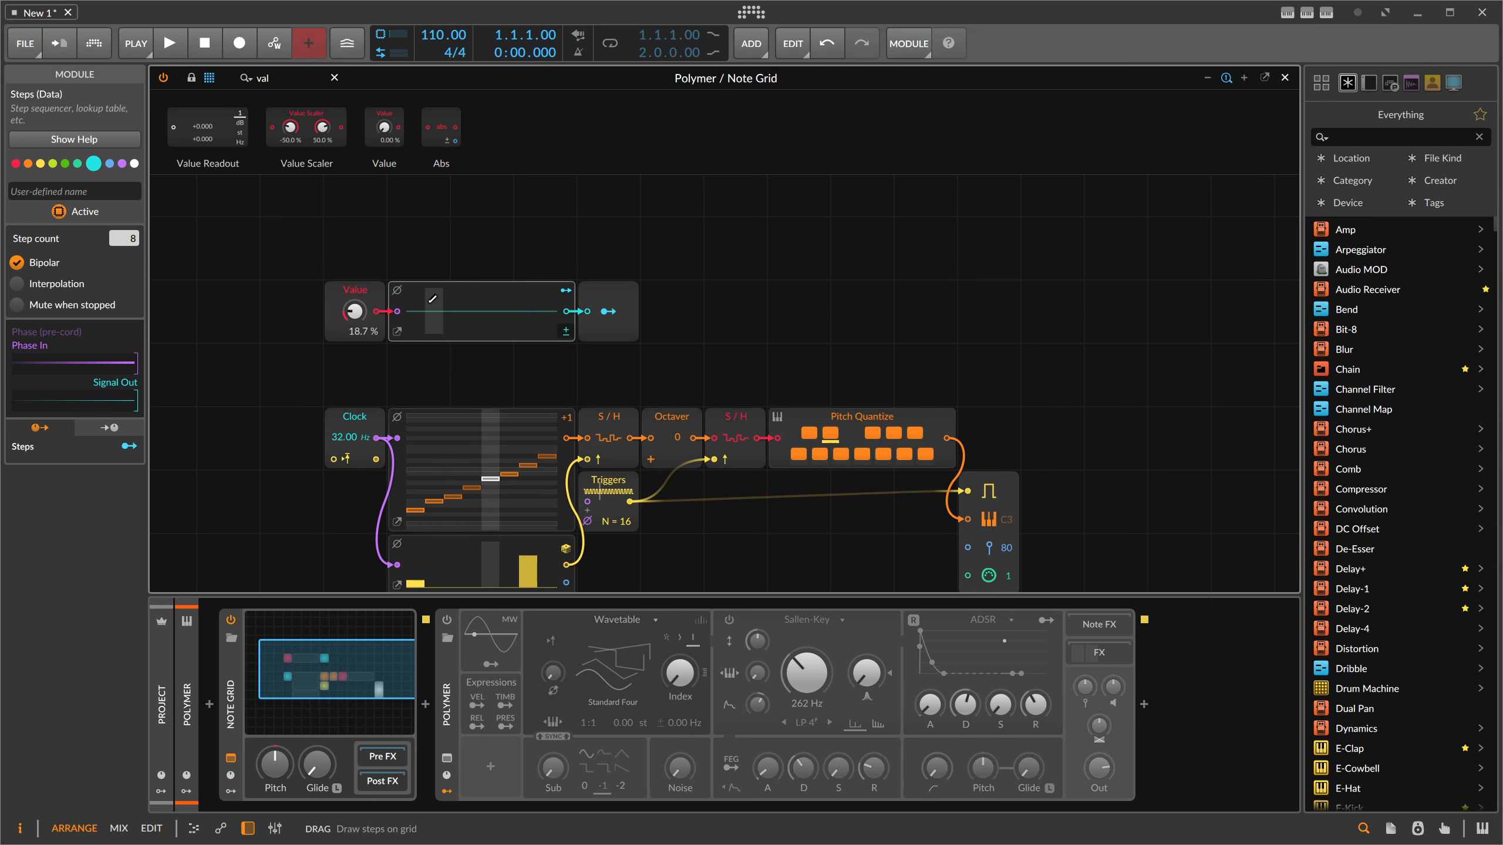
Advance through the Steps pattern by raising the Value module to 78.7 %.
{"action": "left_click", "coordinate": [602, 312]}
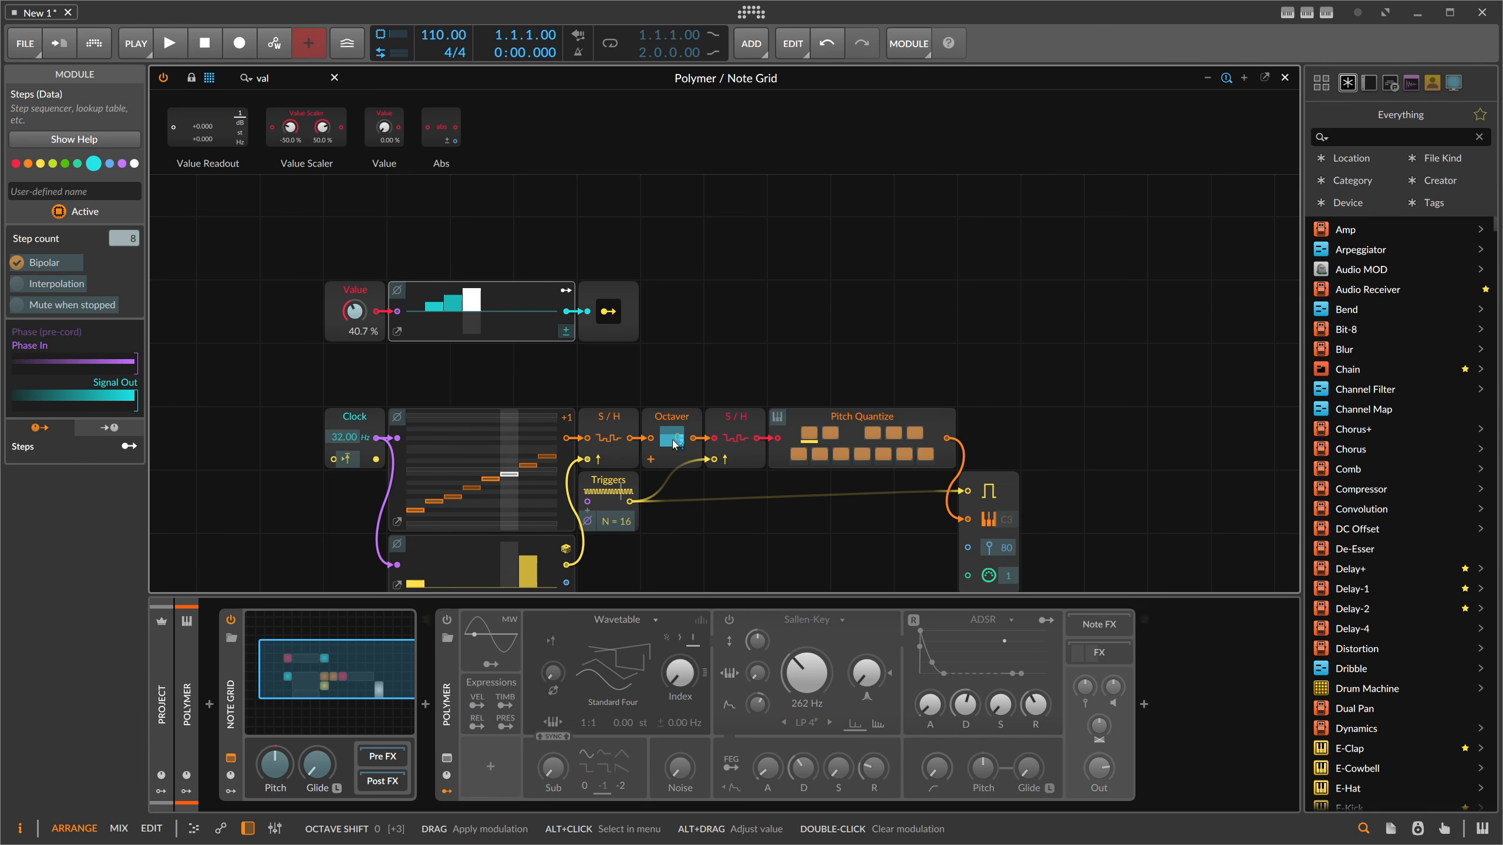
{"action": "left_click_drag", "start_coordinate": [362, 306], "coordinate": [363, 298]}
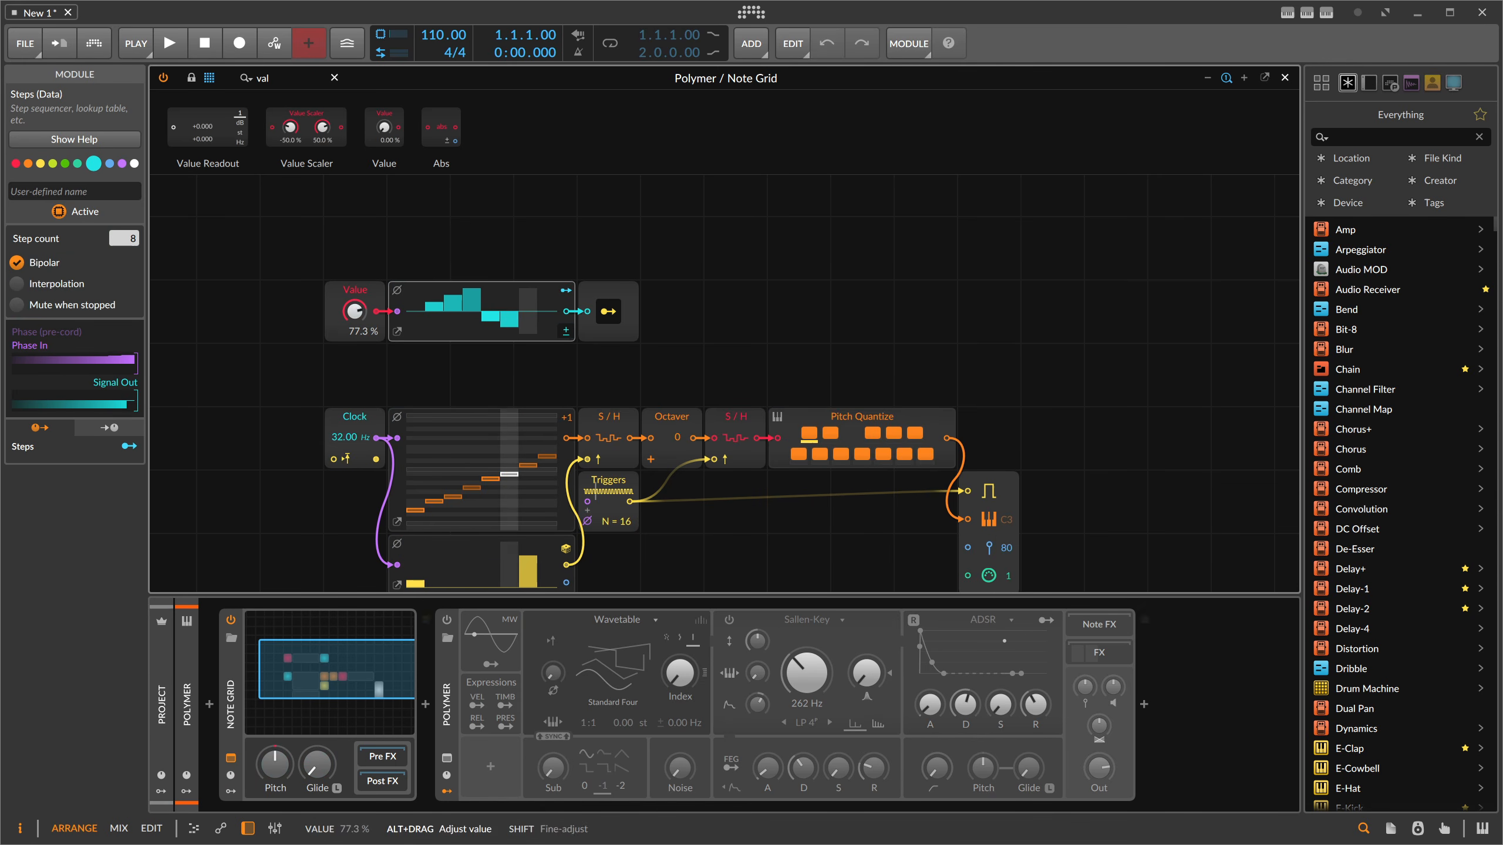
{"action": "left_click_drag", "start_coordinate": [355, 311], "coordinate": [355, 309]}
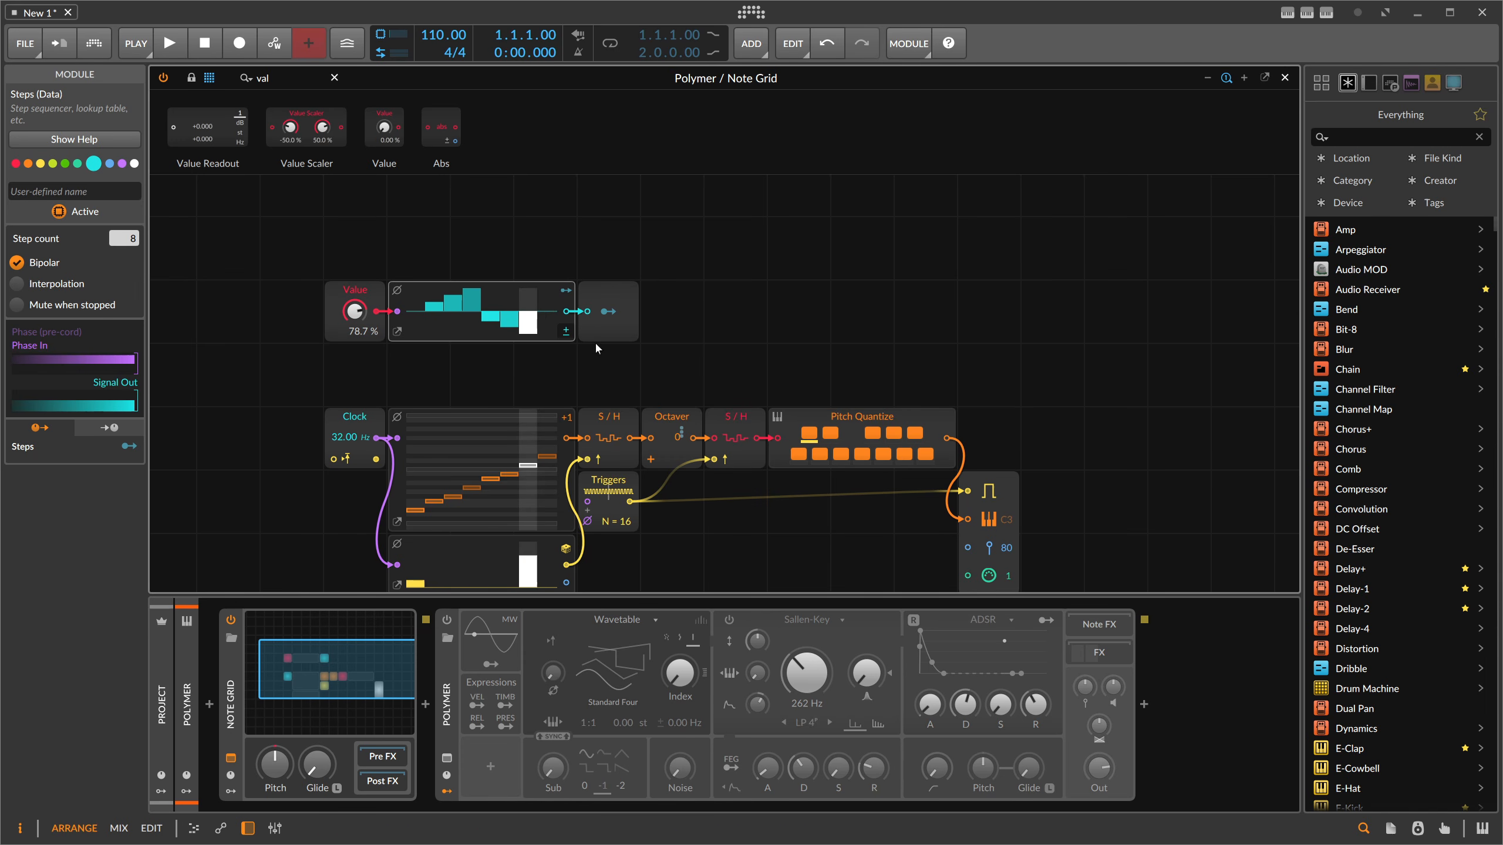
Replace the Value module by deleting it and cabling the Clock's phase output to the Steps module's phase input.
{"action": "left_click", "coordinate": [363, 299]}
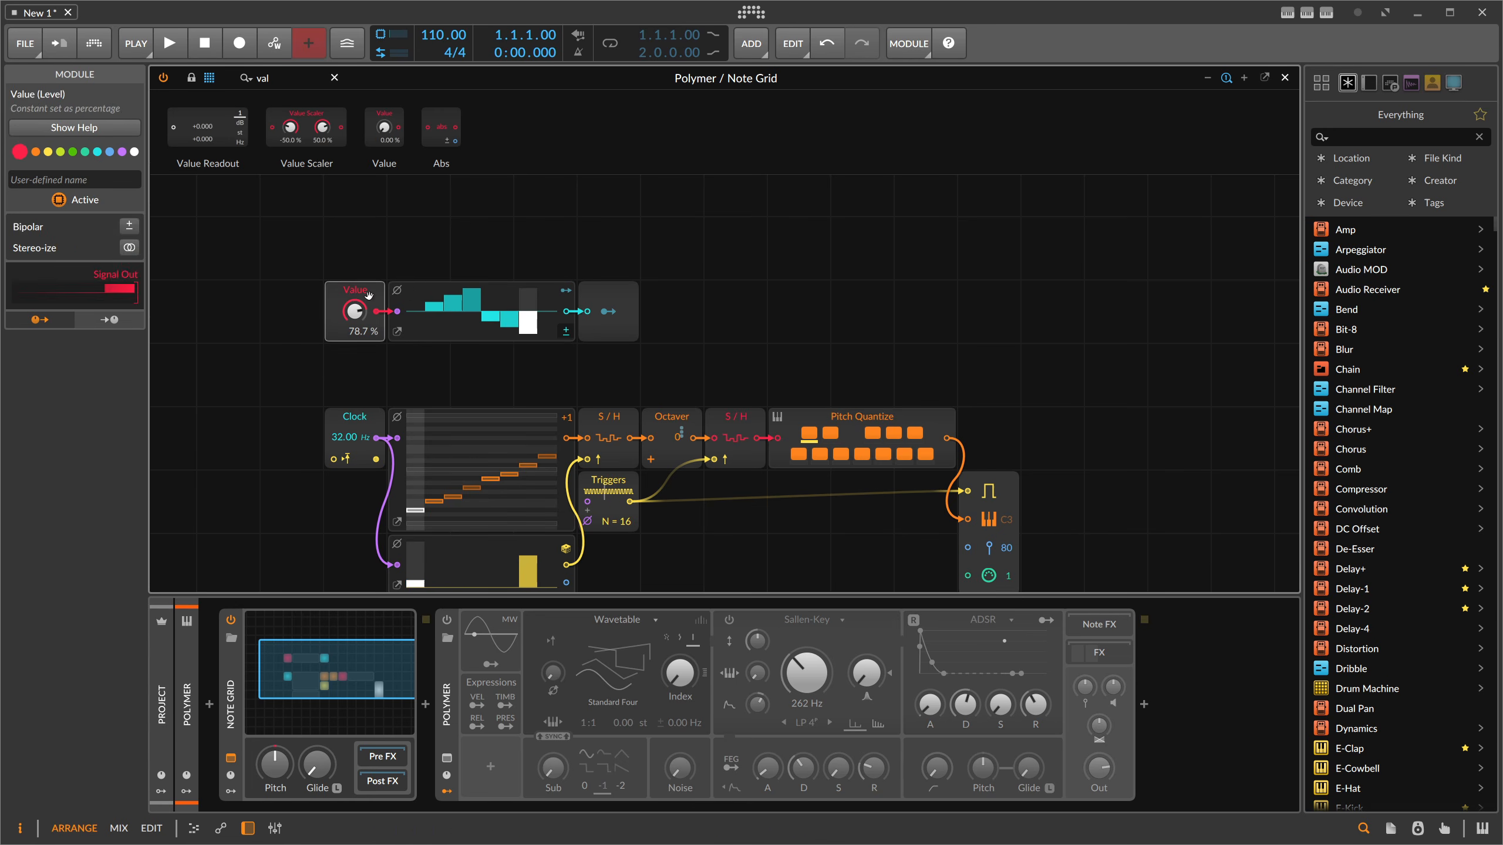
{"action": "key", "text": "Delete"}
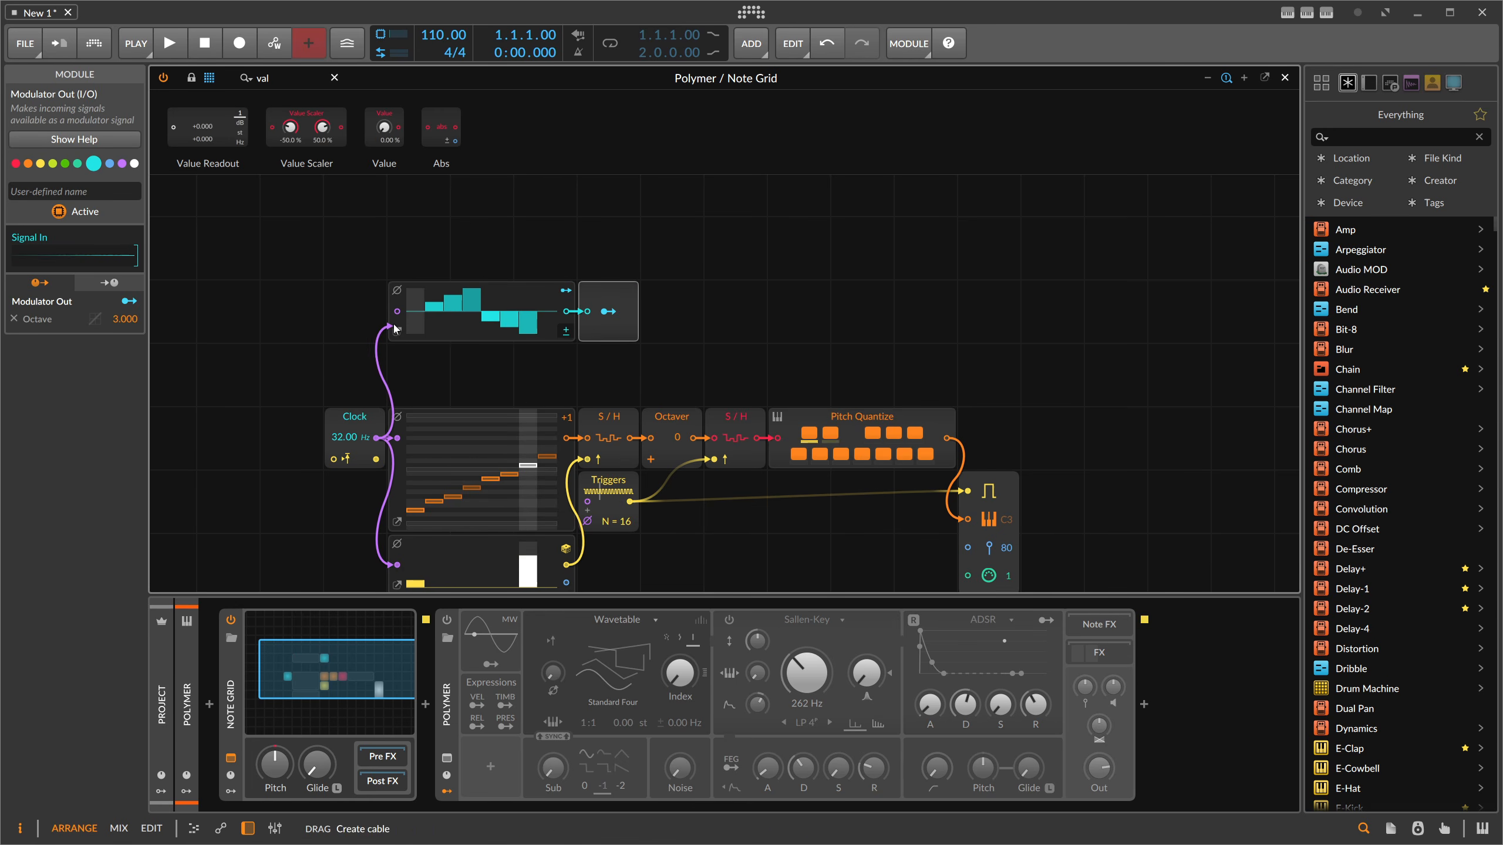
{"action": "left_click_drag", "start_coordinate": [393, 325], "coordinate": [397, 311]}
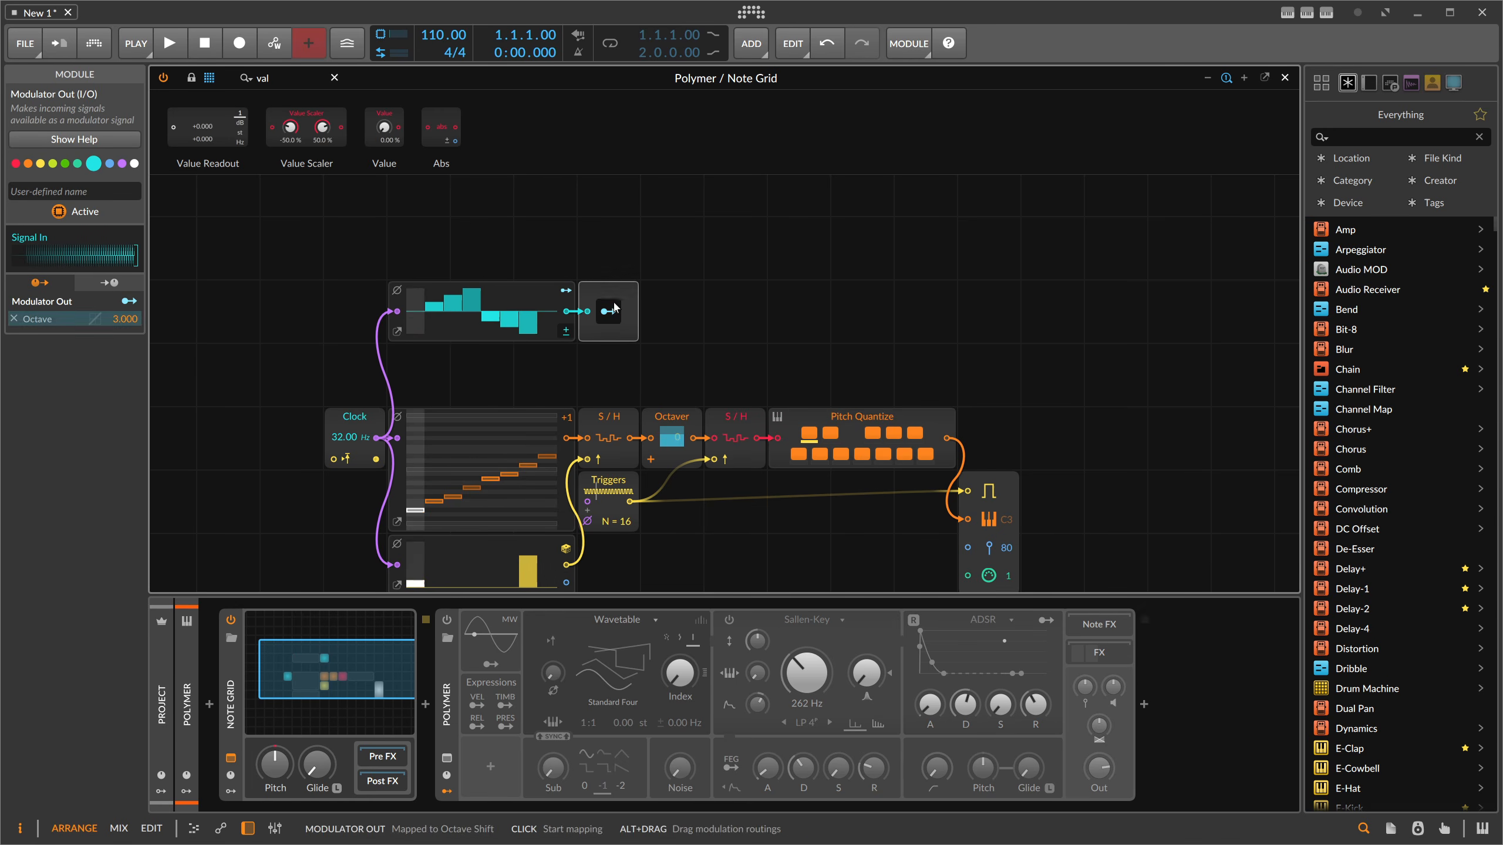
Move the Modulator Out one slot over and insert a Sample / Hold between it and the Steps module.
{"action": "left_click_drag", "start_coordinate": [612, 294], "coordinate": [677, 295]}
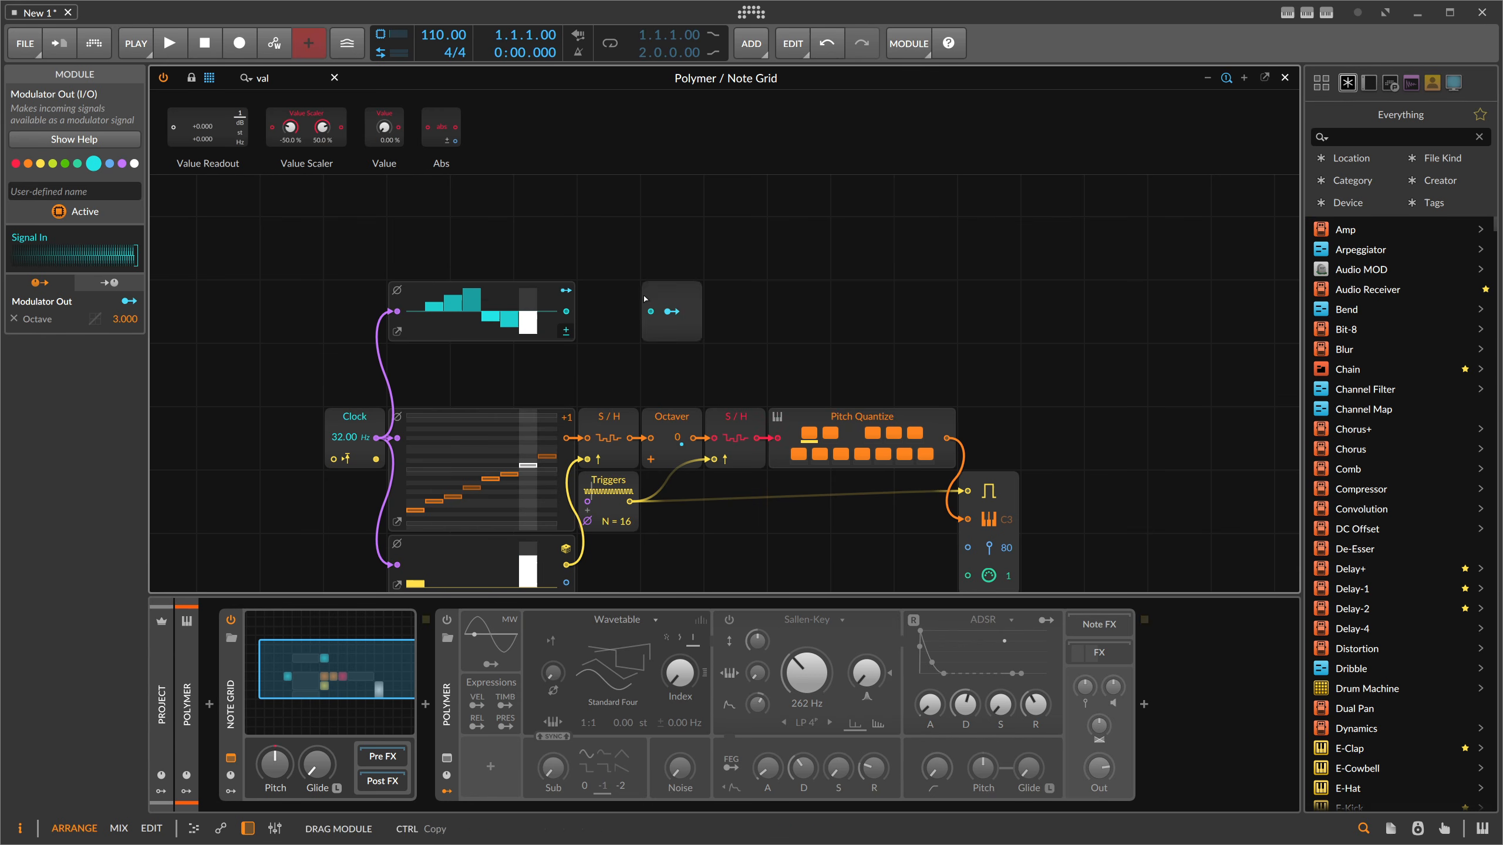
{"action": "type", "text": "sa"}
{"action": "left_click_drag", "start_coordinate": [303, 127], "coordinate": [610, 311]}
Add a Label beside the Probabilities module and name it "Notes".
{"action": "scroll", "coordinate": [425, 309], "scroll_direction": "down", "scroll_amount": 3}
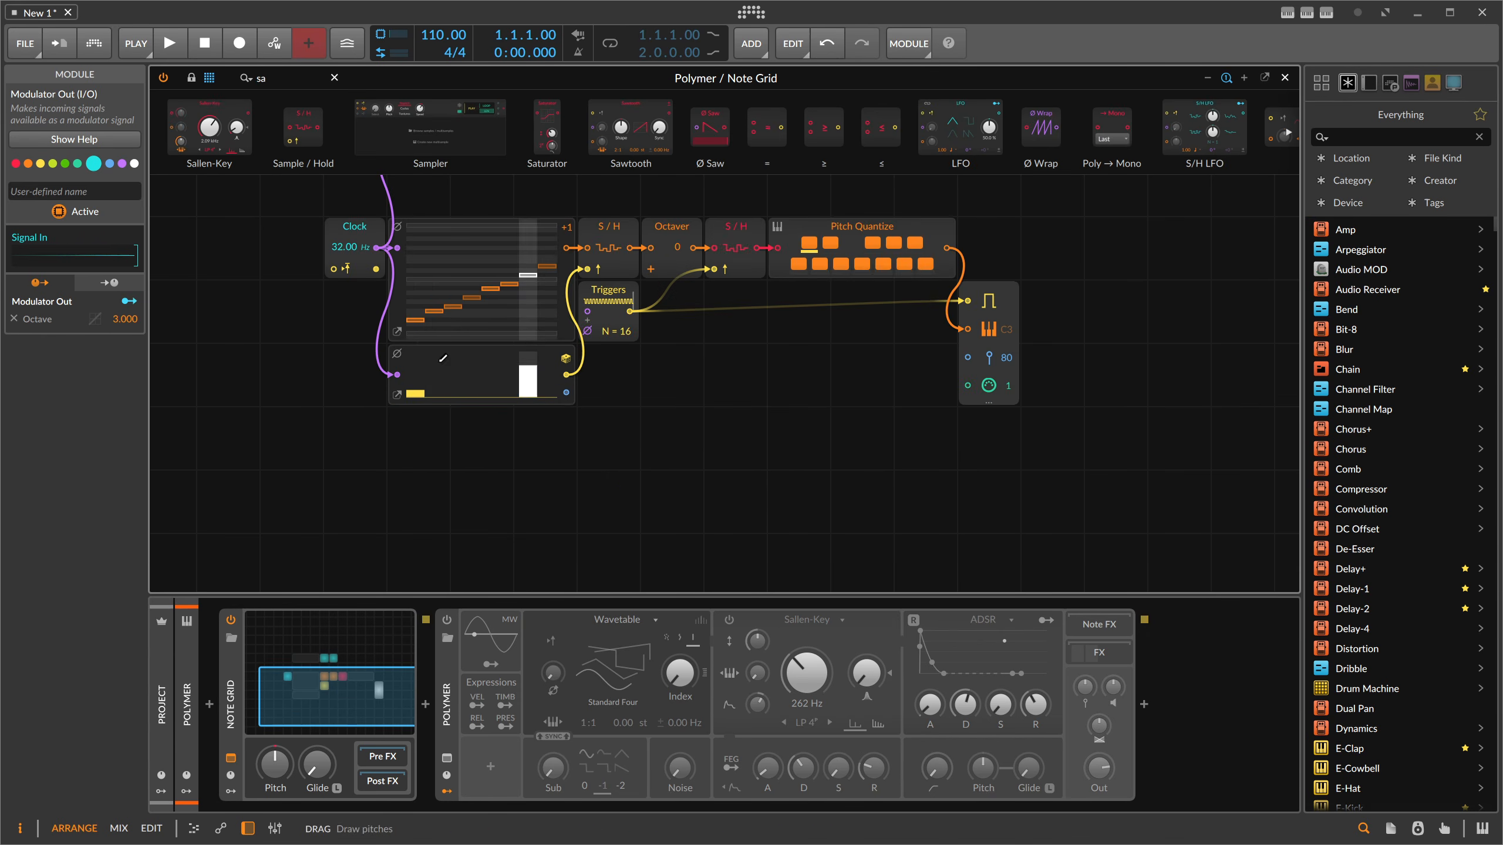
{"action": "left_click", "coordinate": [210, 77]}
{"action": "left_click", "coordinate": [244, 101]}
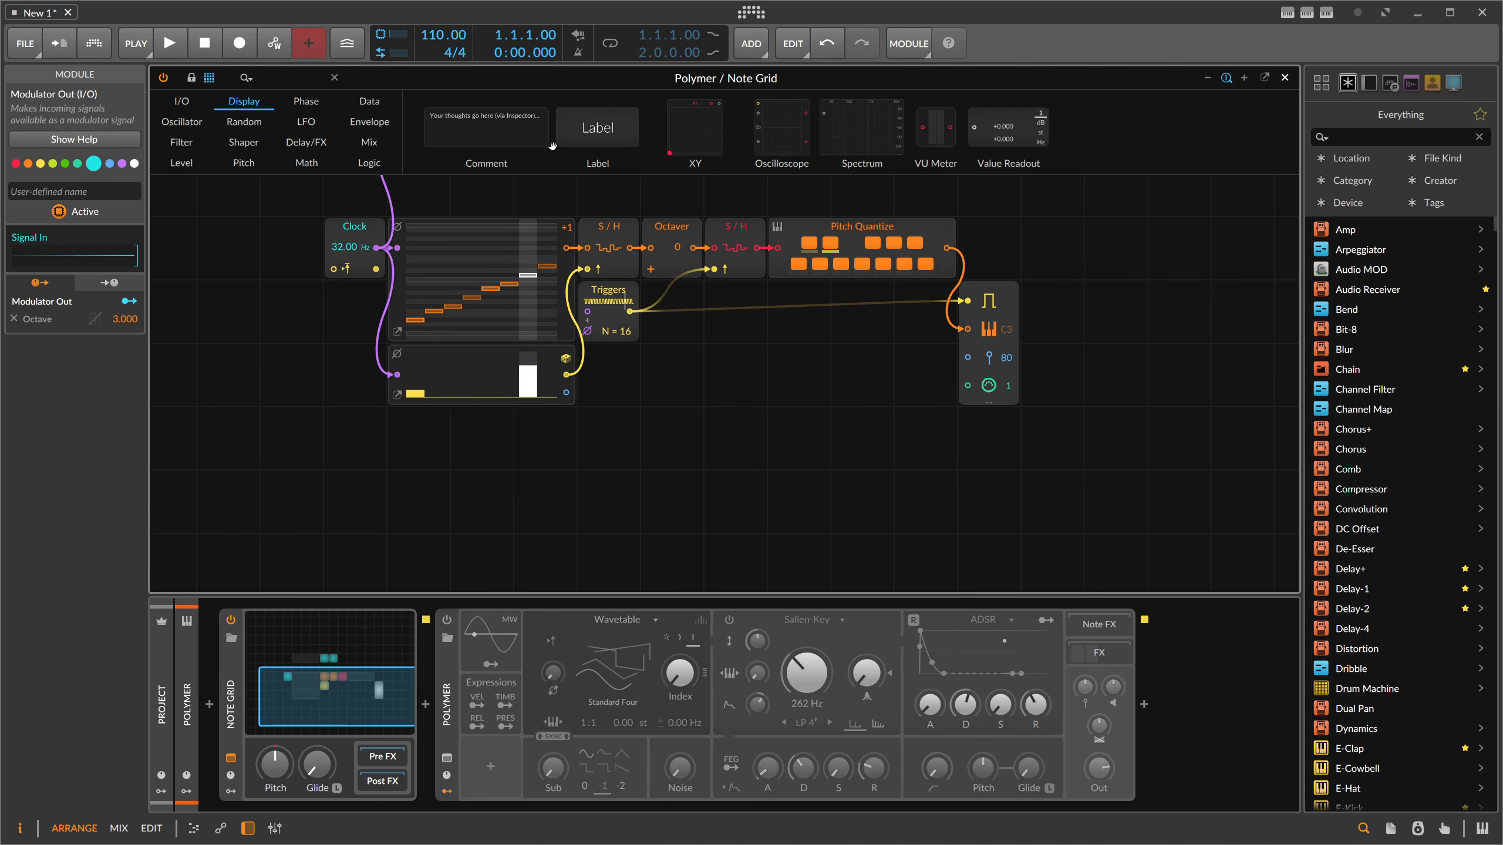
{"action": "left_click_drag", "start_coordinate": [598, 127], "coordinate": [323, 376]}
{"action": "left_click", "coordinate": [56, 179]}
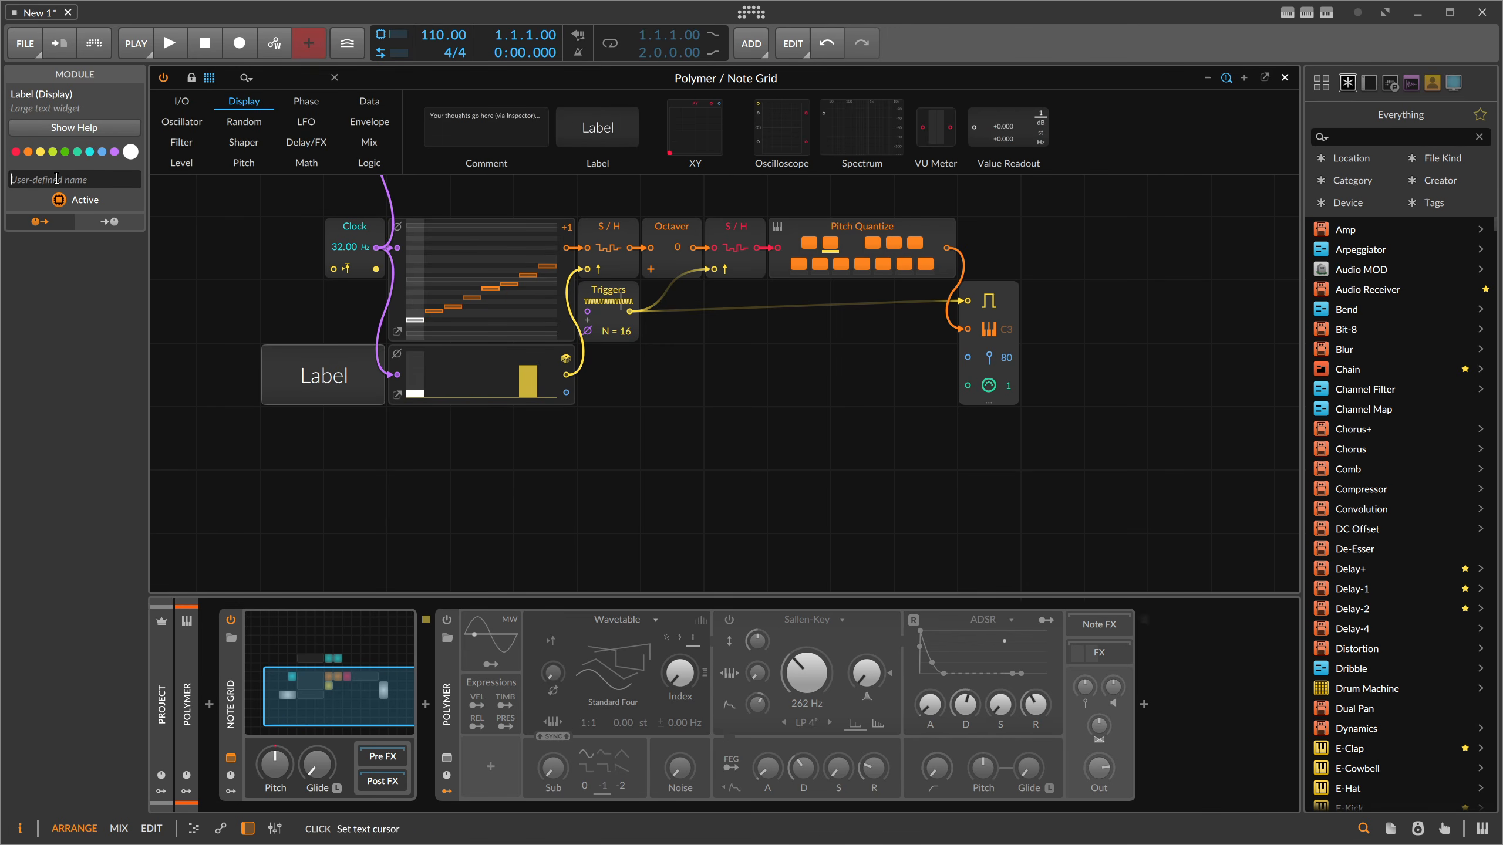
{"action": "type", "text": "Notes"}
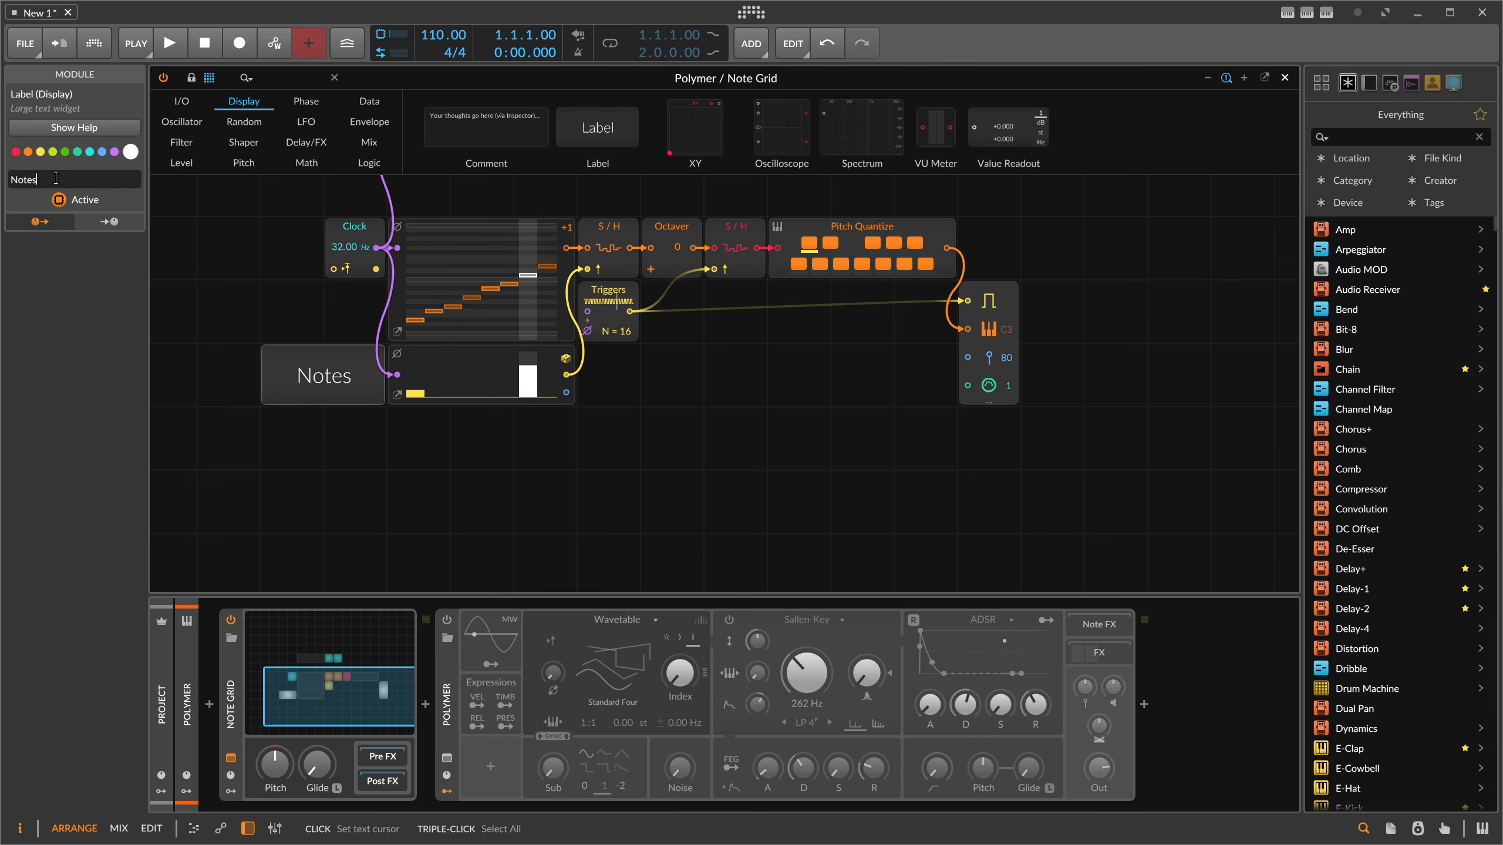
Duplicate the Probabilities module together with its Notes label.
{"action": "left_click", "coordinate": [602, 392]}
{"action": "left_click_drag", "start_coordinate": [602, 392], "coordinate": [325, 375]}
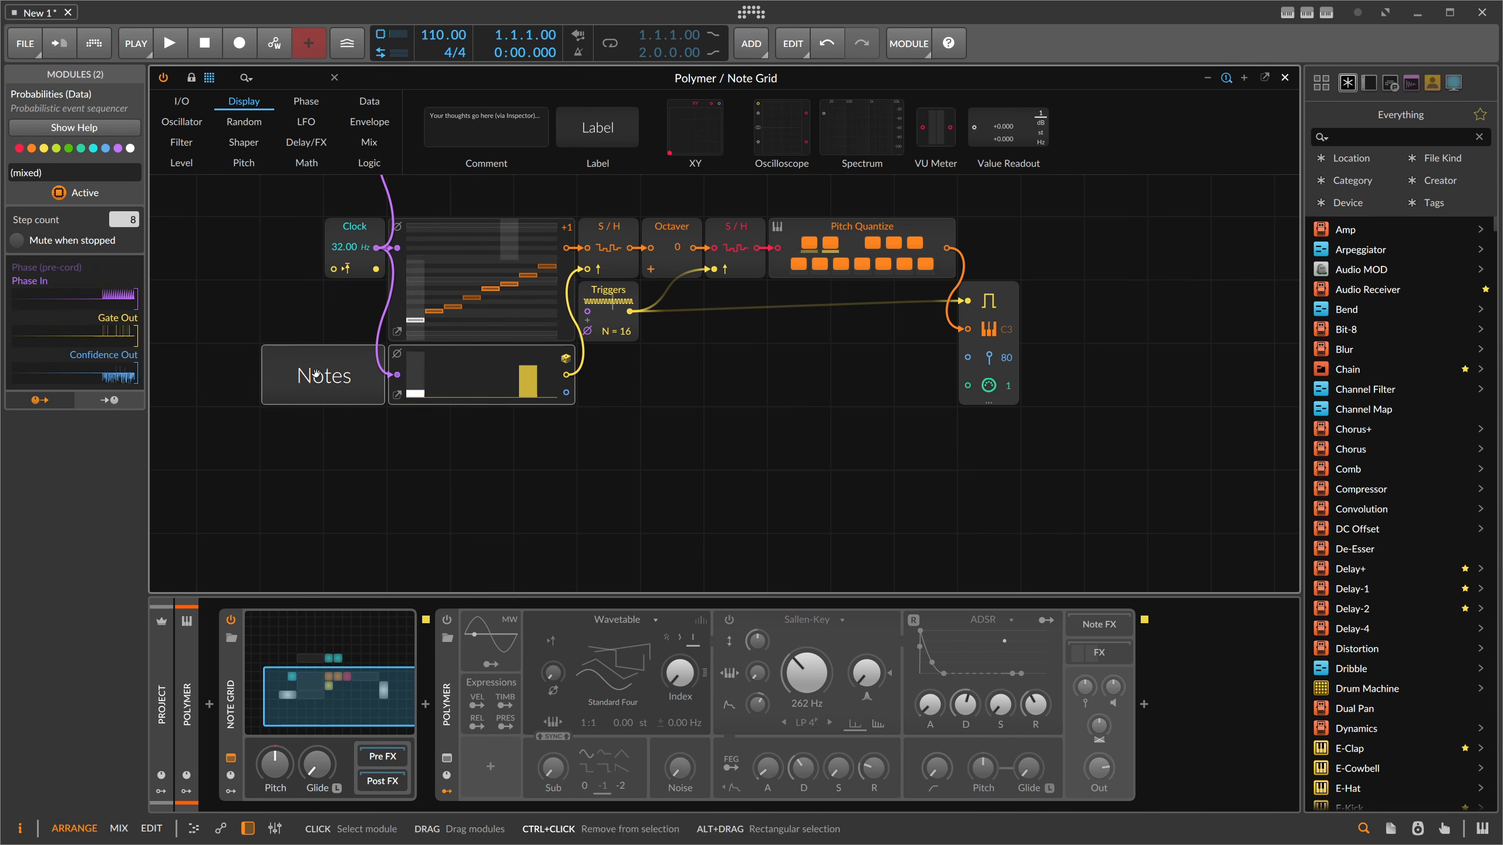
{"action": "key", "text": "ctrl+d"}
Rename the duplicated label as "Octaves".
{"action": "left_click", "coordinate": [314, 421]}
{"action": "double_click", "coordinate": [18, 179]}
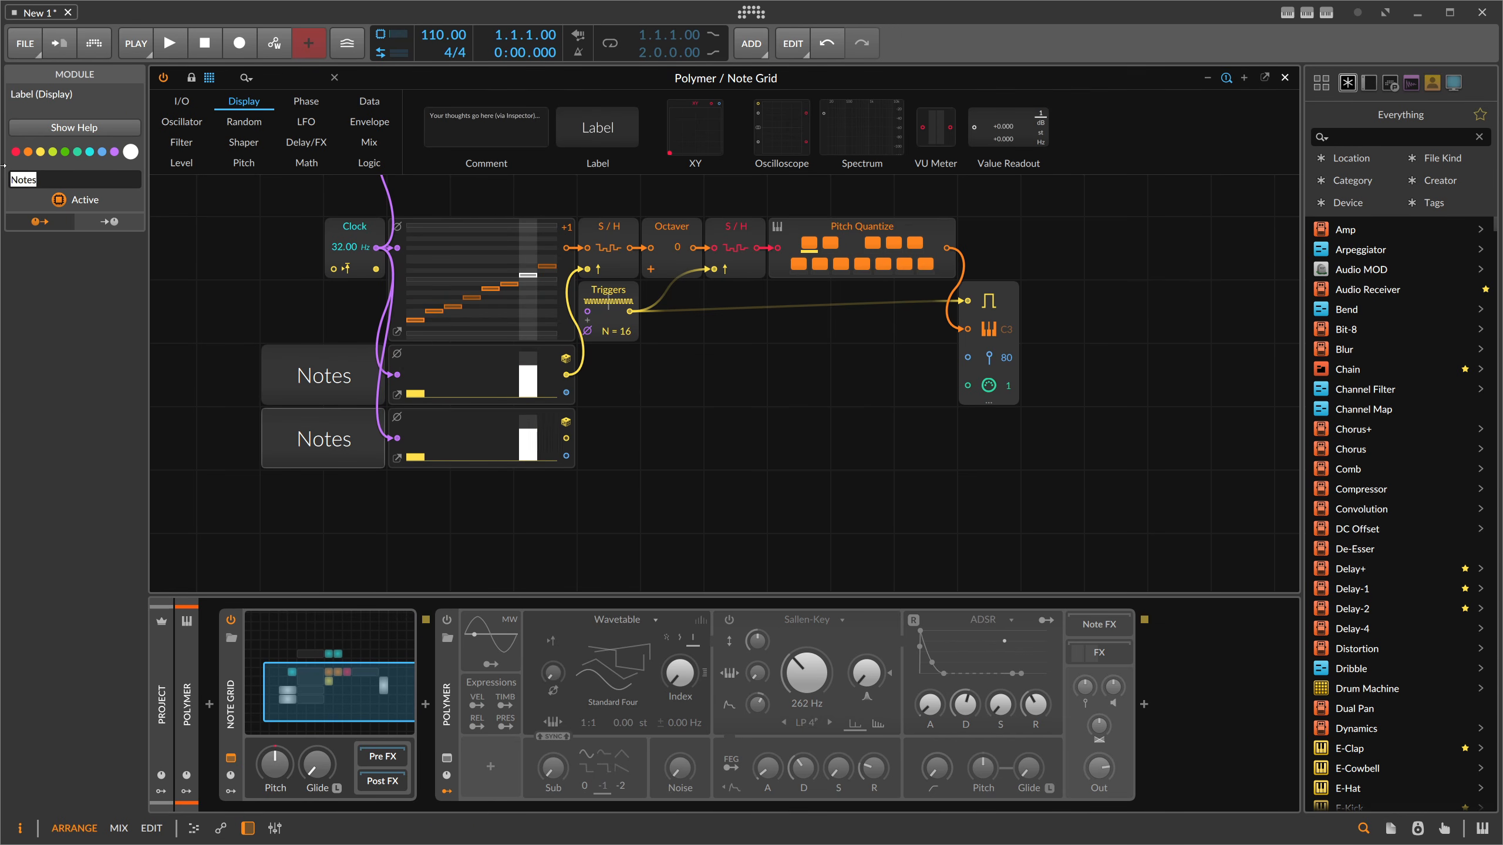
{"action": "type", "text": "Octa"}
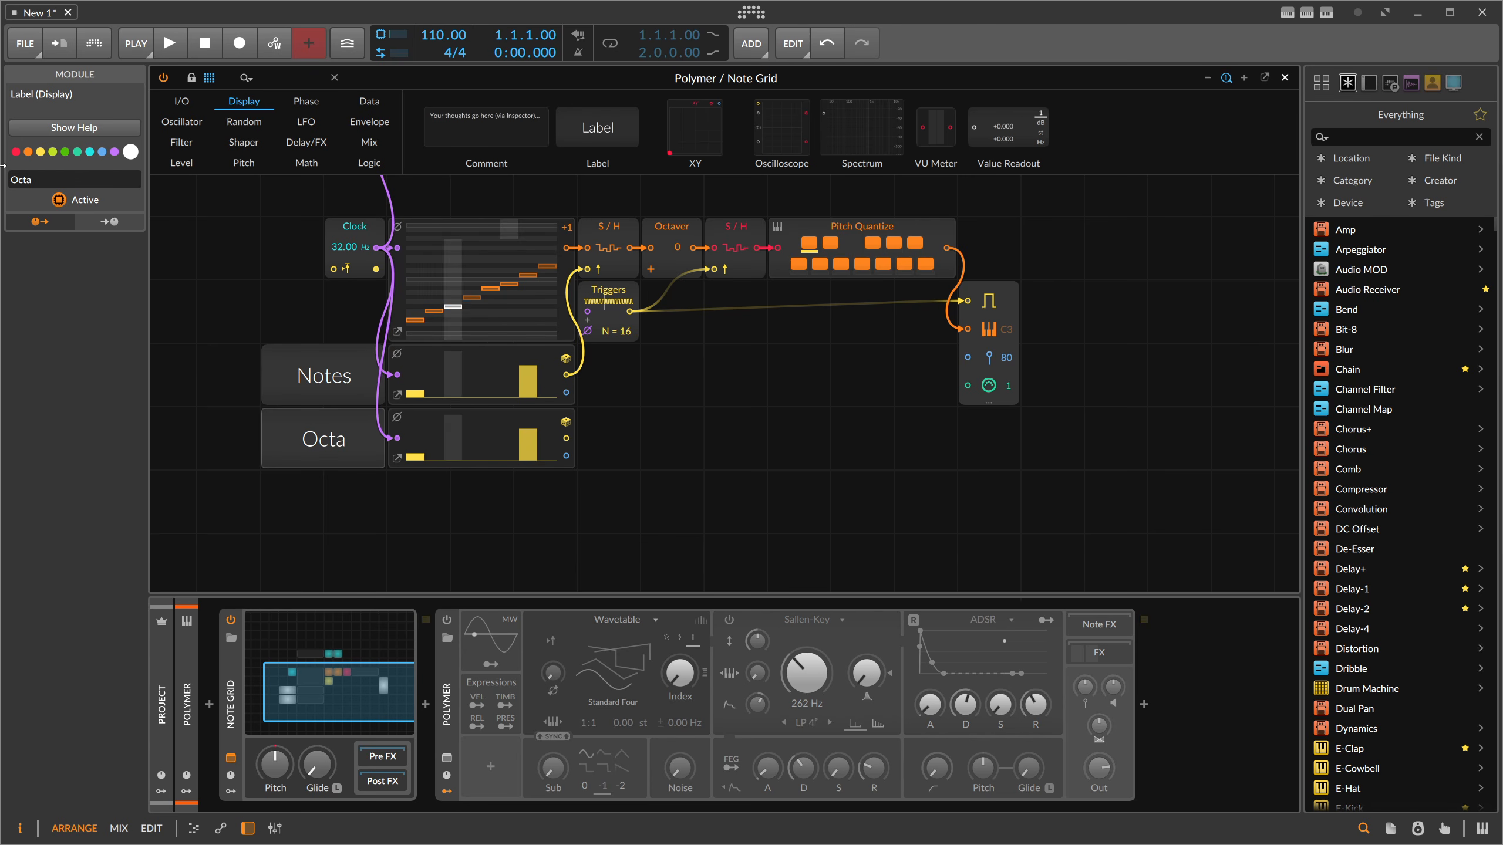
{"action": "key", "text": "BackSpace"}
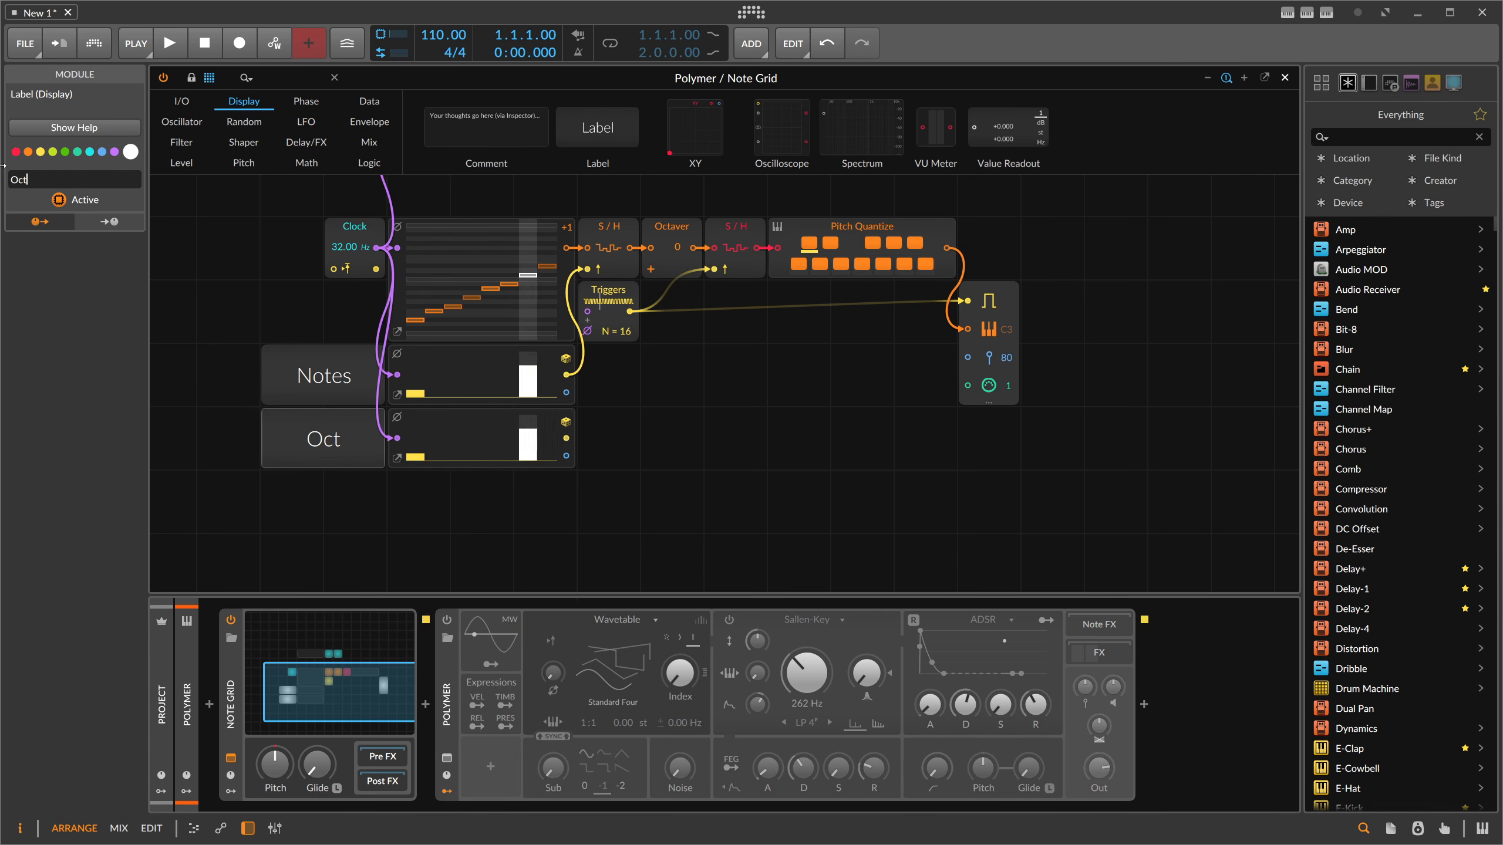
{"action": "type", "text": "aves"}
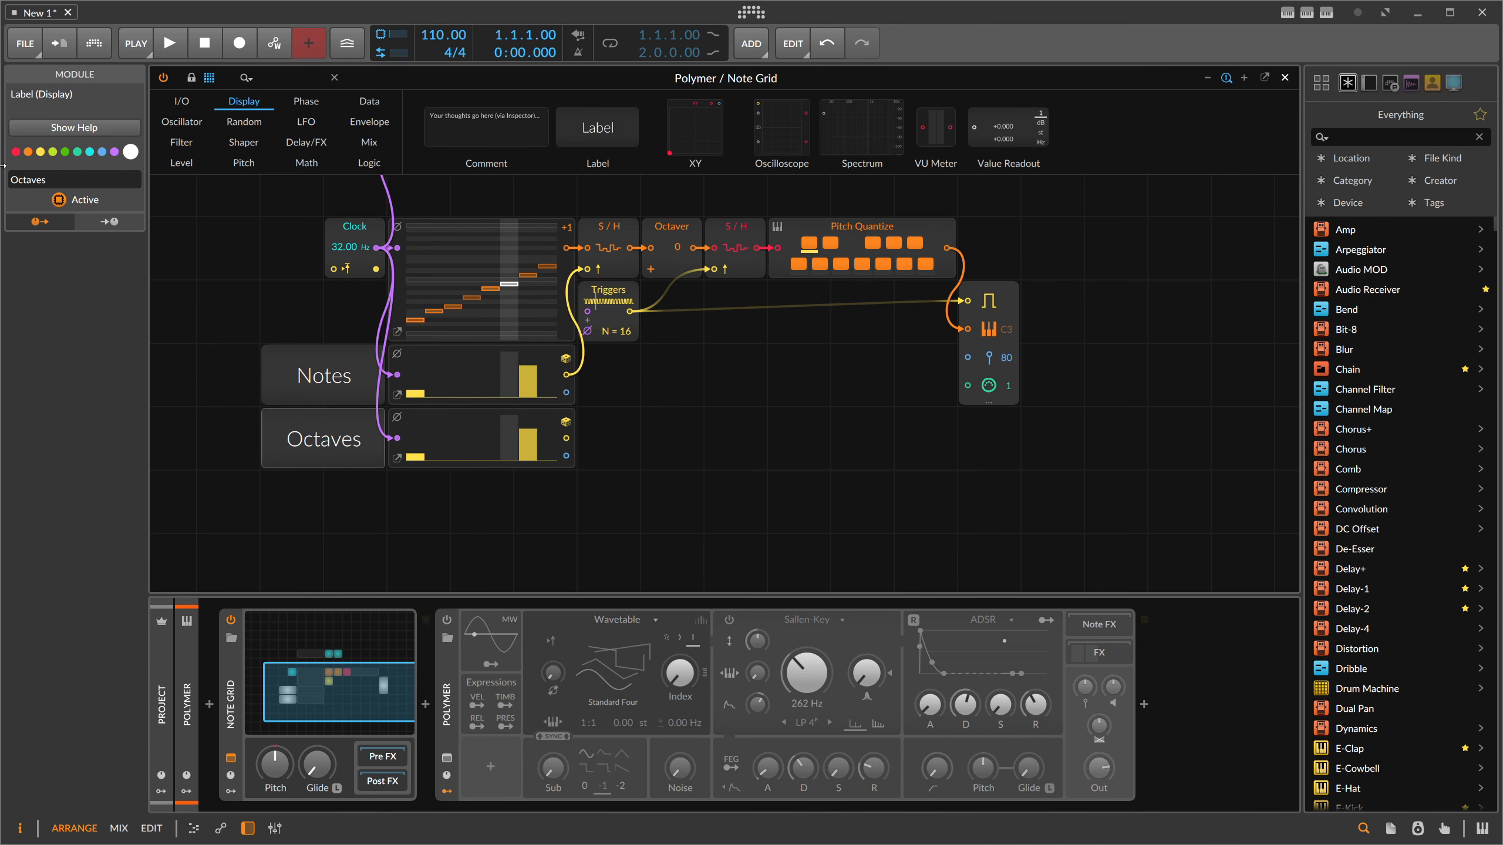
Clear the Octaves probabilities and connect that module's trigger output to the Sample / Hold feeding the Modulator Out.
{"action": "mouse_move", "coordinate": [415, 458]}
{"action": "left_mouse_down"}
{"action": "mouse_move", "coordinate": [539, 476]}
{"action": "mouse_move", "coordinate": [621, 228]}
{"action": "mouse_move", "coordinate": [589, 231]}
{"action": "left_mouse_up"}
{"action": "scroll", "coordinate": [541, 481], "scroll_direction": "up", "scroll_amount": 3}
{"action": "scroll", "coordinate": [541, 481], "scroll_direction": "down", "scroll_amount": 2}
{"action": "scroll", "coordinate": [591, 233], "scroll_direction": "up", "scroll_amount": 1}
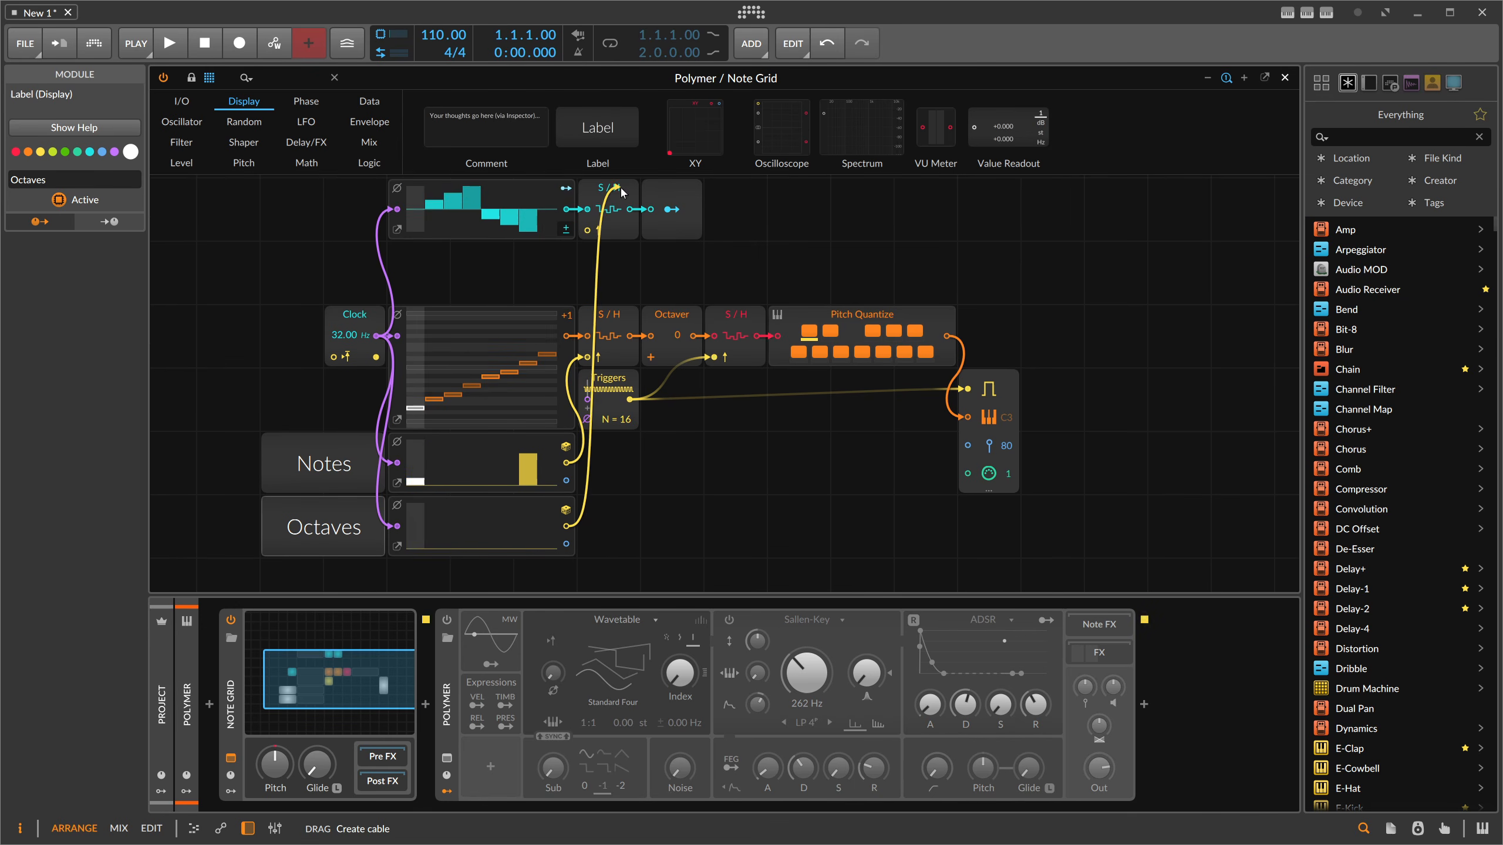
{"action": "scroll", "coordinate": [586, 243], "scroll_direction": "up", "scroll_amount": 2}
Name the Sample / Hold before the Modulator Out "Oct" and the Sample / Hold before the Octaver "Pitch".
{"action": "left_click", "coordinate": [617, 264]}
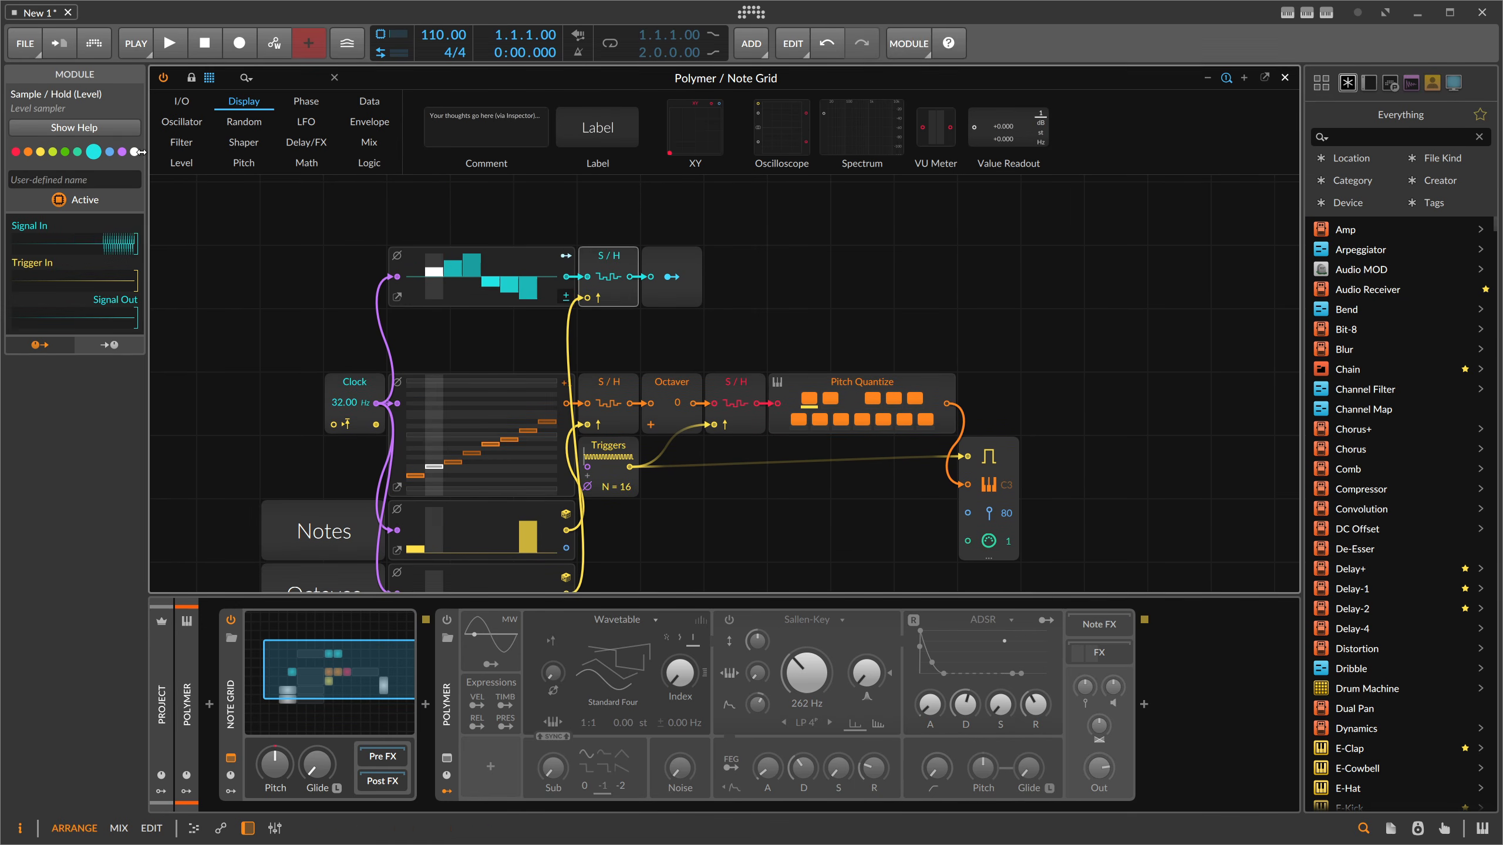
{"action": "left_click", "coordinate": [80, 180]}
{"action": "type", "text": "Oct"}
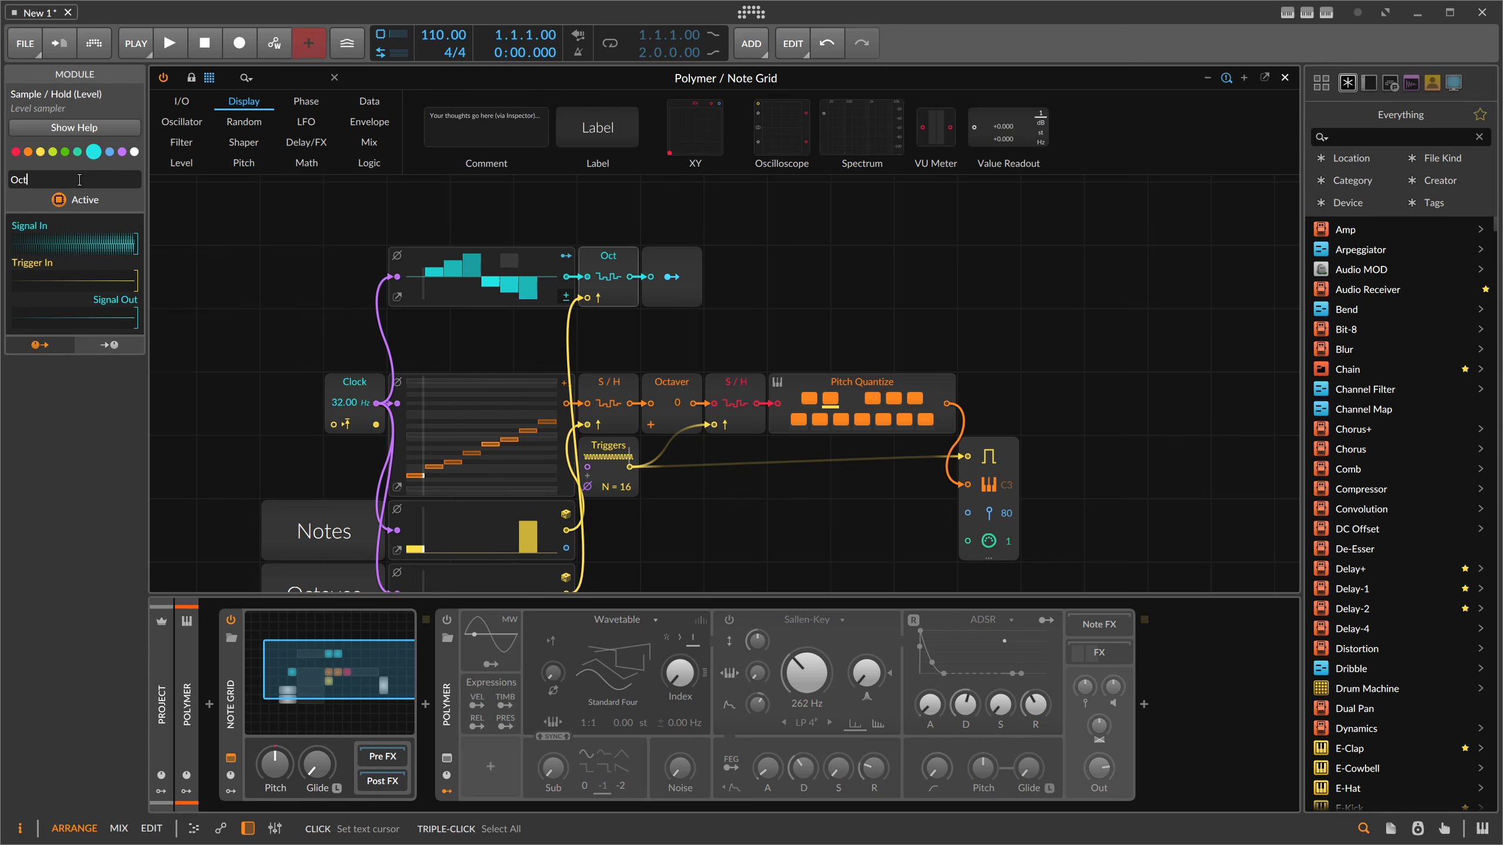
{"action": "left_click", "coordinate": [611, 383]}
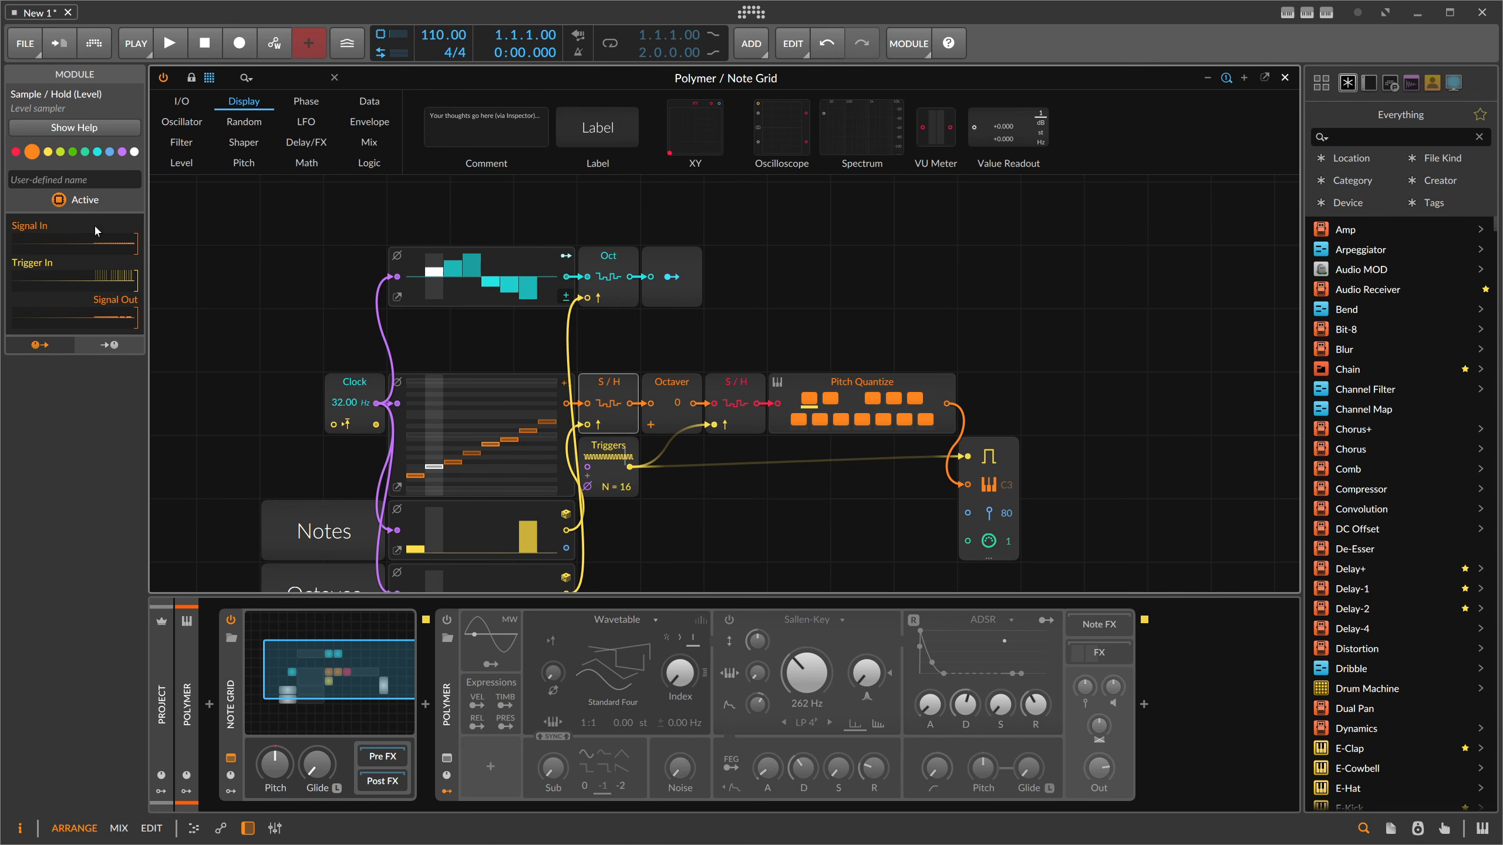
{"action": "left_click", "coordinate": [79, 180]}
{"action": "type", "text": "Pitch"}
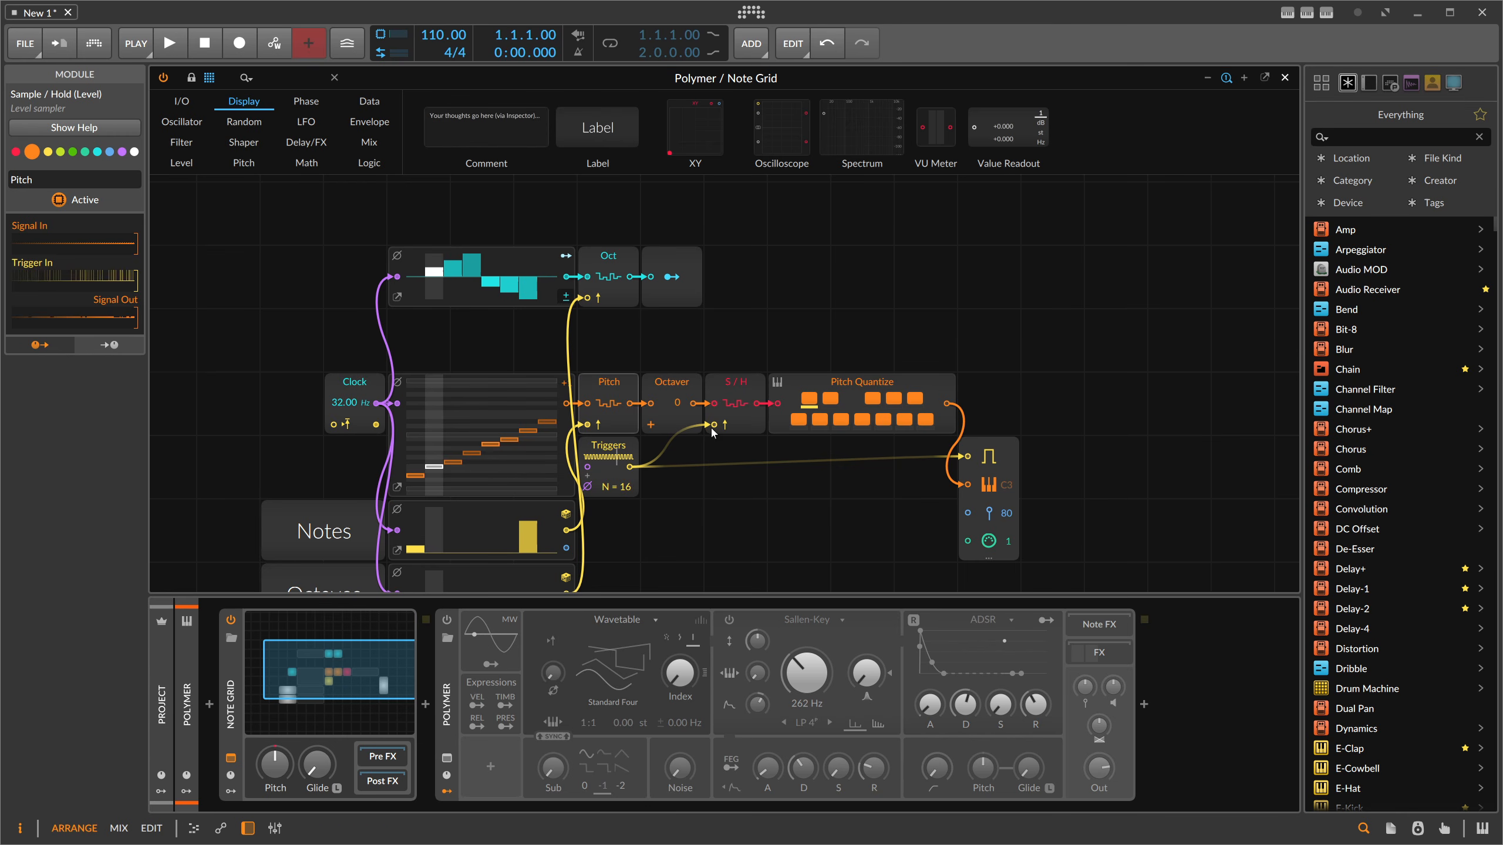
Move the Triggers module one slot over so it sits directly beneath the Octaver.
{"action": "left_click", "coordinate": [609, 448]}
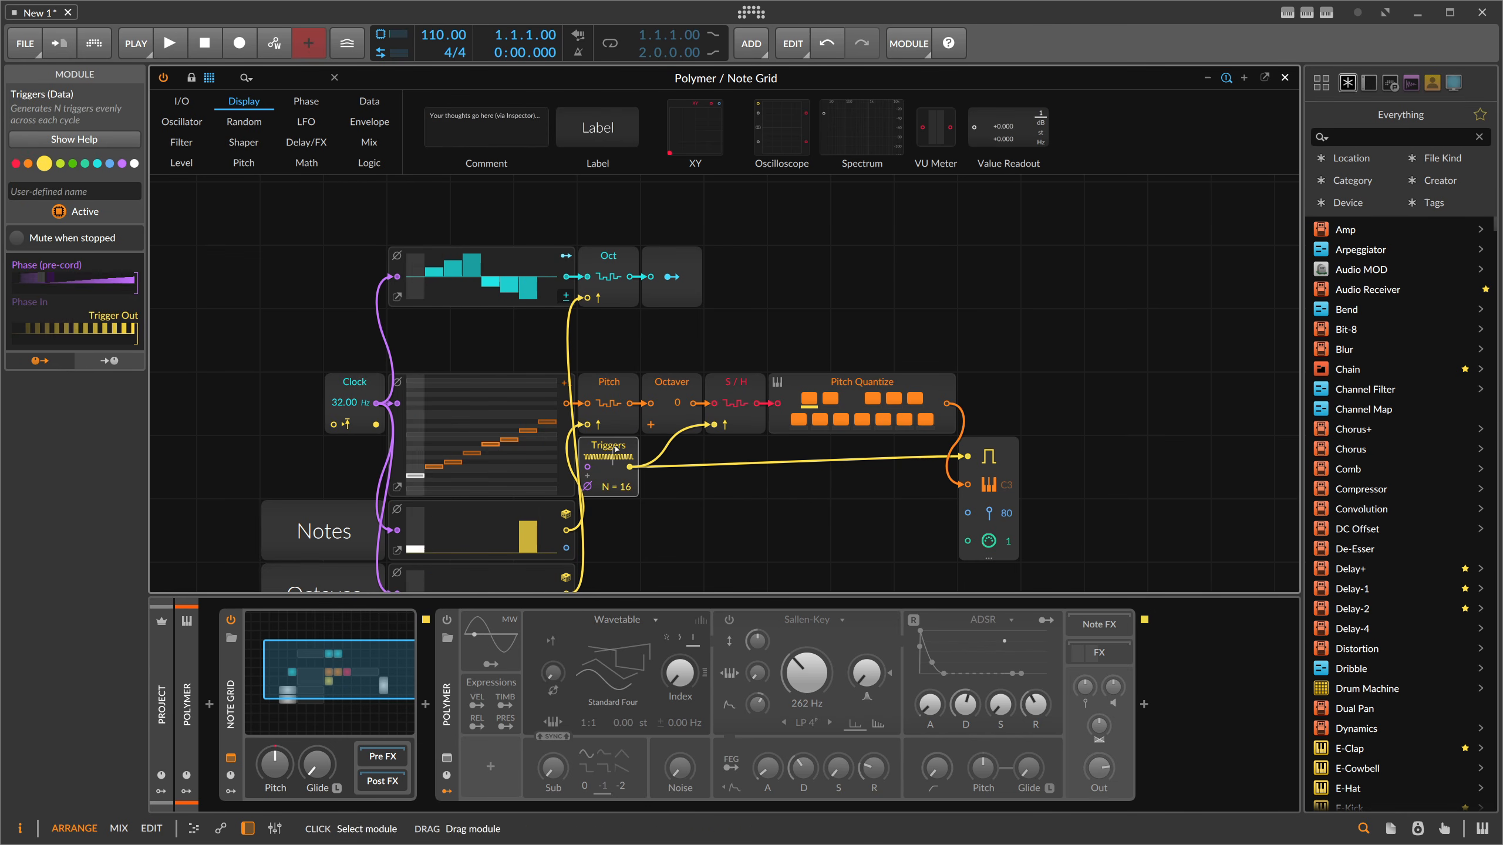
{"action": "left_click_drag", "start_coordinate": [609, 448], "coordinate": [671, 448]}
{"action": "scroll", "coordinate": [646, 348], "scroll_direction": "down", "scroll_amount": 3}
{"action": "scroll", "coordinate": [645, 348], "scroll_direction": "up", "scroll_amount": 2}
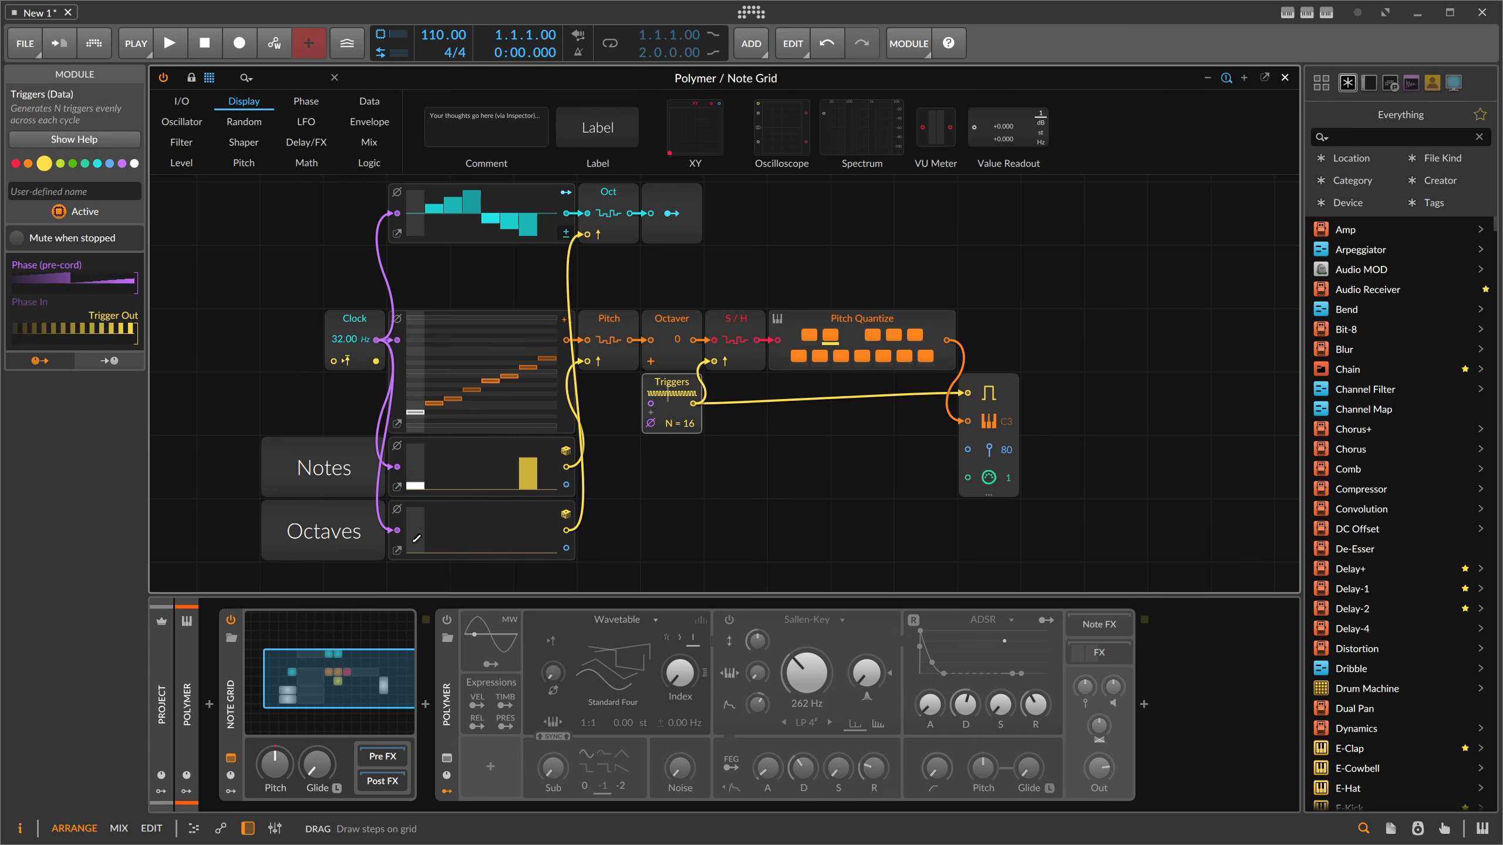
Draw low probabilities on steps 2 to 5 of the Octaves module, about 21% on step 2 and 15% on step 5.
{"action": "left_click_drag", "start_coordinate": [428, 543], "coordinate": [442, 542]}
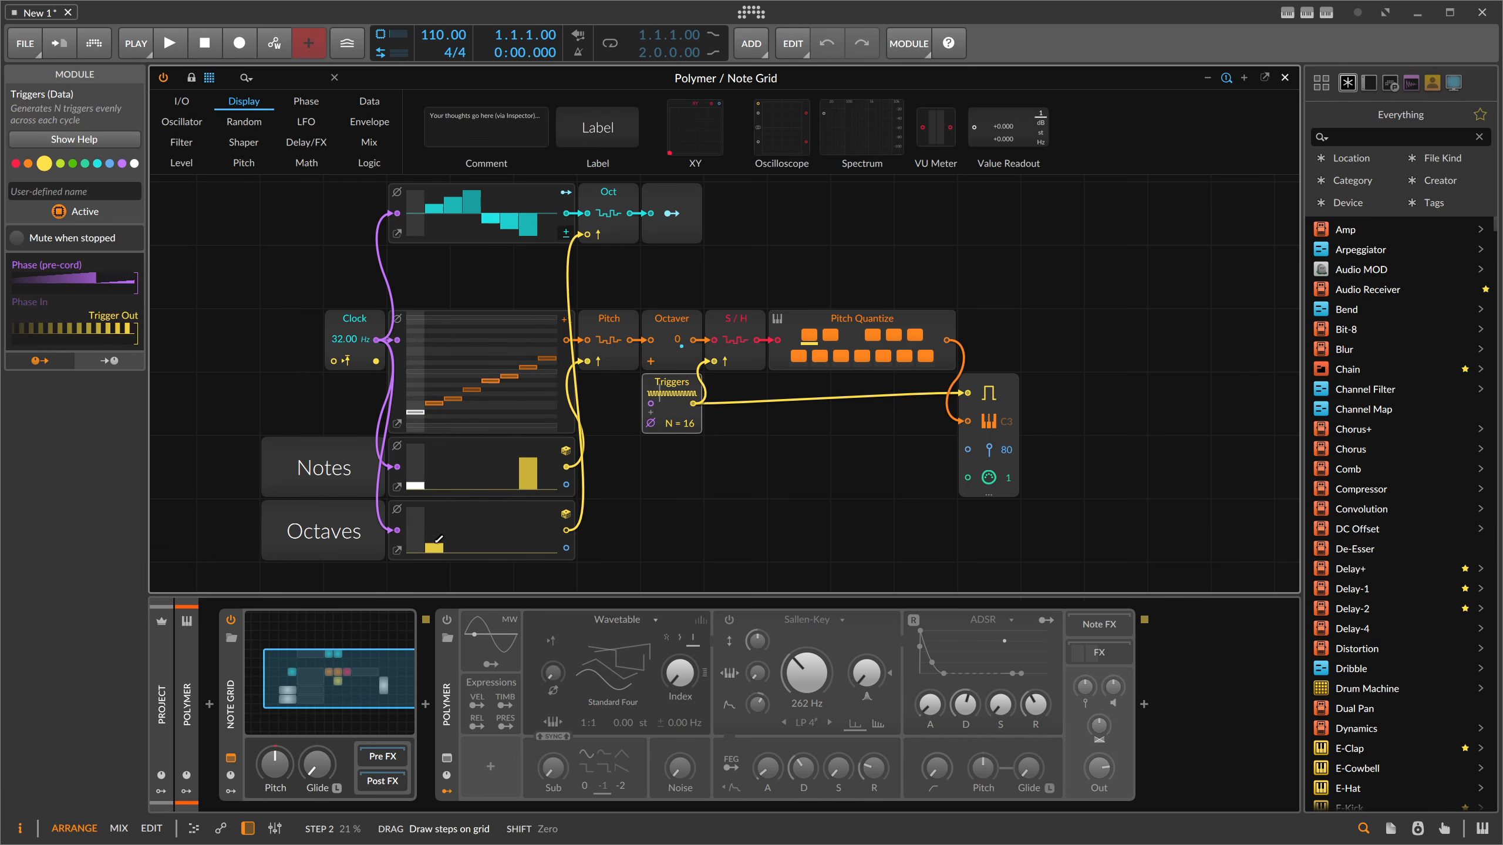
{"action": "mouse_move", "coordinate": [452, 544]}
{"action": "left_mouse_down"}
{"action": "mouse_move", "coordinate": [472, 536]}
{"action": "mouse_move", "coordinate": [460, 541]}
{"action": "left_mouse_up"}
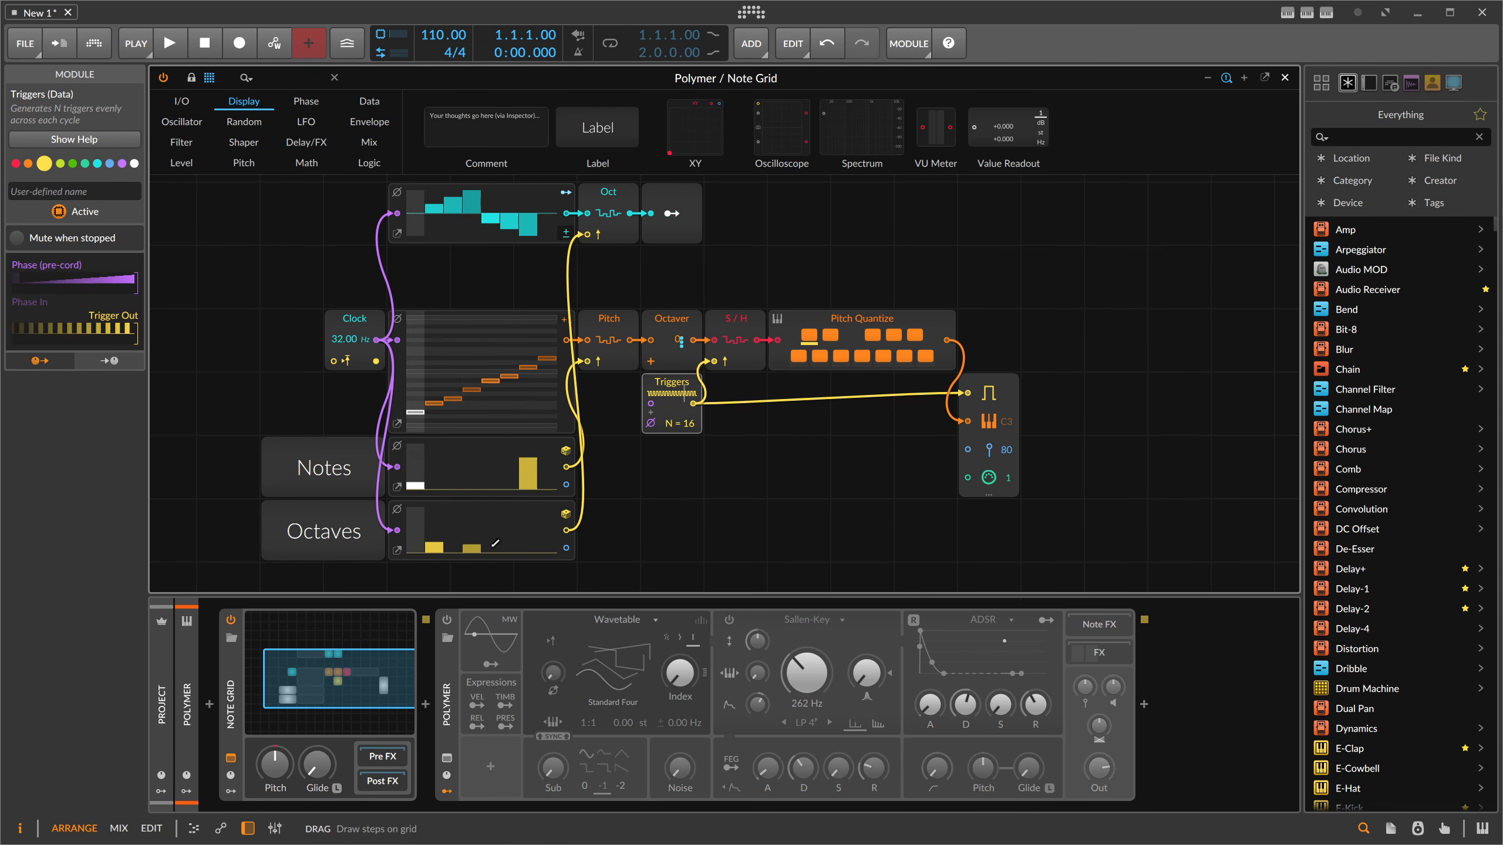
{"action": "left_click_drag", "start_coordinate": [486, 547], "coordinate": [496, 539]}
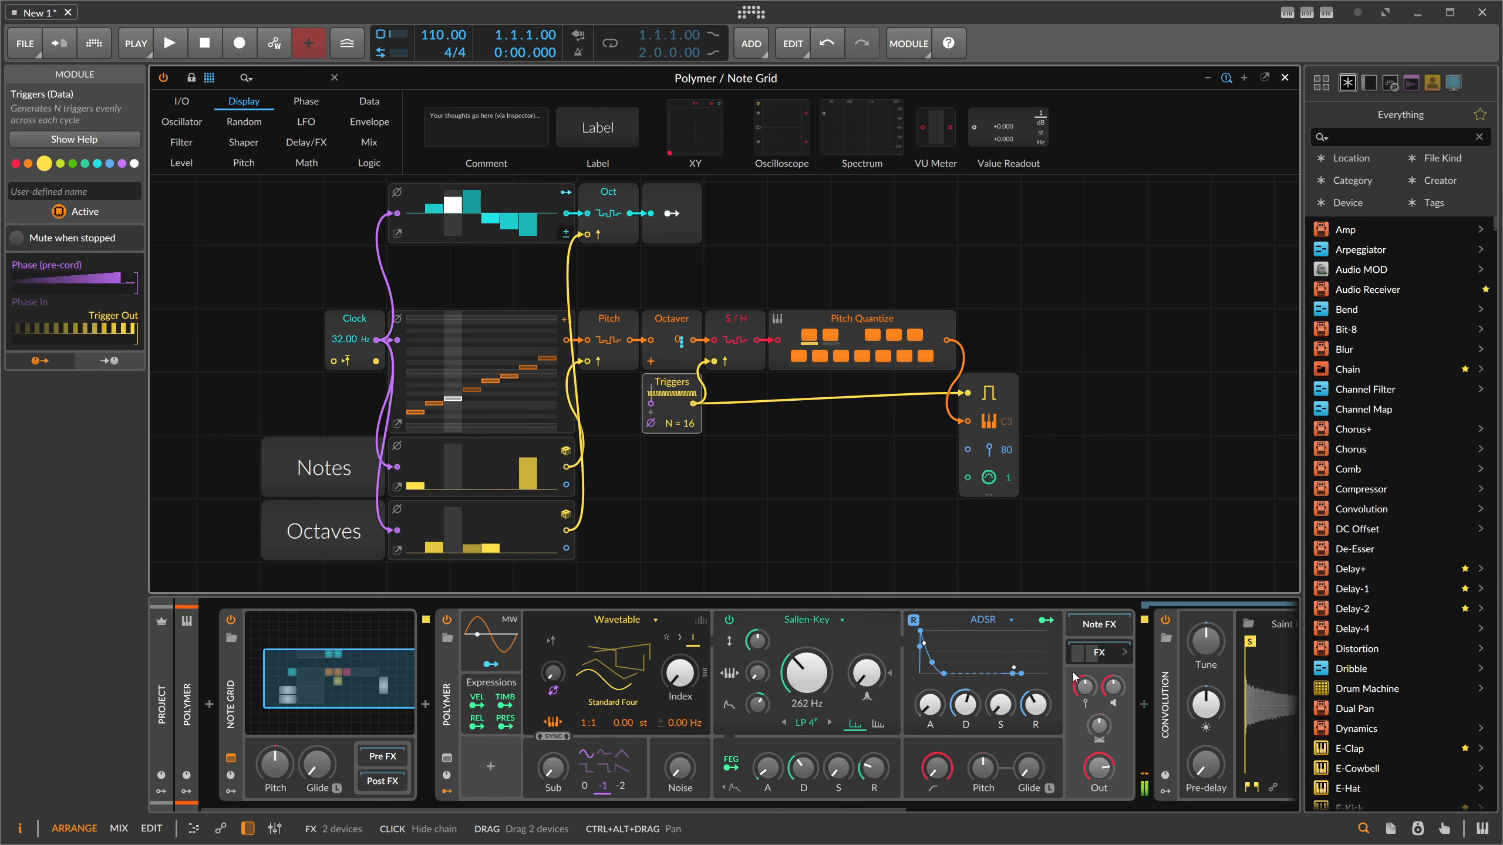
{"action": "scroll", "coordinate": [1229, 777], "scroll_direction": "right", "scroll_amount": 10}
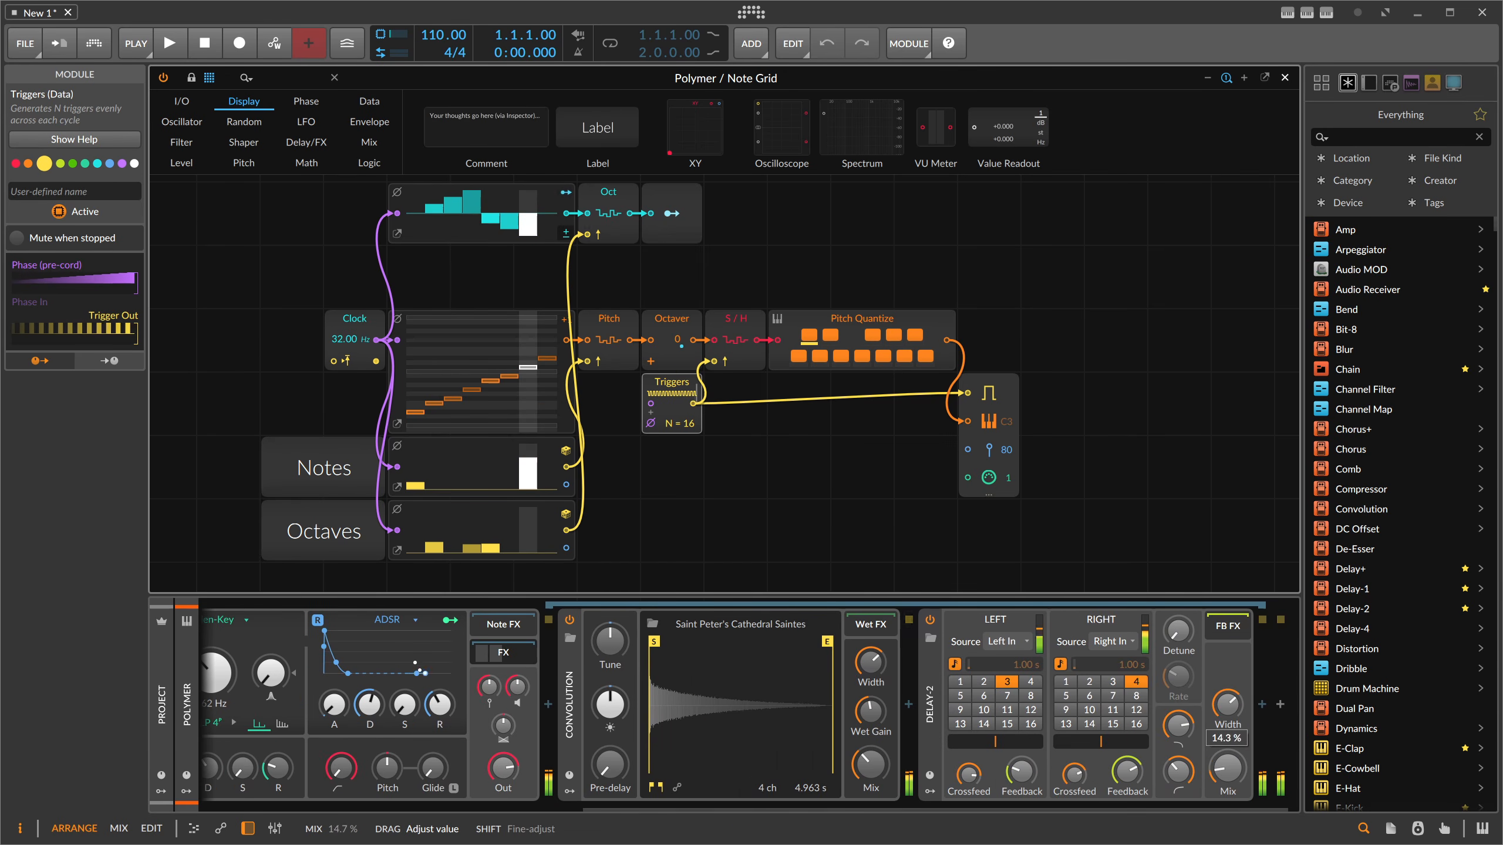
{"action": "scroll", "coordinate": [834, 811], "scroll_direction": "left", "scroll_amount": 5}
{"action": "scroll", "coordinate": [834, 814], "scroll_direction": "left", "scroll_amount": 5}
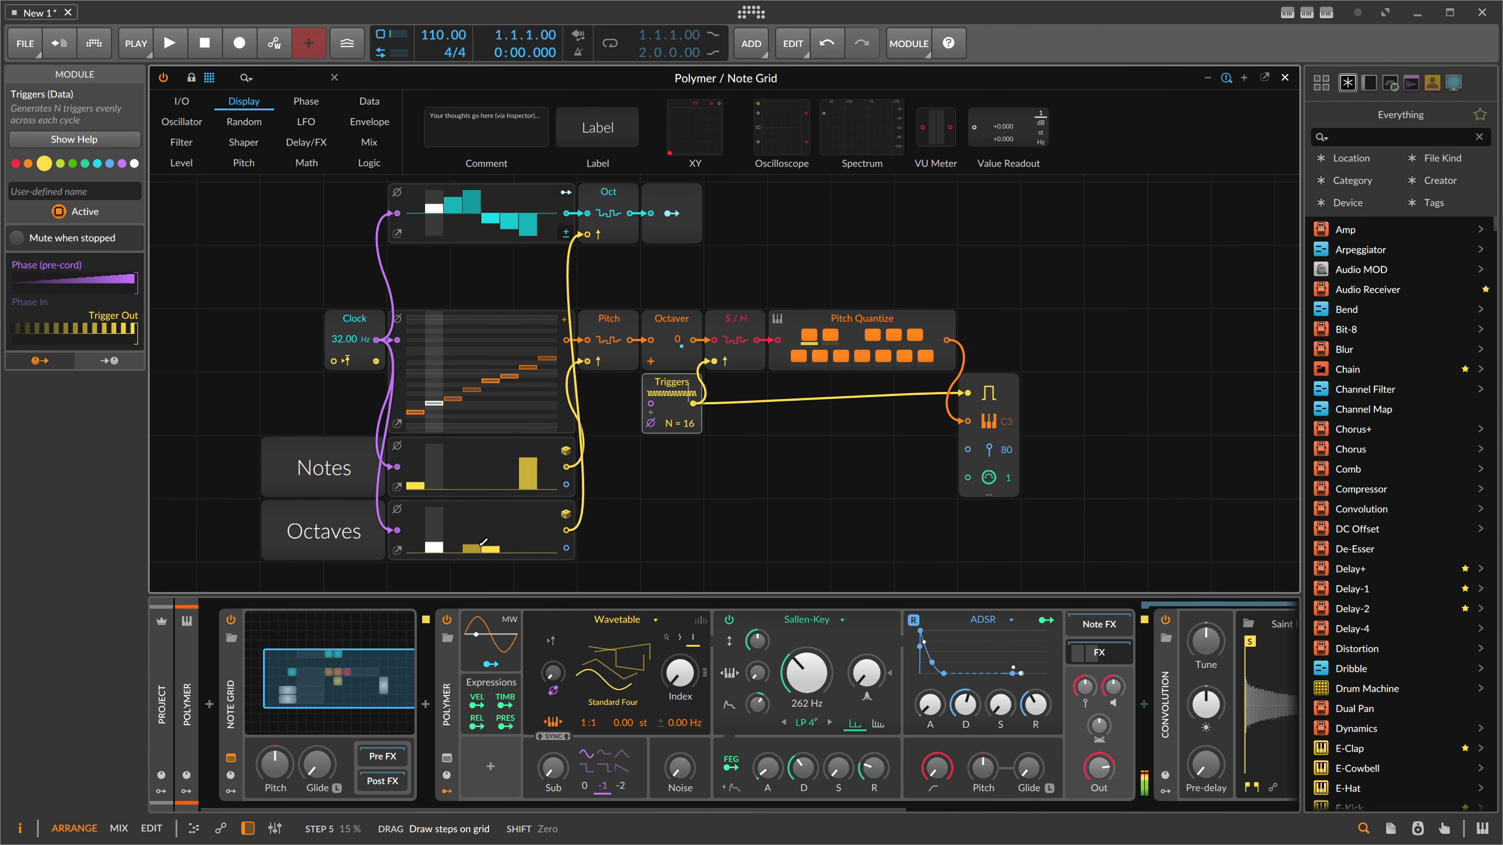
{"action": "left_click", "coordinate": [453, 542]}
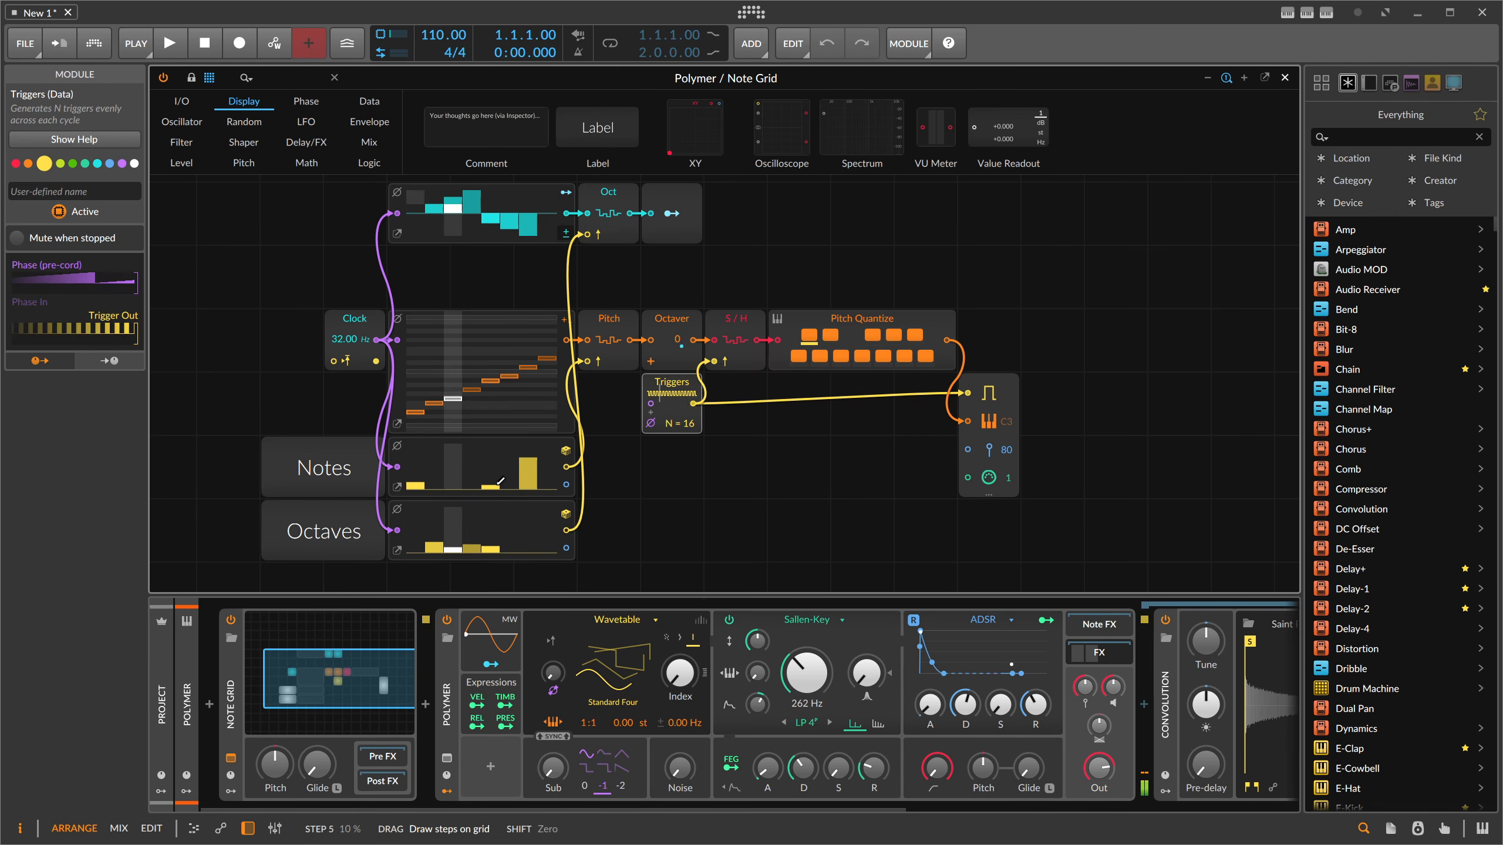
Redraw the Notes probabilities with a raised step 5 and a lowered step 7, and deactivate the Polymer synth.
{"action": "left_click_drag", "start_coordinate": [490, 486], "coordinate": [497, 482]}
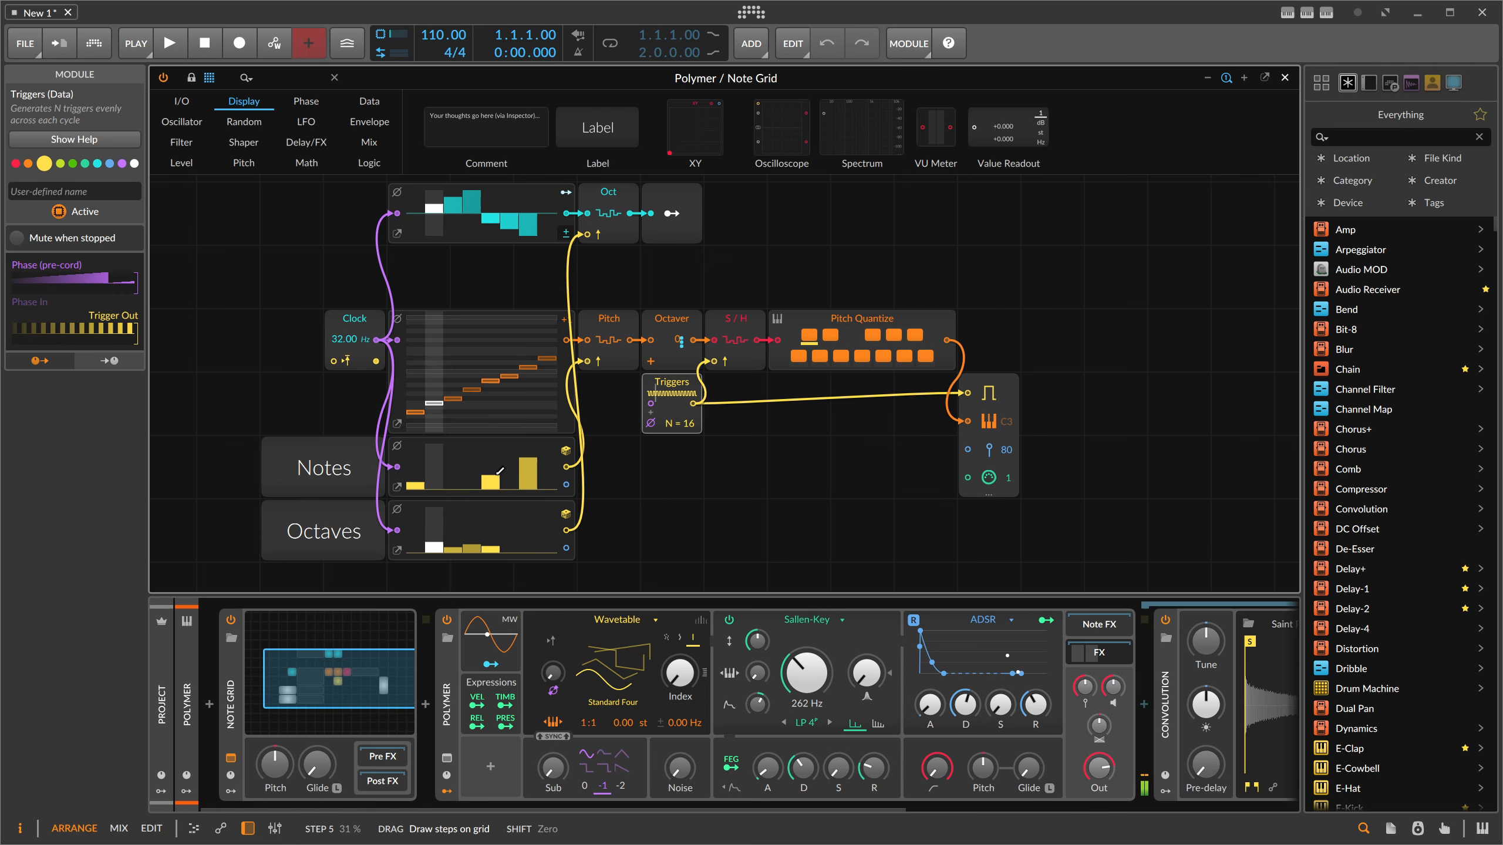
{"action": "left_click_drag", "start_coordinate": [500, 474], "coordinate": [528, 464]}
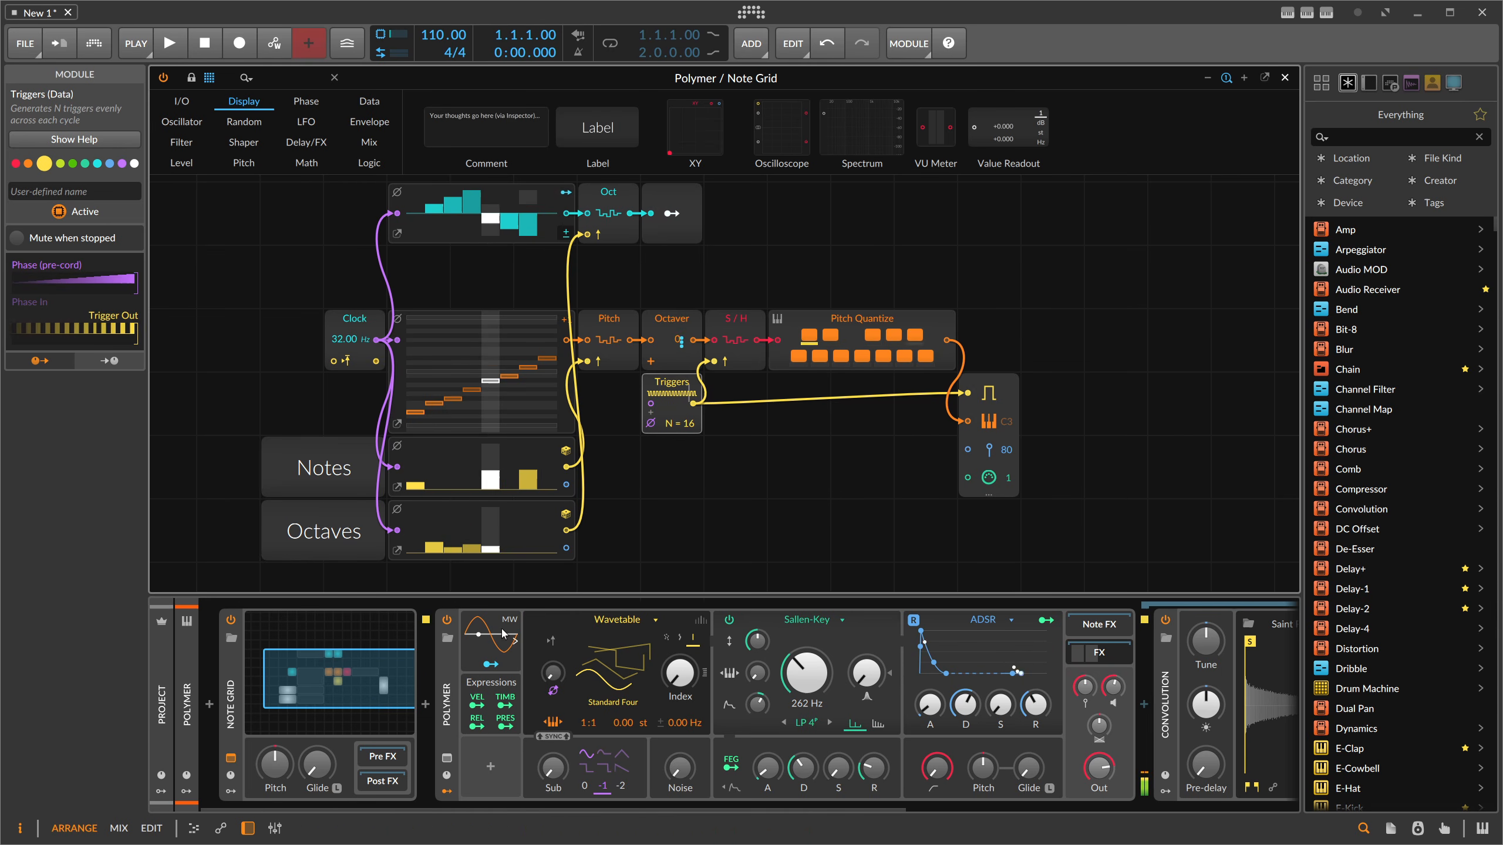
{"action": "left_click", "coordinate": [448, 620]}
Duplicate the Octaves label and its Probabilities module directly below, and rename the new label "Velocity".
{"action": "scroll", "coordinate": [487, 444], "scroll_direction": "up", "scroll_amount": 3}
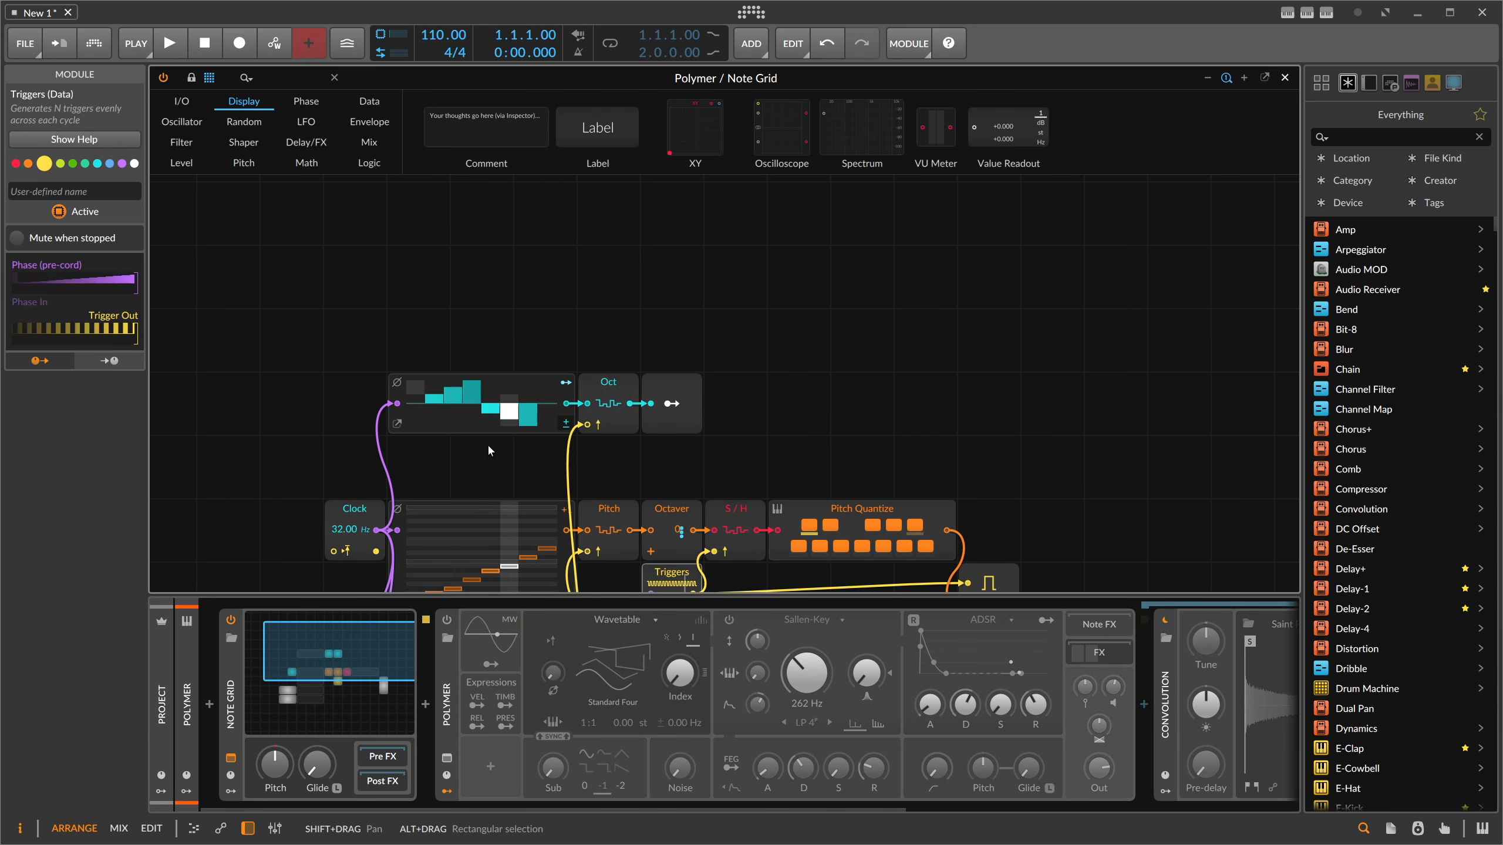
{"action": "scroll", "coordinate": [487, 444], "scroll_direction": "down", "scroll_amount": 2}
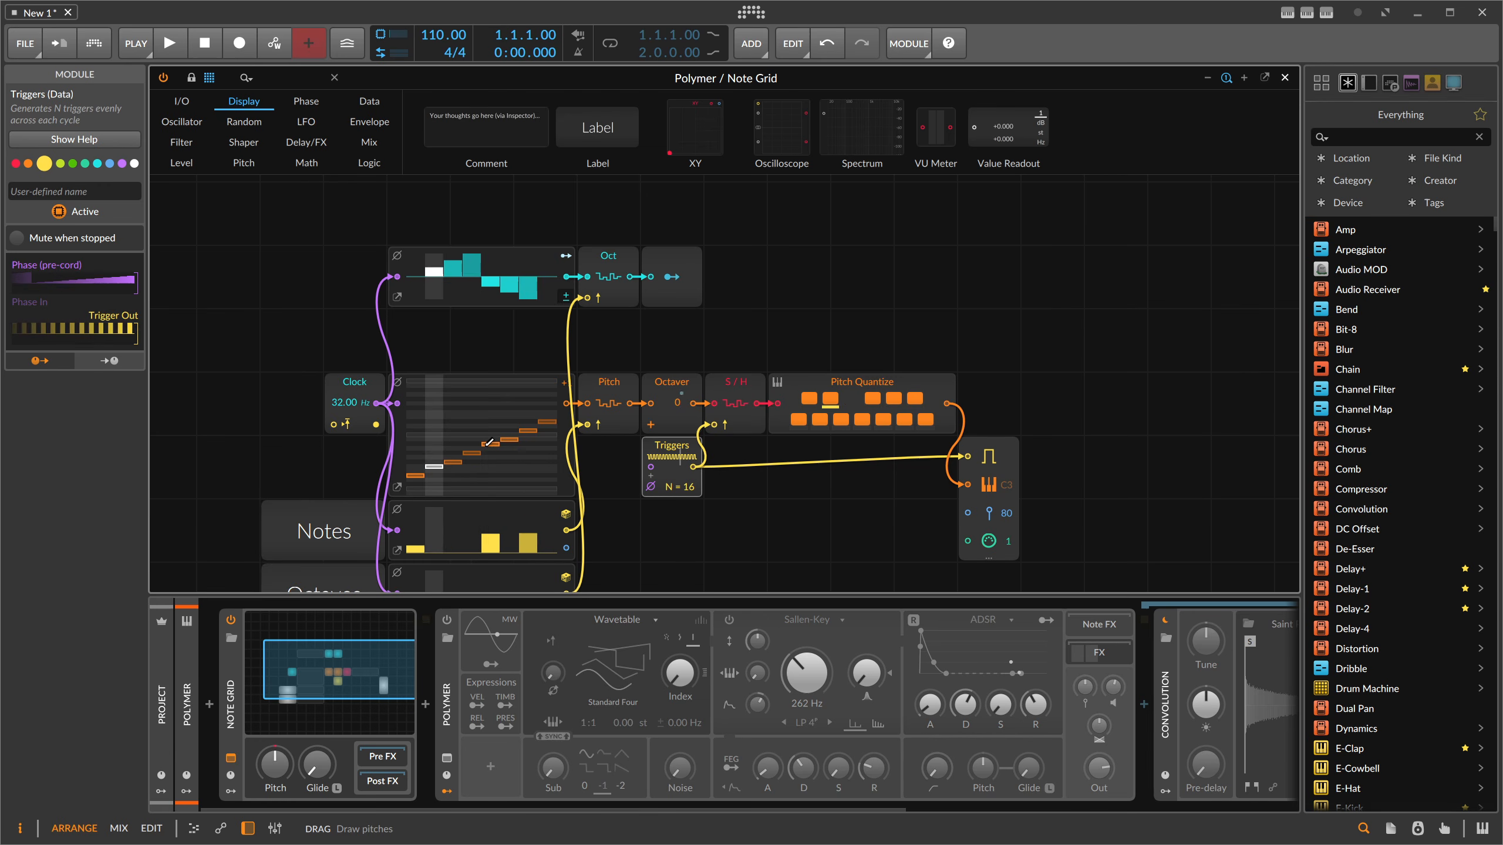
{"action": "scroll", "coordinate": [487, 444], "scroll_direction": "down", "scroll_amount": 2}
{"action": "left_click_drag", "start_coordinate": [613, 485], "coordinate": [324, 467]}
{"action": "left_click_drag", "start_coordinate": [320, 466], "coordinate": [319, 528]}
{"action": "left_click", "coordinate": [319, 528]}
{"action": "left_click", "coordinate": [9, 179]}
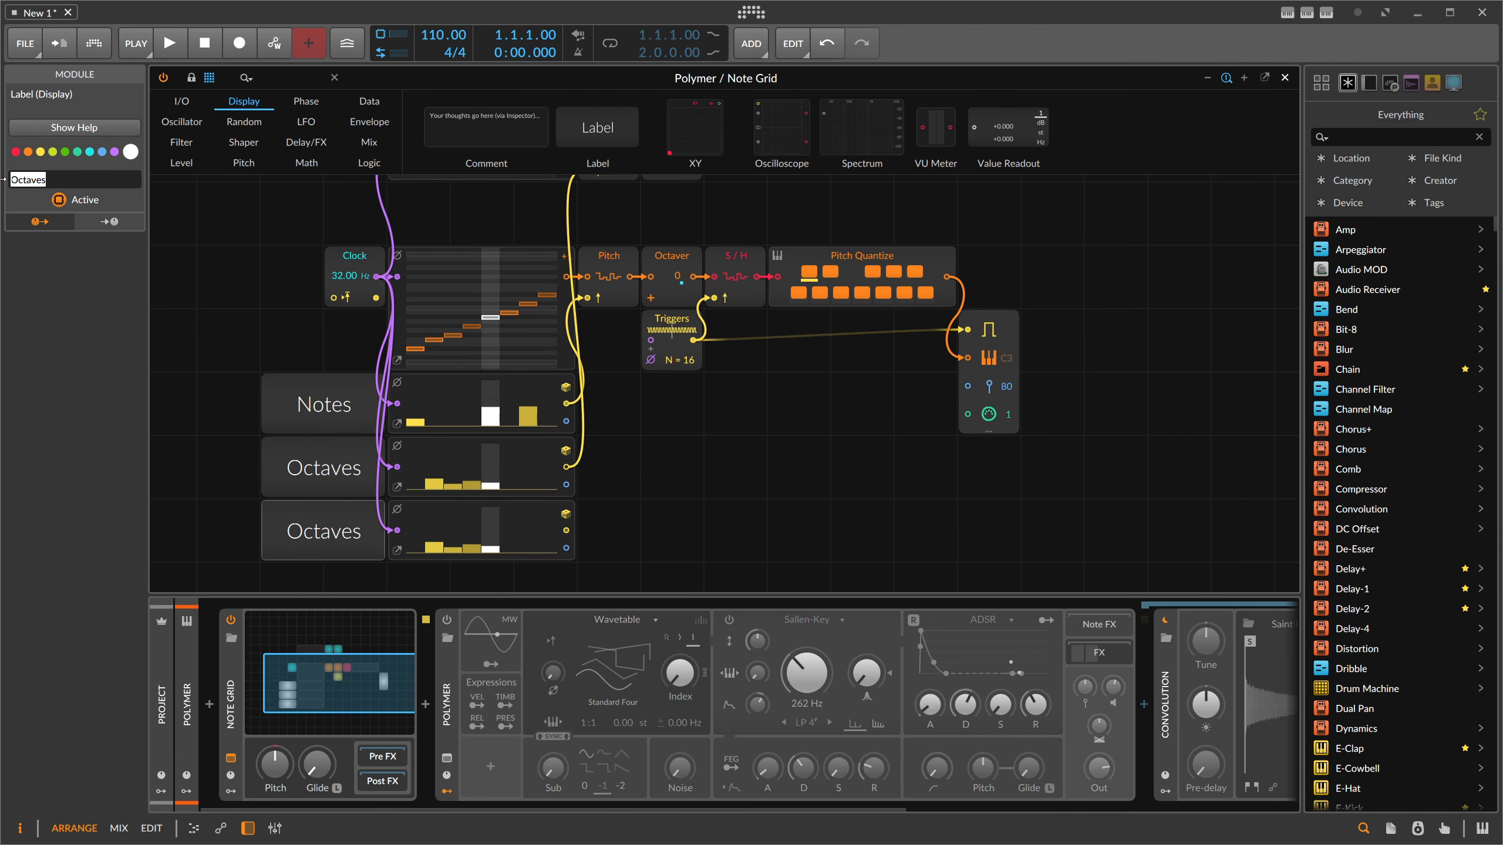
{"action": "type", "text": "Velocity"}
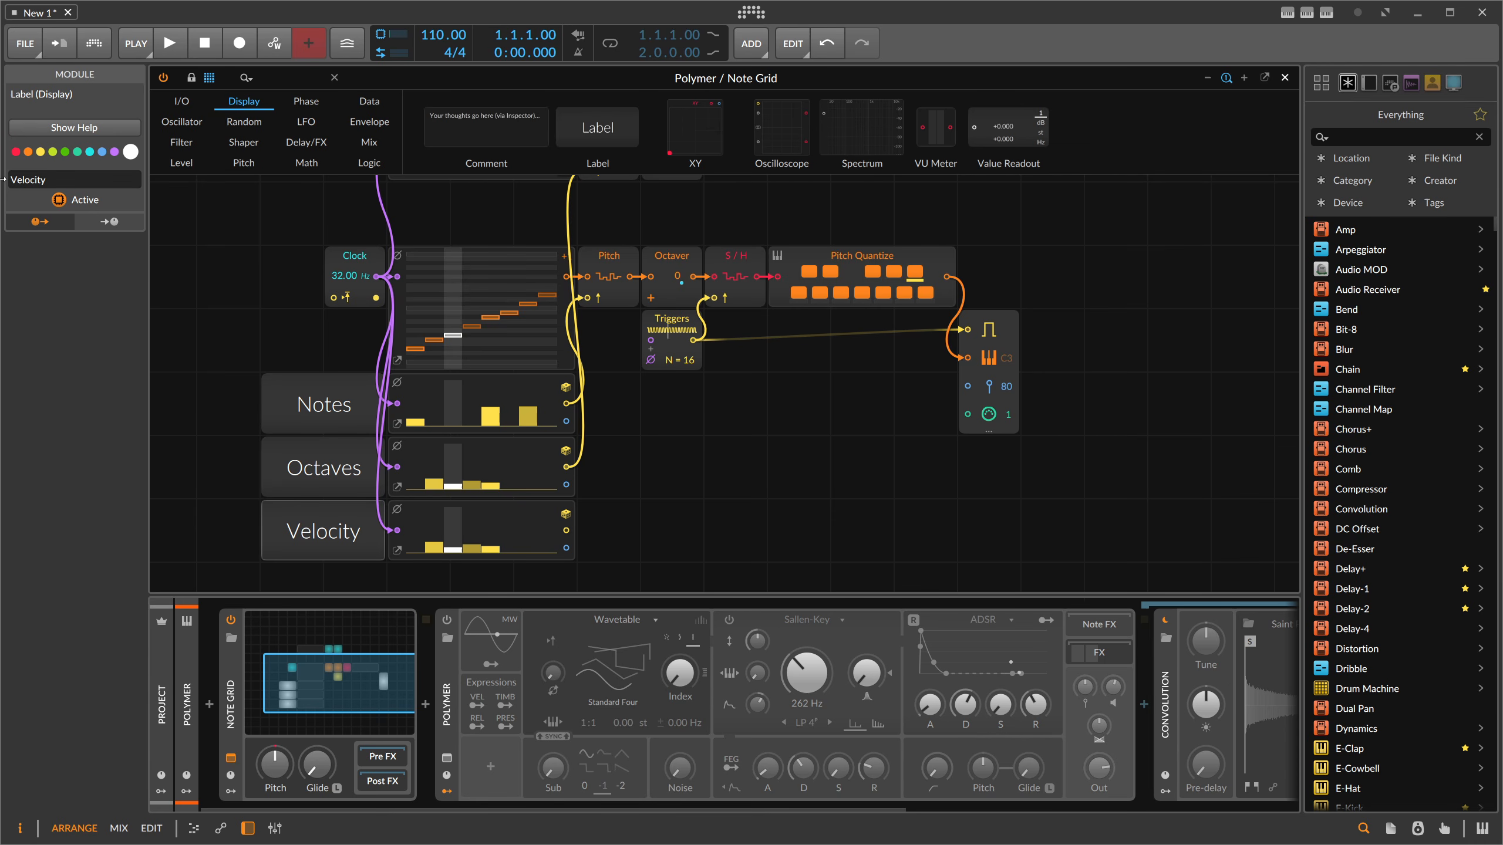
Duplicate the row of octave Steps, Oct Sample / Hold and Modulator Out directly above, and rename the copied Sample / Hold "Vel".
{"action": "scroll", "coordinate": [651, 384], "scroll_direction": "up", "scroll_amount": 5}
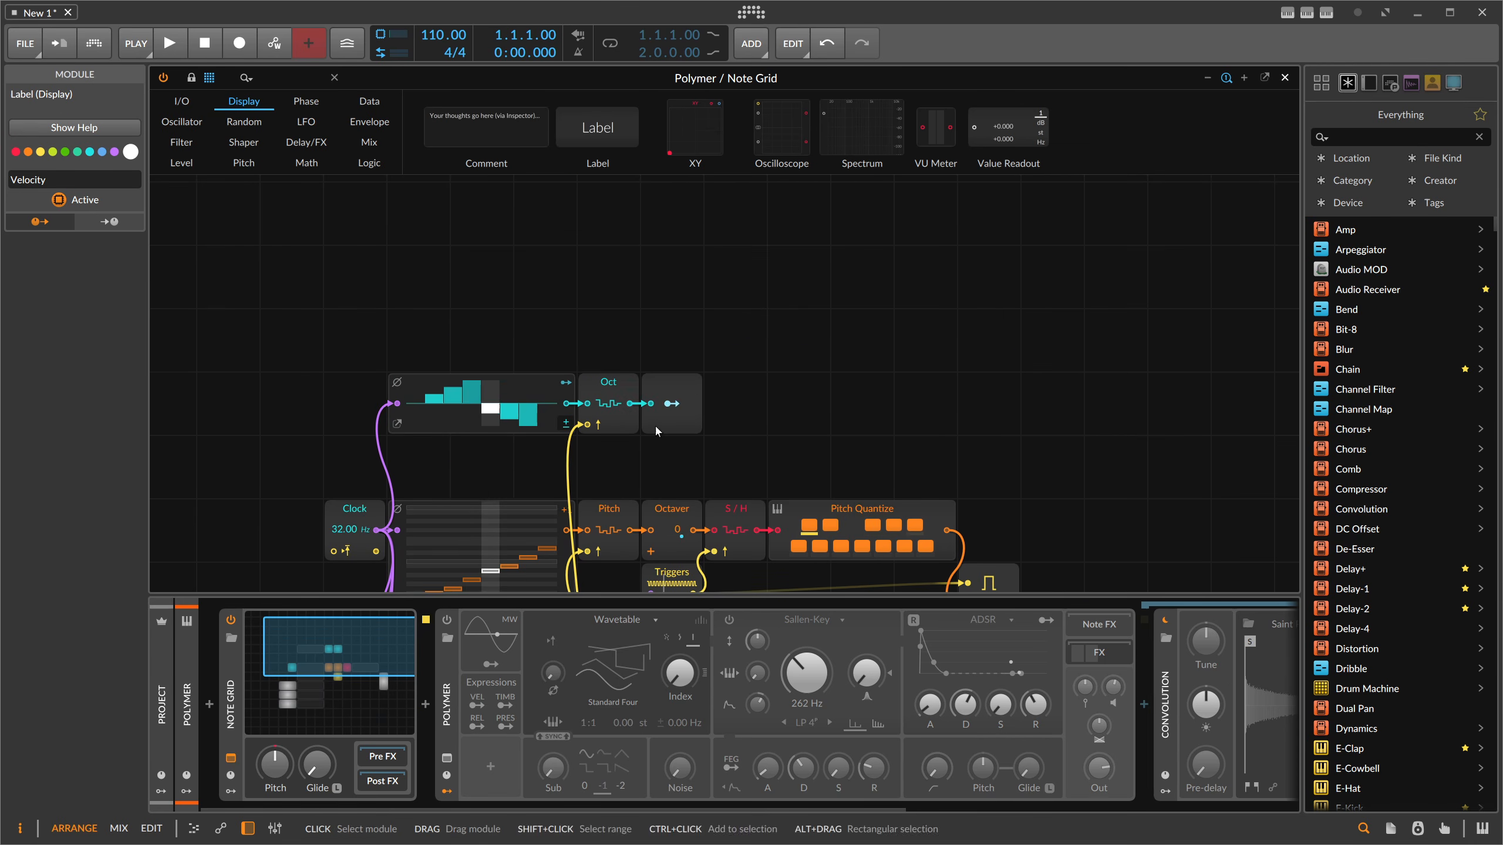
{"action": "left_click_drag", "start_coordinate": [770, 397], "coordinate": [398, 383]}
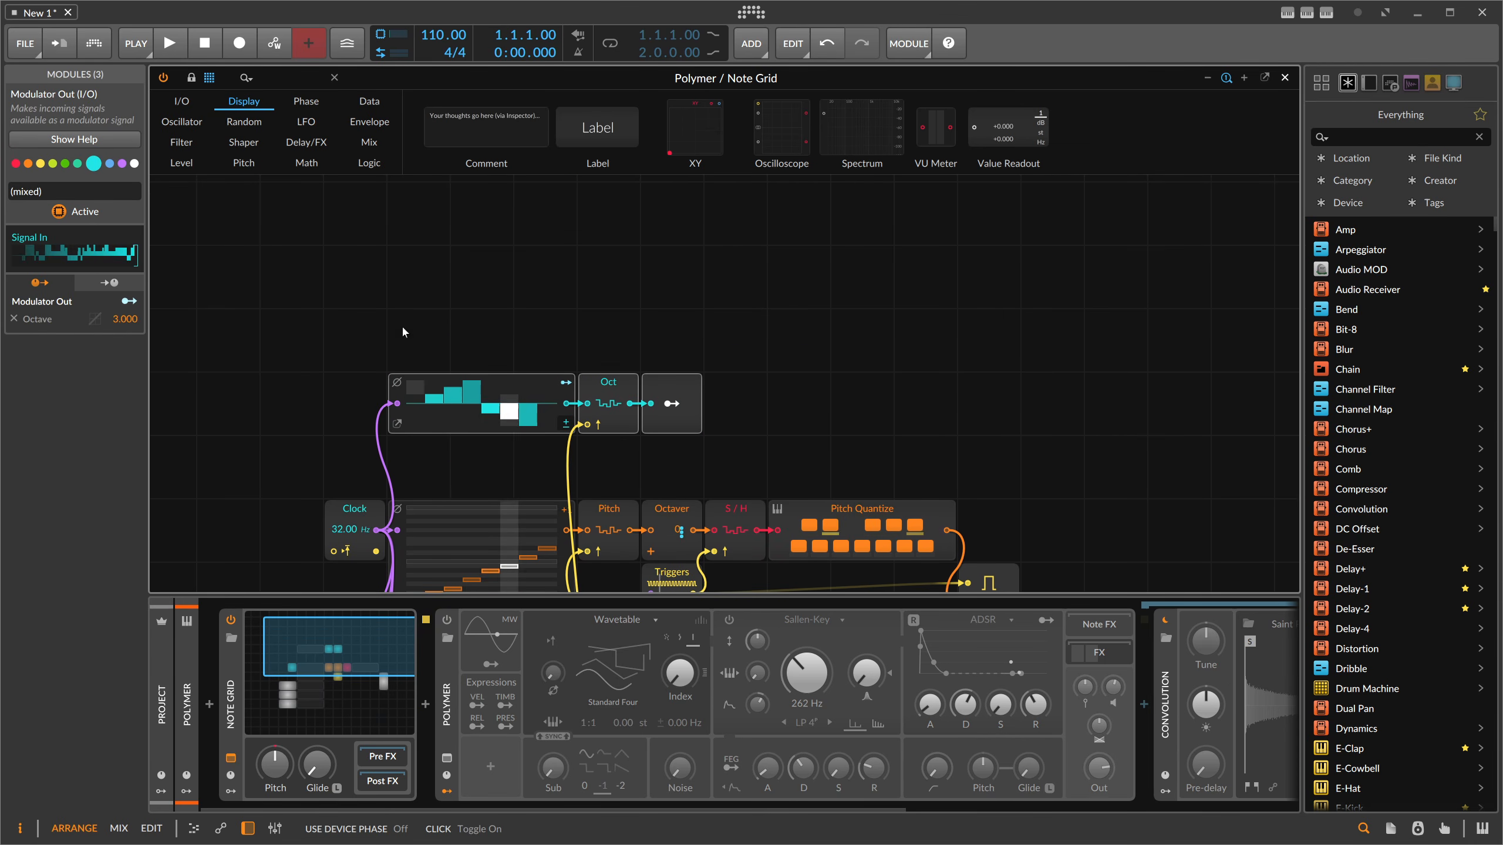
{"action": "left_click_drag", "start_coordinate": [614, 384], "coordinate": [609, 329]}
{"action": "left_click", "coordinate": [623, 305]}
{"action": "left_click", "coordinate": [615, 315]}
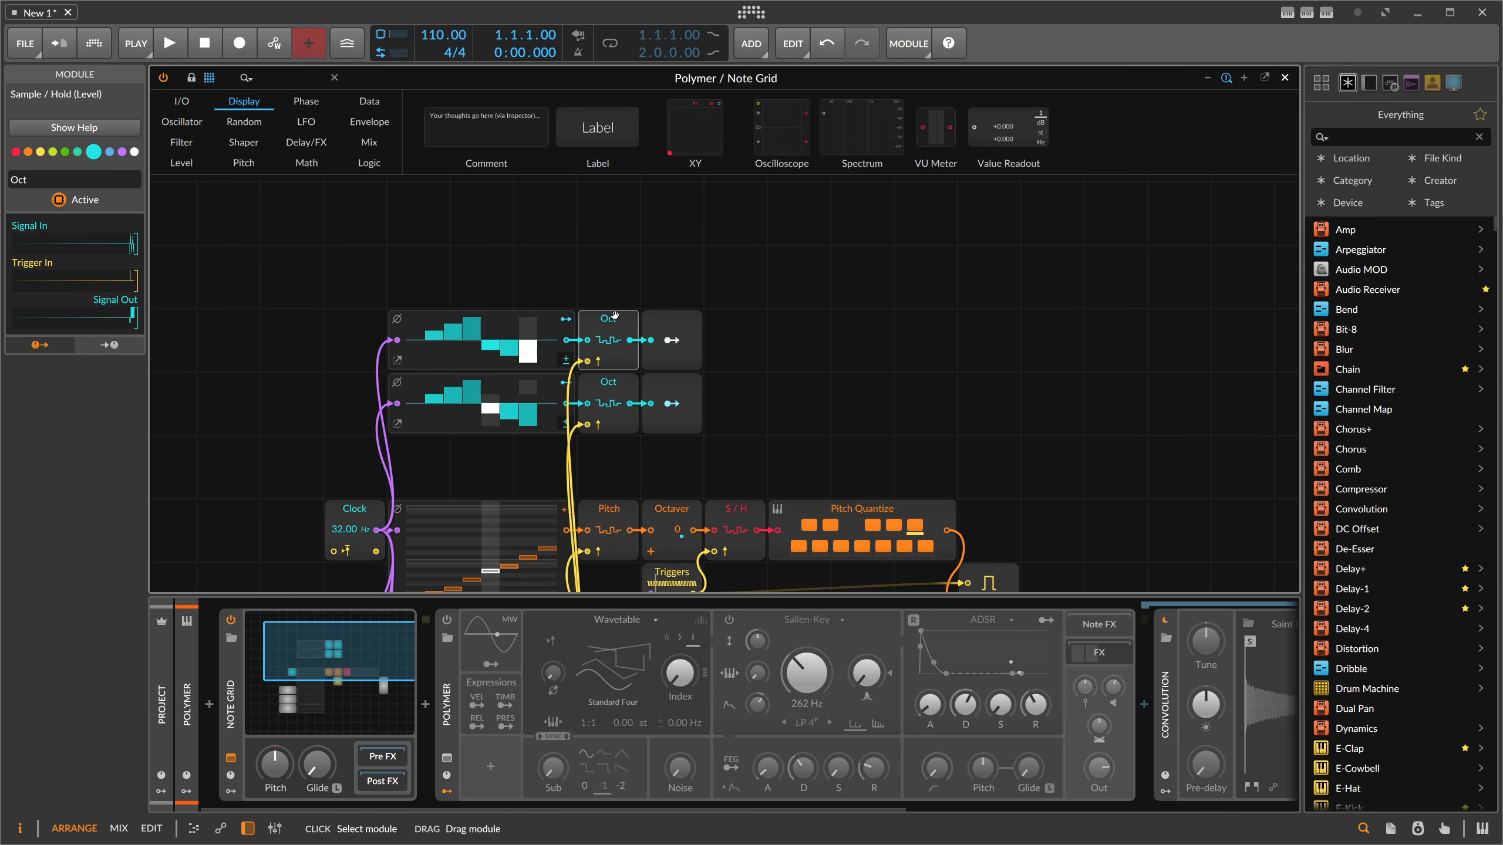
{"action": "left_click_drag", "start_coordinate": [48, 180], "coordinate": [3, 180]}
{"action": "type", "text": "Vel"}
{"action": "key", "text": "Return"}
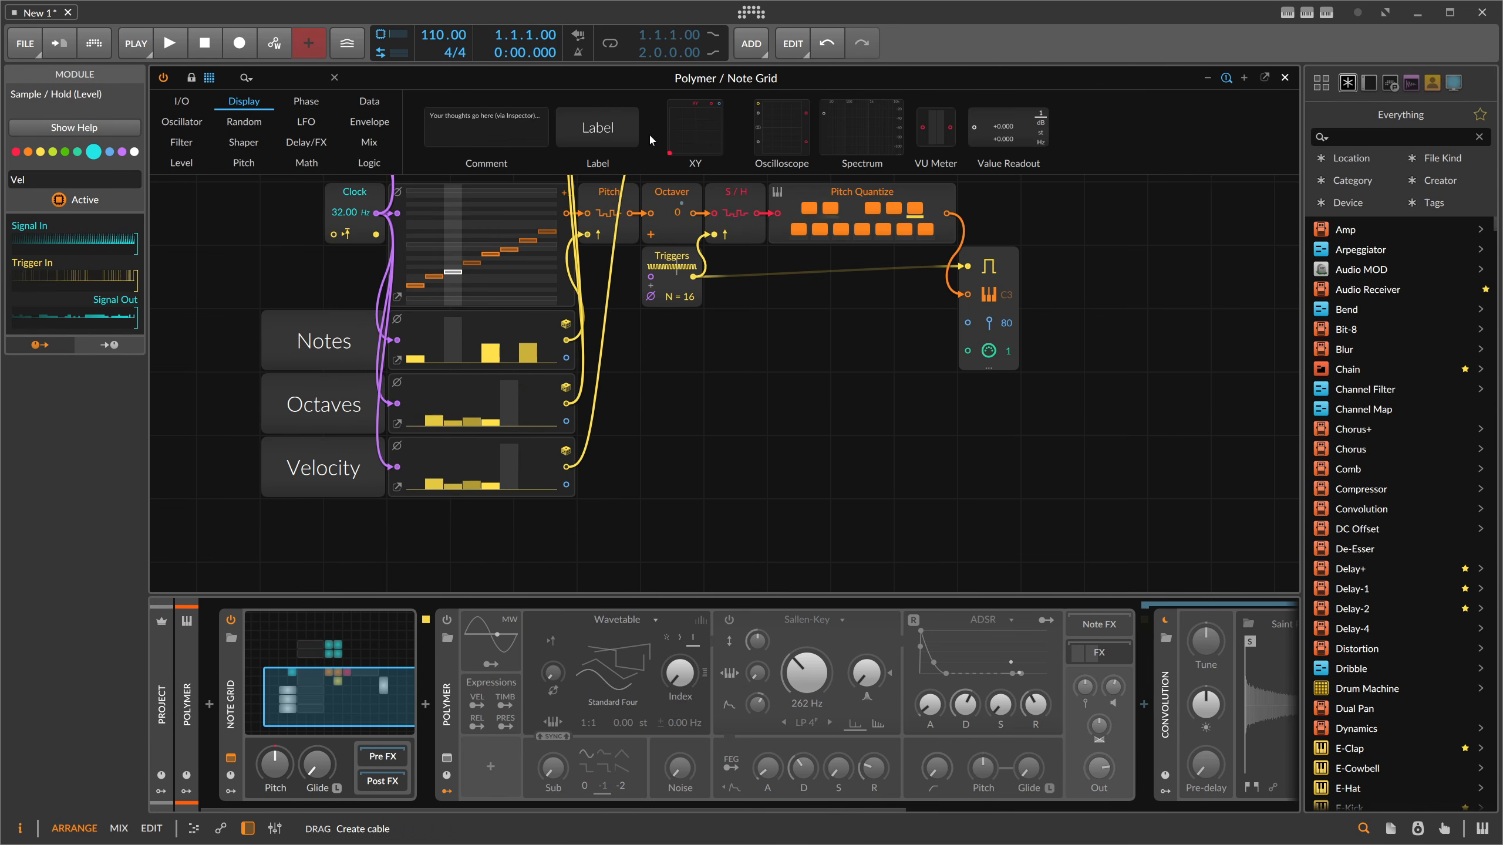
Connect the Velocity trigger output to the Vel Sample / Hold and draw Velocity probabilities on steps 2 to 8, about 60% on step 5.
{"action": "scroll", "coordinate": [541, 355], "scroll_direction": "up", "scroll_amount": 3}
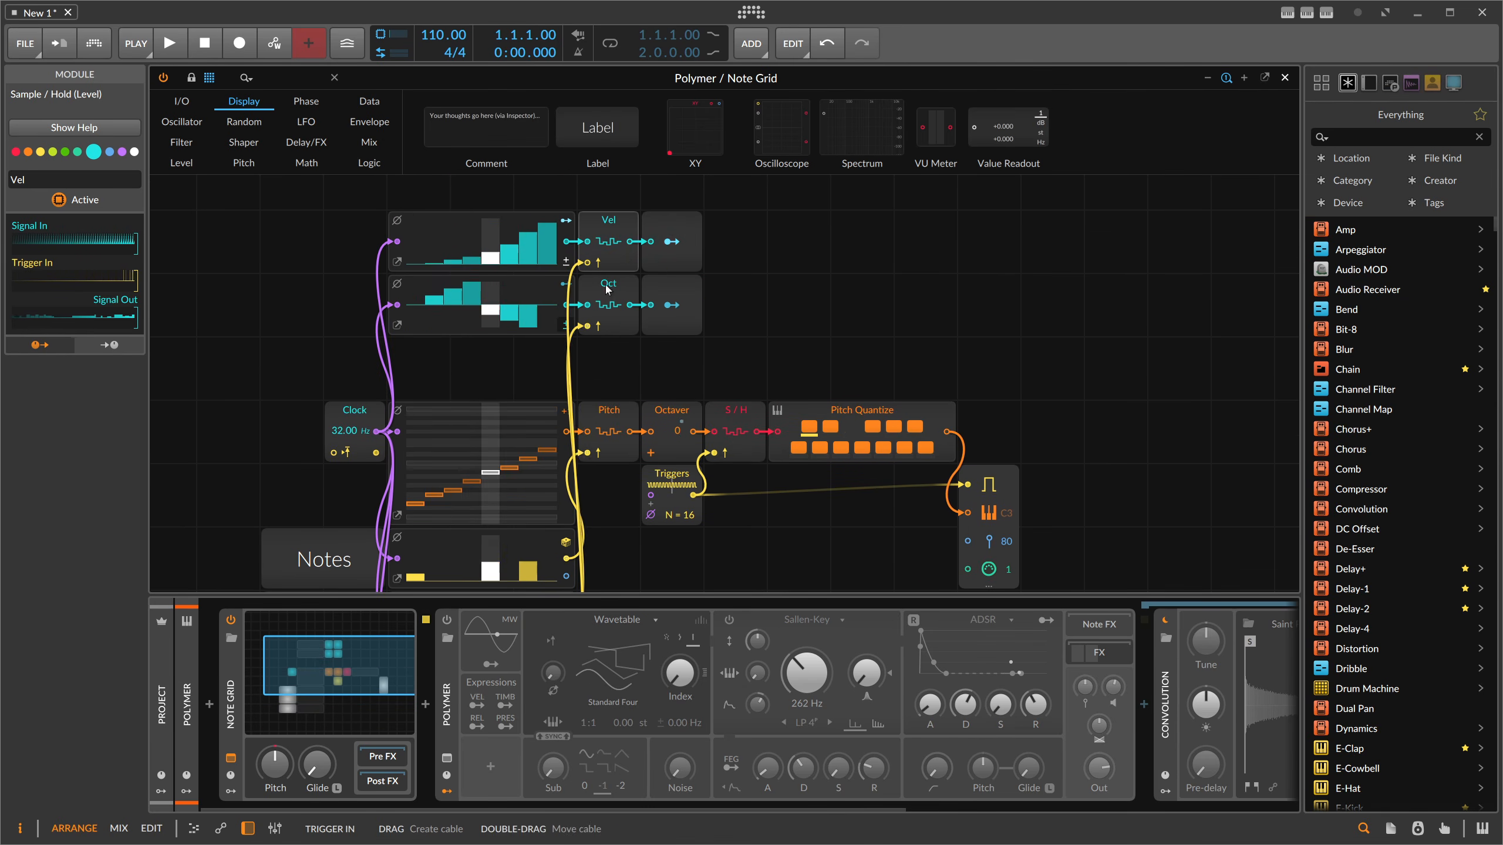
{"action": "scroll", "coordinate": [541, 376], "scroll_direction": "down", "scroll_amount": 6}
{"action": "scroll", "coordinate": [541, 372], "scroll_direction": "up", "scroll_amount": 1}
{"action": "mouse_move", "coordinate": [437, 388]}
{"action": "left_mouse_down"}
{"action": "mouse_move", "coordinate": [441, 406]}
{"action": "mouse_move", "coordinate": [421, 371]}
{"action": "mouse_move", "coordinate": [501, 393]}
{"action": "mouse_move", "coordinate": [555, 347]}
{"action": "mouse_move", "coordinate": [502, 378]}
{"action": "left_mouse_up"}
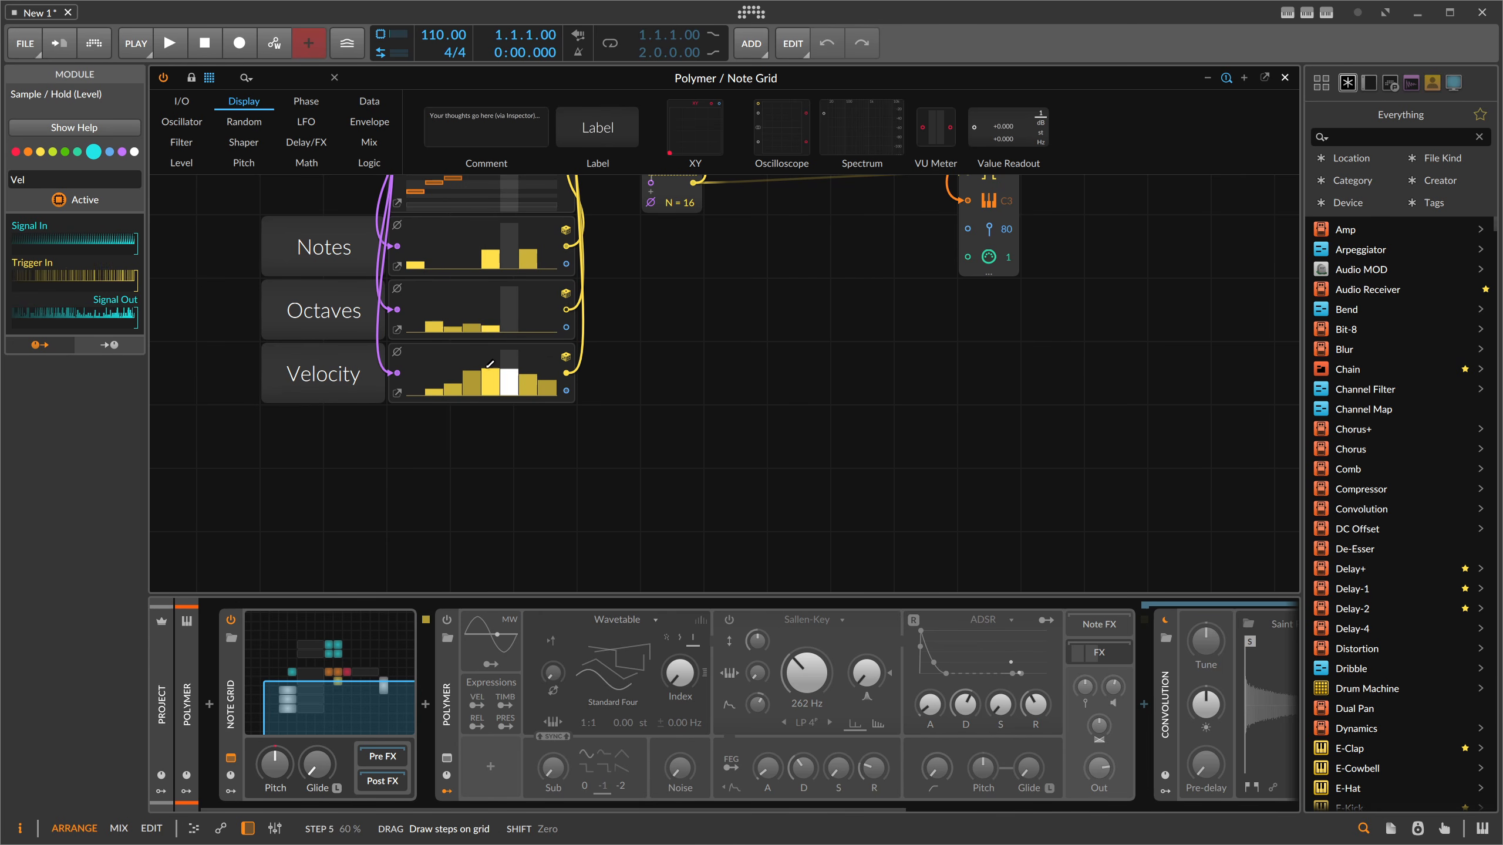
{"action": "mouse_move", "coordinate": [490, 363]}
{"action": "left_mouse_down"}
{"action": "mouse_move", "coordinate": [473, 368]}
{"action": "mouse_move", "coordinate": [556, 387]}
{"action": "left_mouse_up"}
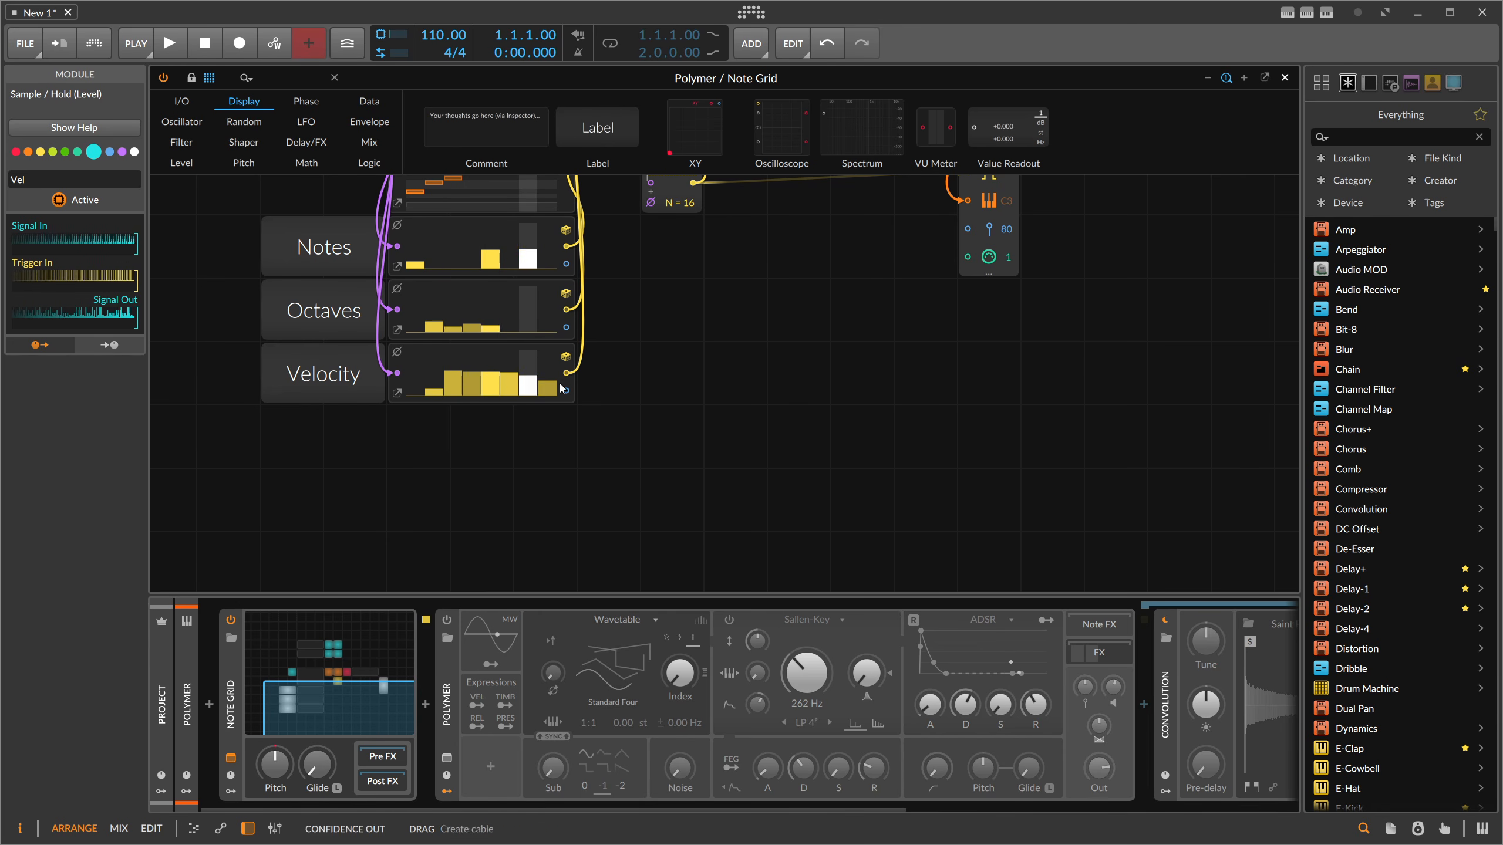
Delete the Modulator Out after Vel and connect Vel's signal output to the note output's velocity input.
{"action": "scroll", "coordinate": [497, 379], "scroll_direction": "up", "scroll_amount": 5}
{"action": "scroll", "coordinate": [505, 386], "scroll_direction": "down", "scroll_amount": 4}
{"action": "scroll", "coordinate": [505, 387], "scroll_direction": "up", "scroll_amount": 4}
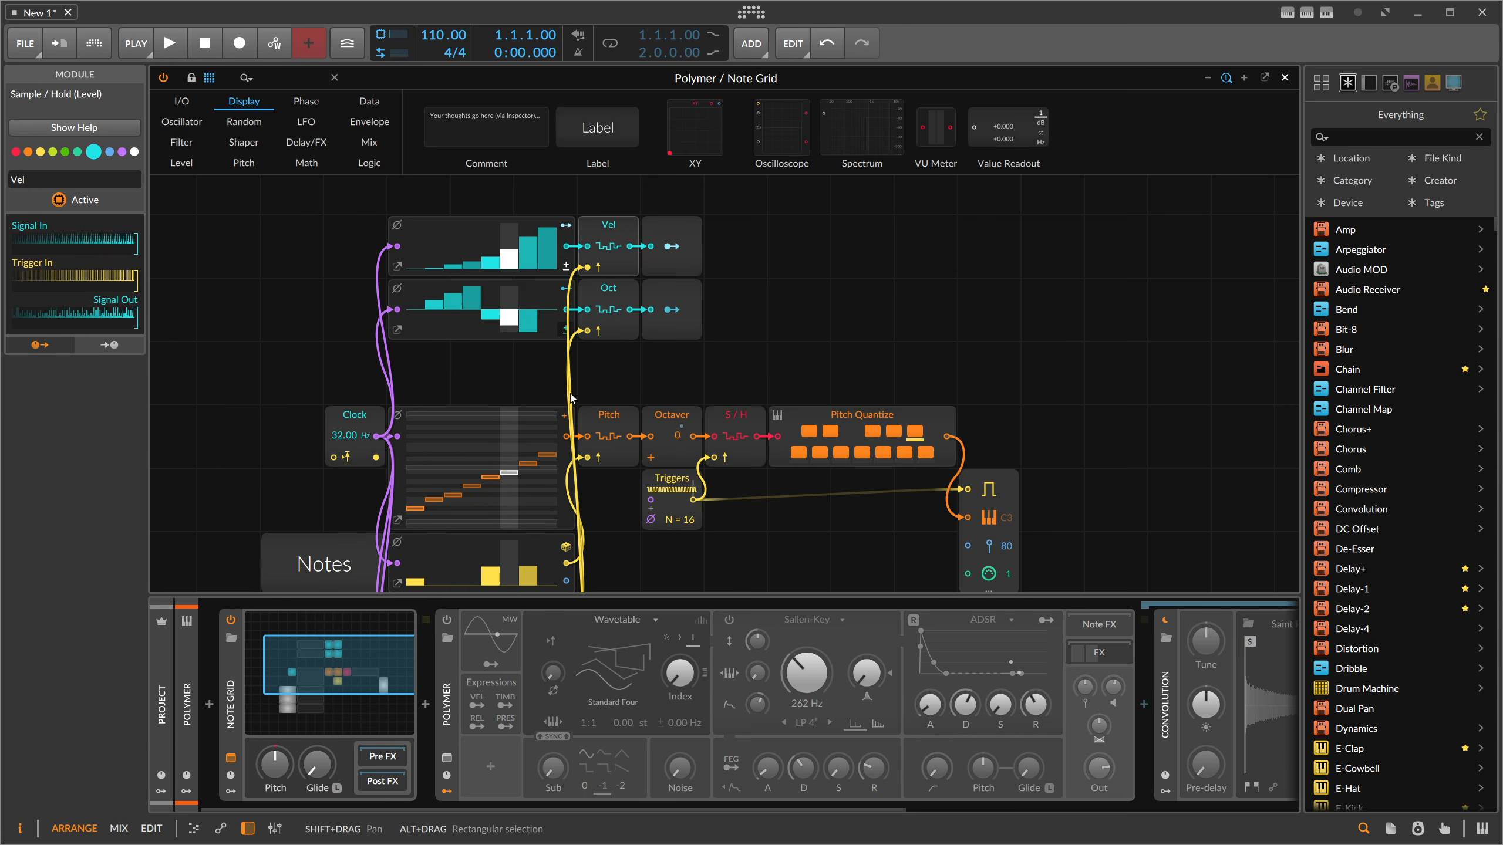
{"action": "left_click", "coordinate": [679, 233]}
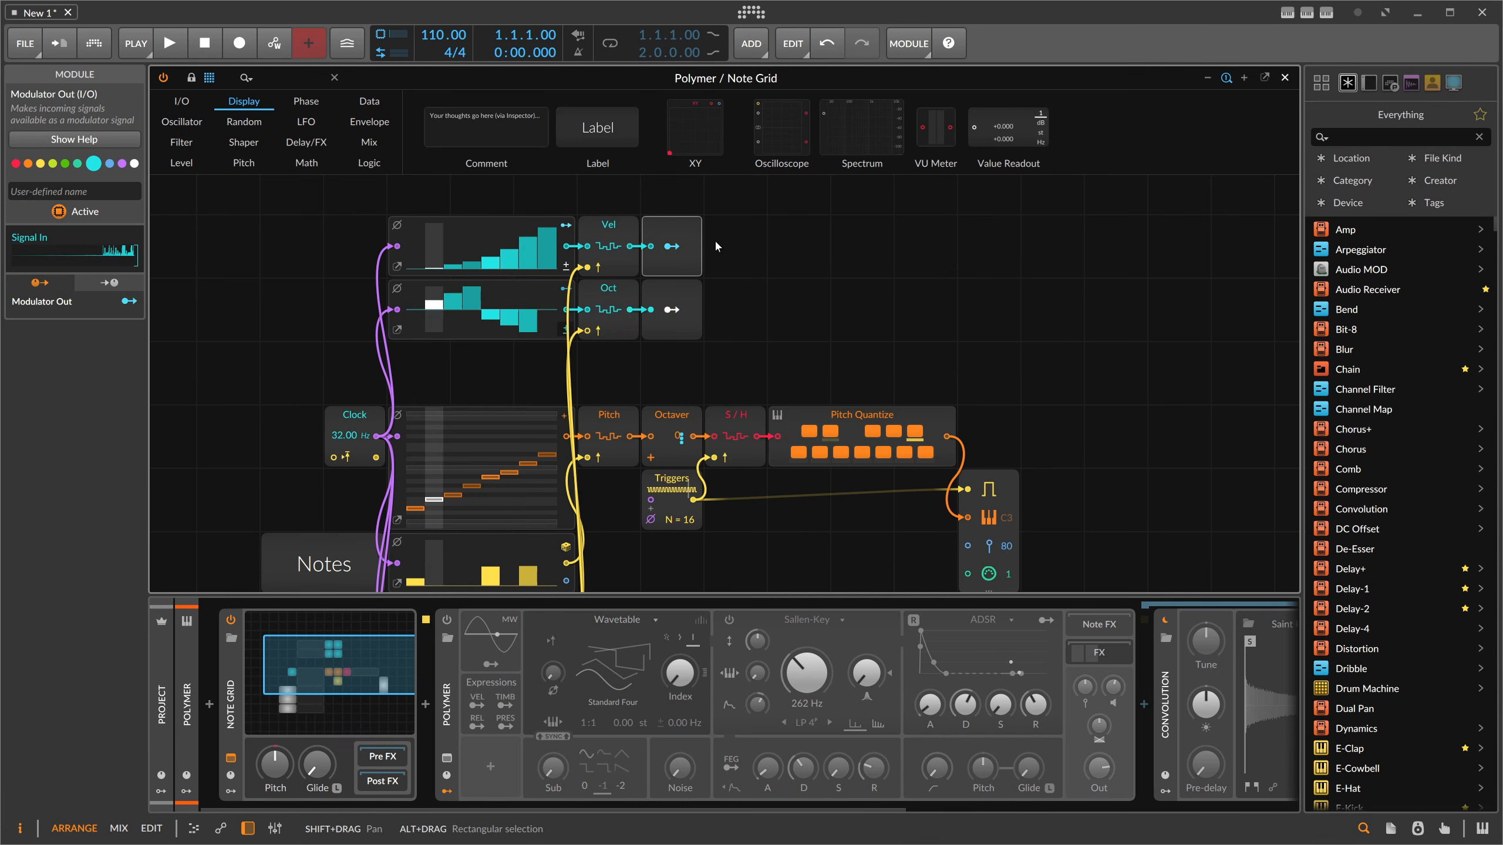
{"action": "key", "text": "Delete"}
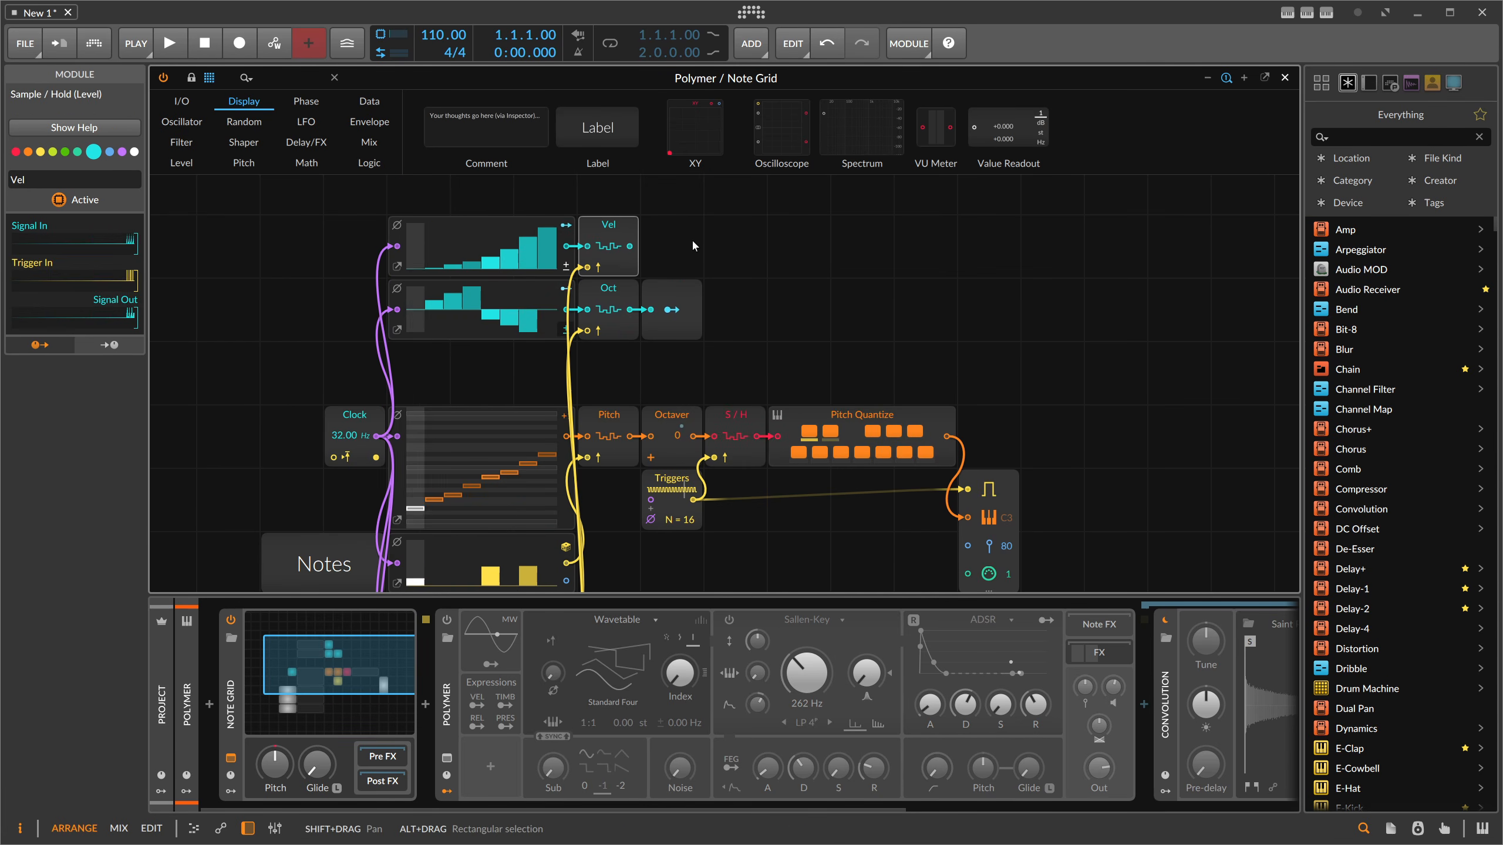
{"action": "left_click_drag", "start_coordinate": [672, 245], "coordinate": [967, 545]}
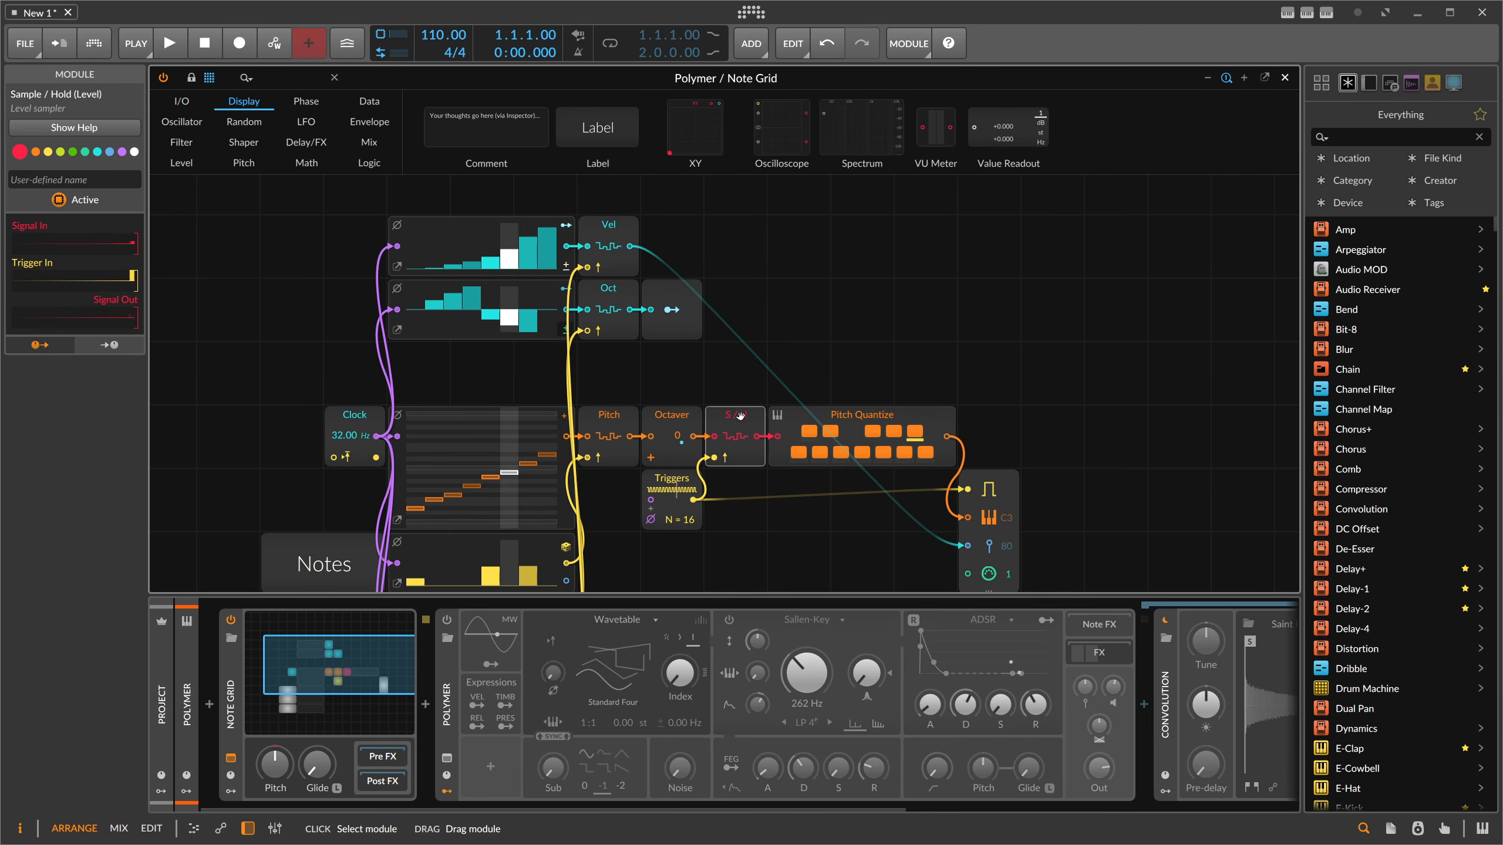
Paste a copy of the red Sample / Hold after Vel with Vel as its signal input, and place it above the original.
{"action": "left_click", "coordinate": [673, 245]}
{"action": "key", "text": "ctrl+v"}
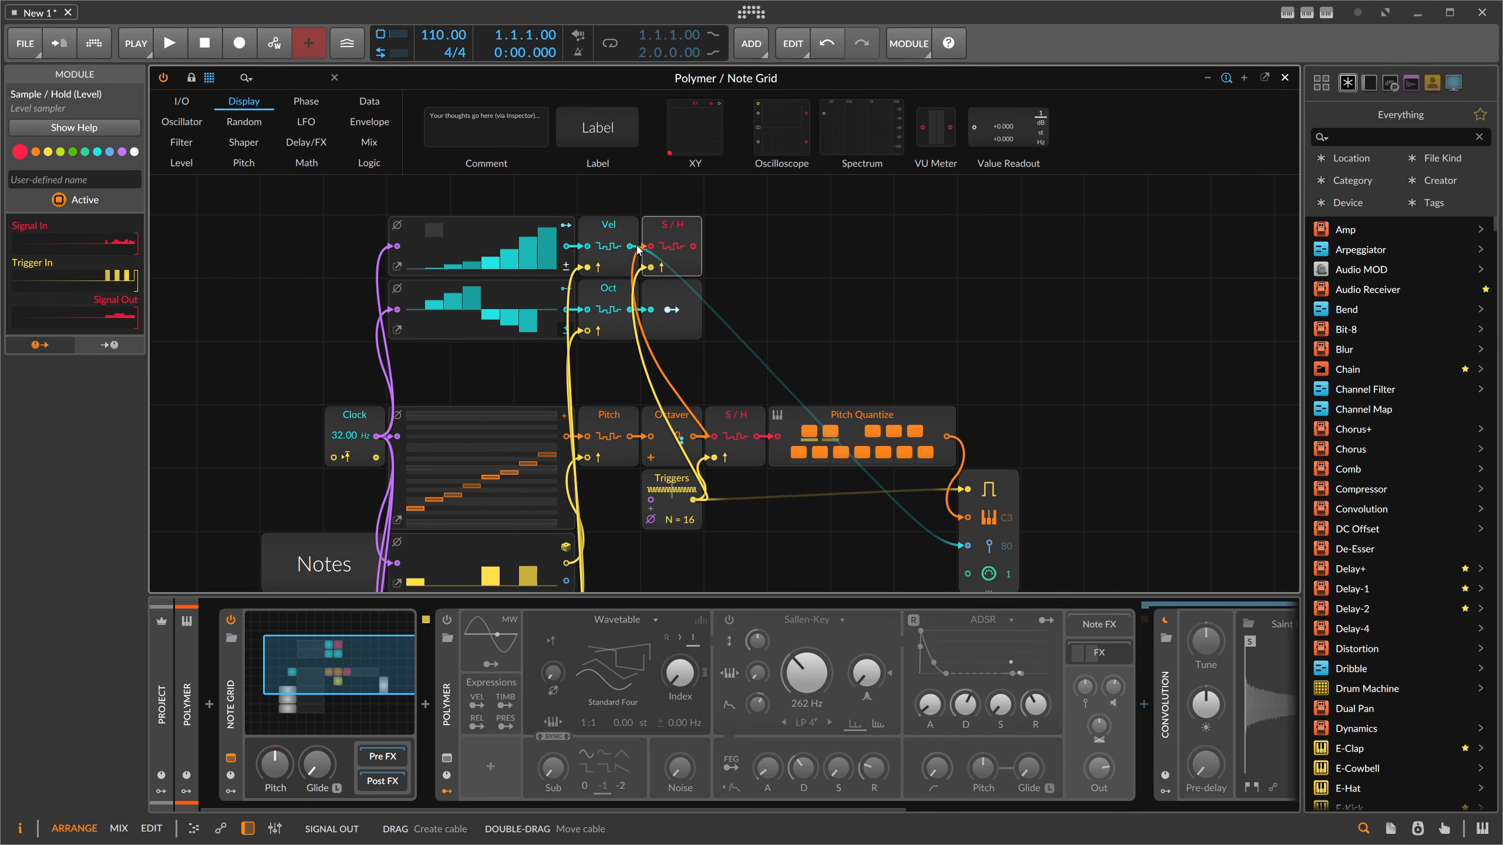
{"action": "left_click", "coordinate": [678, 484]}
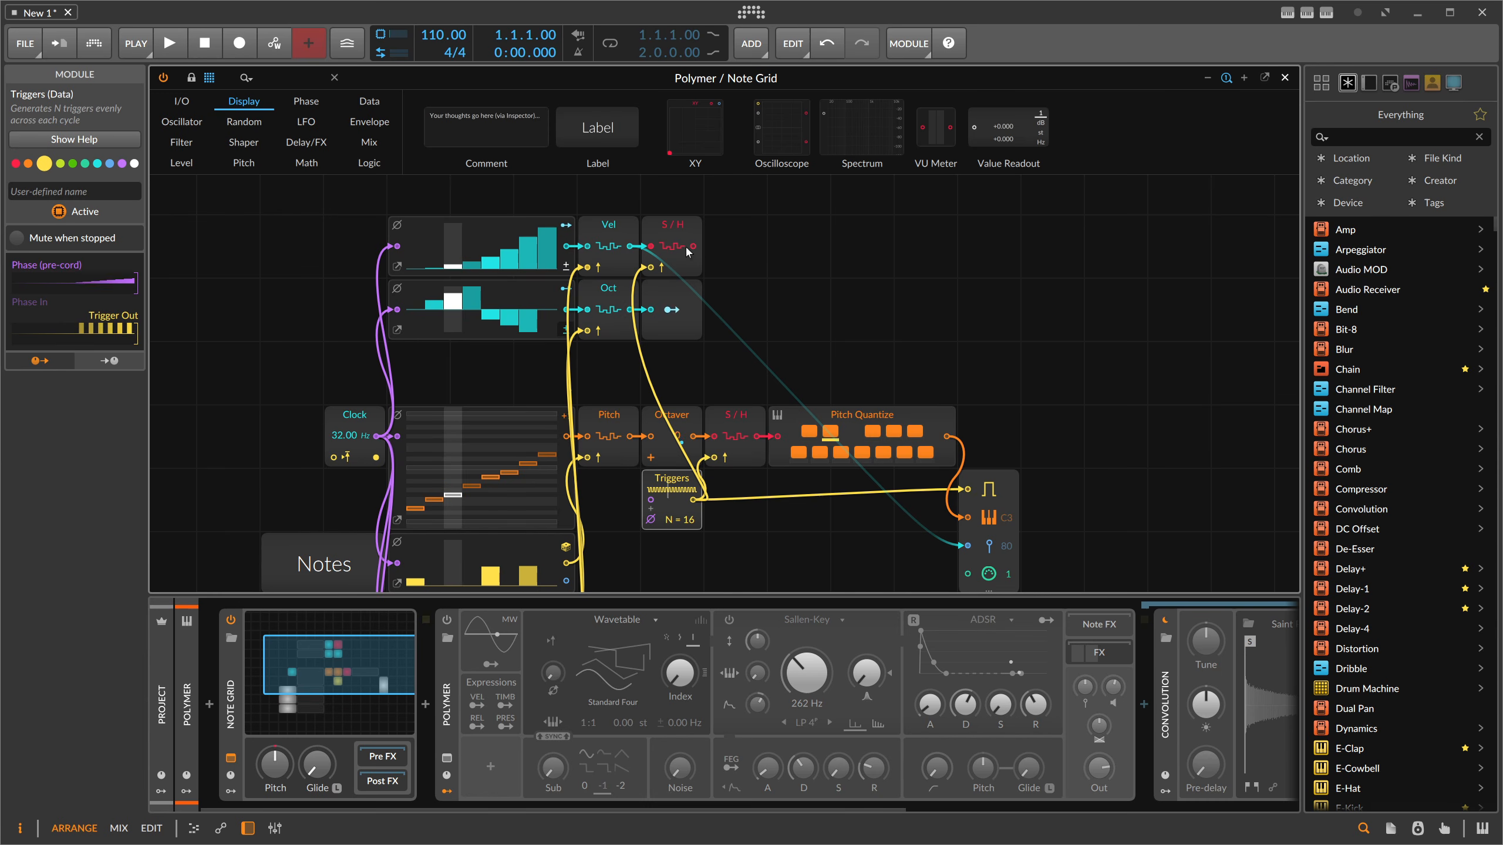
{"action": "left_click_drag", "start_coordinate": [673, 249], "coordinate": [738, 249]}
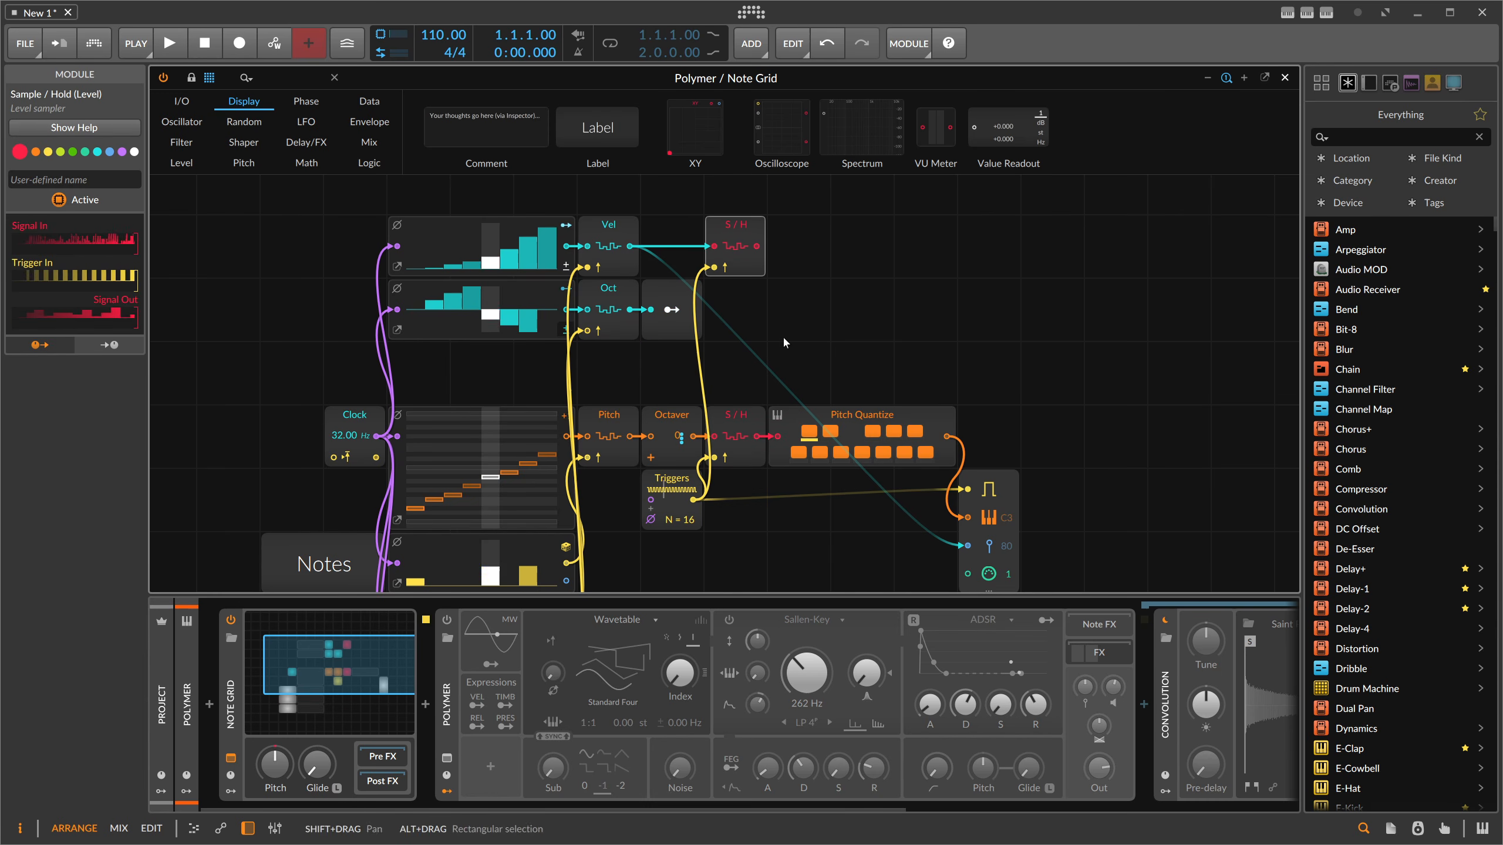
Route the new red Sample / Hold's output to the note output's velocity input and name that module "Vel".
{"action": "left_click", "coordinate": [737, 415]}
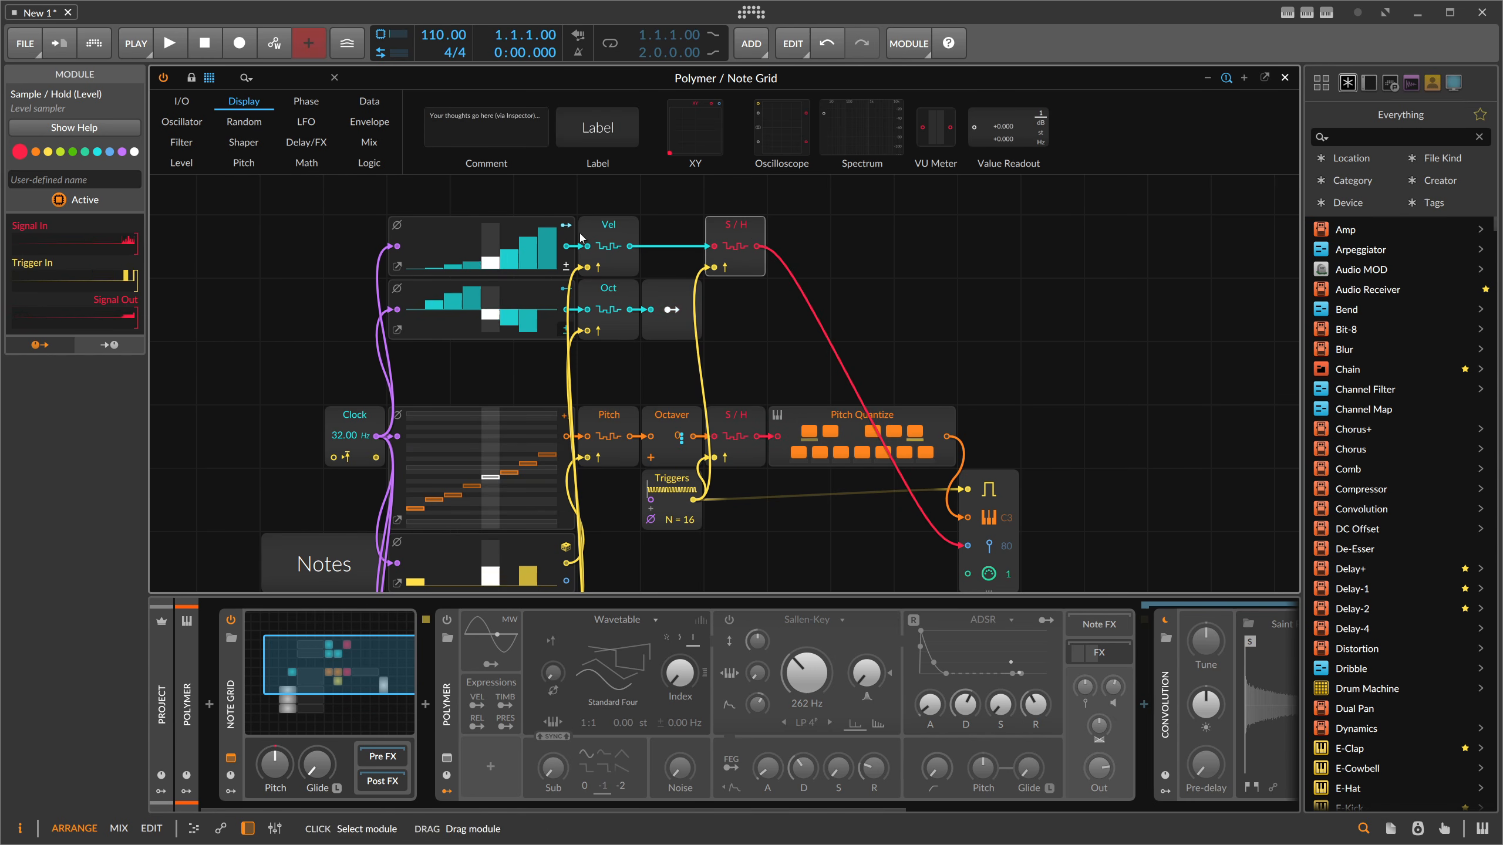
{"action": "left_click", "coordinate": [119, 181]}
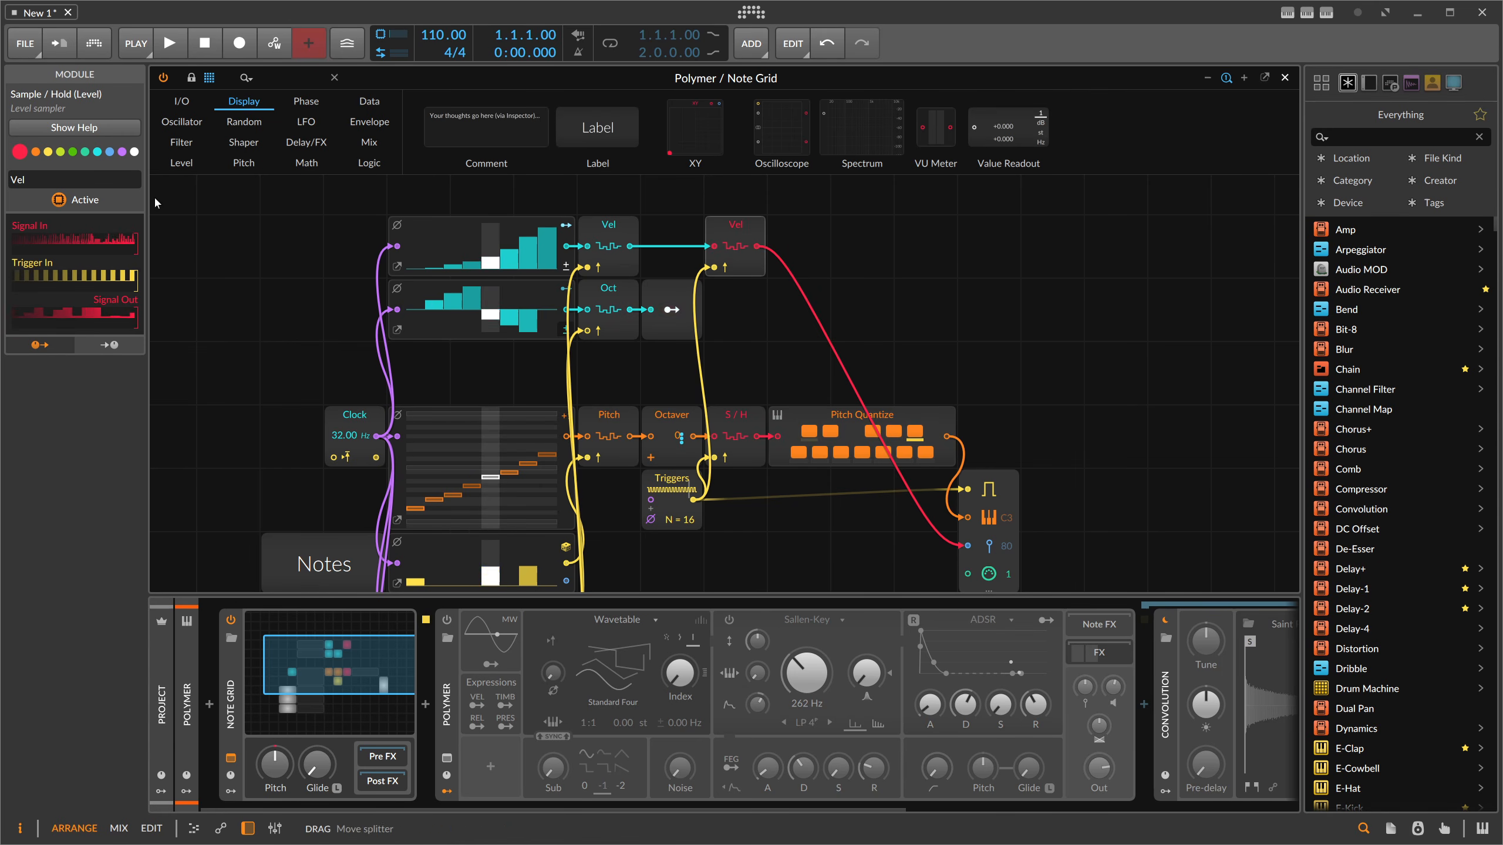
Duplicate the whole Vel row, with its steps and both Sample / Holds, directly above the original.
{"action": "scroll", "coordinate": [745, 330], "scroll_direction": "down", "scroll_amount": 1}
{"action": "scroll", "coordinate": [741, 334], "scroll_direction": "up", "scroll_amount": 3}
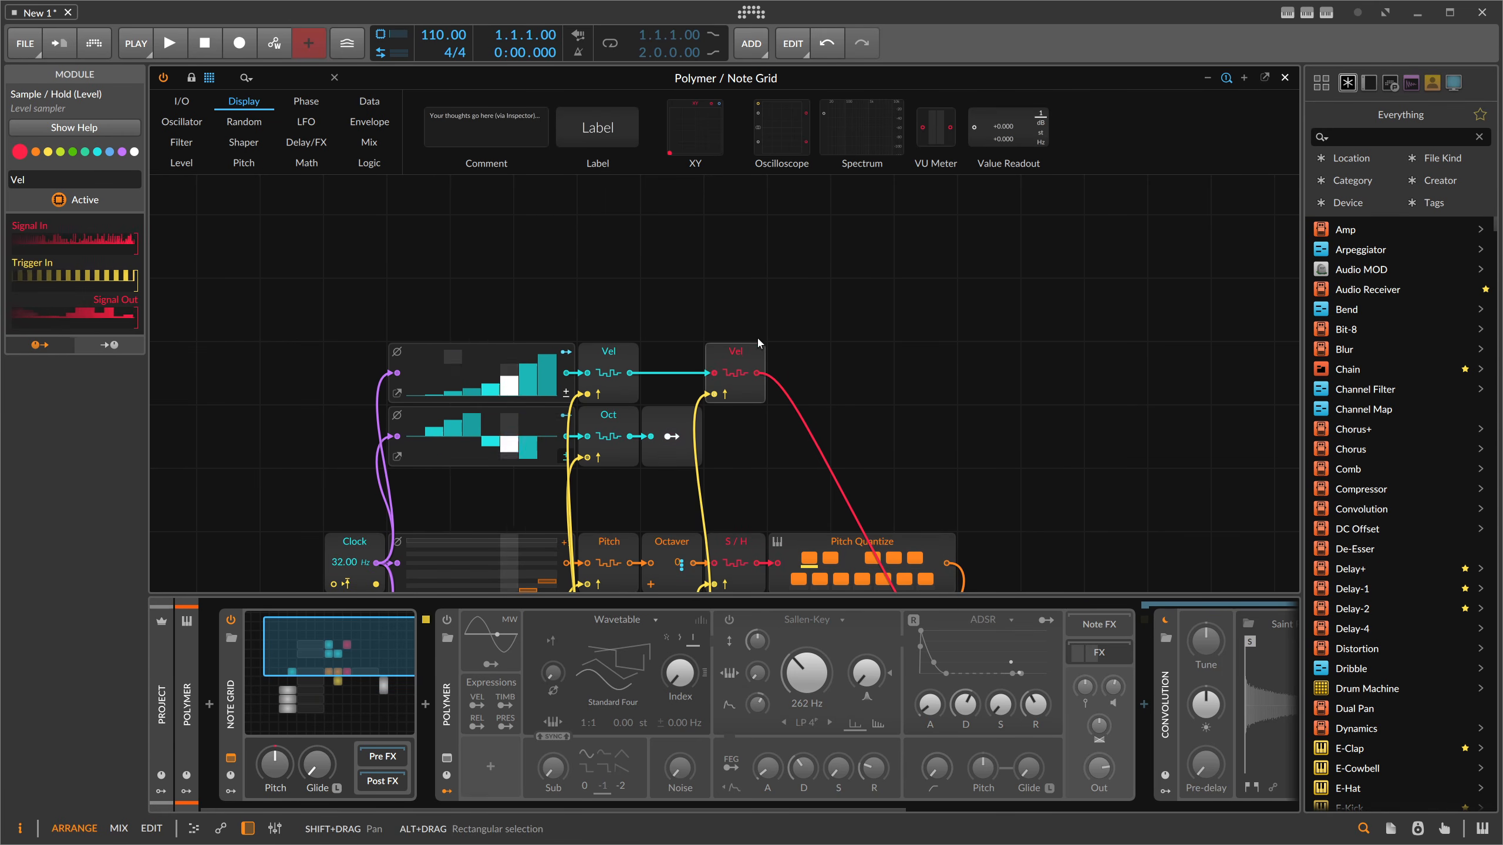
{"action": "left_click_drag", "start_coordinate": [814, 366], "coordinate": [566, 346]}
{"action": "left_click_drag", "start_coordinate": [397, 355], "coordinate": [405, 296]}
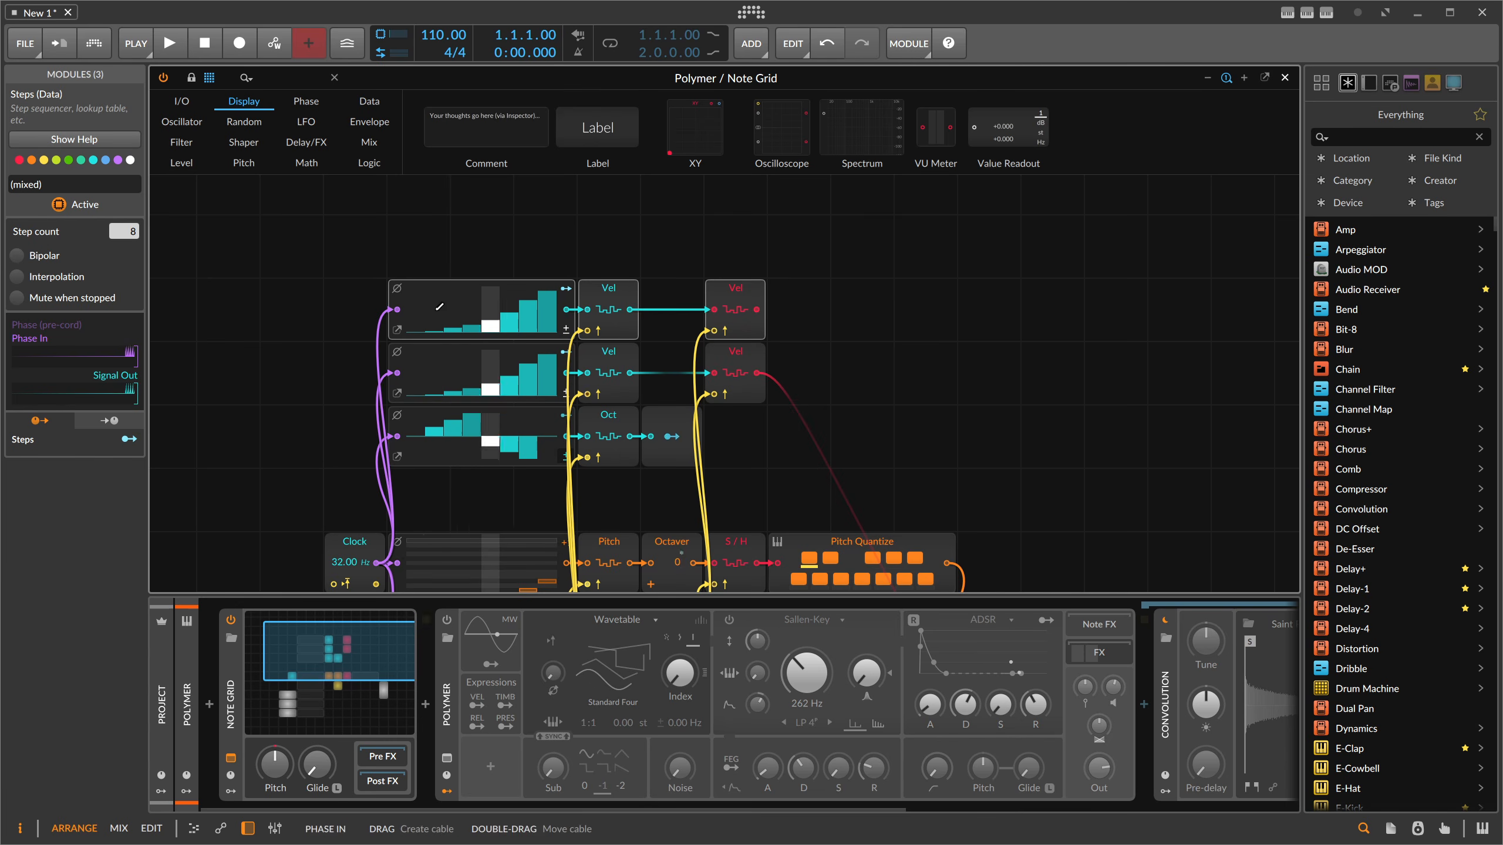
Rename both Sample / Holds in the new upper row "Pressure".
{"action": "left_click", "coordinate": [733, 266]}
{"action": "left_click", "coordinate": [629, 300]}
{"action": "left_click", "coordinate": [105, 181]}
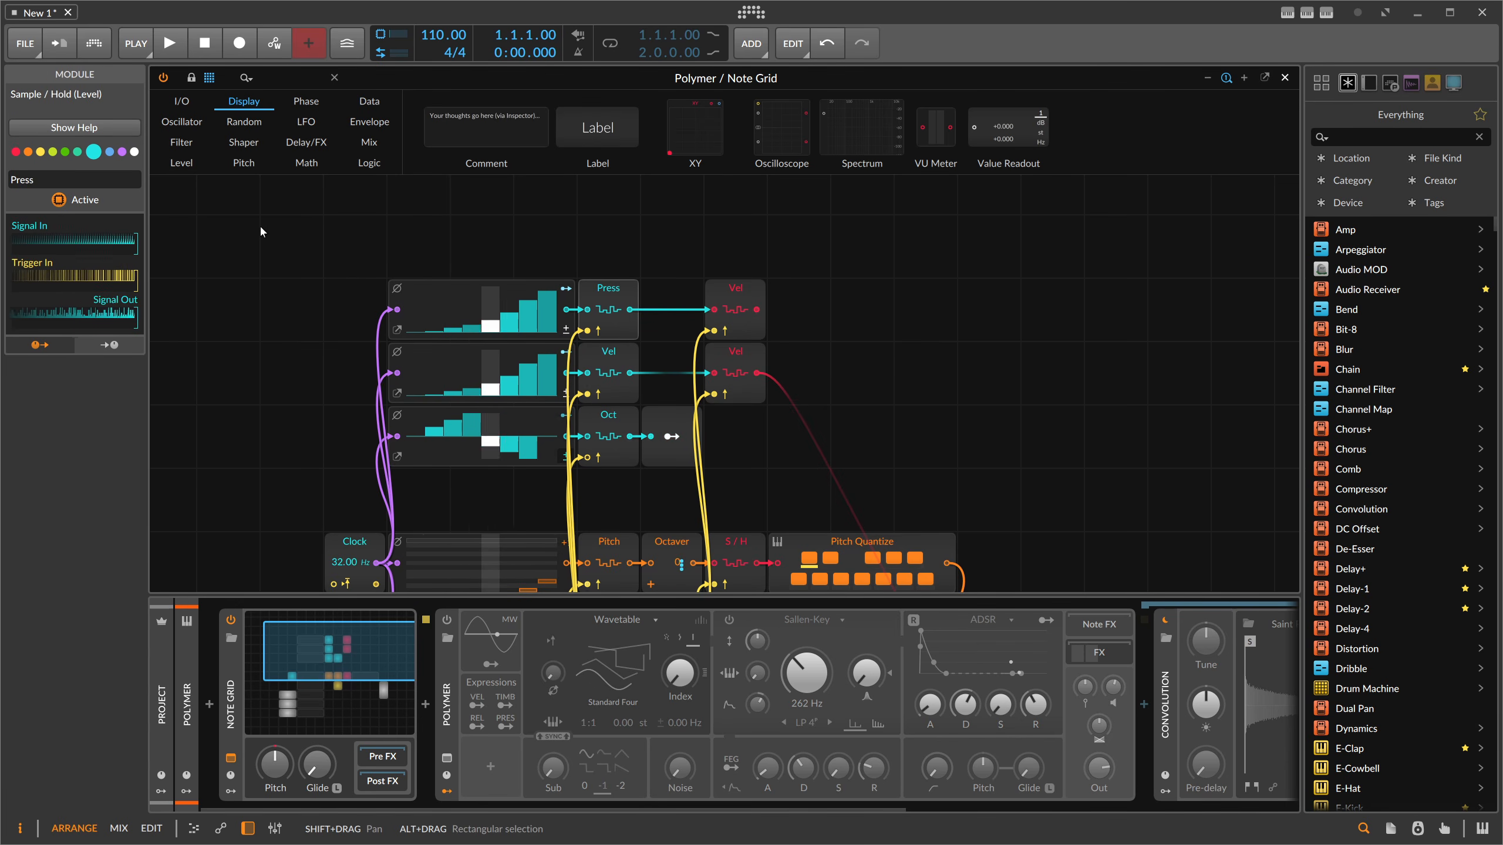
{"action": "type", "text": "Pressure"}
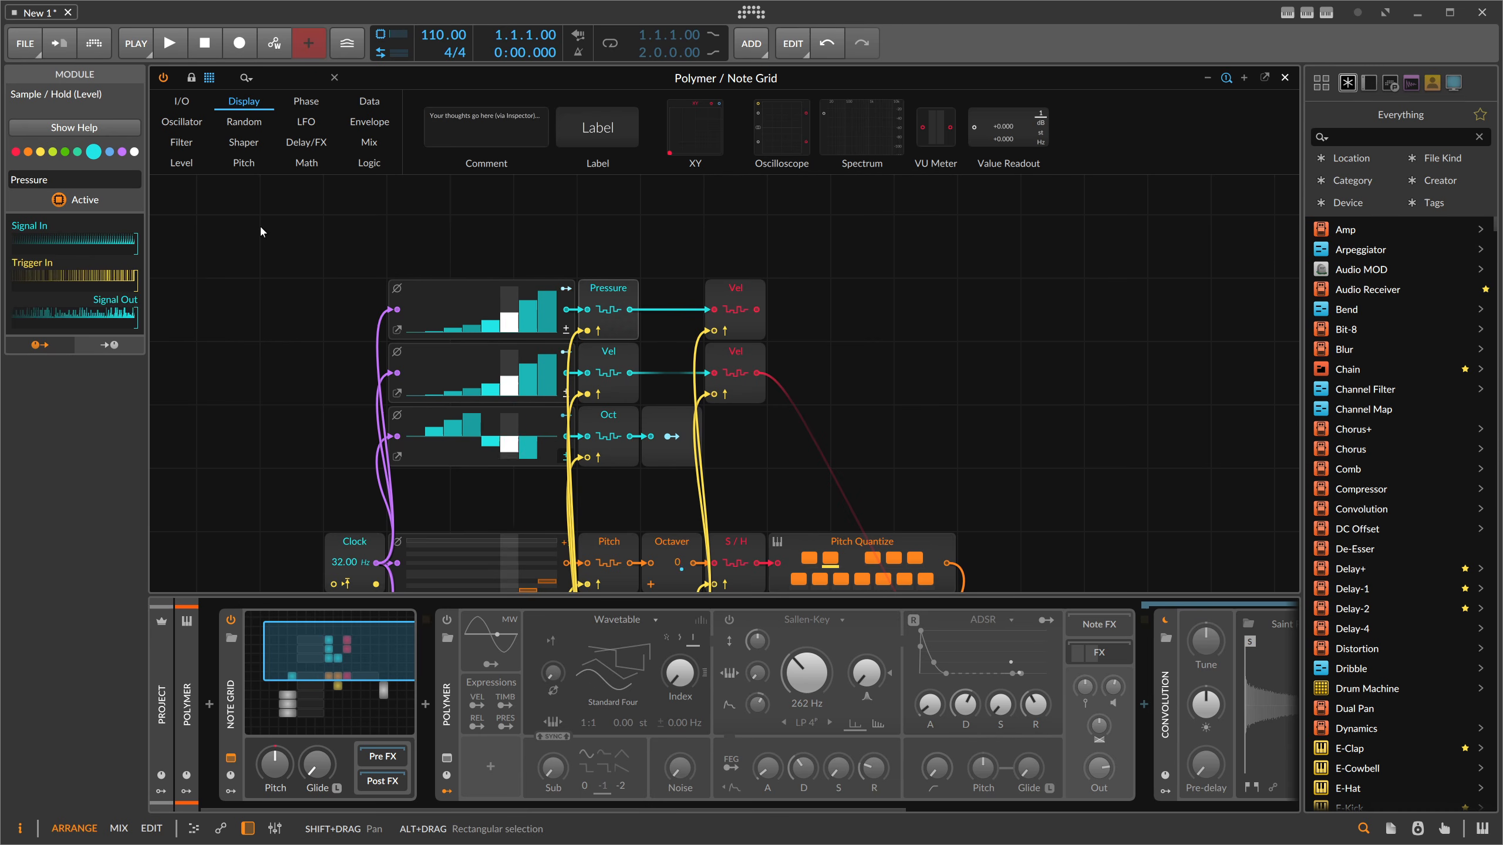
{"action": "left_click", "coordinate": [742, 290]}
{"action": "left_click", "coordinate": [58, 181]}
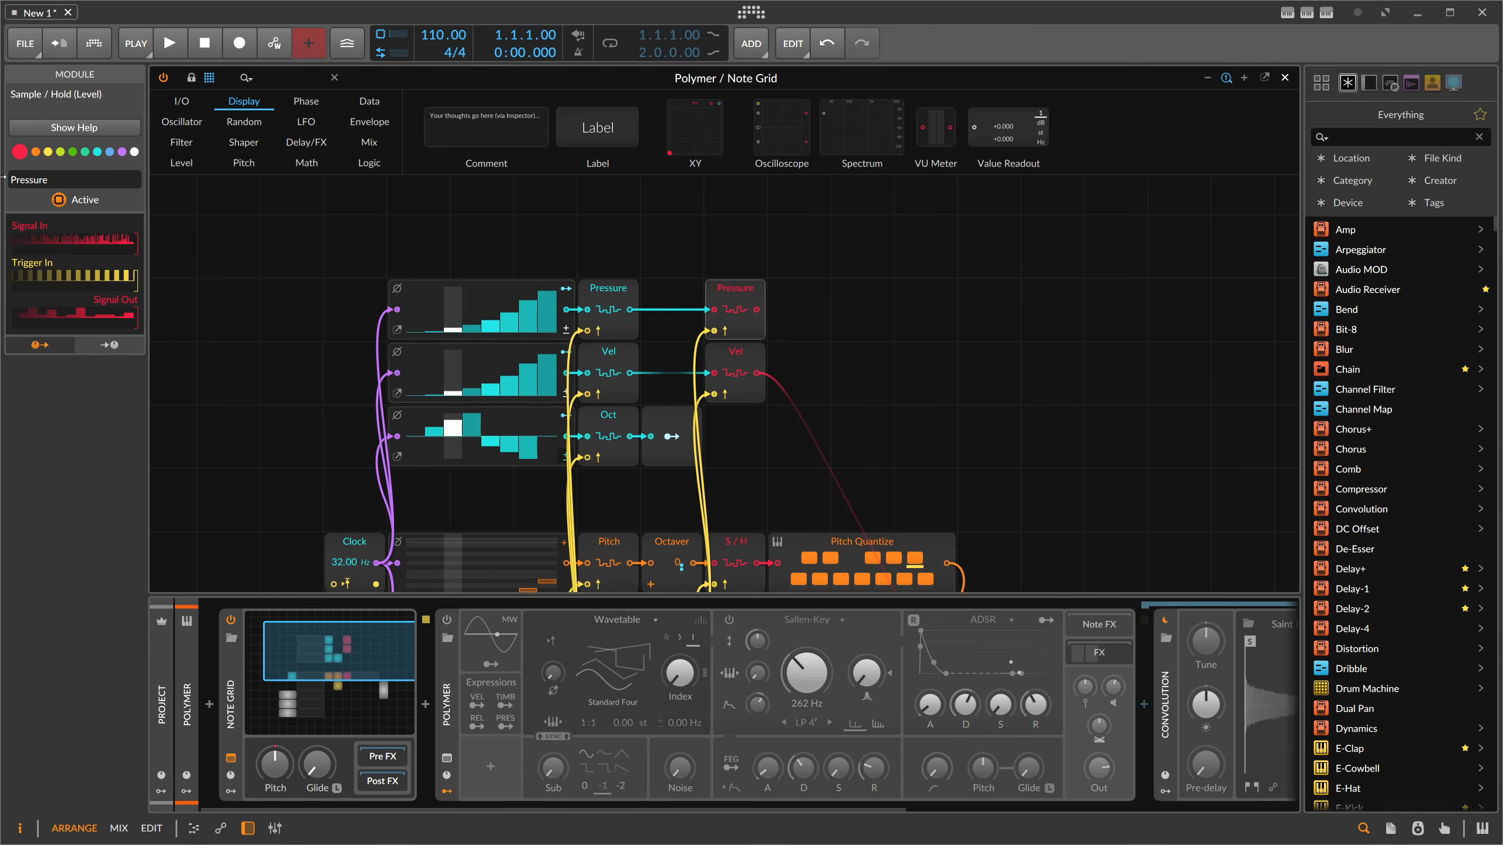
Duplicate the Pressure row above itself and rename both of the copy's Sample / Holds "Timbre".
{"action": "left_click_drag", "start_coordinate": [803, 303], "coordinate": [467, 284]}
{"action": "left_click_drag", "start_coordinate": [600, 292], "coordinate": [625, 248]}
{"action": "left_click", "coordinate": [769, 228]}
{"action": "left_click", "coordinate": [746, 230]}
{"action": "left_click_drag", "start_coordinate": [59, 181], "coordinate": [3, 186]}
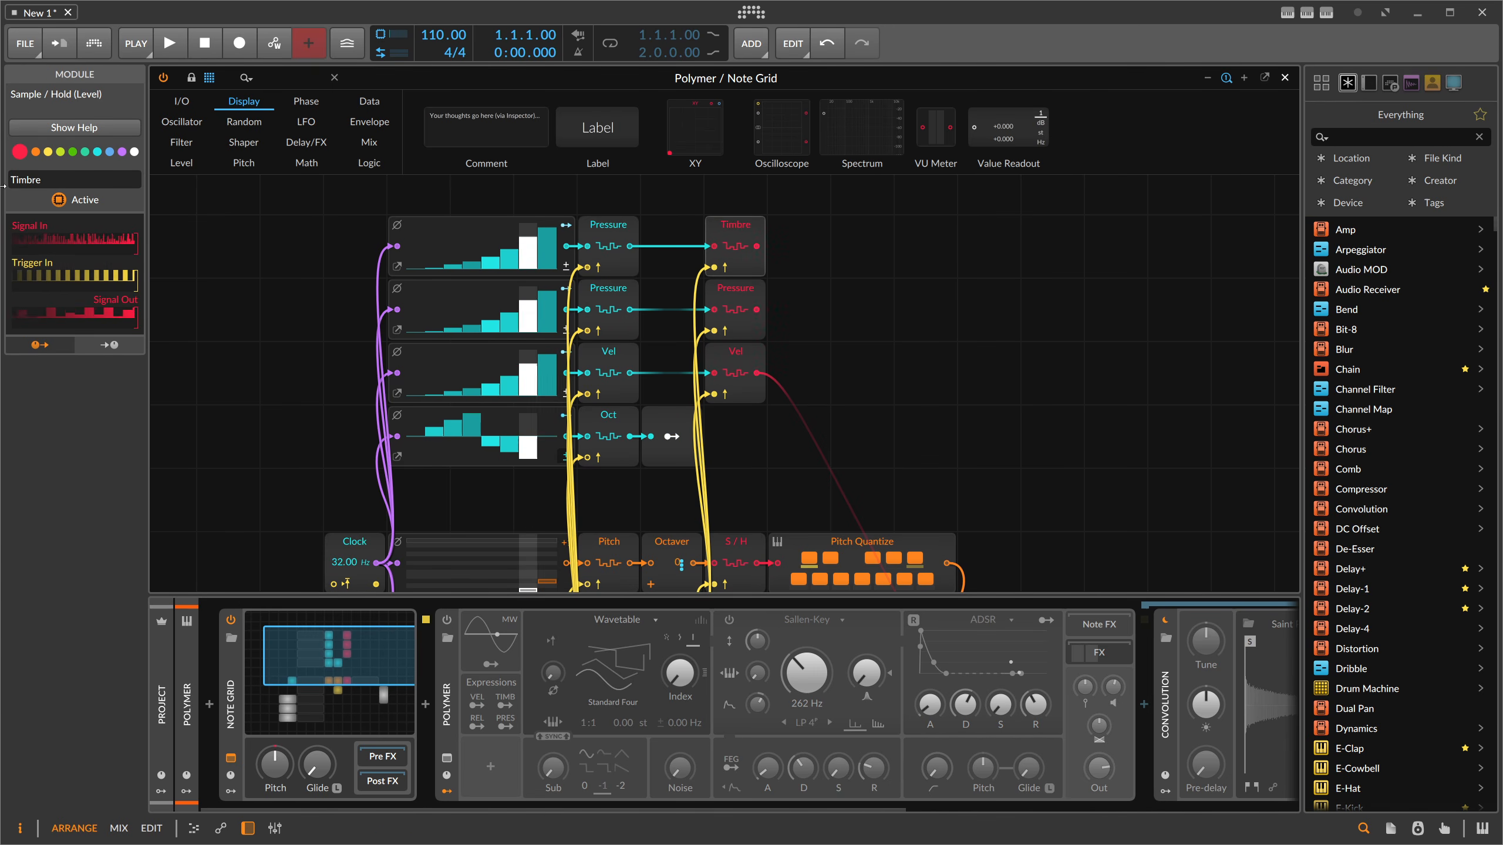
{"action": "left_click", "coordinate": [625, 223]}
{"action": "left_click_drag", "start_coordinate": [81, 181], "coordinate": [7, 186]}
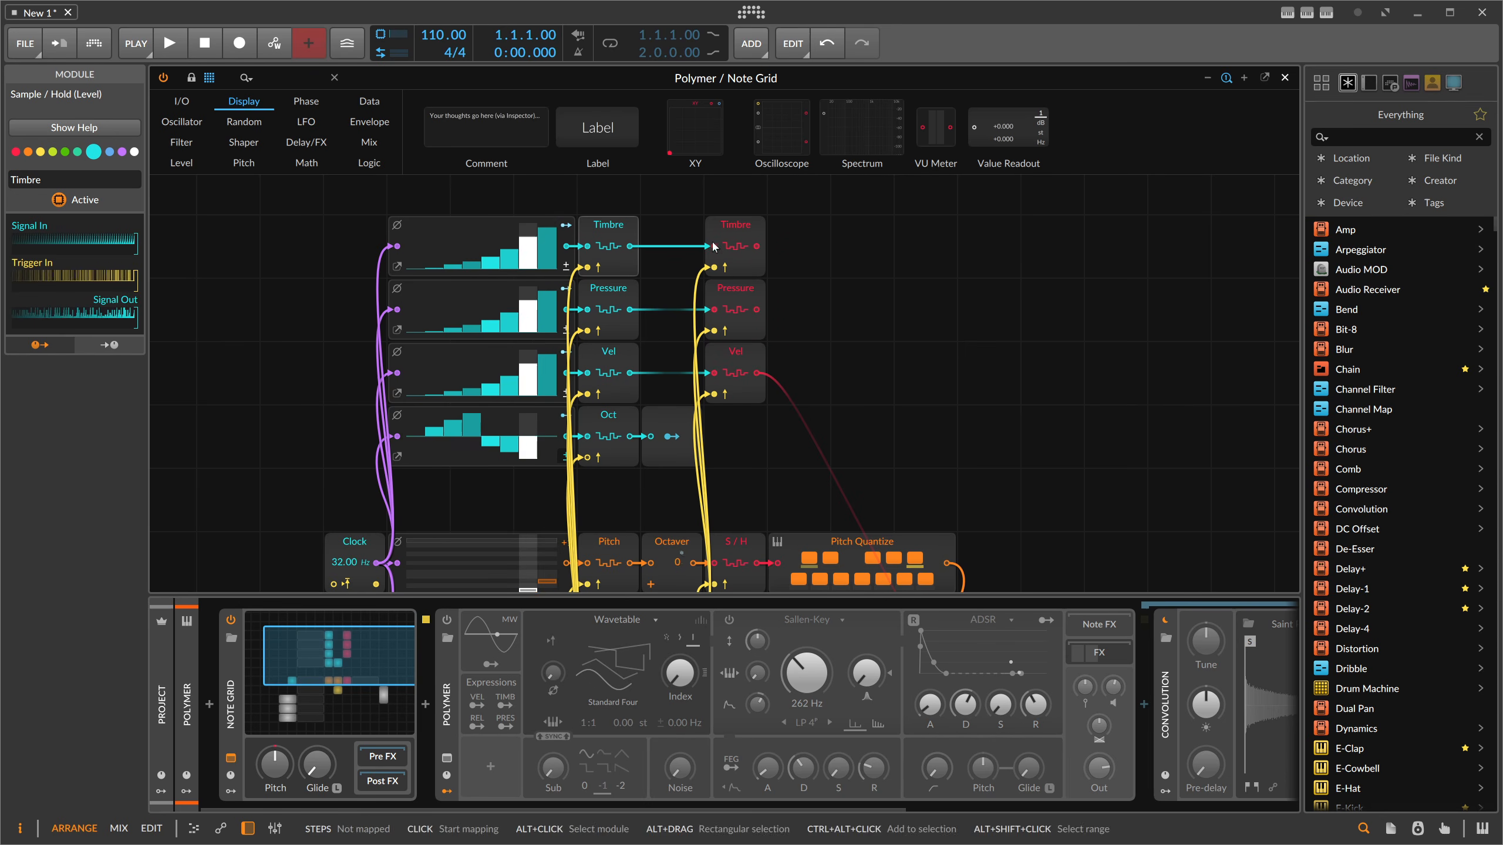
Connect the red Pressure and Timbre Sample / Hold outputs to the note output's pressure and timbre inputs.
{"action": "scroll", "coordinate": [784, 254], "scroll_direction": "down", "scroll_amount": 2}
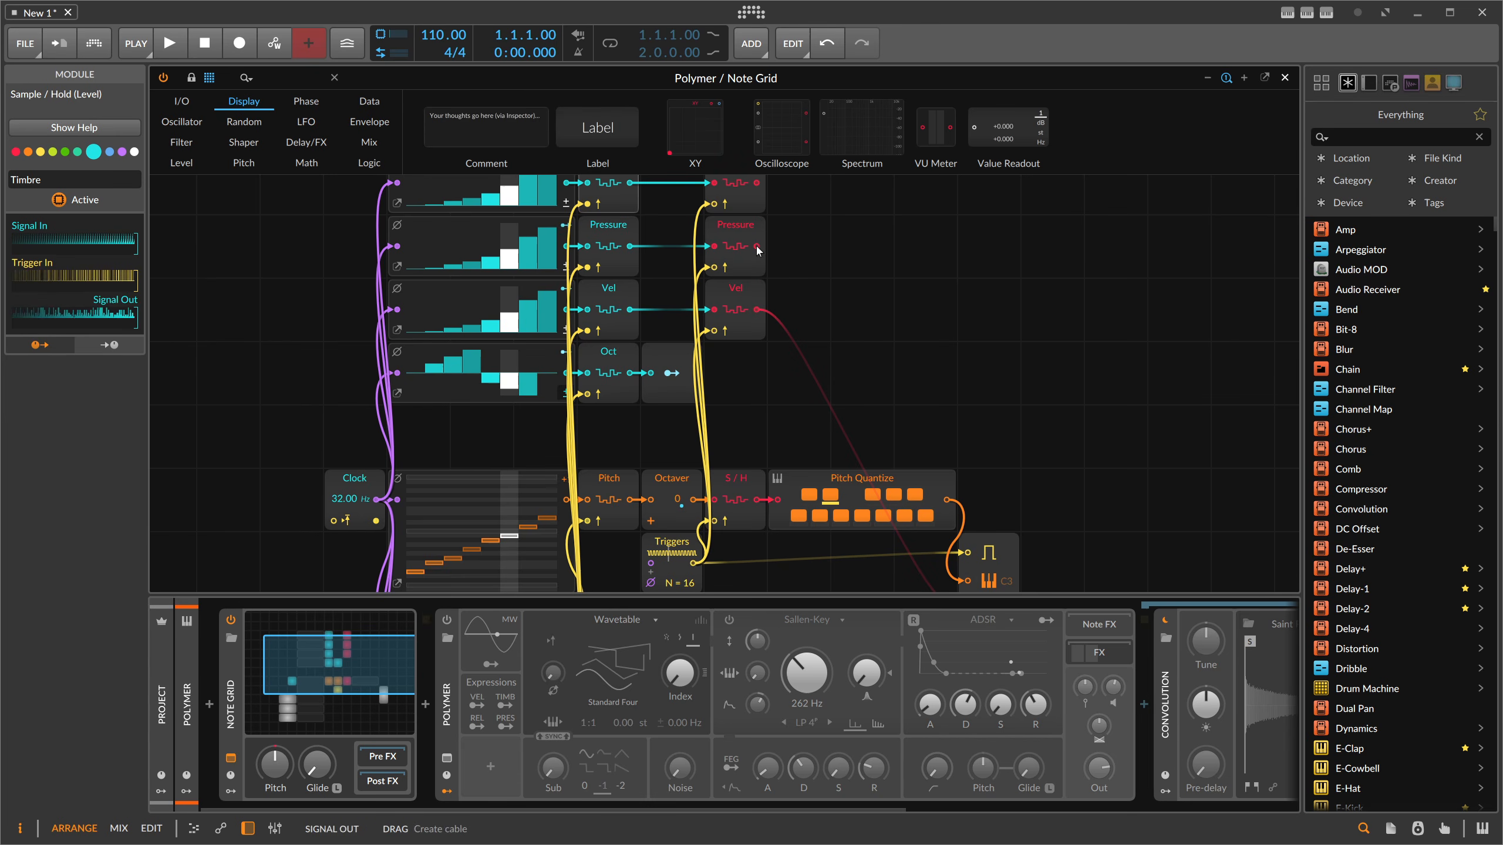
{"action": "left_click_drag", "start_coordinate": [886, 551], "coordinate": [921, 471]}
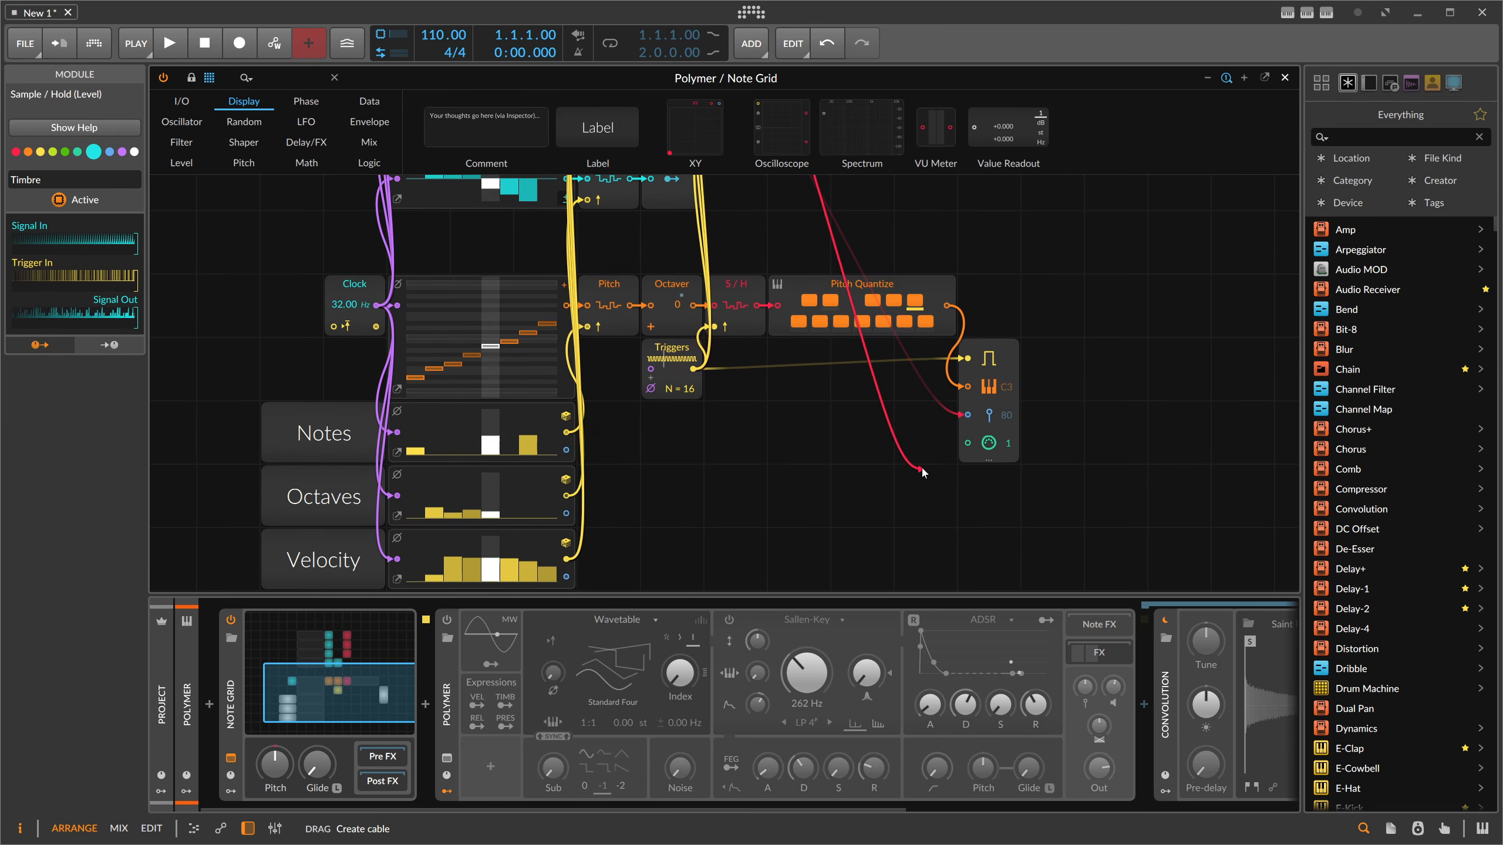
{"action": "scroll", "coordinate": [858, 326], "scroll_direction": "up", "scroll_amount": 6}
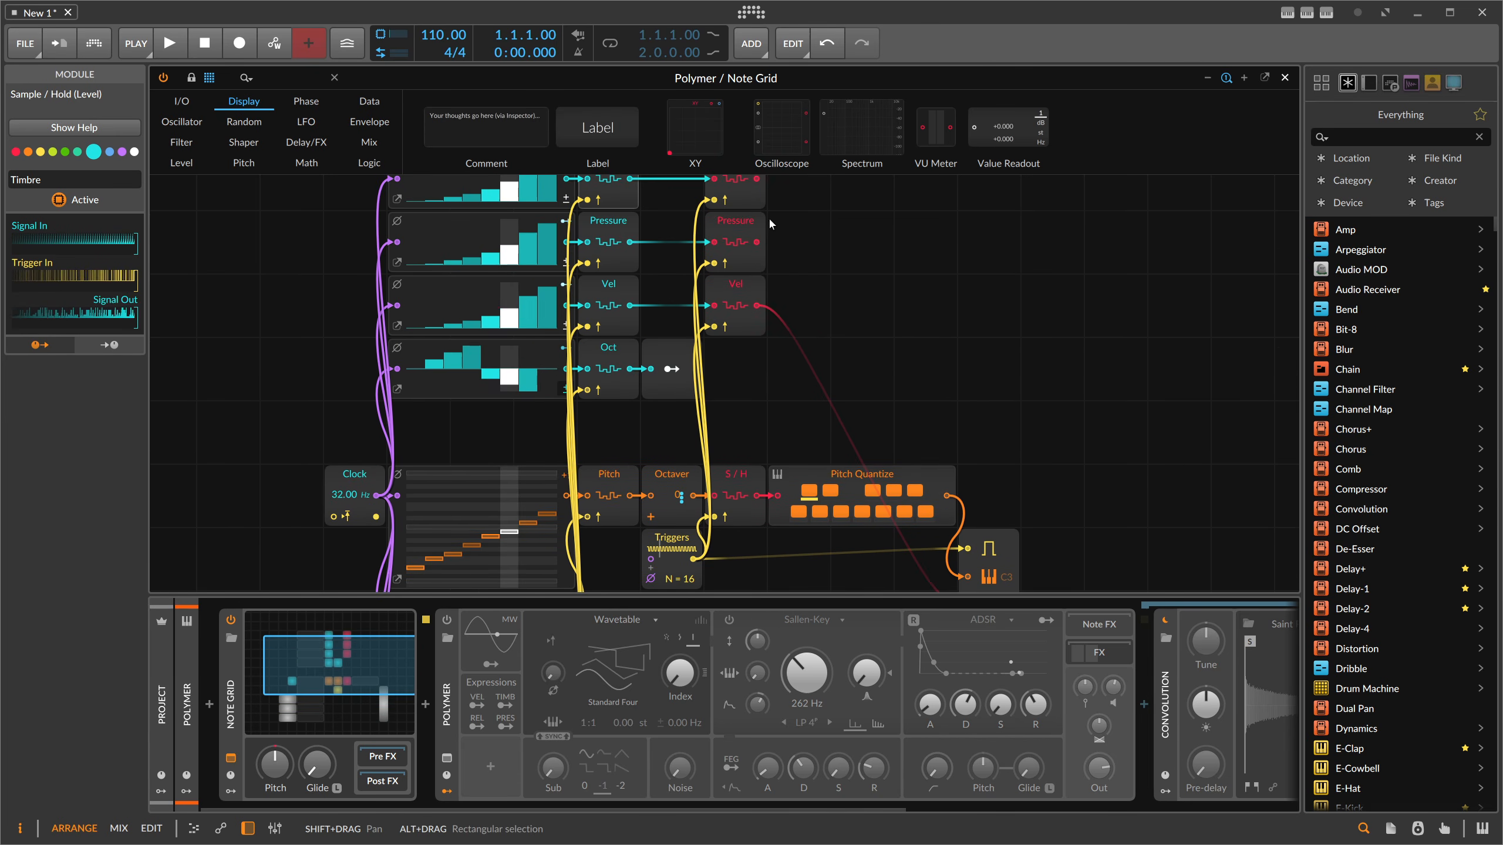
{"action": "left_click_drag", "start_coordinate": [757, 241], "coordinate": [966, 518]}
{"action": "scroll", "coordinate": [967, 518], "scroll_direction": "up", "scroll_amount": 6}
{"action": "left_click_drag", "start_coordinate": [757, 370], "coordinate": [966, 246]}
{"action": "scroll", "coordinate": [982, 278], "scroll_direction": "up", "scroll_amount": 2}
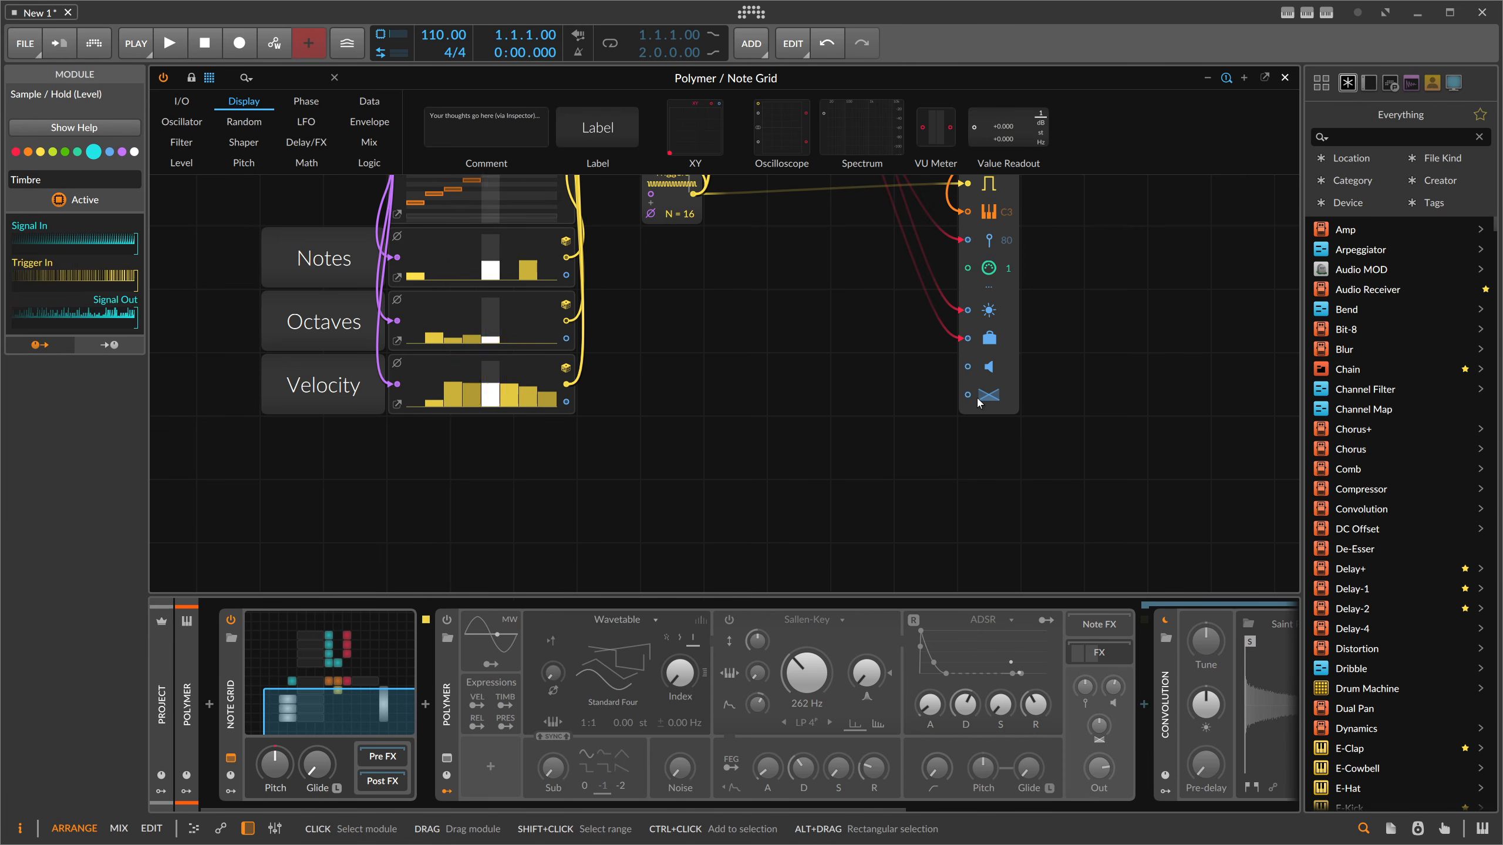
Move the Note Out module up beside the Timbre, Pressure and Vel rows.
{"action": "scroll", "coordinate": [977, 400], "scroll_direction": "up", "scroll_amount": 6}
{"action": "left_click_drag", "start_coordinate": [977, 400], "coordinate": [1002, 206]}
{"action": "scroll", "coordinate": [1017, 296], "scroll_direction": "up", "scroll_amount": 6}
{"action": "left_click_drag", "start_coordinate": [999, 384], "coordinate": [996, 207]}
{"action": "scroll", "coordinate": [994, 260], "scroll_direction": "up", "scroll_amount": 2}
{"action": "scroll", "coordinate": [951, 403], "scroll_direction": "down", "scroll_amount": 4}
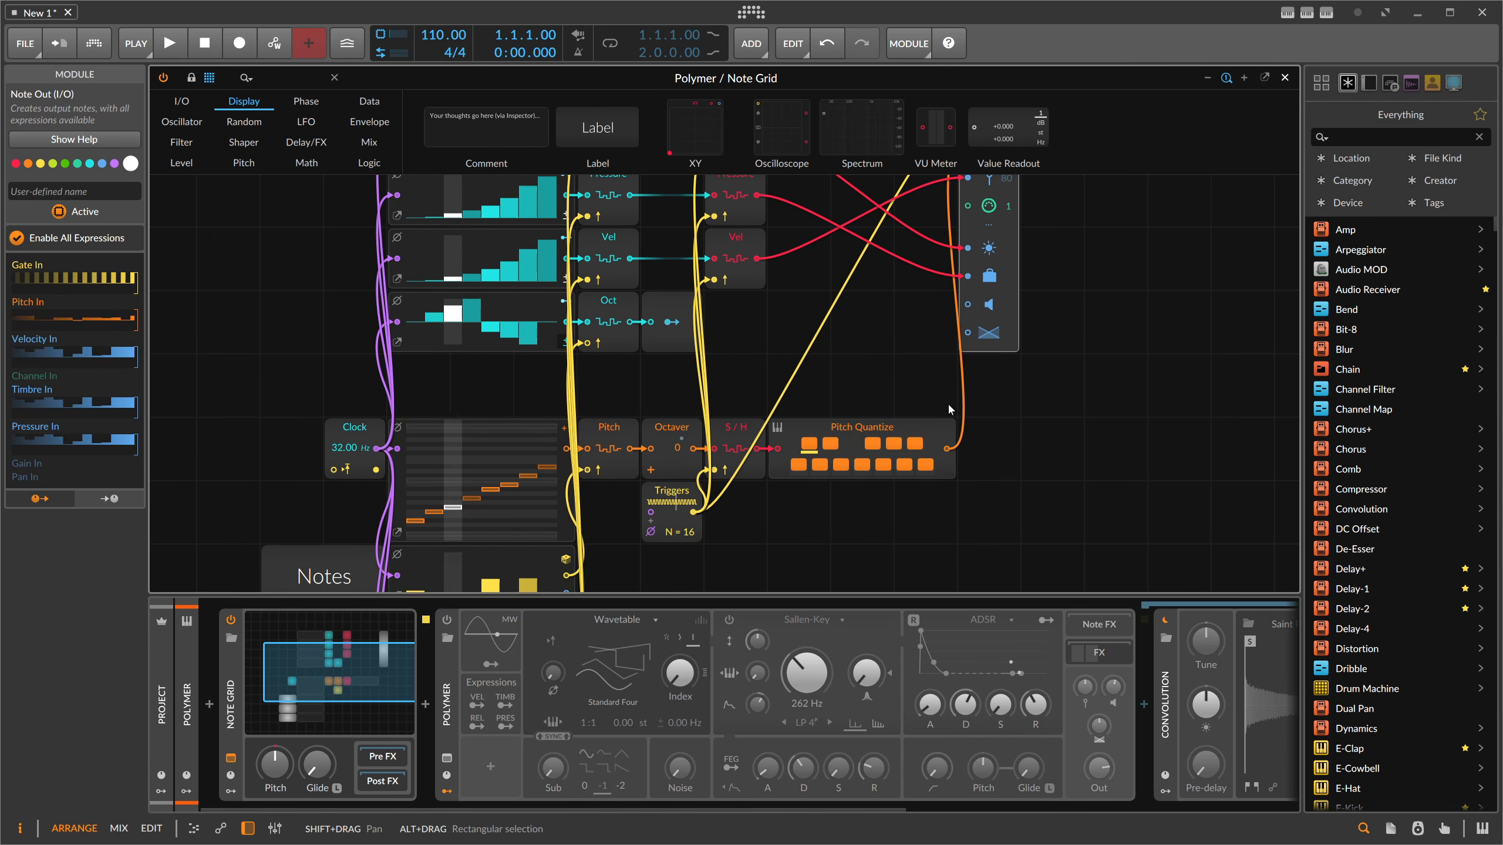
{"action": "scroll", "coordinate": [757, 343], "scroll_direction": "down", "scroll_amount": 2}
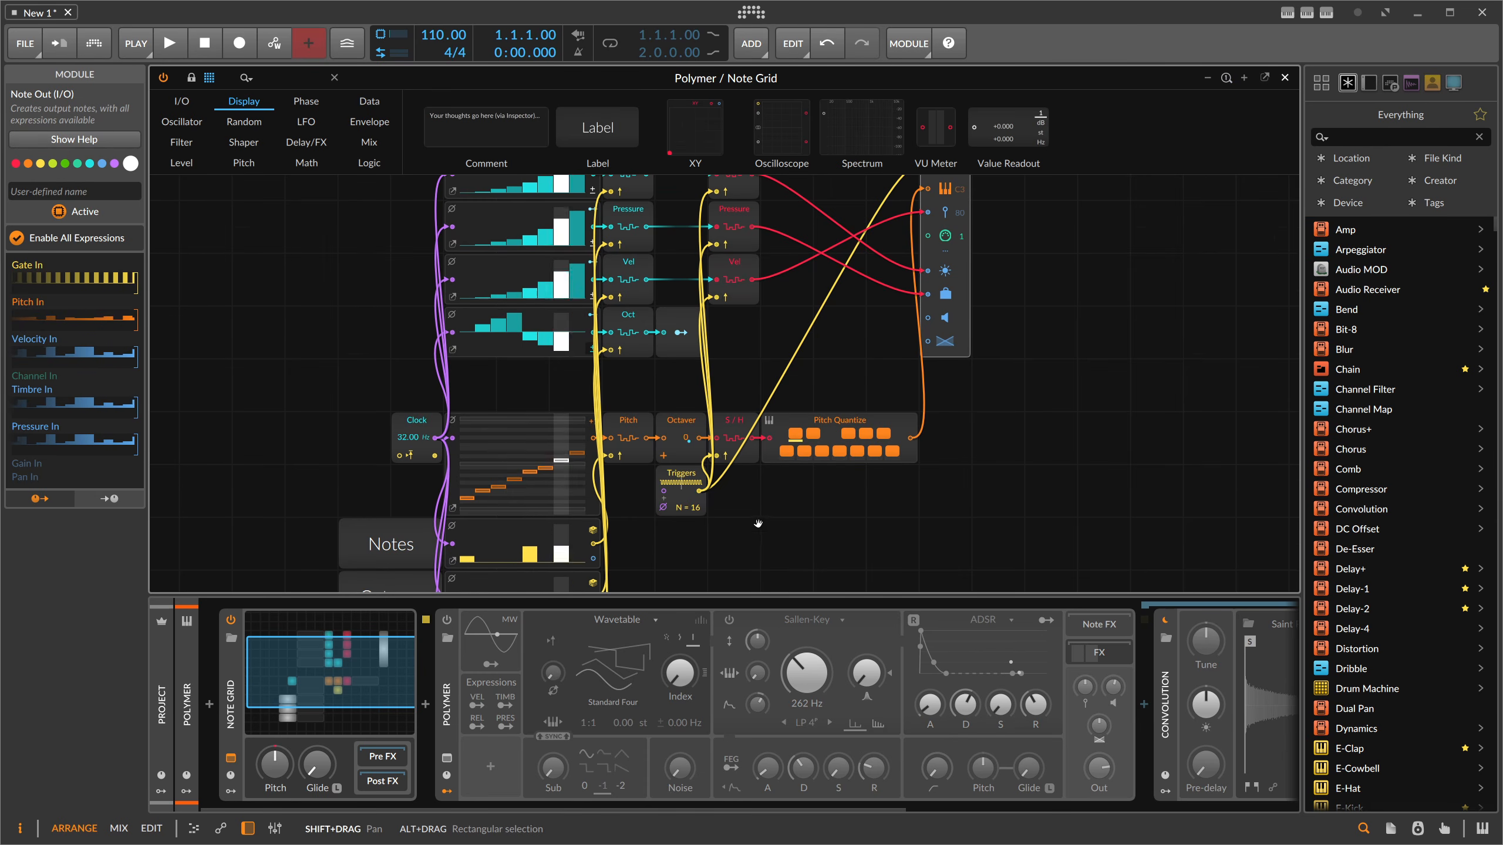
Duplicate the Velocity label and its probability sequencer twice below, and rename the first copy's label "Pressure".
{"action": "scroll", "coordinate": [758, 524], "scroll_direction": "down", "scroll_amount": 6}
{"action": "left_click_drag", "start_coordinate": [648, 485], "coordinate": [374, 538]}
{"action": "left_click", "coordinate": [379, 500]}
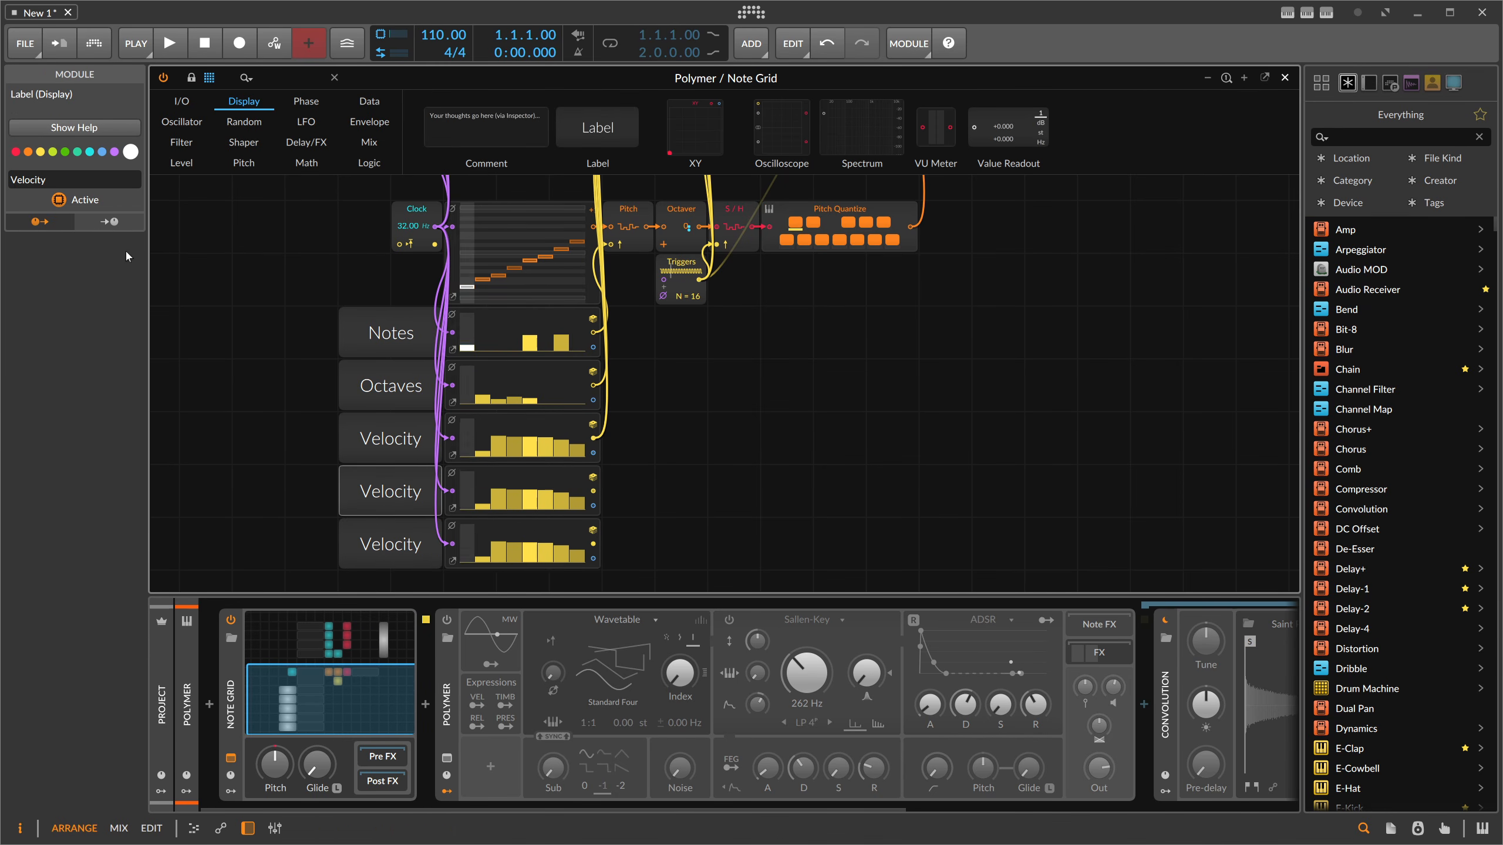
{"action": "left_click_drag", "start_coordinate": [71, 179], "coordinate": [3, 172]}
{"action": "type", "text": "Pressure"}
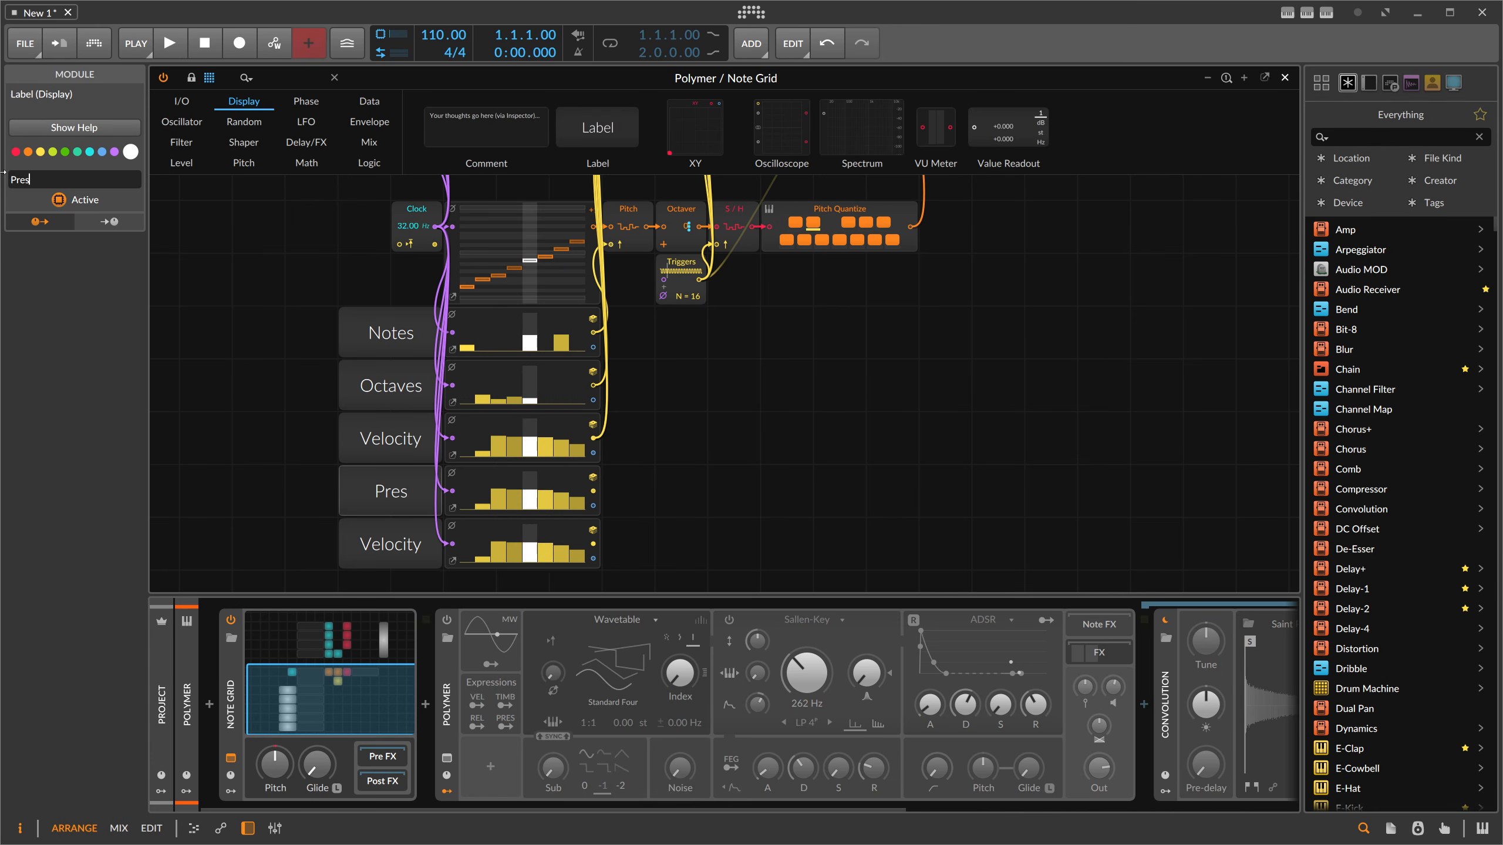
{"action": "key", "text": "Return"}
Rename the lowest Velocity label "Timbre".
{"action": "left_click", "coordinate": [374, 538]}
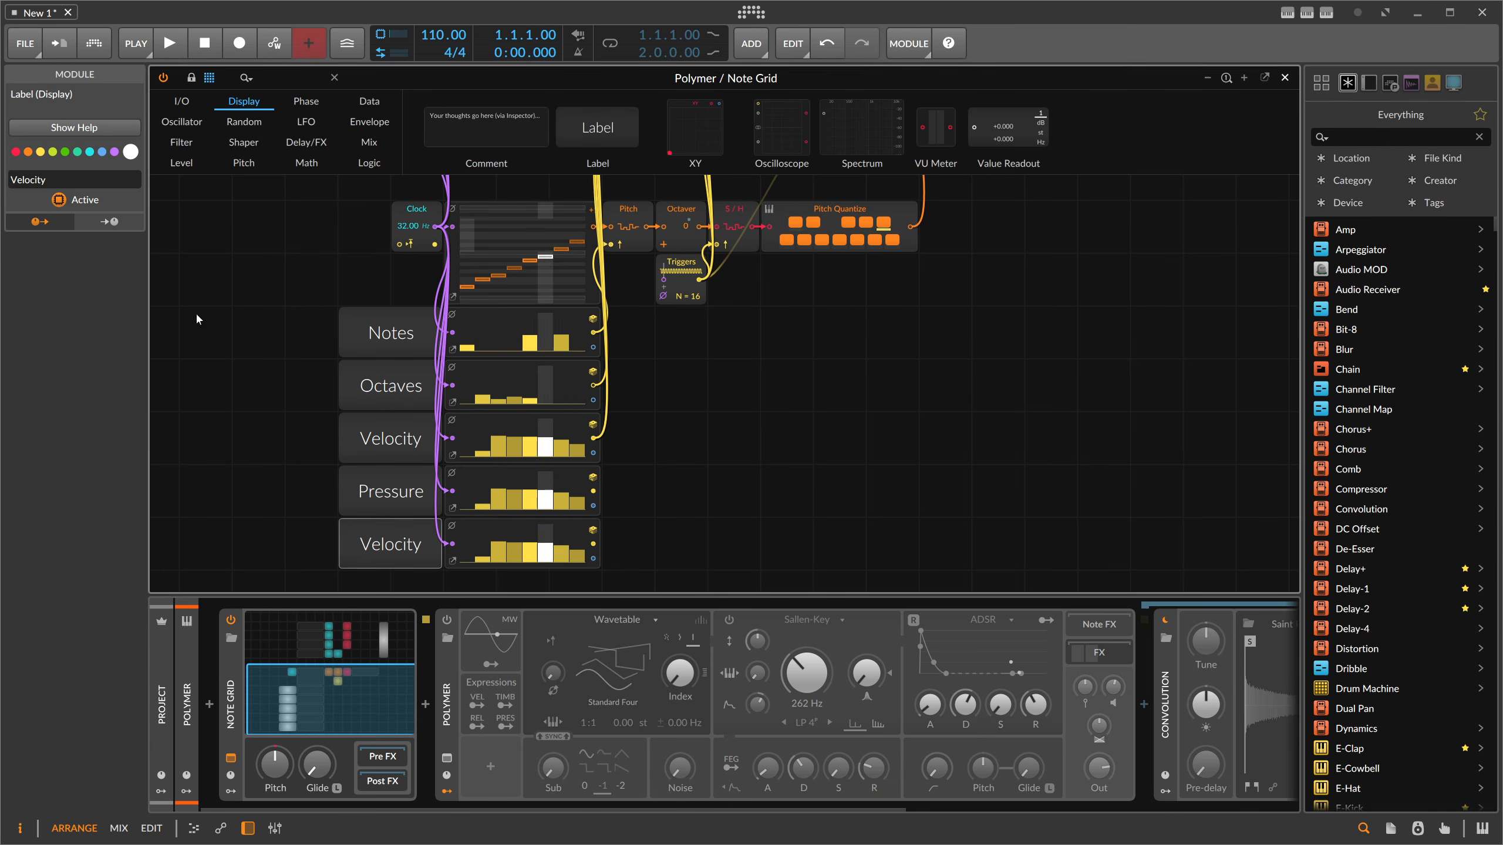
{"action": "left_click_drag", "start_coordinate": [70, 180], "coordinate": [3, 166]}
{"action": "type", "text": "Timbre"}
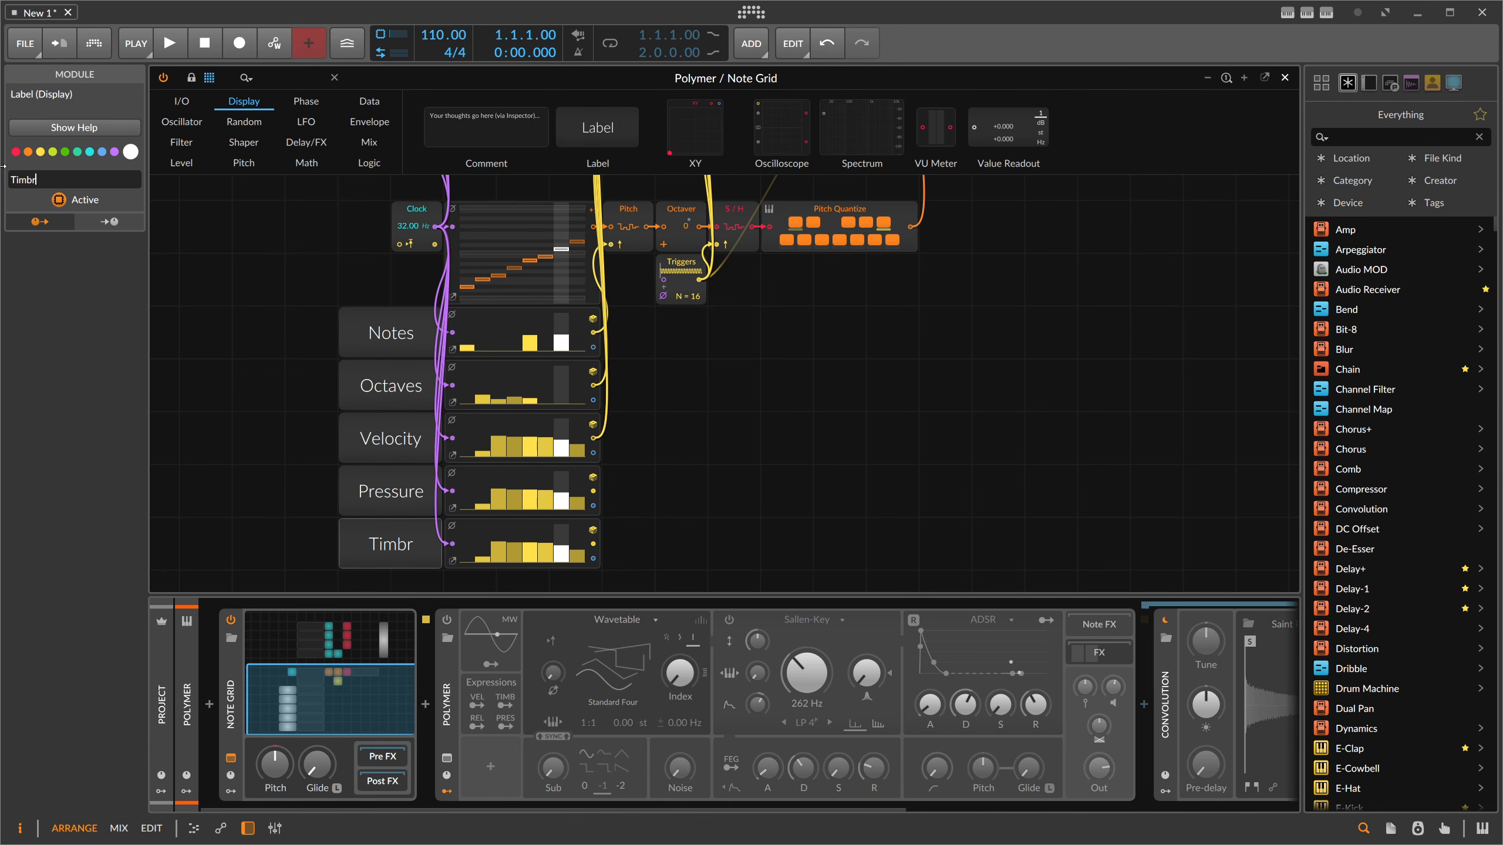
{"action": "key", "text": "Return"}
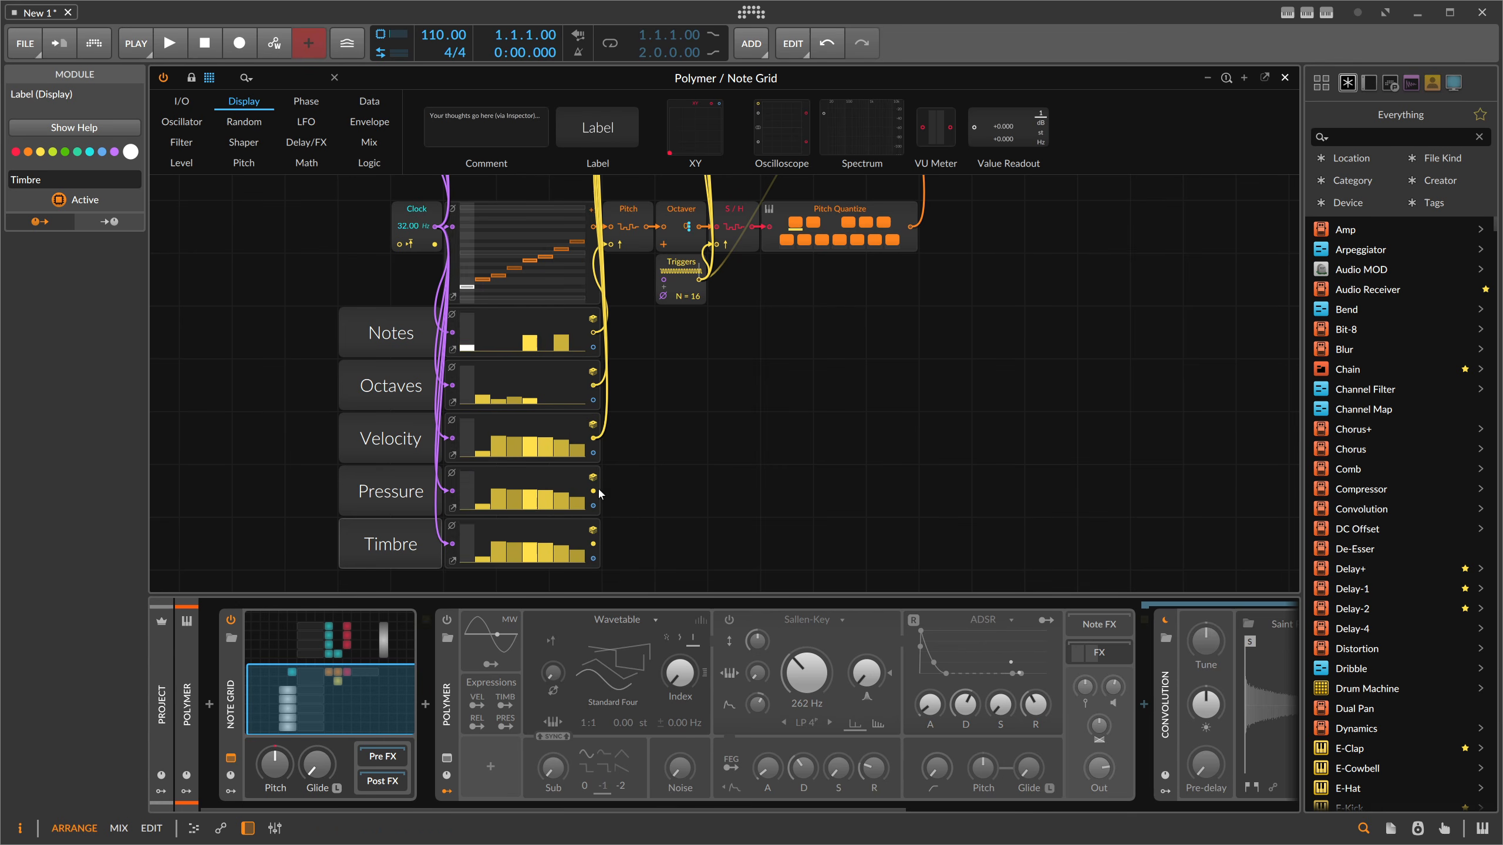
Connect the Pressure and Timbre probability trigger outputs to the trigger inputs of the matching teal Sample / Holds.
{"action": "left_click_drag", "start_coordinate": [593, 491], "coordinate": [619, 335]}
{"action": "scroll", "coordinate": [639, 376], "scroll_direction": "down", "scroll_amount": 5}
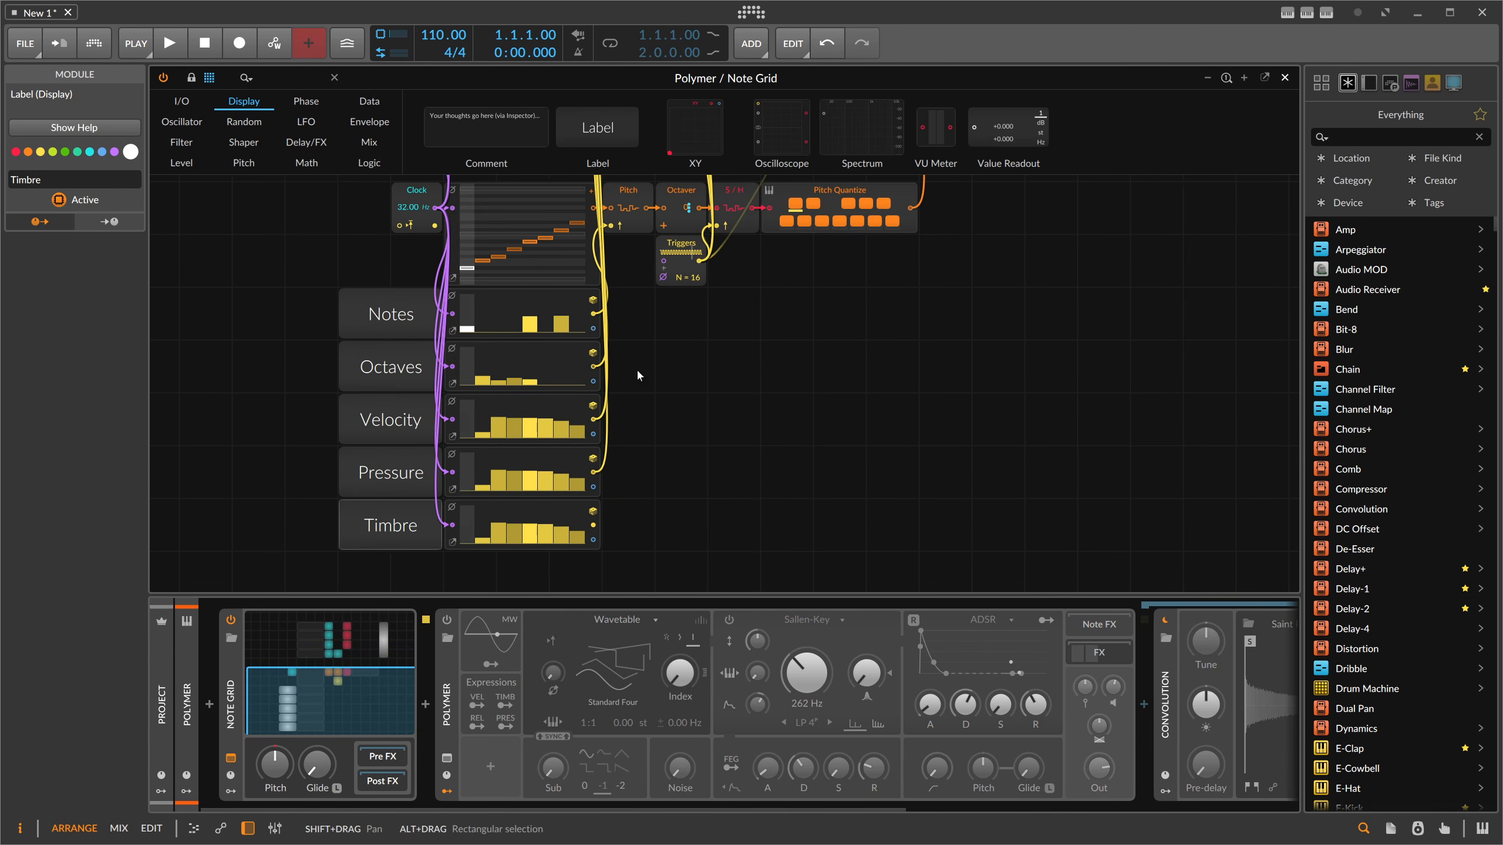
{"action": "scroll", "coordinate": [639, 373], "scroll_direction": "up", "scroll_amount": 8}
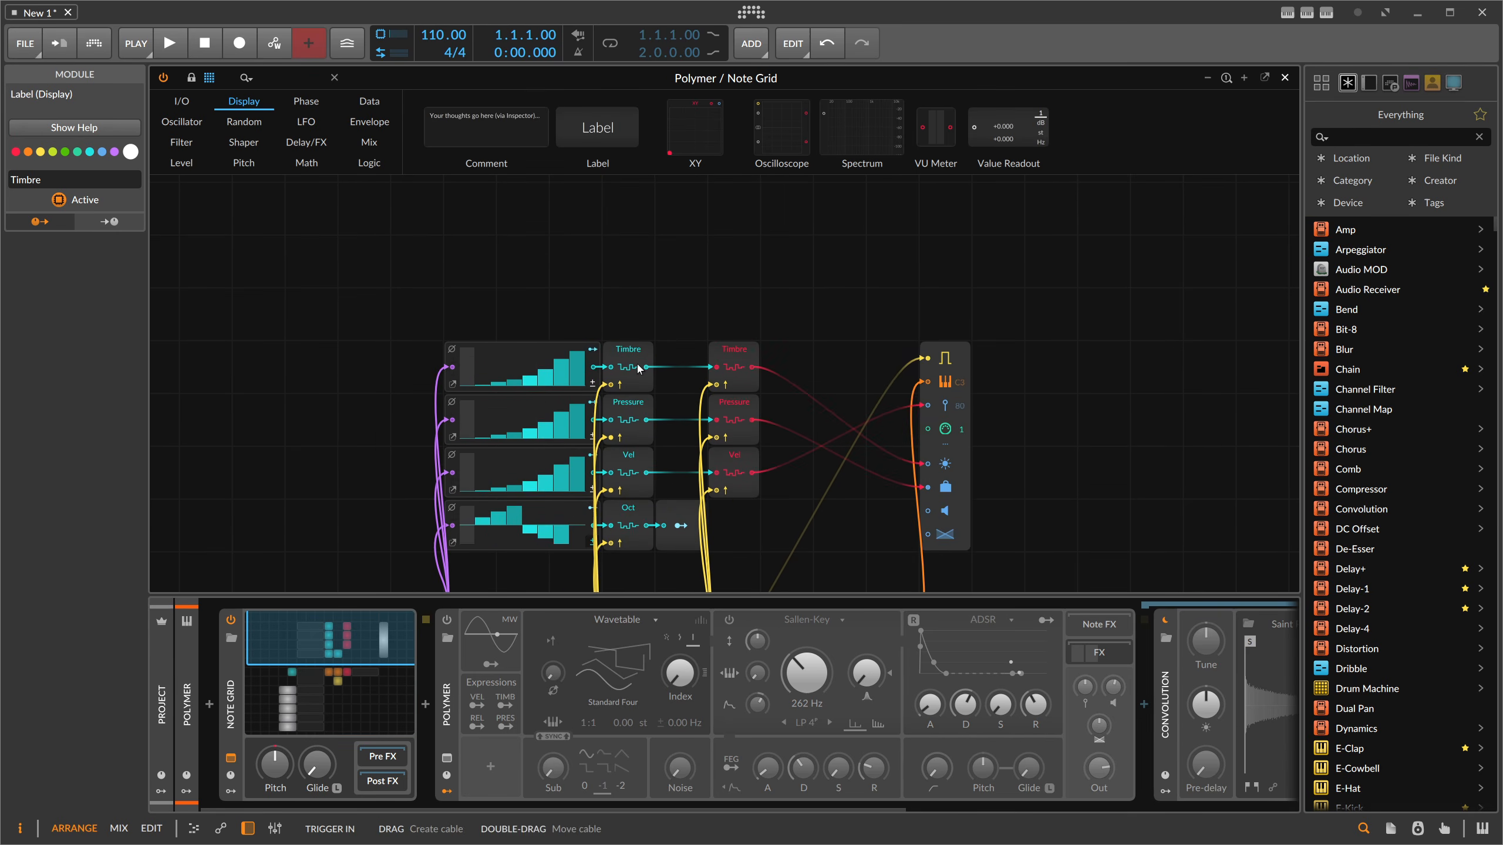
{"action": "scroll", "coordinate": [639, 368], "scroll_direction": "down", "scroll_amount": 8}
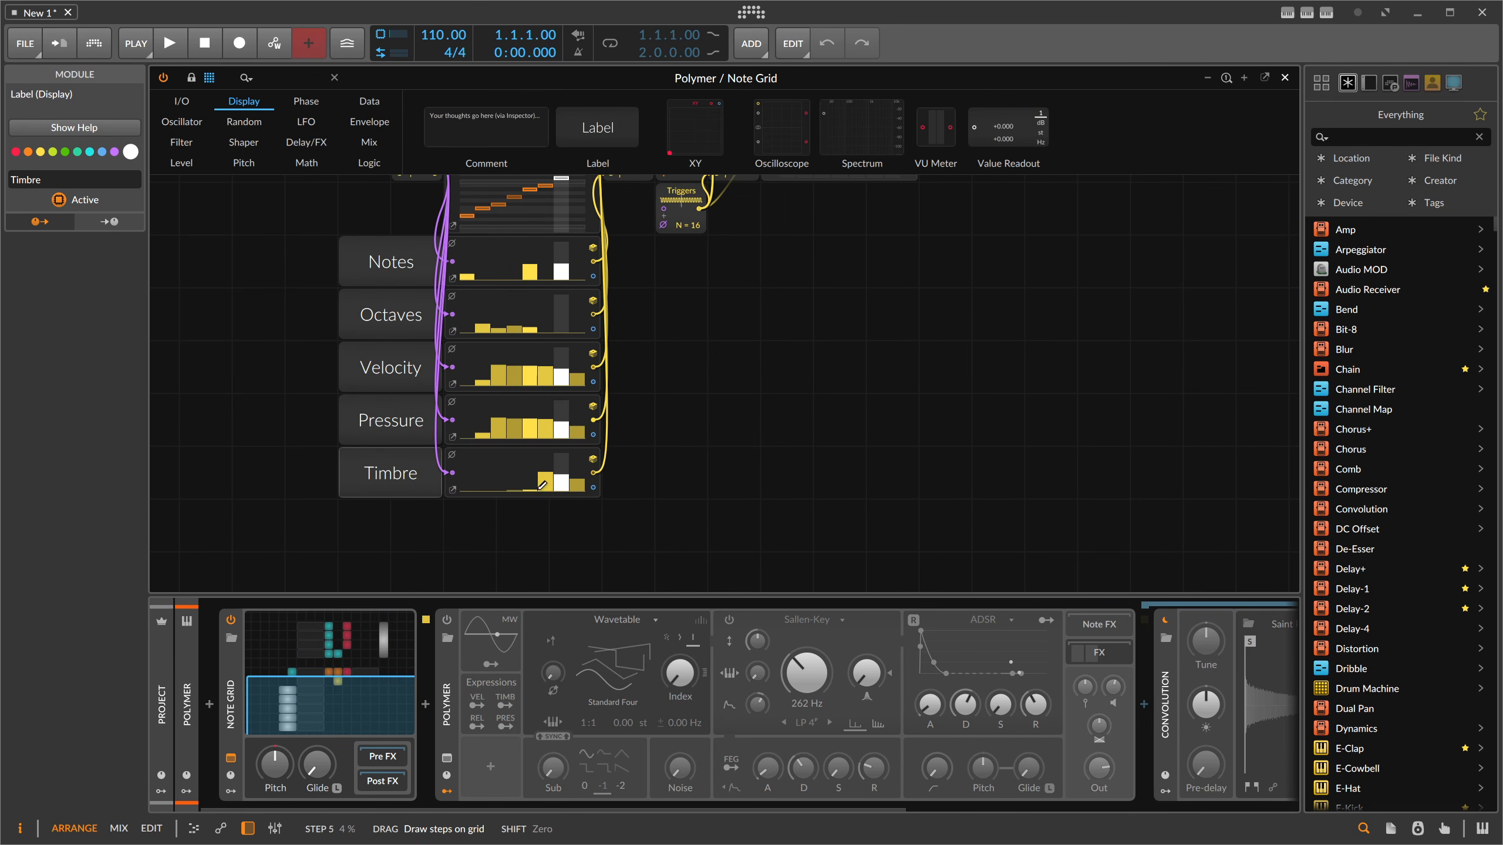
Clear all Pressure and Timbre probability steps to 0%.
{"action": "left_click_drag", "start_coordinate": [533, 427], "coordinate": [506, 448]}
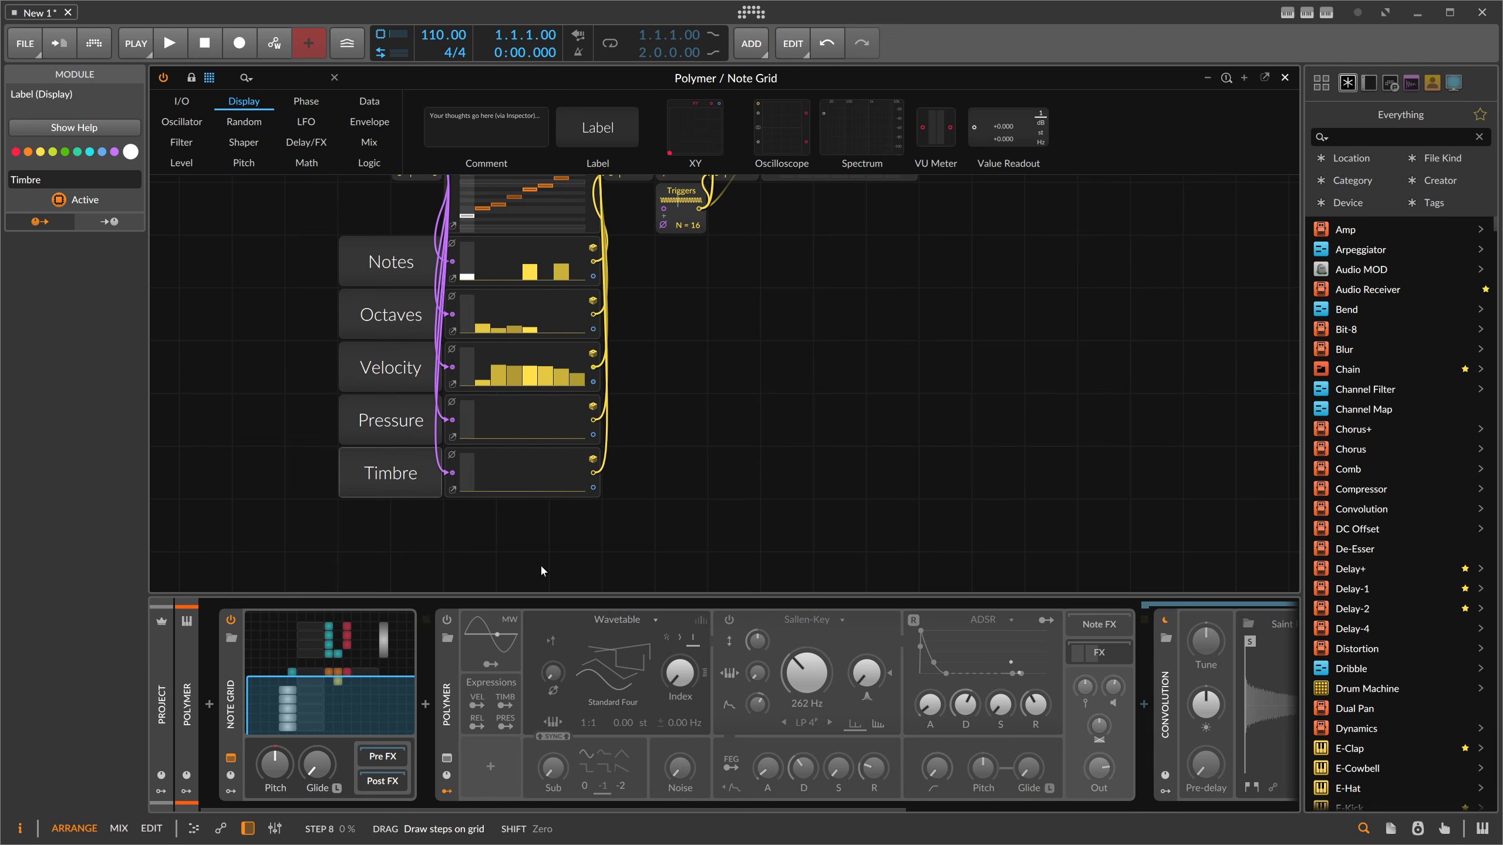
{"action": "left_click_drag", "start_coordinate": [542, 570], "coordinate": [520, 597]}
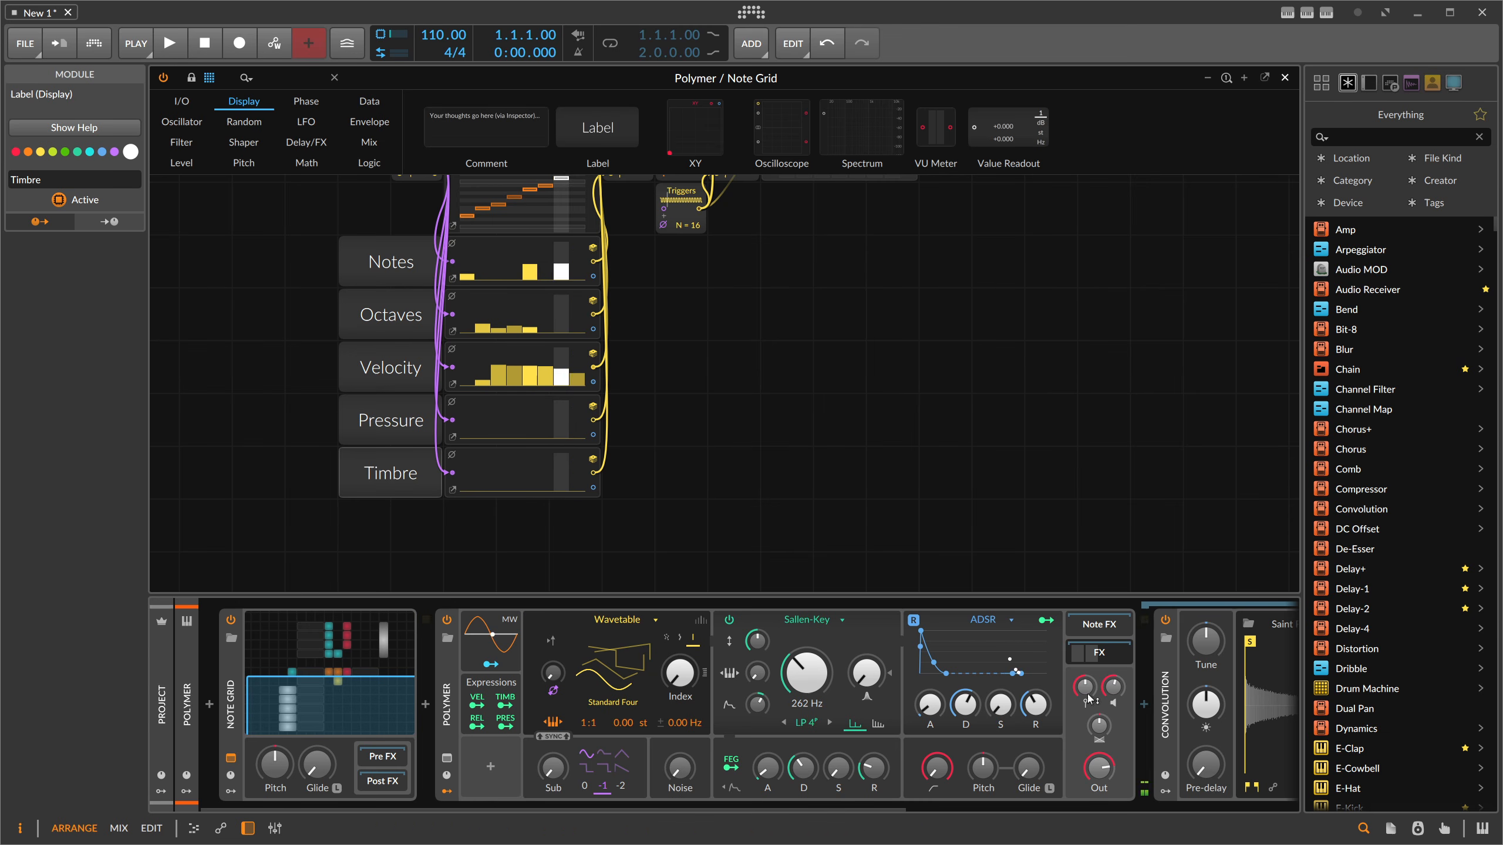
Map Polymer's Pressure expression to the wavetable Index.
{"action": "left_click_drag", "start_coordinate": [1088, 698], "coordinate": [1087, 691]}
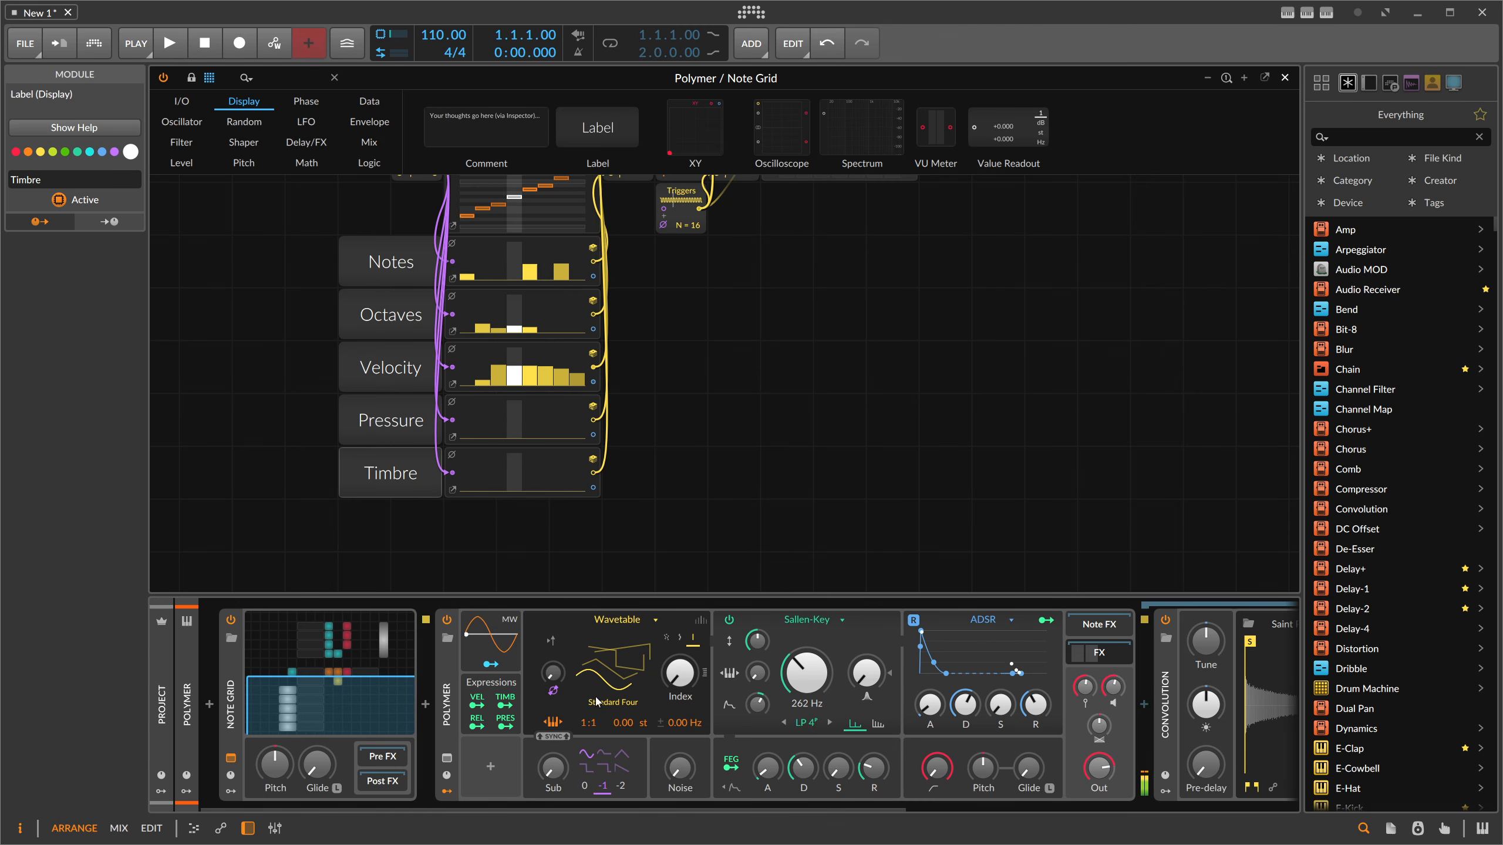
{"action": "left_click", "coordinate": [512, 727]}
{"action": "left_click", "coordinate": [508, 725]}
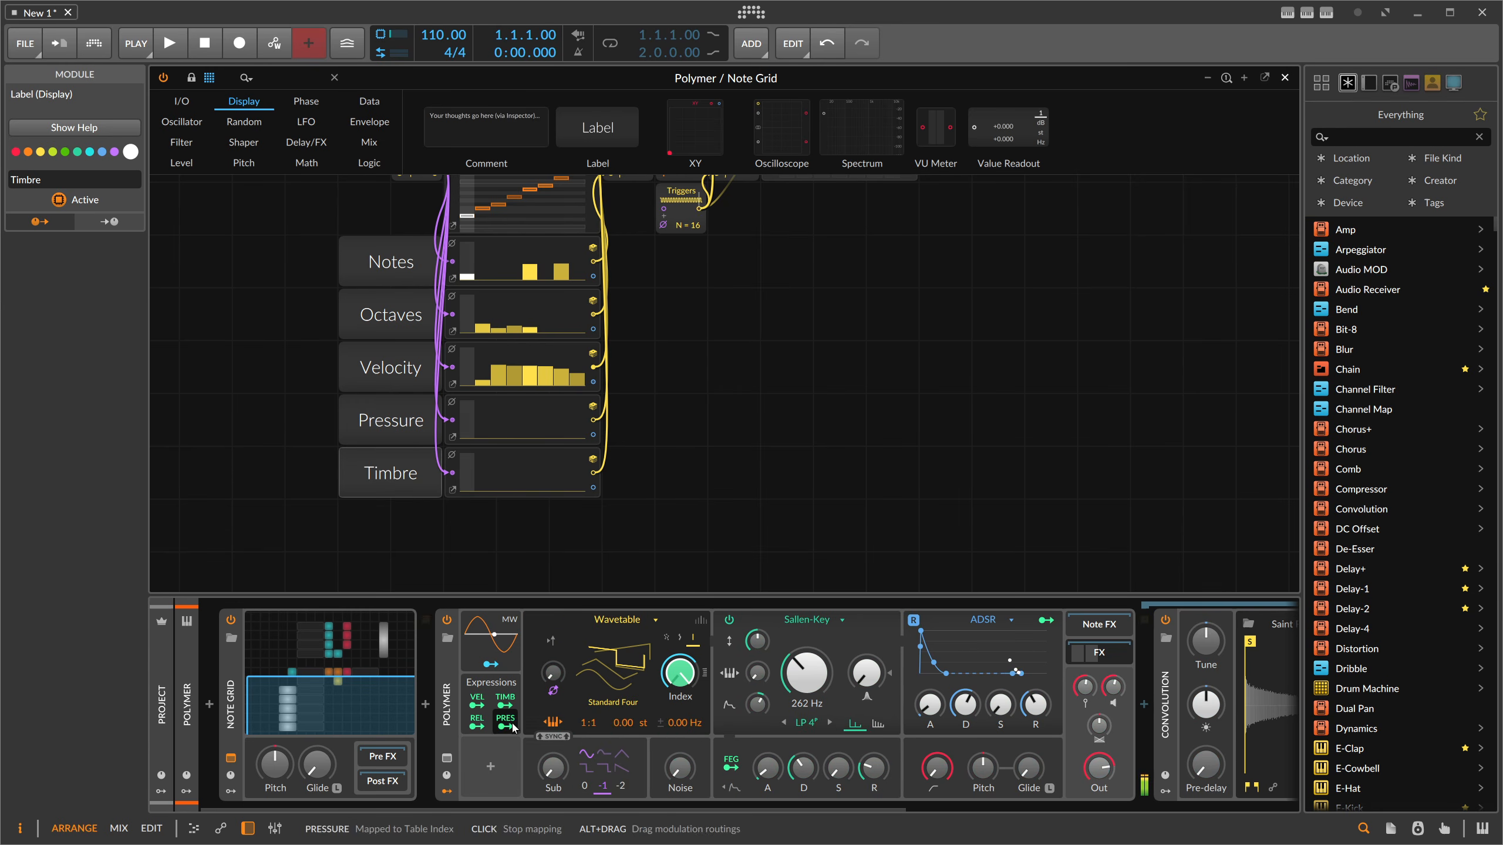
Draw varied Pressure probabilities across all eight steps, with high values on step 1 and the last steps.
{"action": "left_click", "coordinate": [466, 423]}
{"action": "left_click_drag", "start_coordinate": [468, 409], "coordinate": [467, 415]}
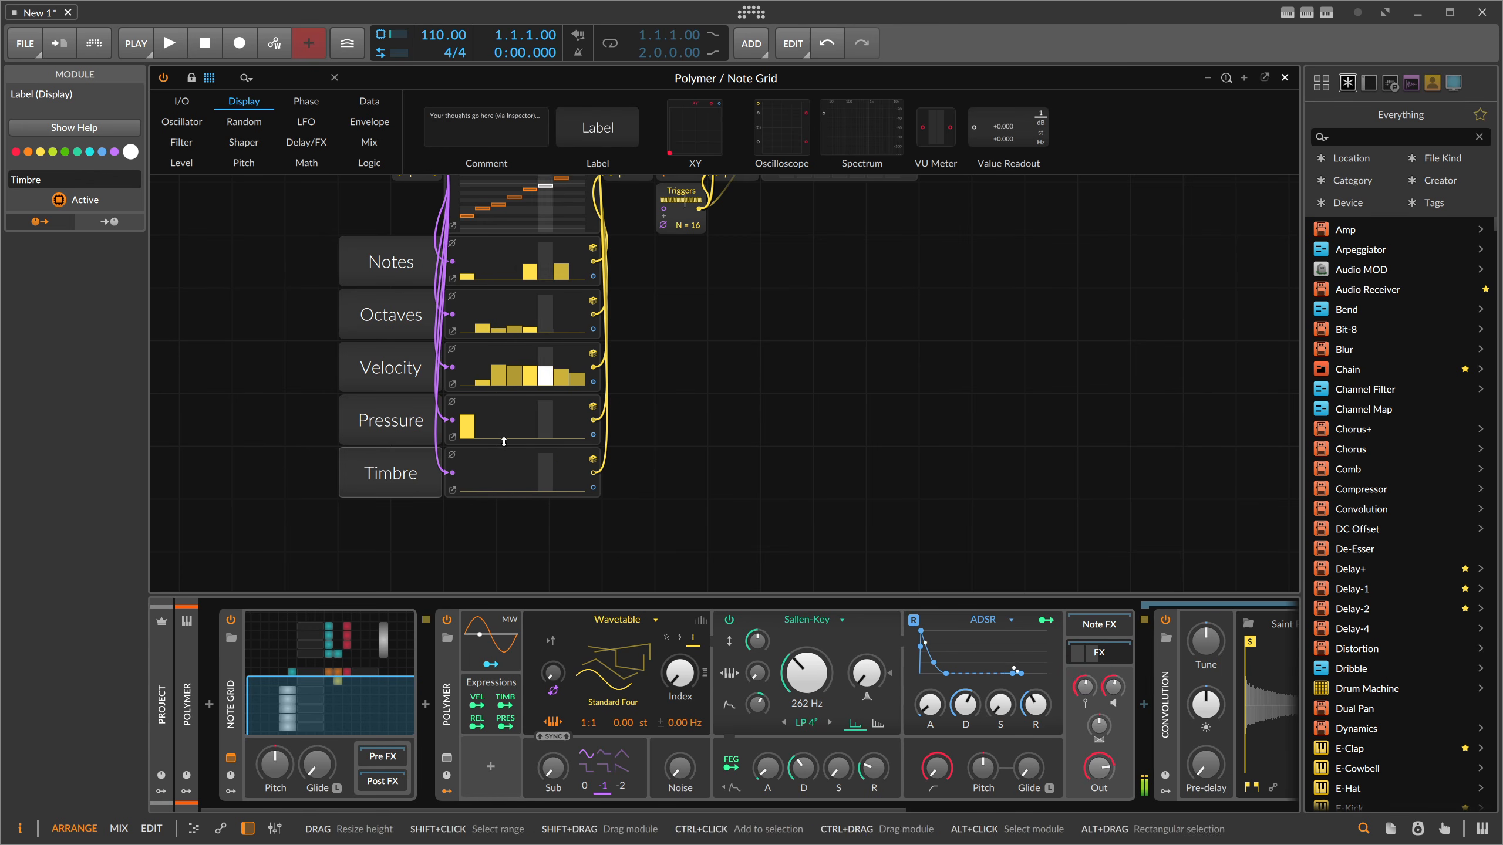
{"action": "left_click_drag", "start_coordinate": [512, 433], "coordinate": [561, 420]}
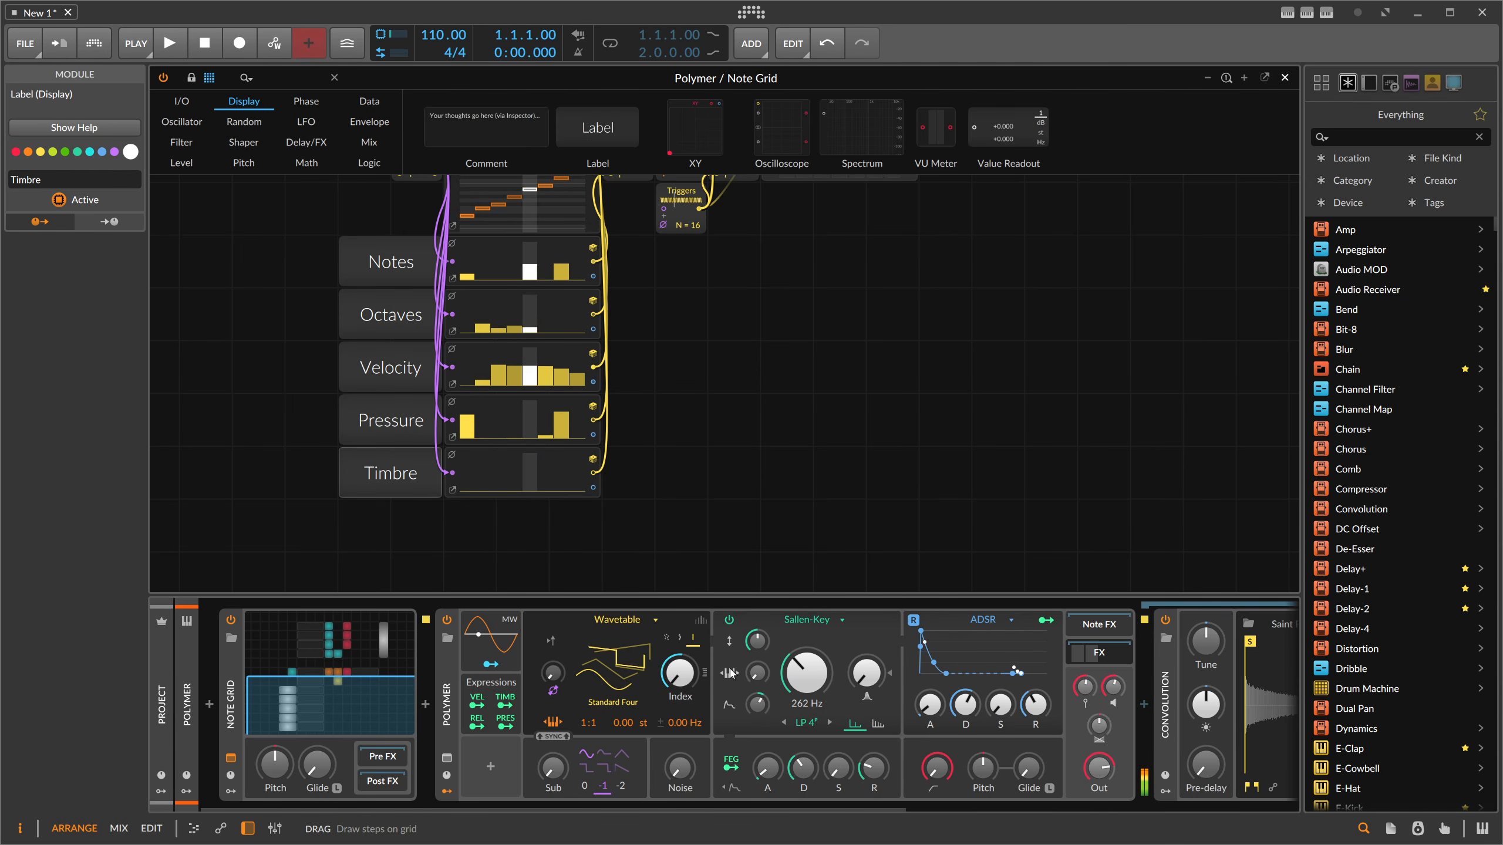
{"action": "left_click_drag", "start_coordinate": [548, 431], "coordinate": [492, 424]}
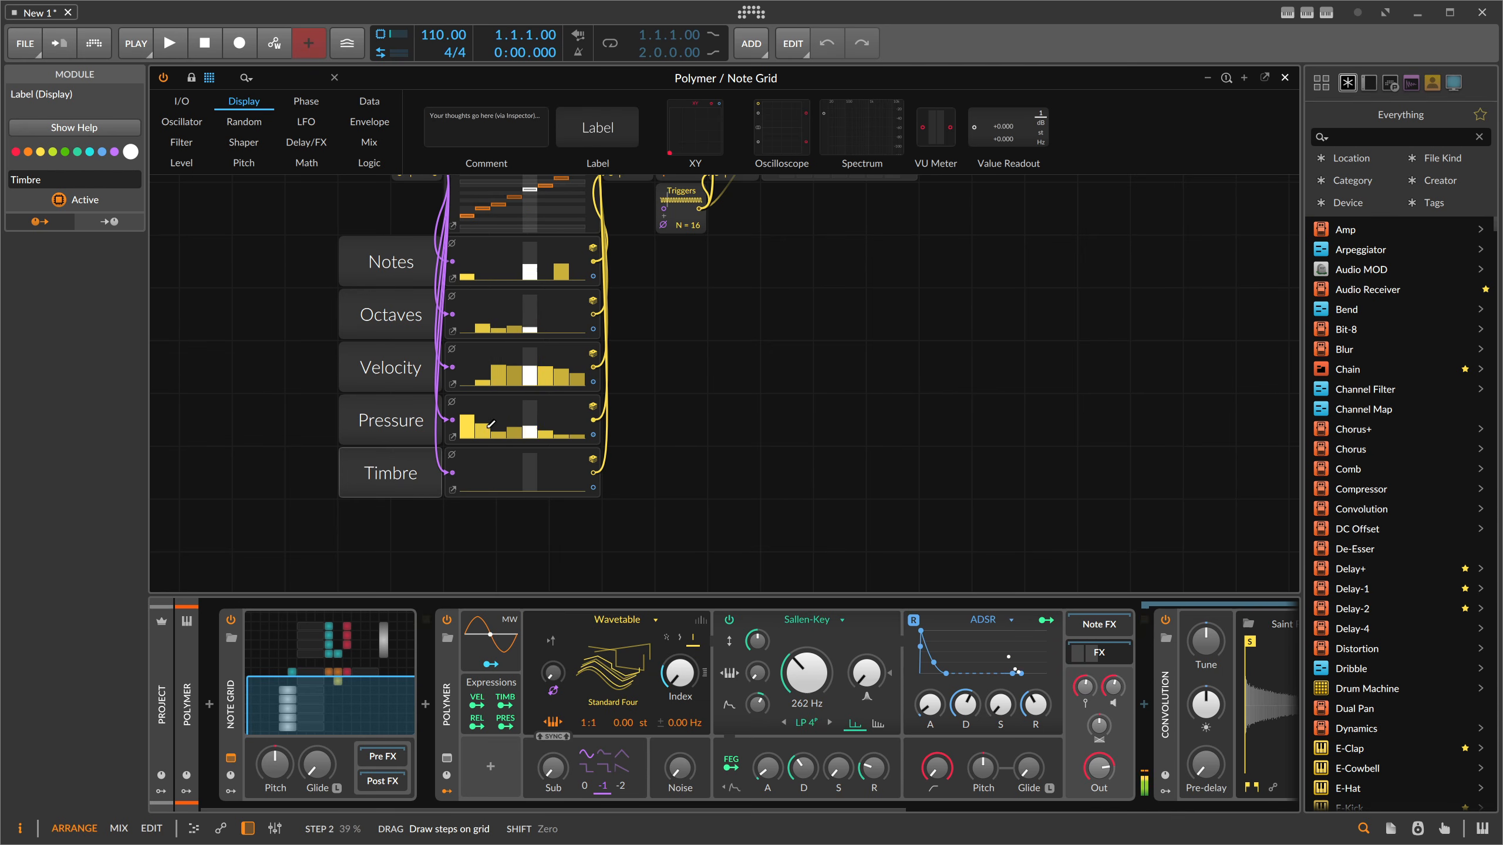
{"action": "left_click_drag", "start_coordinate": [578, 410], "coordinate": [575, 419]}
Set the Pressure probabilities' step count to 64 and draw a descending ramp across all steps.
{"action": "left_click", "coordinate": [455, 409]}
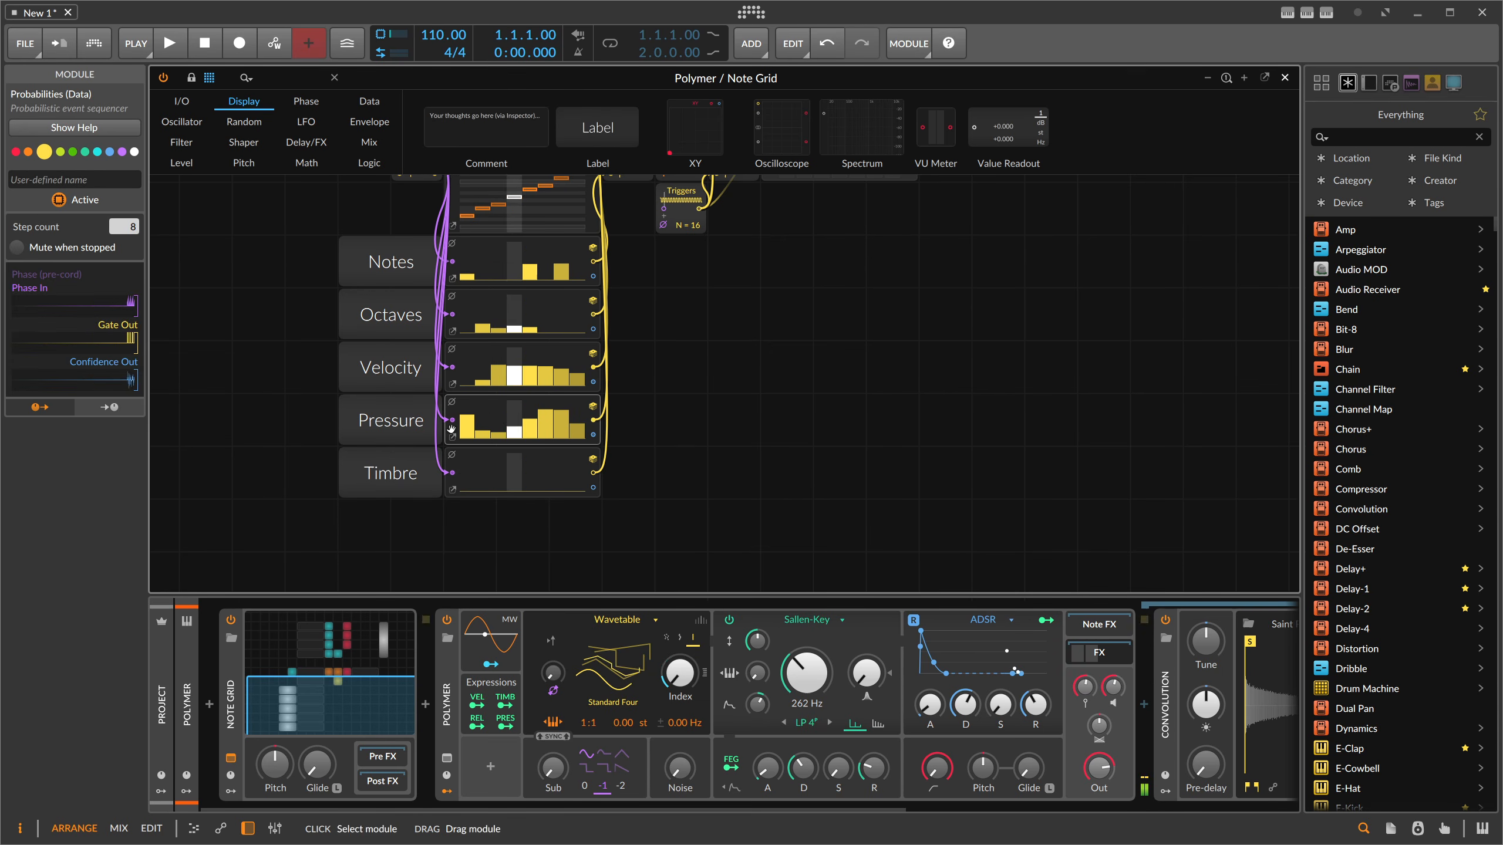
{"action": "left_click_drag", "start_coordinate": [127, 227], "coordinate": [127, 128]}
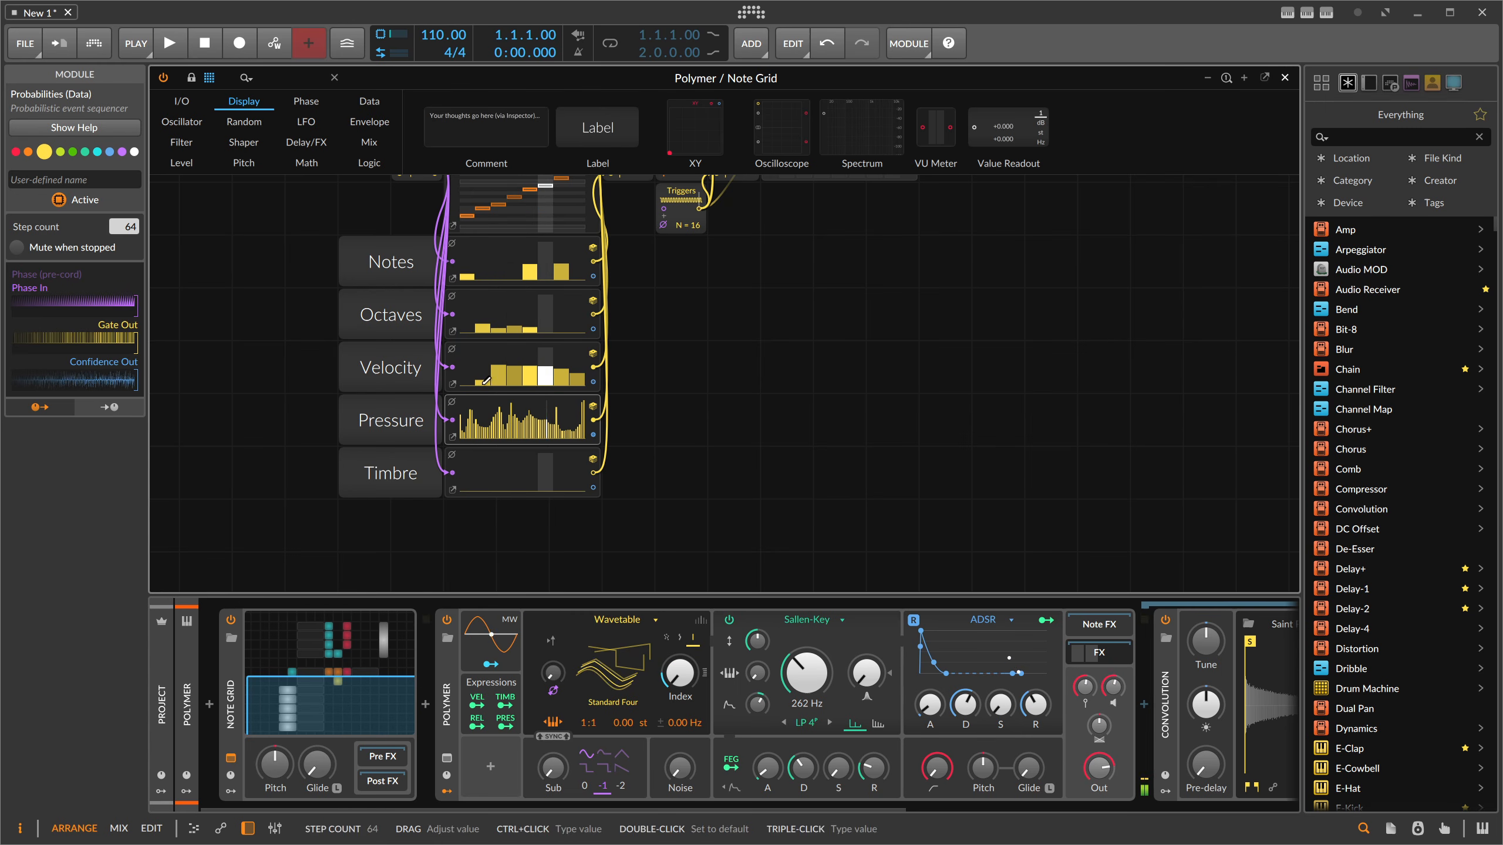
{"action": "left_click_drag", "start_coordinate": [462, 411], "coordinate": [583, 438]}
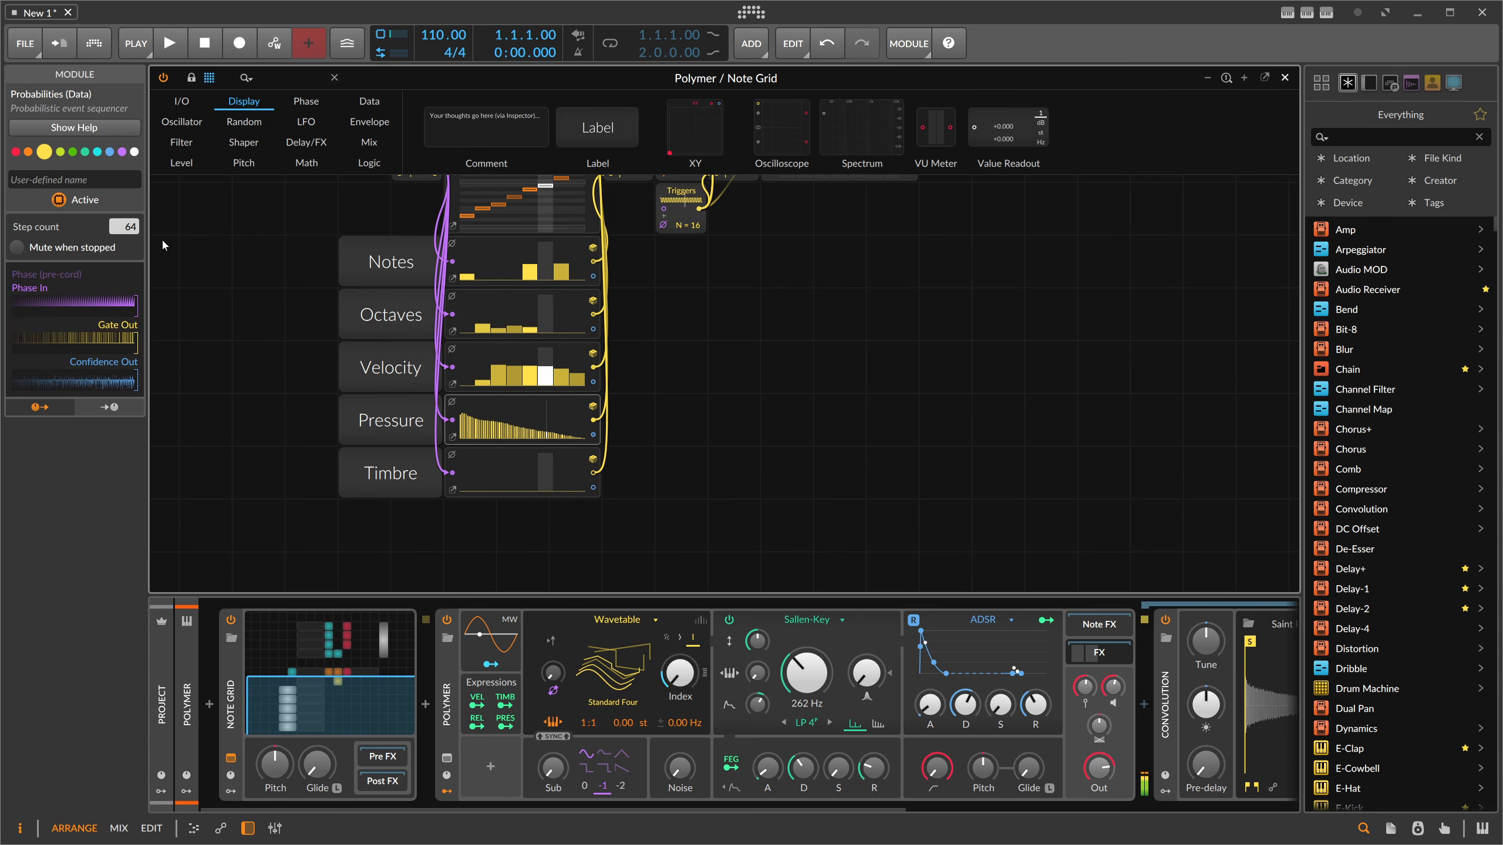
Set the Pressure step count to 8 and redraw its probabilities on steps 3 to 8, with steps 1 and 2 at zero.
{"action": "double_click", "coordinate": [138, 230]}
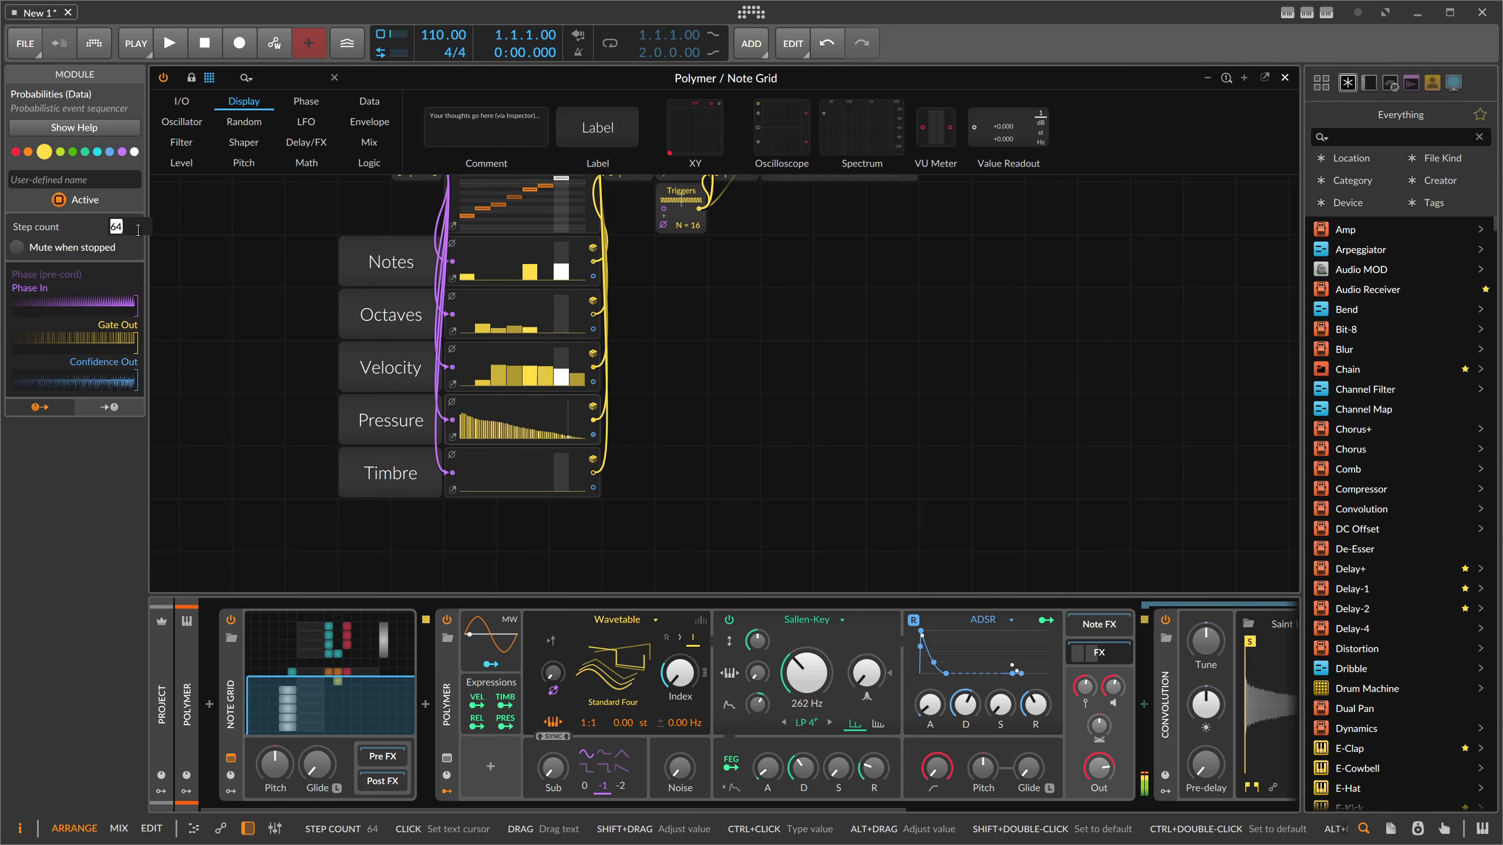
{"action": "type", "text": "8"}
{"action": "key", "text": "Return"}
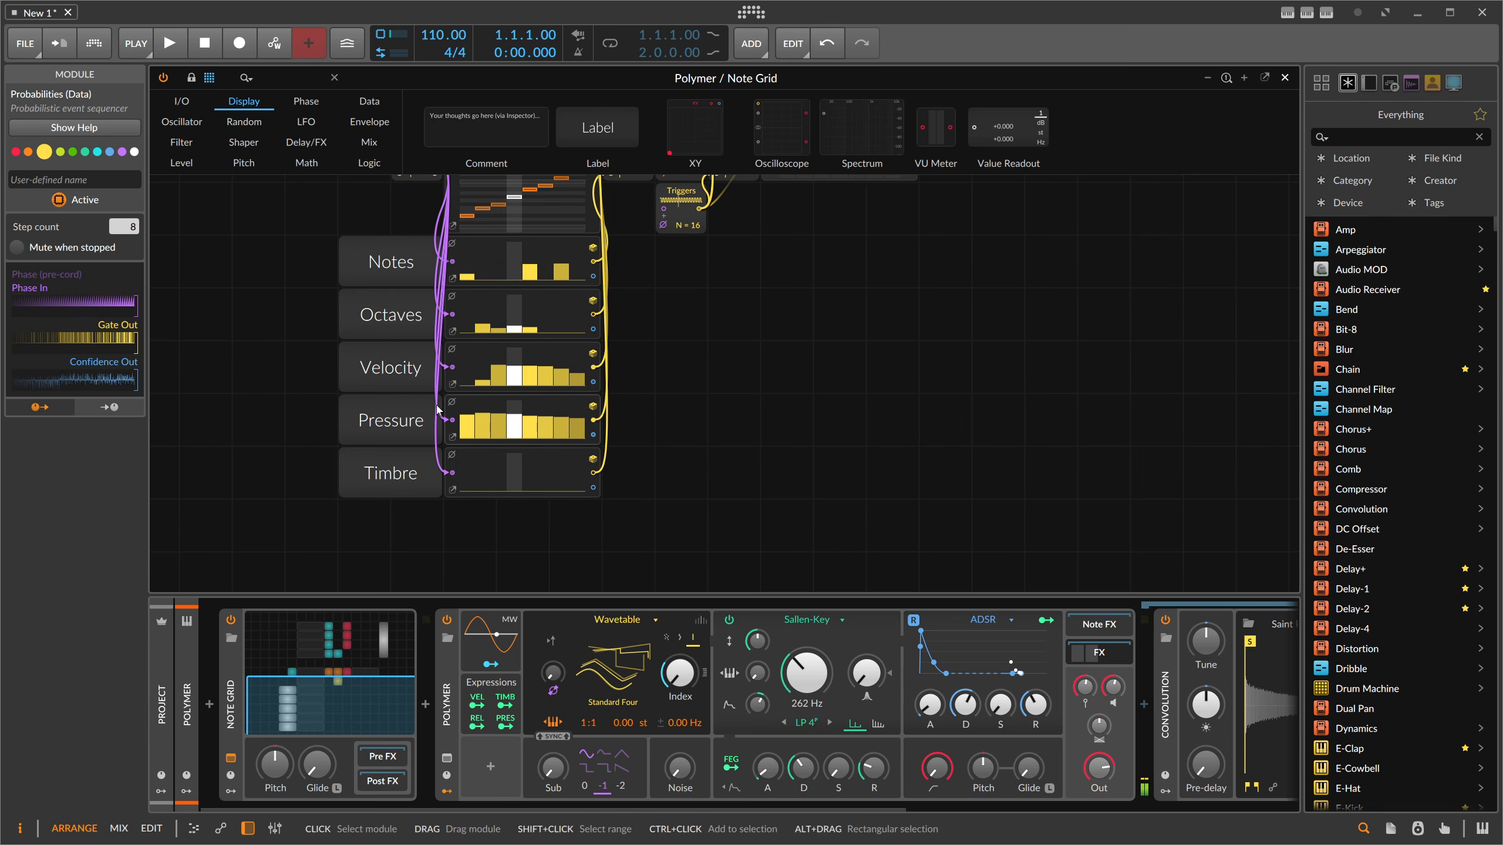
{"action": "left_click", "coordinate": [483, 425]}
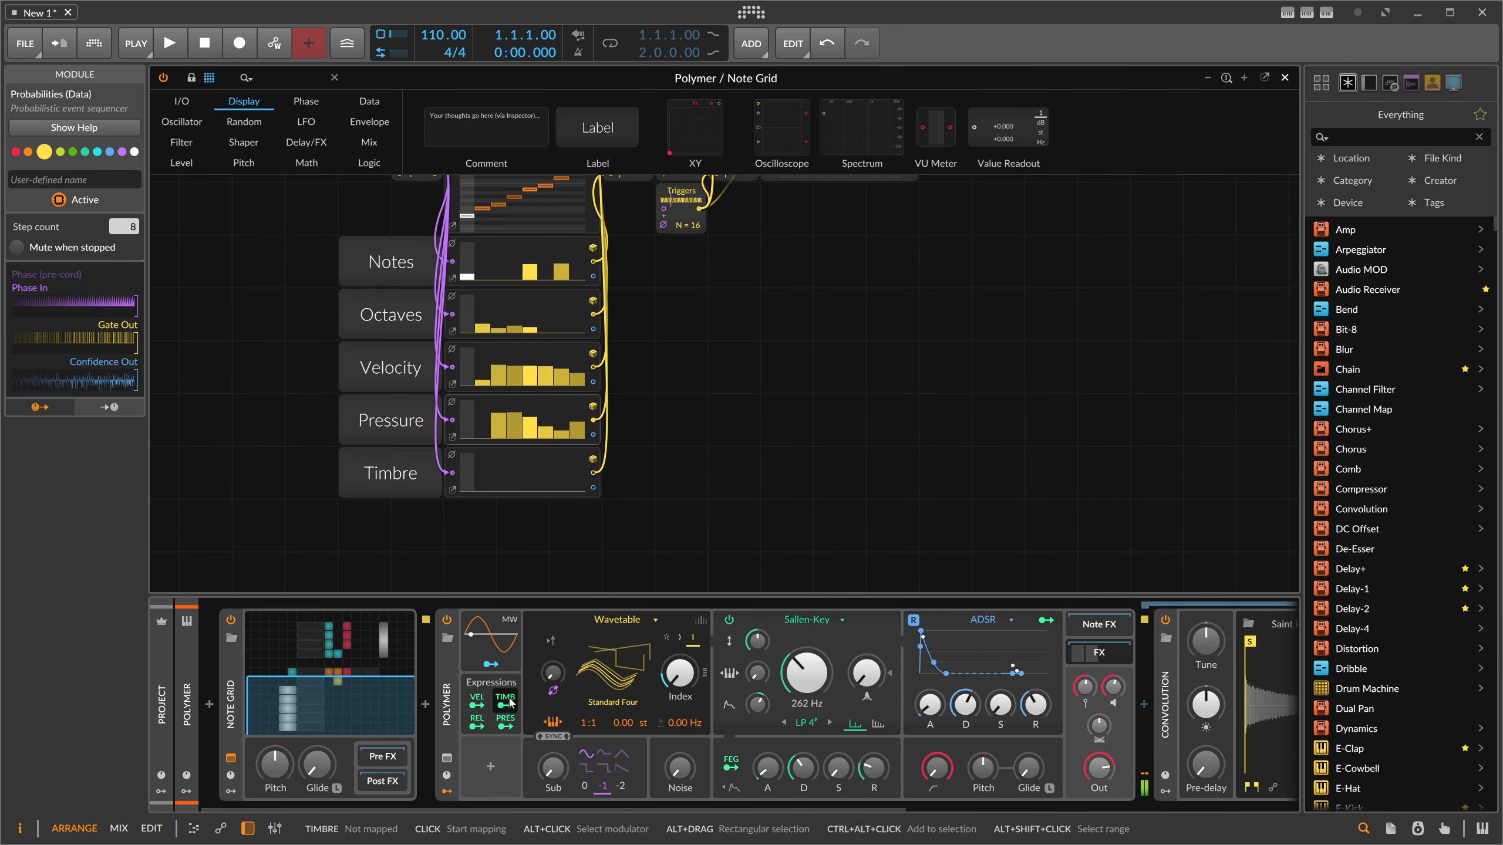
Set the Polymer filter's cutoff modulation amount to 0.00.
{"action": "left_click_drag", "start_coordinate": [758, 705], "coordinate": [758, 730]}
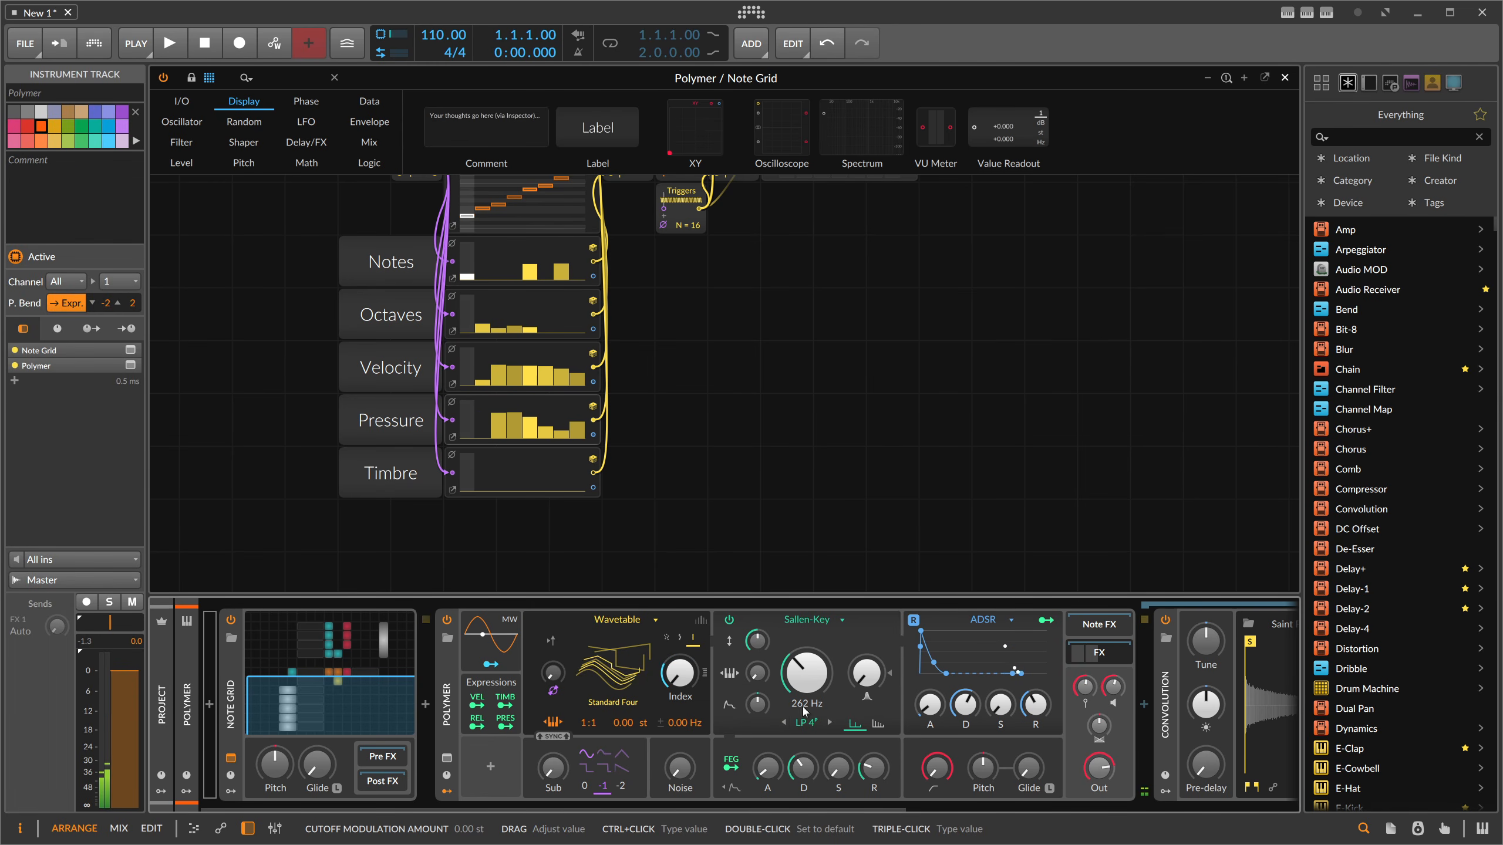
Modulate the Polymer filter's cutoff modulation amount with the Timbre expression and draw varied Timbre probabilities across all eight steps.
{"action": "left_click", "coordinate": [505, 704]}
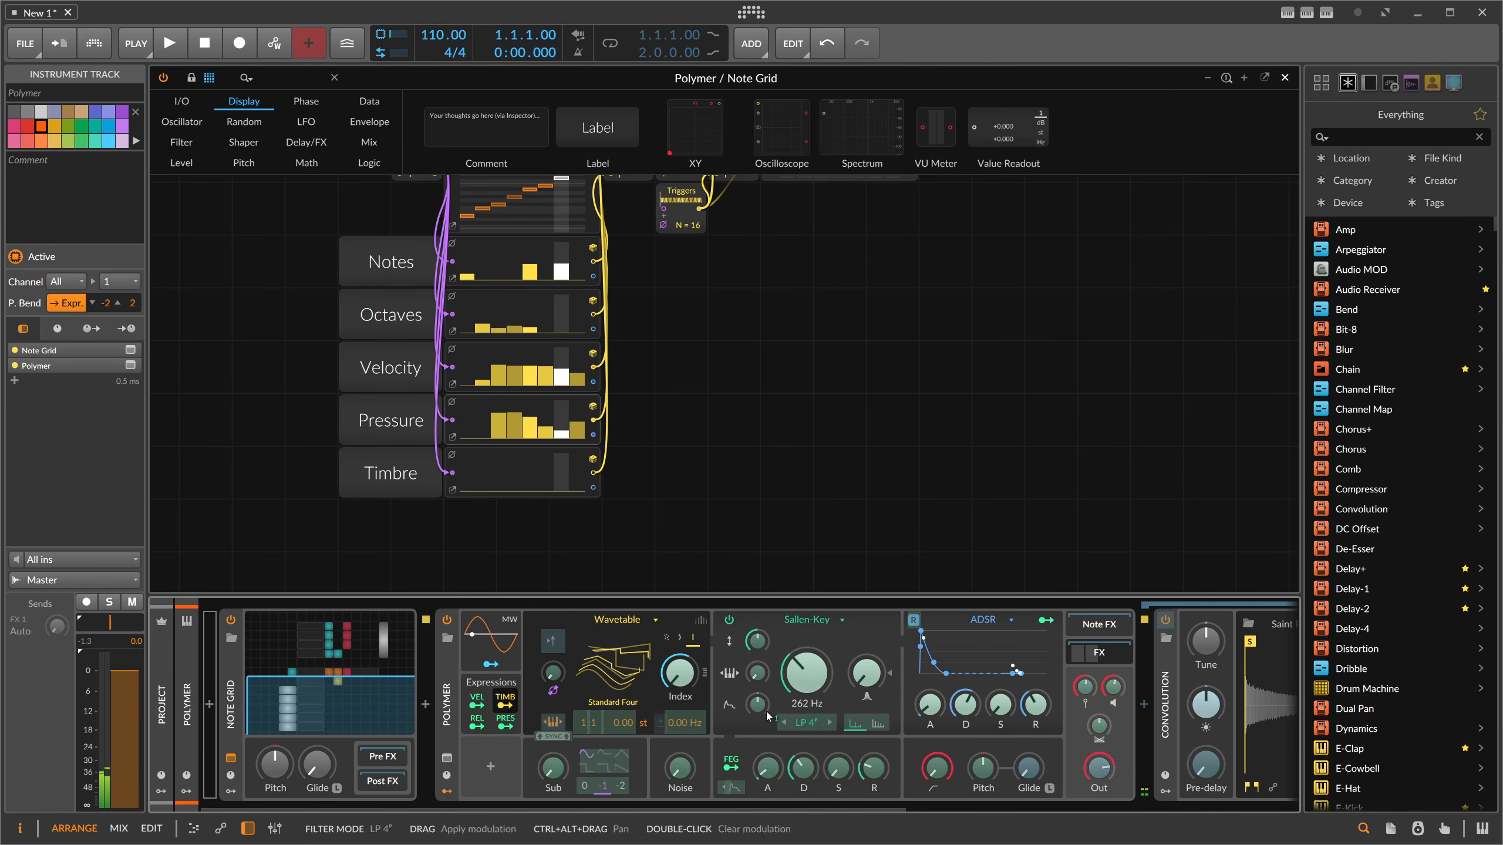
{"action": "left_click_drag", "start_coordinate": [758, 706], "coordinate": [758, 687]}
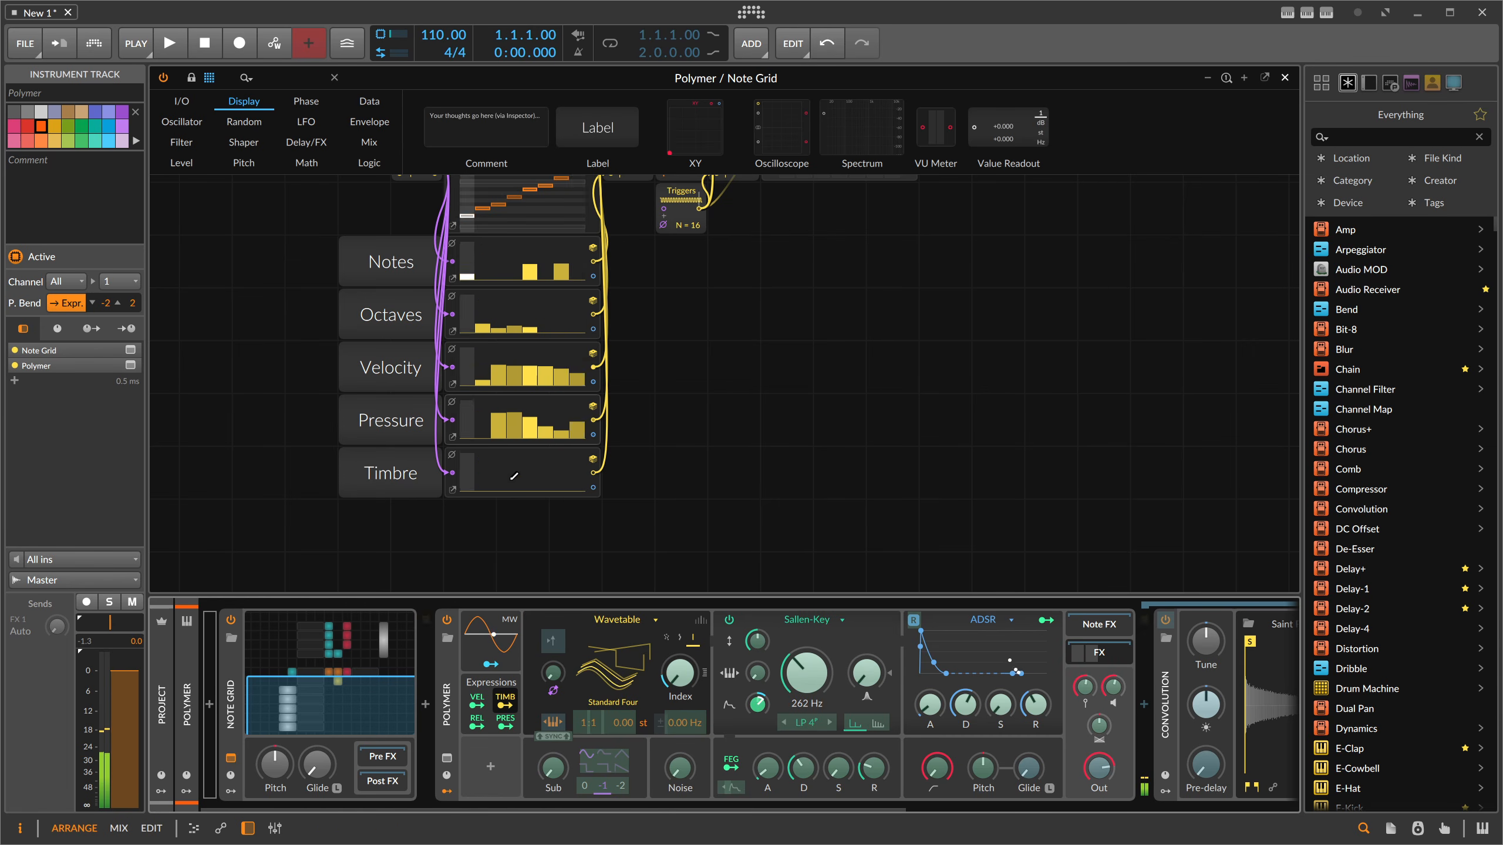
{"action": "left_click_drag", "start_coordinate": [467, 486], "coordinate": [576, 476]}
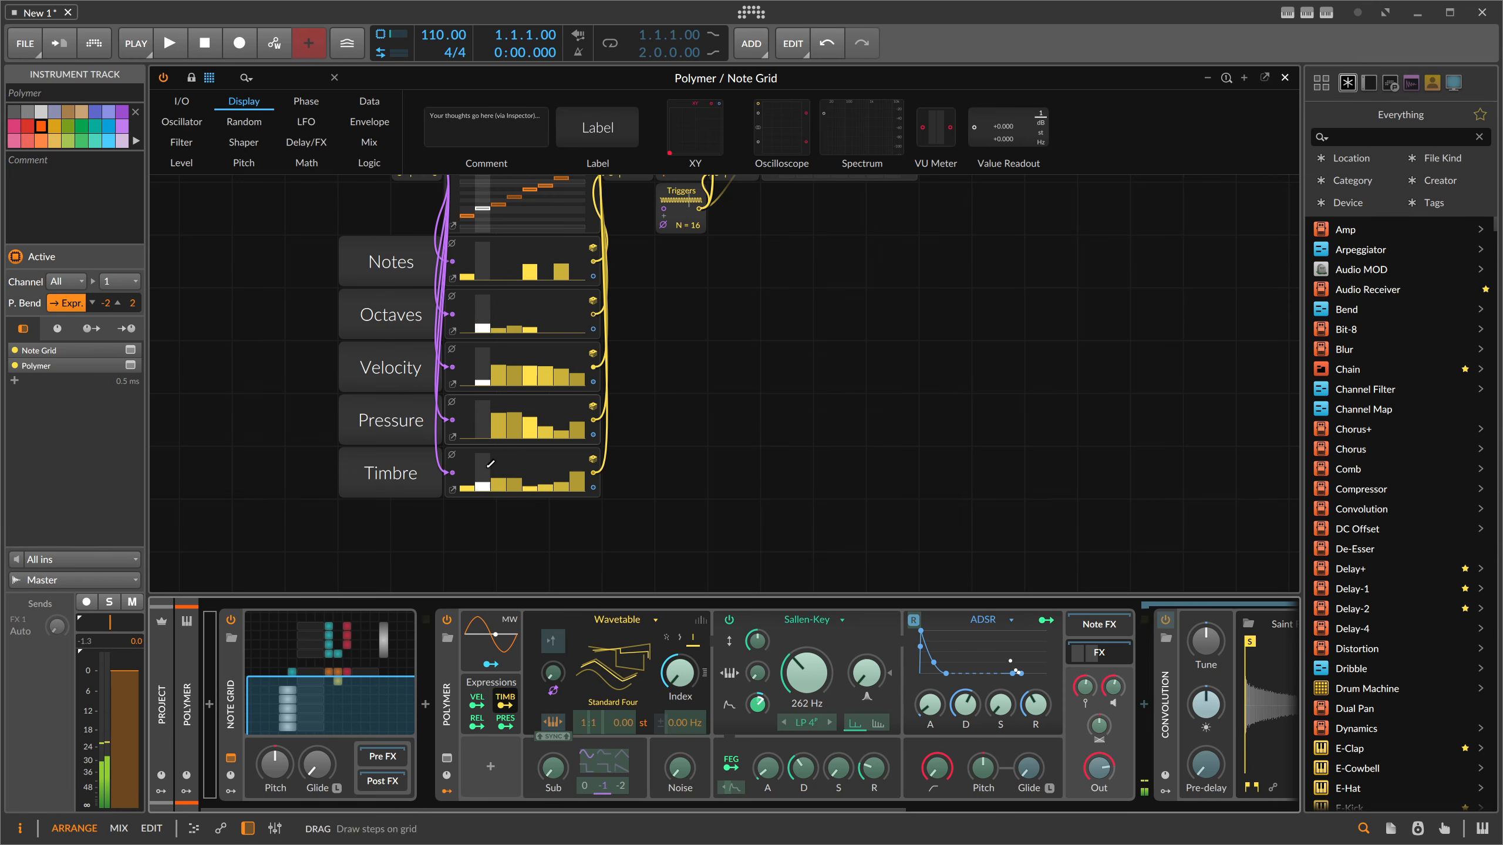
Raise the Notes probabilities on steps 1 and 5 and add low ones on steps 3, 4, 6 and 8, with 15% on step 6.
{"action": "left_click", "coordinate": [498, 272]}
{"action": "left_click_drag", "start_coordinate": [496, 271], "coordinate": [497, 270]}
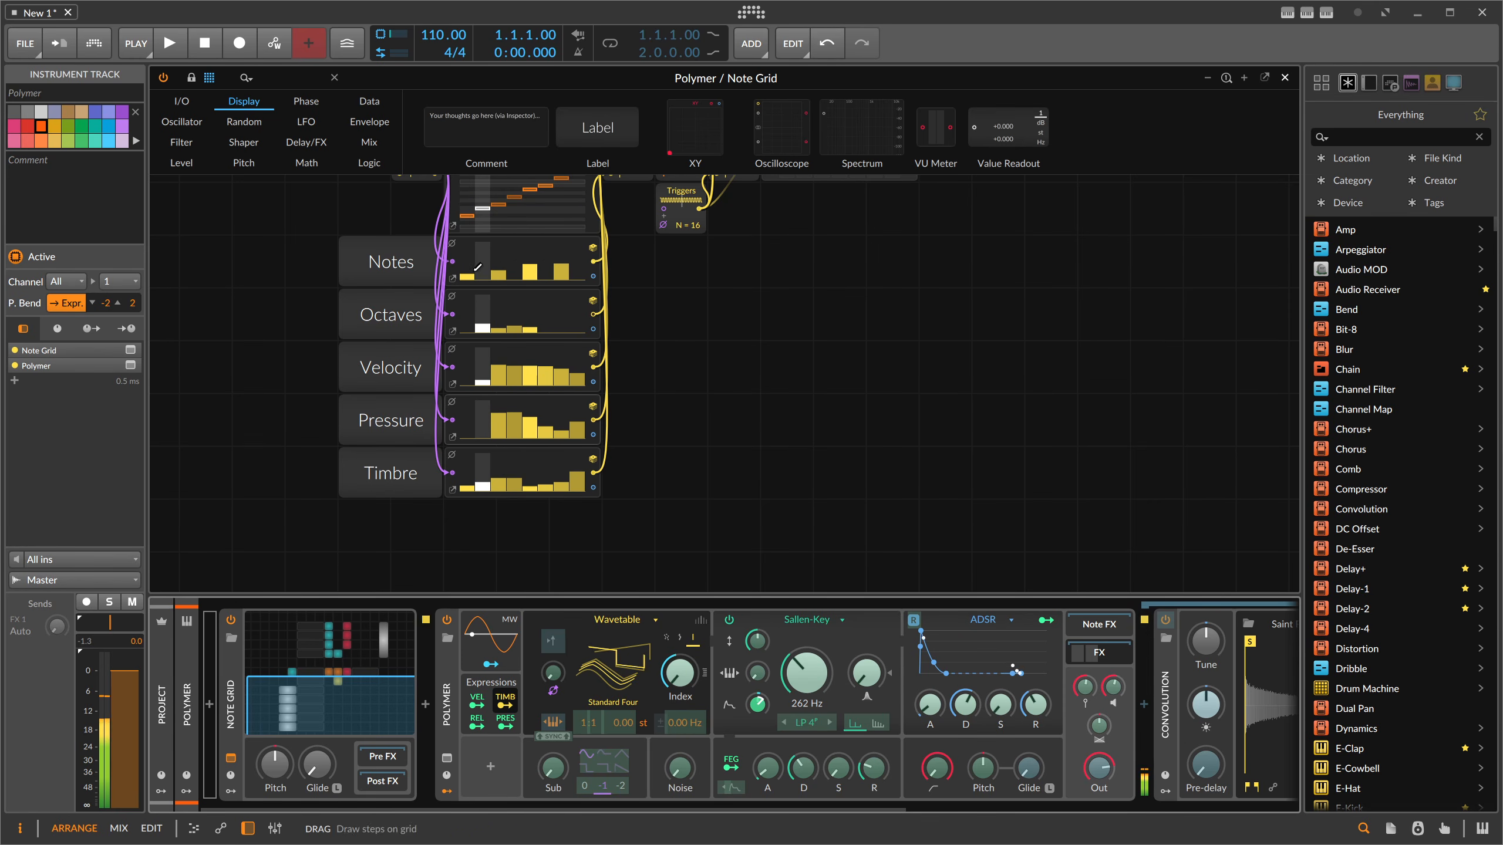
{"action": "left_click", "coordinate": [467, 265]}
{"action": "left_click", "coordinate": [498, 275]}
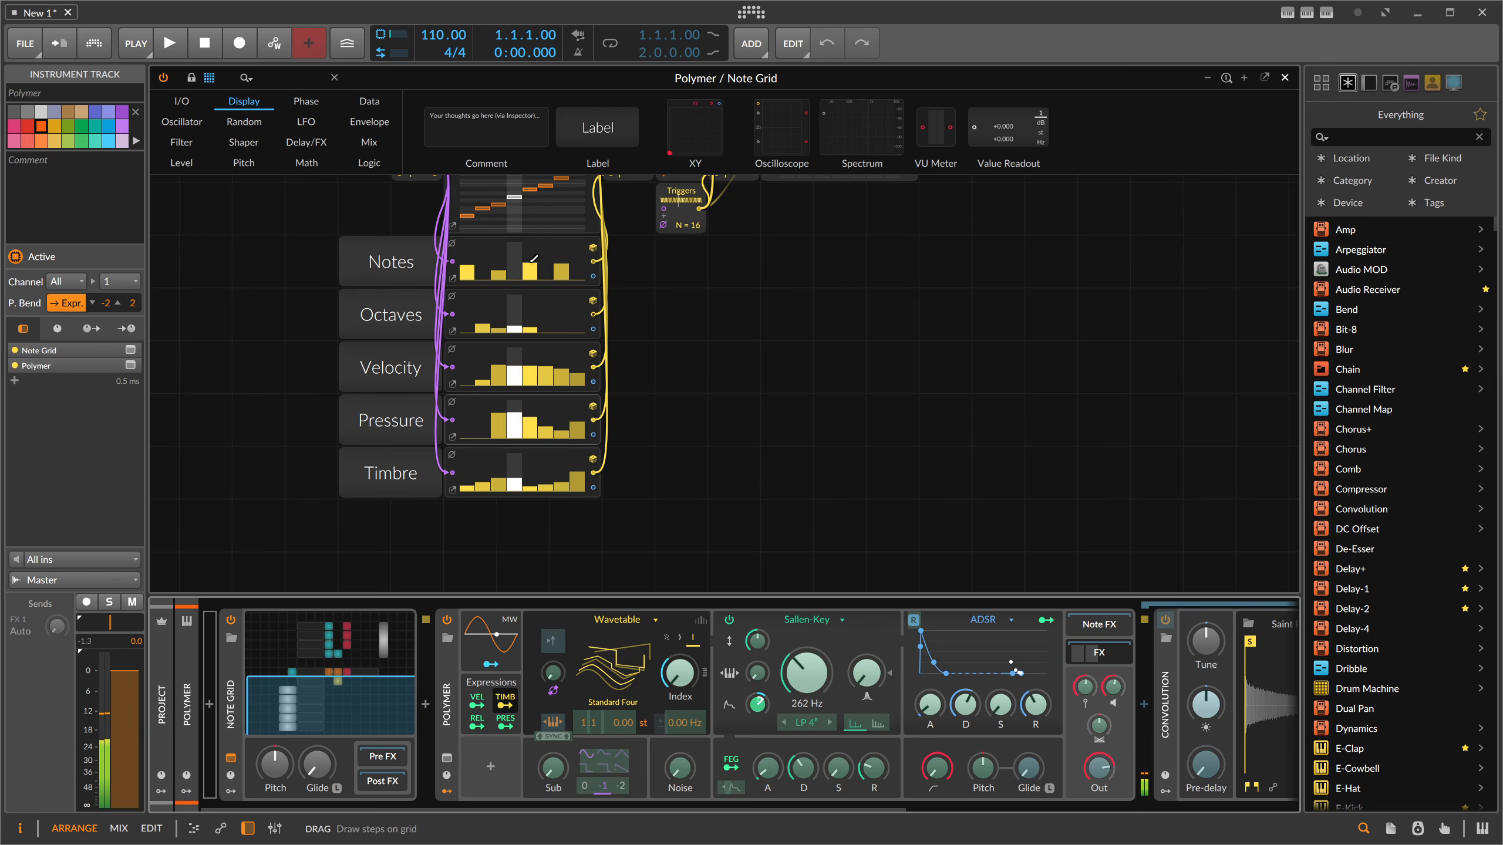
{"action": "left_click", "coordinate": [530, 260]}
{"action": "left_click", "coordinate": [545, 274]}
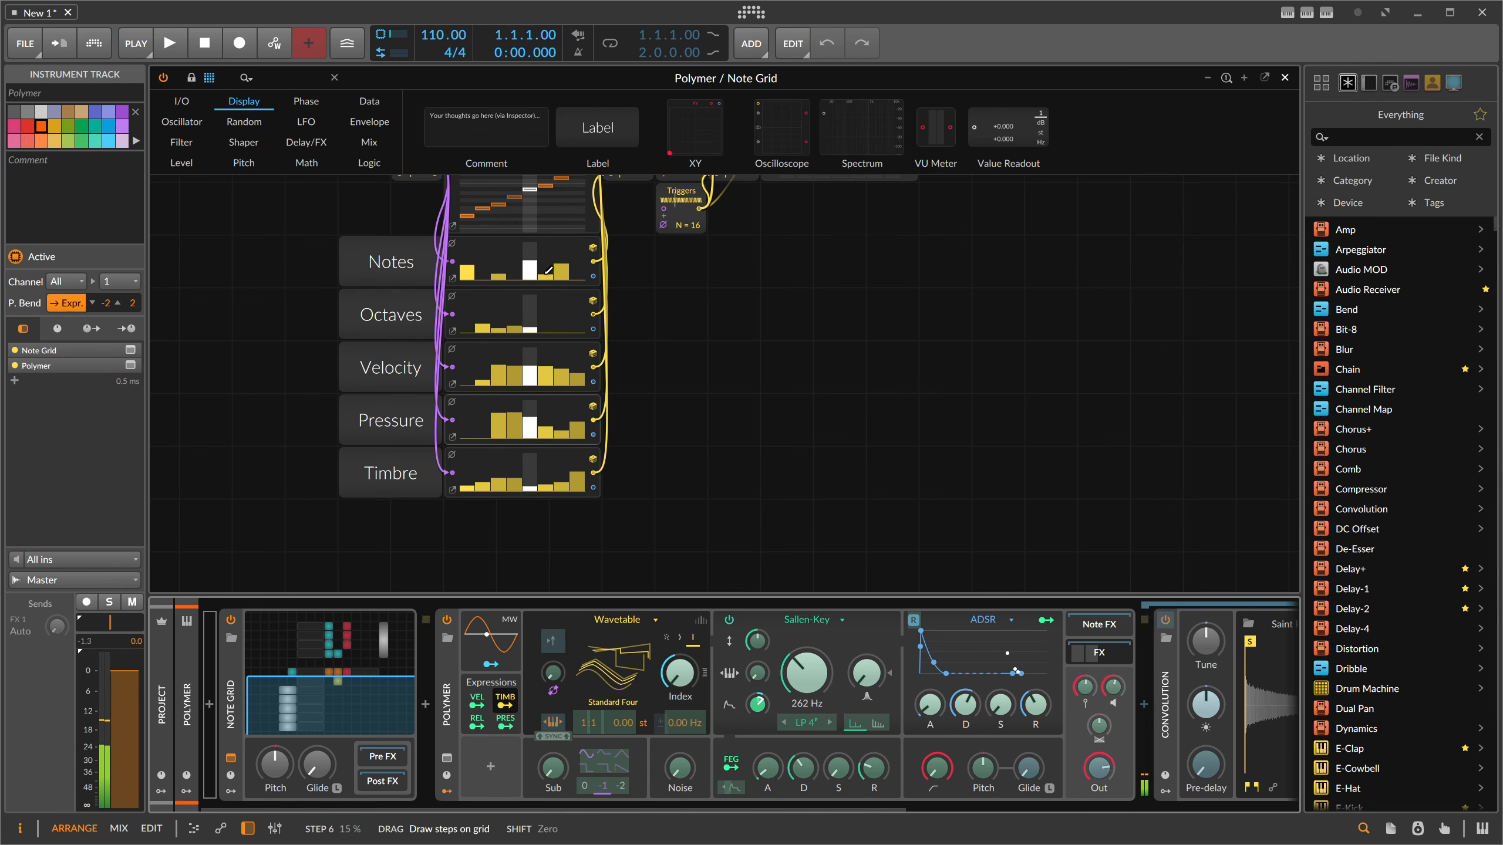
{"action": "left_click", "coordinate": [578, 277]}
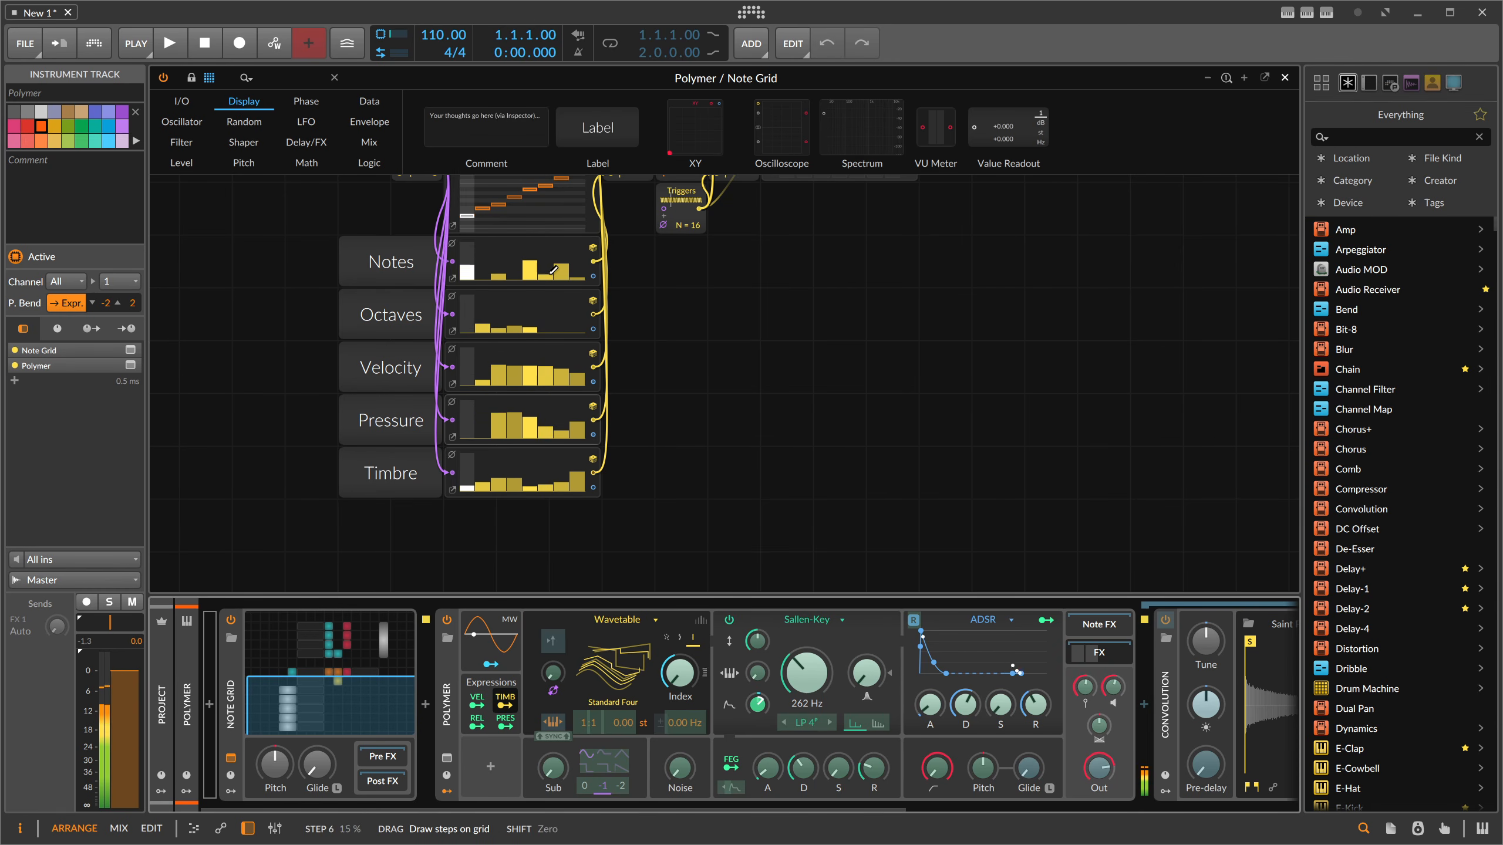
{"action": "left_click", "coordinate": [514, 275]}
Set the Octaves probability on step 3 to zero and raise the one on step 5 slightly.
{"action": "left_click_drag", "start_coordinate": [501, 329], "coordinate": [500, 337]}
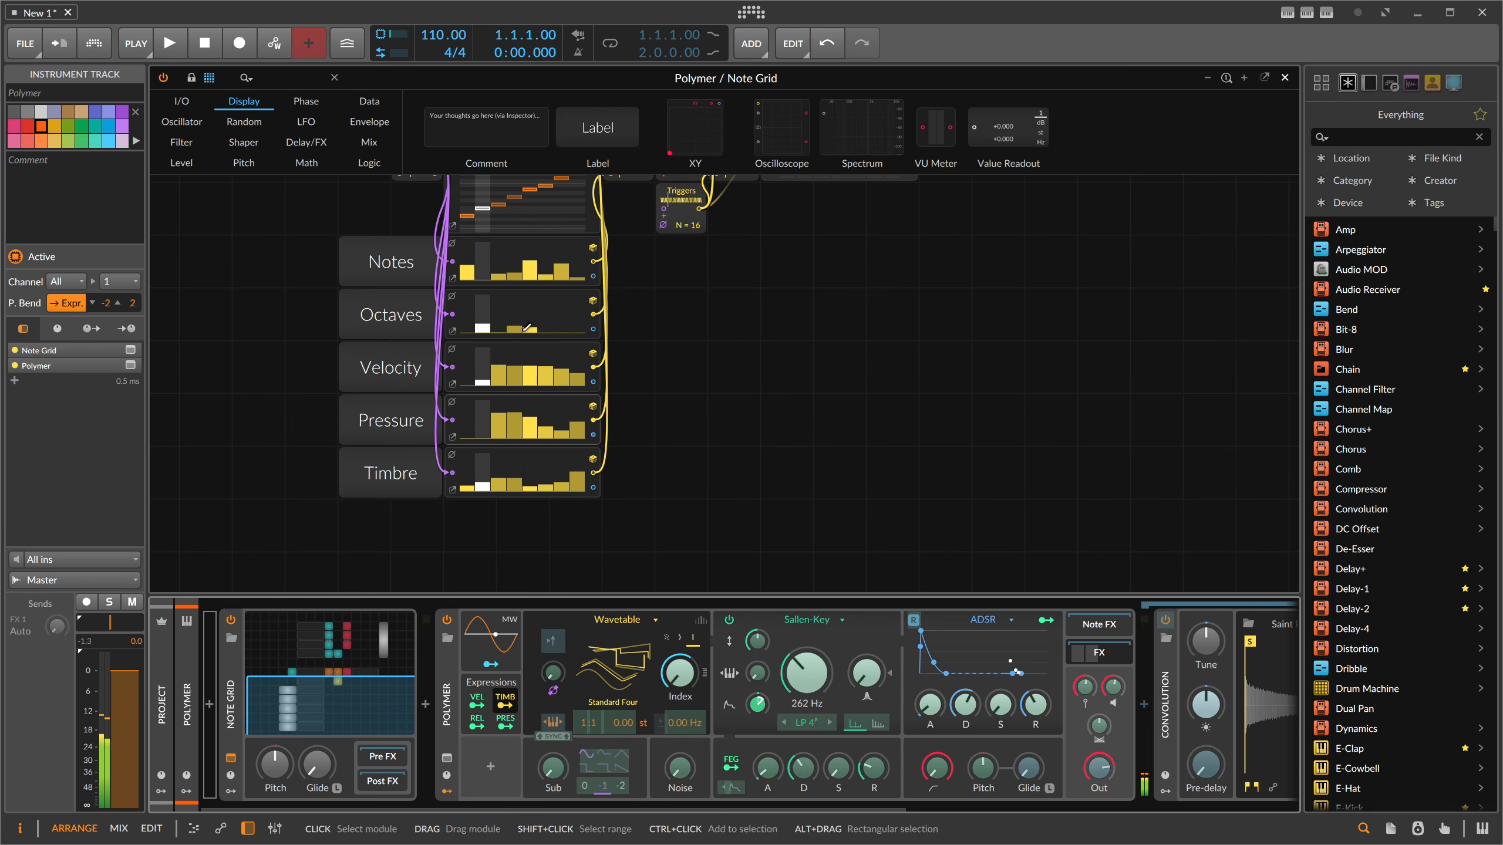
{"action": "left_click", "coordinate": [533, 323]}
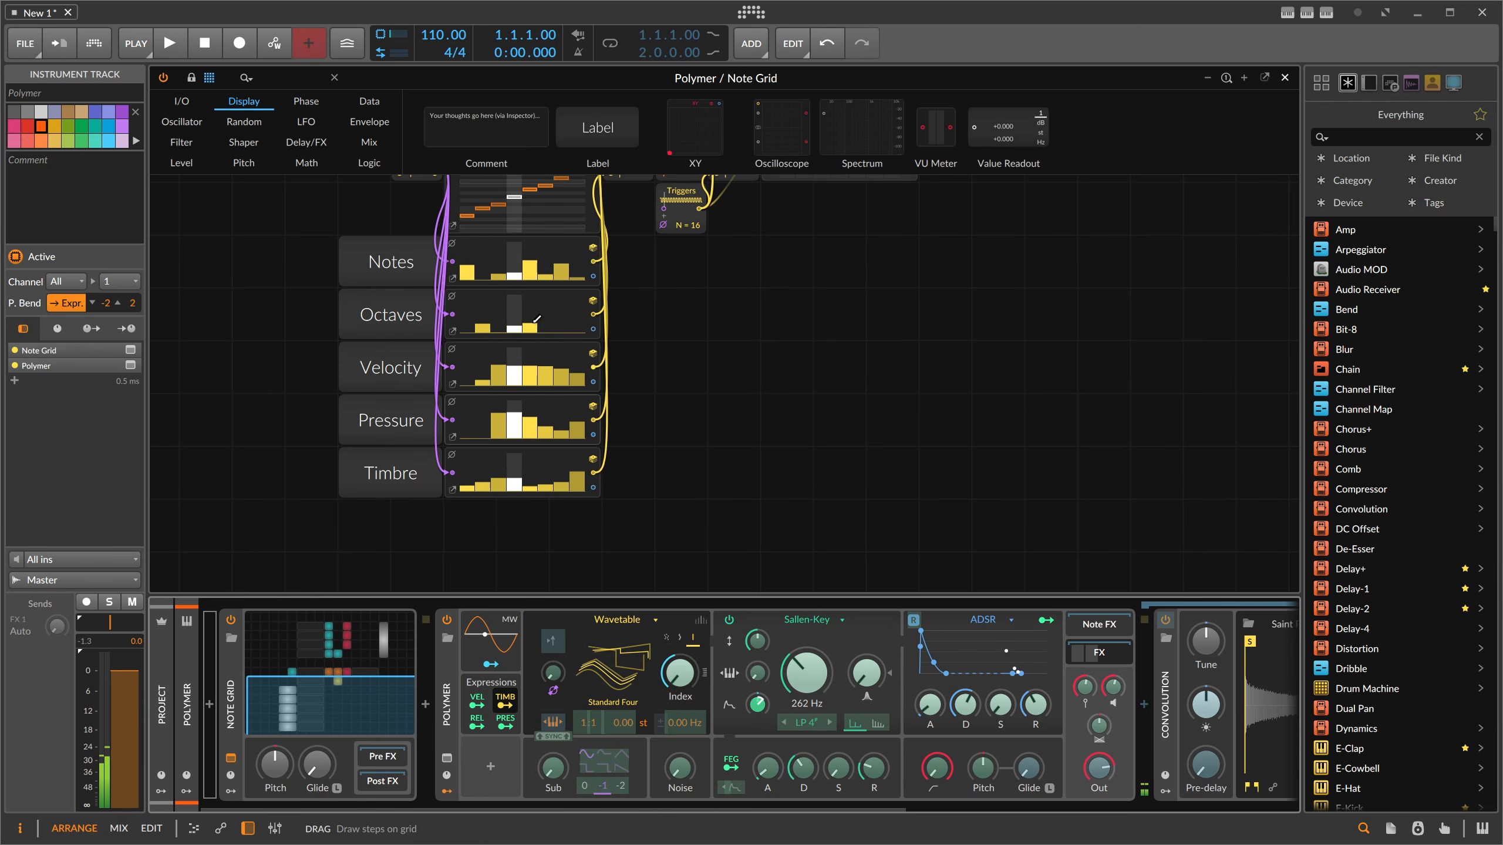
{"action": "scroll", "coordinate": [667, 354], "scroll_direction": "up", "scroll_amount": 2}
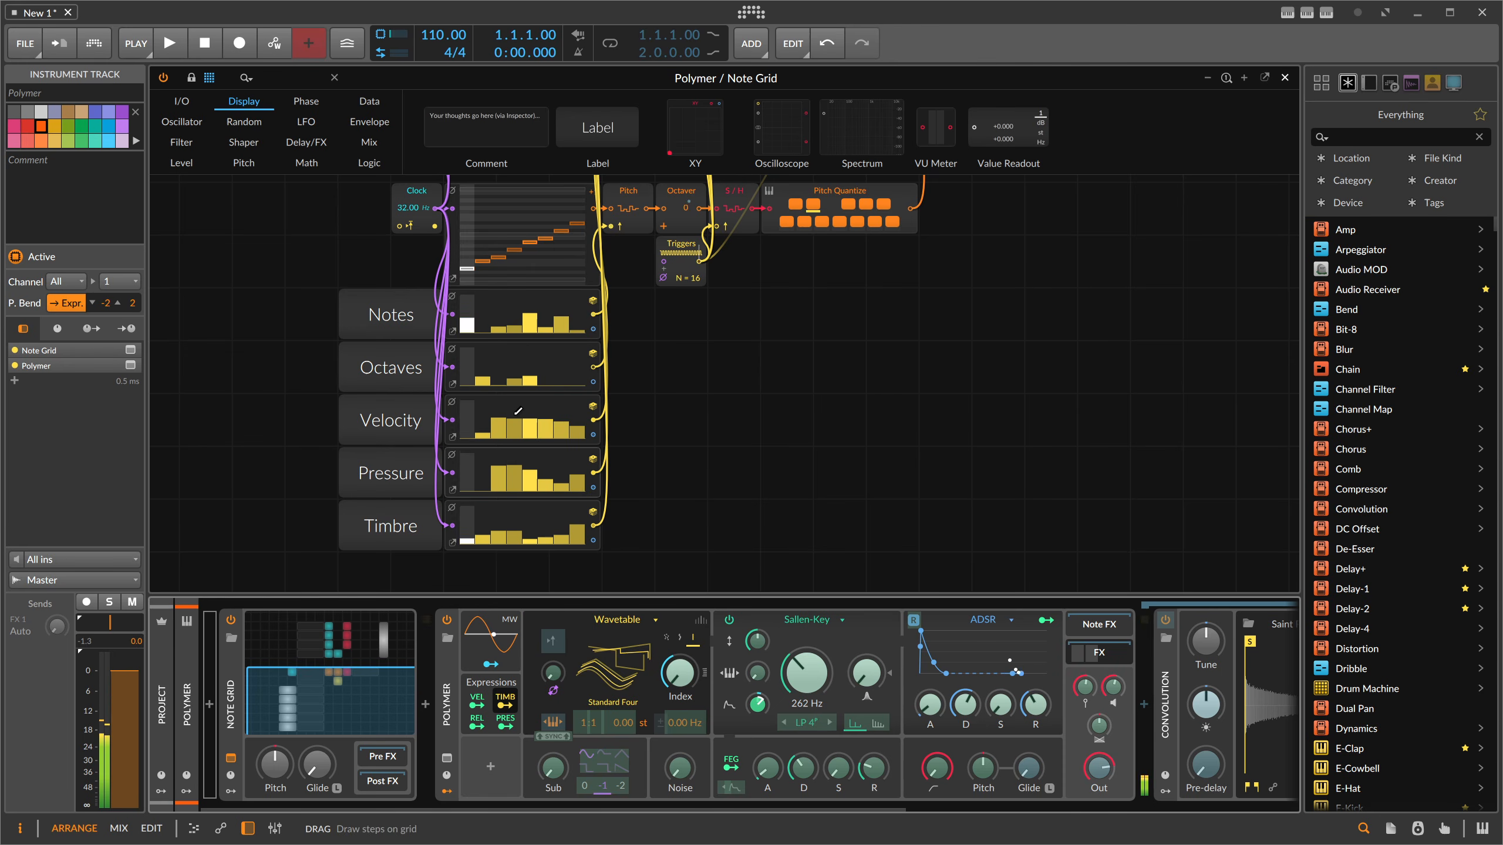
{"action": "scroll", "coordinate": [517, 363], "scroll_direction": "up", "scroll_amount": 2}
{"action": "scroll", "coordinate": [518, 363], "scroll_direction": "down", "scroll_amount": 2}
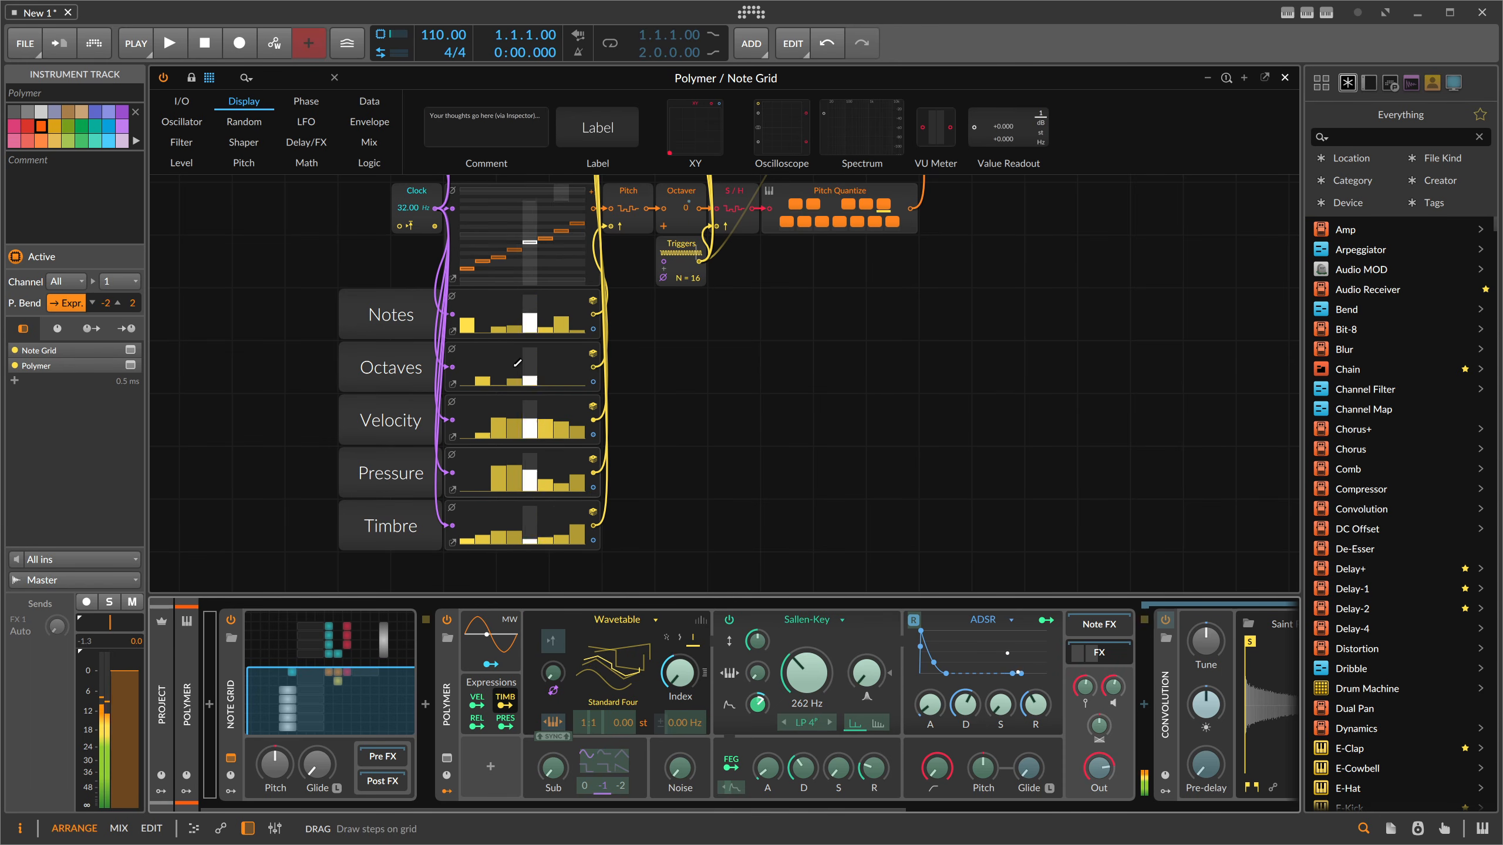
{"action": "scroll", "coordinate": [517, 364], "scroll_direction": "up", "scroll_amount": 2}
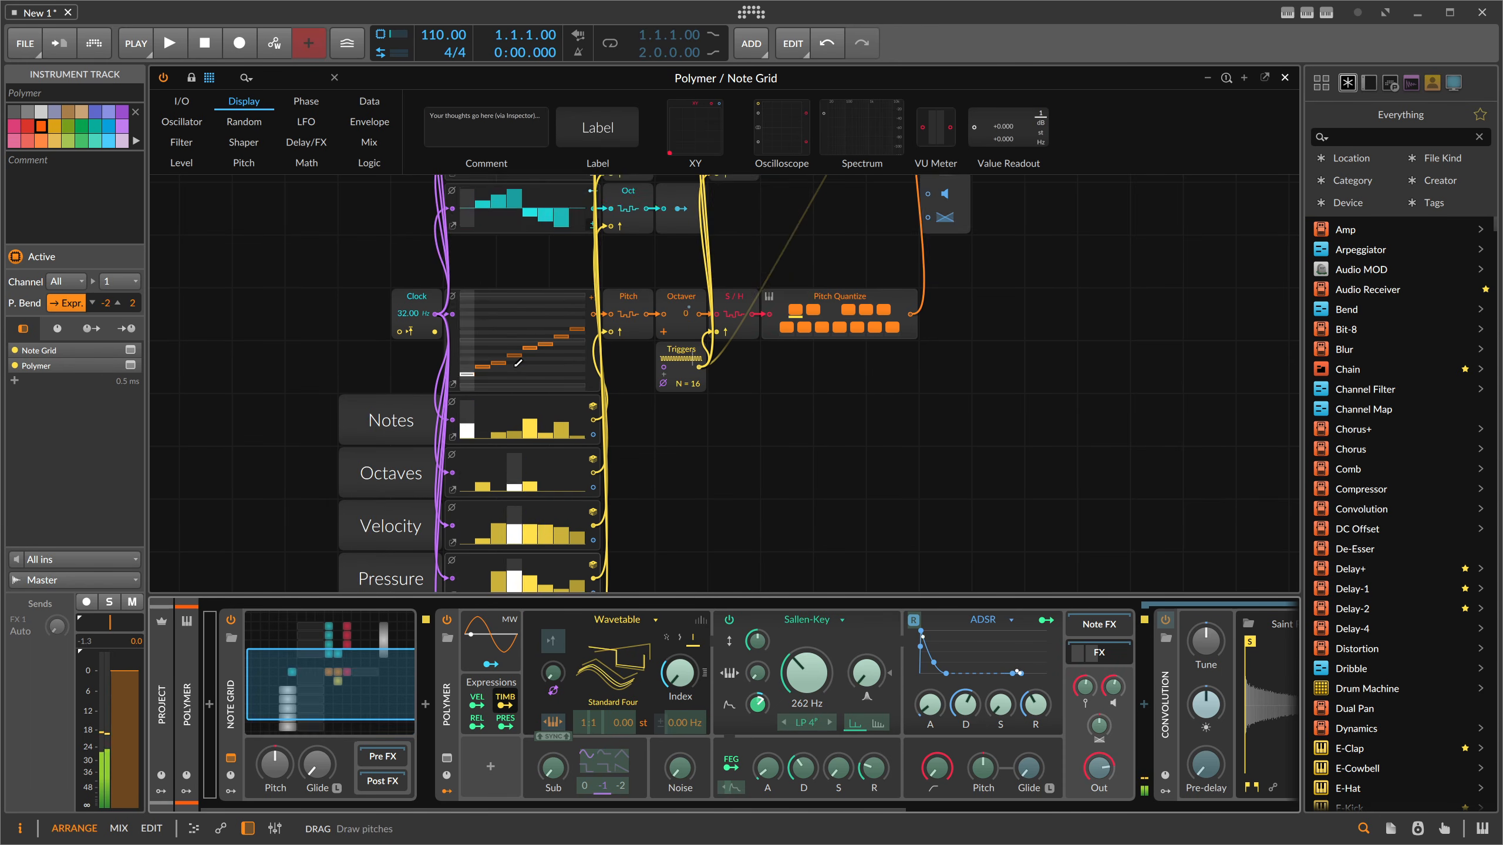
{"action": "scroll", "coordinate": [517, 364], "scroll_direction": "down", "scroll_amount": 2}
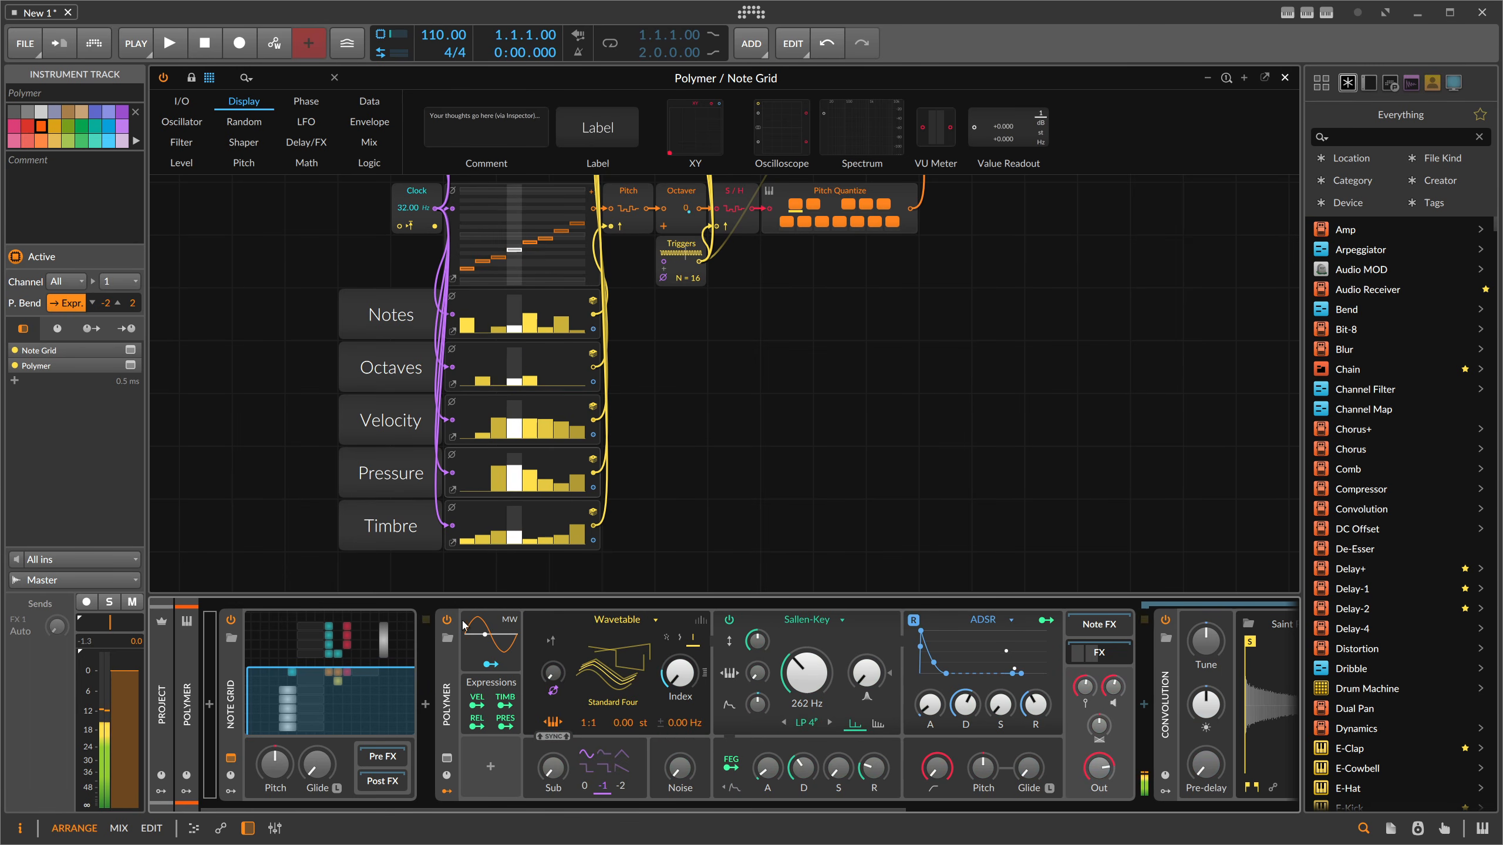
Deactivate the Polymer device and move the Note Grid's Triggers module directly below the Pitch module.
{"action": "left_click", "coordinate": [247, 829]}
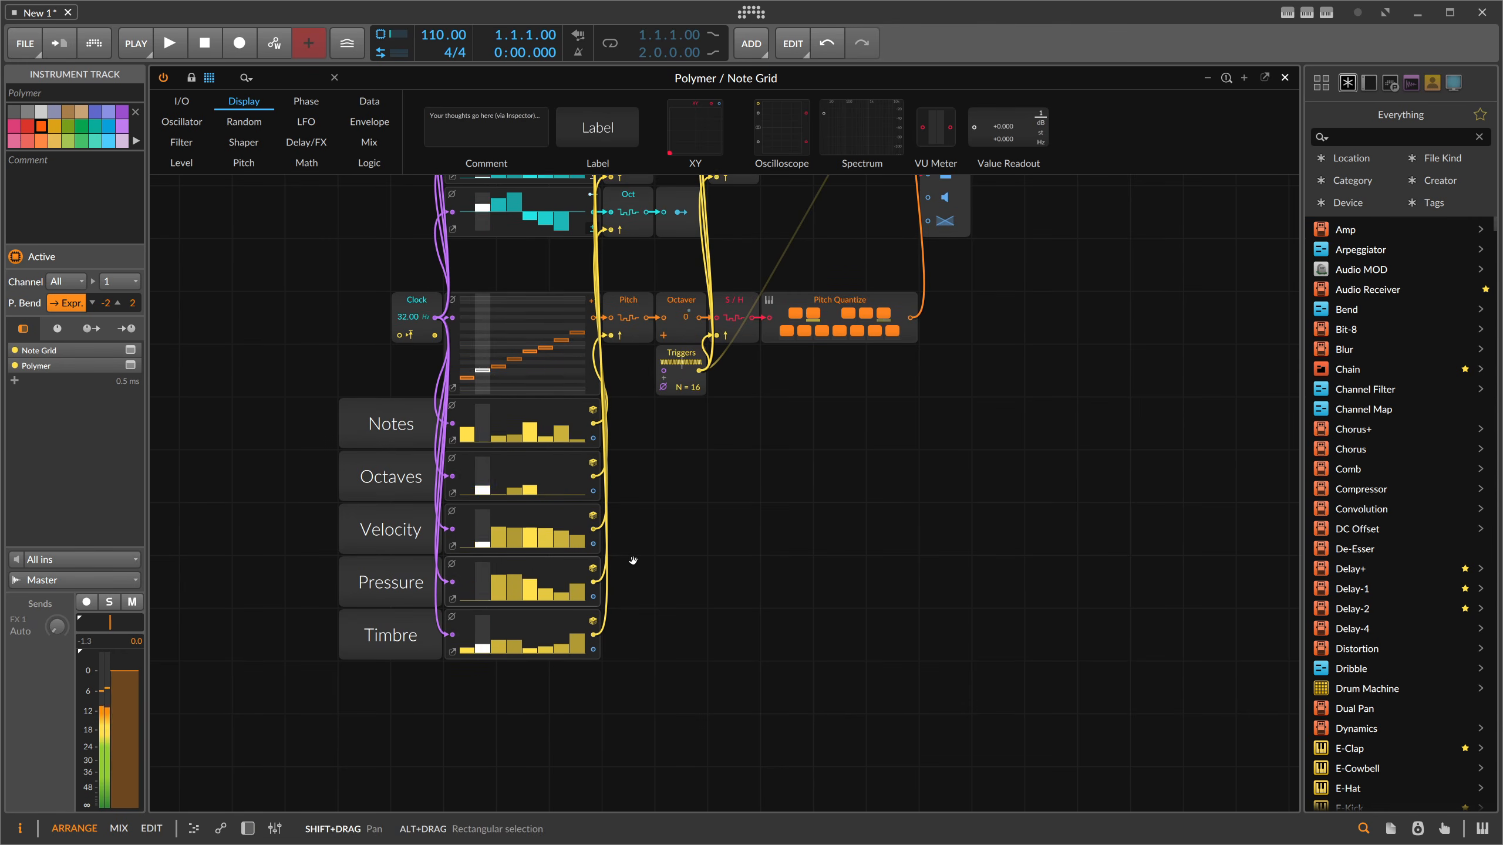
{"action": "scroll", "coordinate": [651, 403], "scroll_direction": "up", "scroll_amount": 1}
{"action": "left_click", "coordinate": [684, 427]}
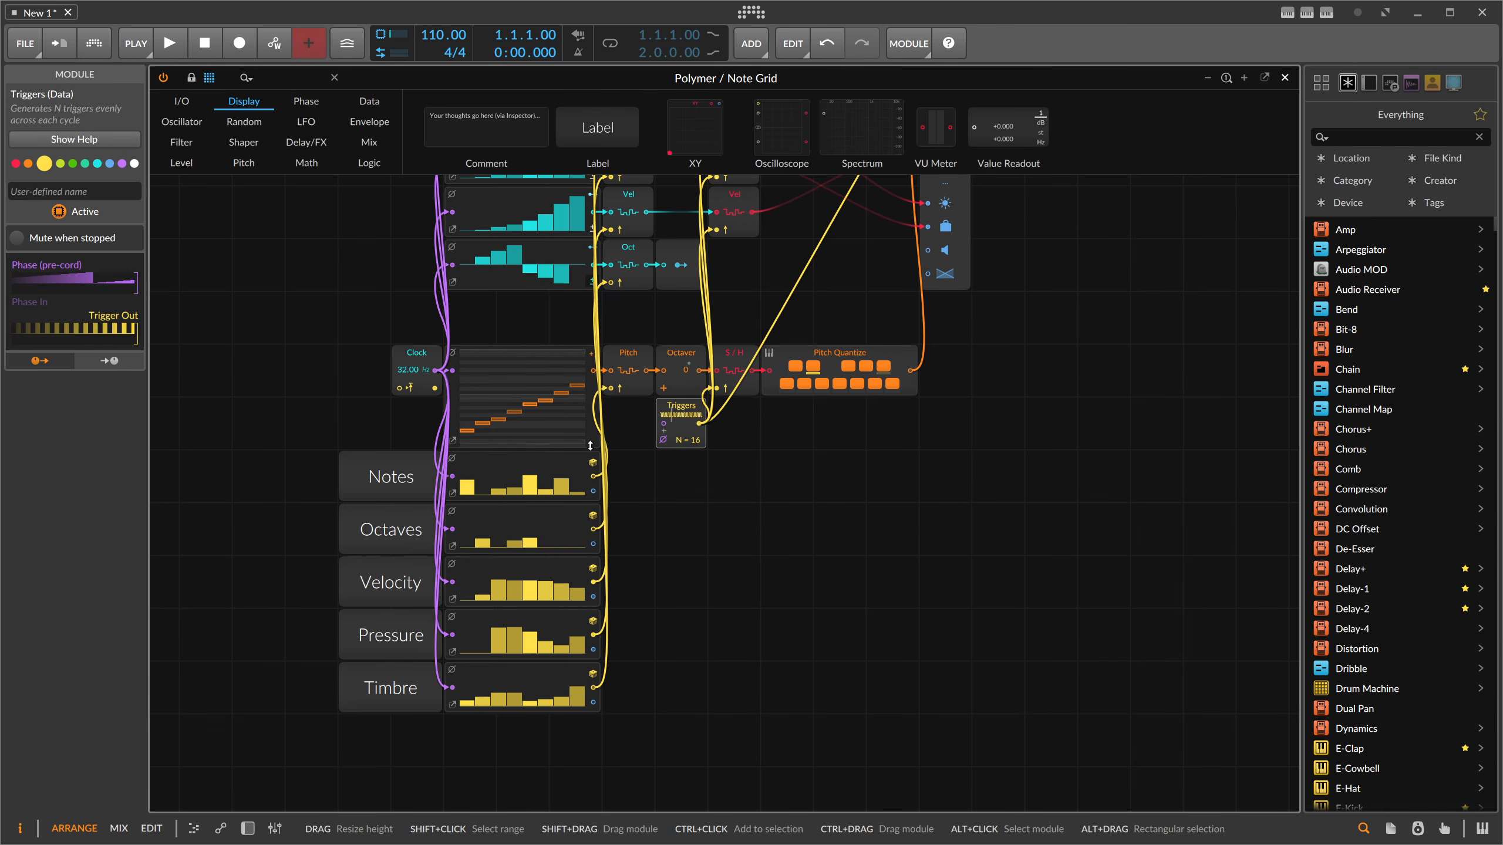
{"action": "scroll", "coordinate": [533, 591], "scroll_direction": "down", "scroll_amount": 2}
{"action": "left_click", "coordinate": [248, 829]}
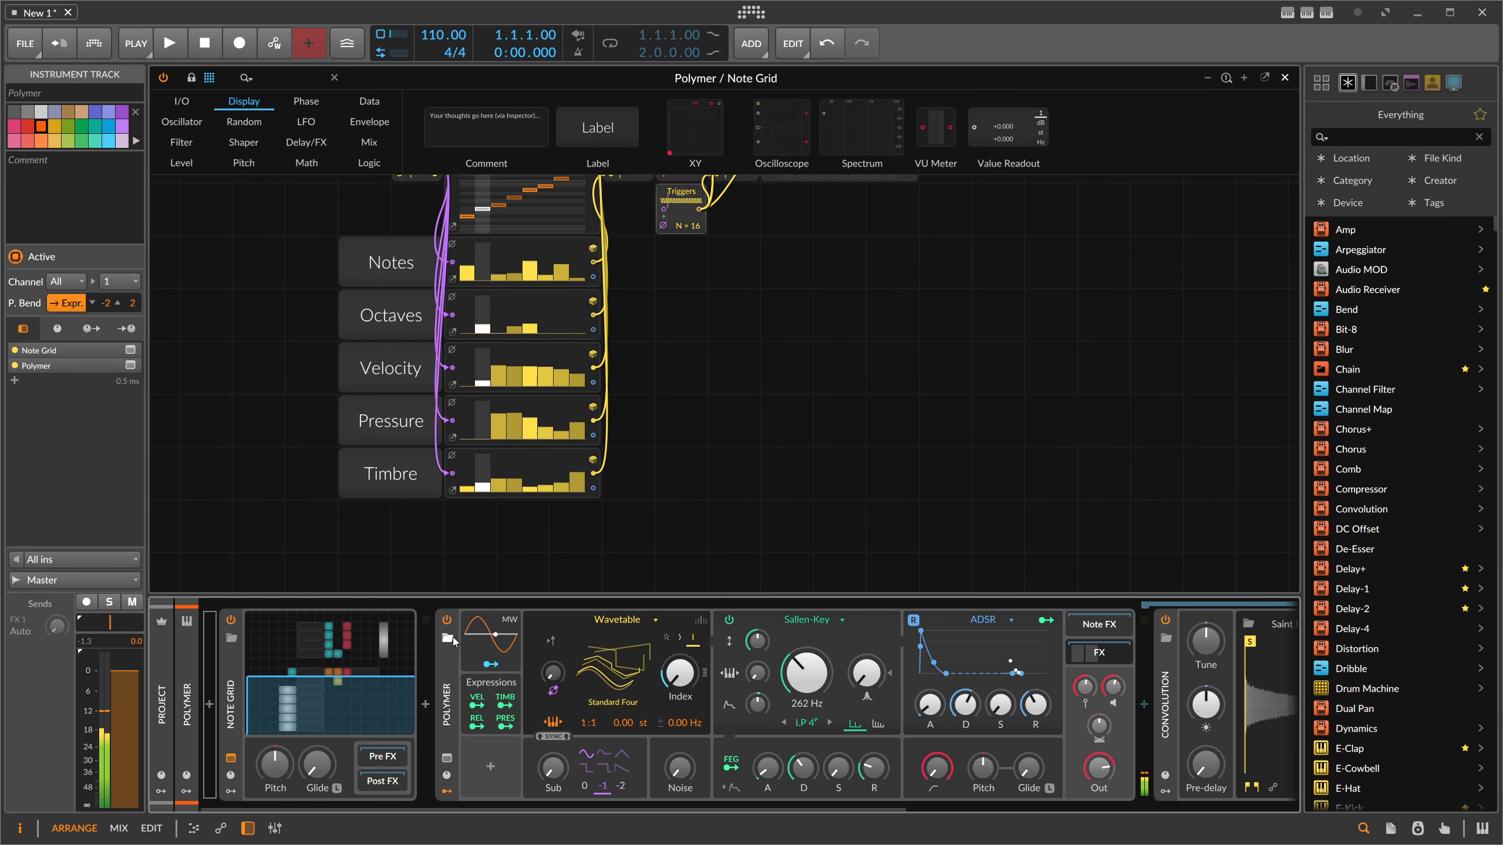
{"action": "left_click", "coordinate": [446, 621]}
{"action": "left_click", "coordinate": [247, 828]}
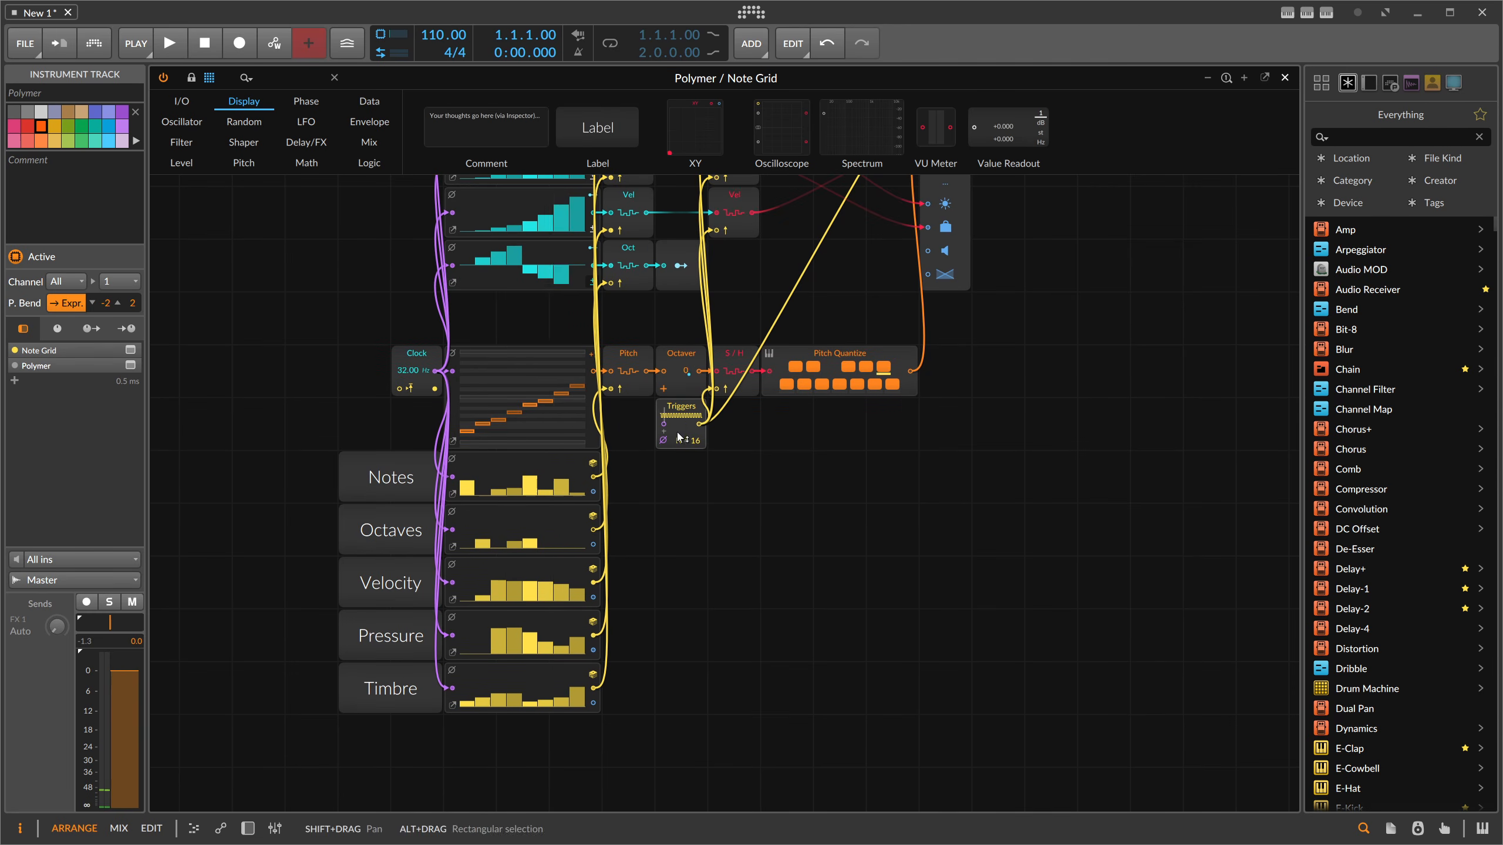
{"action": "left_click_drag", "start_coordinate": [679, 437], "coordinate": [586, 385]}
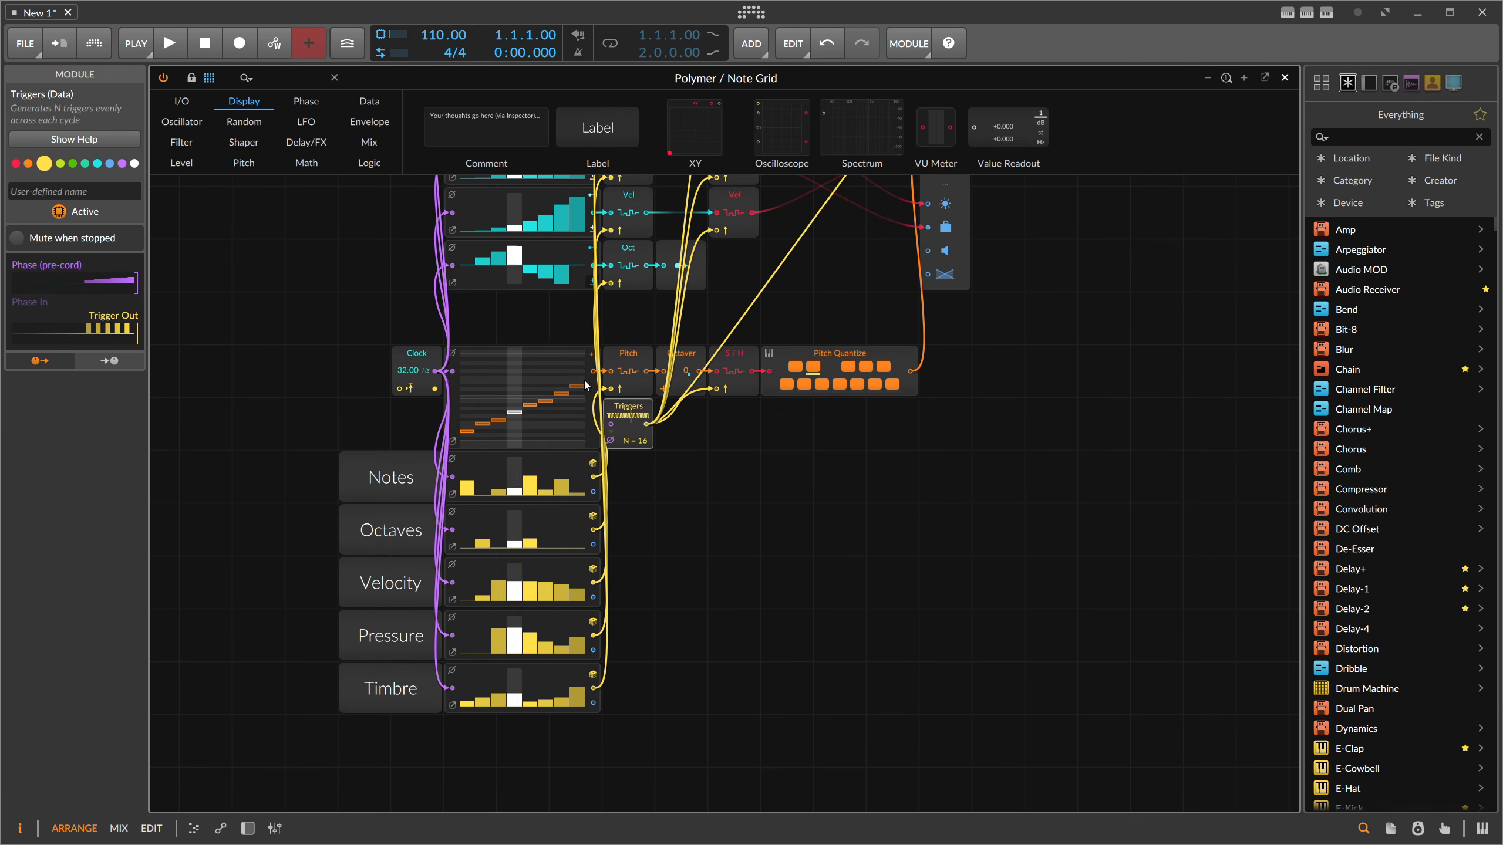
Search the Grid modules for "merge" and place a Merge module in the empty area below Pitch Quantize.
{"action": "left_click", "coordinate": [279, 78]}
{"action": "type", "text": "merge"}
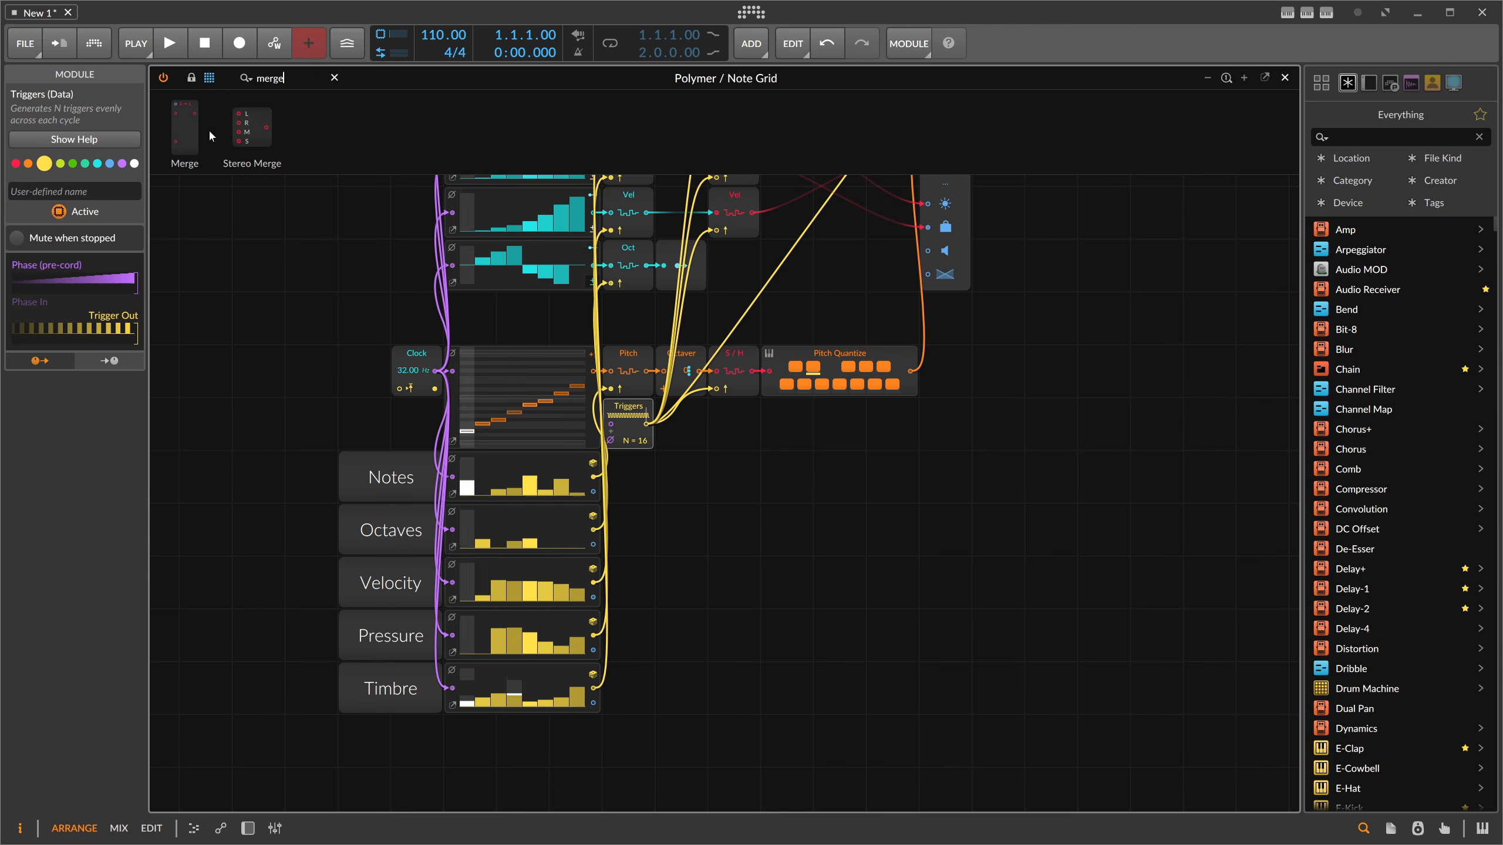
{"action": "left_click_drag", "start_coordinate": [186, 128], "coordinate": [786, 494]}
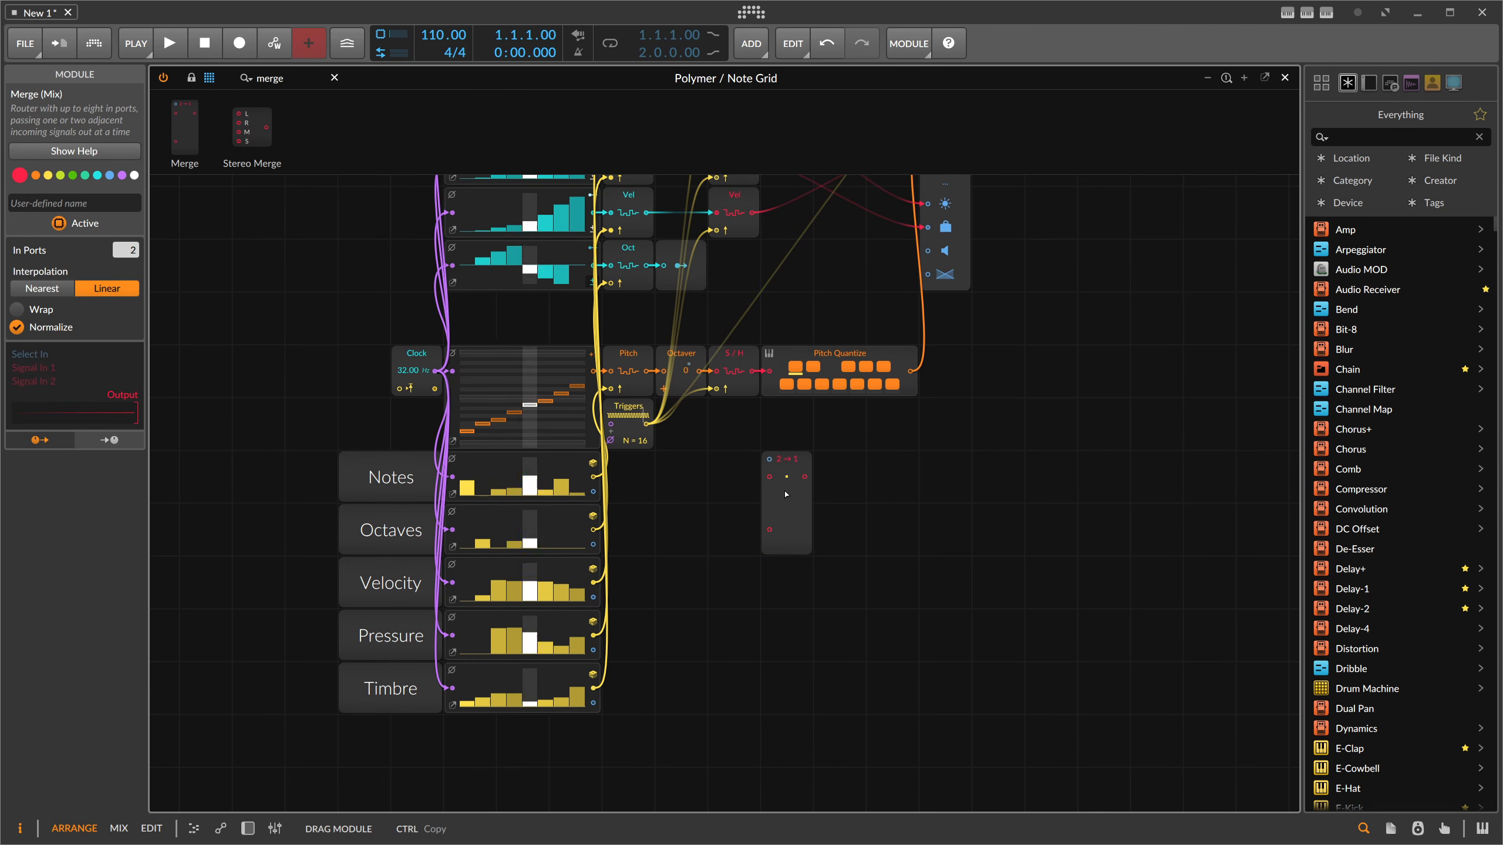
Copy the Triggers module to the Merge module's first input with N = 2 and set the Merge to 5 in ports.
{"action": "left_click", "coordinate": [649, 434]}
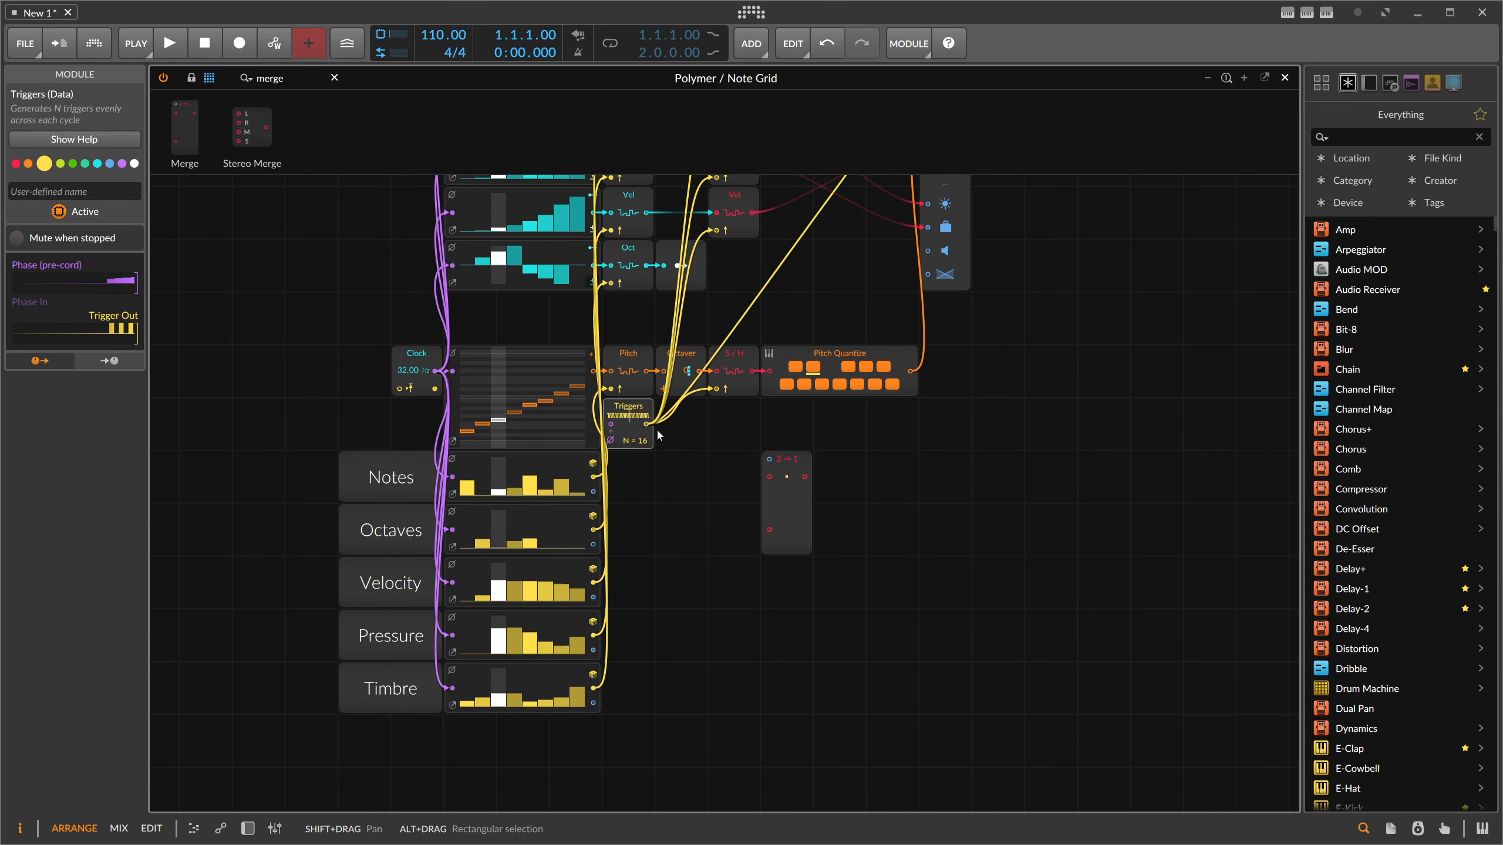
{"action": "left_click", "coordinate": [694, 472]}
{"action": "key", "text": "ctrl+v"}
{"action": "left_click_drag", "start_coordinate": [695, 466], "coordinate": [770, 529]}
{"action": "left_click", "coordinate": [773, 531]}
{"action": "left_click_drag", "start_coordinate": [128, 252], "coordinate": [128, 237]}
Duplicate the Triggers module down the remaining Merge inputs with N = 4, 8, 16 and 32.
{"action": "left_click", "coordinate": [728, 519]}
{"action": "key", "text": "ctrl+d"}
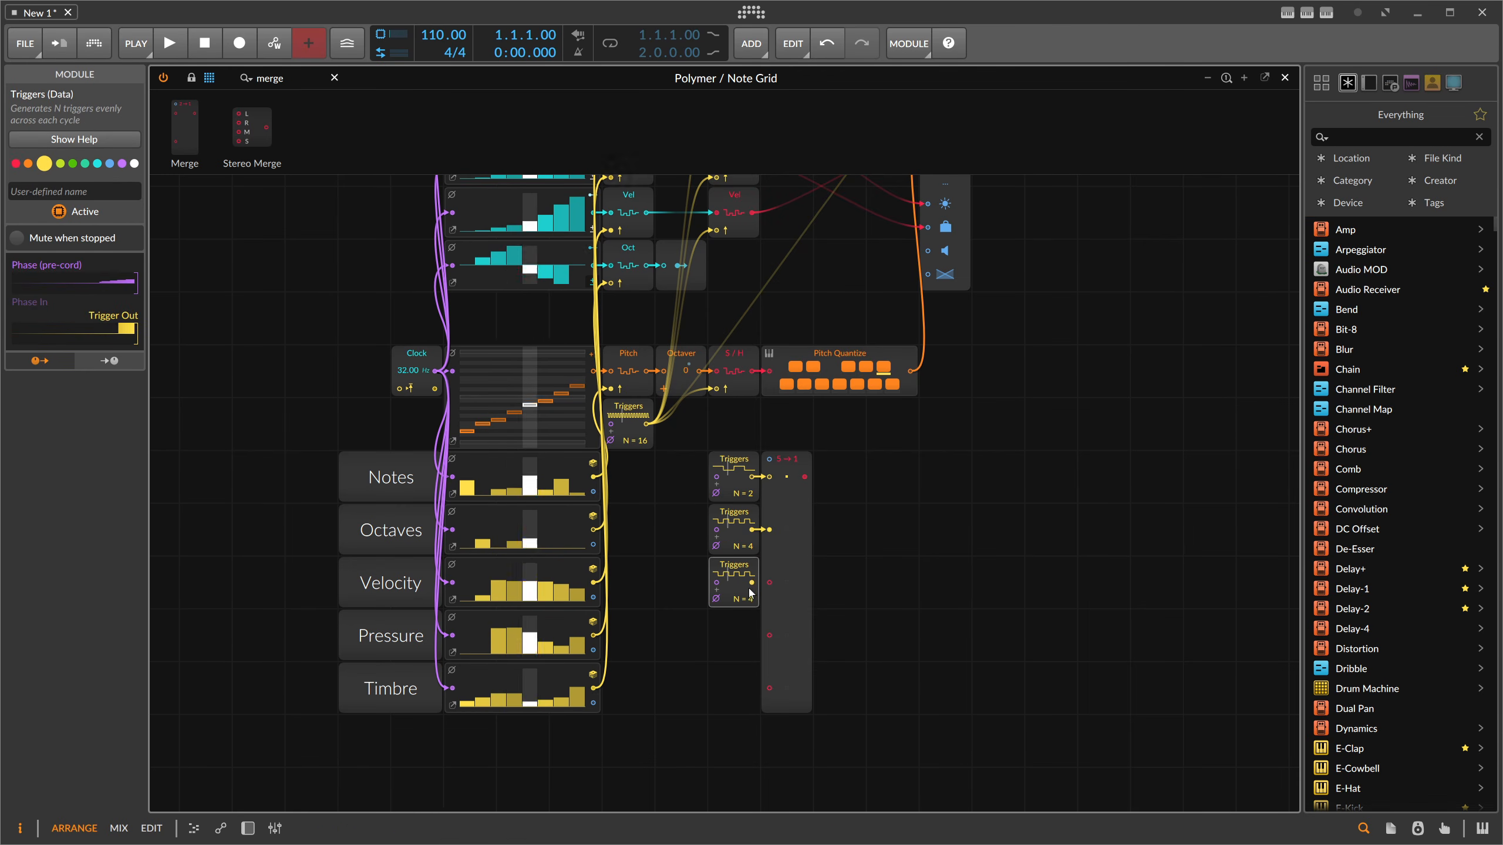
{"action": "left_click_drag", "start_coordinate": [748, 598], "coordinate": [753, 649]}
{"action": "key", "text": "ctrl+d"}
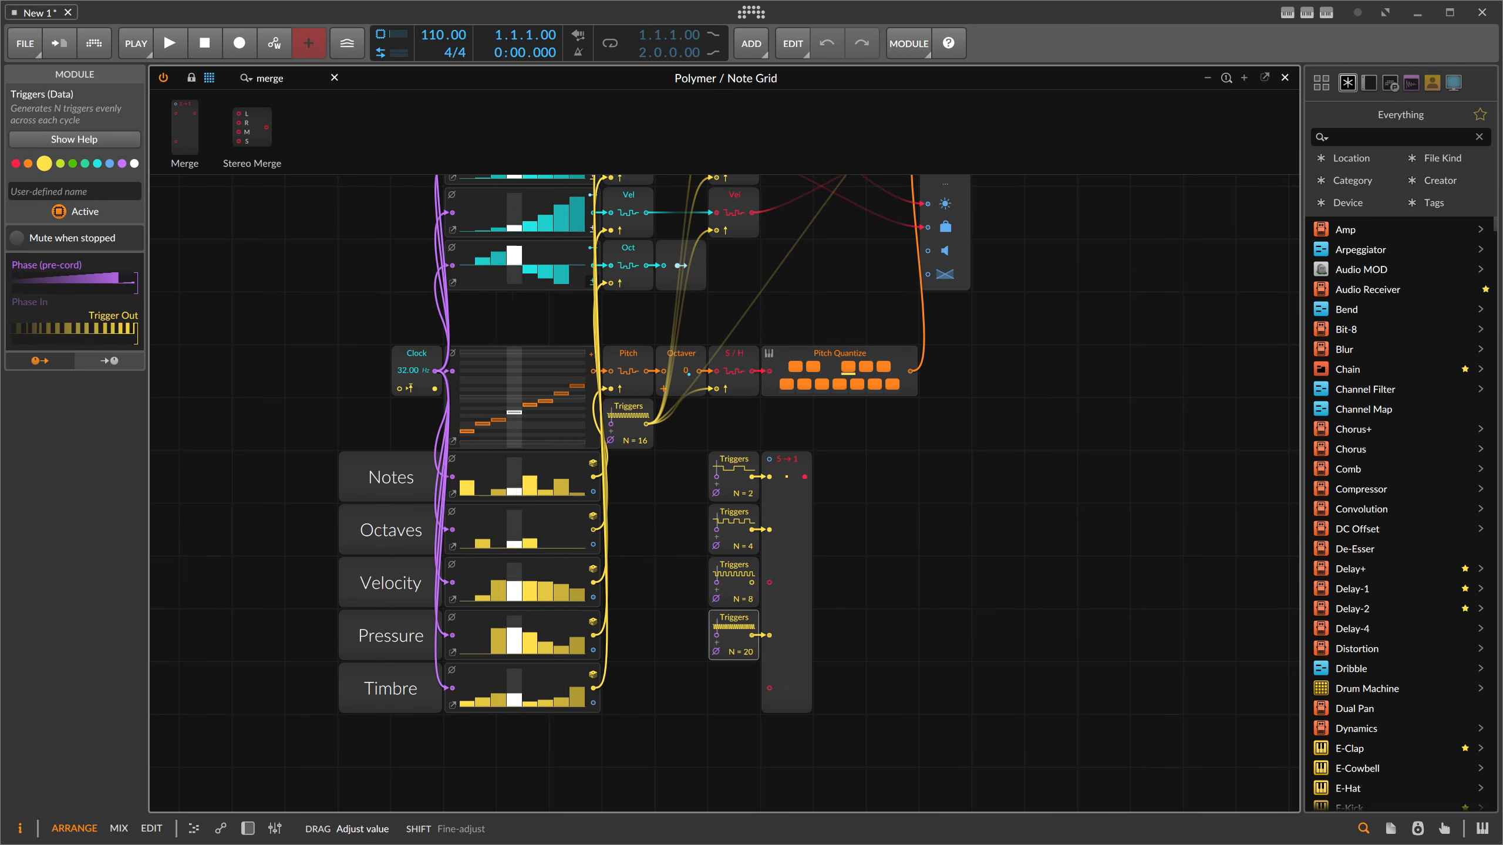
{"action": "key", "text": "ctrl+d"}
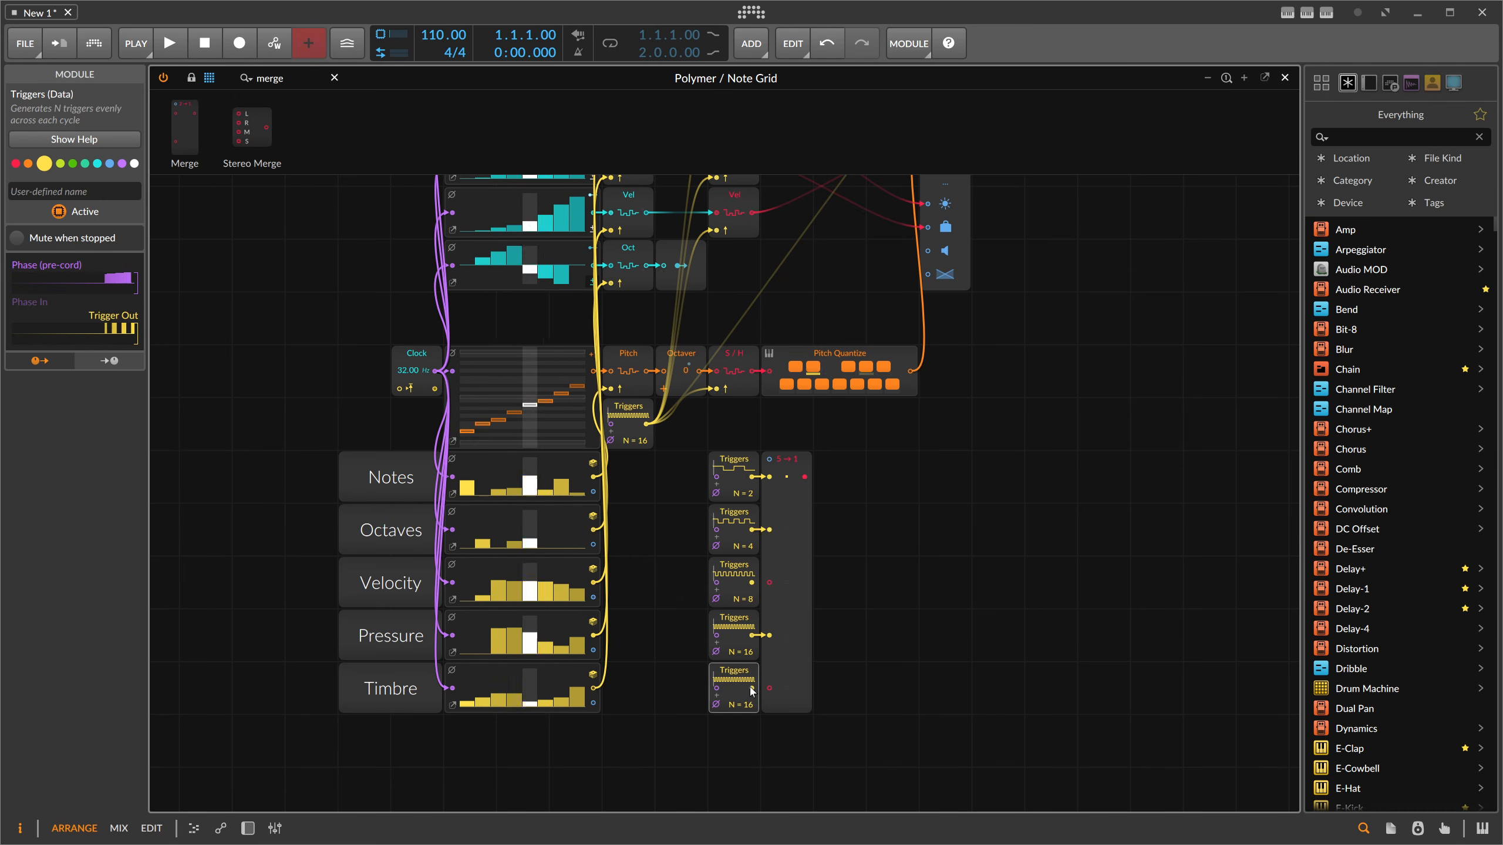
{"action": "mouse_move", "coordinate": [752, 689]}
{"action": "left_mouse_down"}
{"action": "mouse_move", "coordinate": [769, 688]}
{"action": "mouse_move", "coordinate": [750, 699]}
{"action": "left_mouse_up"}
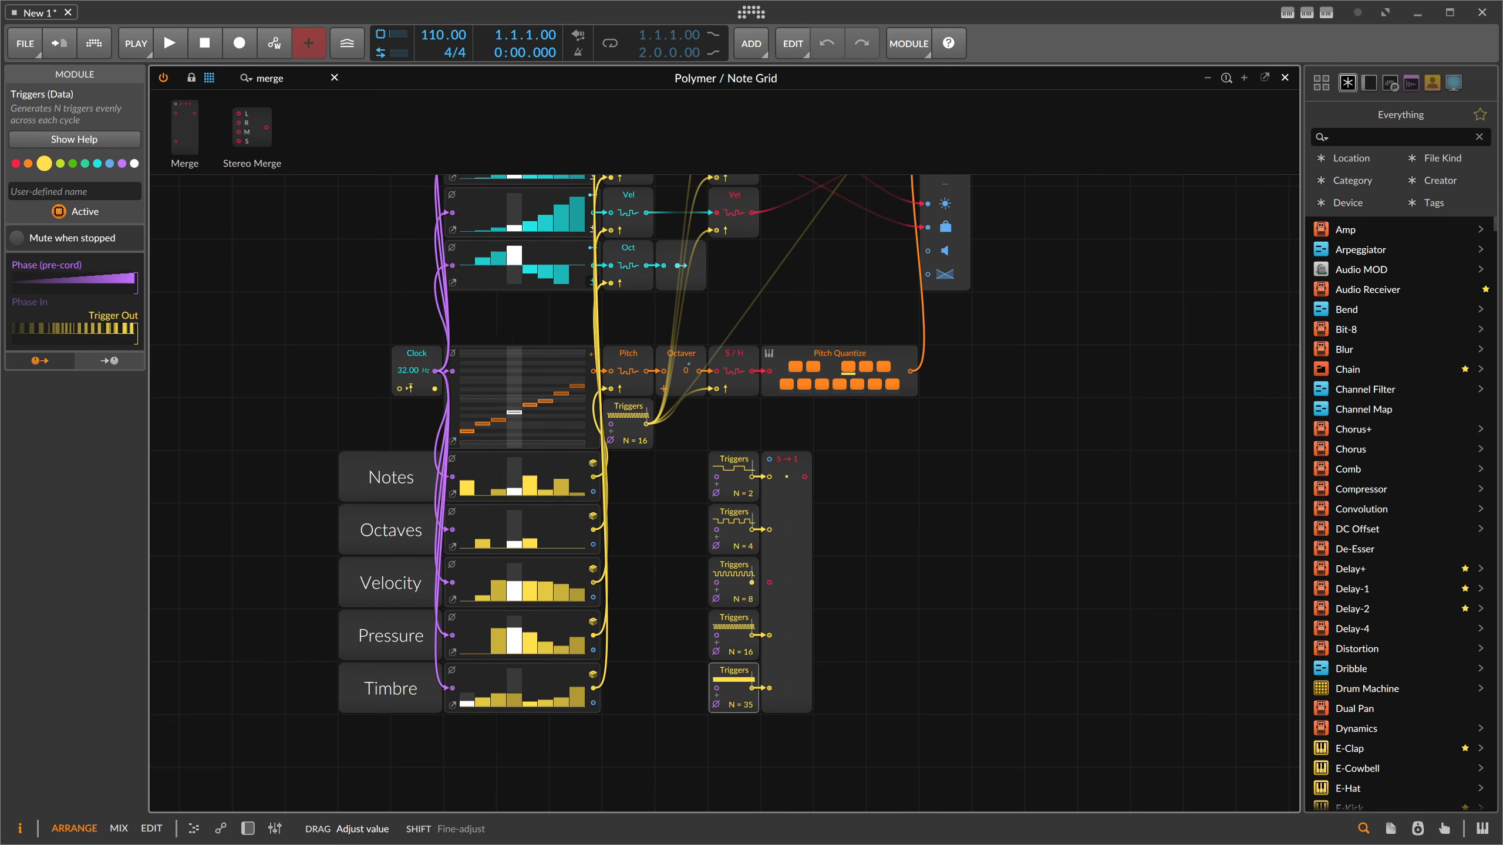
Set the Merge module's in ports to 6 and connect the Clock's phase output to its select input.
{"action": "left_click", "coordinate": [794, 694]}
{"action": "left_click_drag", "start_coordinate": [127, 250], "coordinate": [128, 244]}
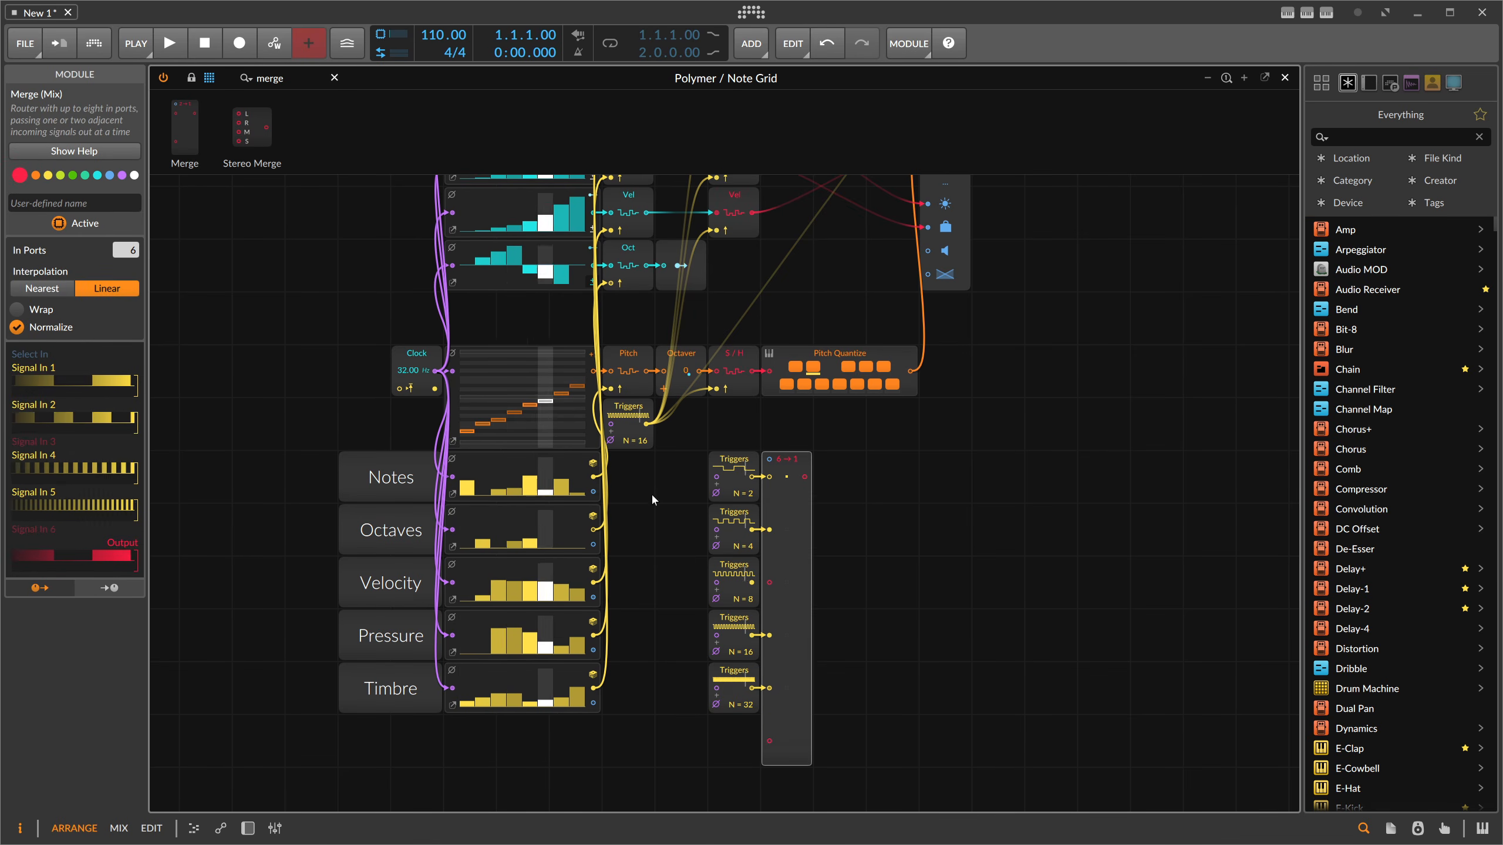
{"action": "scroll", "coordinate": [652, 499], "scroll_direction": "down", "scroll_amount": 3}
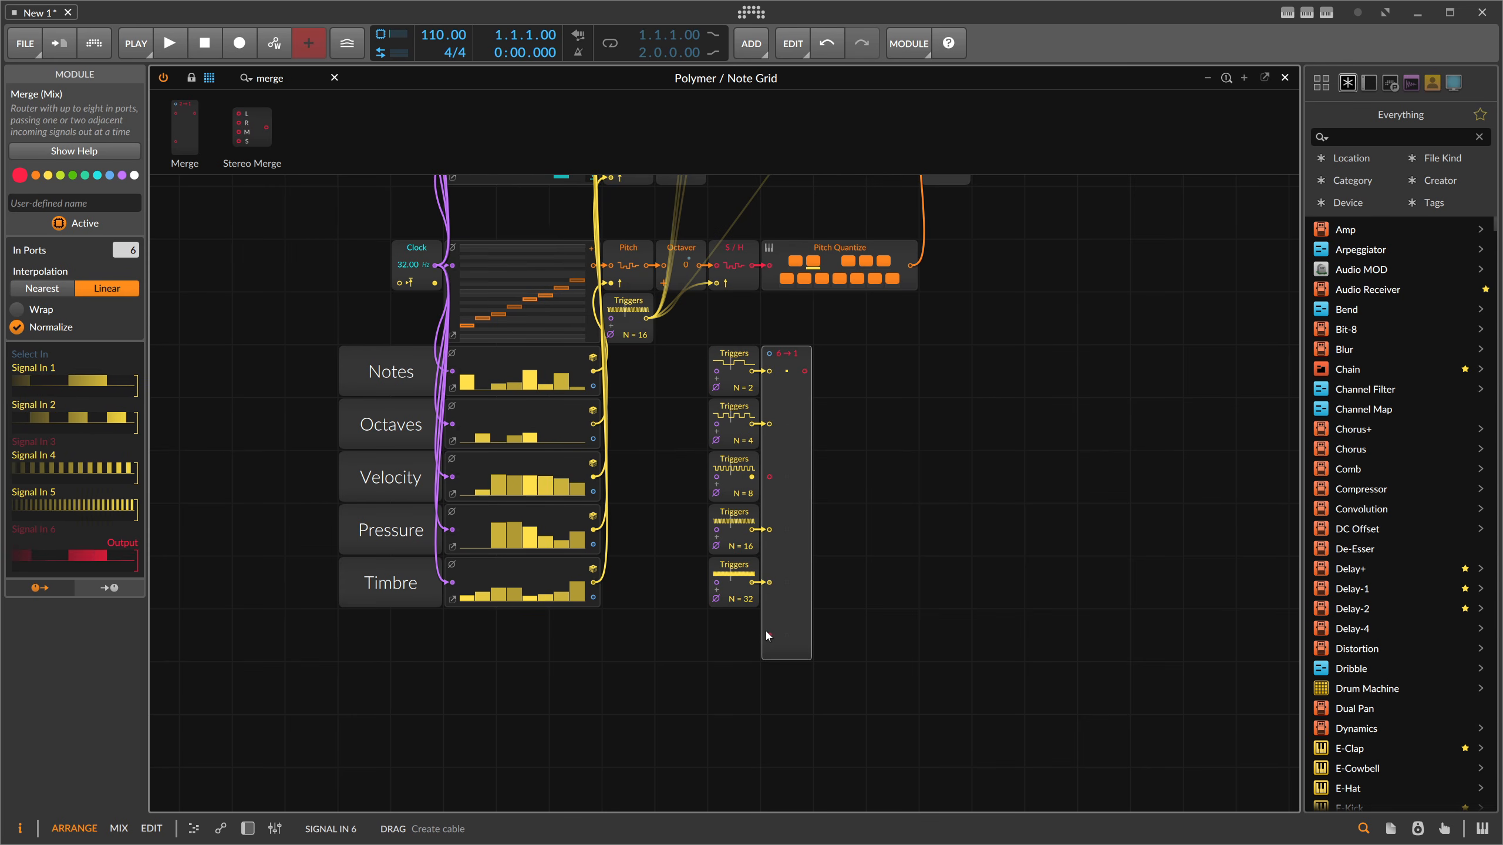
{"action": "scroll", "coordinate": [765, 630], "scroll_direction": "up", "scroll_amount": 1}
{"action": "scroll", "coordinate": [766, 634], "scroll_direction": "up", "scroll_amount": 1}
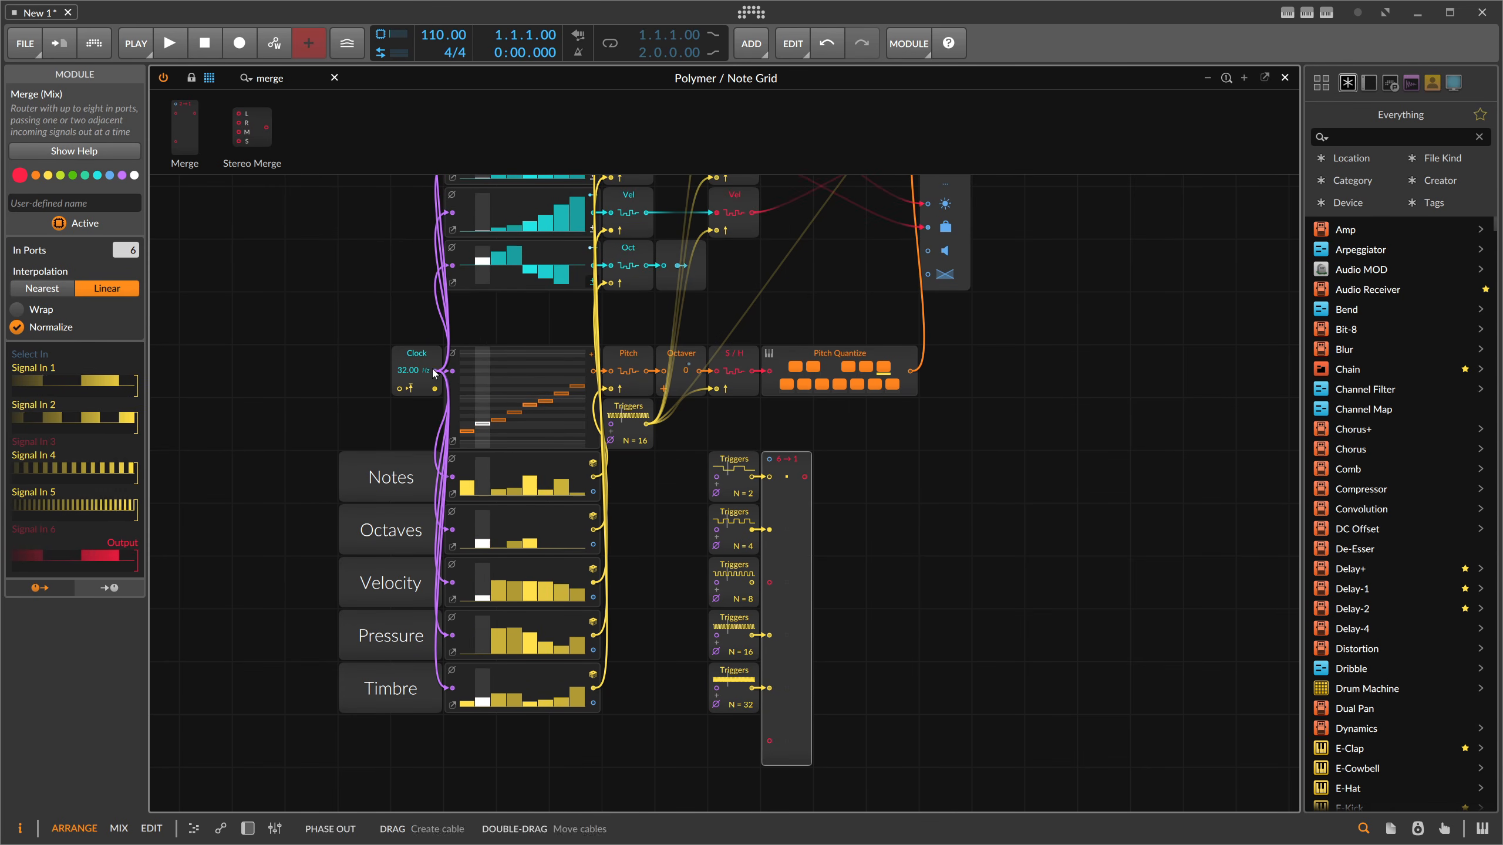
{"action": "left_click_drag", "start_coordinate": [775, 443], "coordinate": [769, 459]}
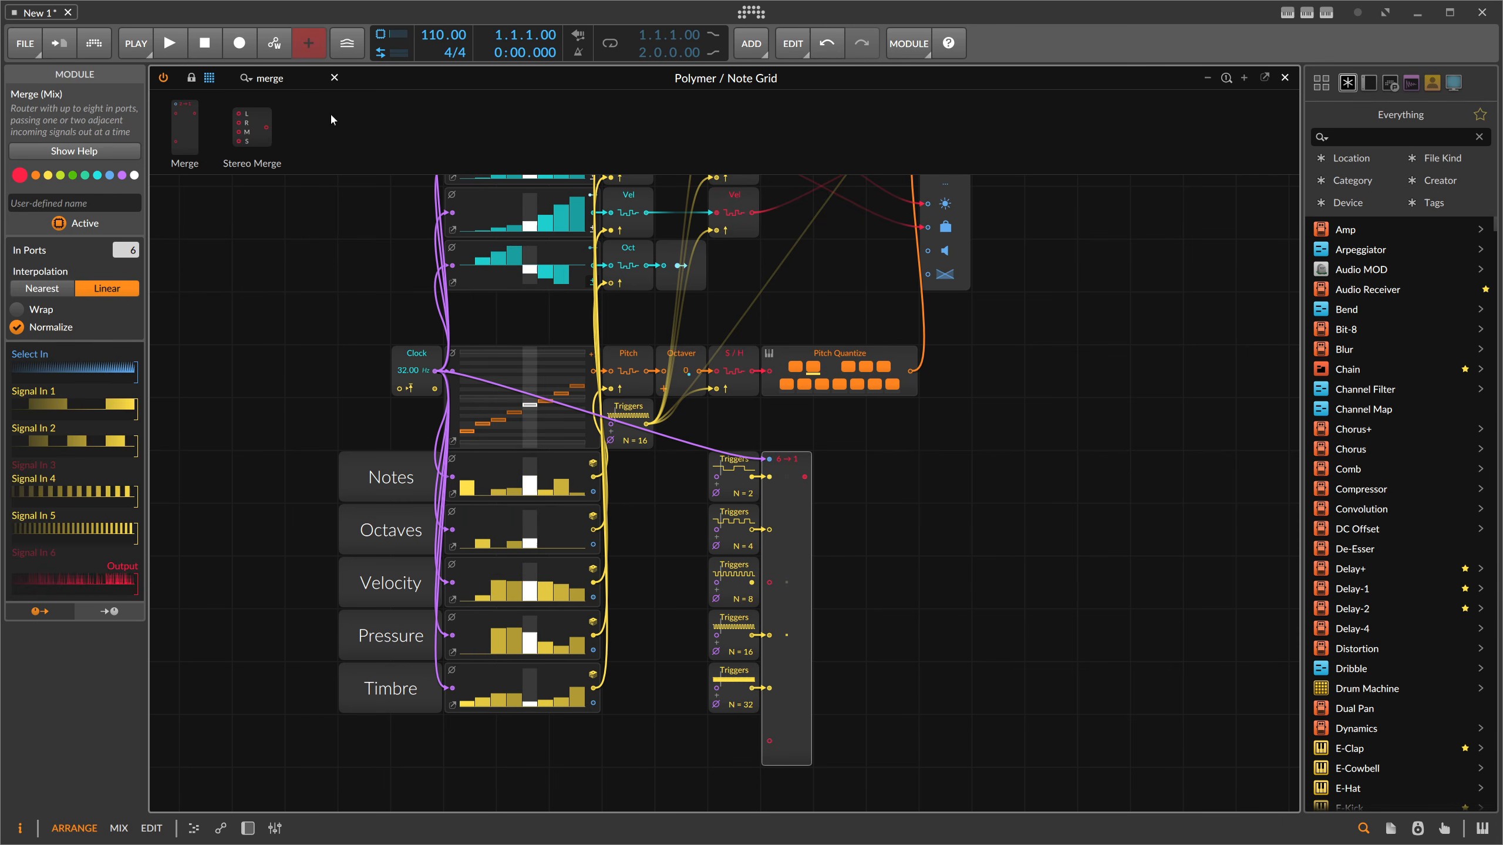
Insert a Sample / Hold module above the new Triggers column, between the Clock's phase output and the Merge select input.
{"action": "type", "text": "sa"}
{"action": "left_click_drag", "start_coordinate": [455, 222], "coordinate": [769, 459]}
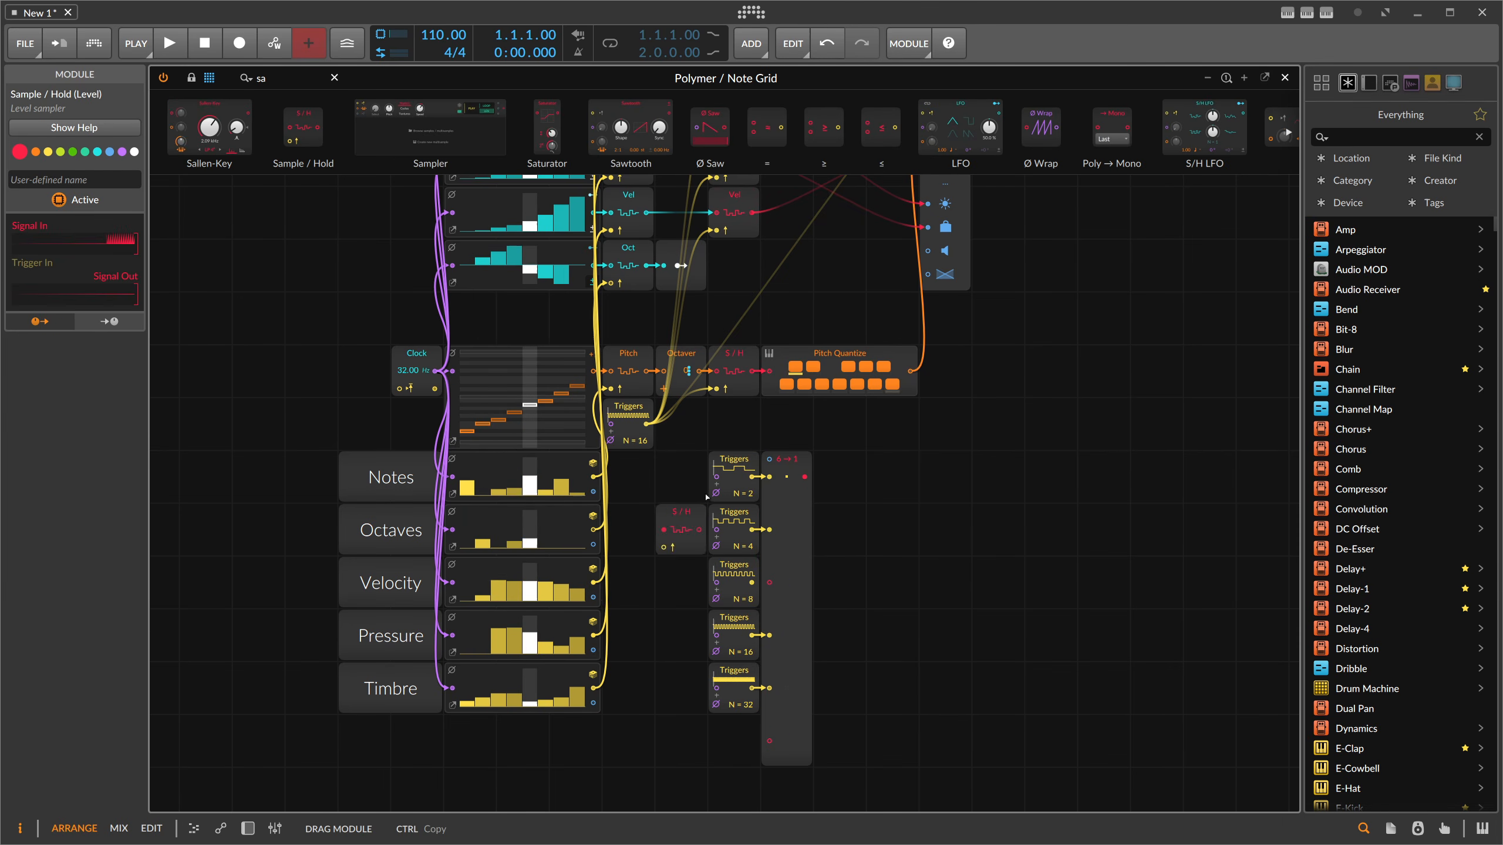
{"action": "scroll", "coordinate": [816, 635], "scroll_direction": "down", "scroll_amount": 1}
{"action": "left_click_drag", "start_coordinate": [863, 681], "coordinate": [737, 433]}
{"action": "scroll", "coordinate": [807, 501], "scroll_direction": "down", "scroll_amount": 1}
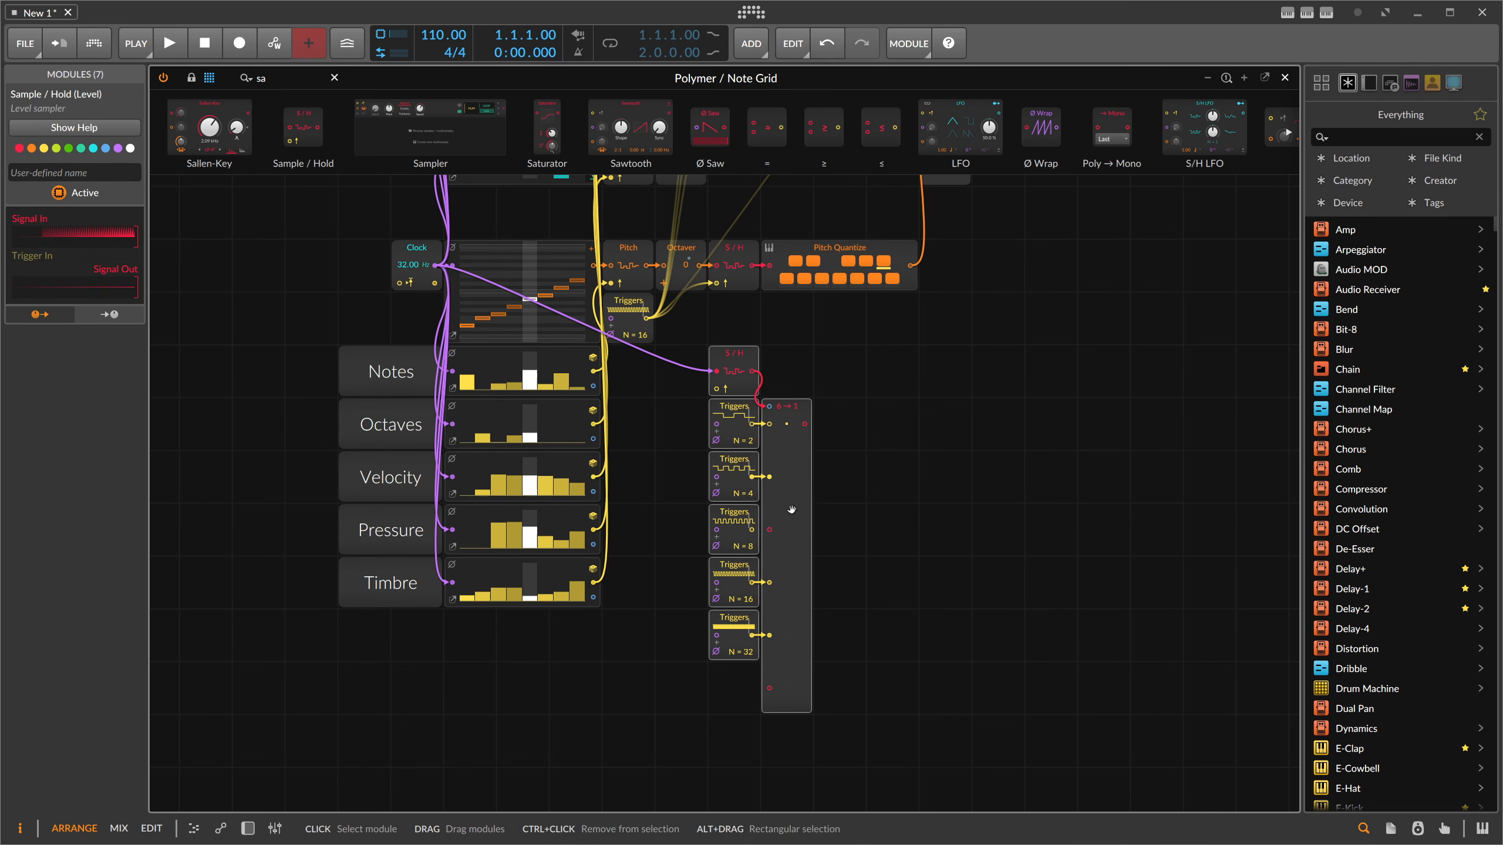
Duplicate the Timbre label and step row directly below, renaming the copied label Triggers and clearing the copied steps.
{"action": "left_click", "coordinate": [795, 452]}
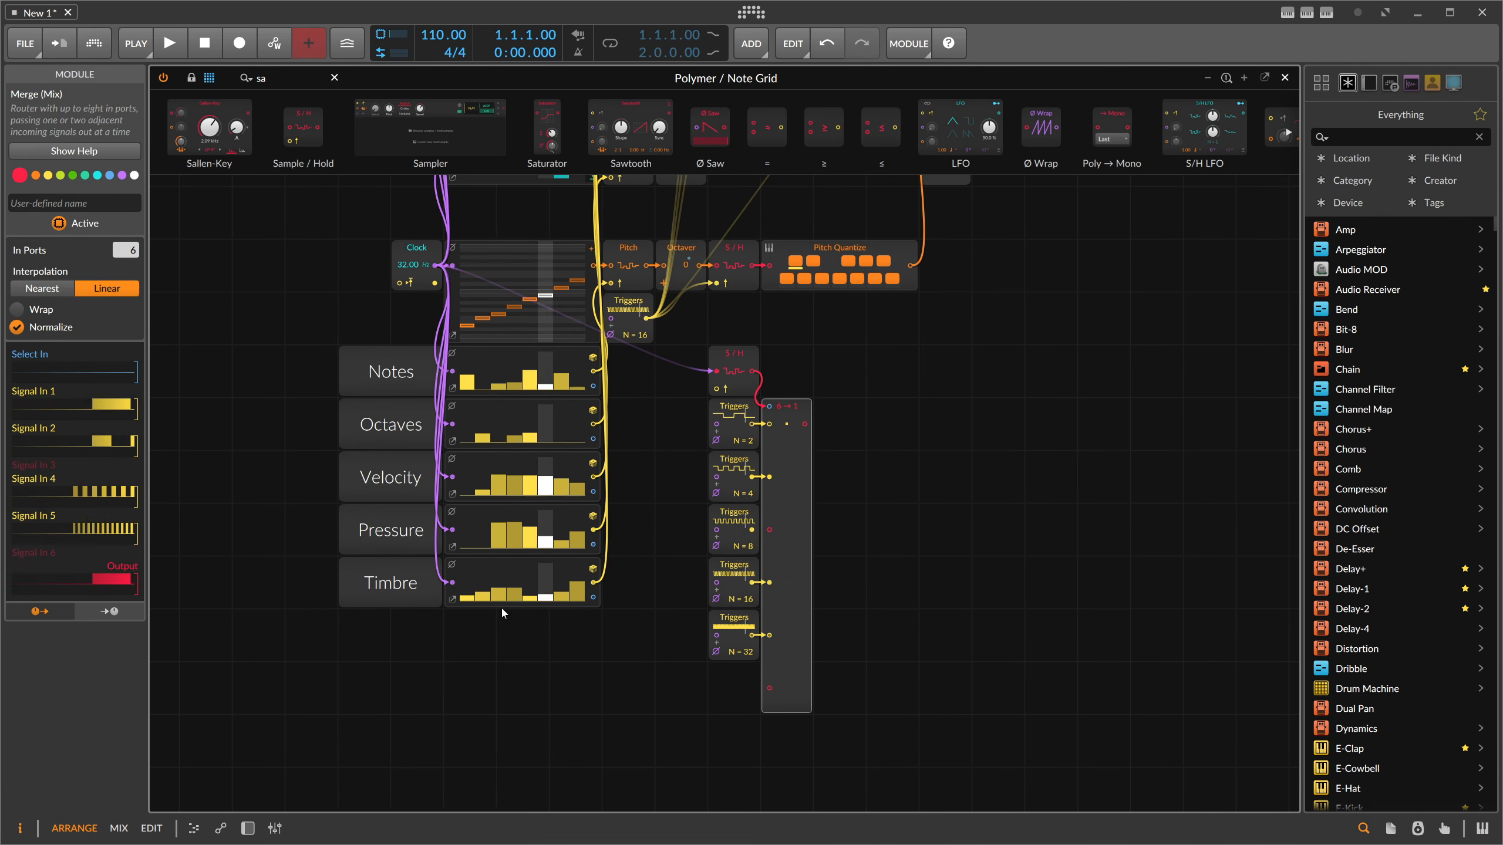
{"action": "left_click_drag", "start_coordinate": [704, 585], "coordinate": [415, 571]}
{"action": "left_click_drag", "start_coordinate": [393, 573], "coordinate": [392, 631]}
{"action": "left_click", "coordinate": [391, 634]}
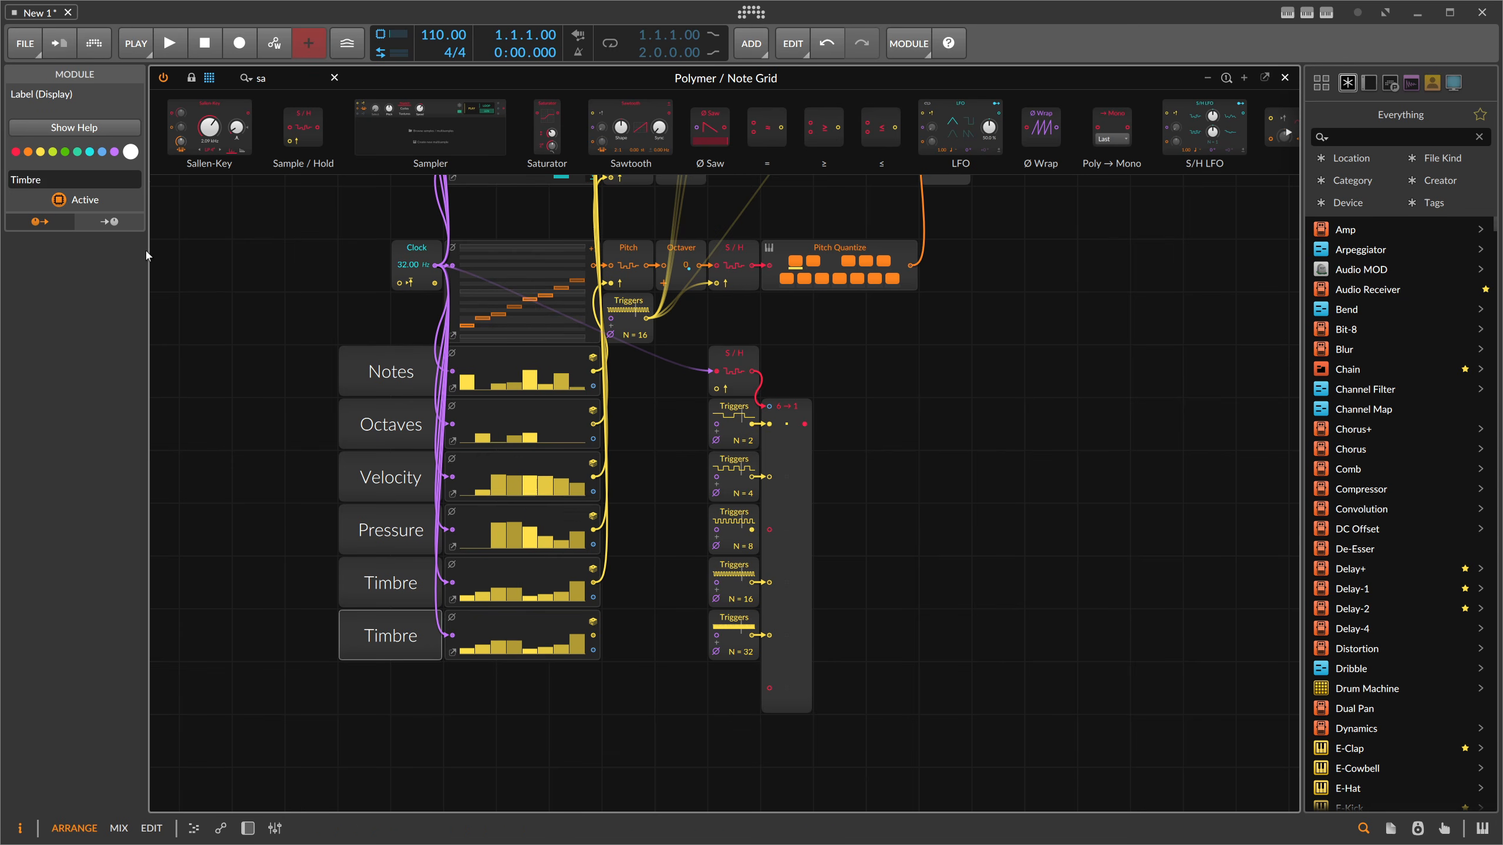
{"action": "left_click", "coordinate": [7, 180]}
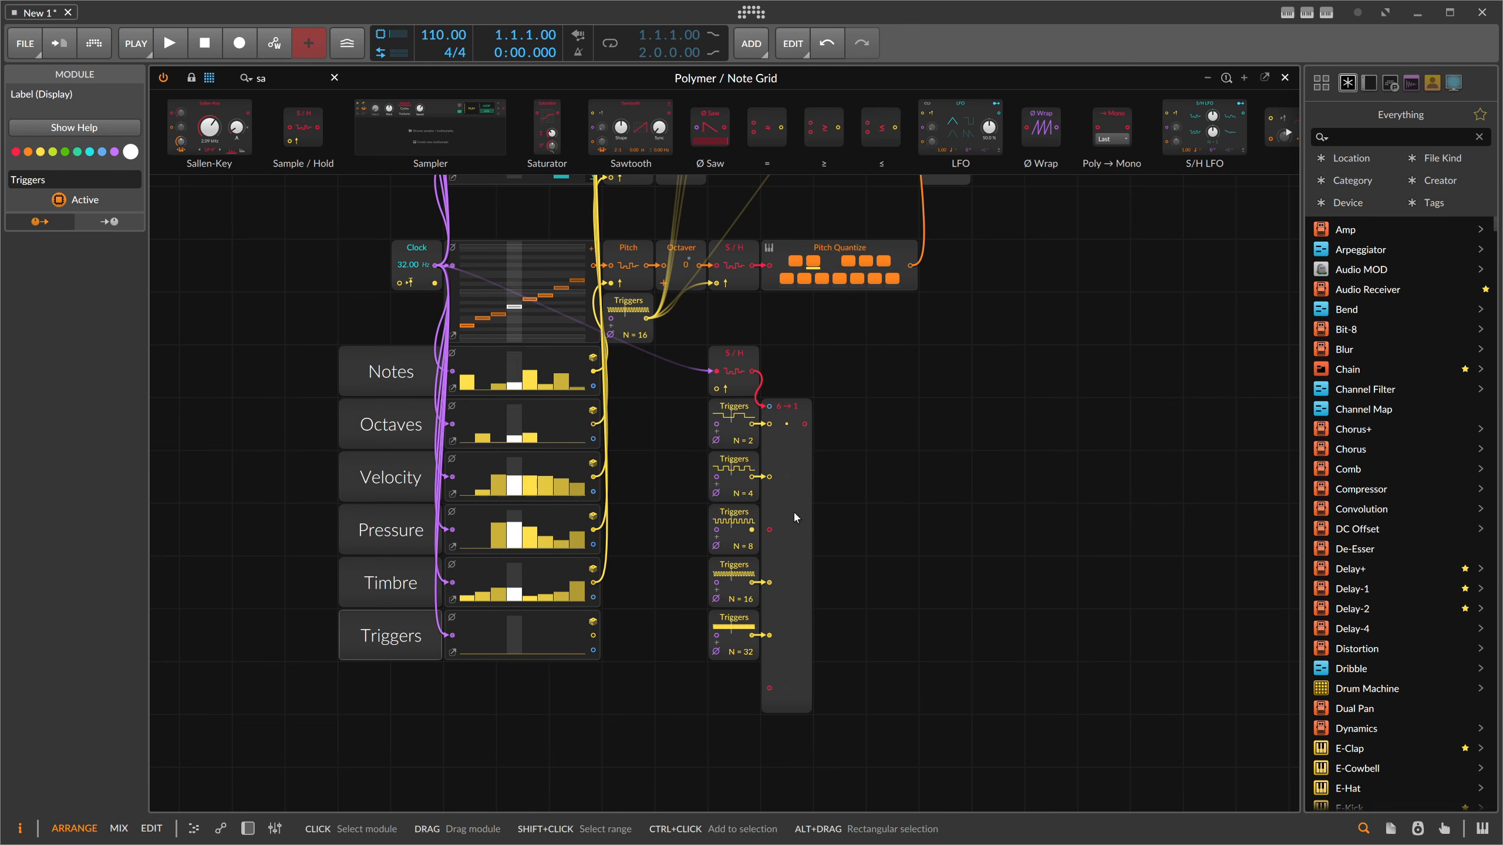
Connect the N = 8 Triggers module's output to the third Merge input.
{"action": "left_click_drag", "start_coordinate": [753, 530], "coordinate": [769, 530]}
{"action": "left_click", "coordinate": [732, 408]}
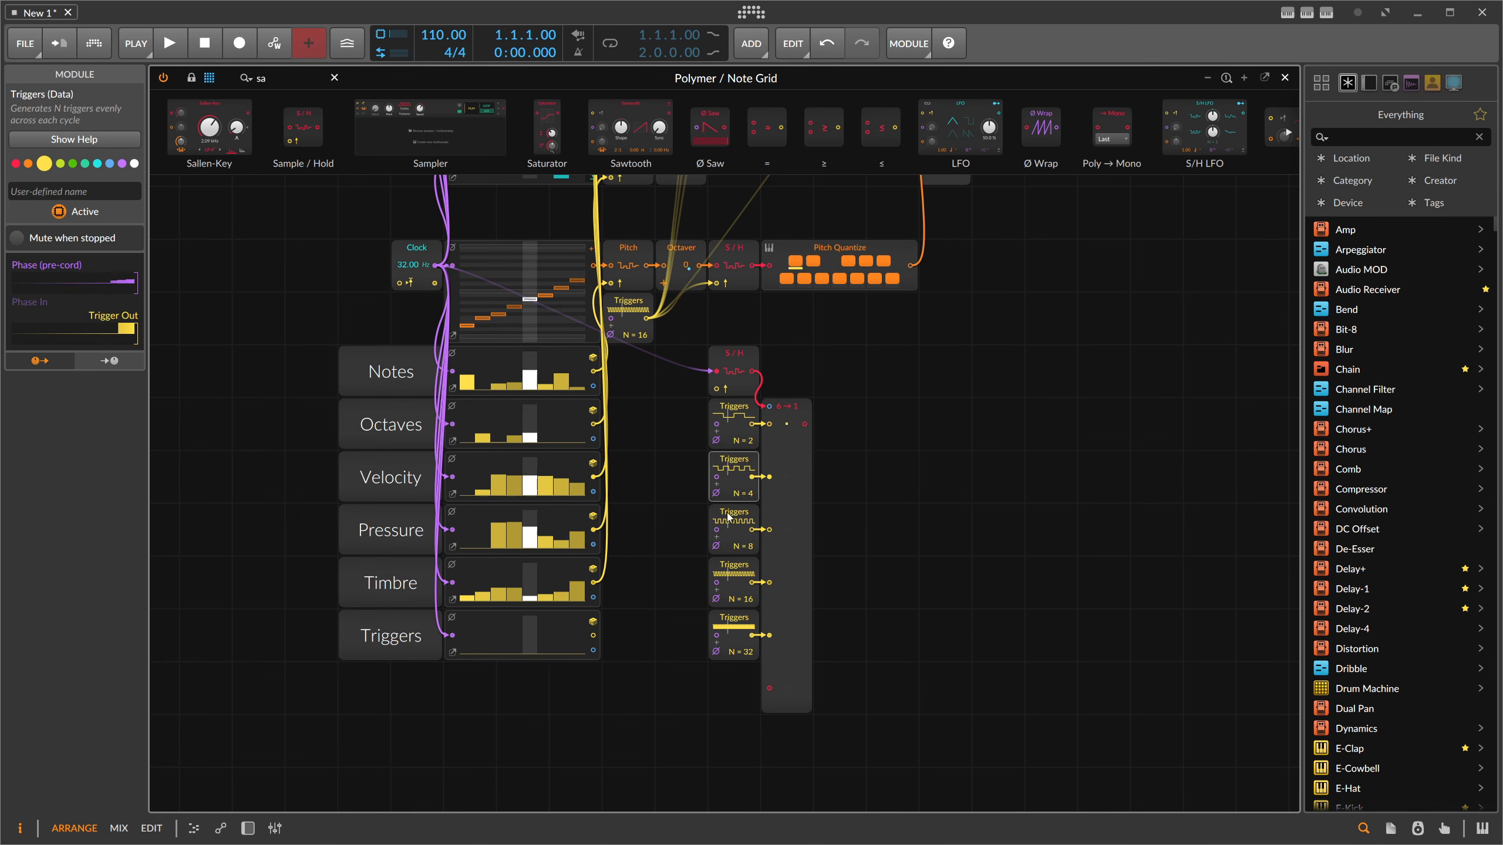
Connect the Triggers step row's gate output to the Sample / Hold trigger input and draw probabilities across its six steps.
{"action": "left_click", "coordinate": [733, 570]}
{"action": "left_click", "coordinate": [736, 683]}
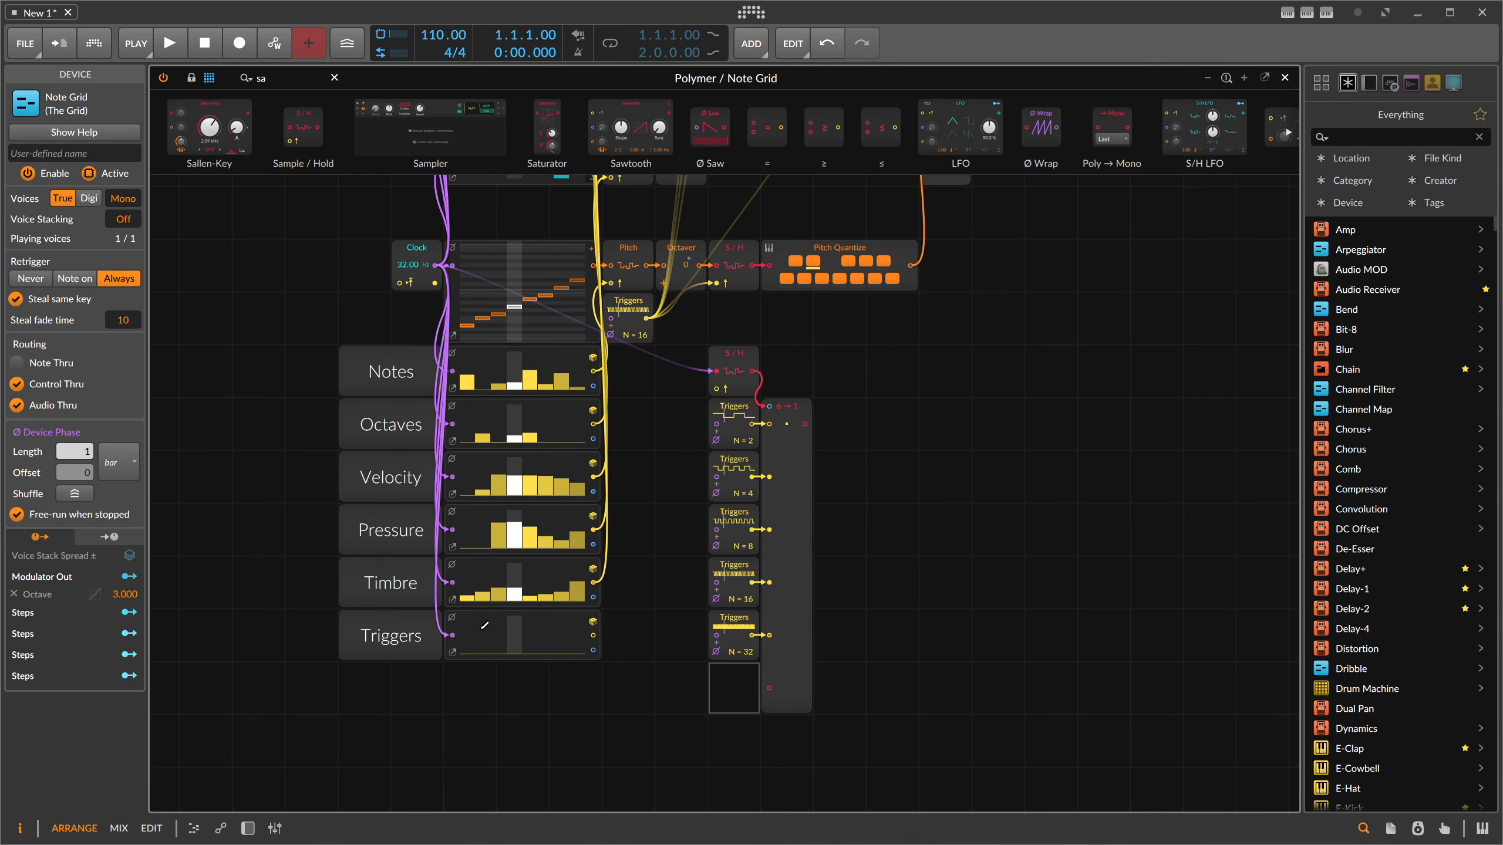
{"action": "left_click", "coordinate": [454, 647]}
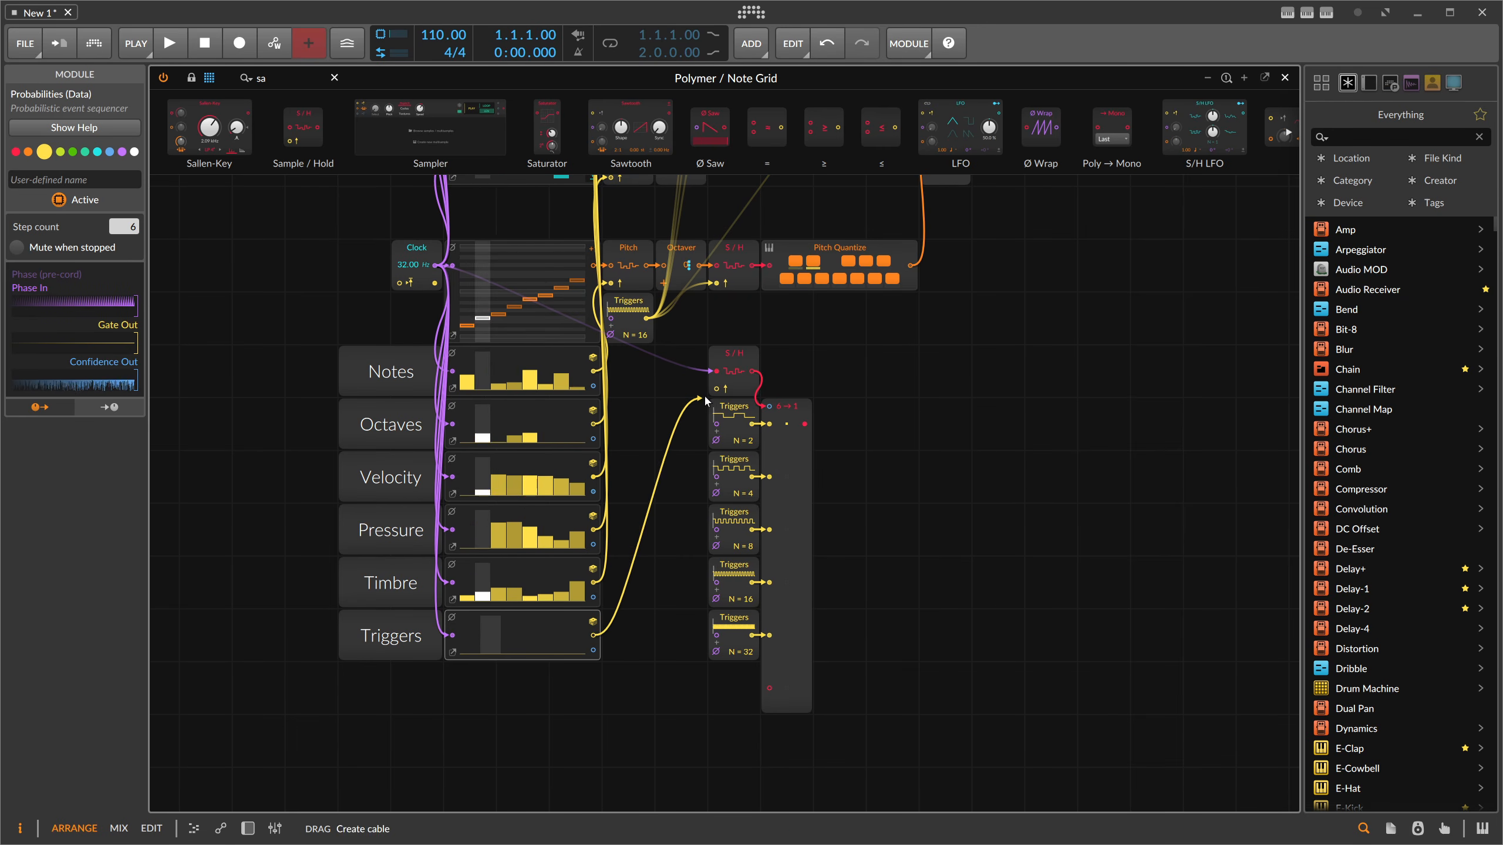
{"action": "left_click_drag", "start_coordinate": [705, 400], "coordinate": [717, 390]}
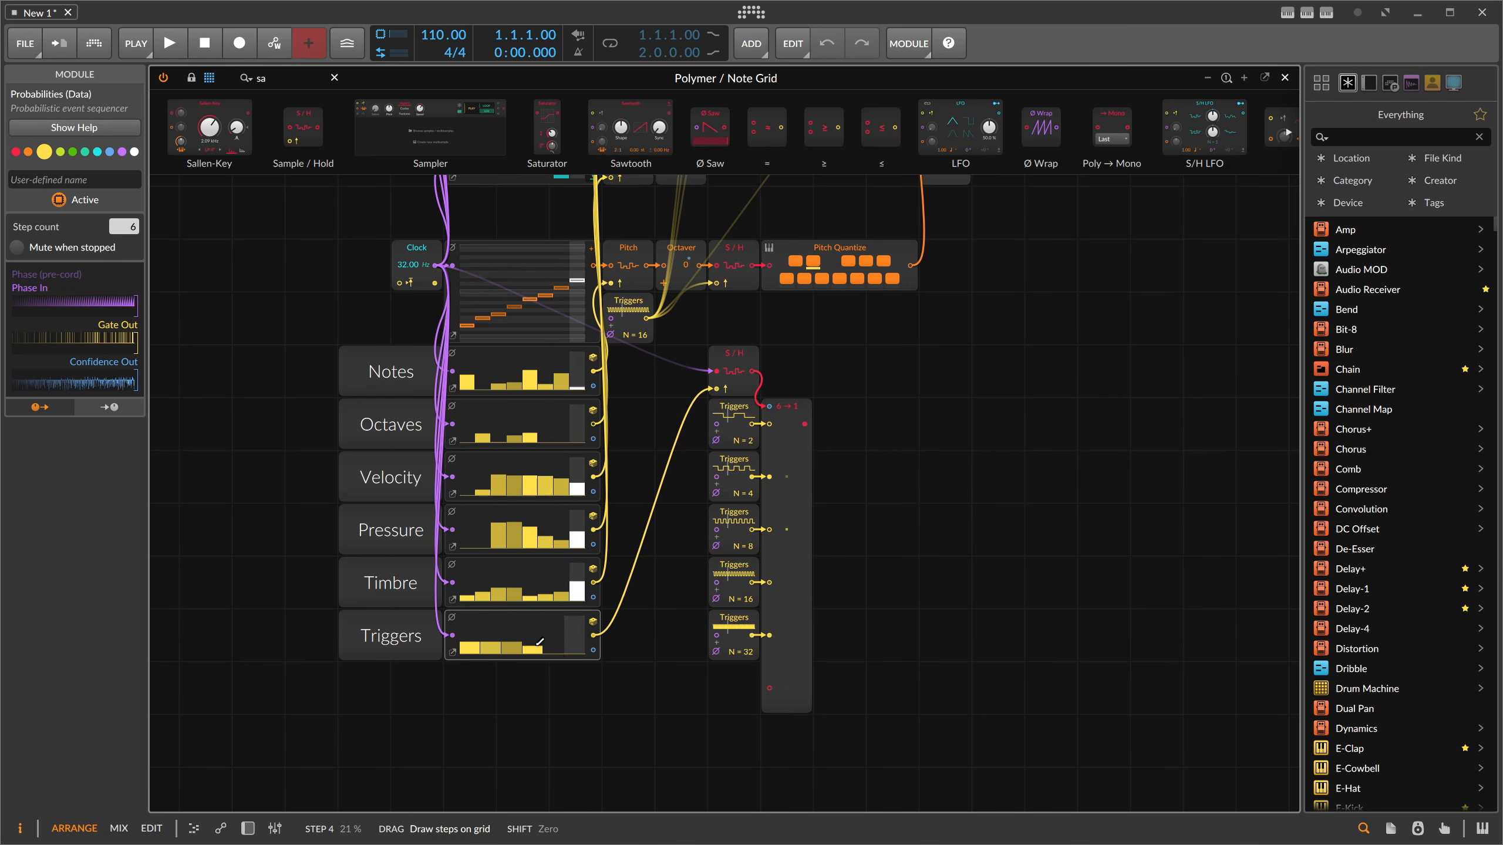
{"action": "left_click_drag", "start_coordinate": [540, 645], "coordinate": [556, 641]}
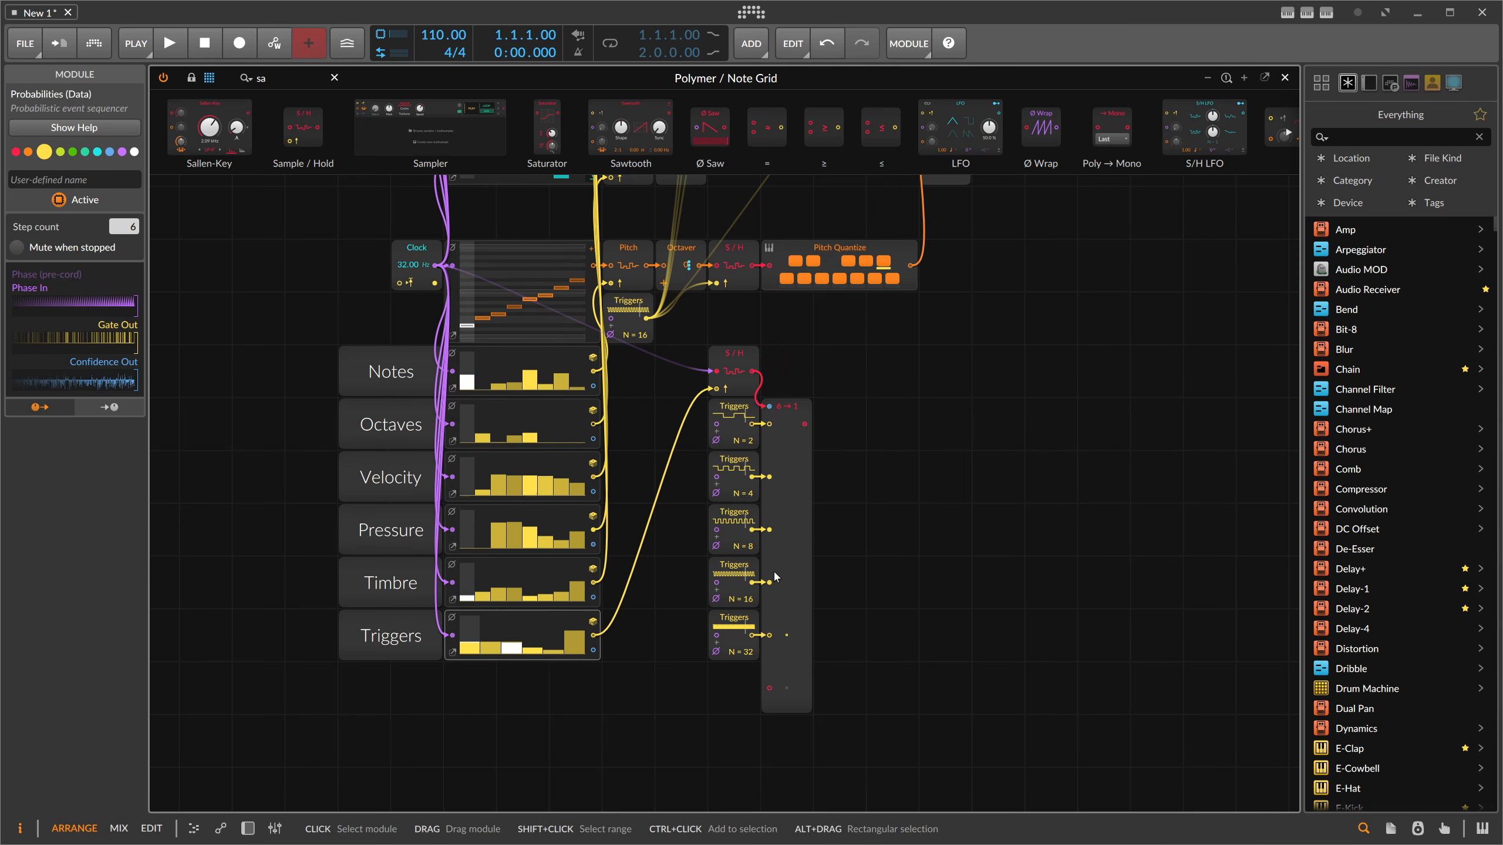
Chain a second Sample / Hold before the Merge select input, triggered by the standalone N = 16 Triggers module, and set Merge interpolation to Nearest.
{"action": "left_click", "coordinate": [790, 536]}
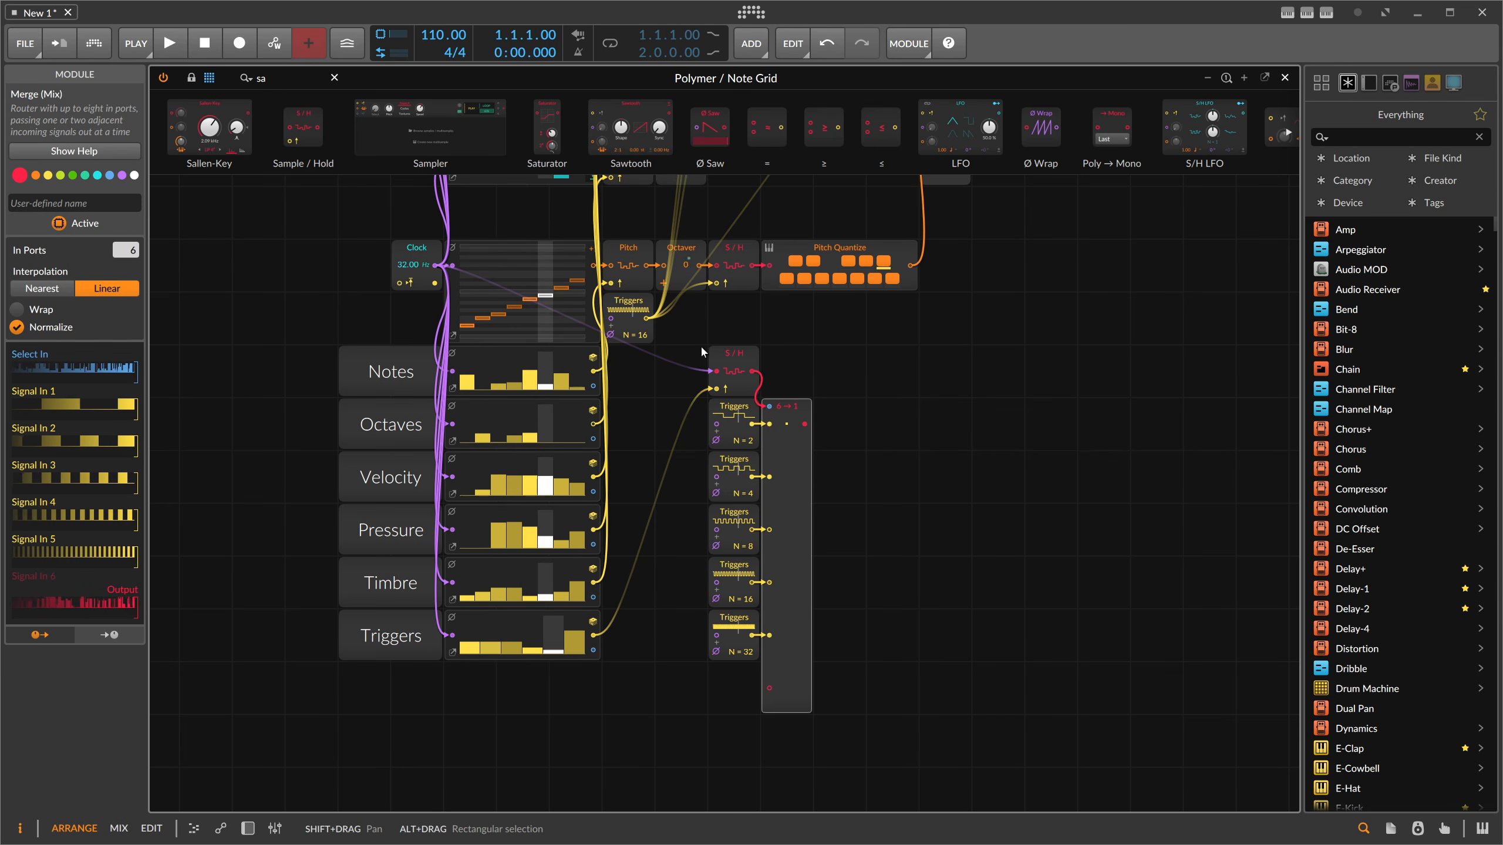
{"action": "left_click_drag", "start_coordinate": [732, 354], "coordinate": [678, 354]}
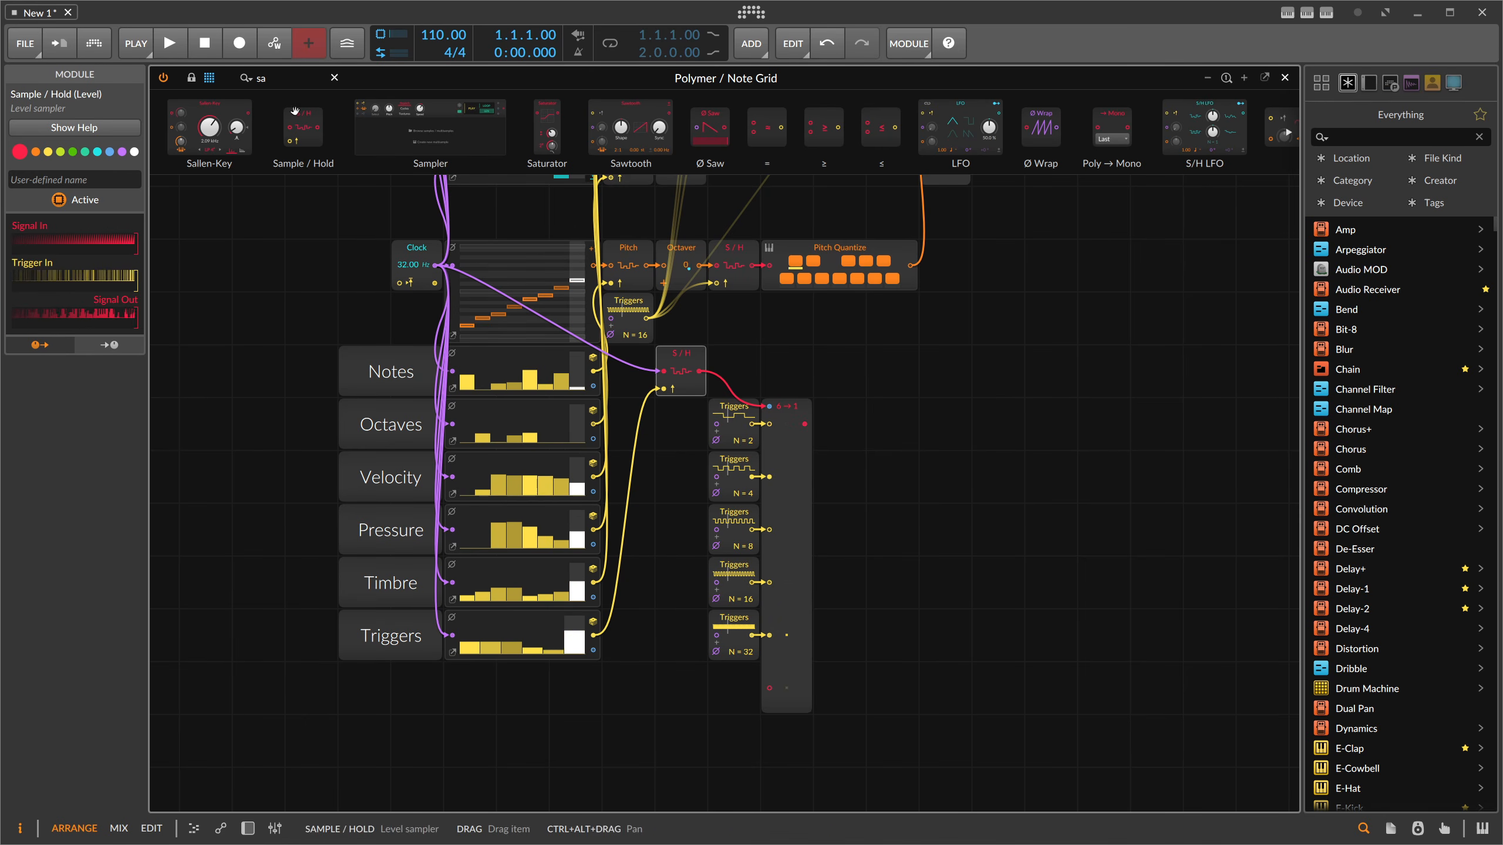
{"action": "key", "text": "ctrl+d"}
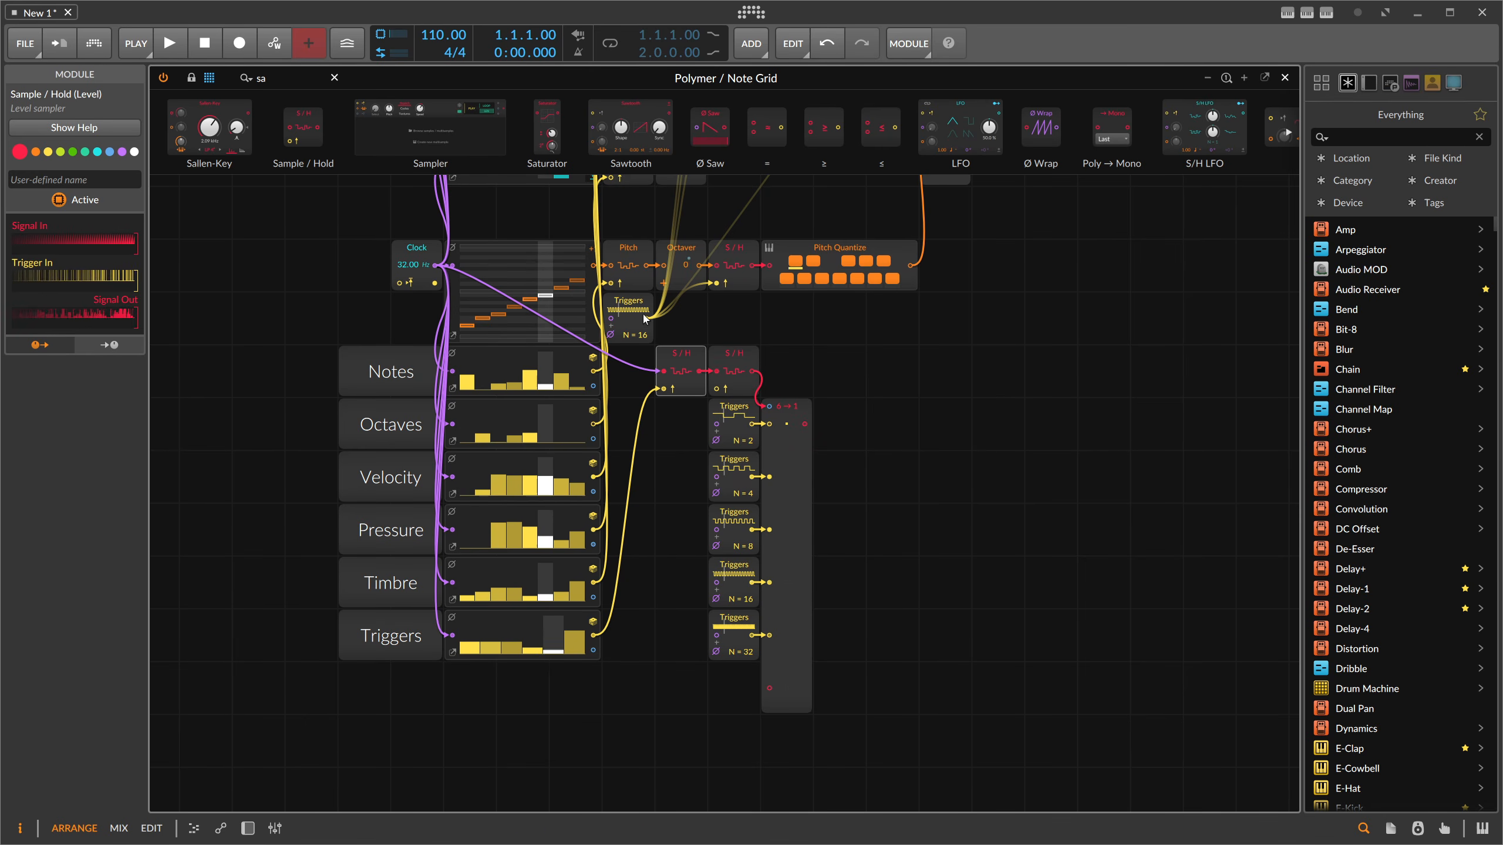
{"action": "left_click_drag", "start_coordinate": [647, 319], "coordinate": [717, 389]}
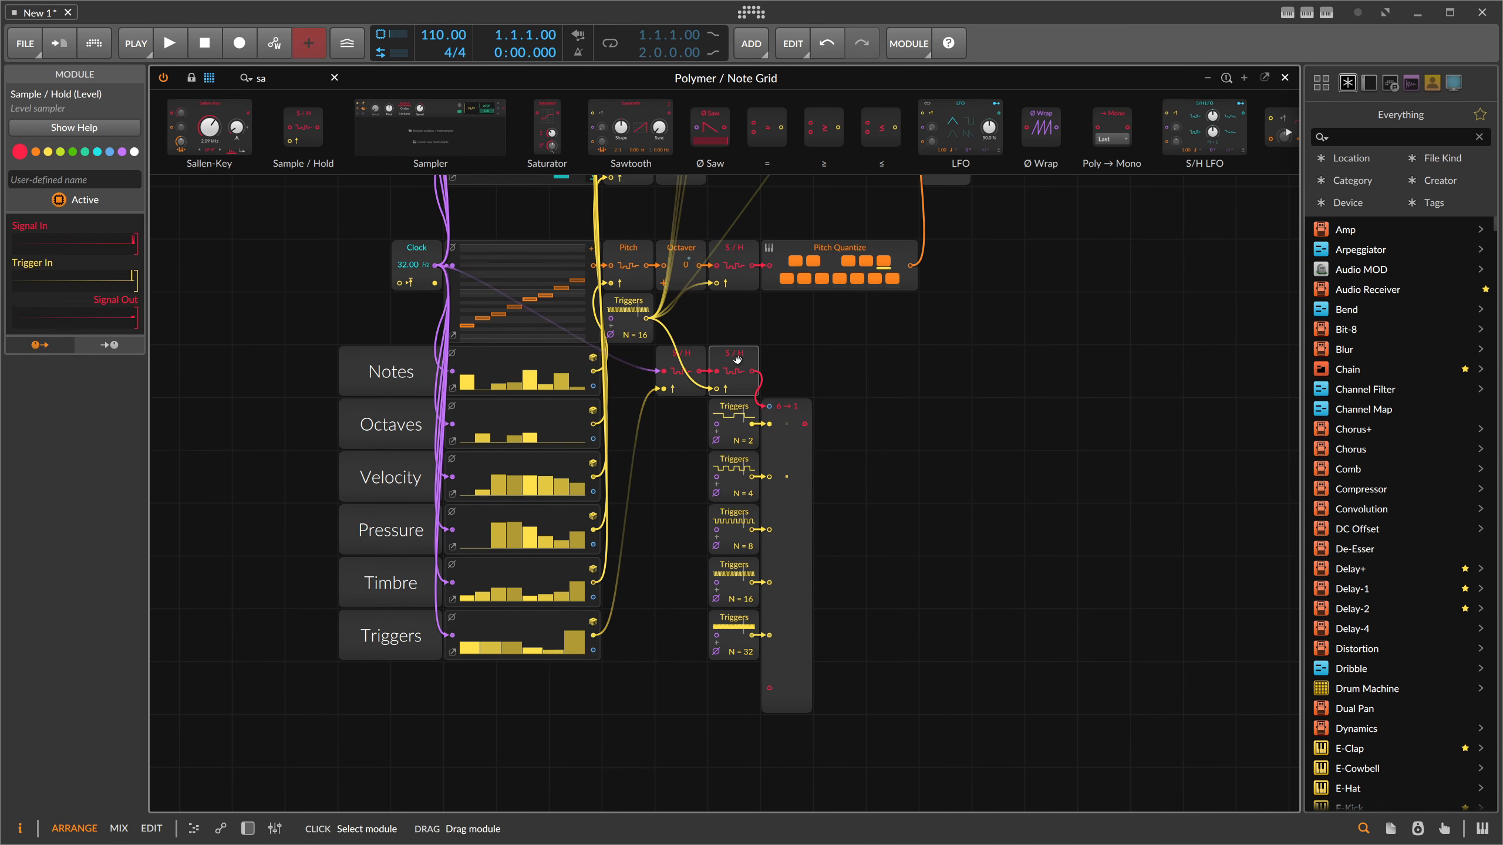
{"action": "left_click", "coordinate": [794, 456]}
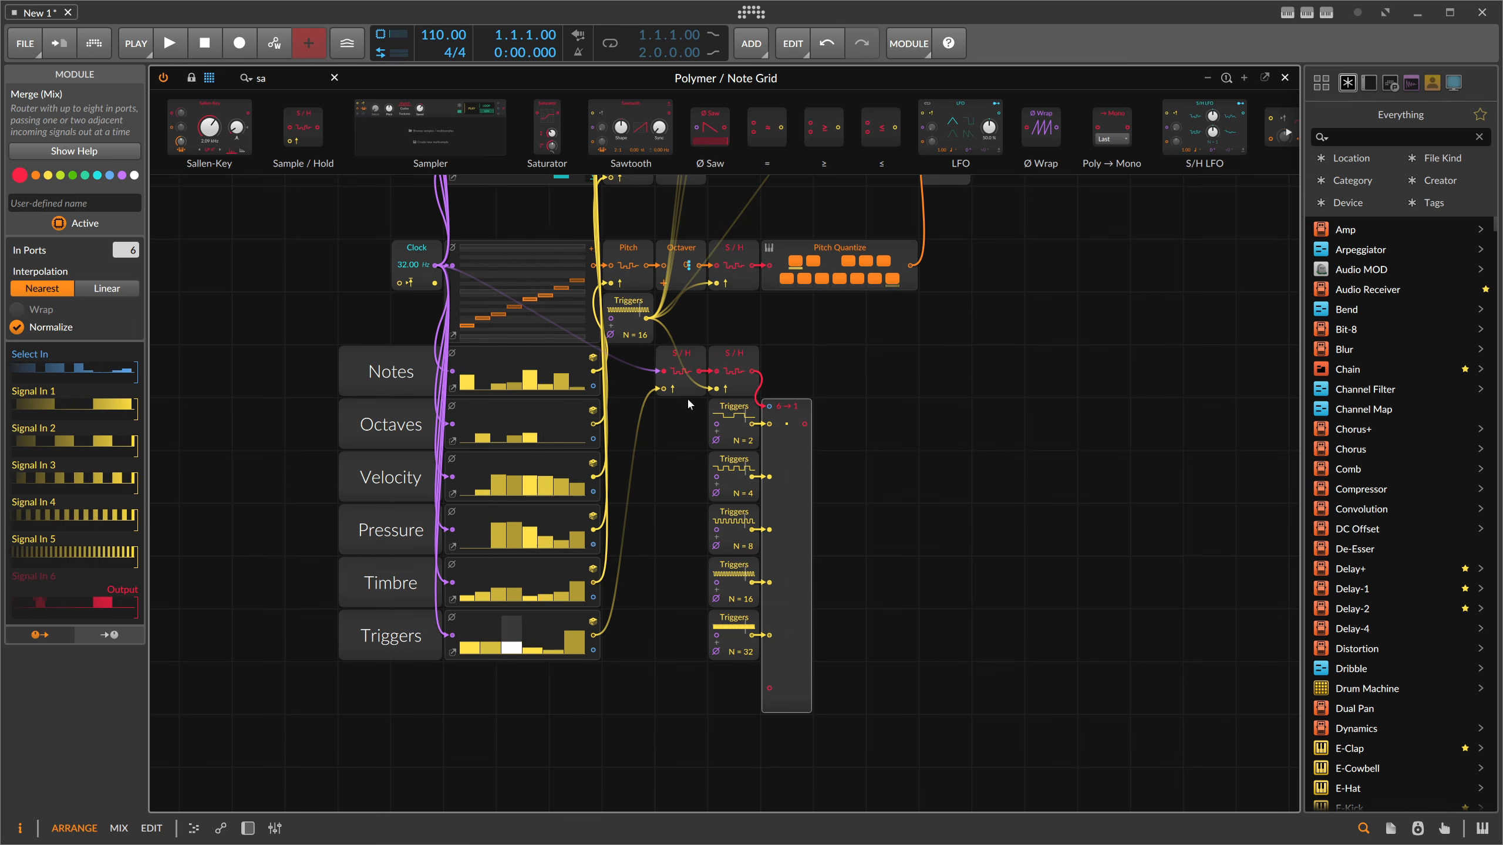
Disconnect the N = 16 Triggers cable from the note output's gate input and connect the Merge output there instead.
{"action": "left_click", "coordinate": [628, 324]}
{"action": "scroll", "coordinate": [643, 361], "scroll_direction": "up", "scroll_amount": 1}
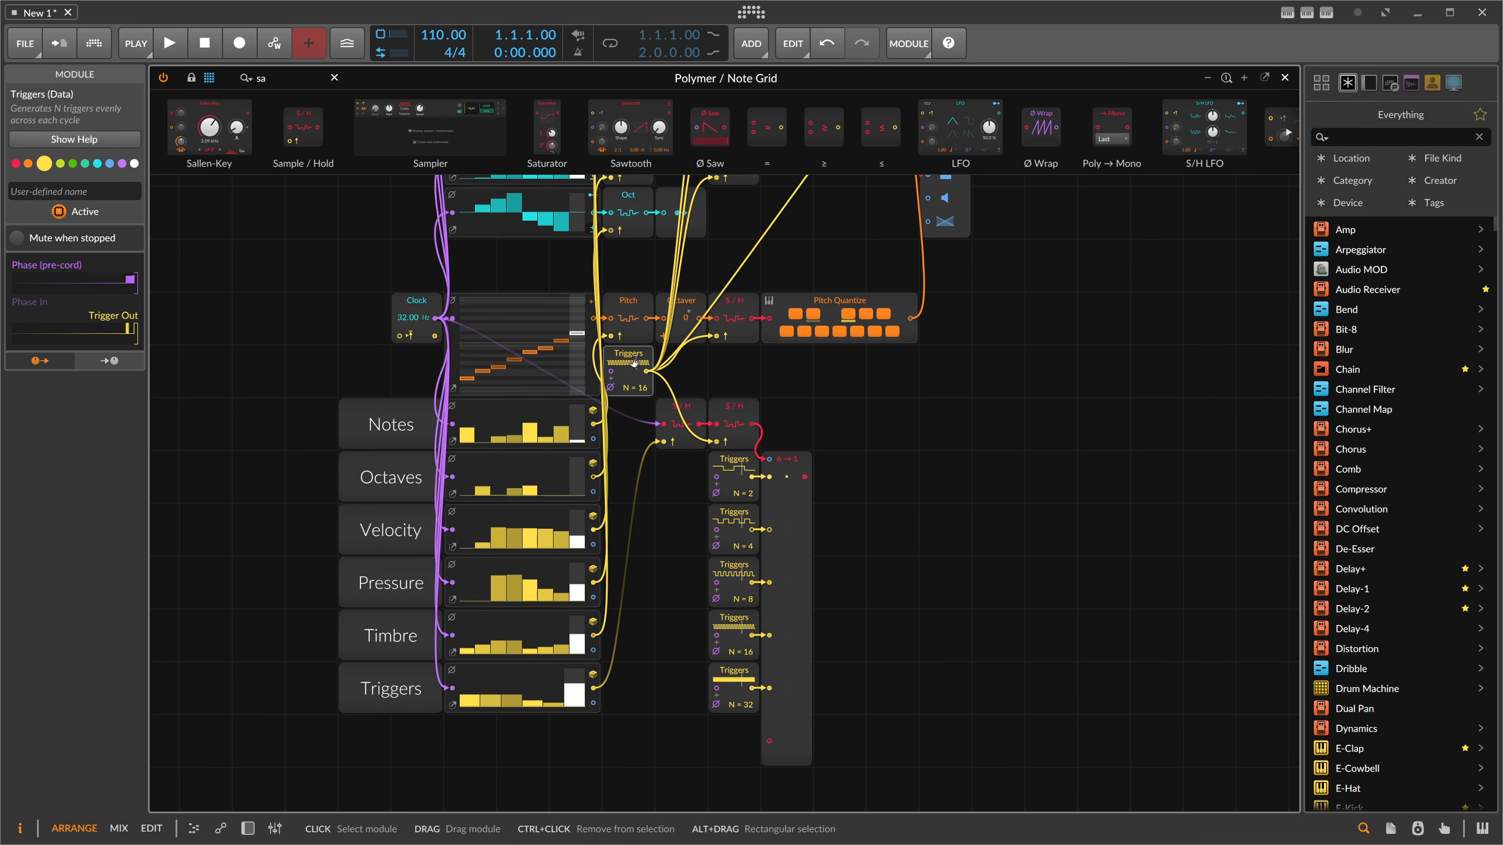
{"action": "scroll", "coordinate": [641, 364], "scroll_direction": "up", "scroll_amount": 1}
{"action": "scroll", "coordinate": [627, 374], "scroll_direction": "up", "scroll_amount": 2}
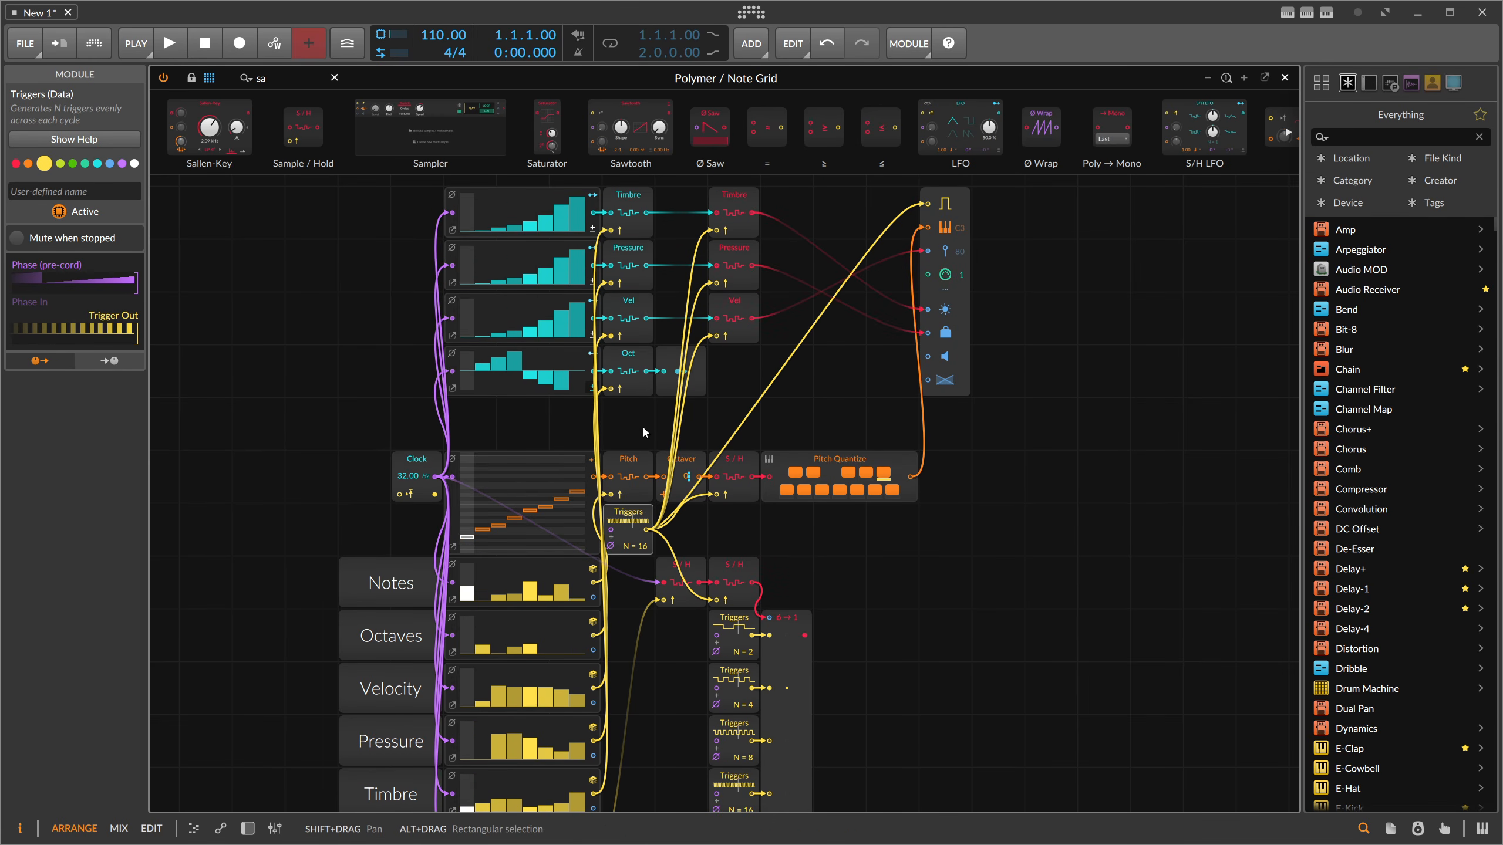
{"action": "scroll", "coordinate": [642, 425], "scroll_direction": "down", "scroll_amount": 2}
{"action": "scroll", "coordinate": [843, 313], "scroll_direction": "up", "scroll_amount": 2}
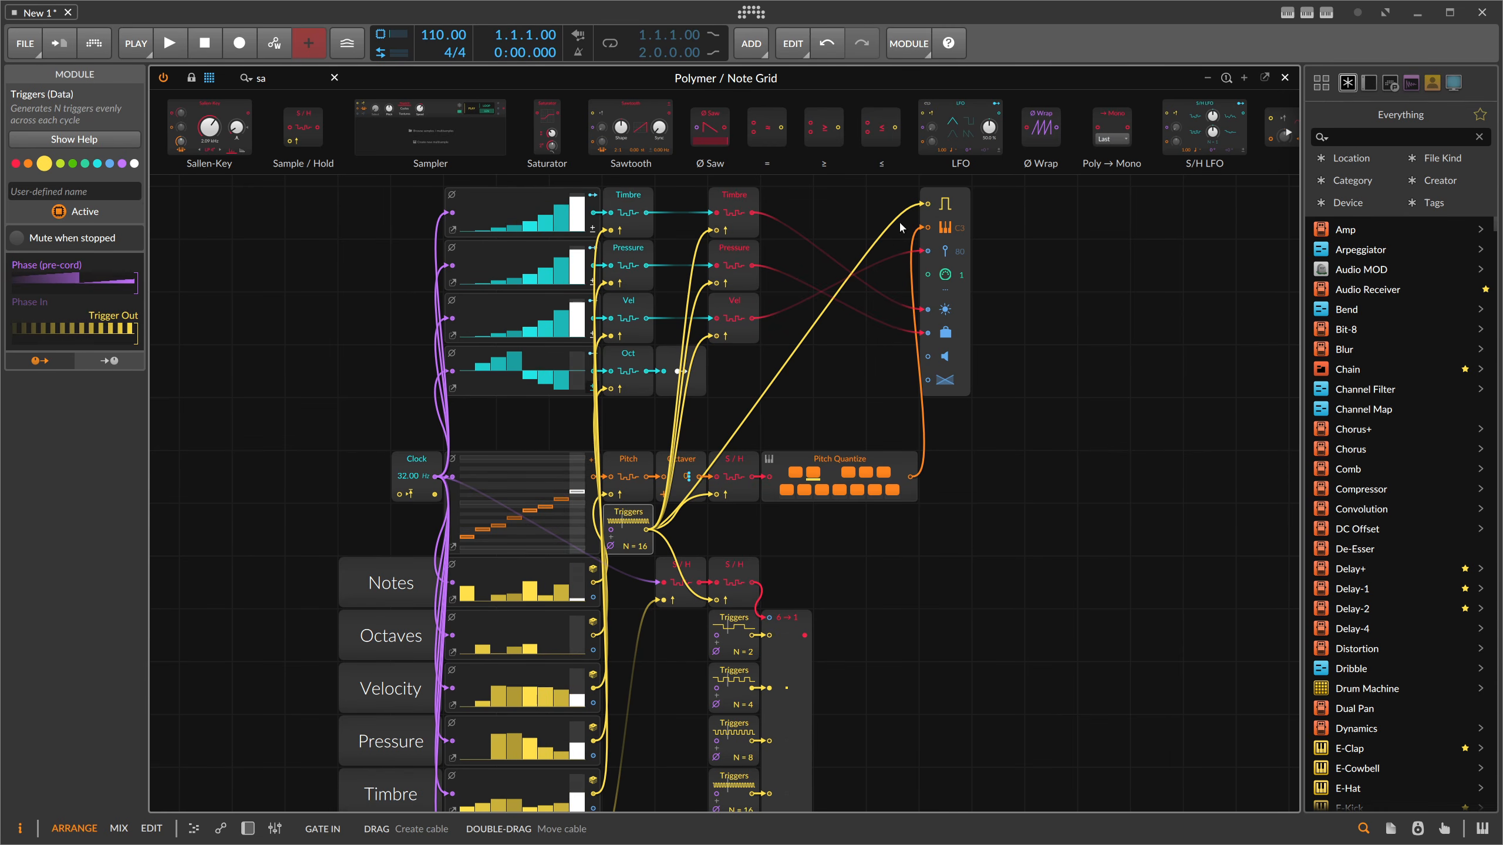
{"action": "double_click", "coordinate": [928, 205]}
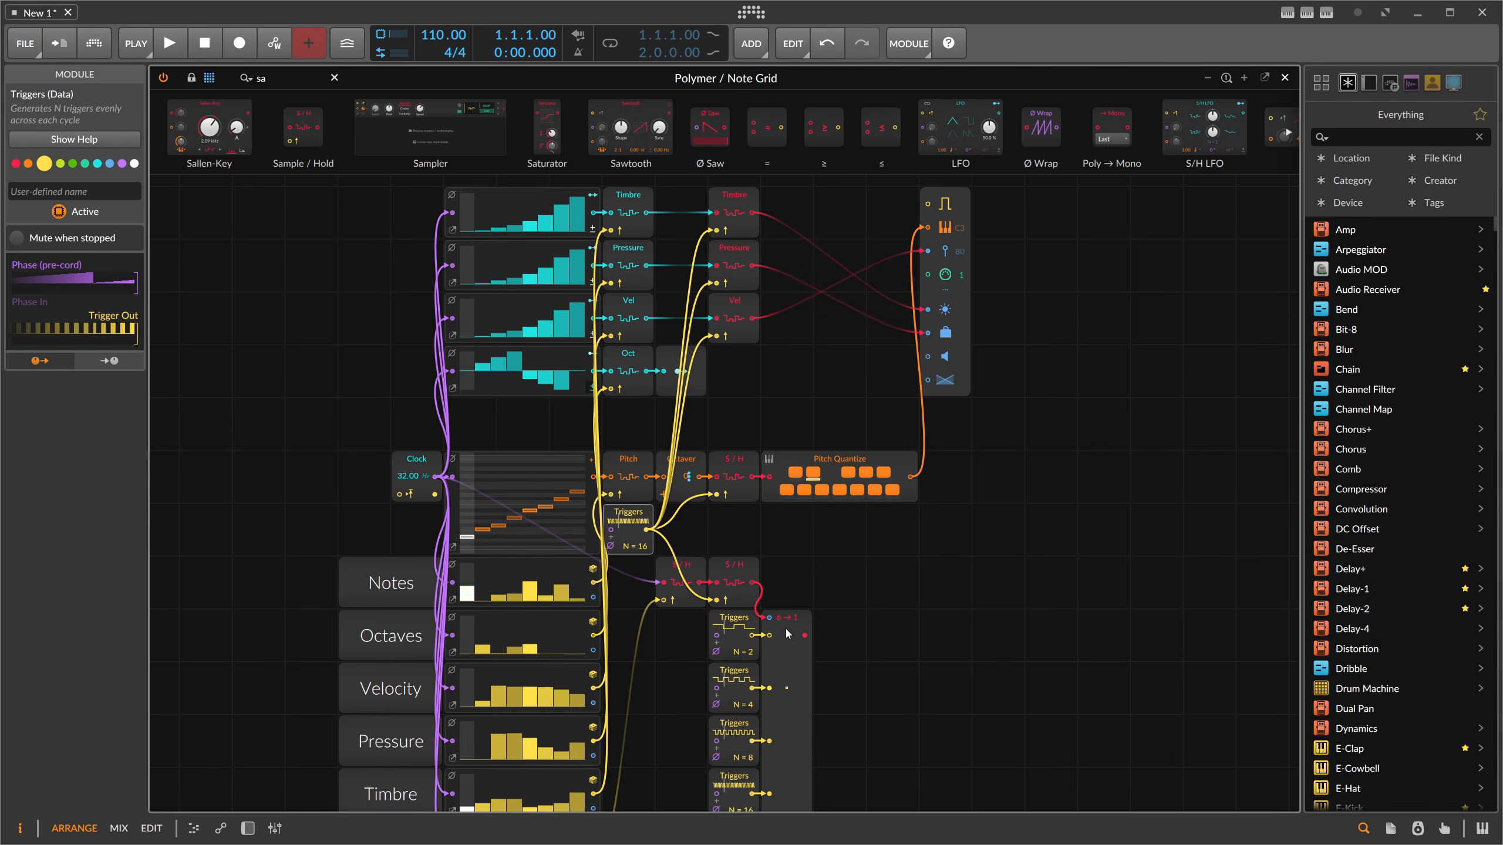
{"action": "left_click_drag", "start_coordinate": [804, 634], "coordinate": [925, 204]}
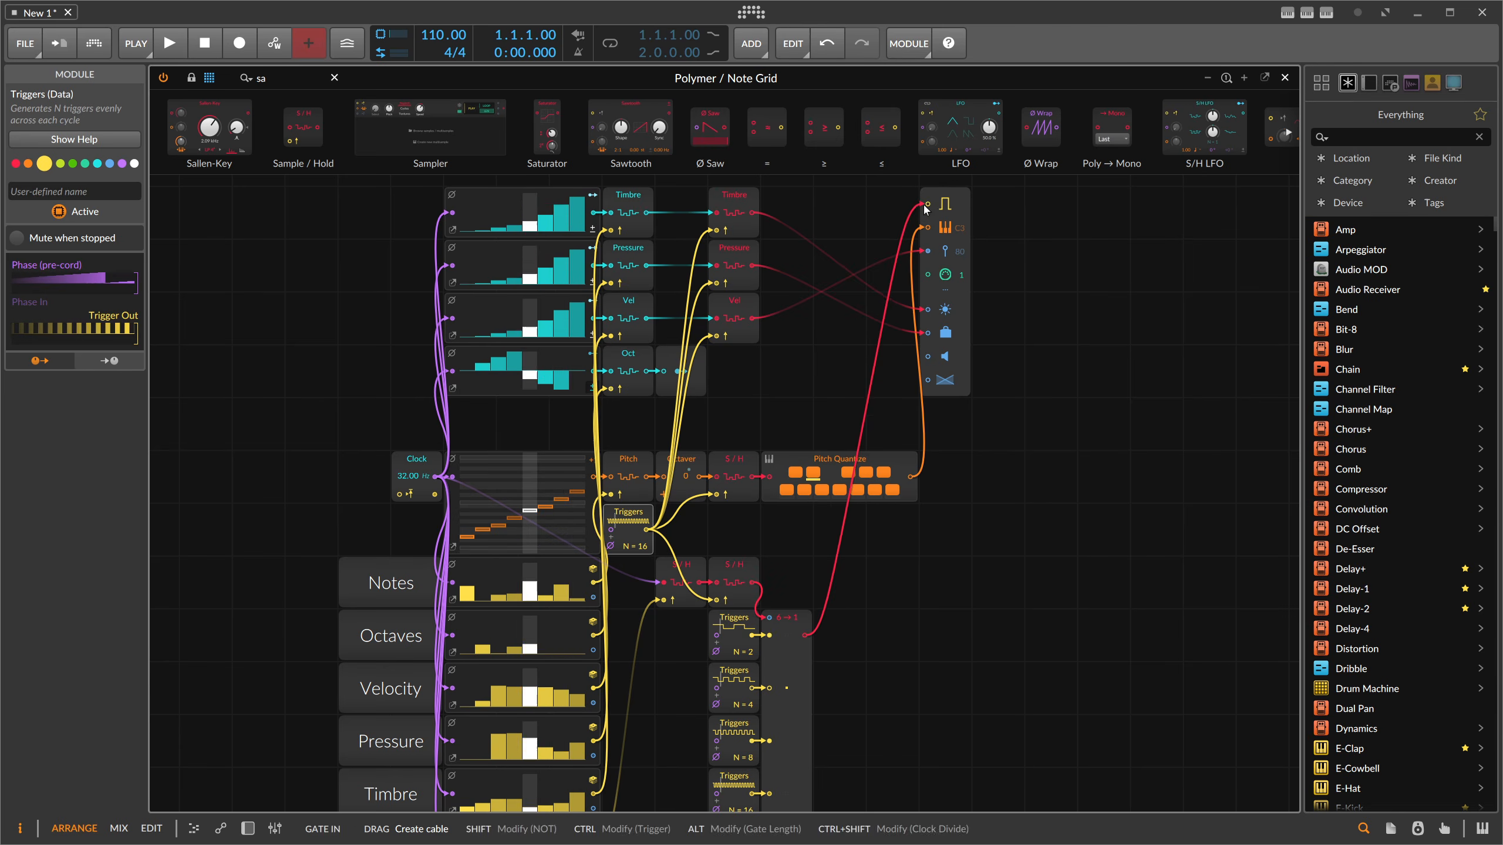
Connect the Merge output to the pitch, Vel, Pressure and Timbre Sample / Hold trigger inputs, and move the standalone N = 16 Triggers one cell right.
{"action": "scroll", "coordinate": [809, 502], "scroll_direction": "down", "scroll_amount": 2}
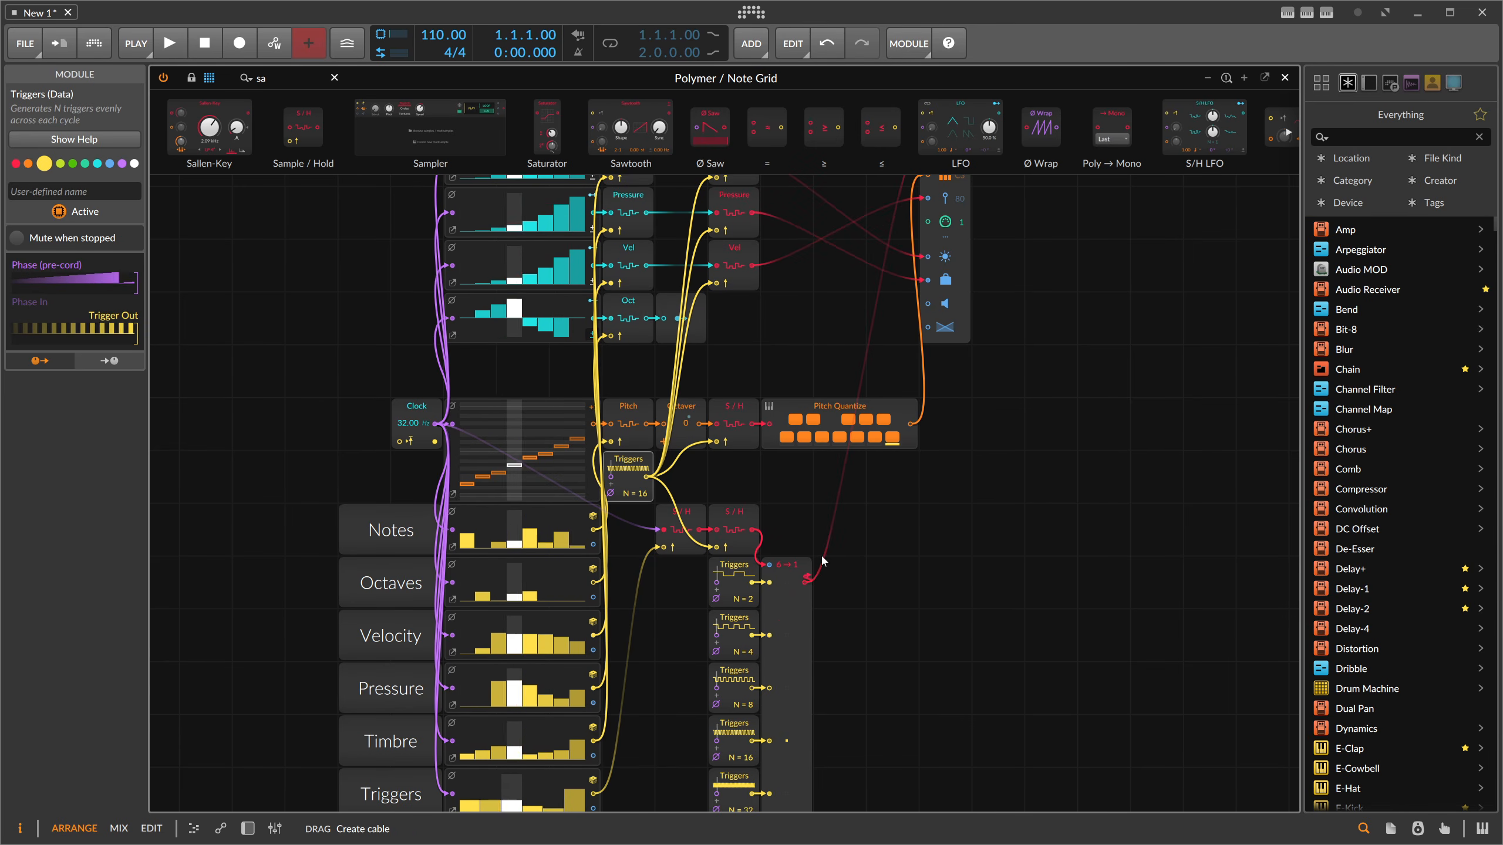
{"action": "left_click_drag", "start_coordinate": [805, 582], "coordinate": [722, 443]}
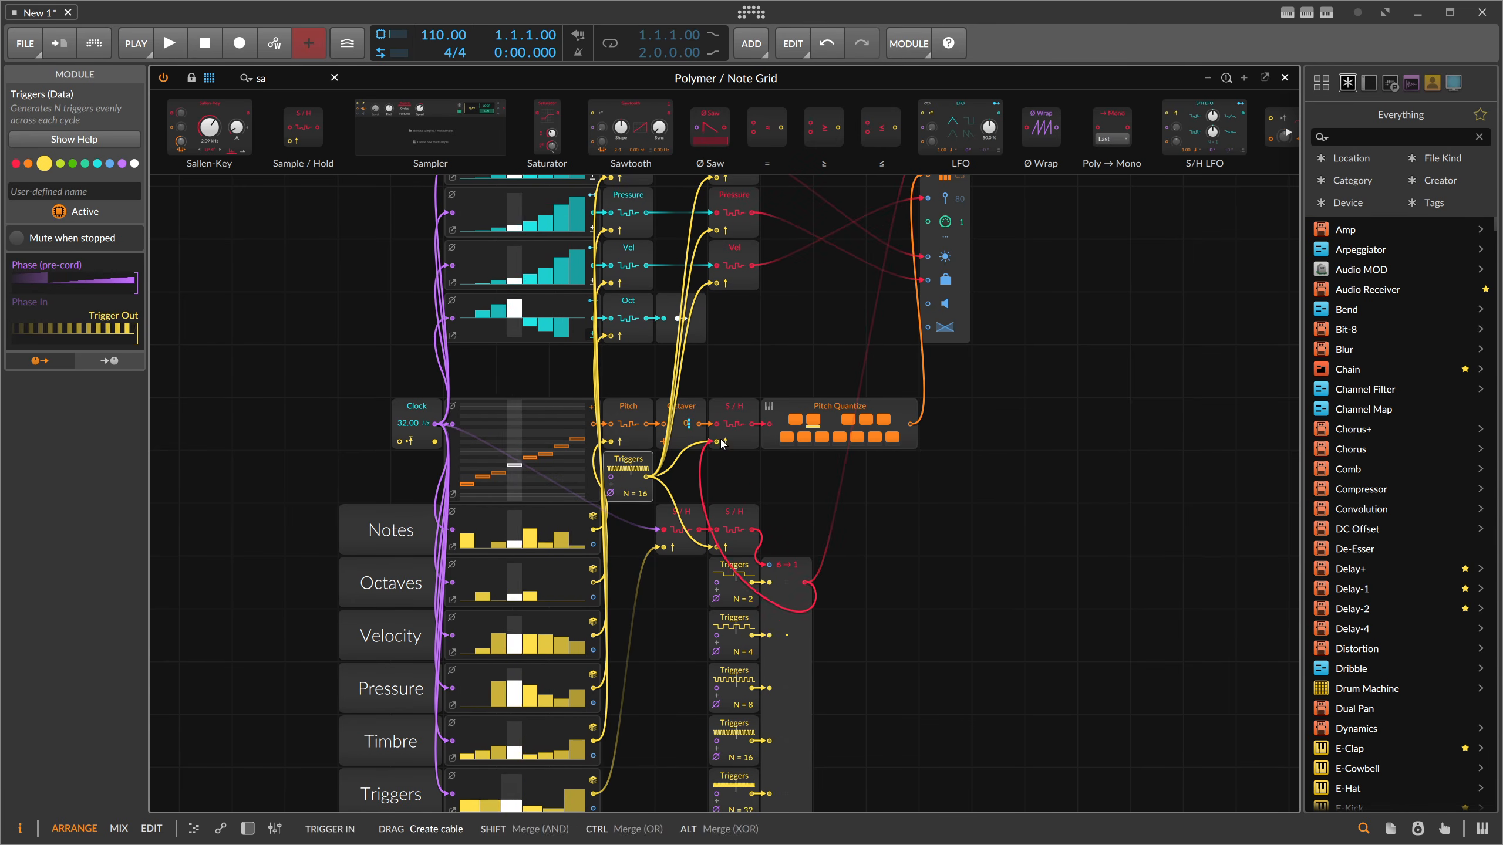
{"action": "left_click", "coordinate": [734, 407]}
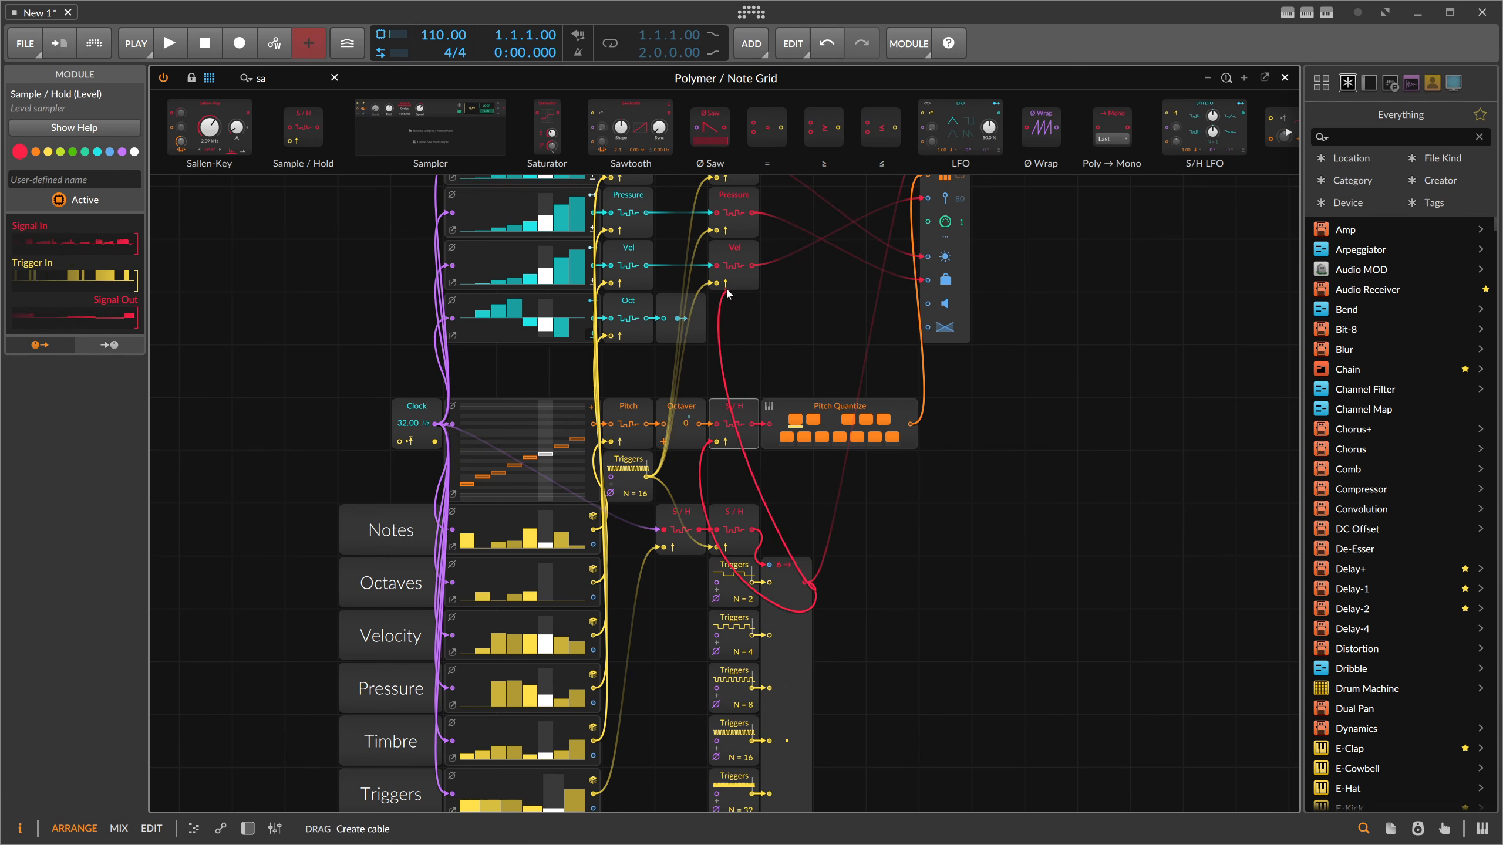
{"action": "left_click_drag", "start_coordinate": [808, 584], "coordinate": [719, 229]}
{"action": "scroll", "coordinate": [786, 391], "scroll_direction": "down", "scroll_amount": 3}
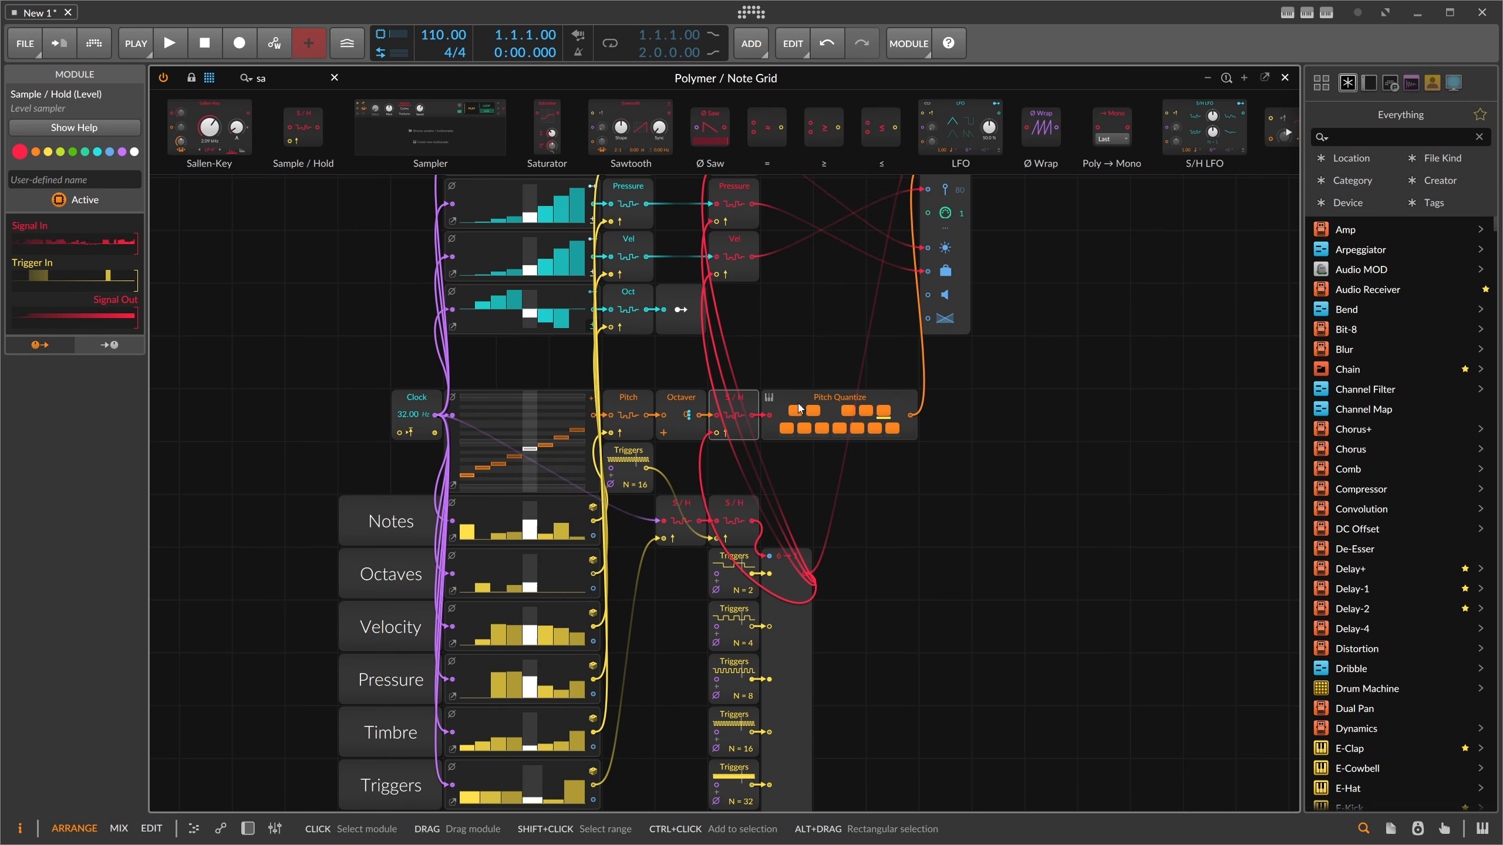
{"action": "left_click_drag", "start_coordinate": [628, 451], "coordinate": [681, 452]}
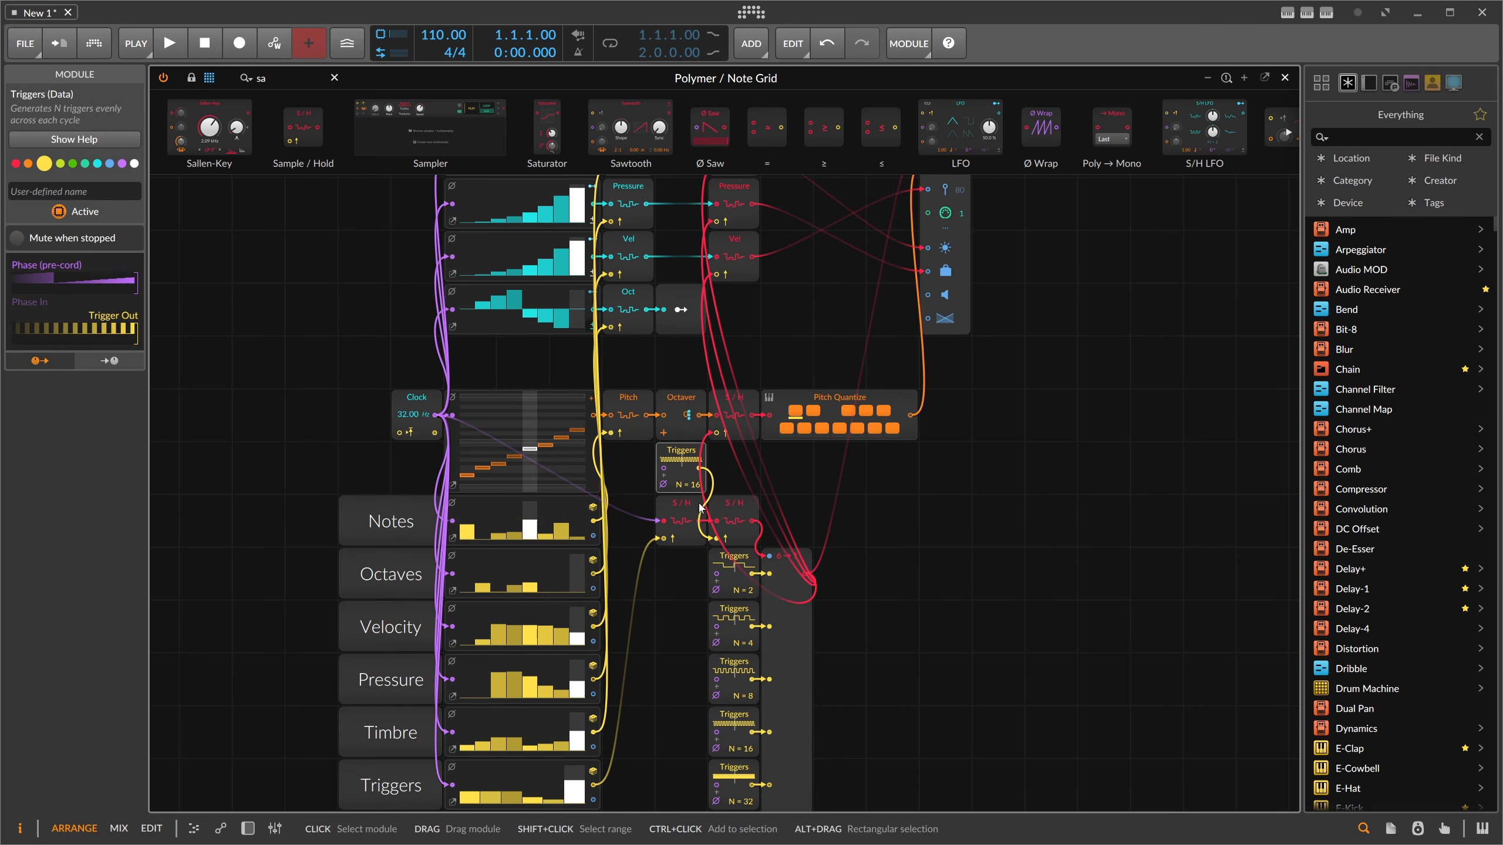
Review the Merge module's input signals and the octave Modulator Out's mapping.
{"action": "scroll", "coordinate": [682, 459], "scroll_direction": "down", "scroll_amount": 1}
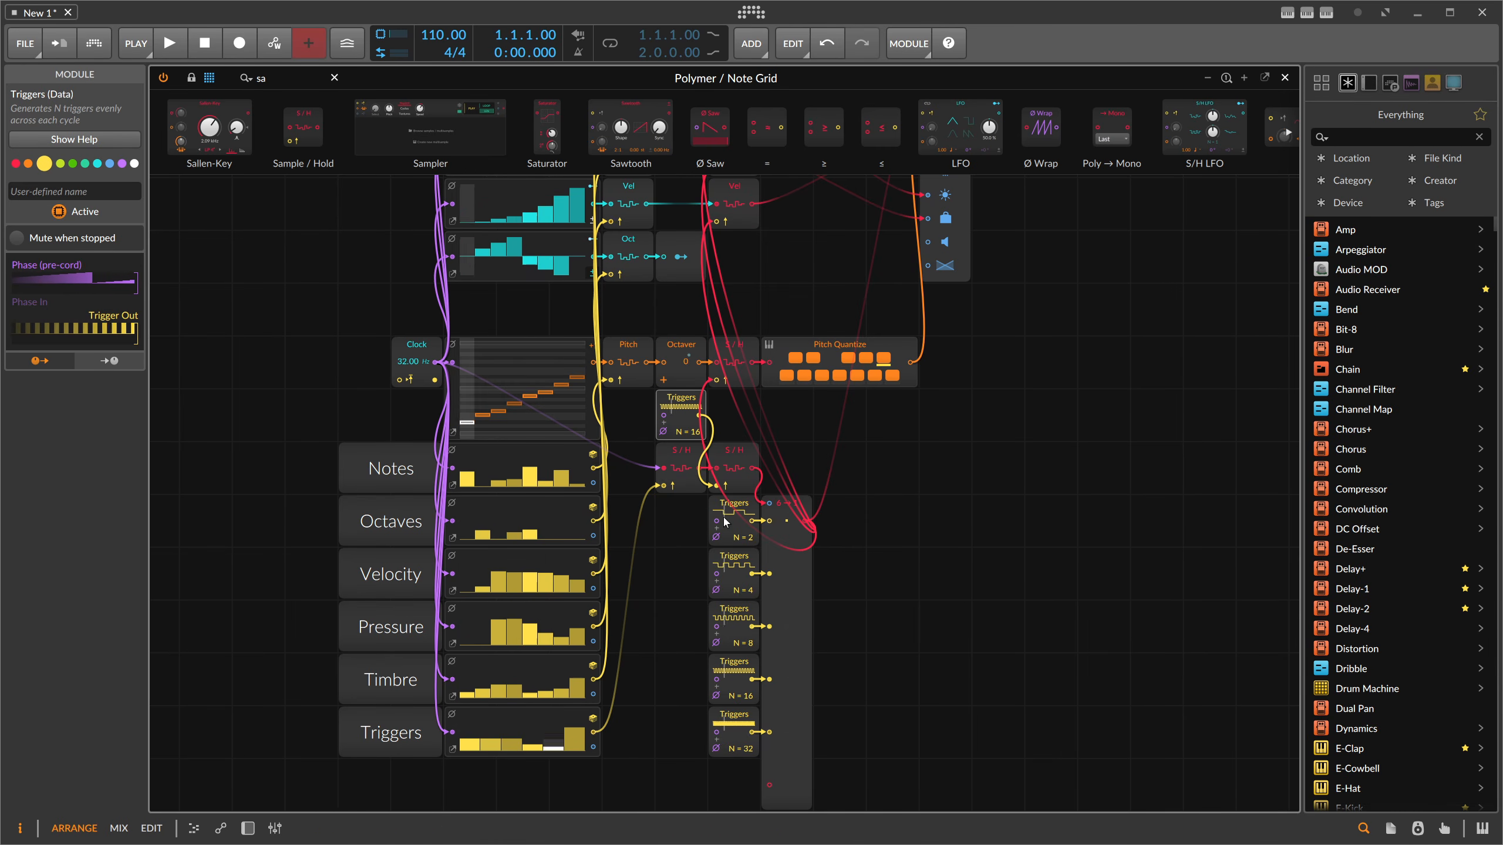
{"action": "left_click", "coordinate": [794, 539]}
{"action": "scroll", "coordinate": [797, 526], "scroll_direction": "up", "scroll_amount": 3}
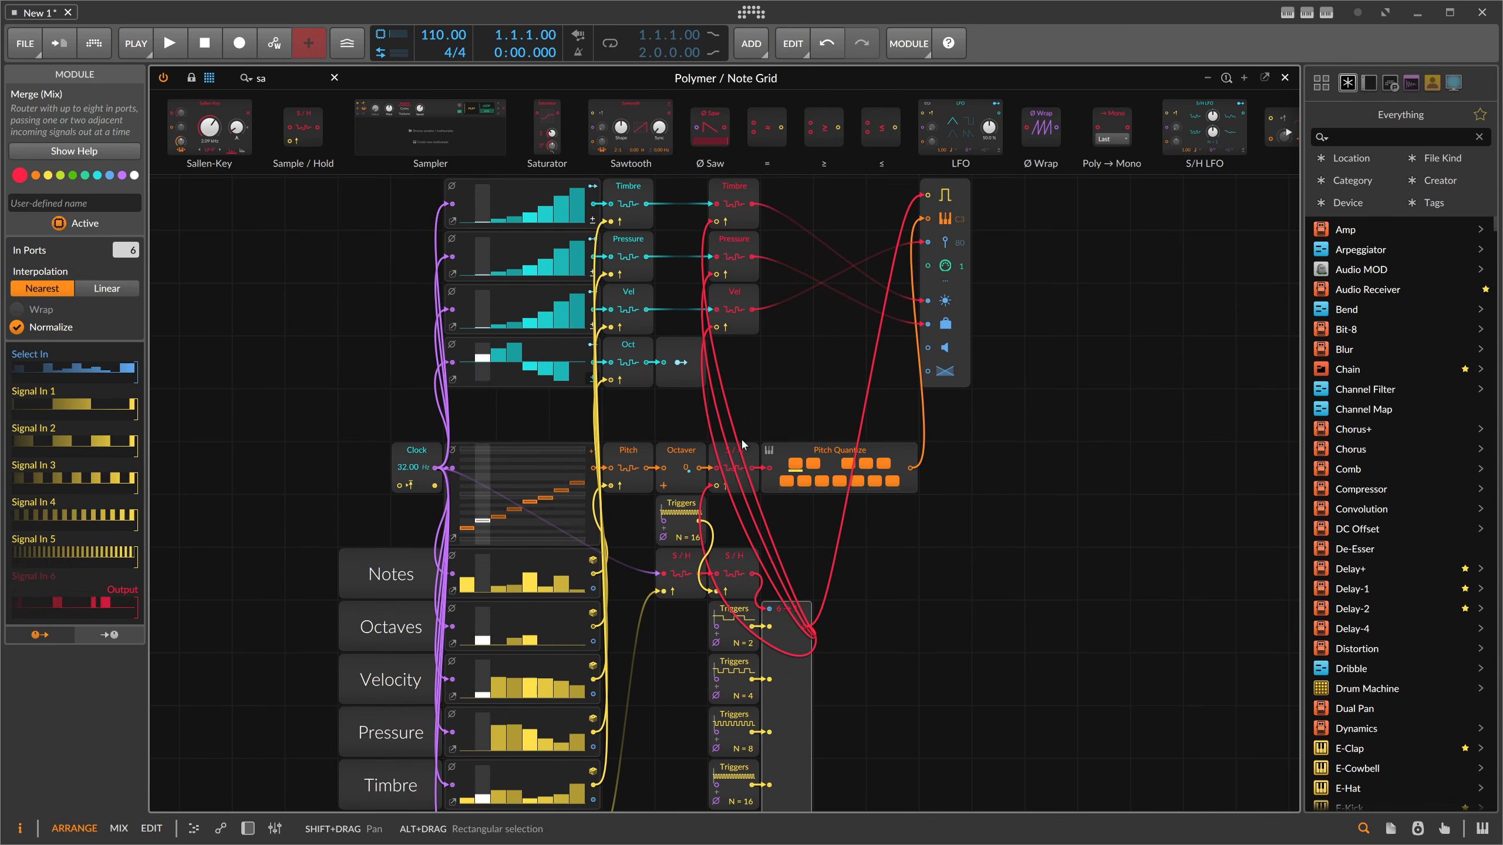
{"action": "scroll", "coordinate": [743, 445], "scroll_direction": "up", "scroll_amount": 2}
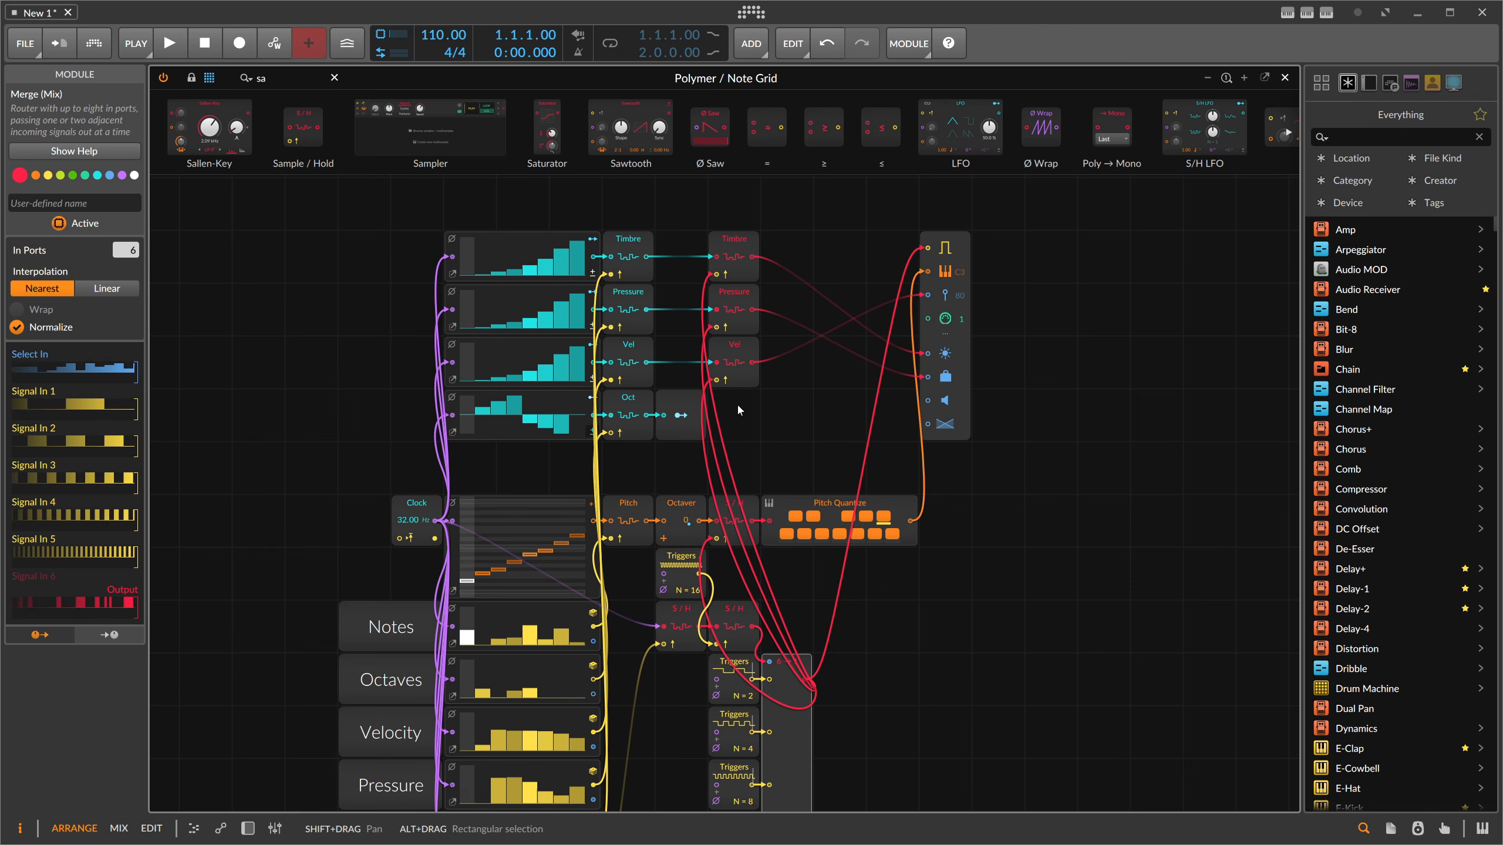
{"action": "left_click", "coordinate": [690, 408]}
{"action": "scroll", "coordinate": [753, 421], "scroll_direction": "down", "scroll_amount": 4}
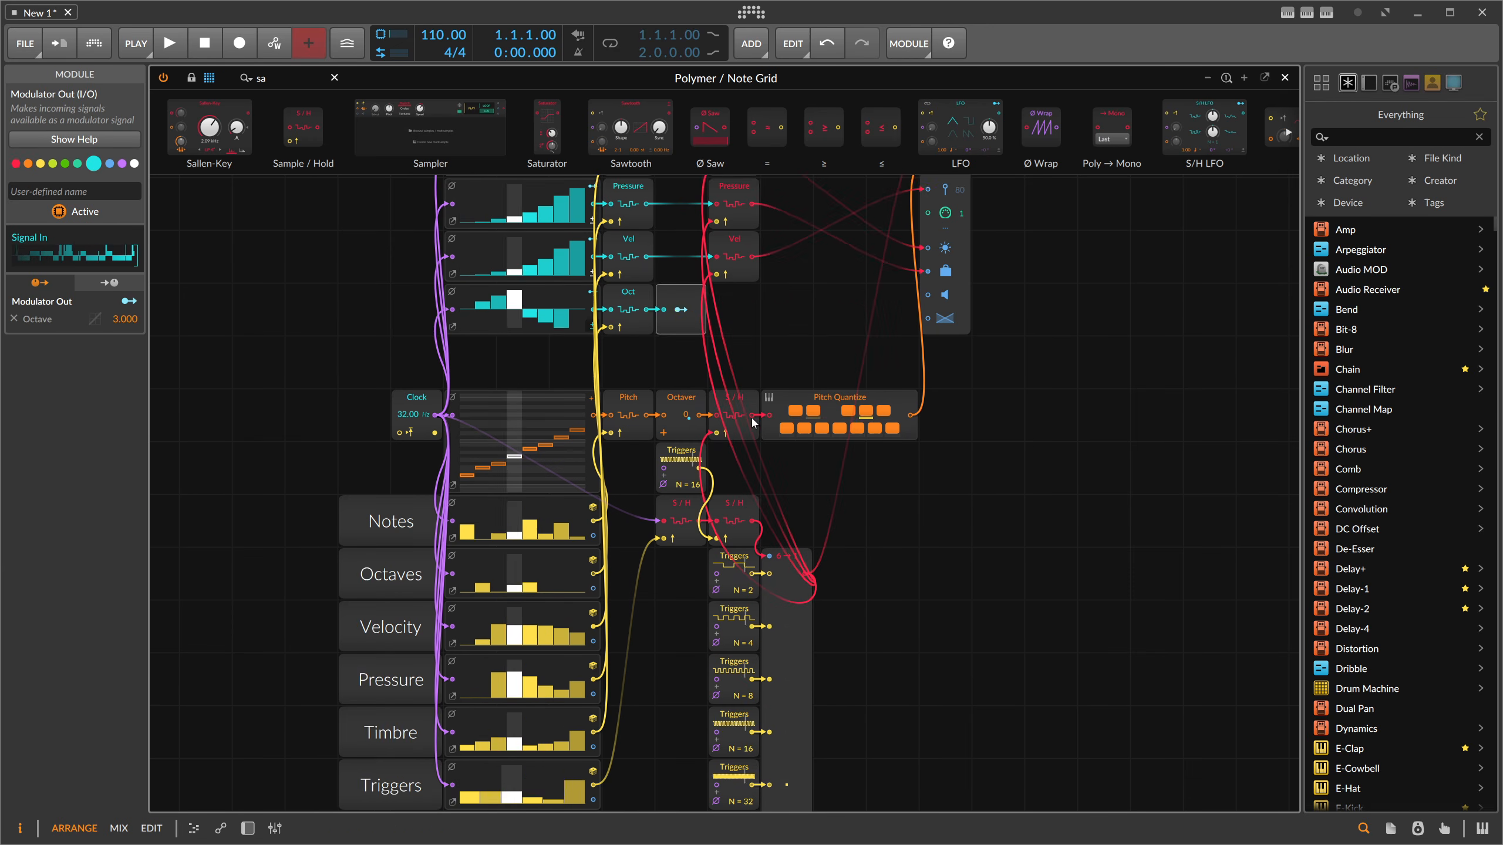
{"action": "scroll", "coordinate": [754, 422], "scroll_direction": "down", "scroll_amount": 6}
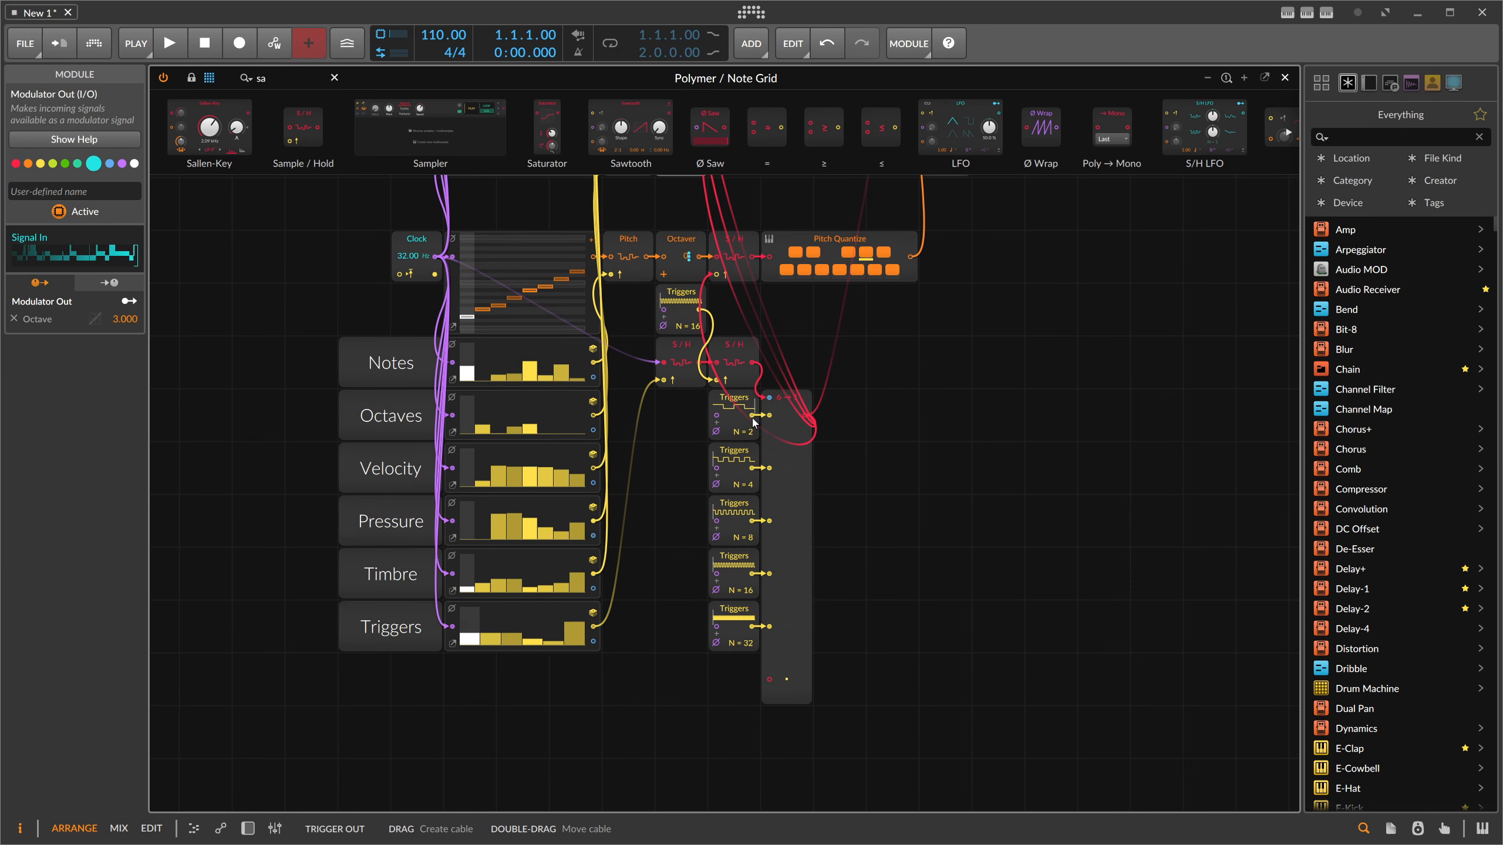
Show the device chain, then redraw the Triggers row with its fourth step tallest and the Velocity row as a rising ramp.
{"action": "left_click", "coordinate": [248, 829]}
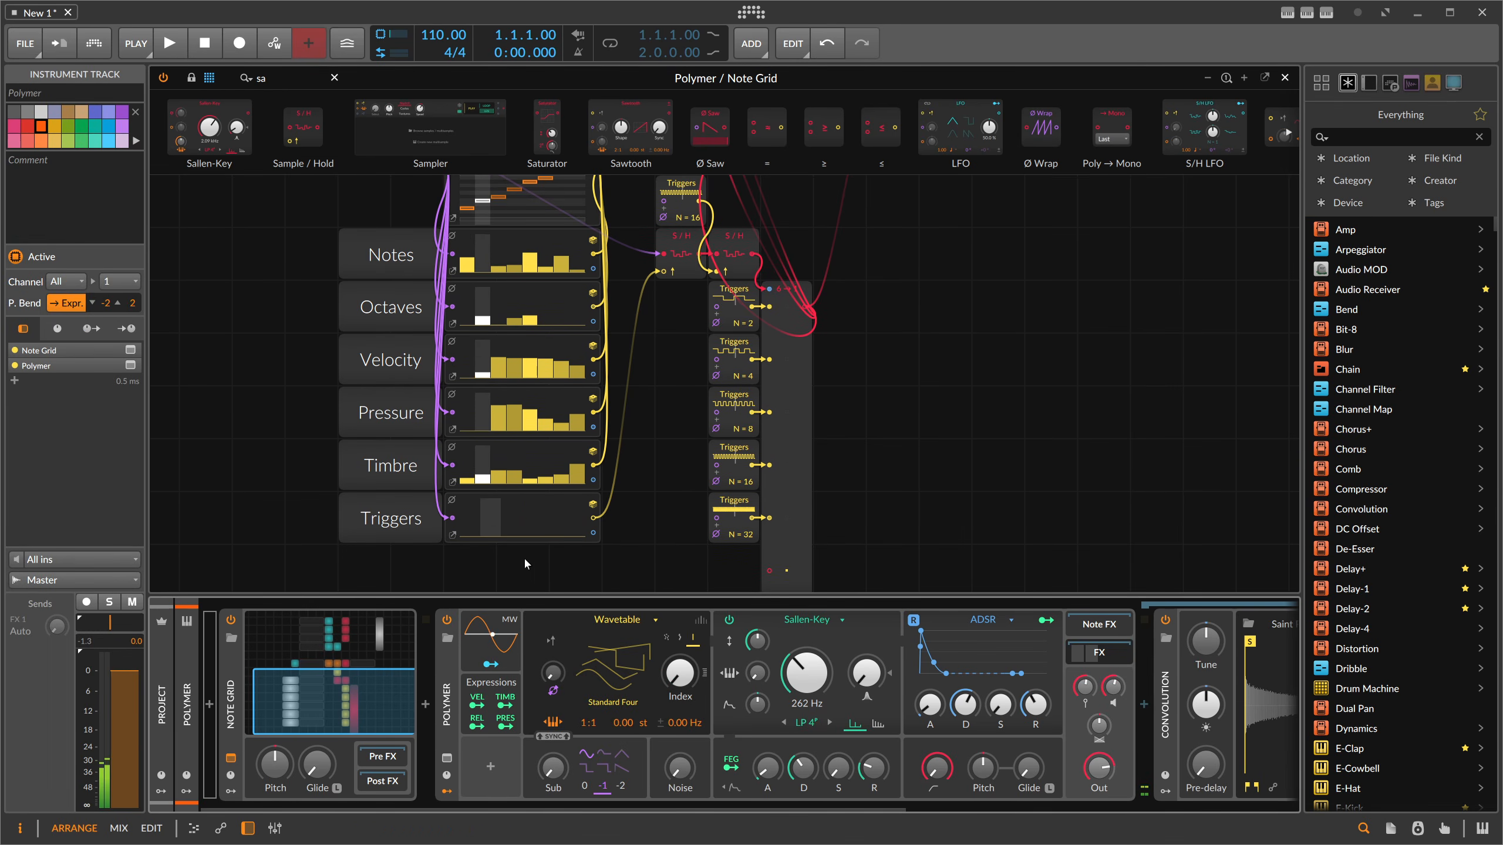
{"action": "left_click", "coordinate": [473, 523]}
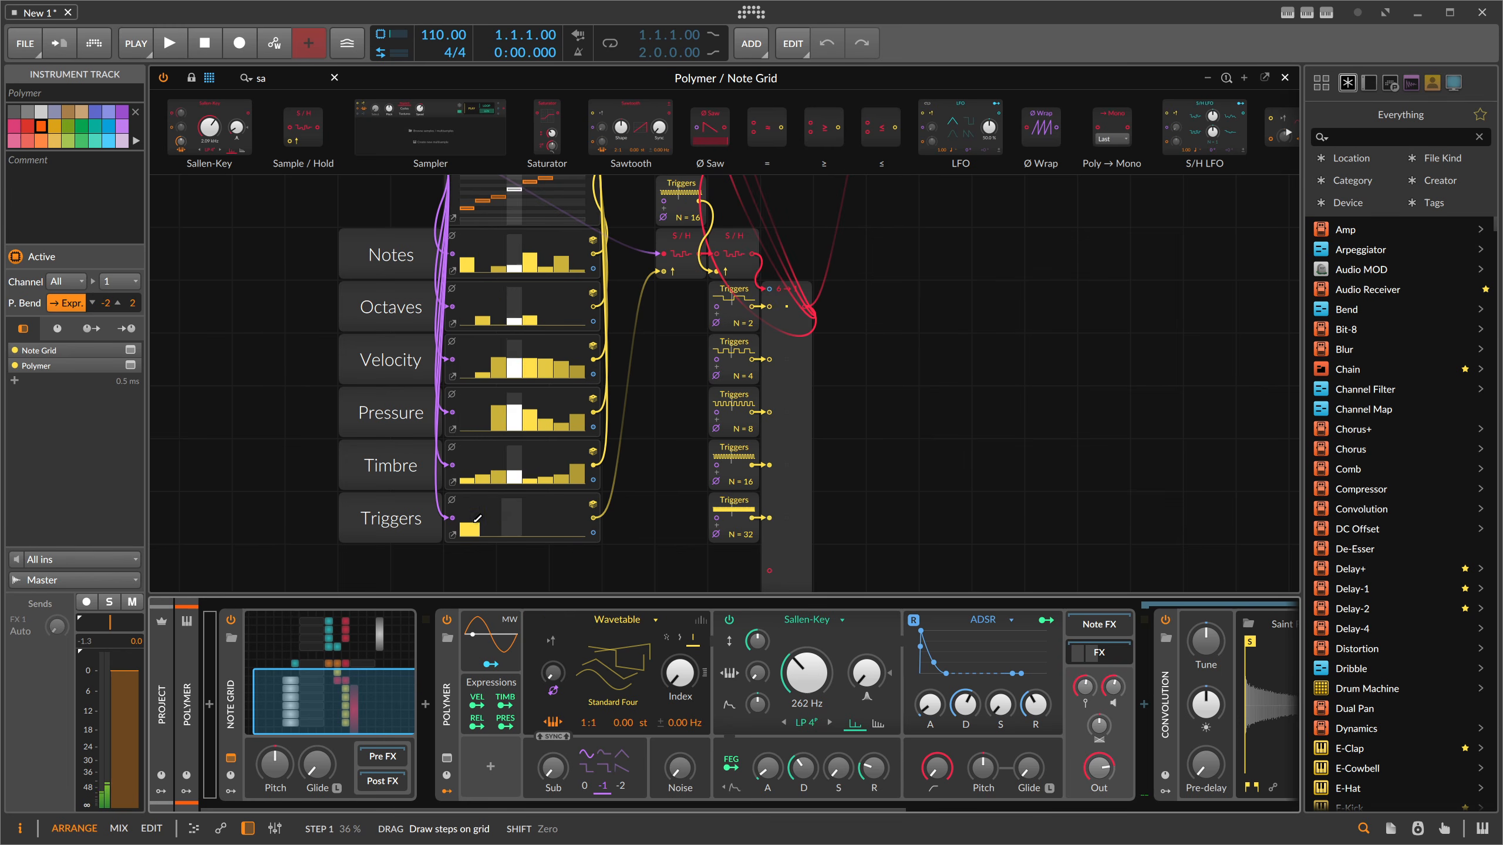
{"action": "left_click", "coordinate": [574, 521]}
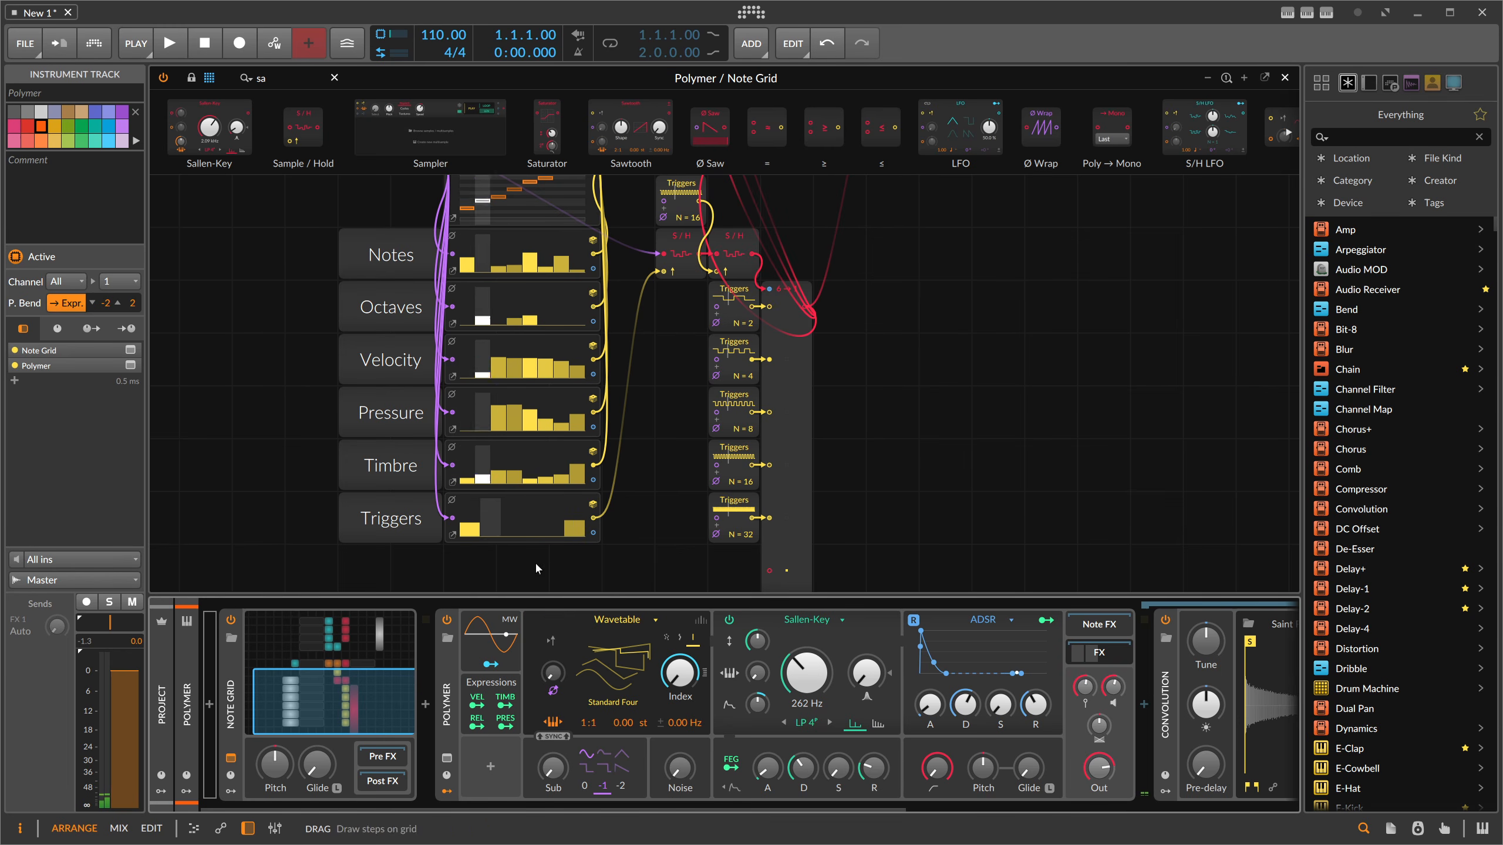
{"action": "left_click", "coordinate": [473, 517]}
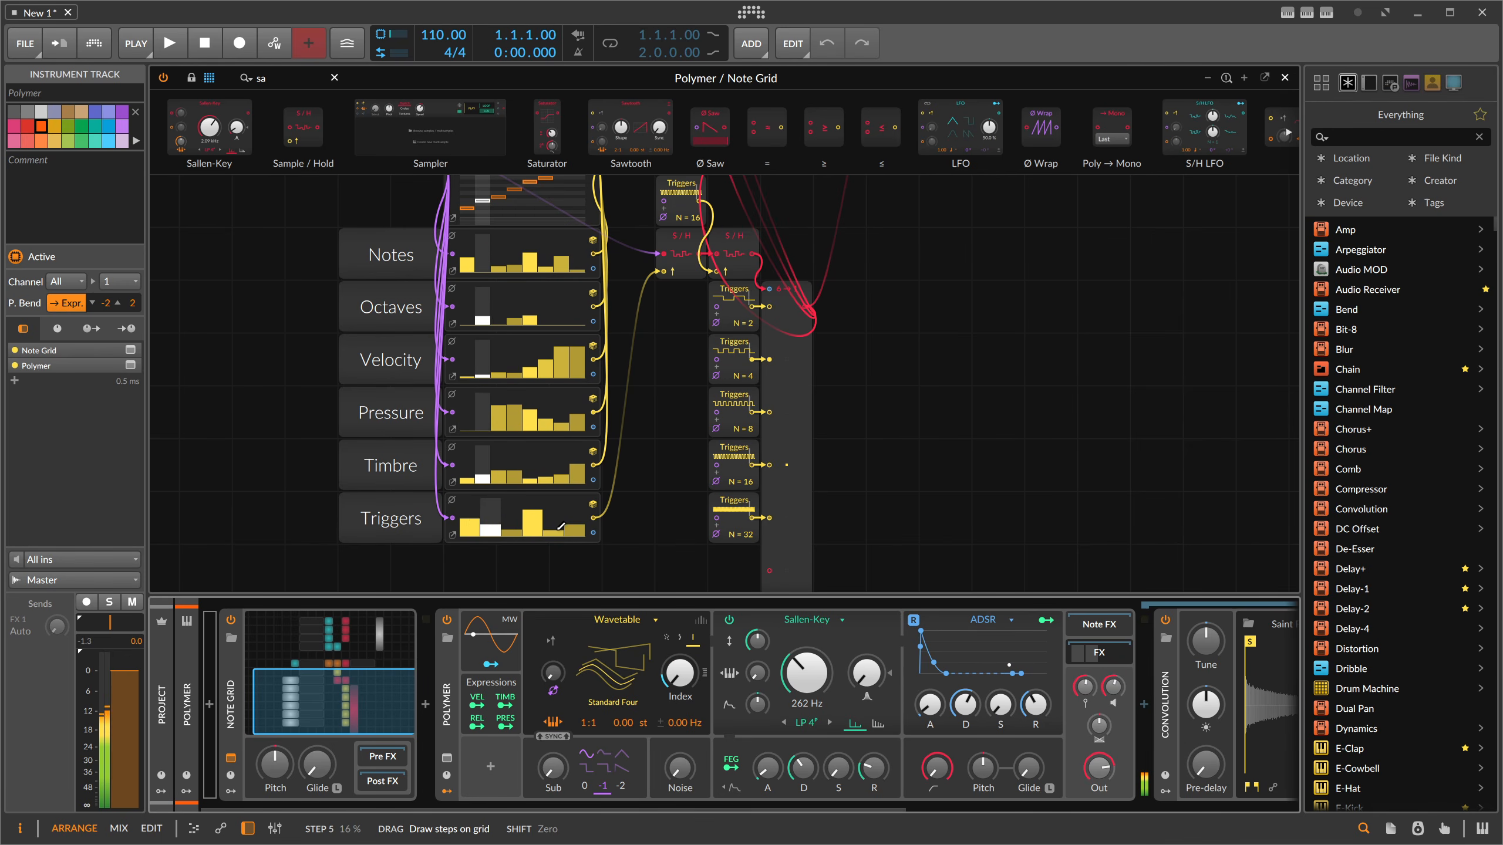
Load the CheckedOut wavetable from AAA Polarity-WT into Polymer, and set the sub oscillator to octave 0 with a raised level.
{"action": "left_click", "coordinate": [628, 680]}
{"action": "left_click", "coordinate": [658, 508]}
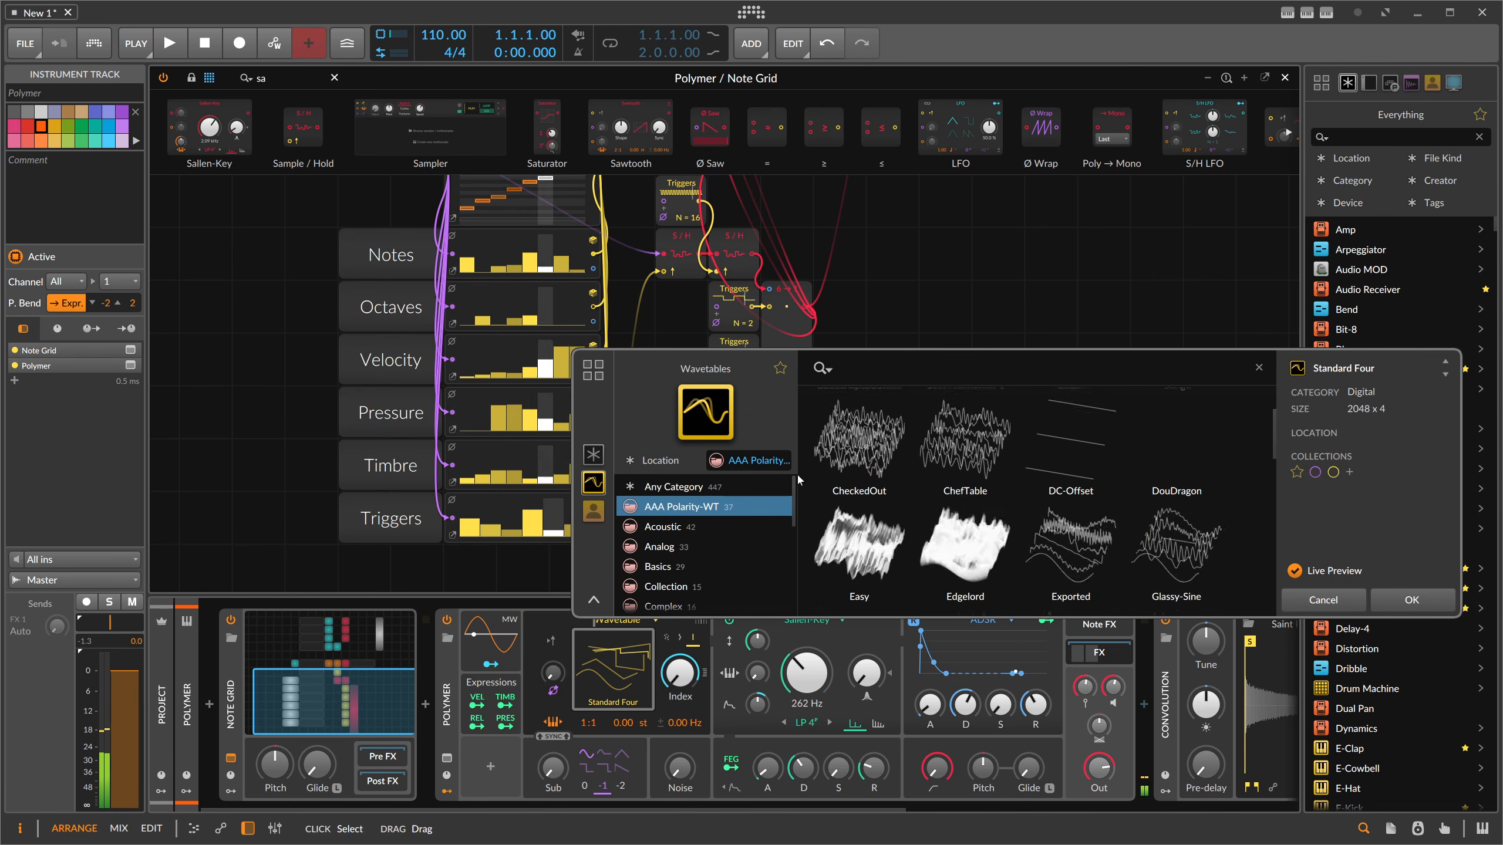
{"action": "double_click", "coordinate": [866, 538]}
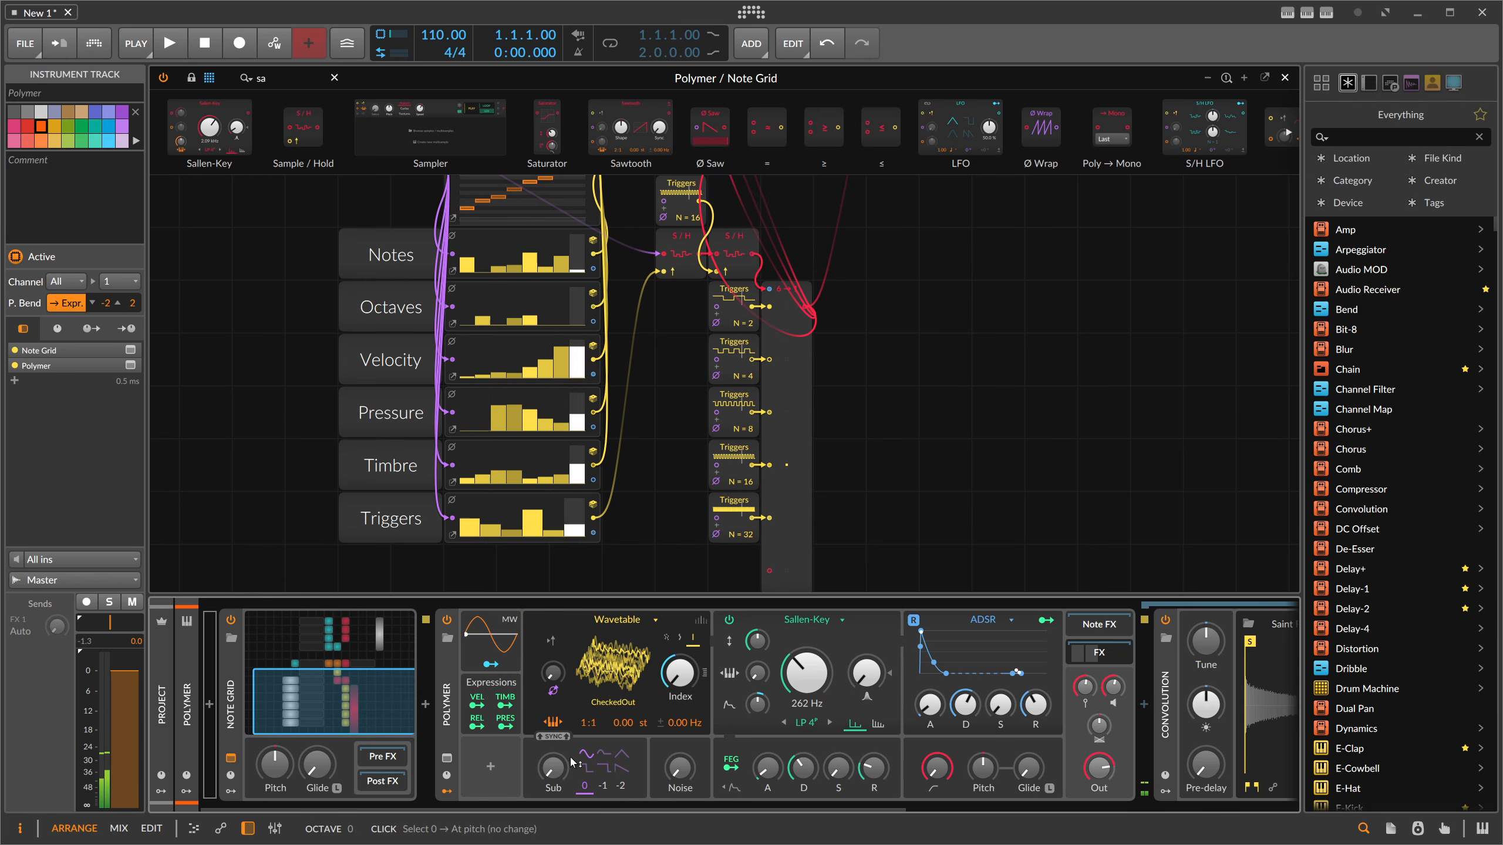
{"action": "left_click_drag", "start_coordinate": [572, 763], "coordinate": [572, 752]}
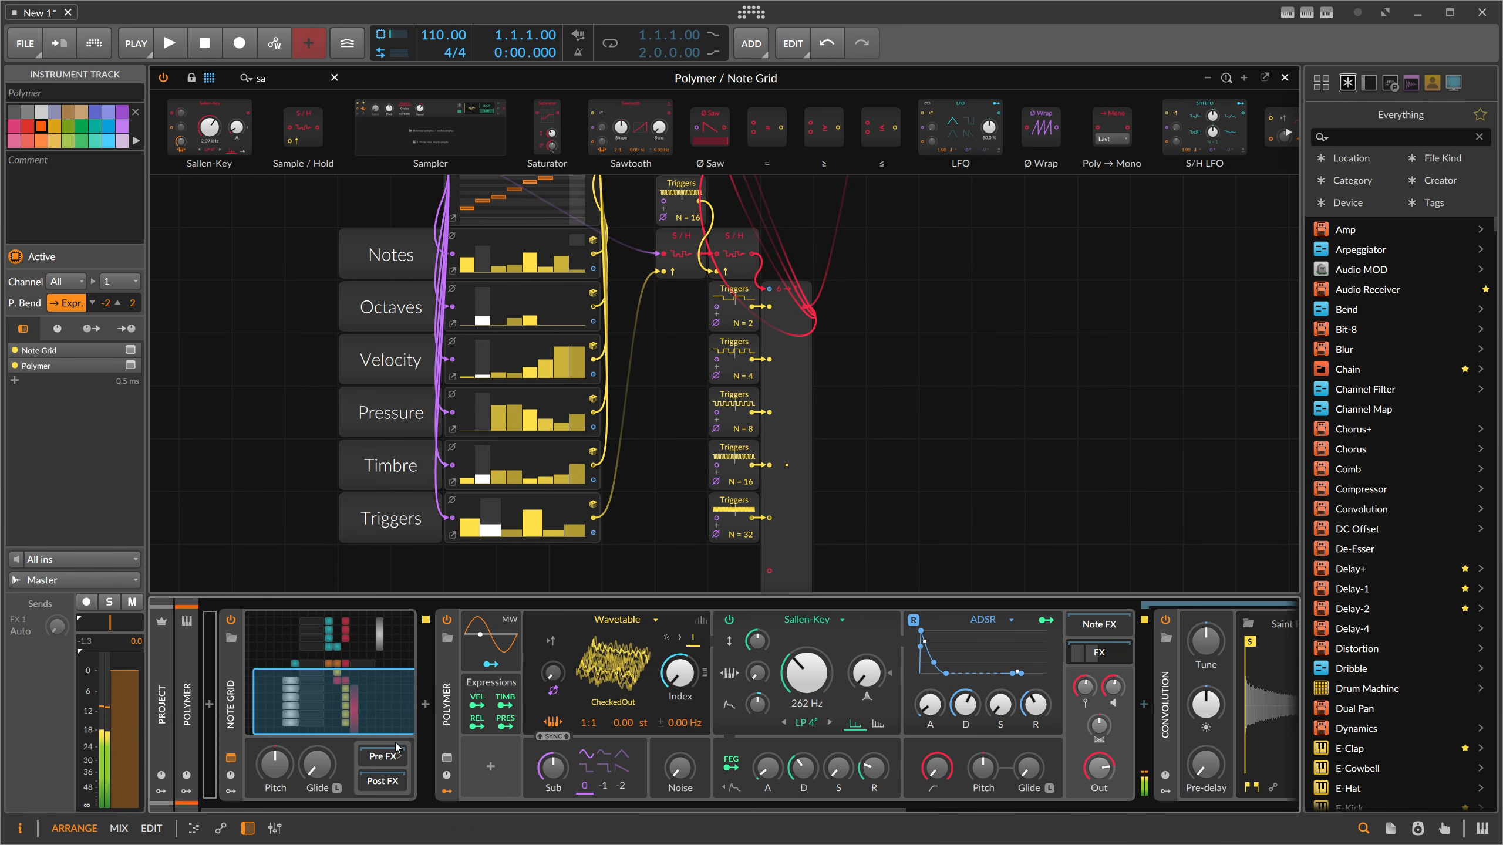
Hide the device chain and redraw the Timbre row as a rising ramp and the Pressure row at a nearly even height.
{"action": "left_click", "coordinate": [251, 828]}
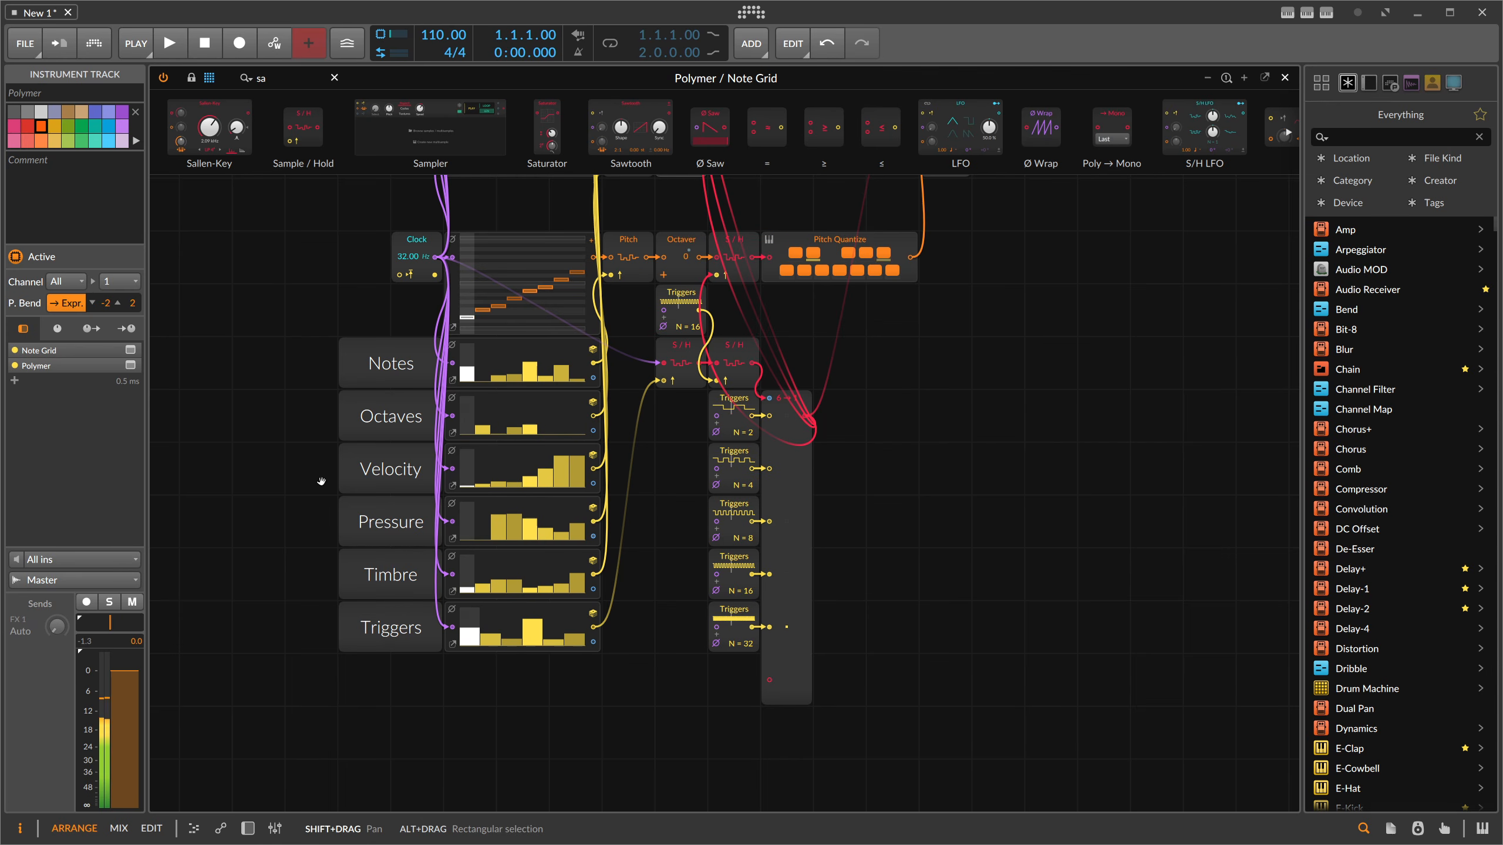
{"action": "left_click_drag", "start_coordinate": [321, 481], "coordinate": [317, 526]}
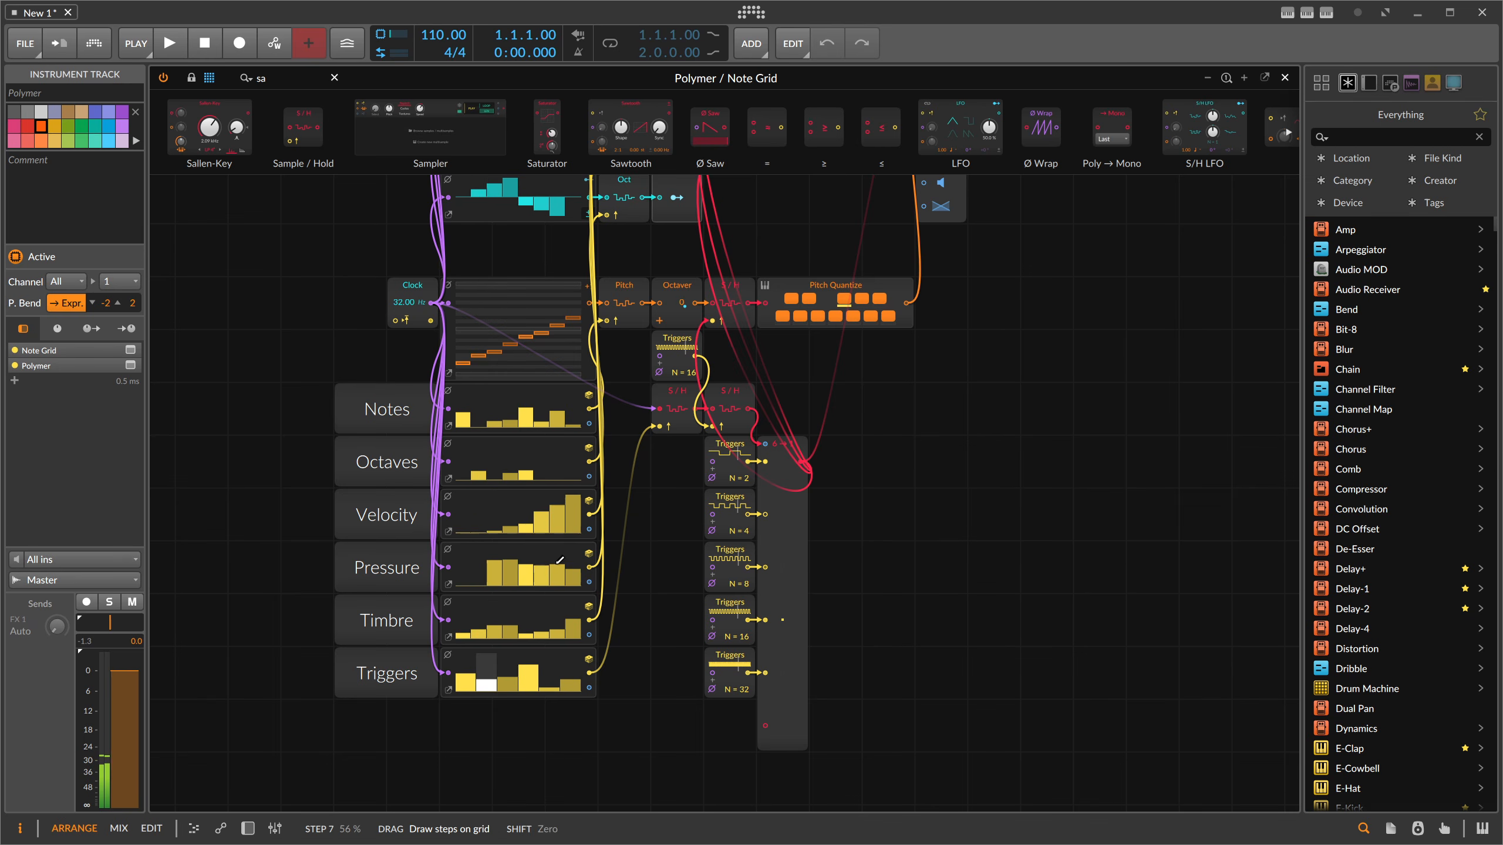
{"action": "mouse_move", "coordinate": [557, 564]}
{"action": "left_mouse_down"}
{"action": "mouse_move", "coordinate": [503, 572]}
{"action": "mouse_move", "coordinate": [561, 608]}
{"action": "left_mouse_up"}
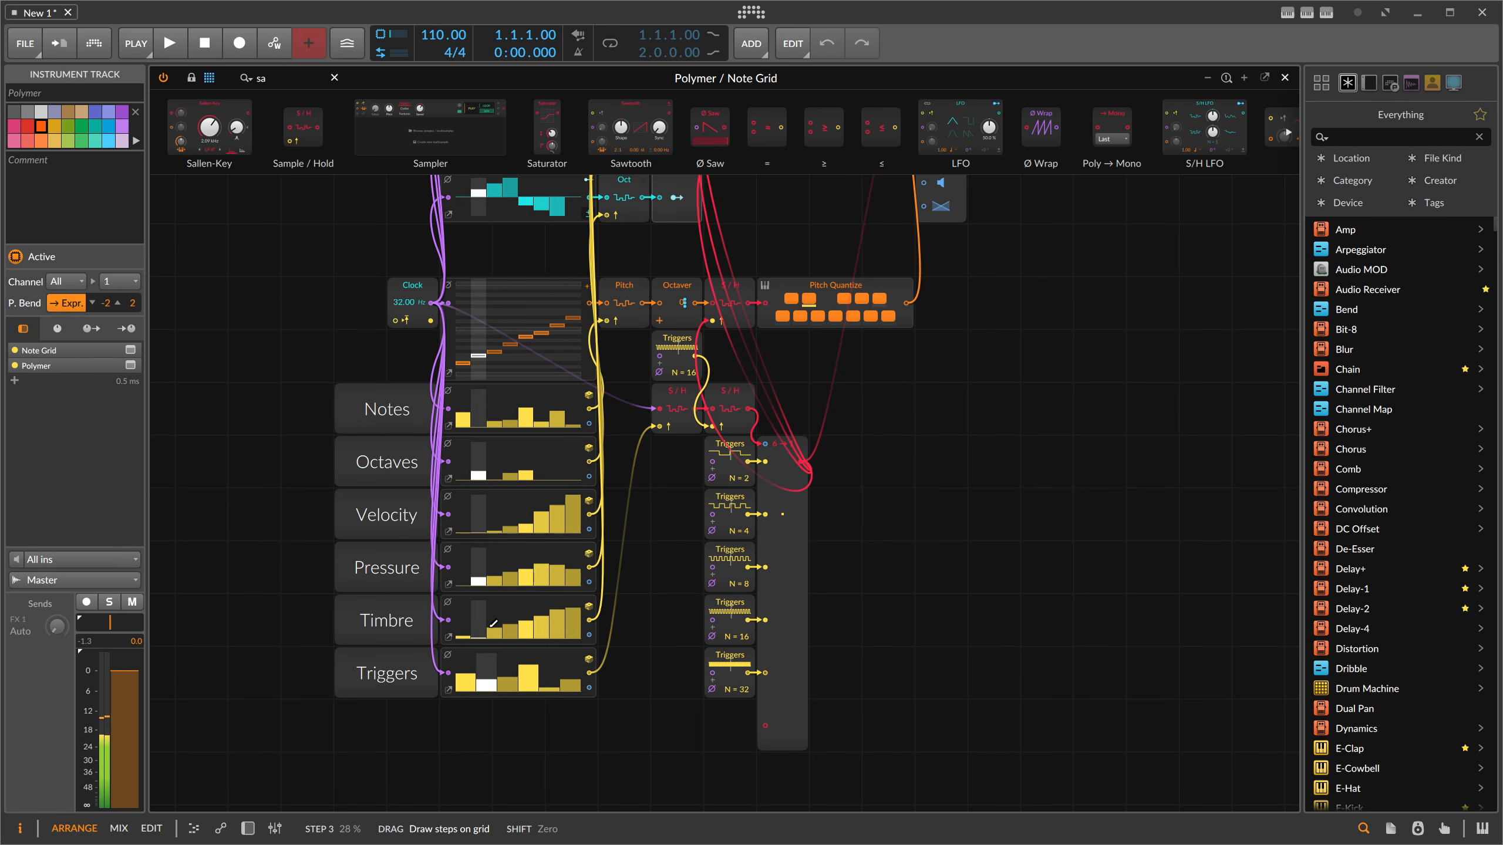
{"action": "mouse_move", "coordinate": [550, 568]}
{"action": "left_mouse_down"}
{"action": "mouse_move", "coordinate": [569, 570]}
{"action": "mouse_move", "coordinate": [473, 563]}
{"action": "mouse_move", "coordinate": [572, 561]}
{"action": "left_mouse_up"}
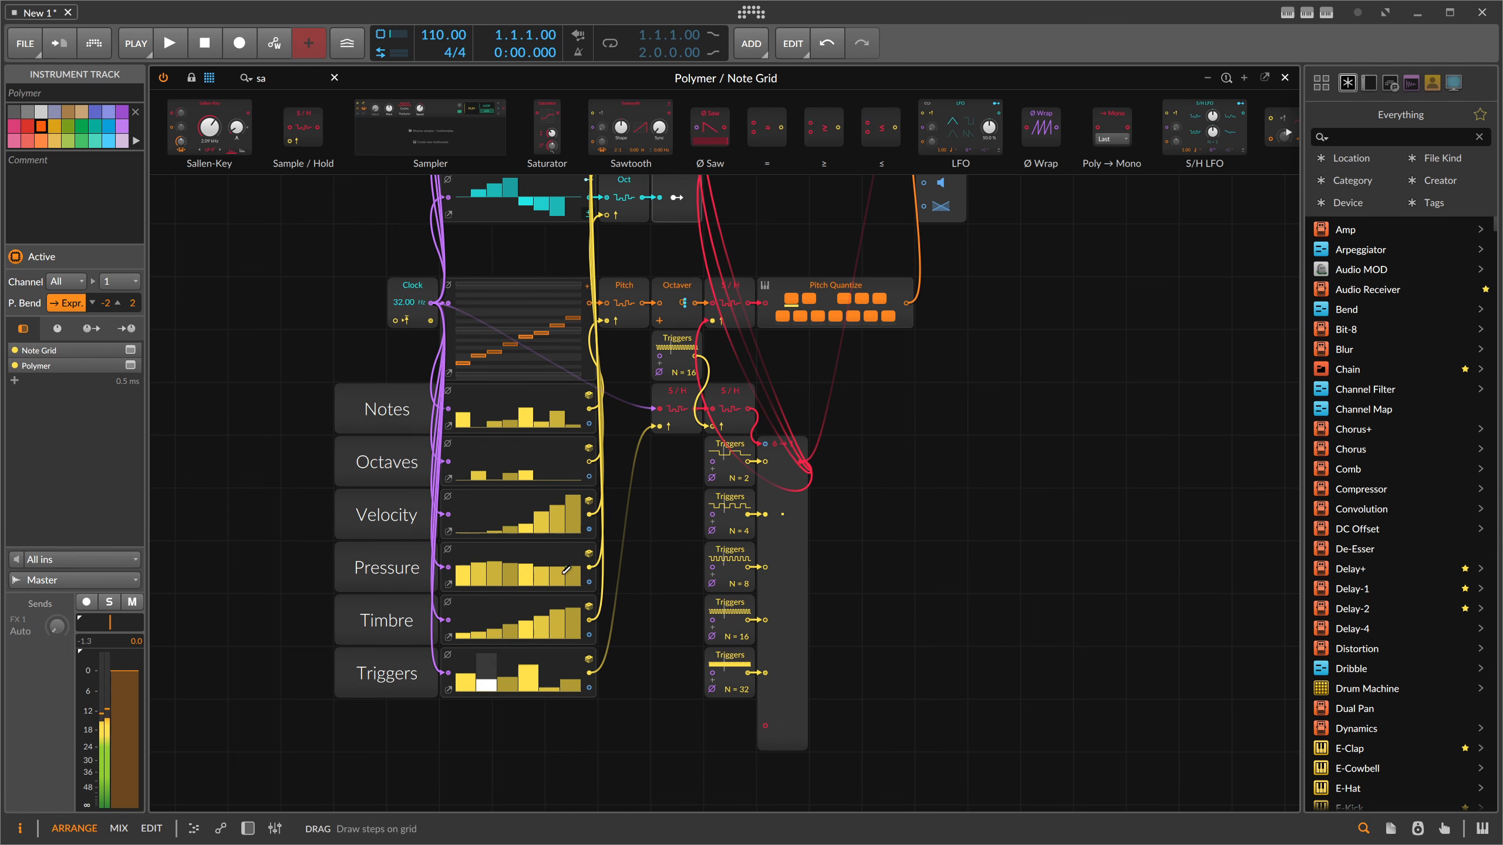
Show the device chain, then lower the Triggers row's fifth step to nearly zero and its sixth step to 16 %.
{"action": "left_click", "coordinate": [248, 828]}
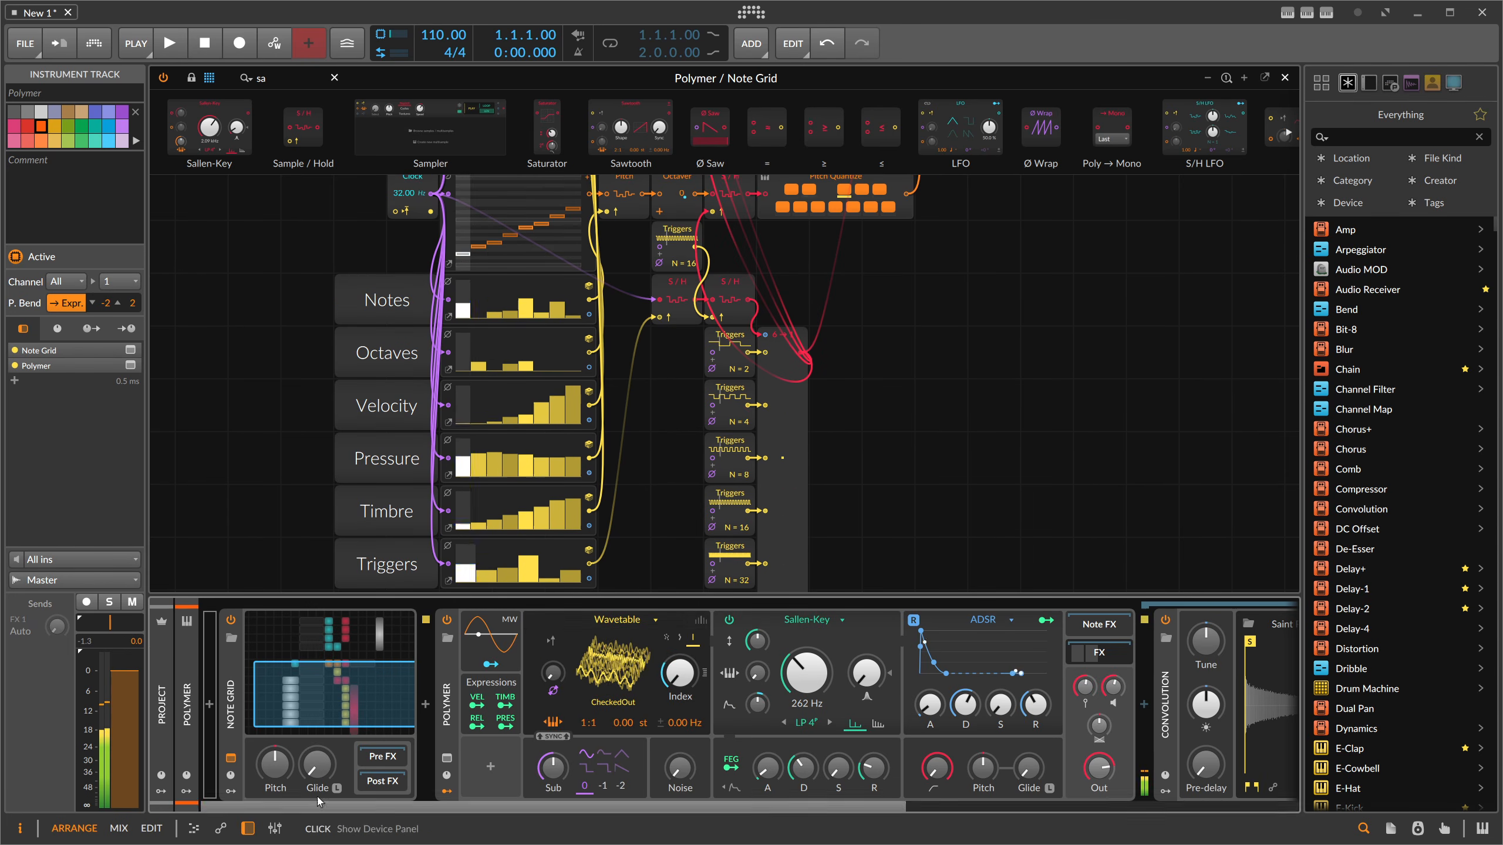
{"action": "scroll", "coordinate": [648, 483], "scroll_direction": "down", "scroll_amount": 3}
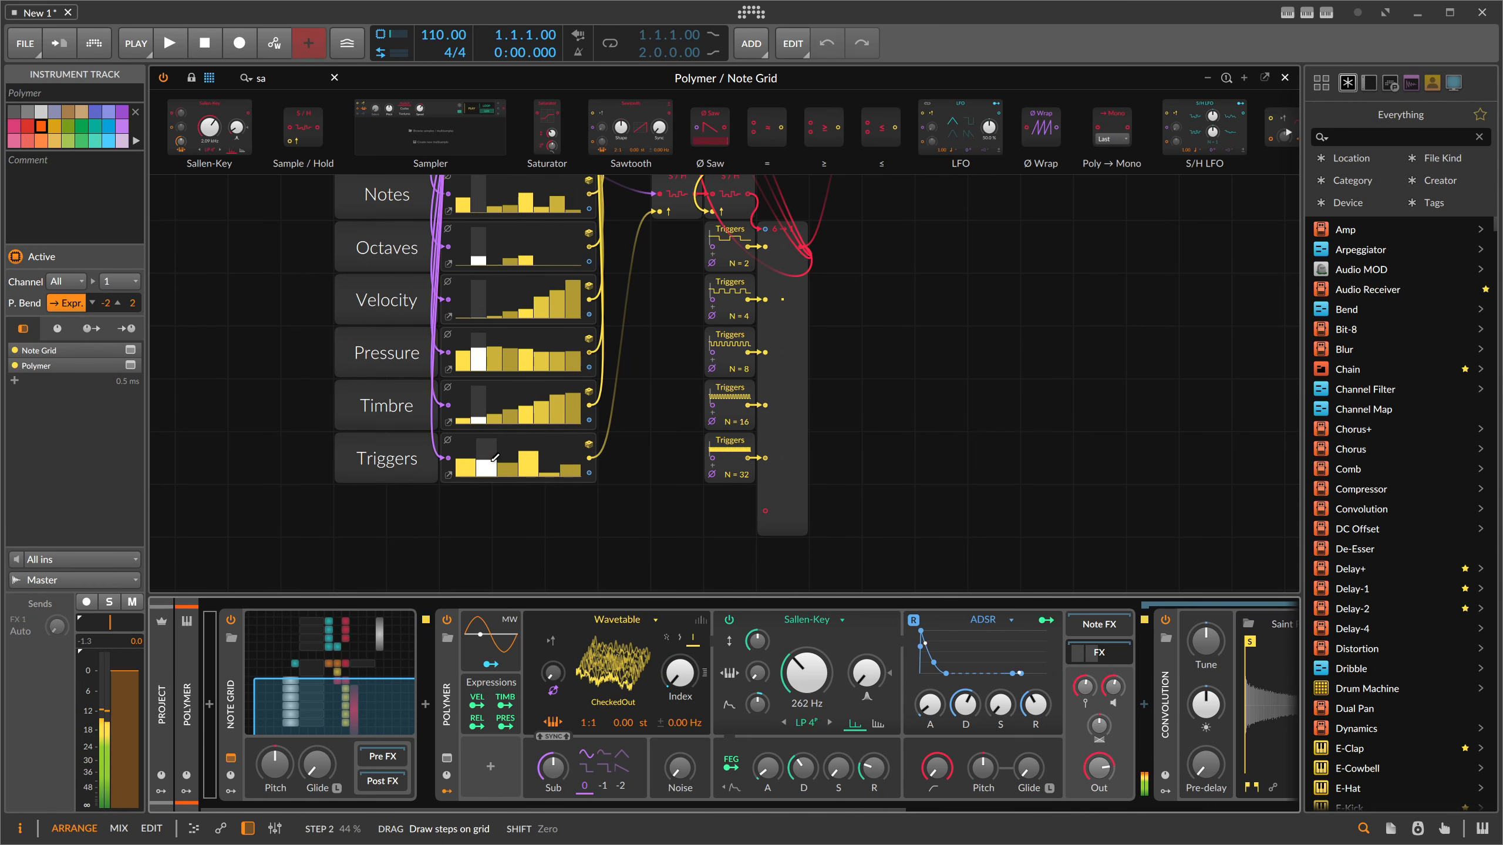
{"action": "left_click", "coordinate": [553, 462]}
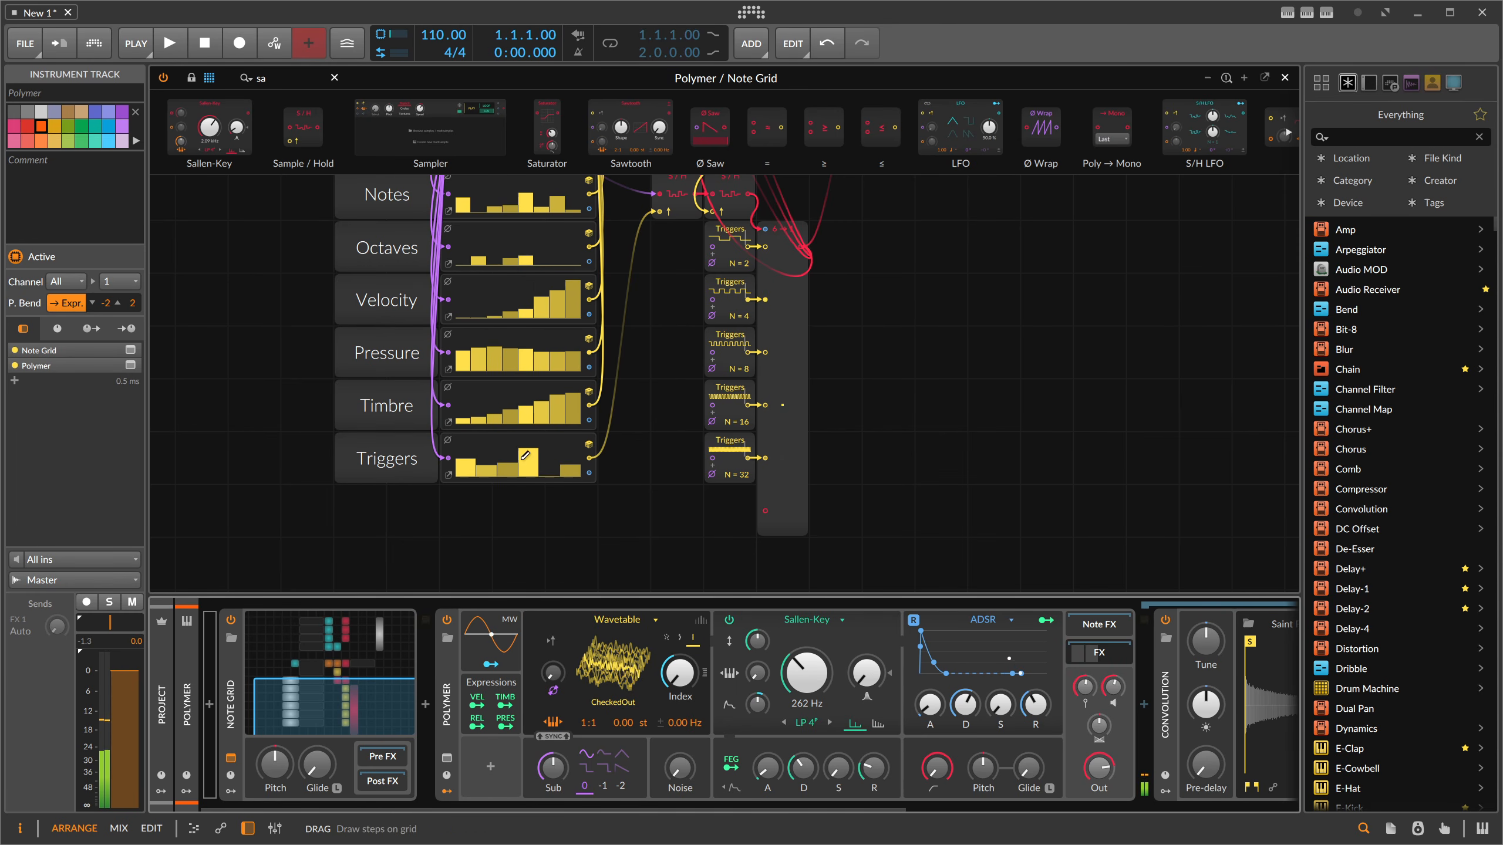
{"action": "left_click", "coordinate": [570, 470]}
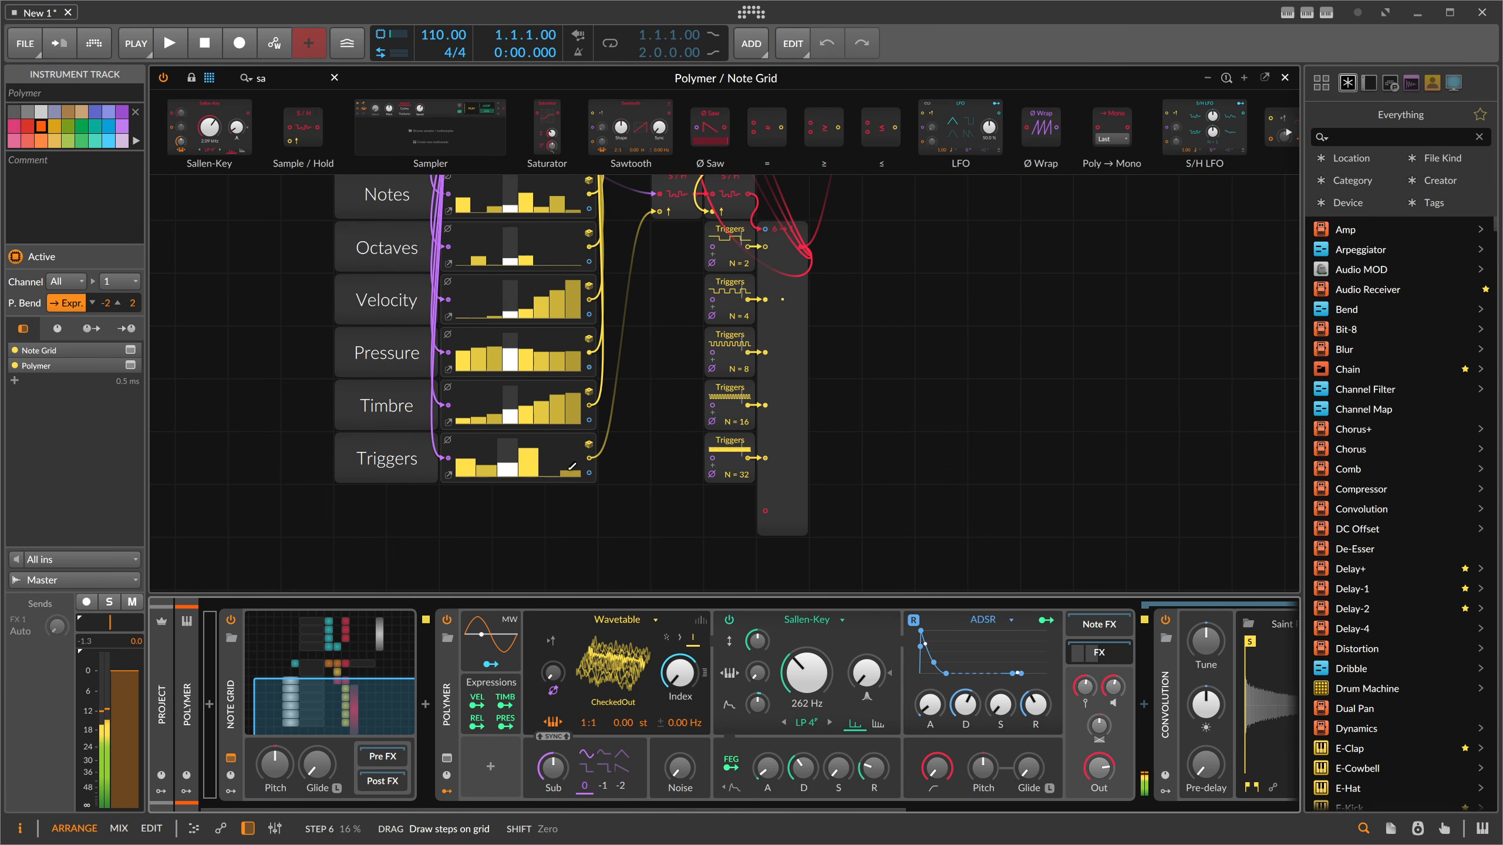
Collapse Polymer's FX chain in the device chain, then hide the device chain.
{"action": "scroll", "coordinate": [867, 383], "scroll_direction": "up", "scroll_amount": 10}
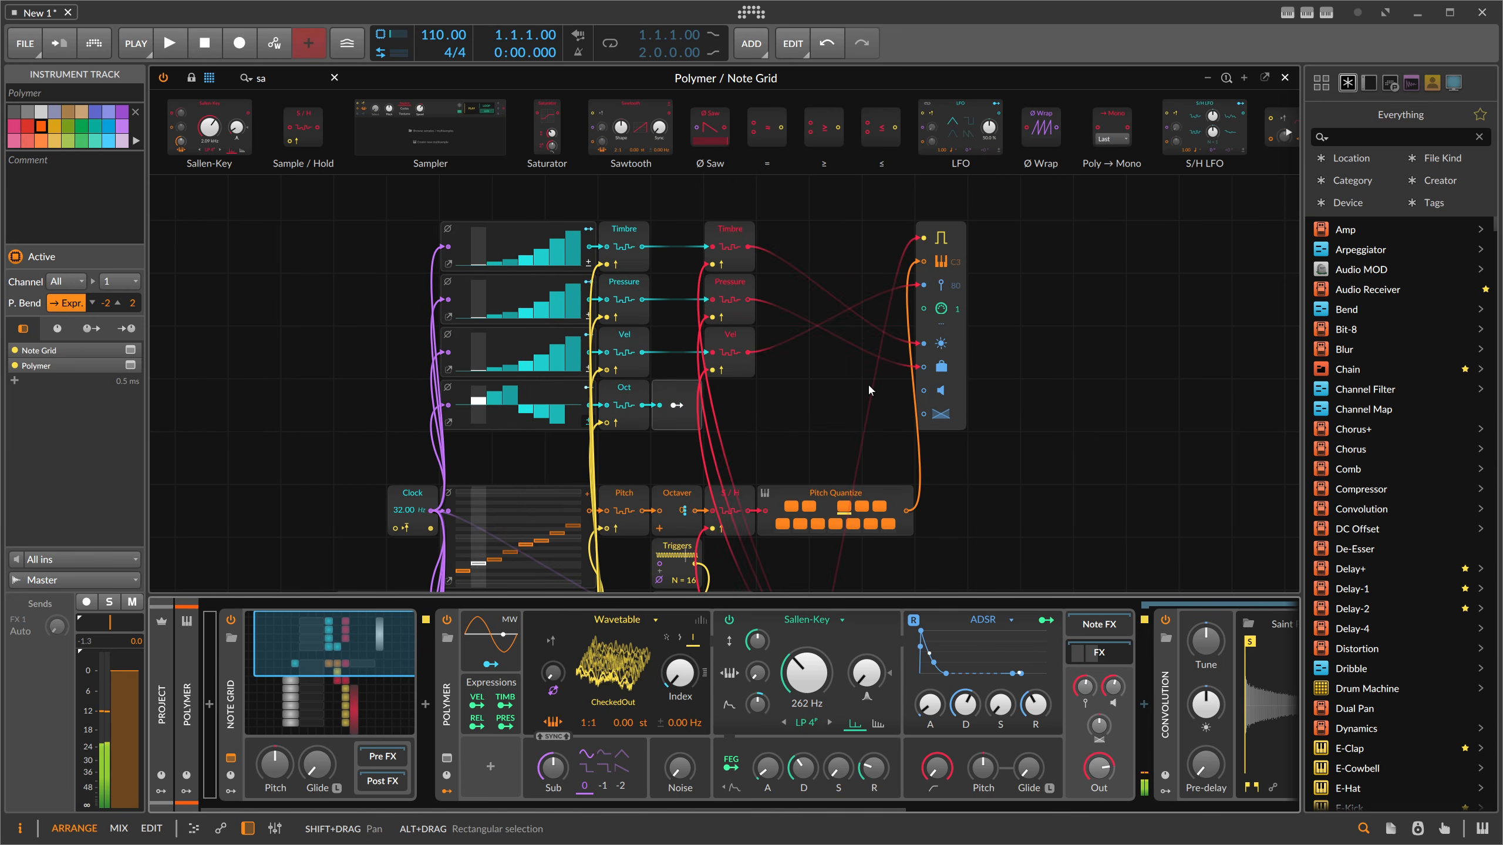
{"action": "scroll", "coordinate": [868, 382], "scroll_direction": "down", "scroll_amount": 5}
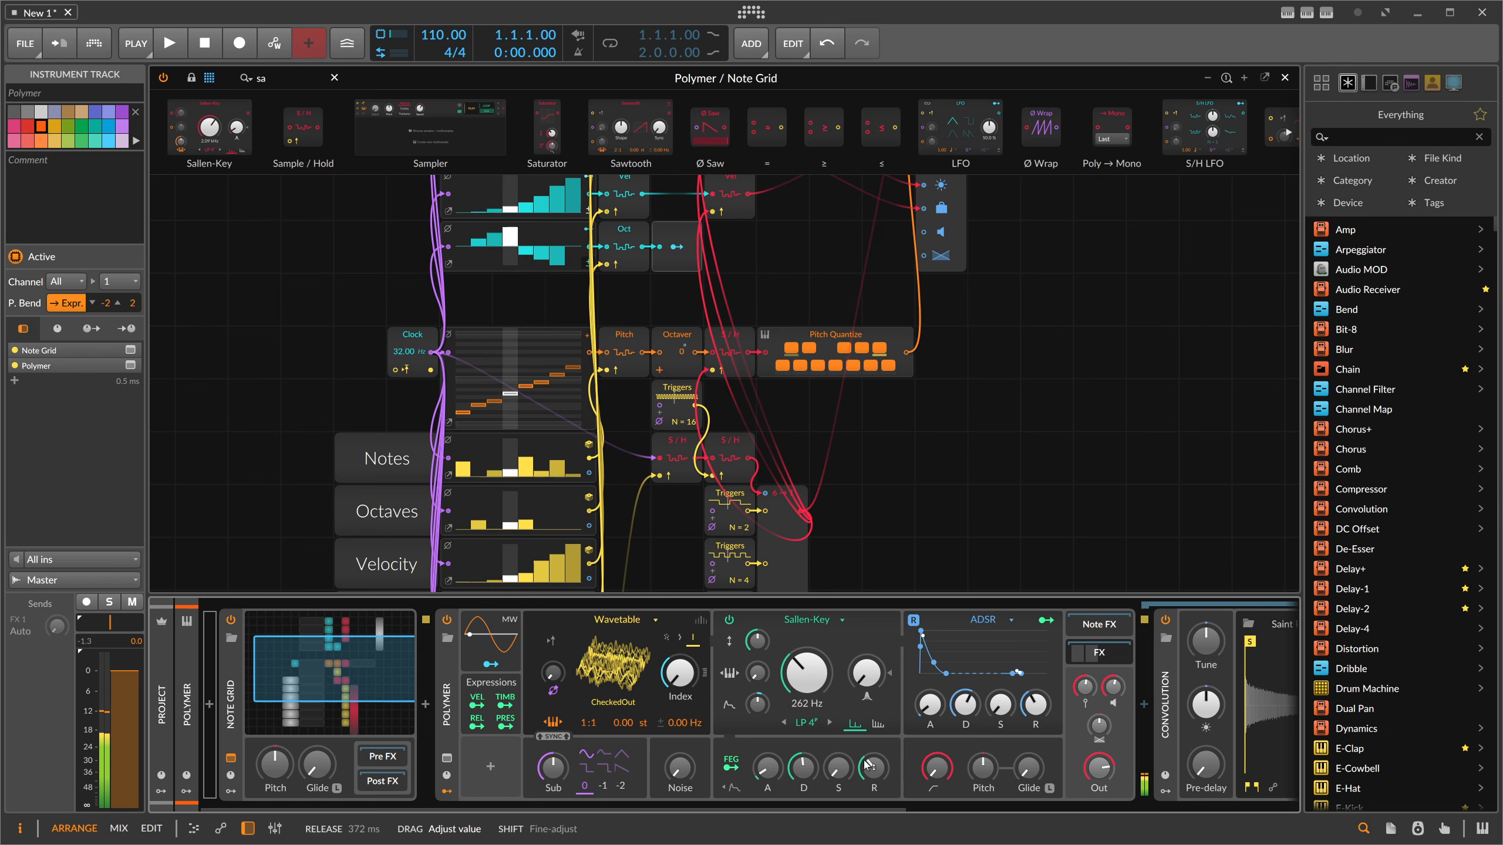
{"action": "scroll", "coordinate": [656, 511], "scroll_direction": "down", "scroll_amount": 5}
{"action": "scroll", "coordinate": [655, 510], "scroll_direction": "down", "scroll_amount": 2}
{"action": "scroll", "coordinate": [655, 511], "scroll_direction": "up", "scroll_amount": 3}
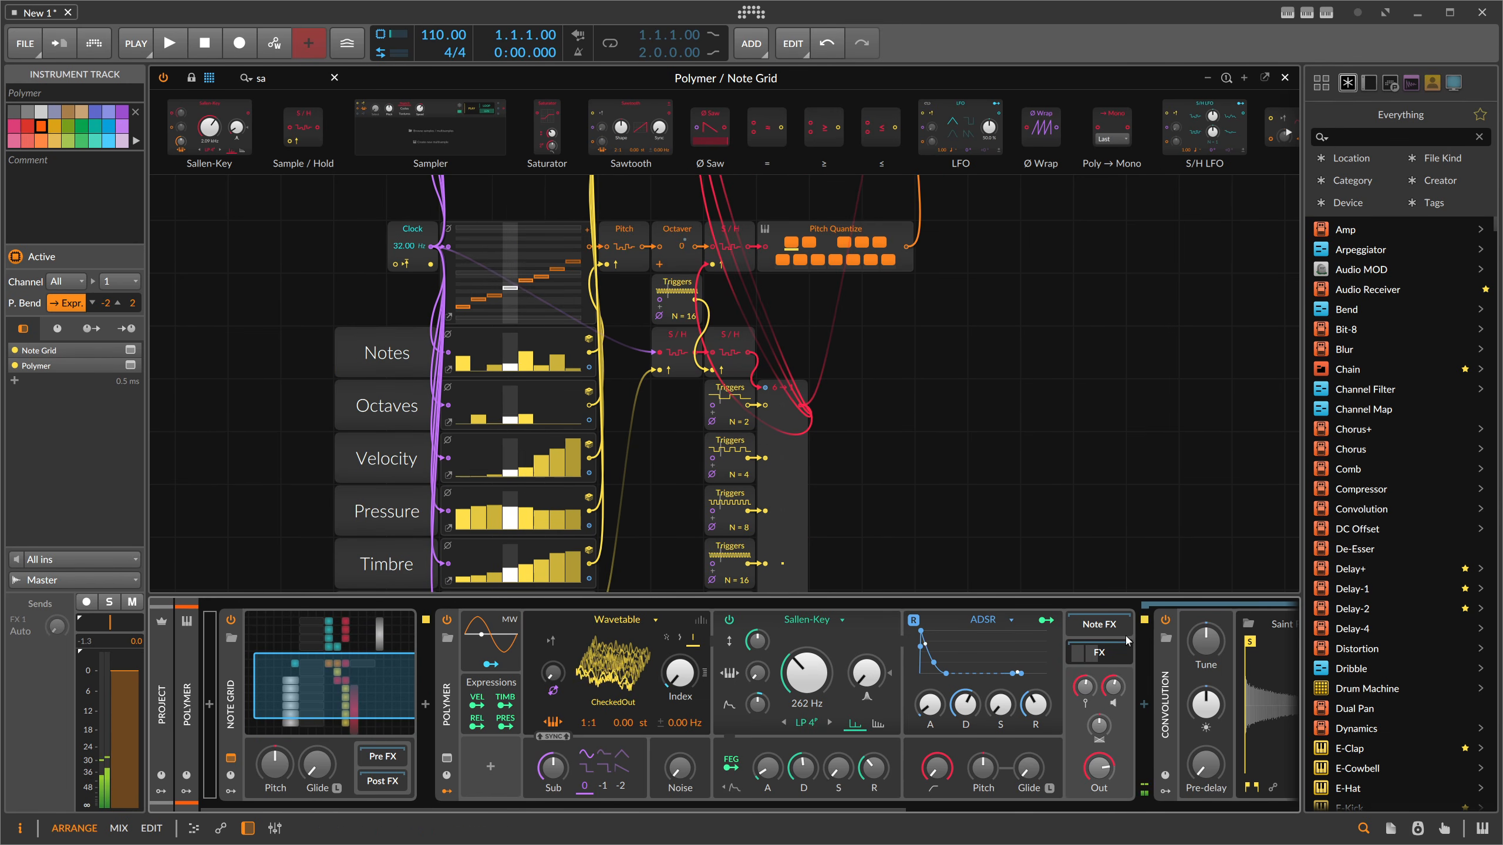
{"action": "left_click", "coordinate": [1099, 653]}
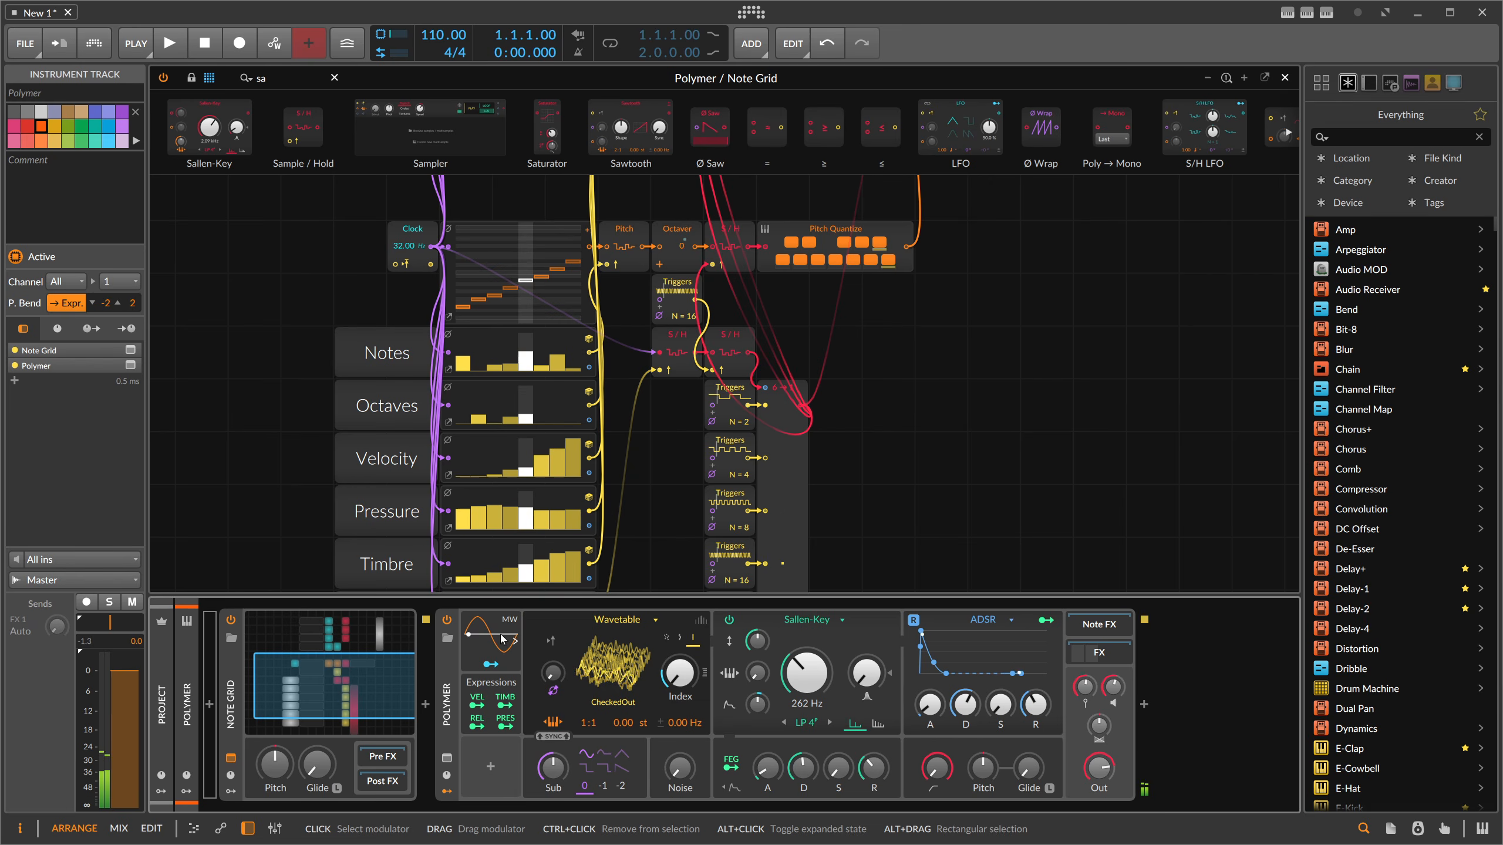
{"action": "left_click", "coordinate": [248, 828]}
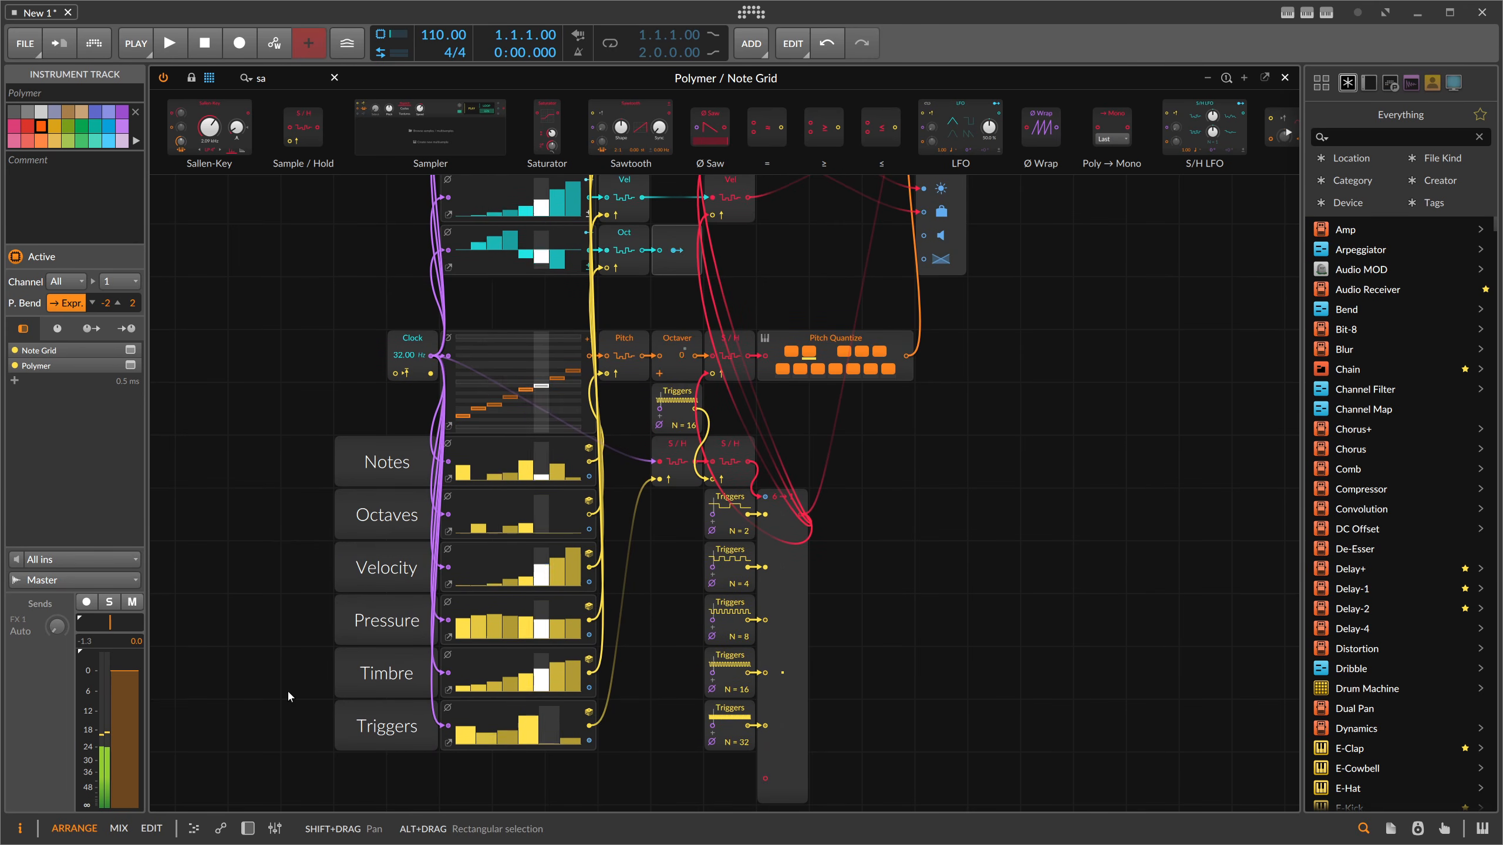
Close the Note Grid editor with the device chain shown, and add an instrument track below Polymer.
{"action": "scroll", "coordinate": [288, 691], "scroll_direction": "up", "scroll_amount": 2}
{"action": "scroll", "coordinate": [295, 664], "scroll_direction": "down", "scroll_amount": 2}
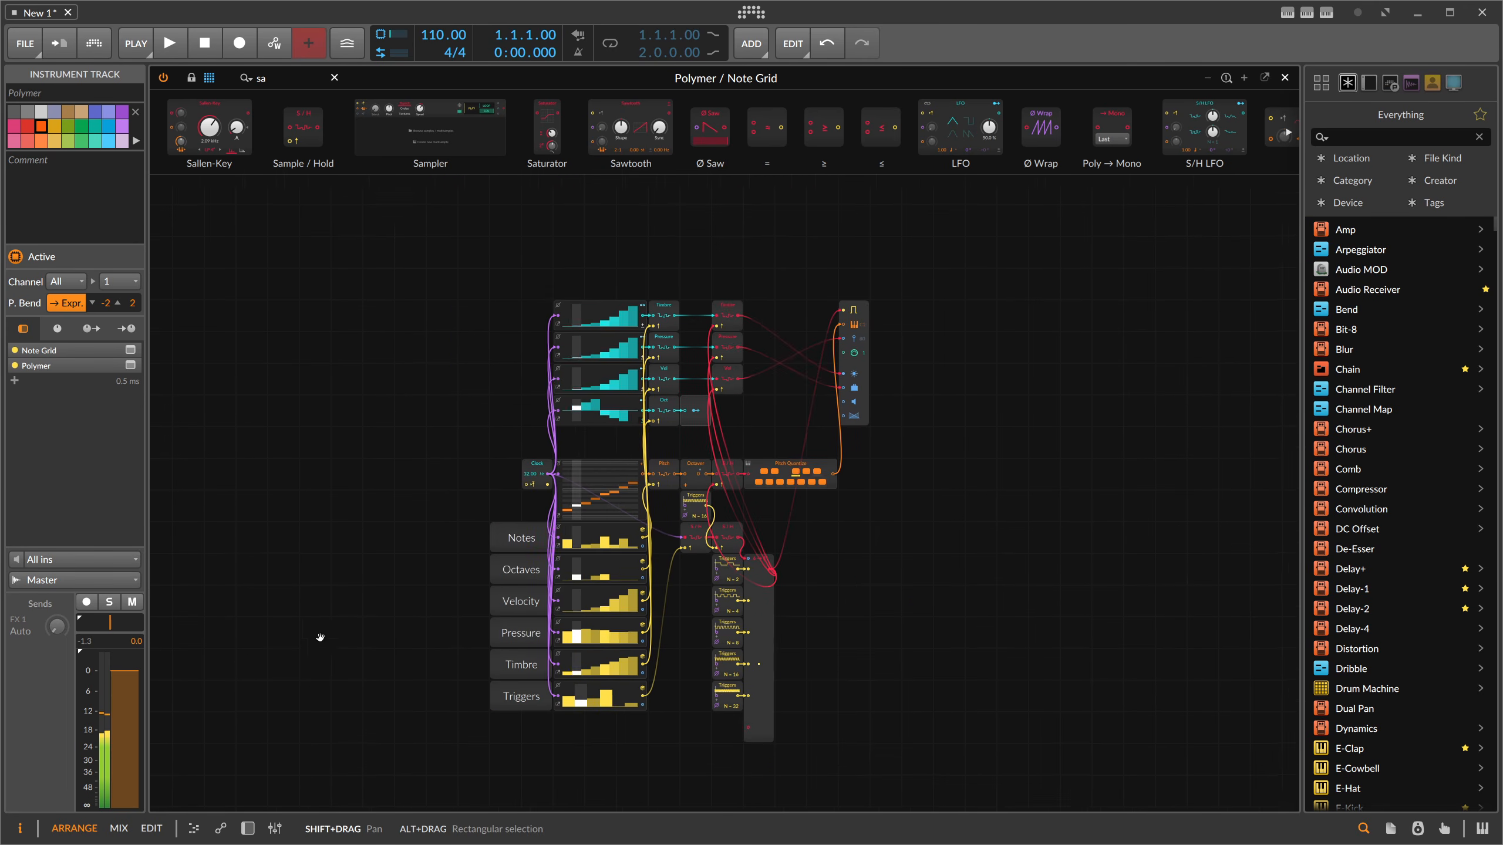
{"action": "left_click_drag", "start_coordinate": [320, 638], "coordinate": [291, 593]}
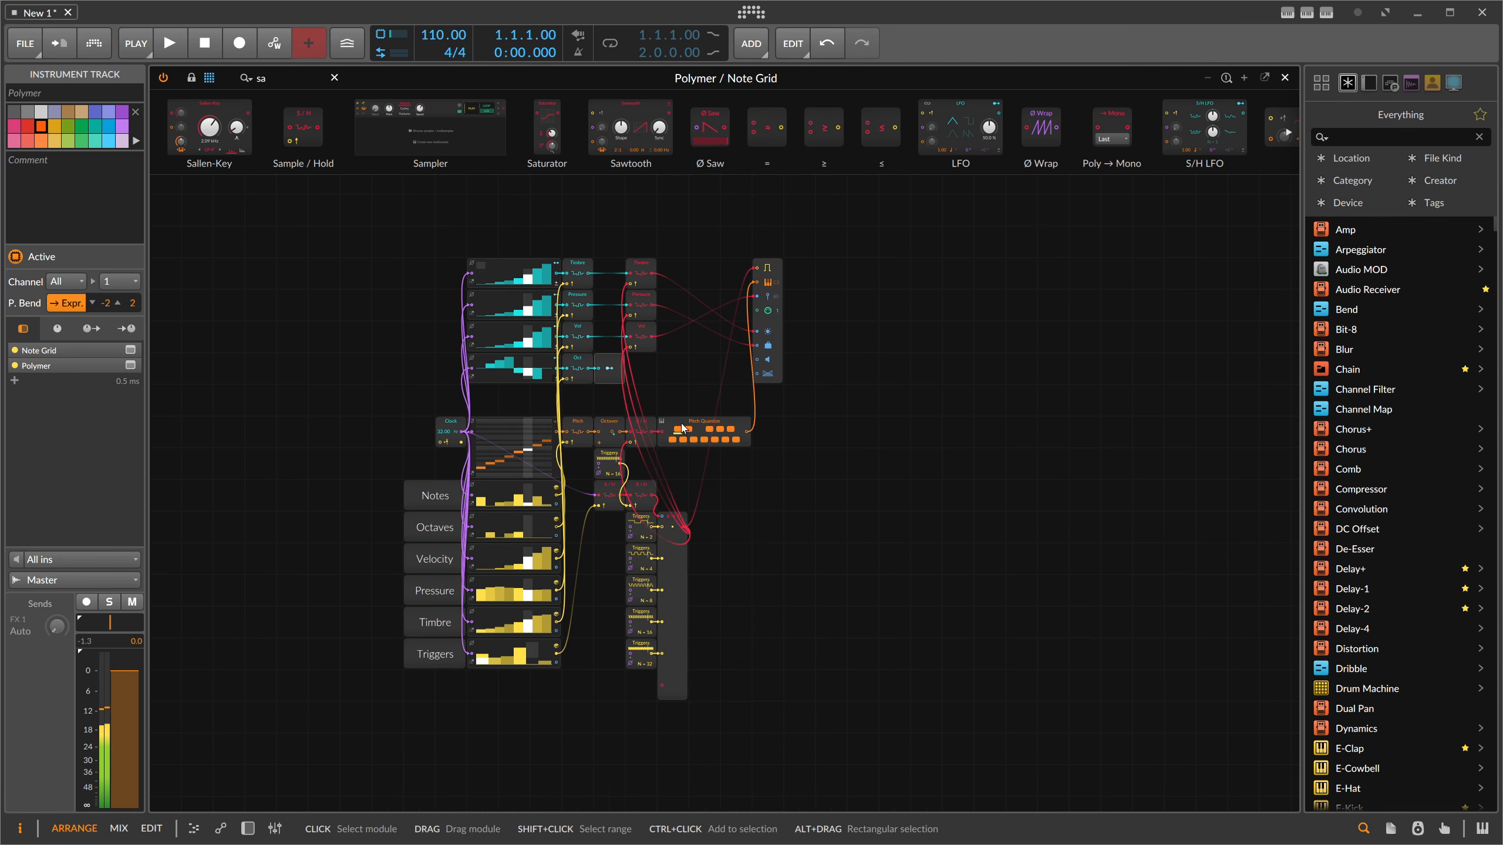
{"action": "left_click", "coordinate": [248, 829]}
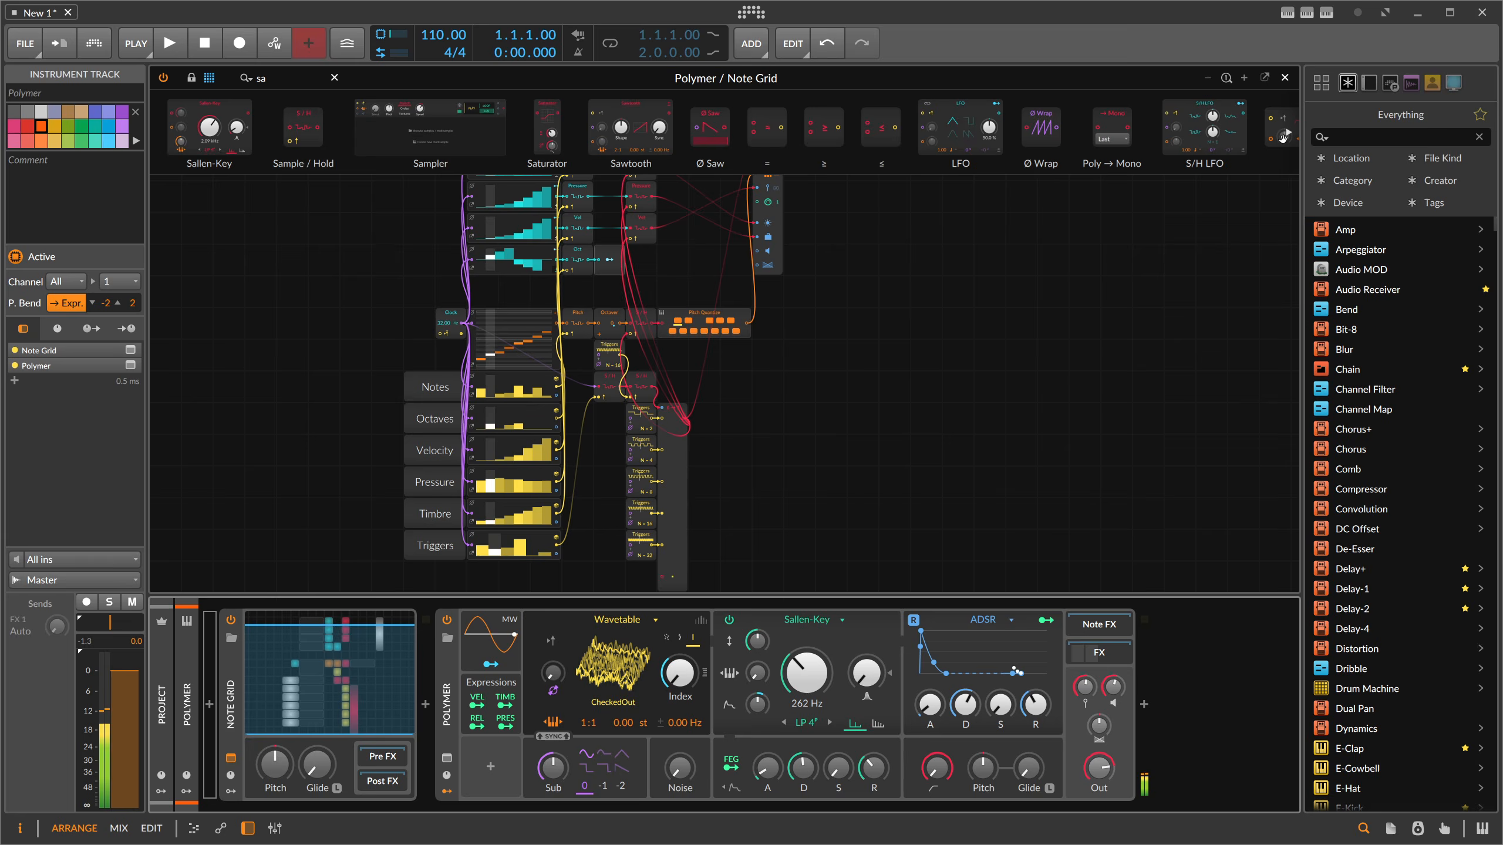
{"action": "left_click", "coordinate": [1284, 78]}
{"action": "right_click", "coordinate": [260, 167]}
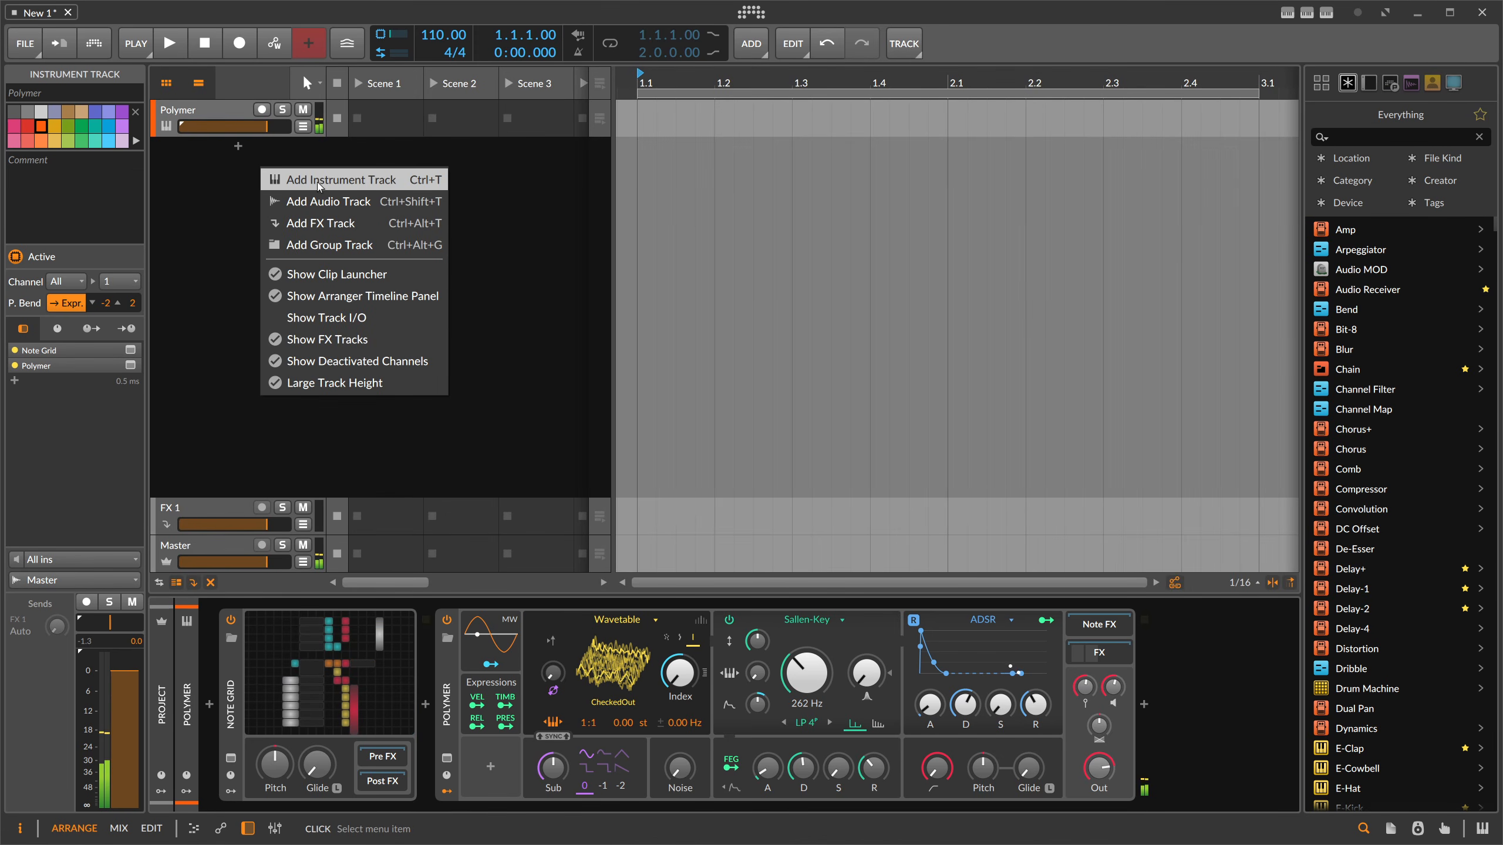
{"action": "left_click", "coordinate": [296, 179]}
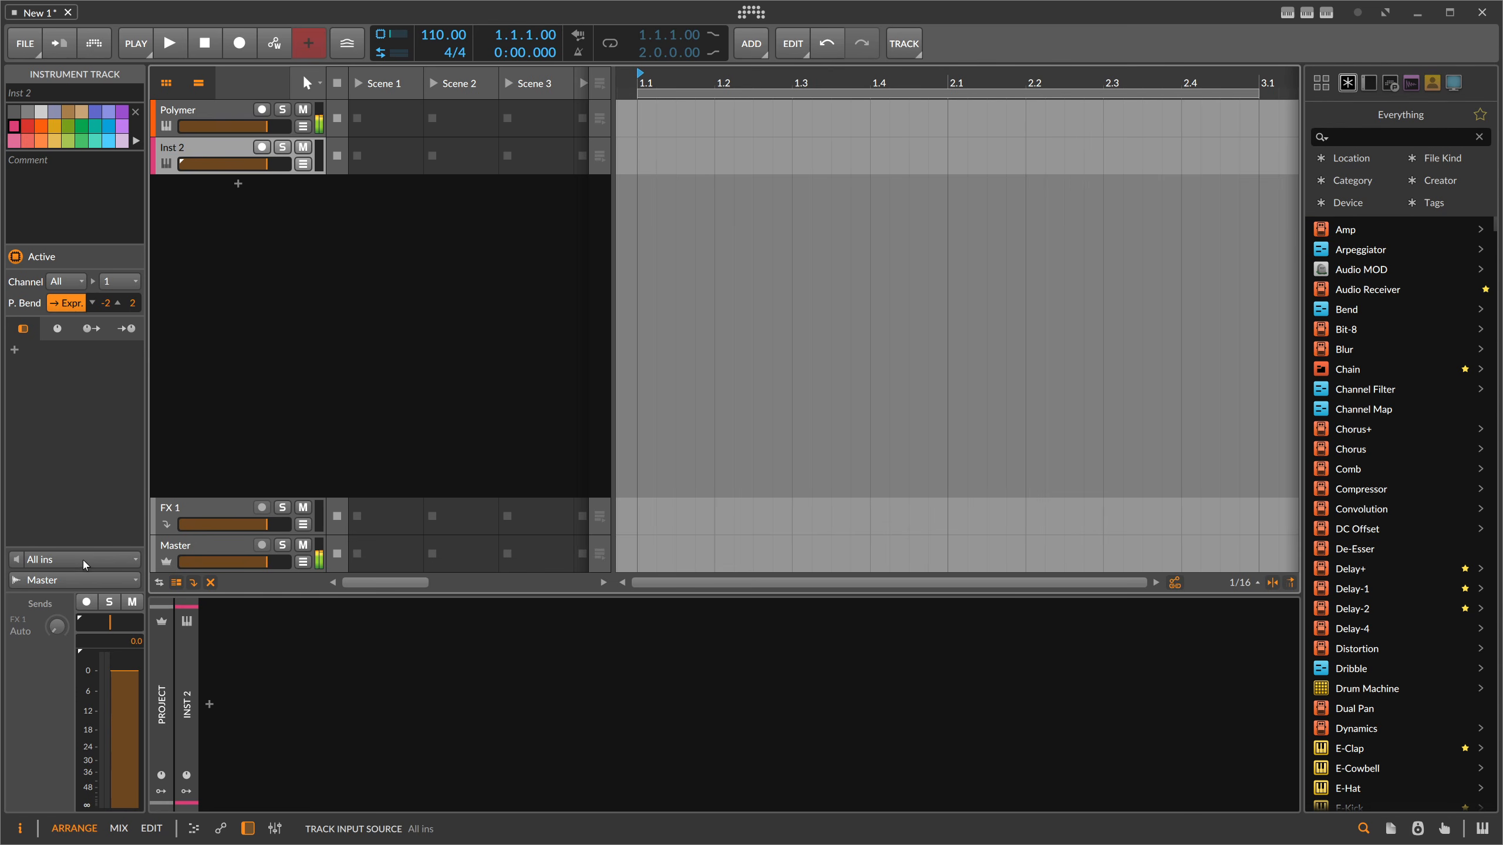
Set the new track's note input to Polymer's Note Grid device, then arm the track and record a clip in Scene 1.
{"action": "key", "text": "Up"}
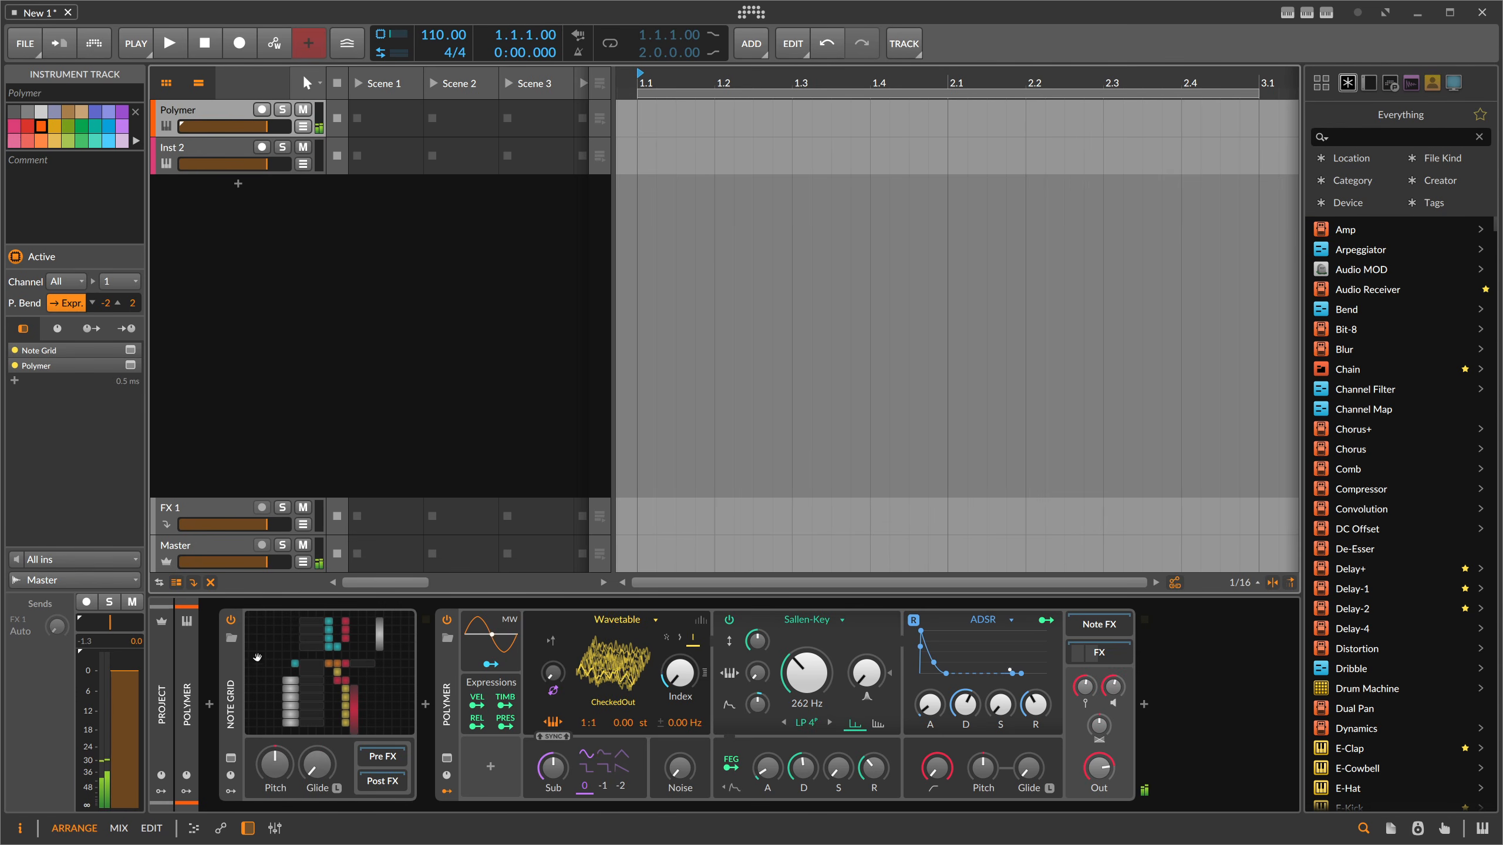
{"action": "key", "text": "Down"}
{"action": "left_click", "coordinate": [86, 562]}
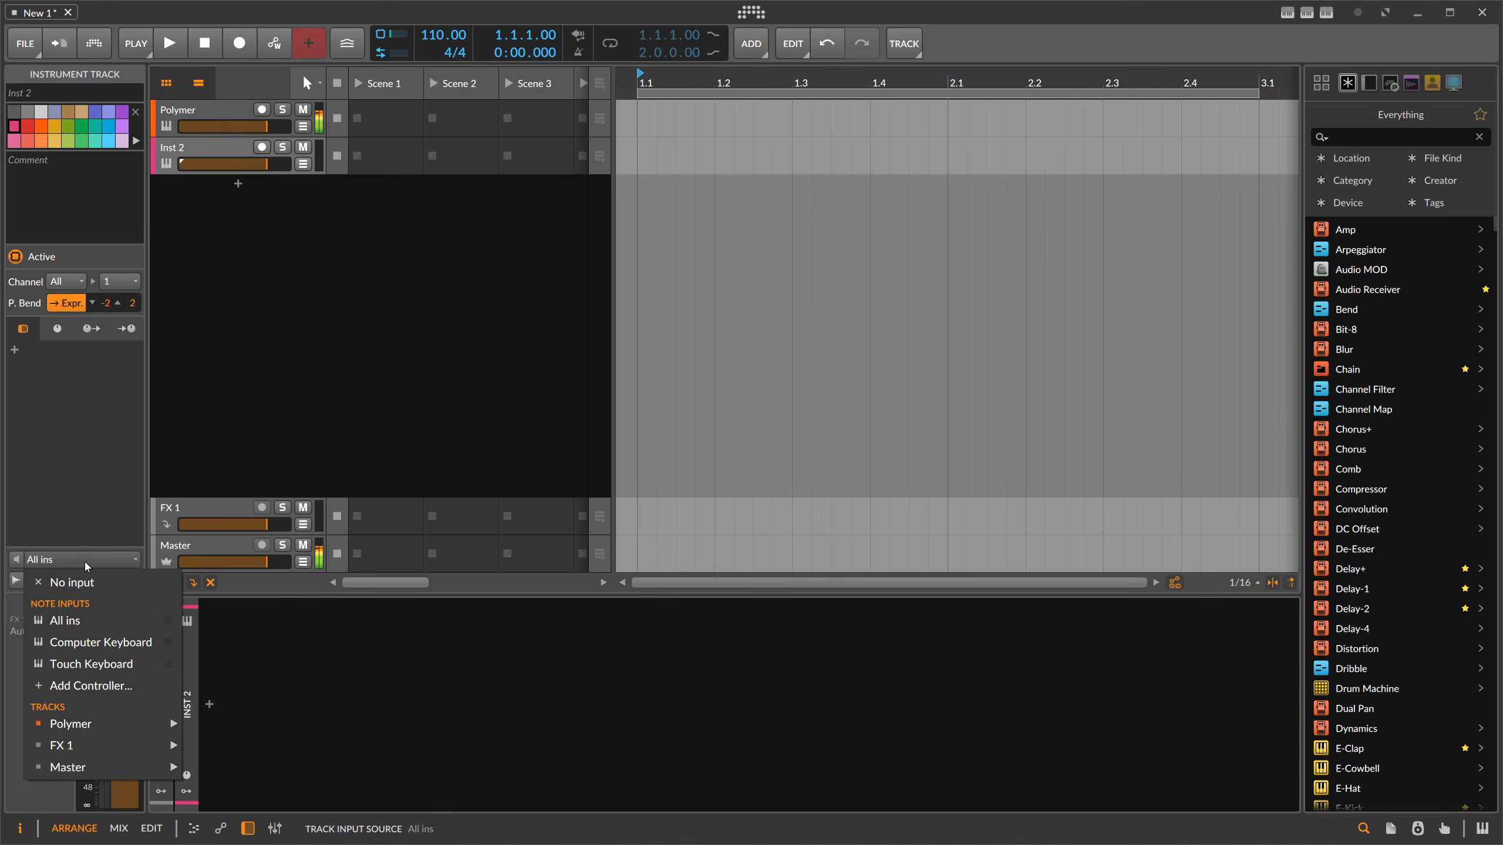
{"action": "mouse_move", "coordinate": [104, 733]}
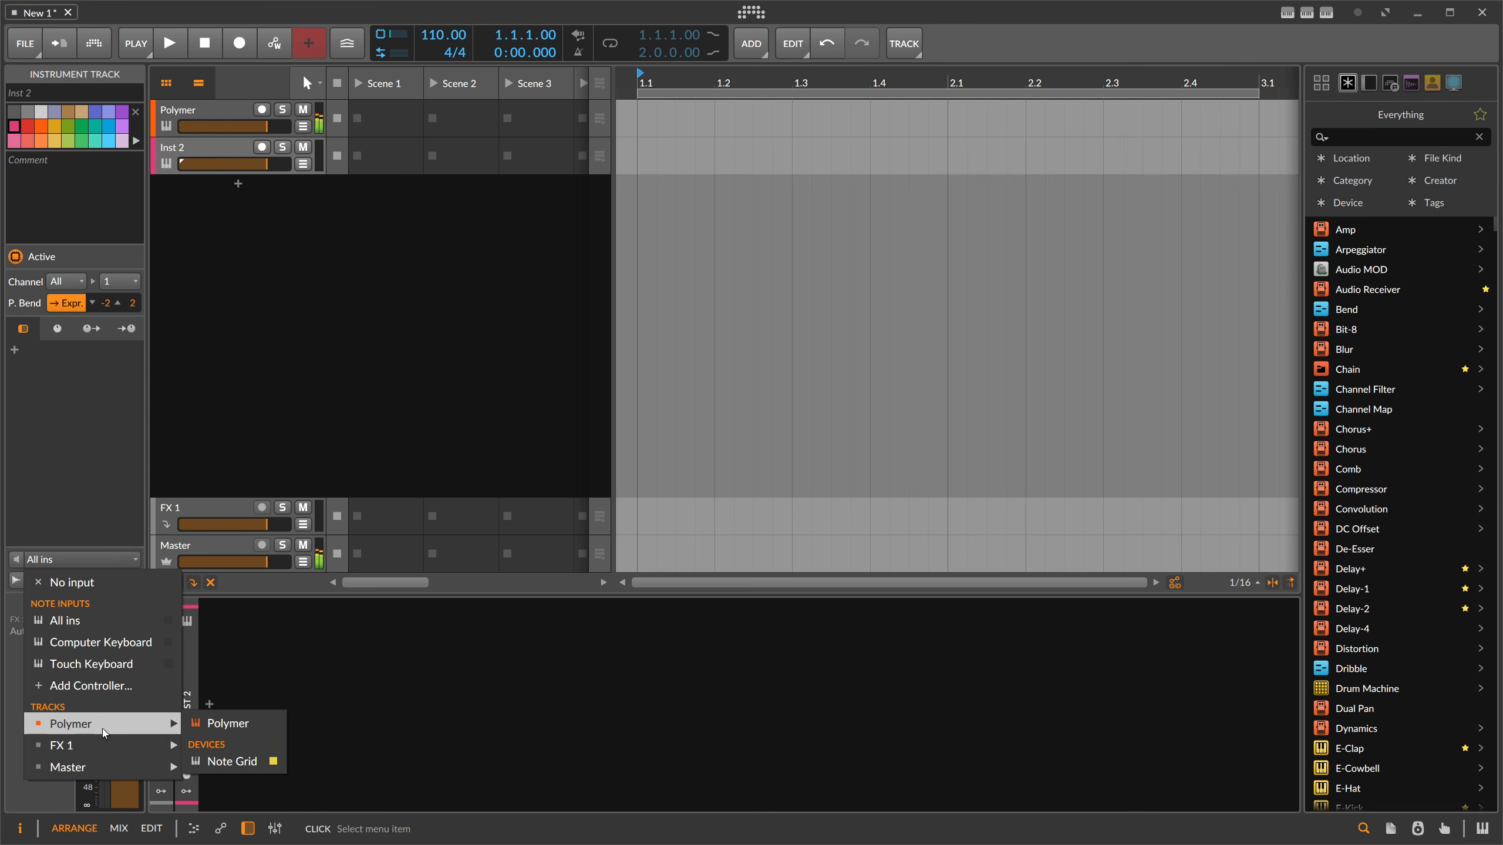
{"action": "left_click", "coordinate": [235, 761]}
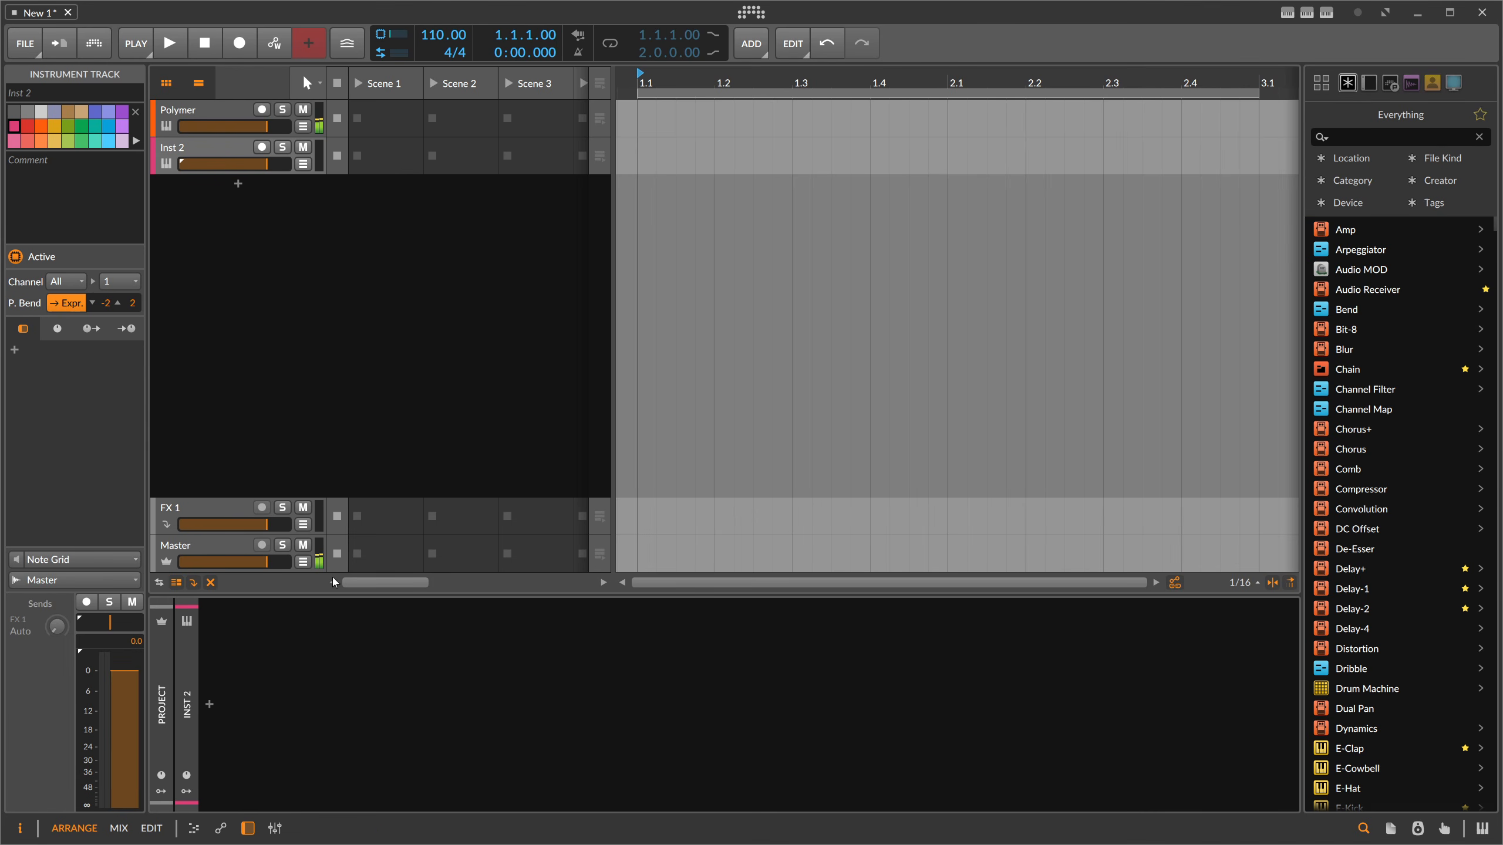
{"action": "left_click", "coordinate": [261, 147]}
{"action": "left_click", "coordinate": [357, 156]}
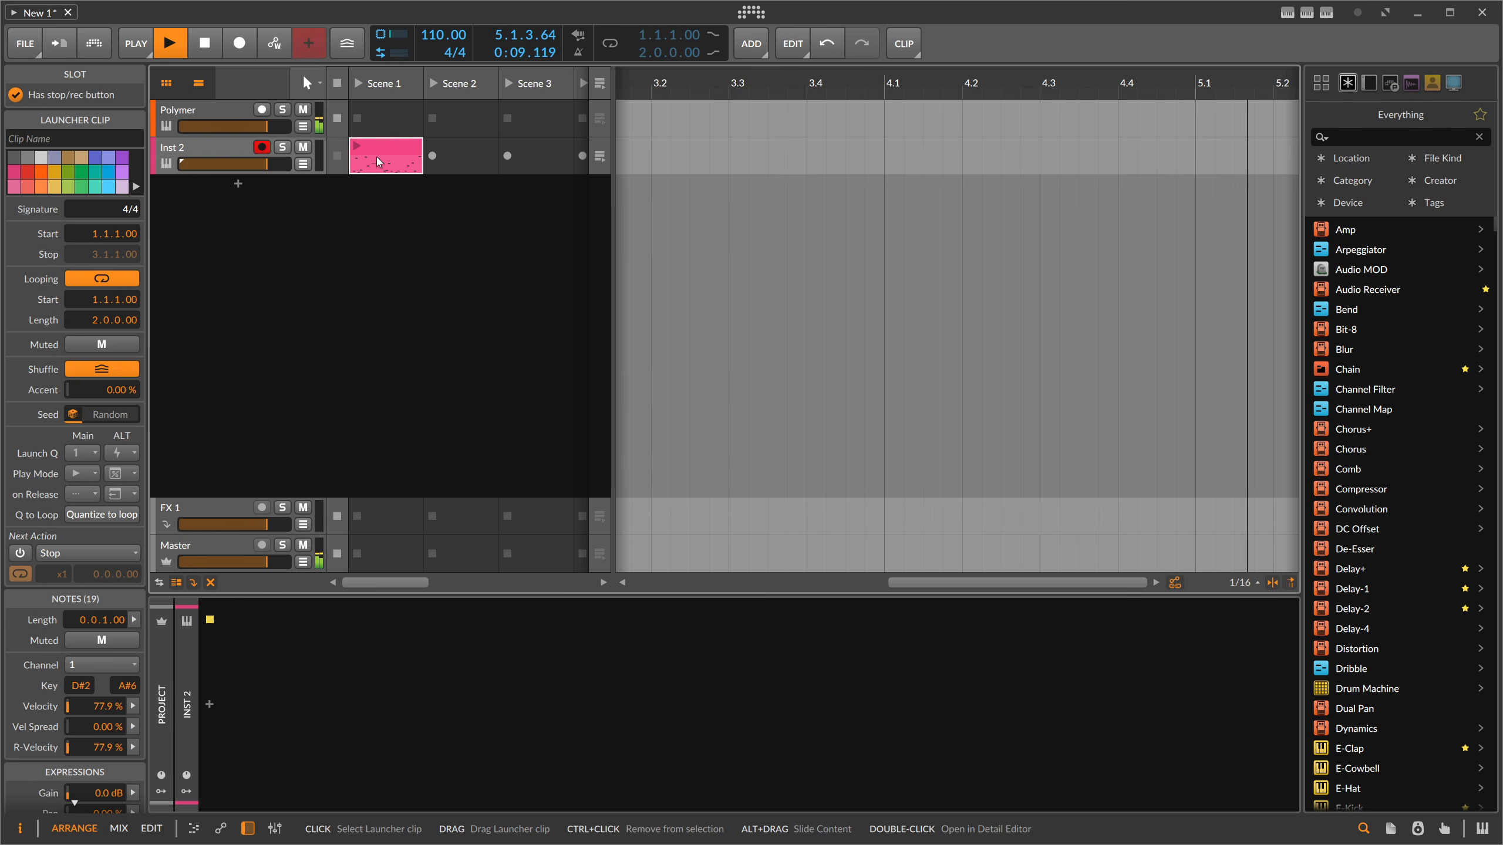
Move the recorded clip to the Polymer track's Scene 1 slot and play it with the Note Grid device switched off.
{"action": "left_click_drag", "start_coordinate": [378, 161], "coordinate": [382, 118]}
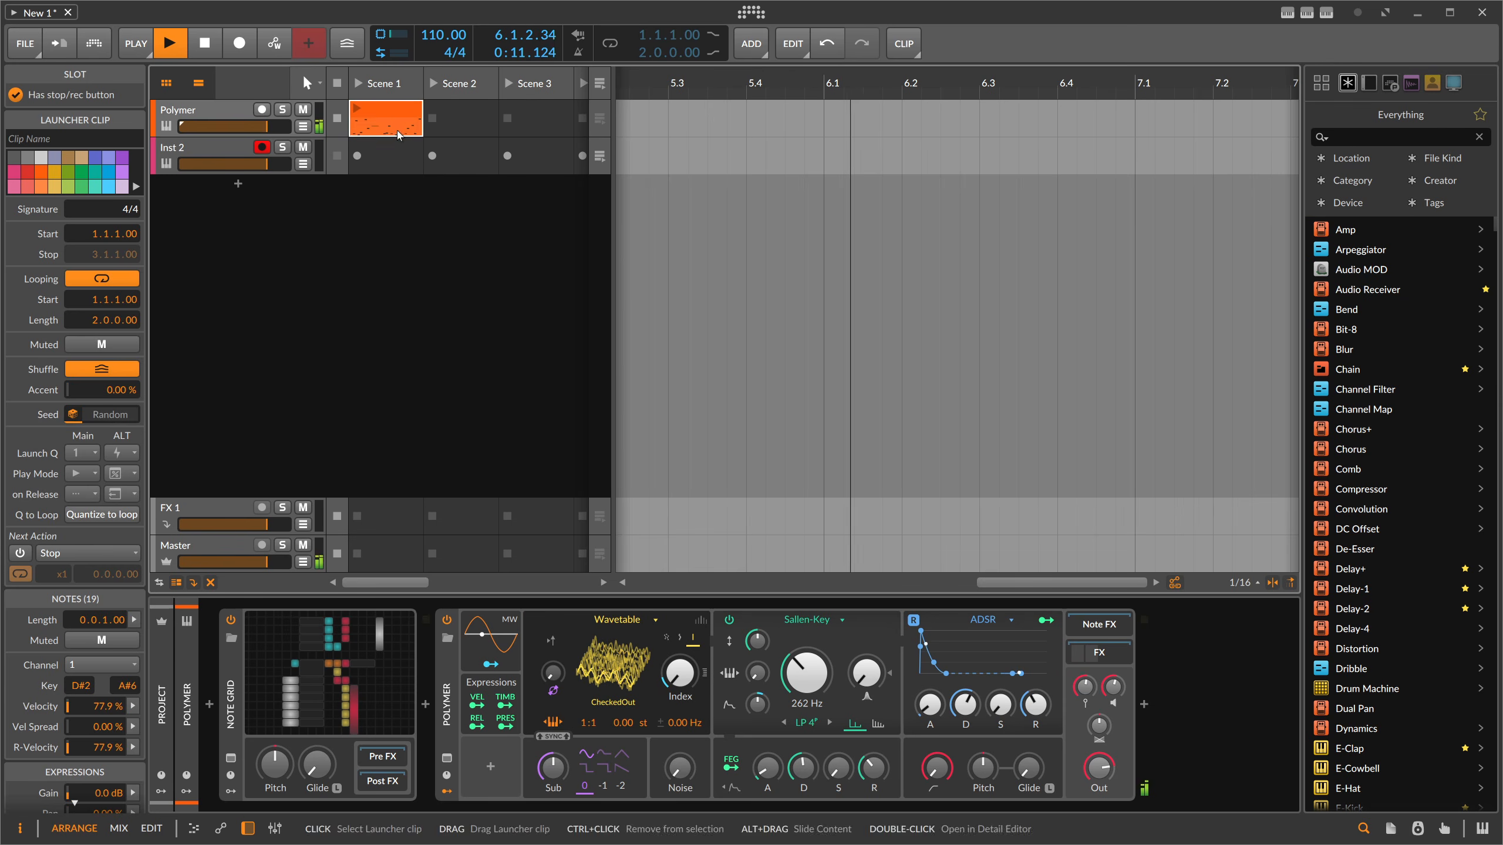
{"action": "left_click", "coordinate": [244, 116]}
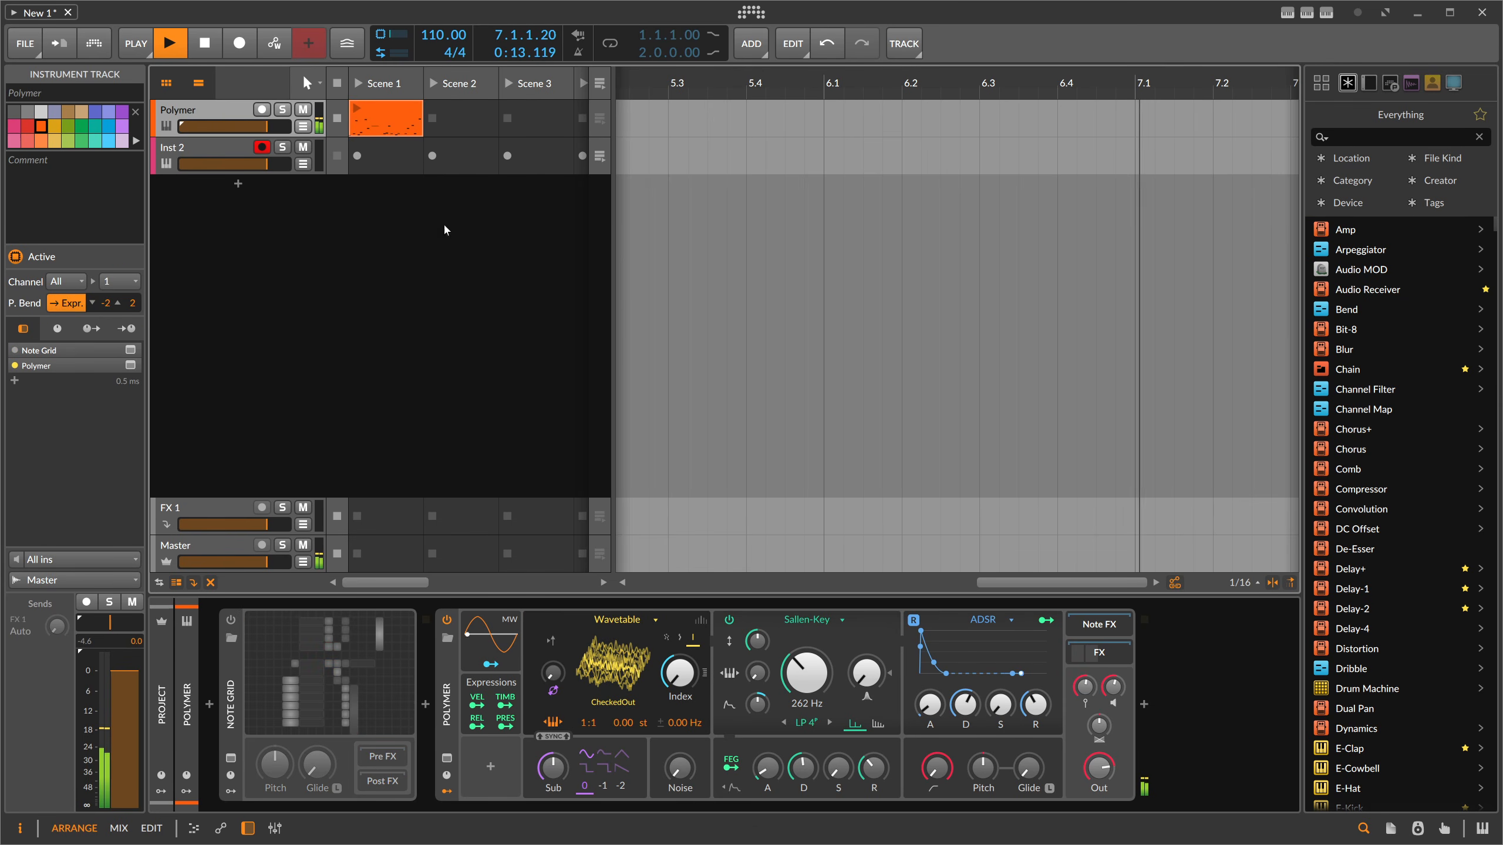
{"action": "left_click", "coordinate": [355, 112]}
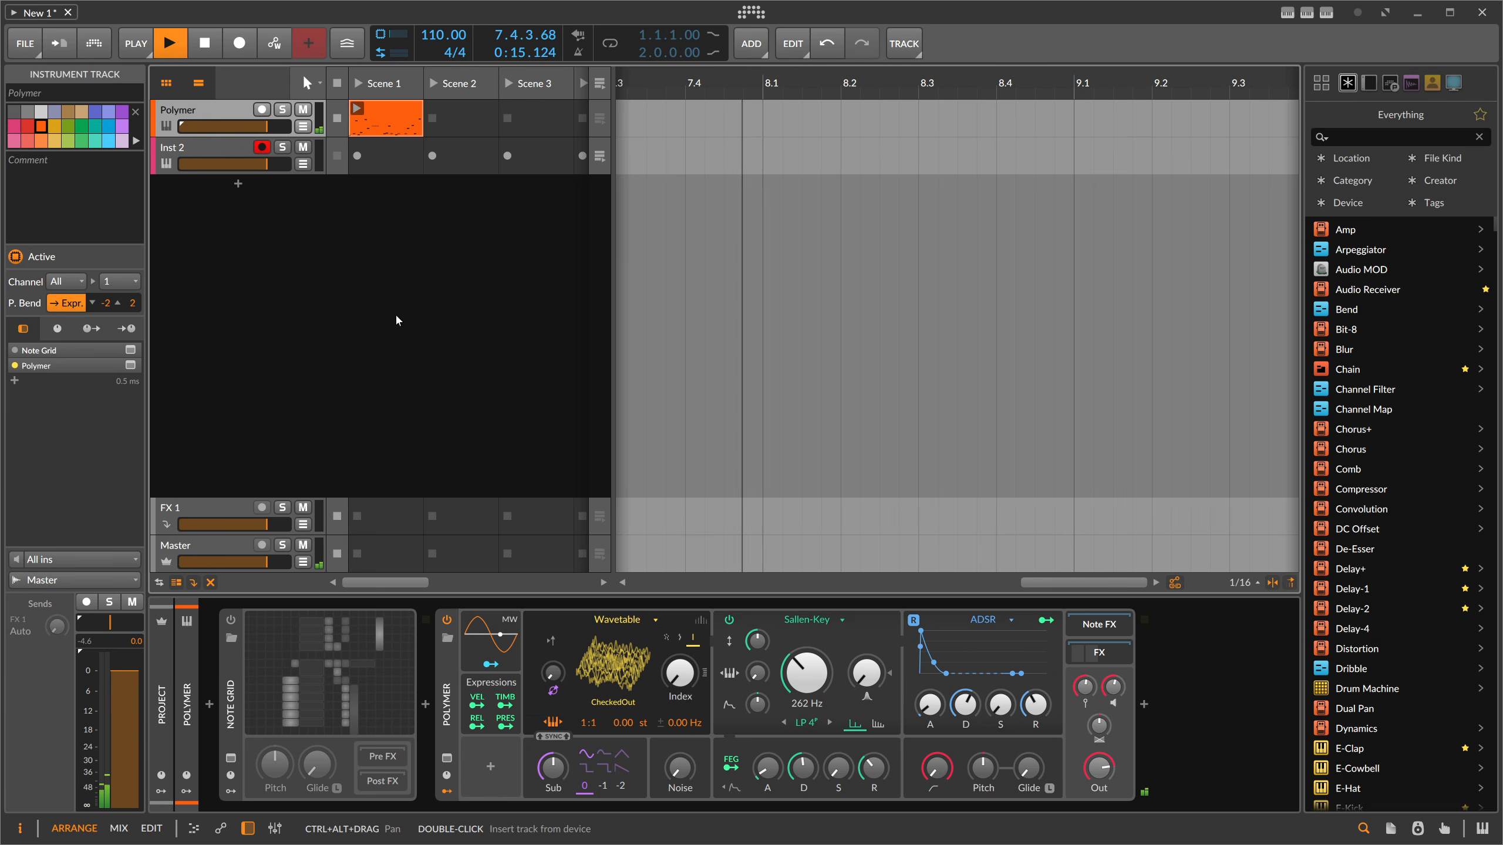
Open the recorded clip in the detail editor and examine its notes with their velocity, timbre and pressure expressions.
{"action": "double_click", "coordinate": [389, 131]}
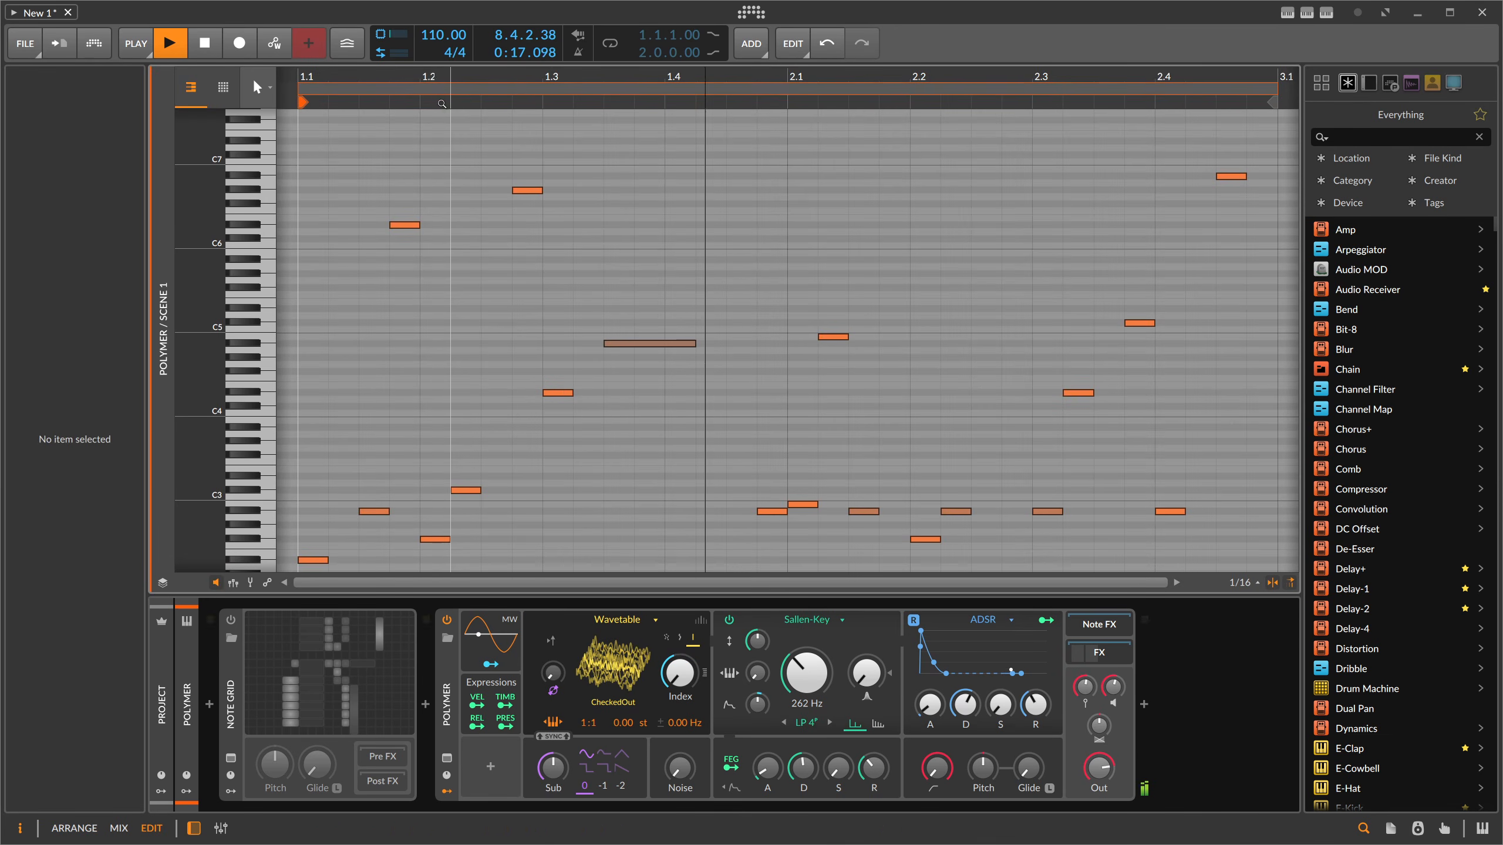
{"action": "left_click", "coordinate": [234, 583]}
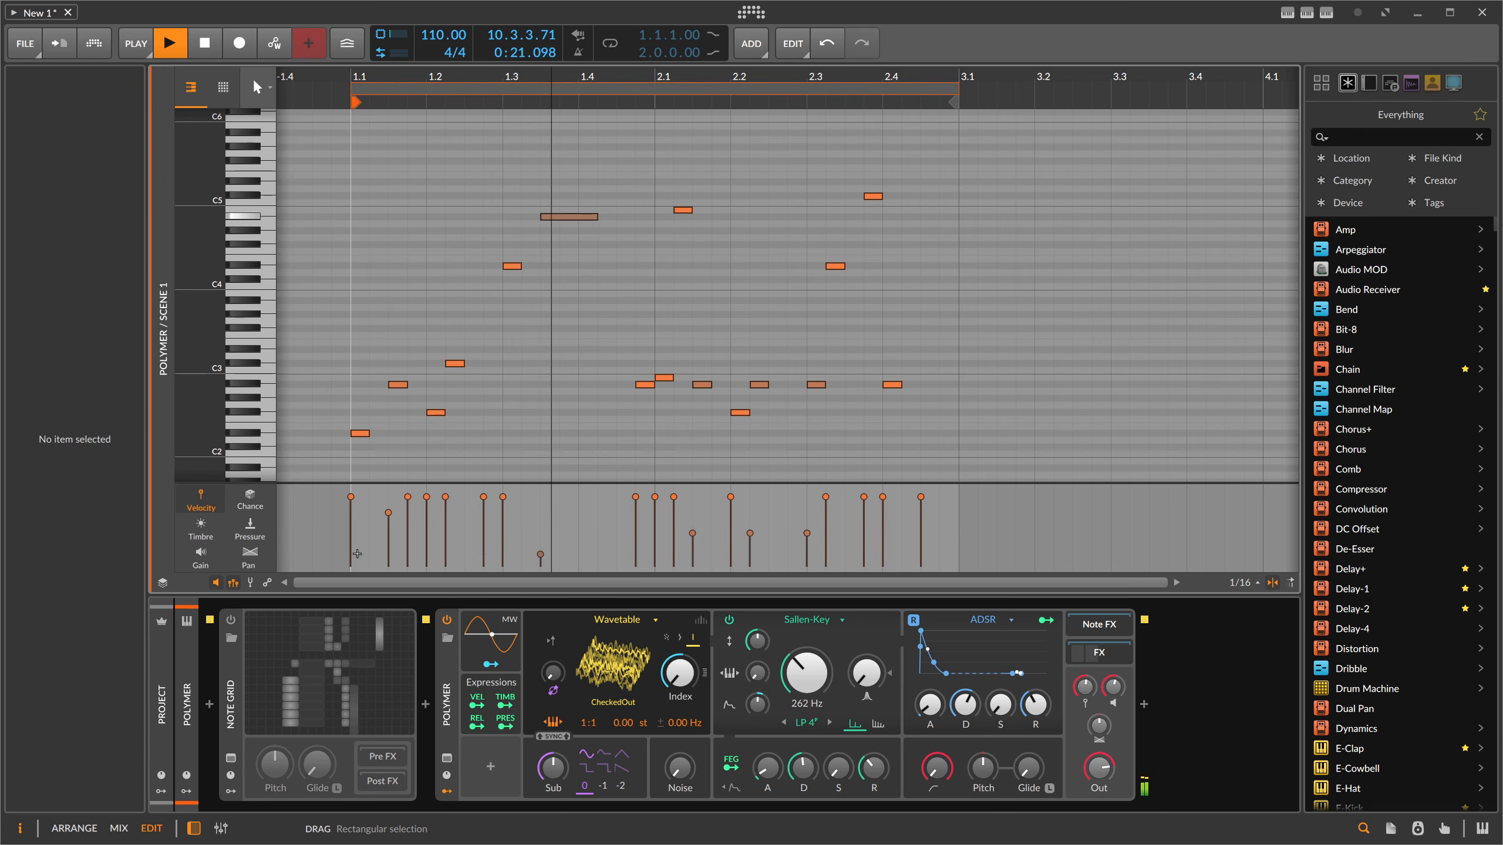
{"action": "left_click", "coordinate": [202, 528]}
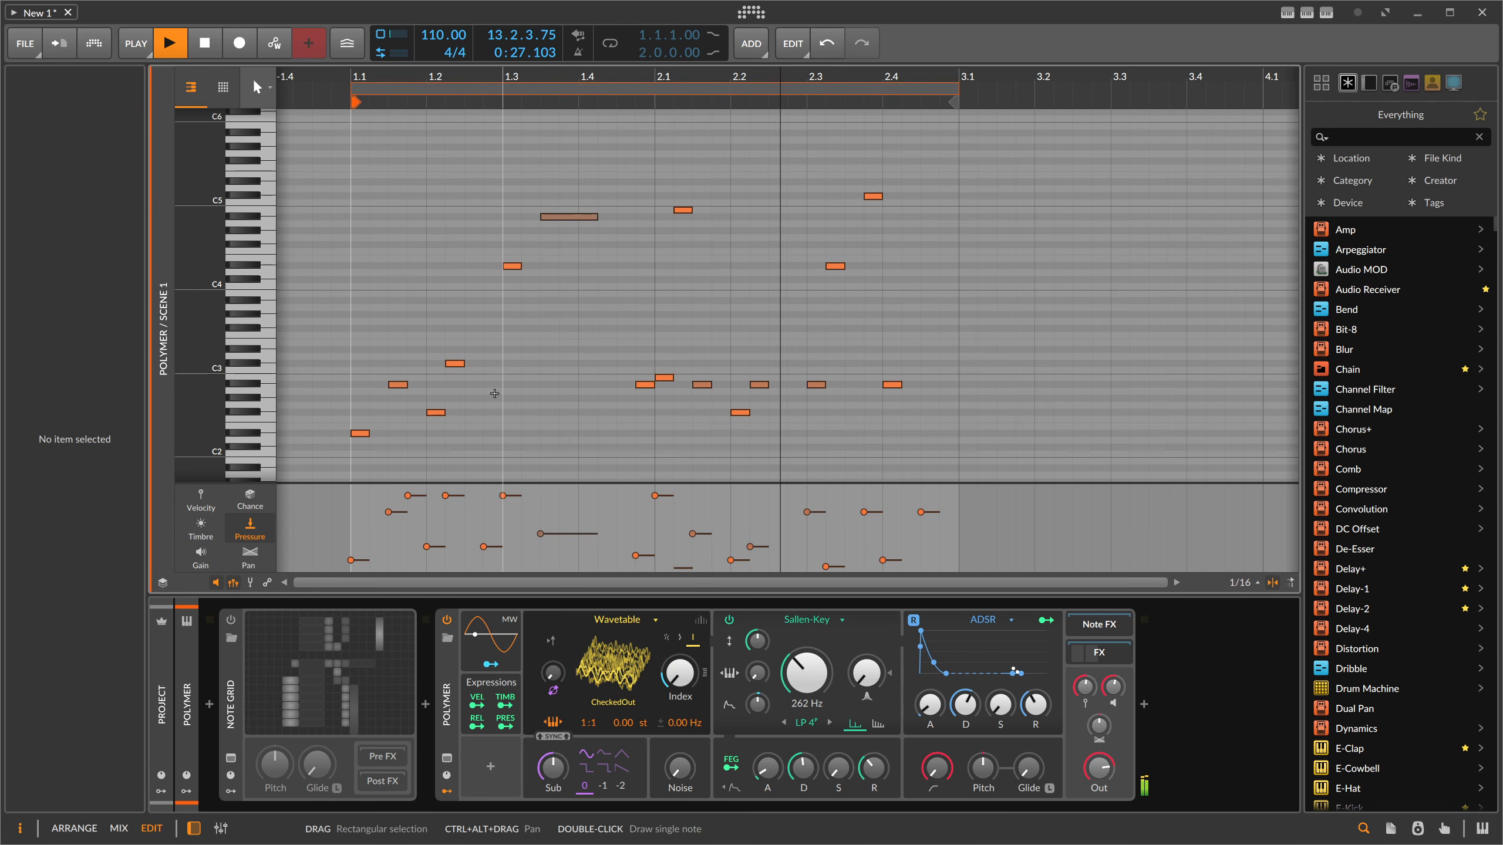
{"action": "left_click", "coordinate": [529, 385]}
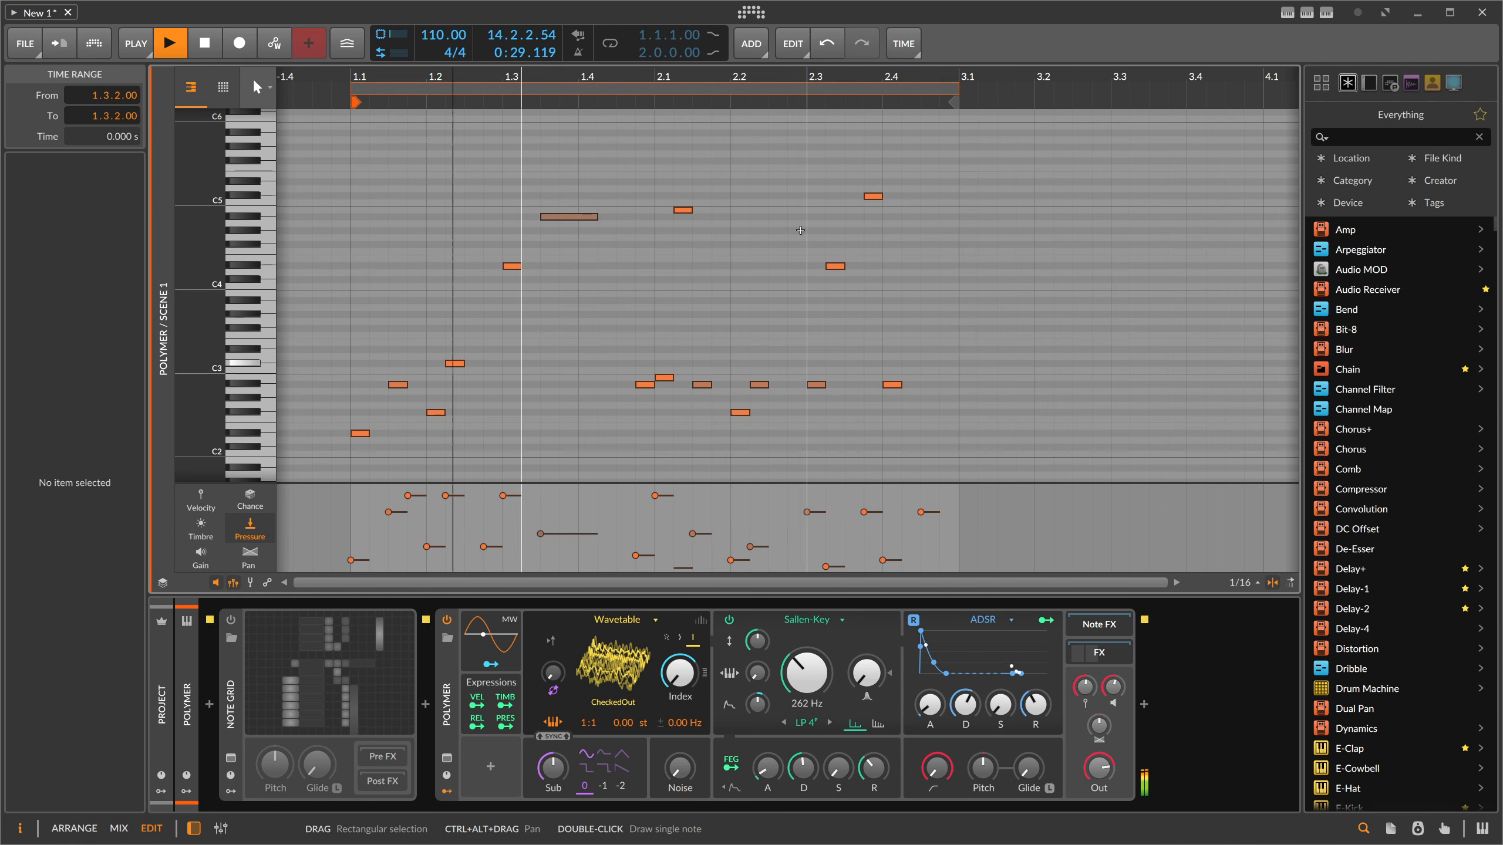
{"action": "left_click", "coordinate": [742, 223]}
Return to the arrange view, then delete the recorded clip and the Inst 2 track.
{"action": "key", "text": "alt+1"}
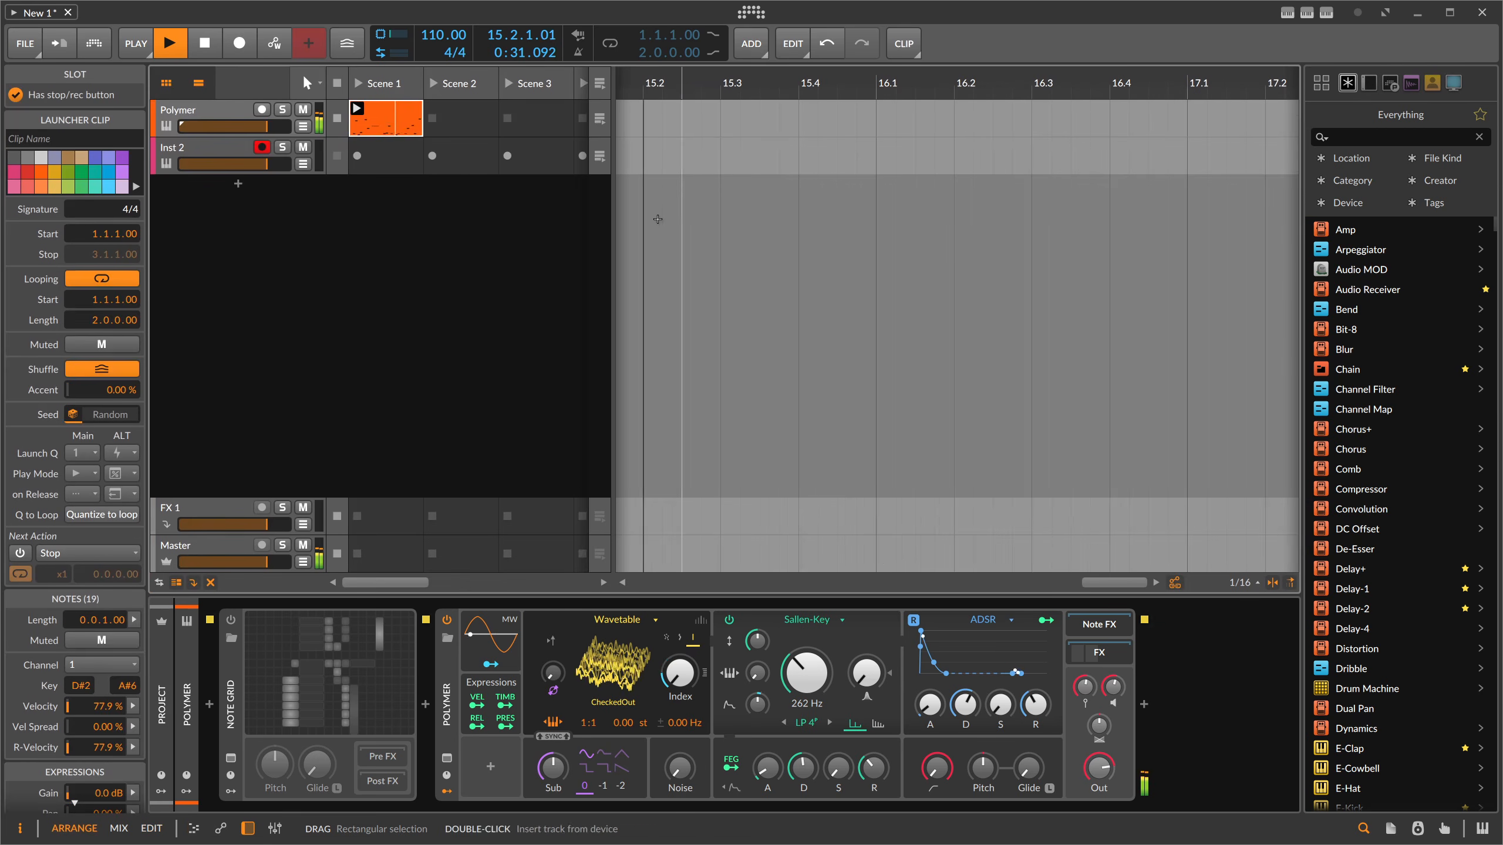
{"action": "key", "text": "Delete"}
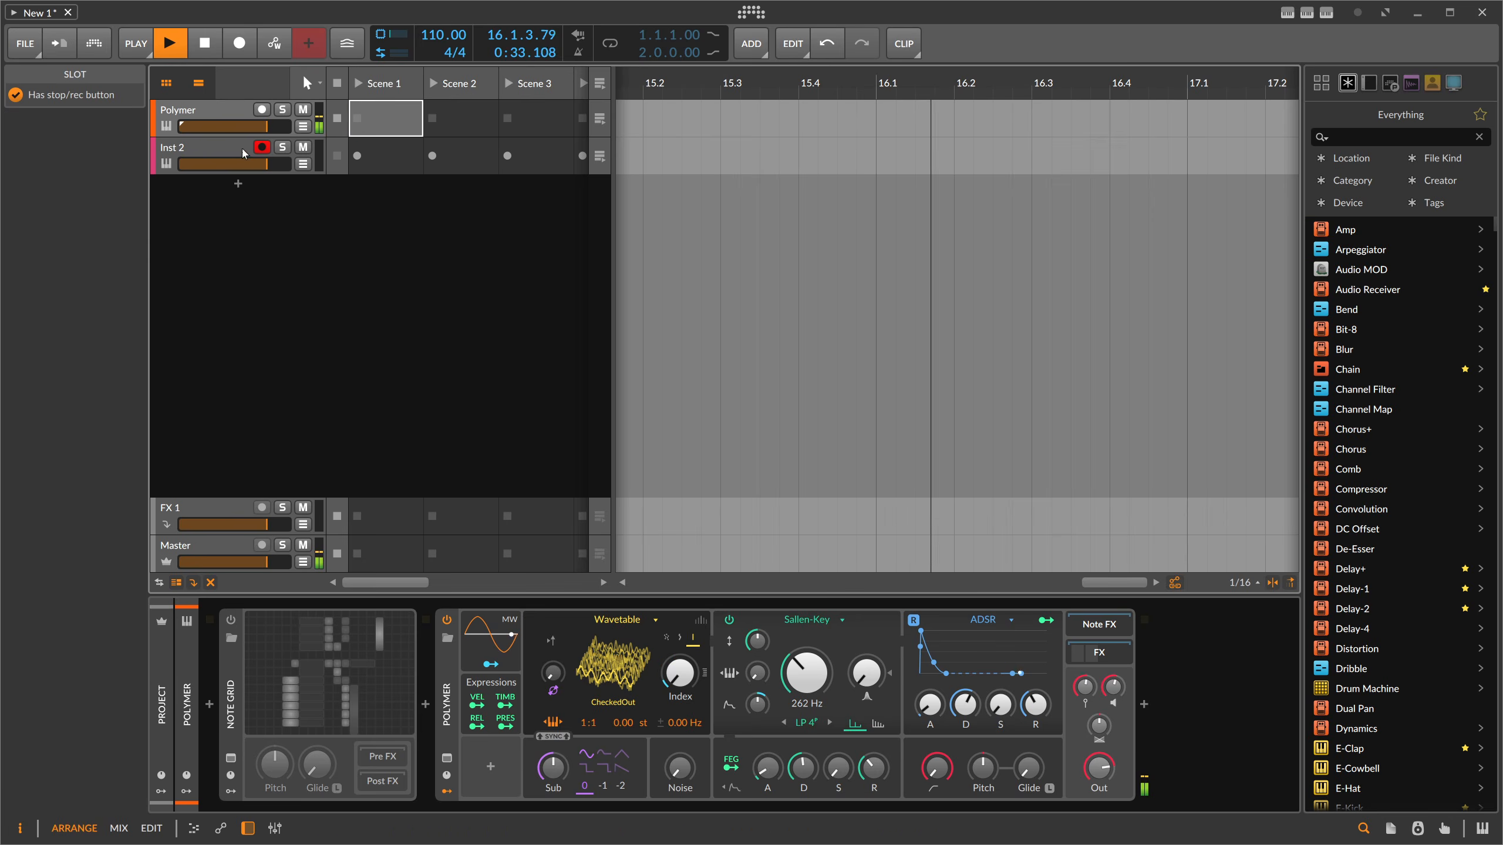
{"action": "left_click", "coordinate": [207, 155]}
{"action": "key", "text": "Delete"}
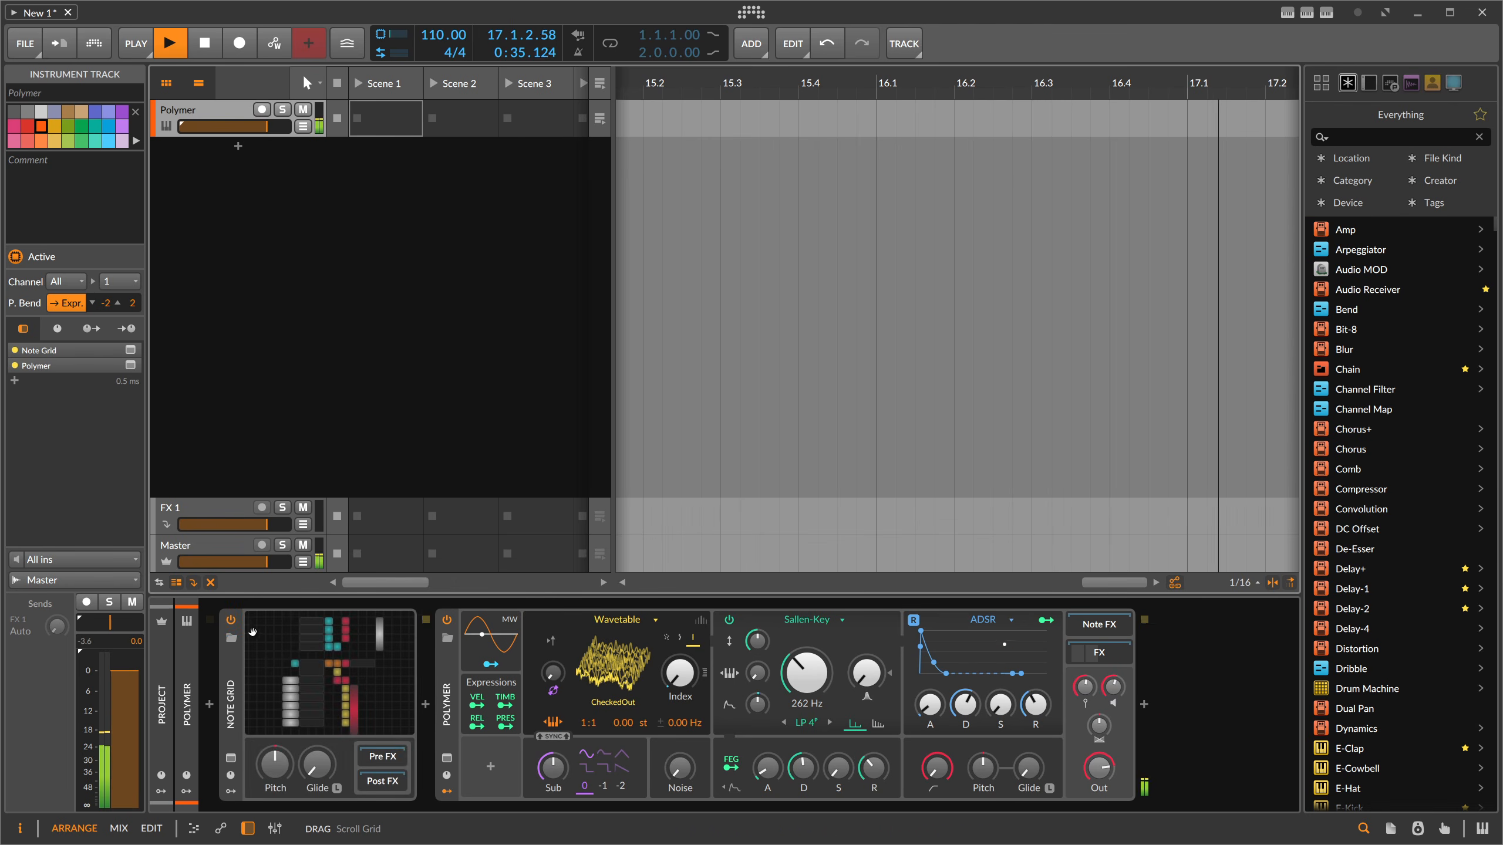
Switch the Note Grid device back on and open its editor with the device chain hidden.
{"action": "left_click", "coordinate": [328, 675]}
{"action": "left_click_drag", "start_coordinate": [470, 418], "coordinate": [306, 415]}
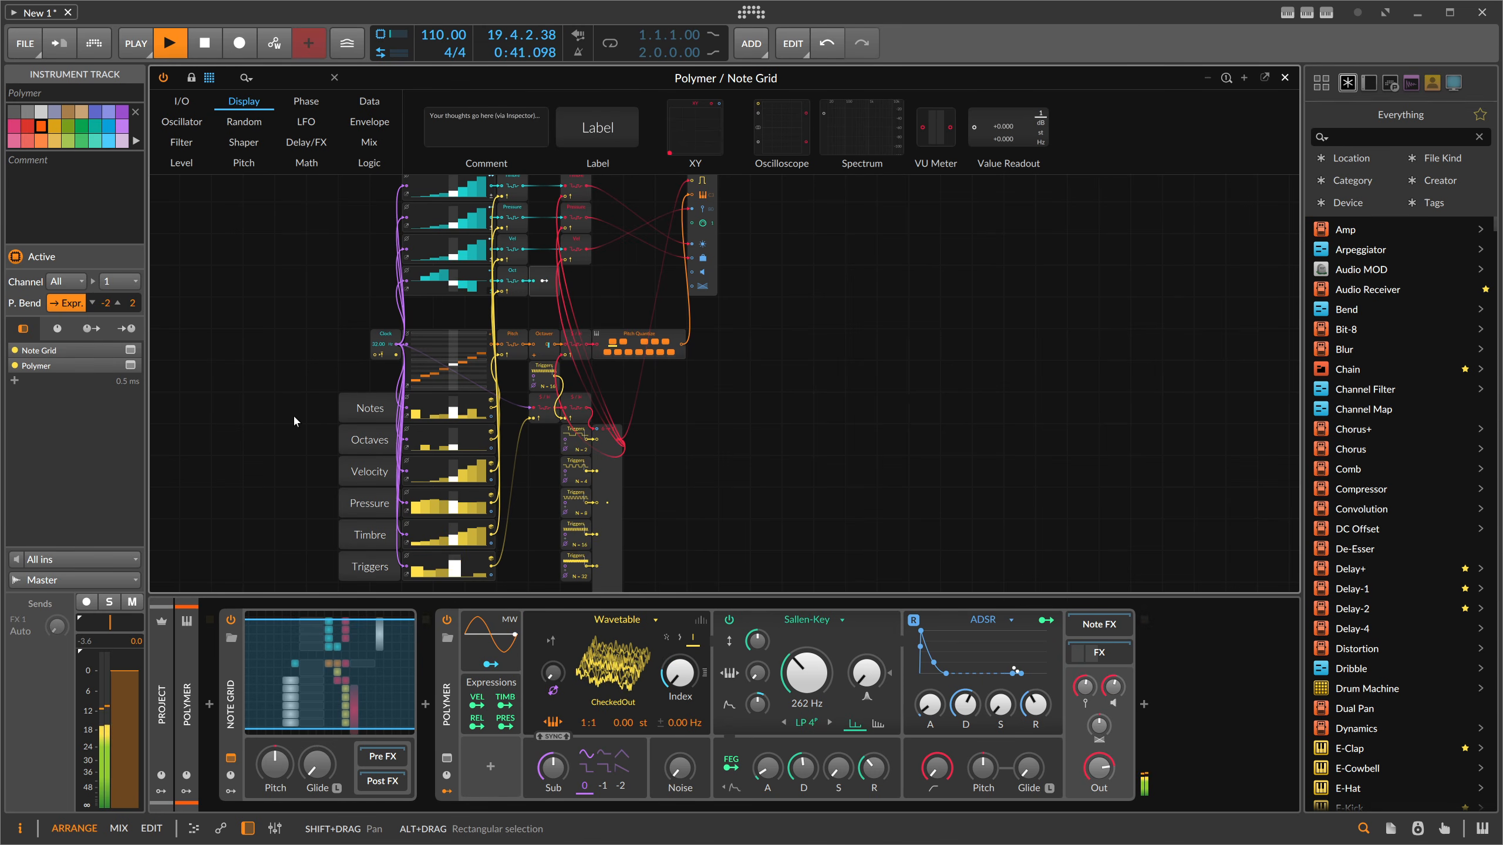
{"action": "left_click", "coordinate": [246, 829]}
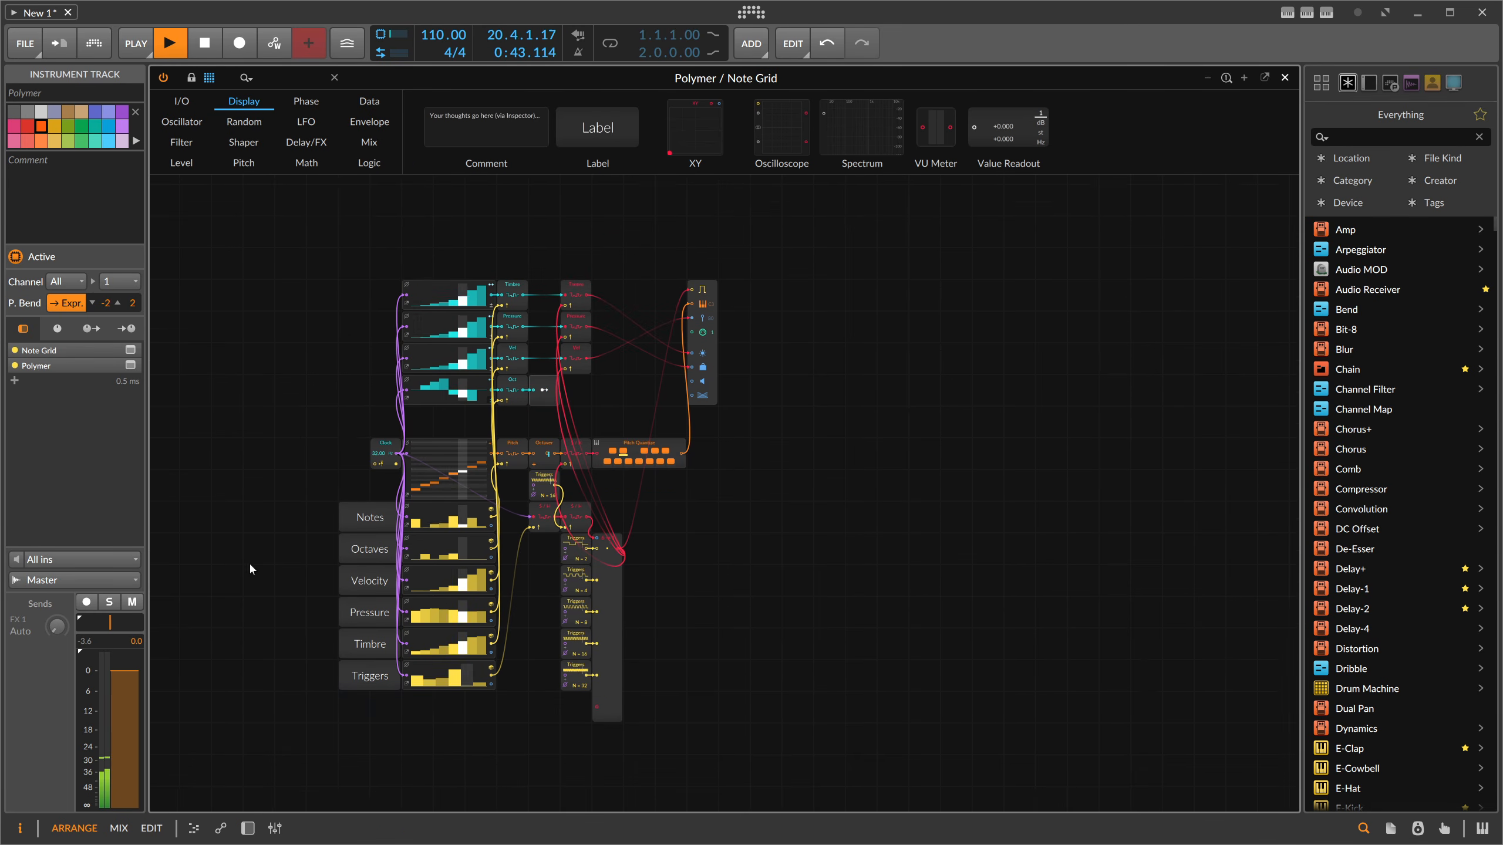
{"action": "scroll", "coordinate": [528, 384], "scroll_direction": "up", "scroll_amount": 1}
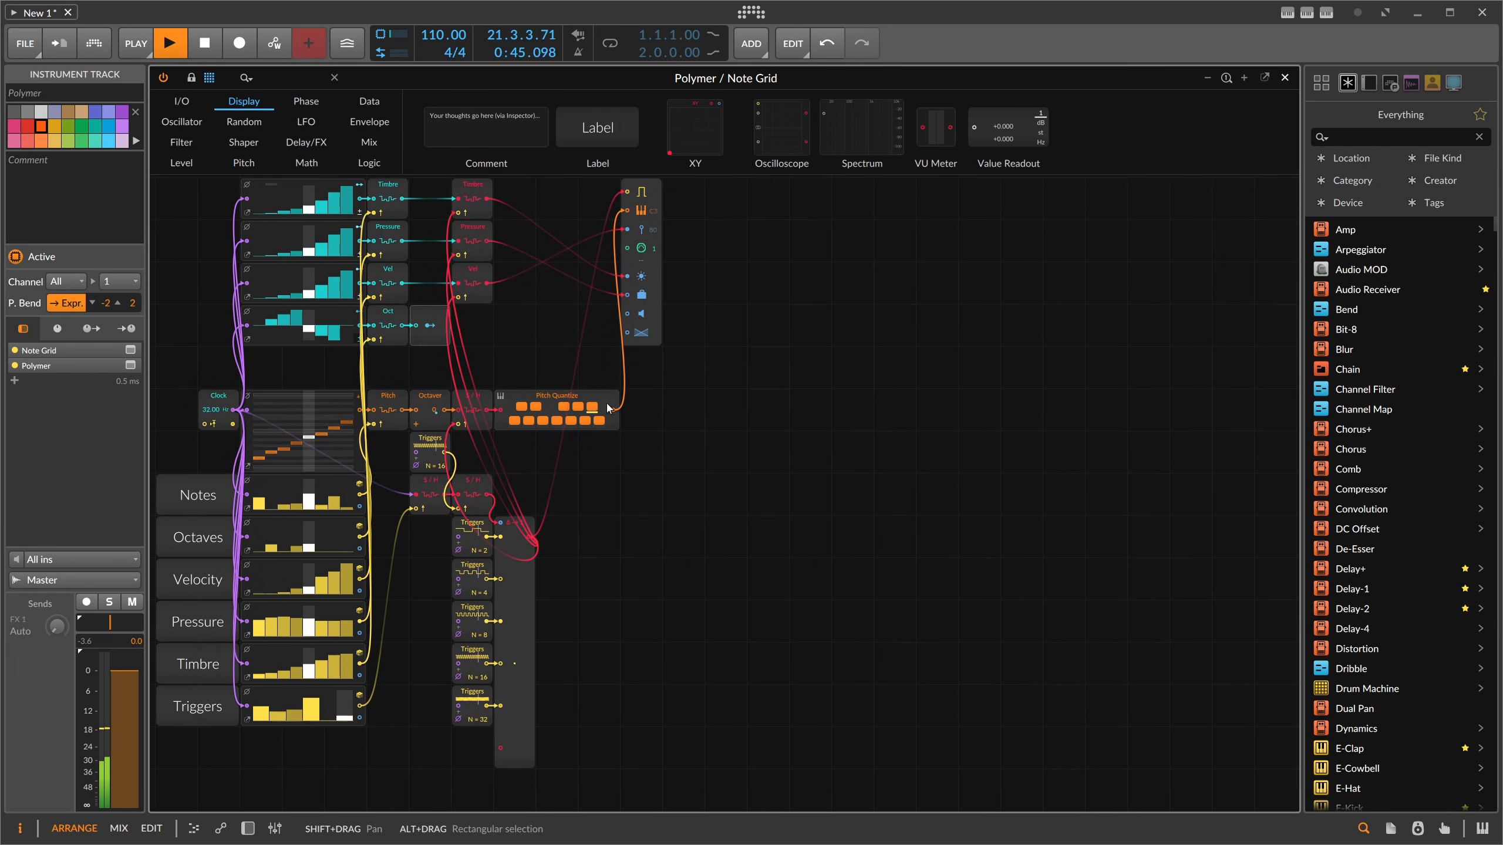
Move the Note Out module slightly farther right of the Timbre, Pressure and Vel sample-and-hold modules.
{"action": "left_click_drag", "start_coordinate": [645, 394], "coordinate": [711, 474]}
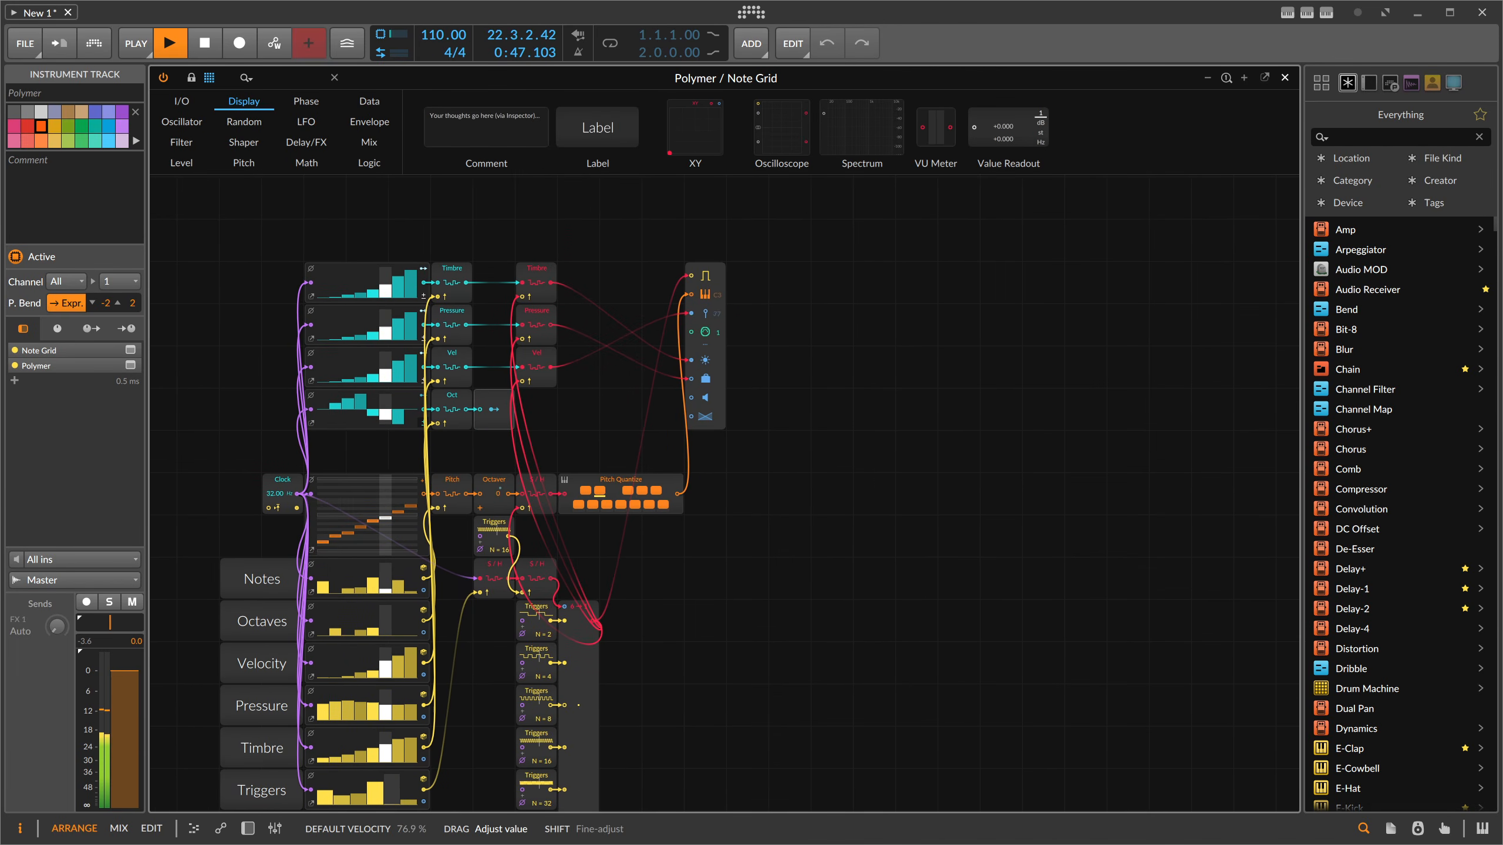
{"action": "left_click_drag", "start_coordinate": [718, 274], "coordinate": [746, 298]}
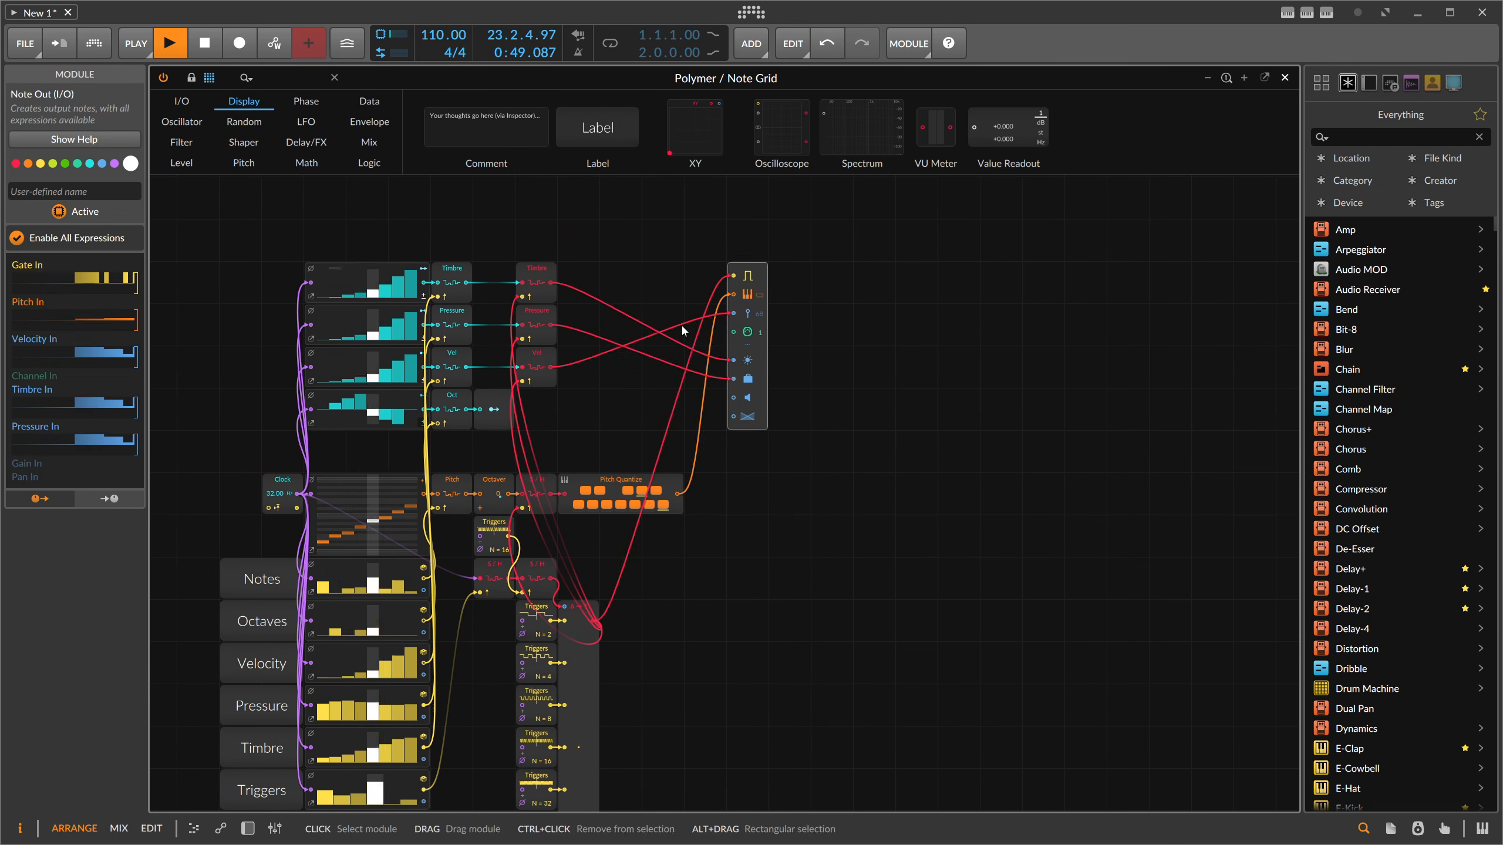
{"action": "left_click", "coordinate": [680, 326]}
{"action": "scroll", "coordinate": [576, 395], "scroll_direction": "down", "scroll_amount": 1}
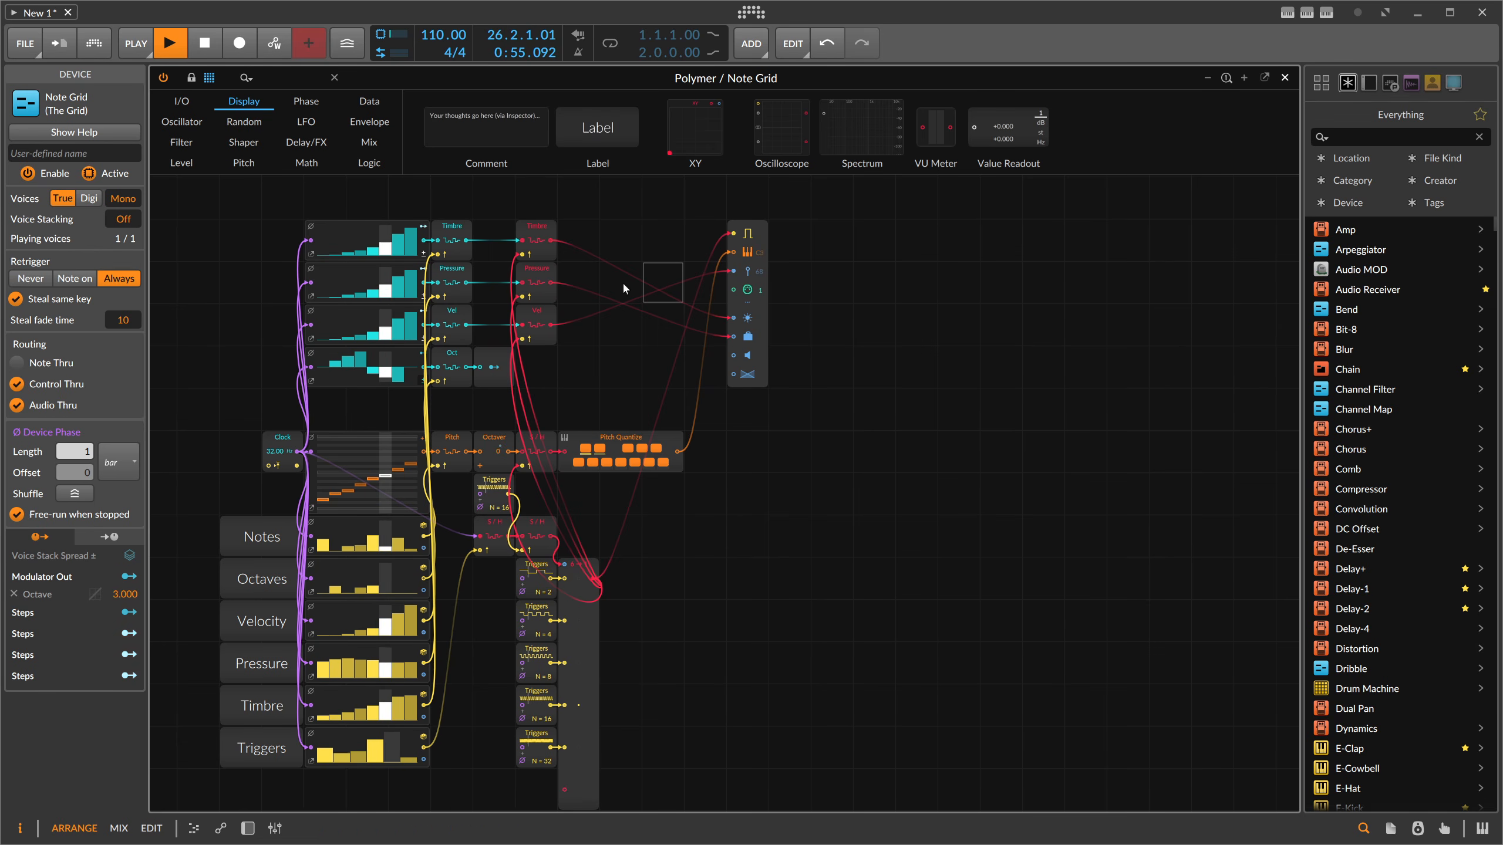
Close the grid editor and rename the Note Grid device to Stochastic.
{"action": "scroll", "coordinate": [614, 389], "scroll_direction": "down", "scroll_amount": 1}
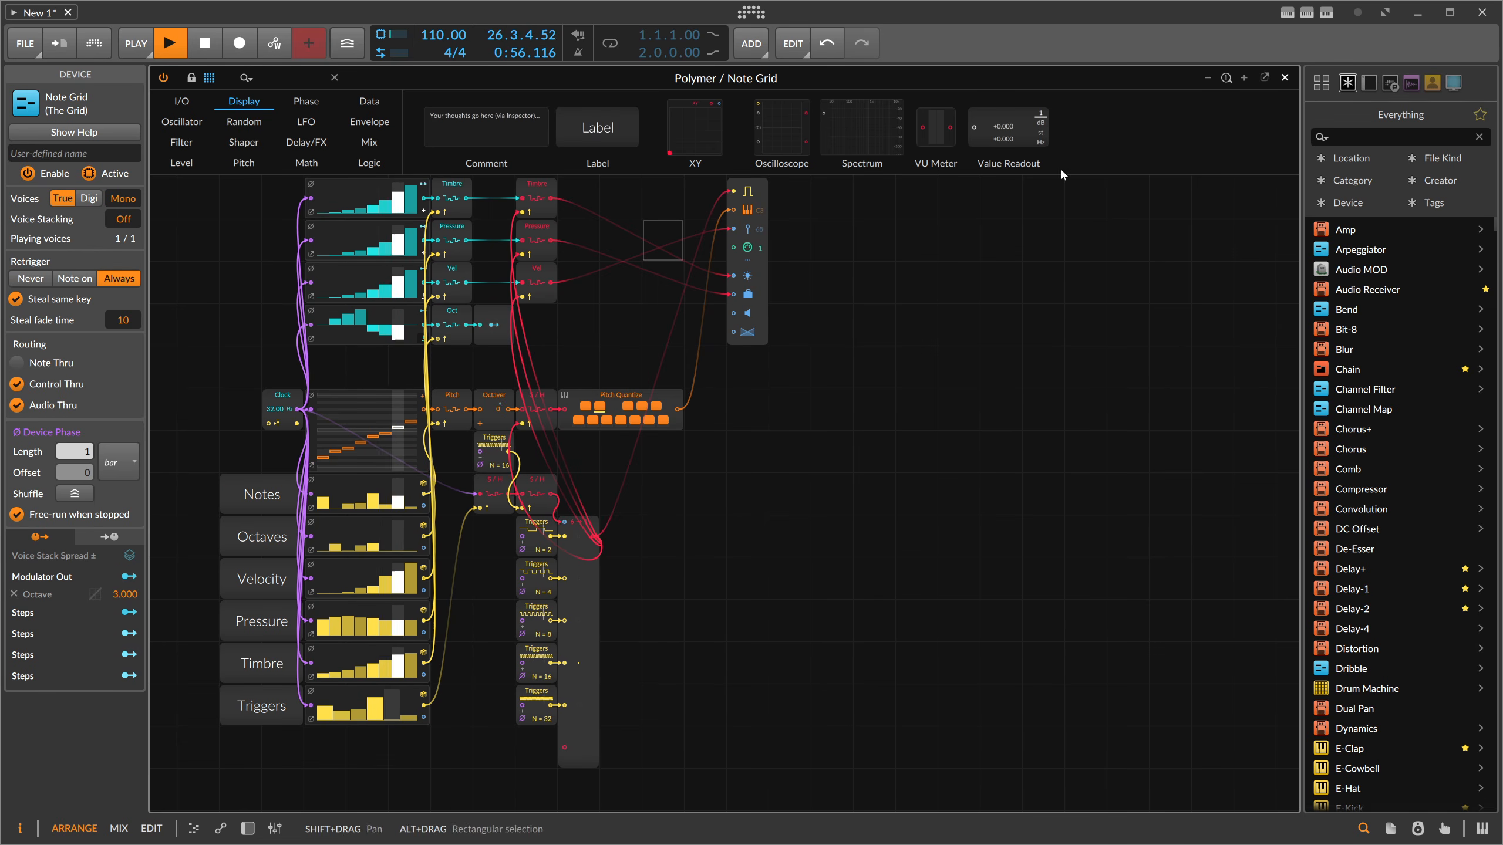
{"action": "left_click", "coordinate": [1284, 77]}
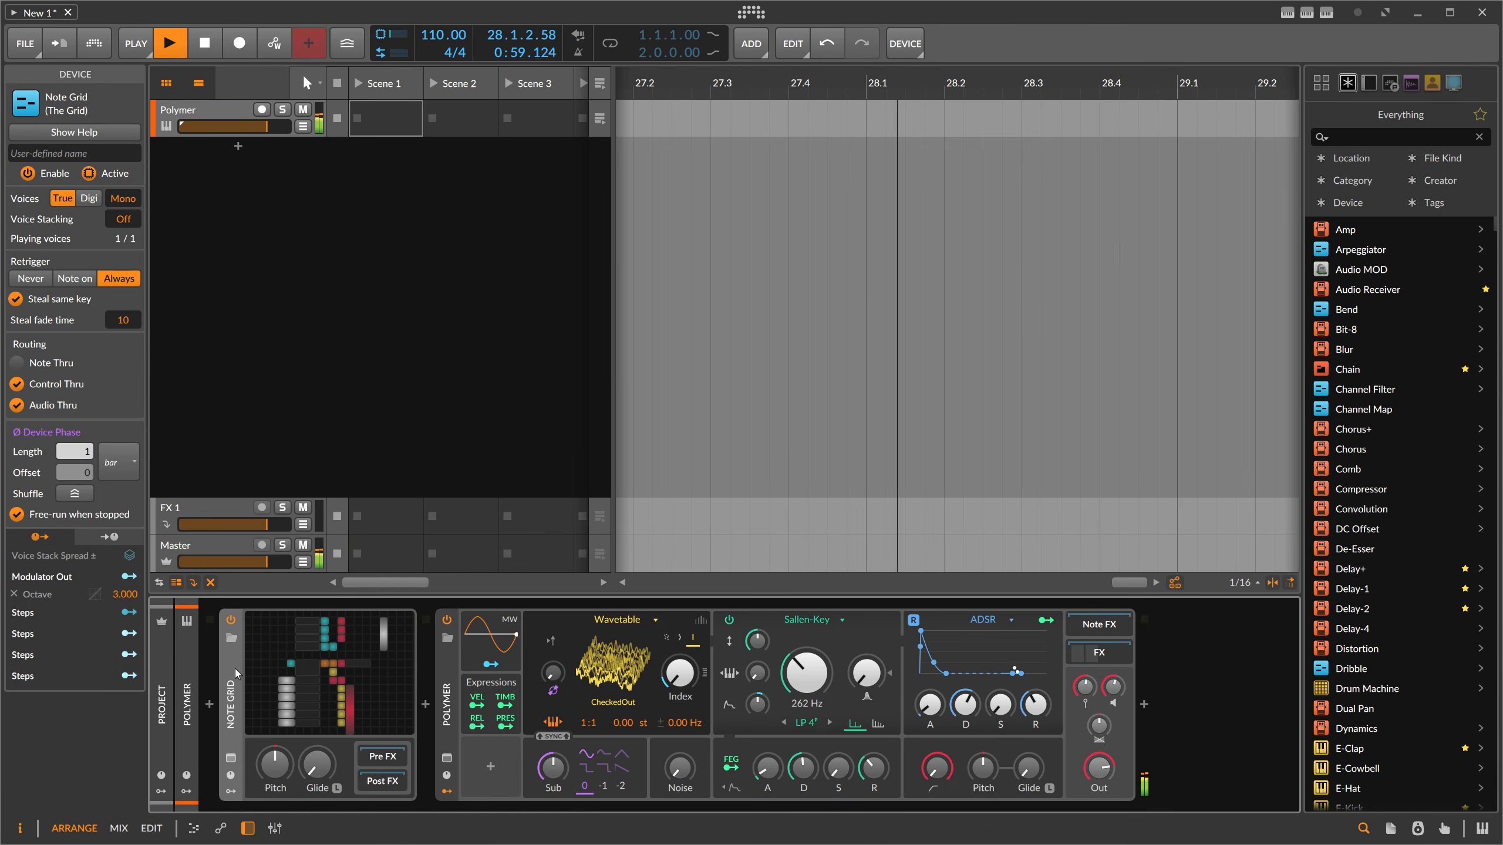
{"action": "left_click", "coordinate": [81, 154]}
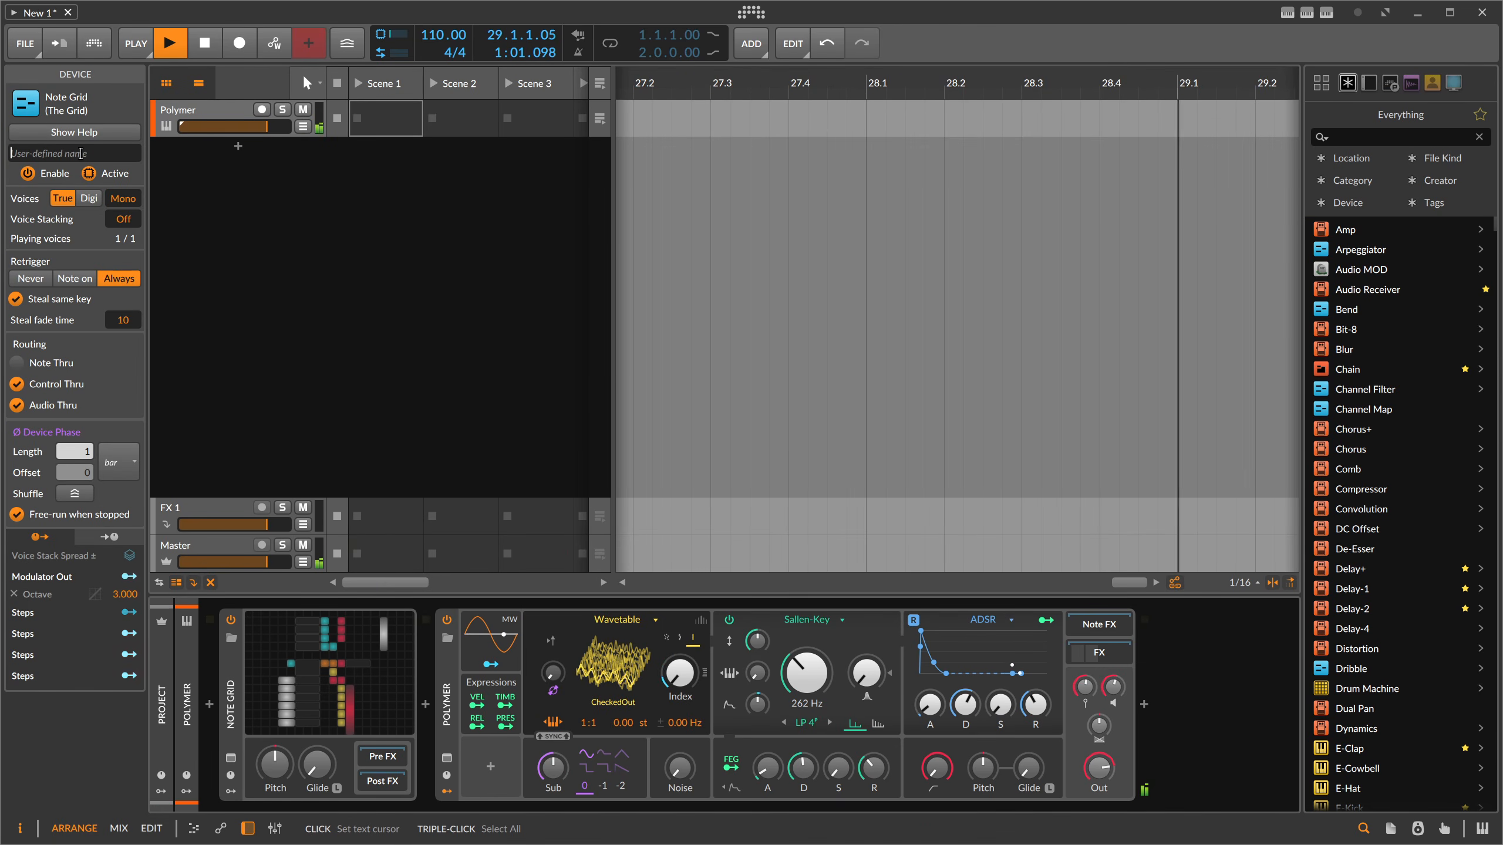
{"action": "type", "text": "Stz"}
{"action": "key", "text": "BackSpace"}
{"action": "type", "text": "o"}
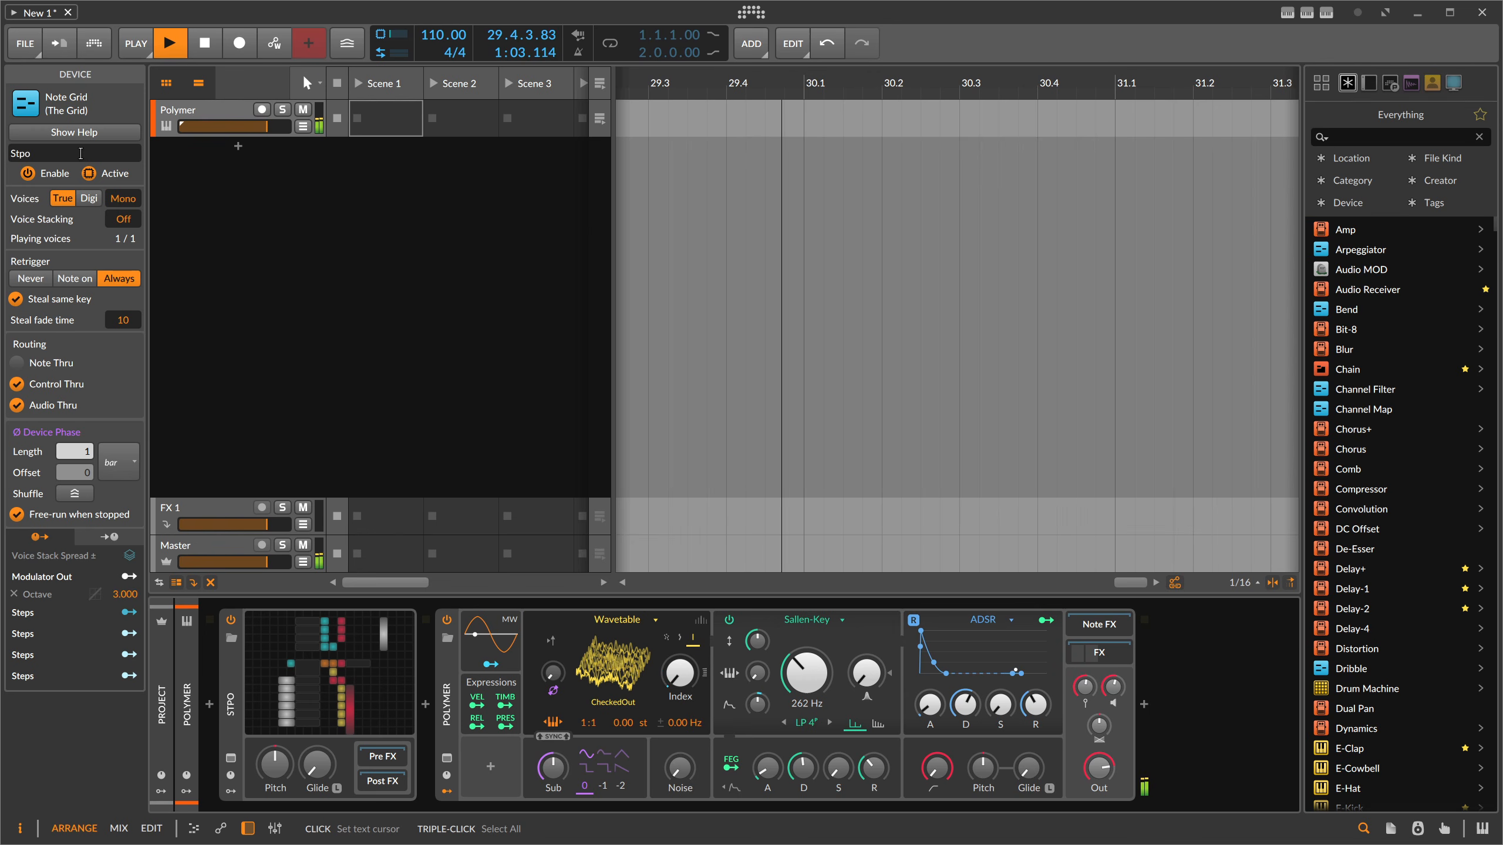
{"action": "type", "text": "chastik"}
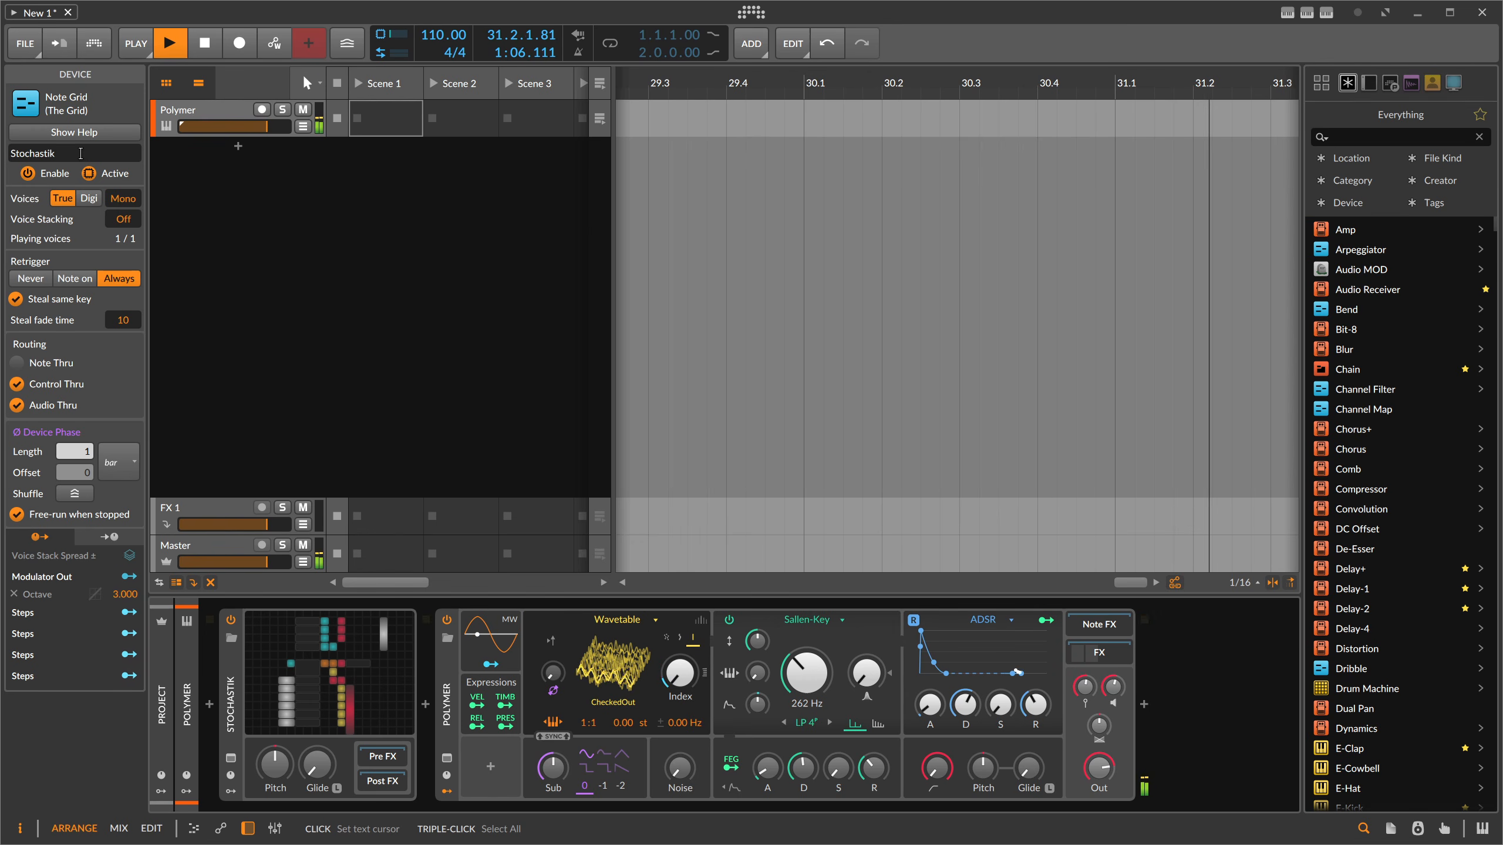
{"action": "key", "text": "Return"}
{"action": "left_click", "coordinate": [81, 153]}
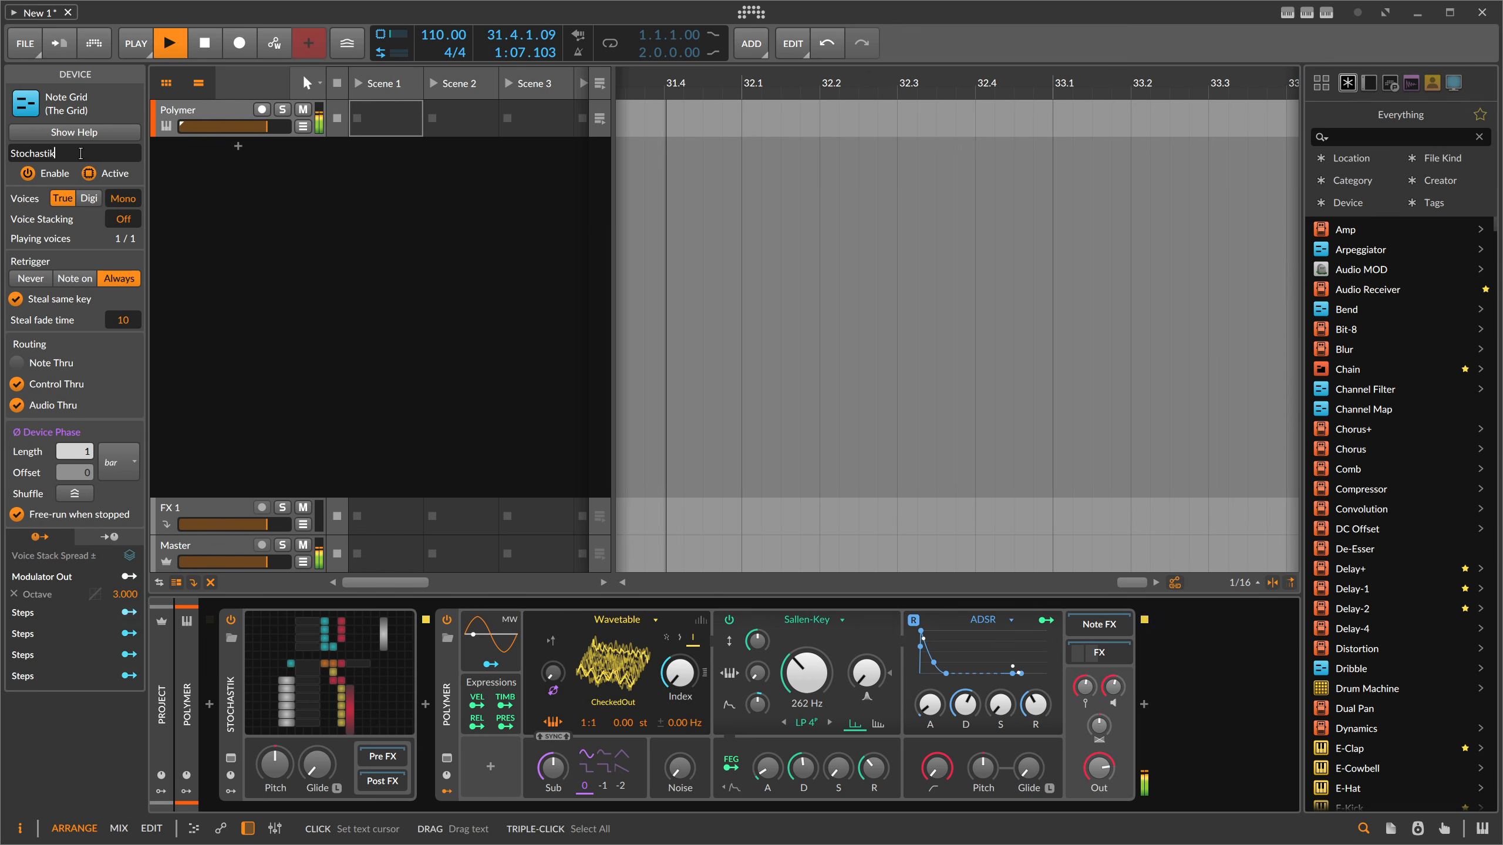
{"action": "key", "text": "BackSpace"}
{"action": "type", "text": "c"}
{"action": "key", "text": "Return"}
Set up a library preset of the Stochastic device named Stochastic-Sequencer, with category Note and the tag rhythmic.
{"action": "key", "text": "ctrl+c"}
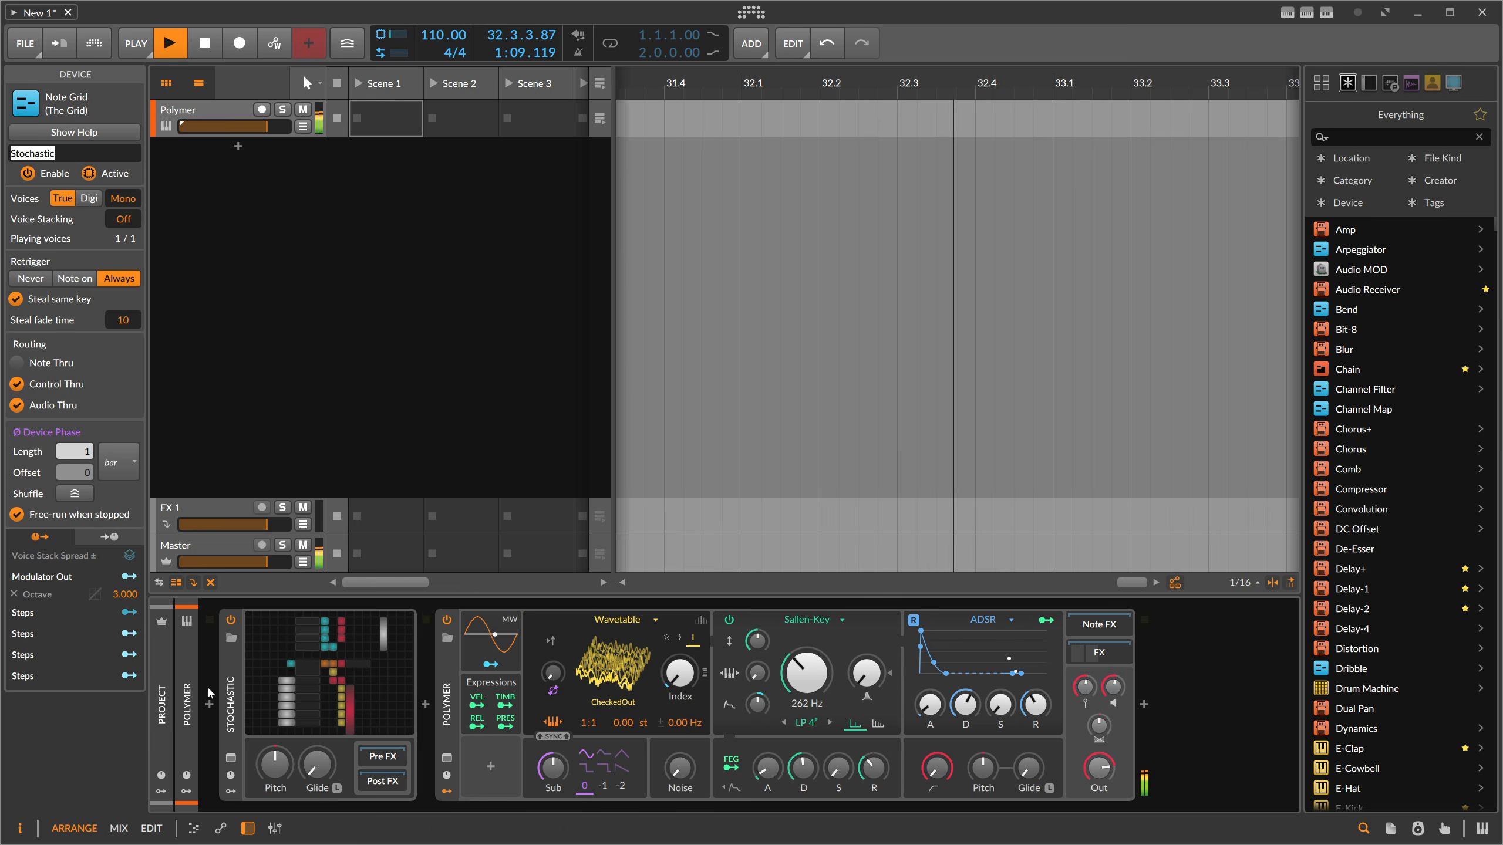
{"action": "right_click", "coordinate": [231, 705]}
{"action": "left_click", "coordinate": [290, 594]}
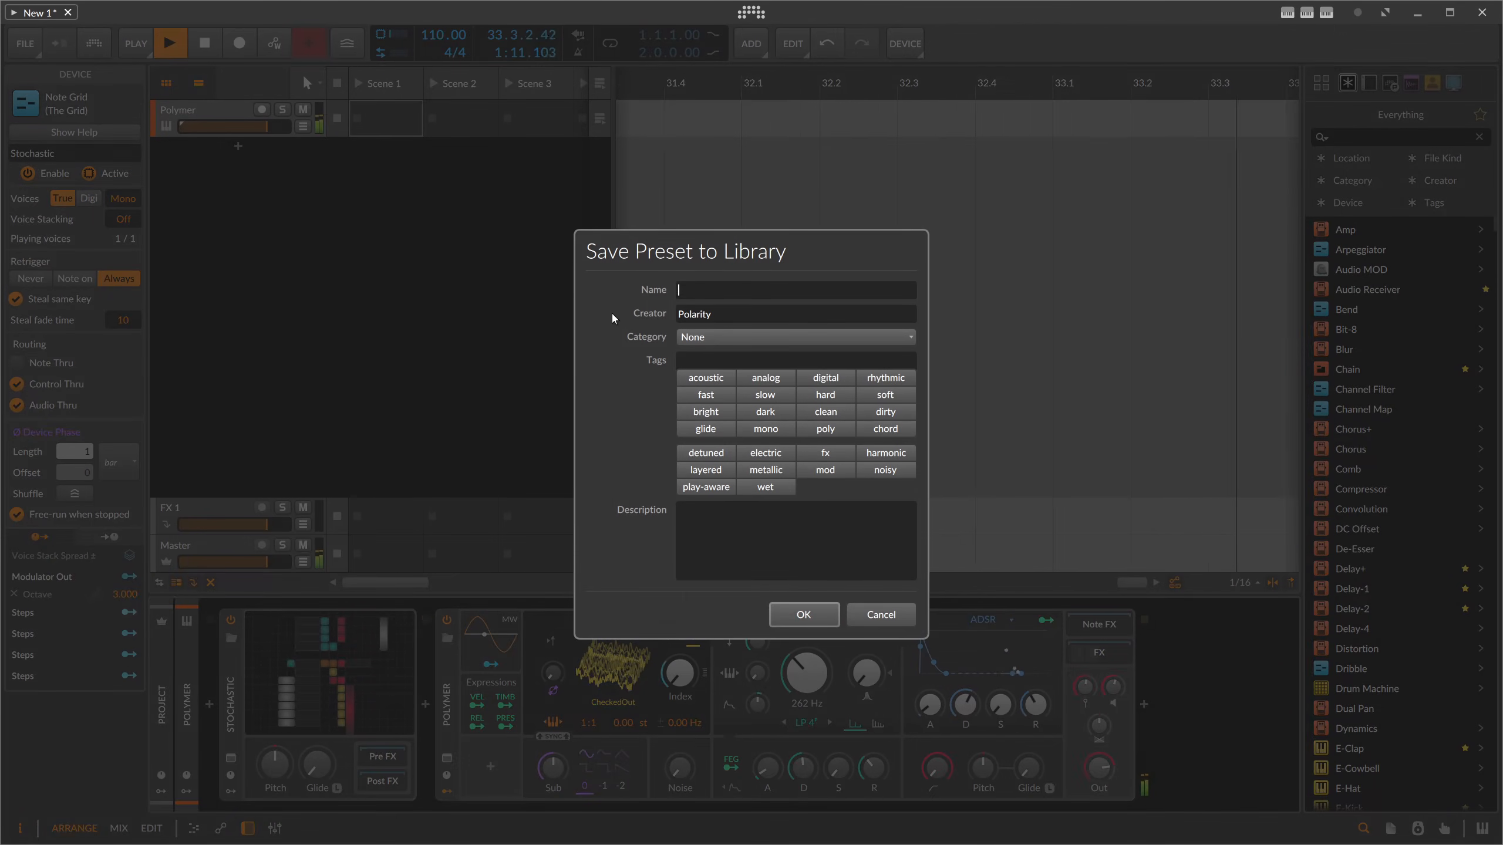
{"action": "key", "text": "ctrl+v"}
{"action": "type", "text": "-Sequencer"}
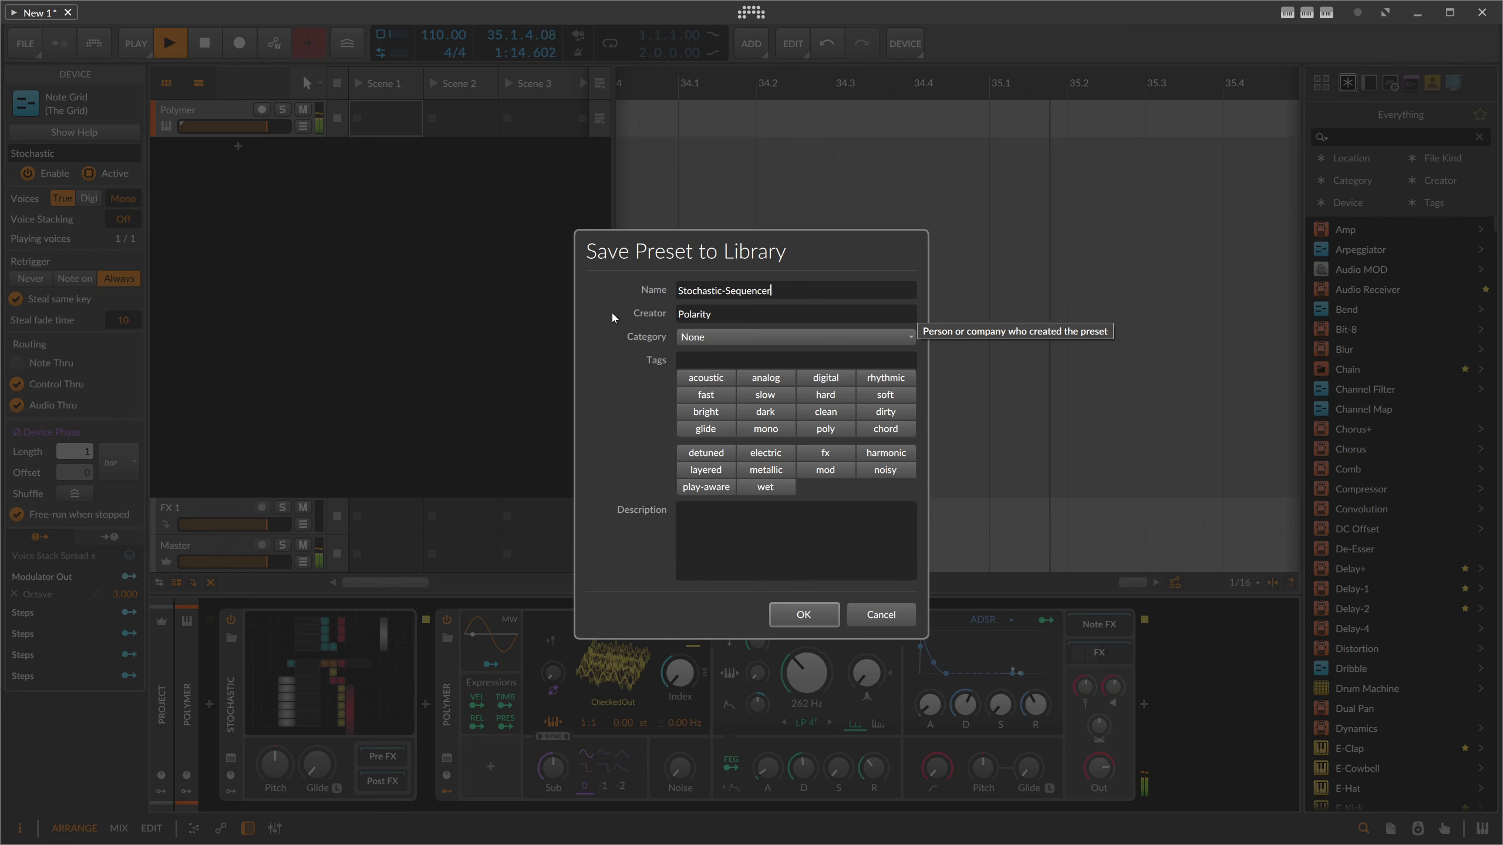
{"action": "left_click", "coordinate": [710, 337]}
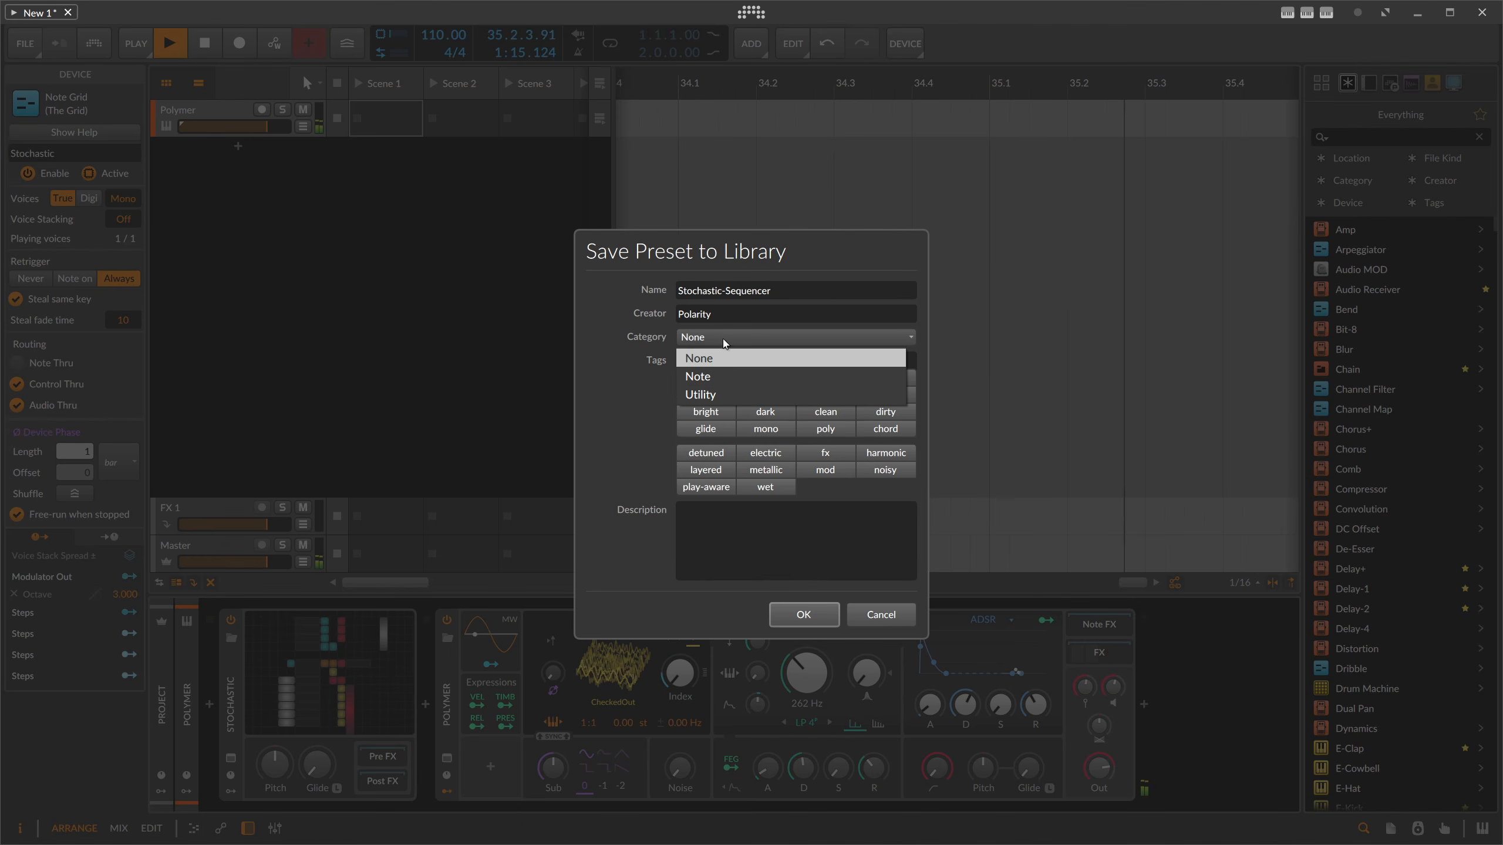
{"action": "left_click", "coordinate": [723, 376]}
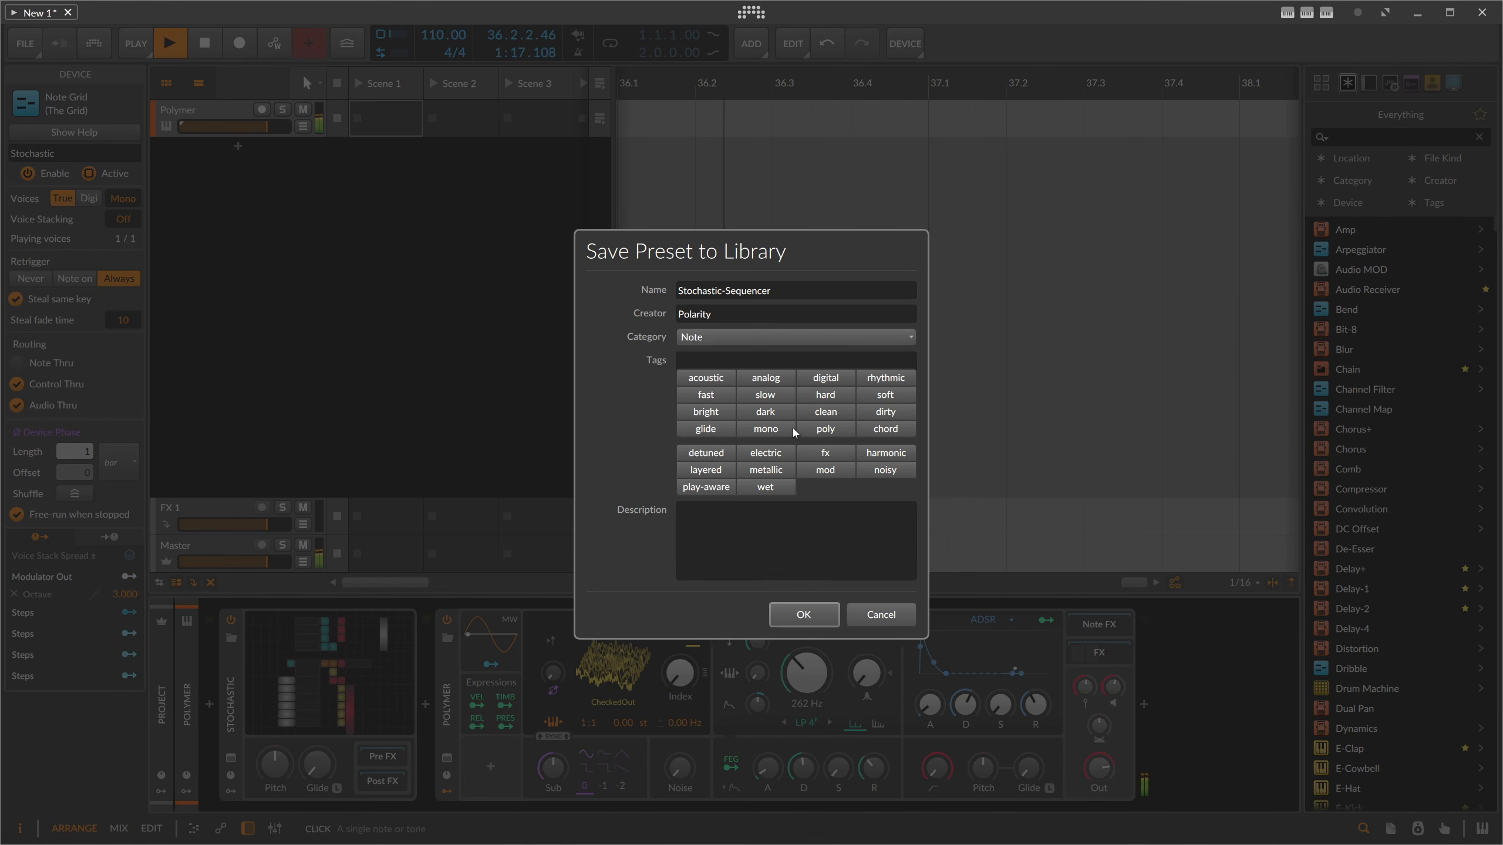
{"action": "left_click", "coordinate": [882, 378]}
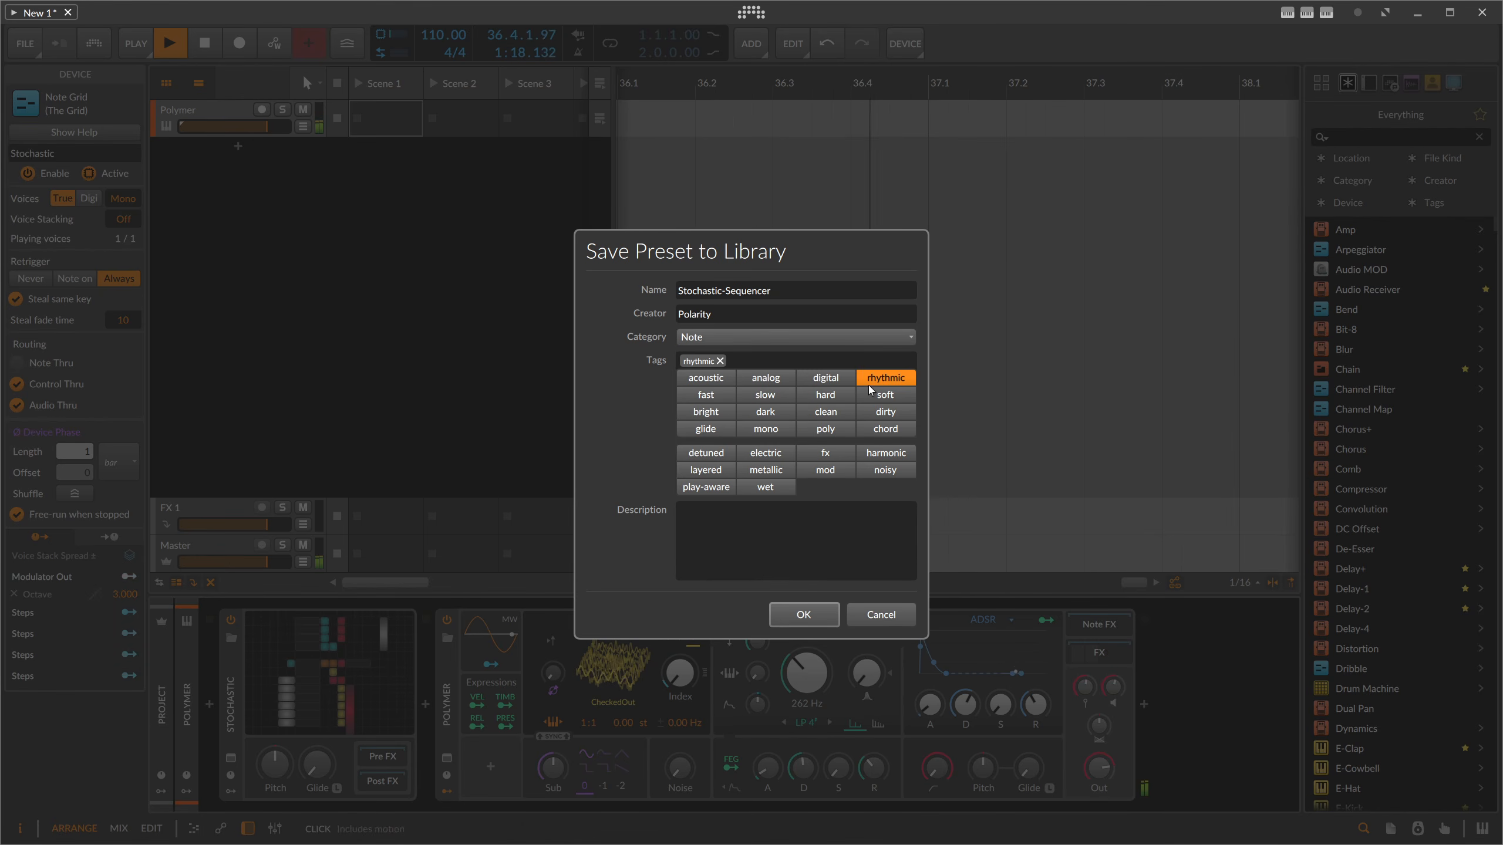
Describe the preset as "A small stochastic Sequencer" and save it to the library.
{"action": "left_click", "coordinate": [741, 543]}
{"action": "type", "text": "A small"}
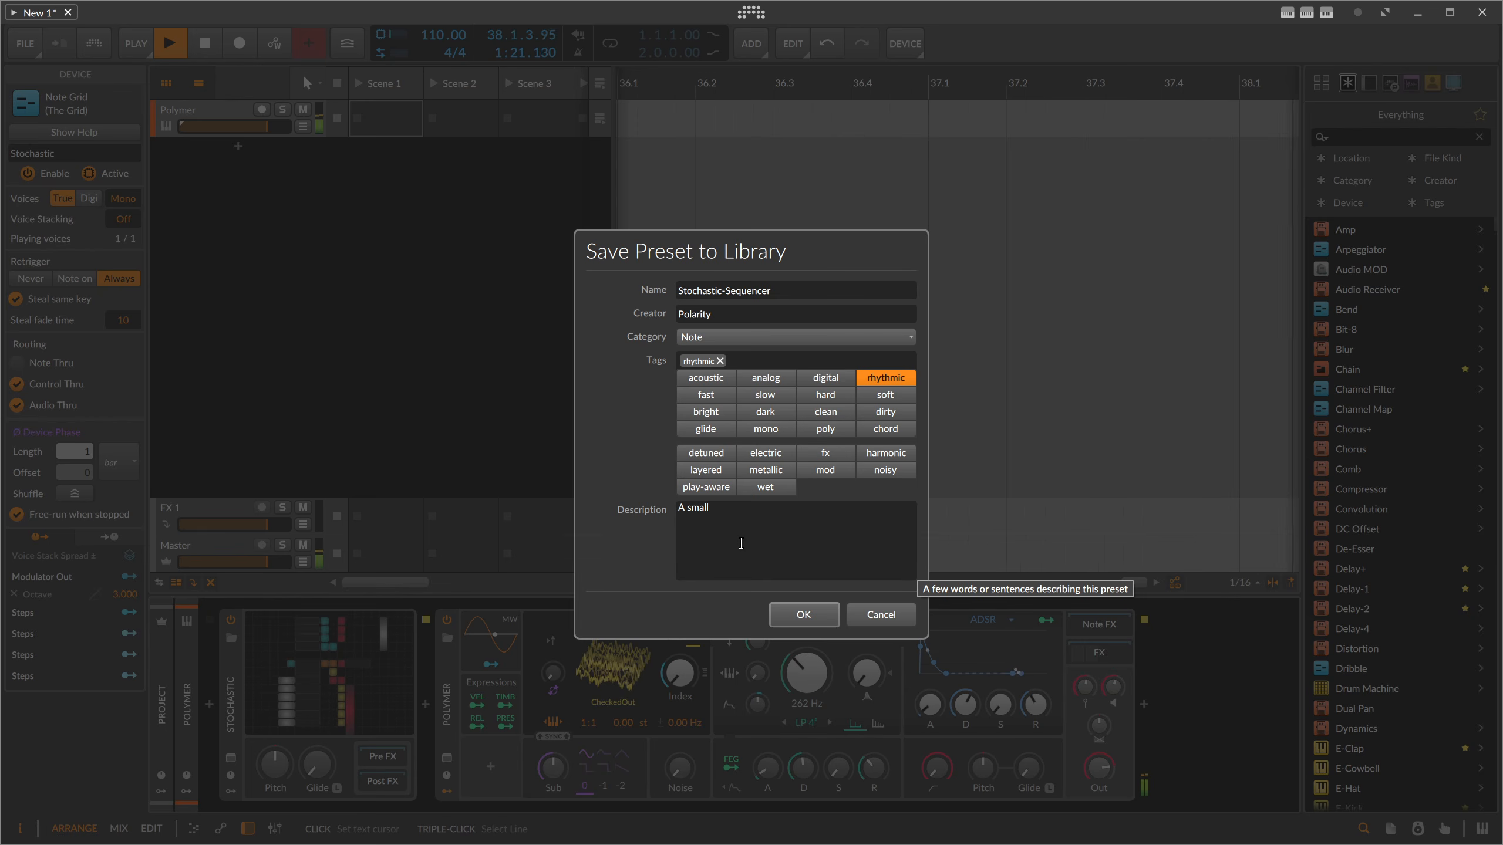
{"action": "type", "text": " stochastic"}
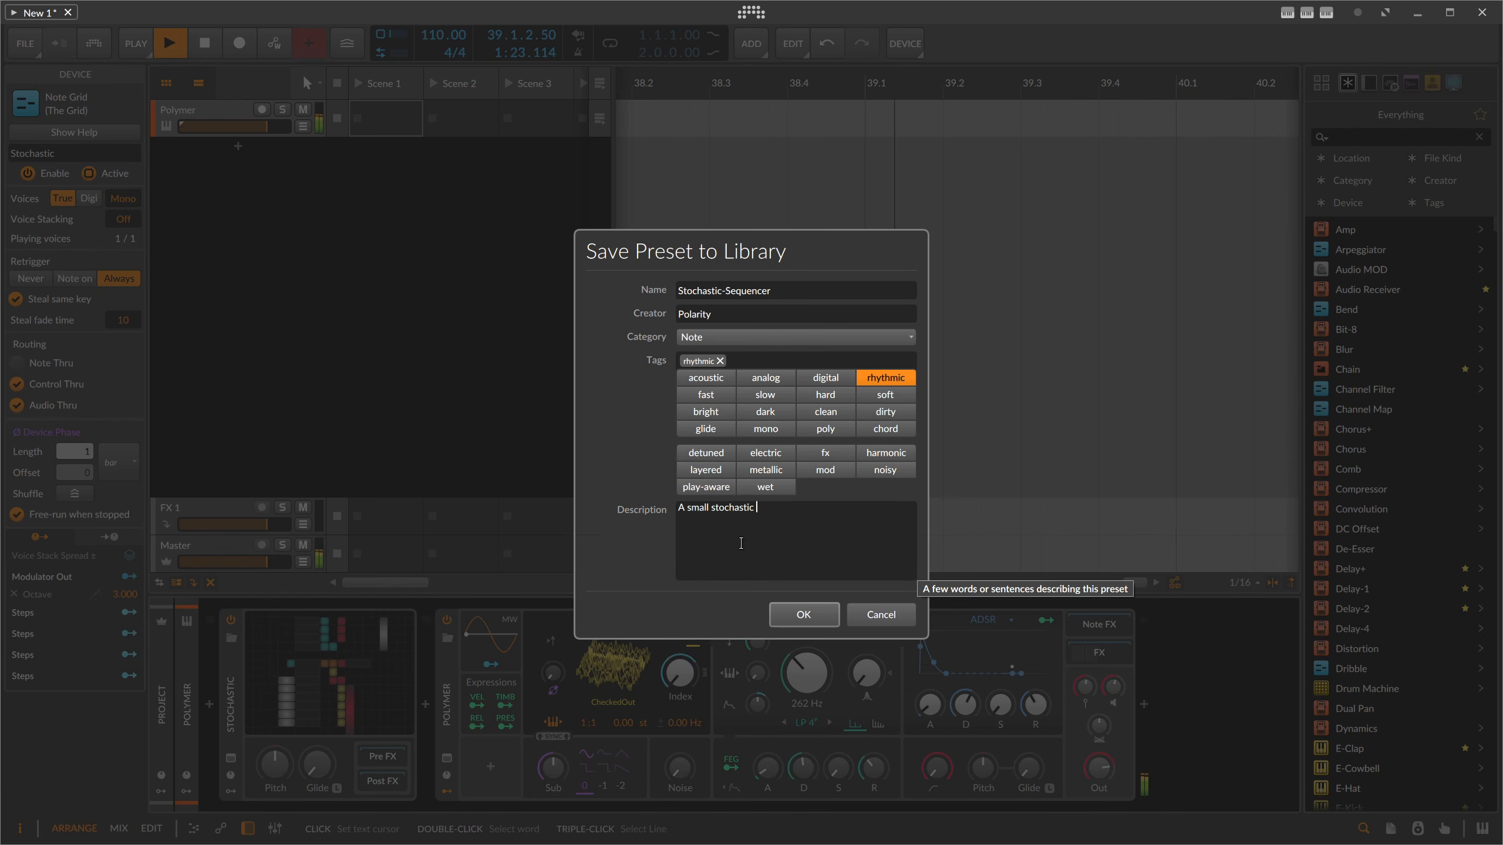
{"action": "type", "text": " Sequencer"}
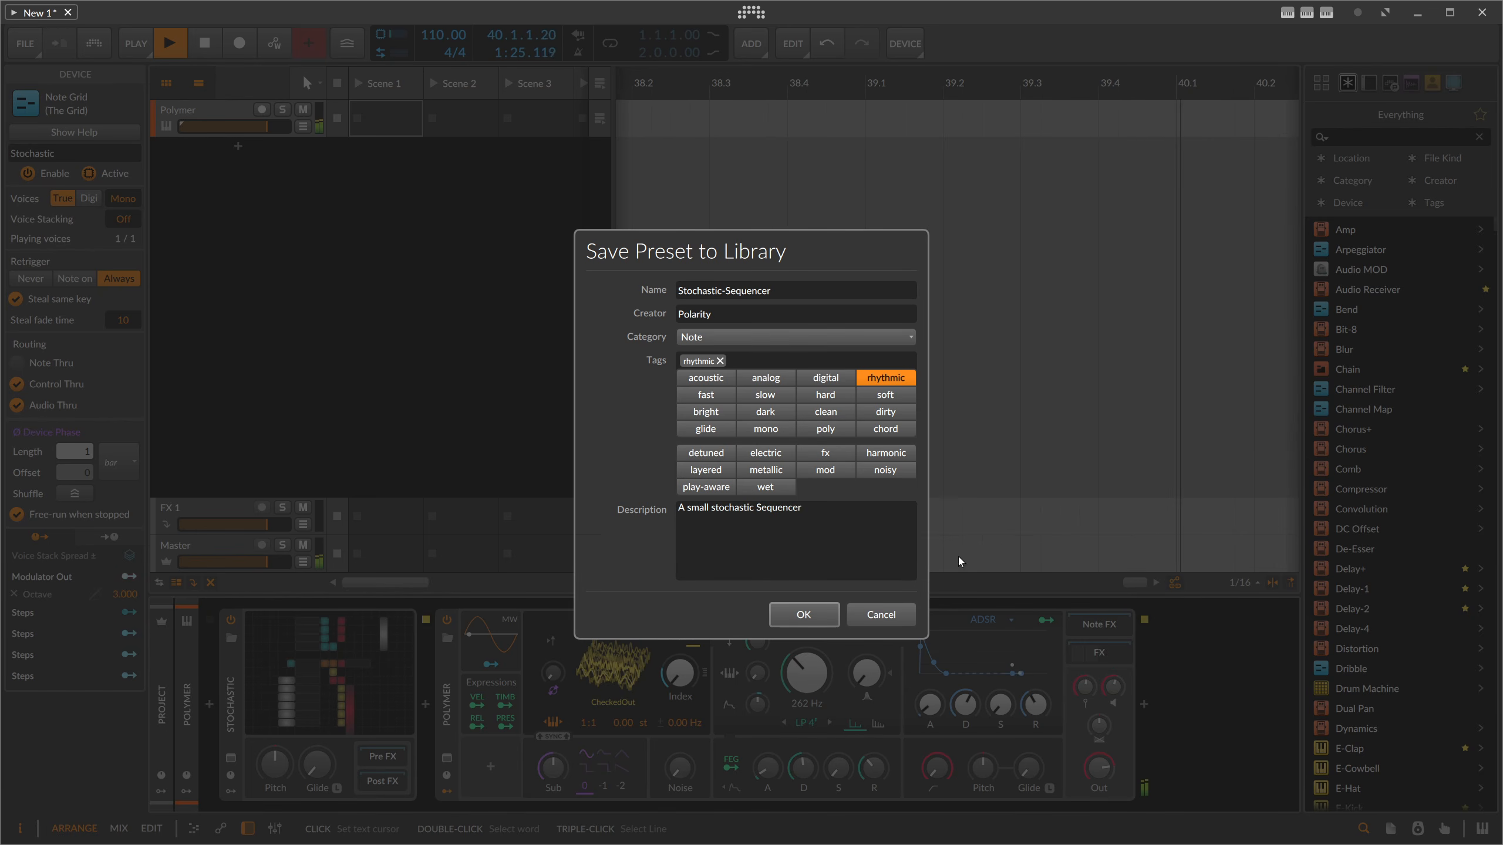
{"action": "left_click", "coordinate": [804, 614]}
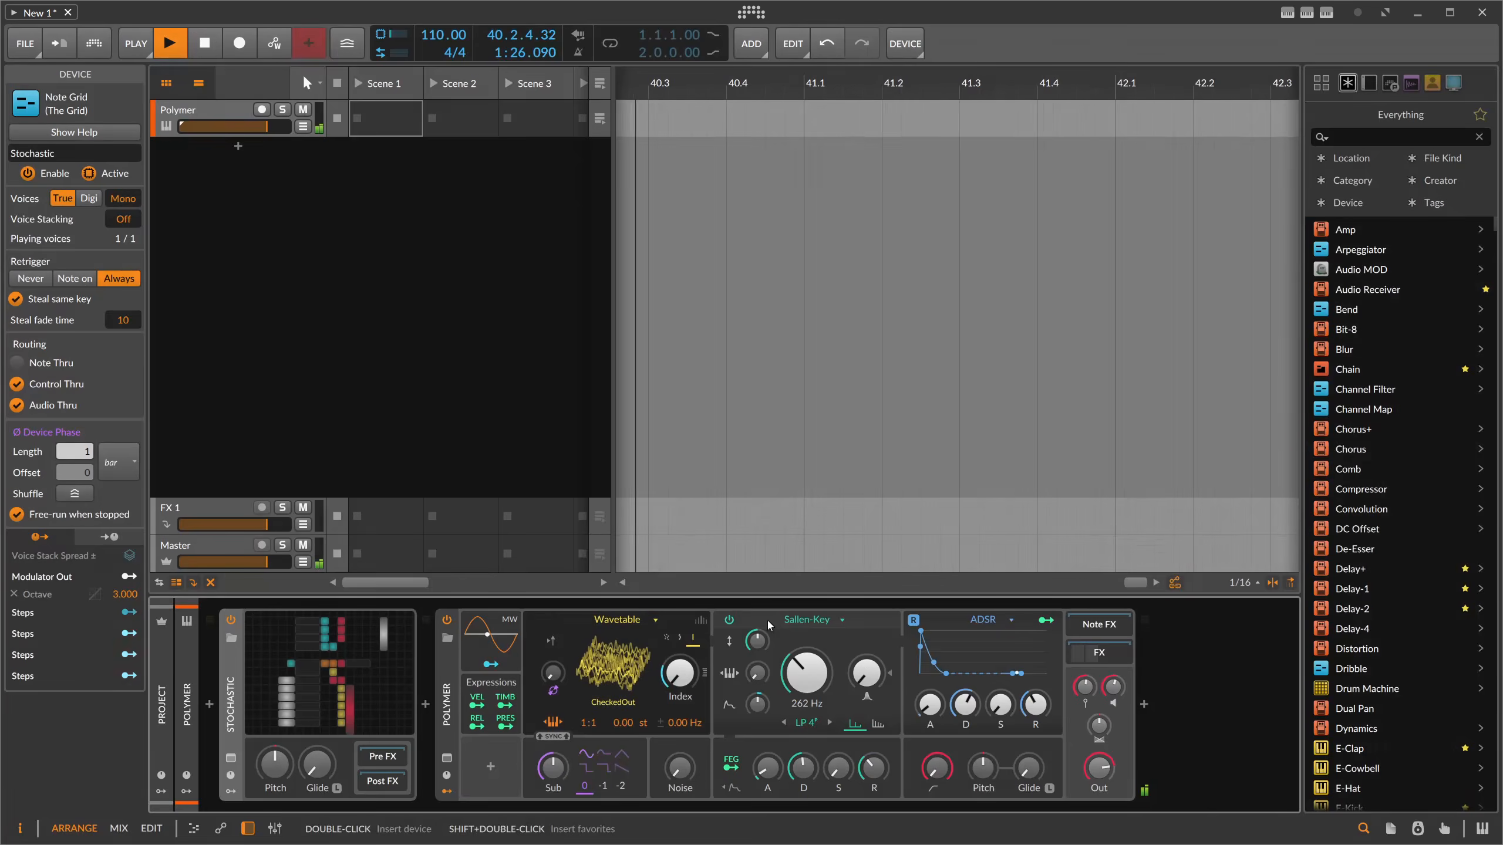
Insert a new Note Grid device between the Stochastic device and Polymer.
{"action": "left_click", "coordinate": [426, 704]}
{"action": "type", "text": "note gr"}
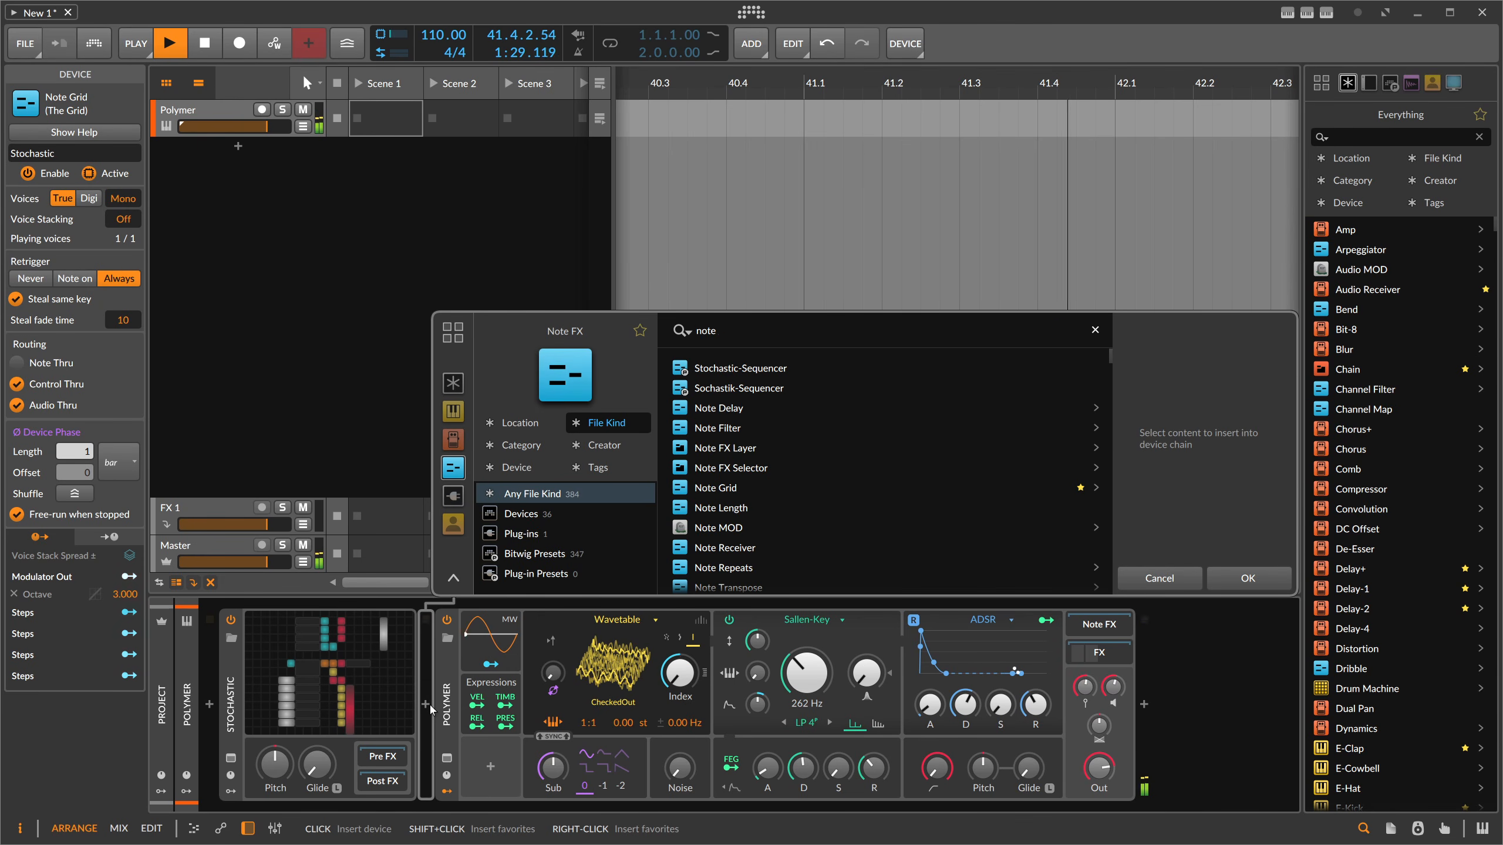
{"action": "type", "text": "id"}
{"action": "double_click", "coordinate": [700, 408]}
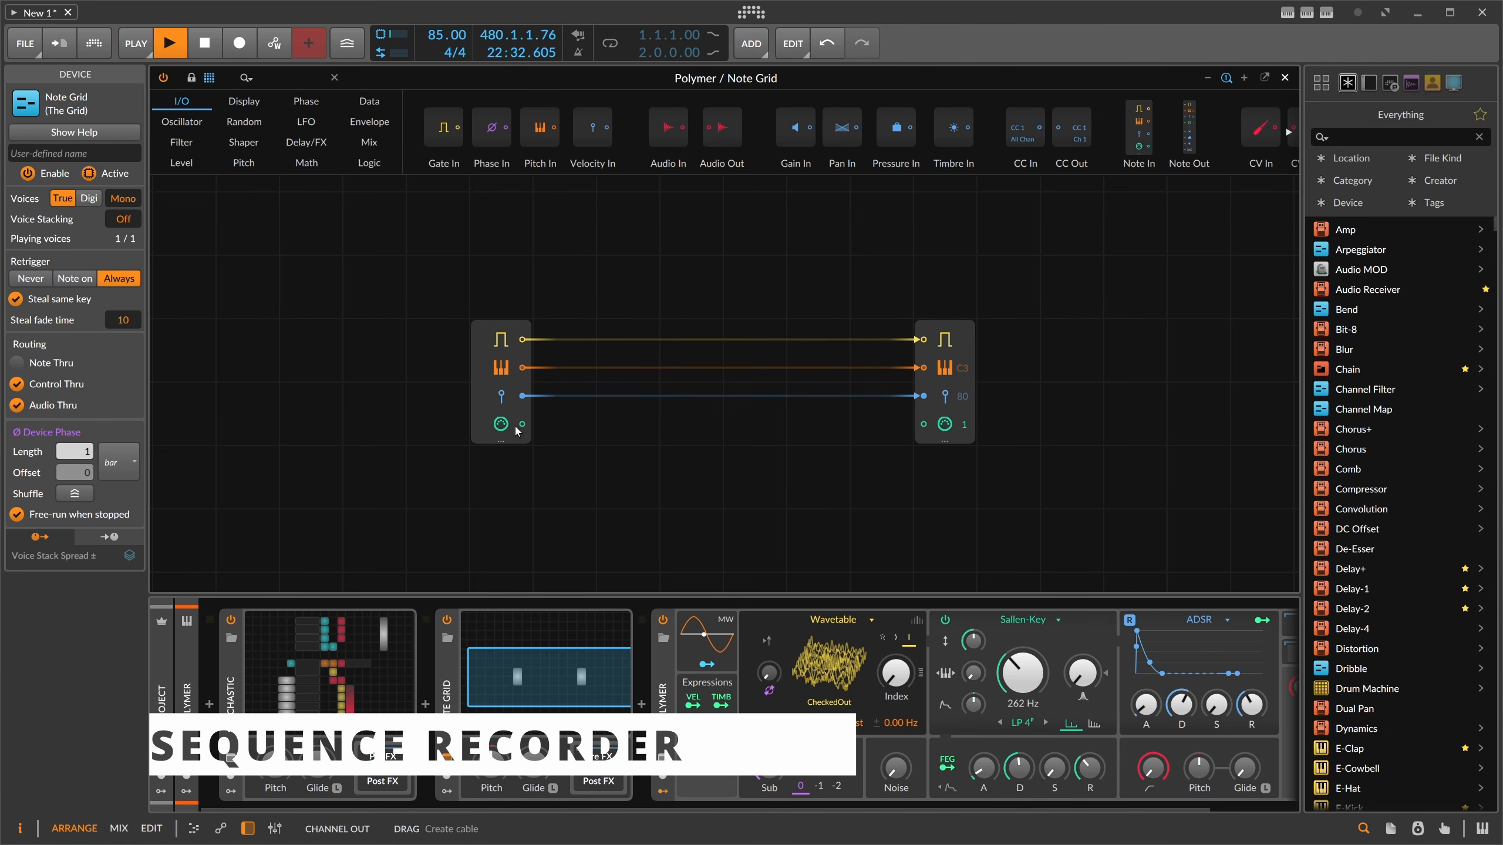
Switch off the Polymer synth and hide the device chain below the new Note Grid's editor.
{"action": "left_click", "coordinate": [236, 680]}
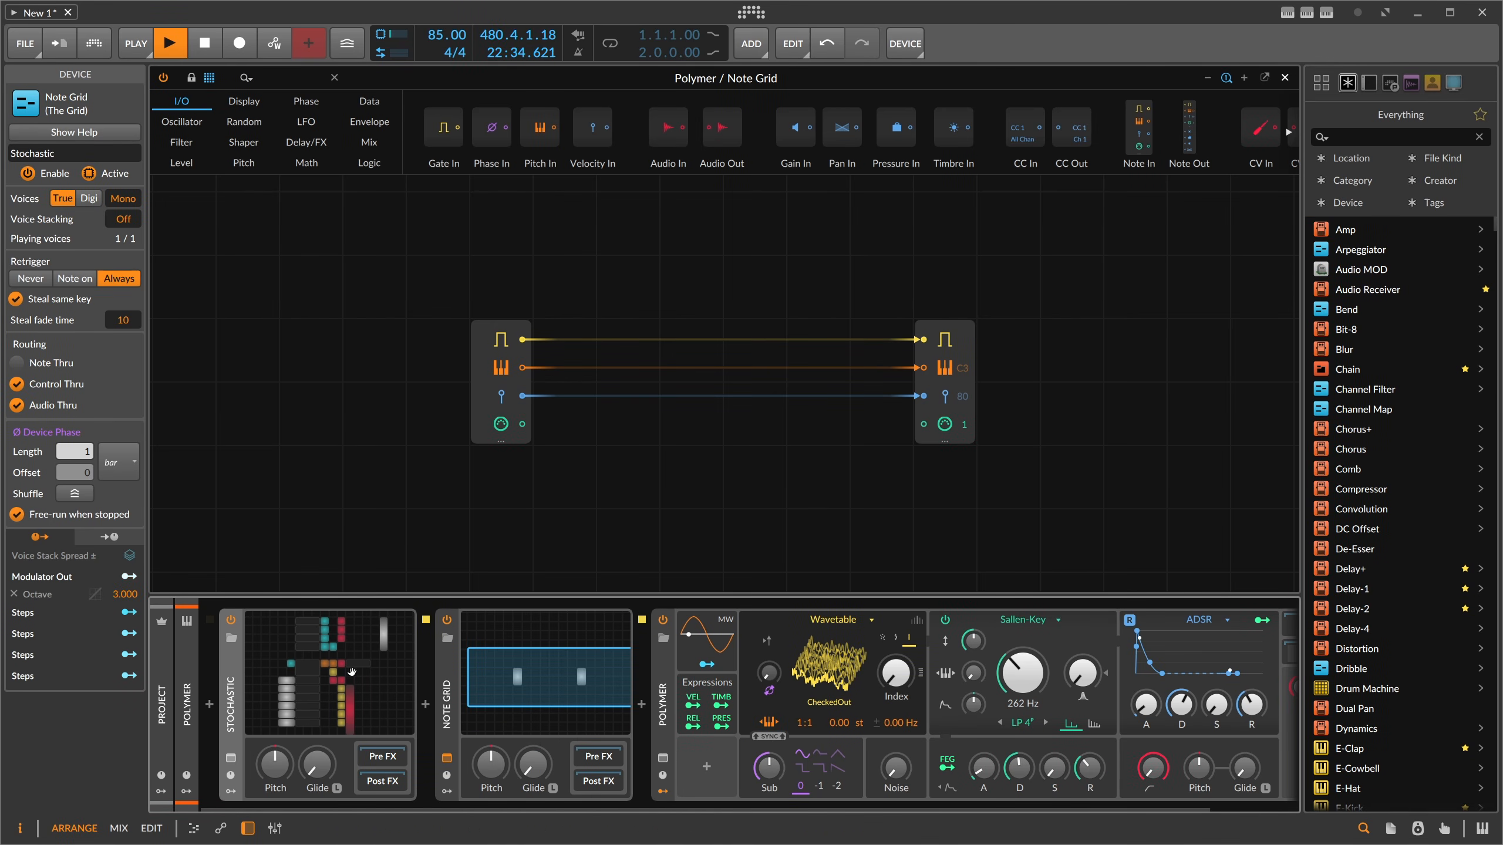
{"action": "left_click", "coordinate": [663, 620]}
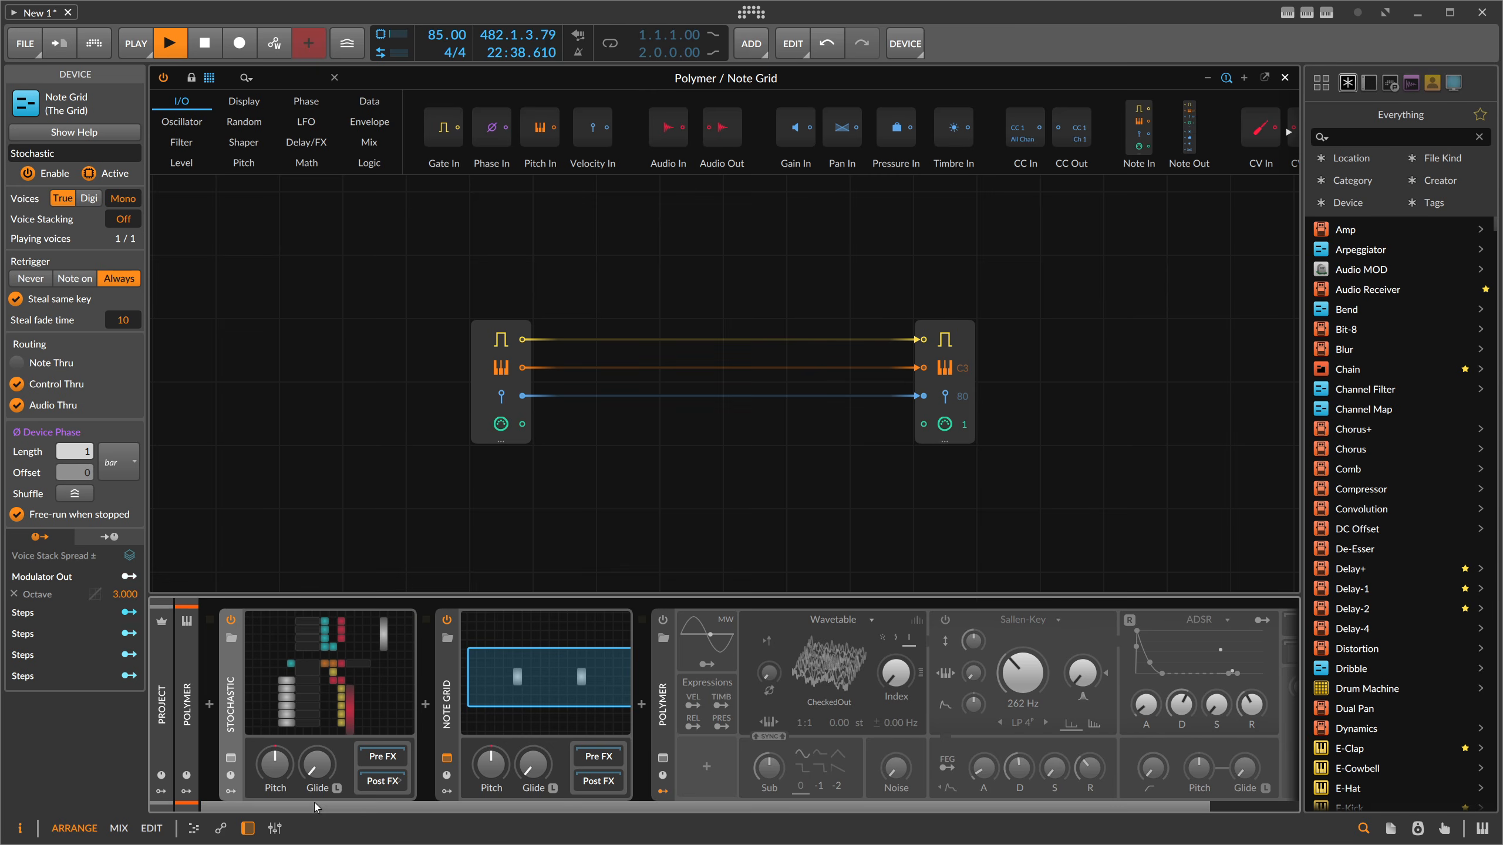
{"action": "left_click", "coordinate": [248, 828]}
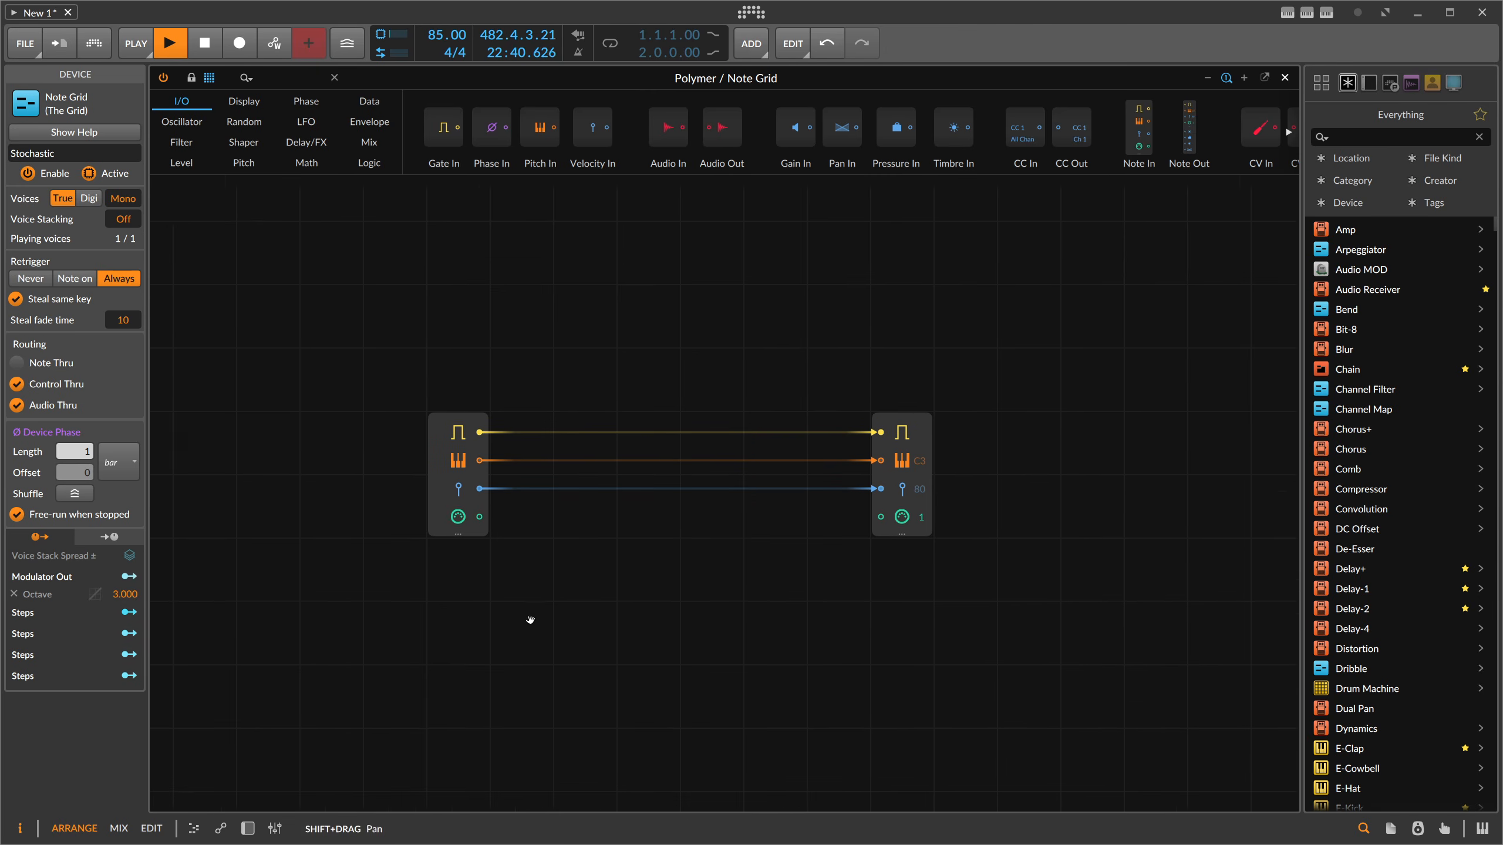
Add a Recorder module named Gates between Note In and Note Out and route the gate signal through it.
{"action": "left_click", "coordinate": [289, 78]}
{"action": "type", "text": "rec"}
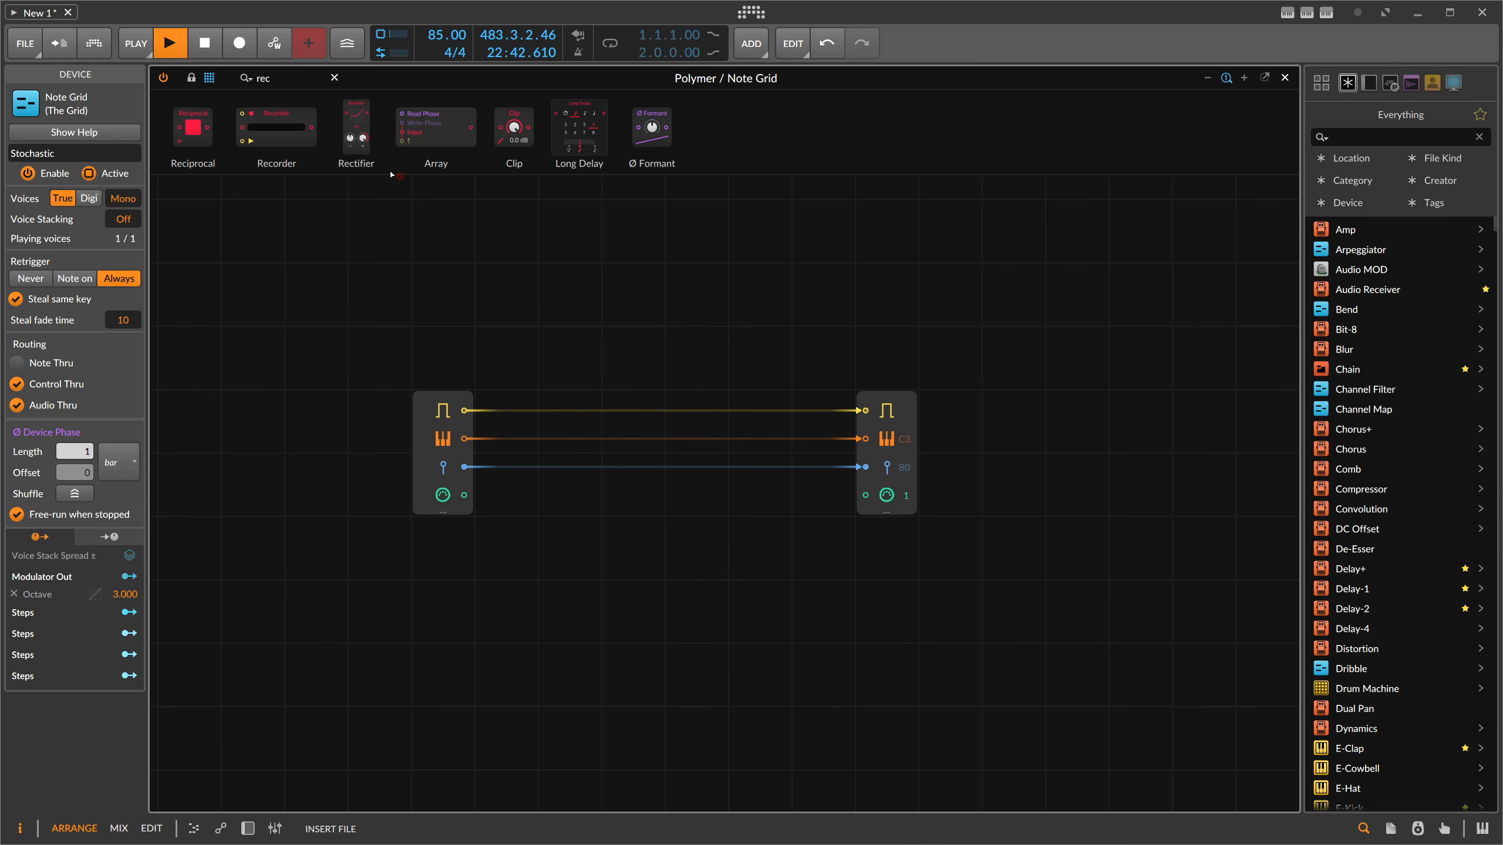
{"action": "left_click_drag", "start_coordinate": [391, 175], "coordinate": [578, 298]}
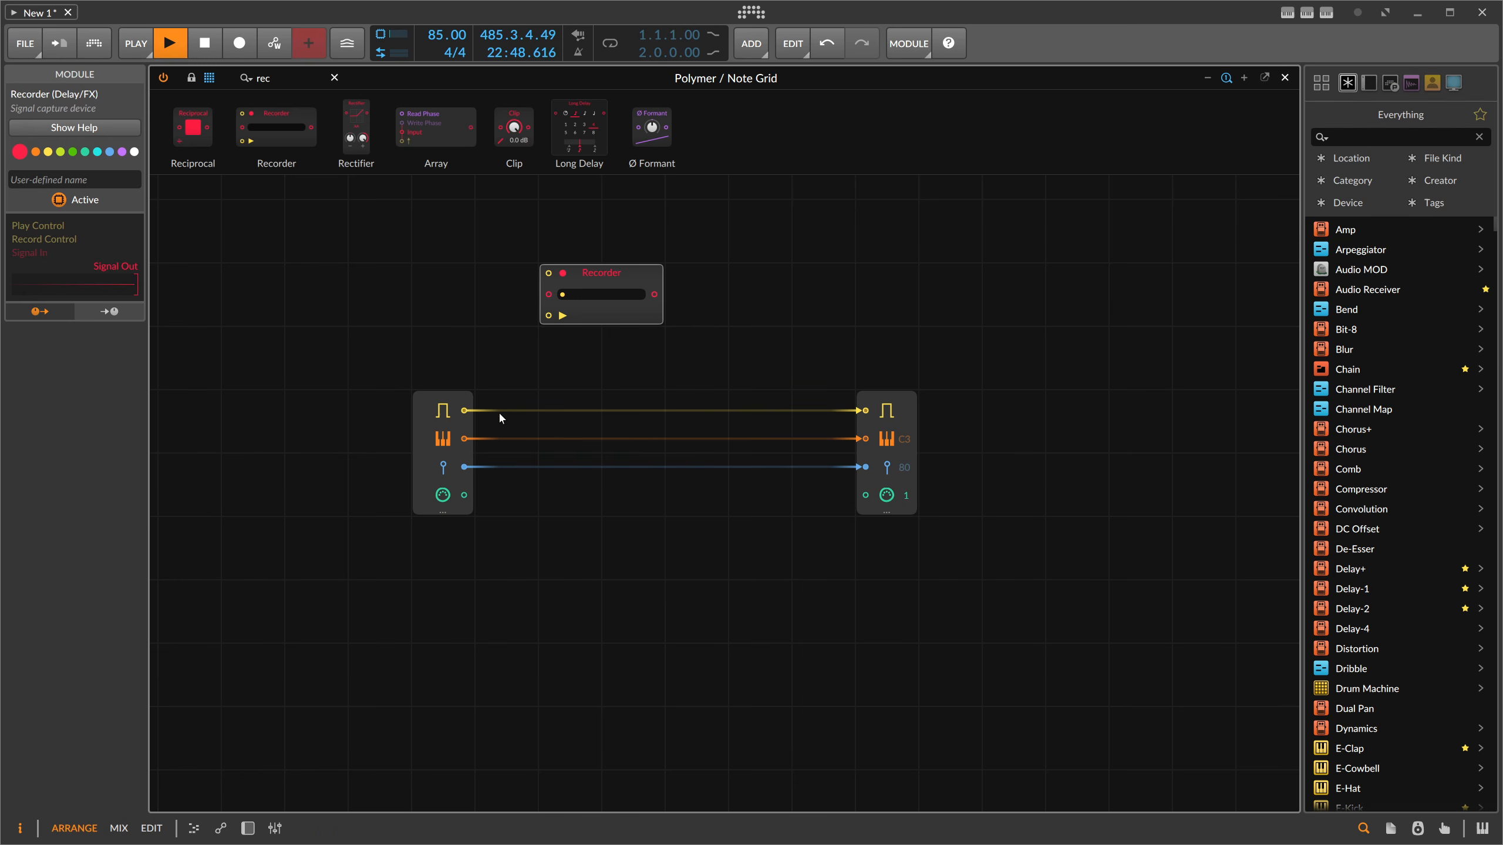
{"action": "left_click_drag", "start_coordinate": [496, 390], "coordinate": [549, 295]}
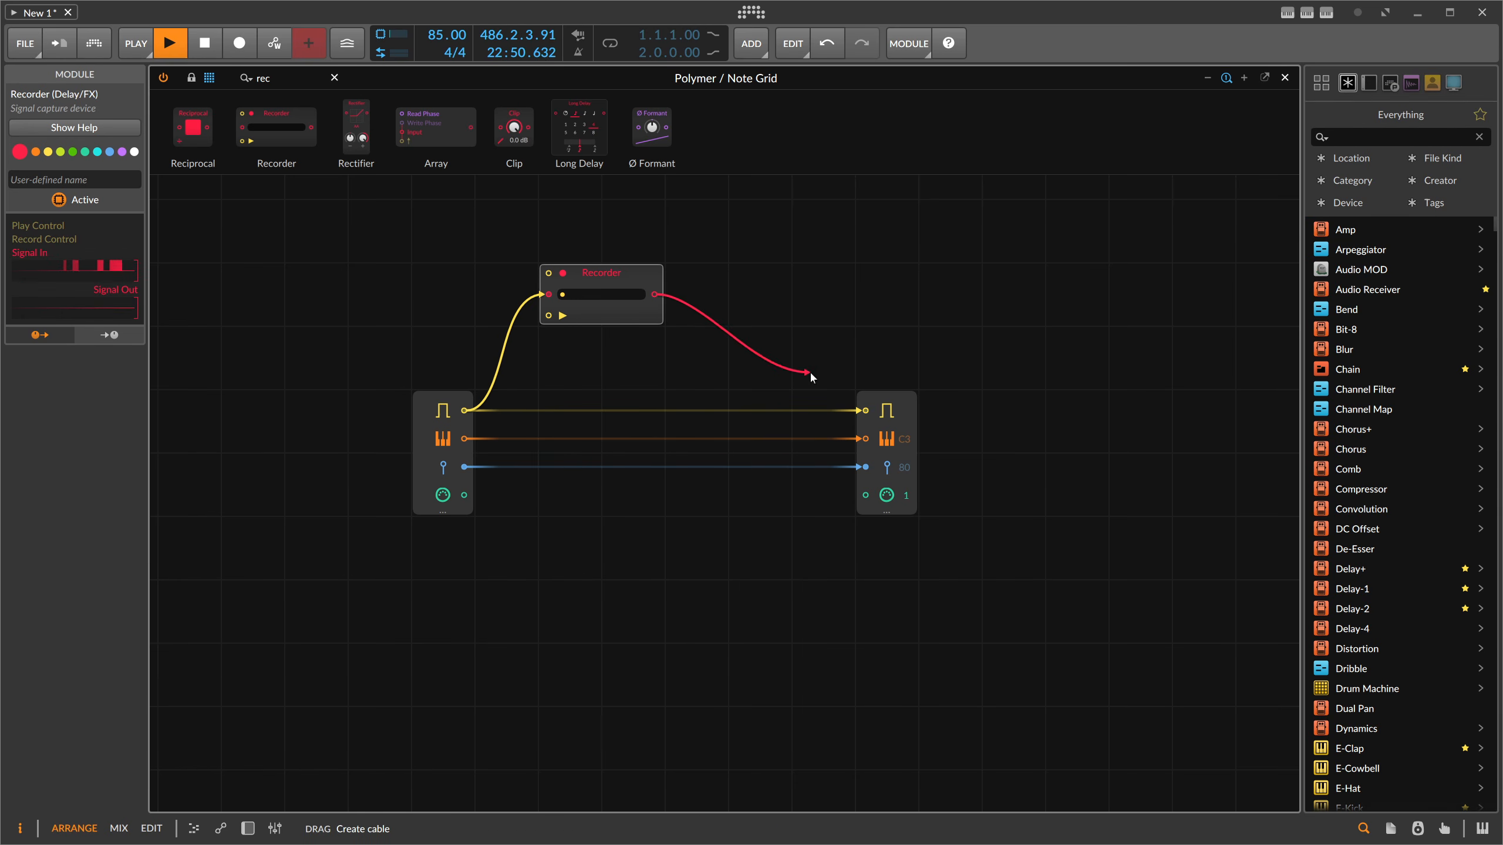
{"action": "left_click_drag", "start_coordinate": [810, 374], "coordinate": [865, 410]}
{"action": "left_click_drag", "start_coordinate": [601, 280], "coordinate": [664, 279]}
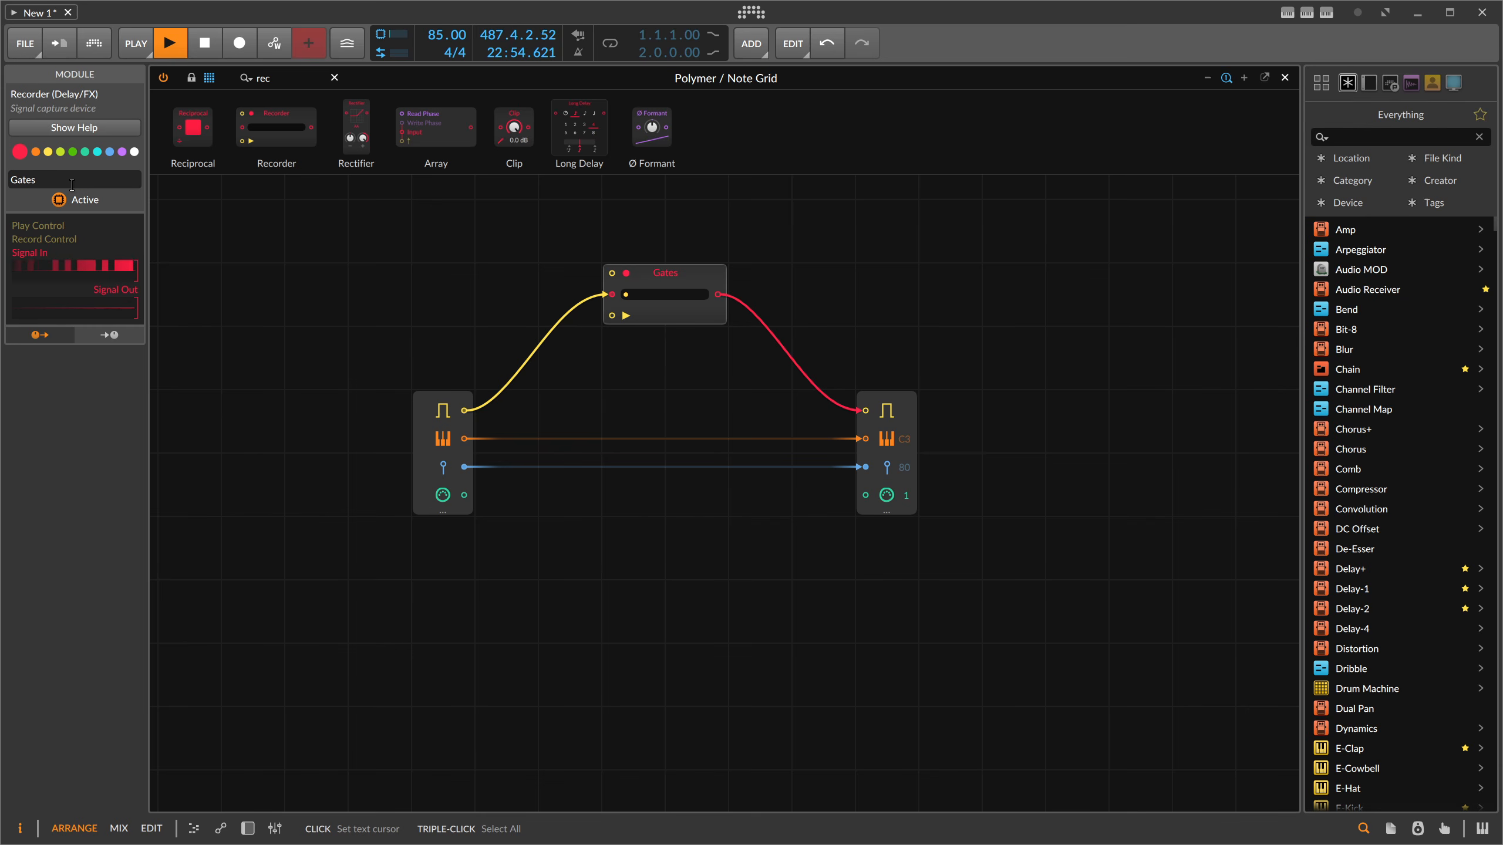
Duplicate the Gates recorder below itself, route the pitch signal through the copy, and rename it Pitch.
{"action": "left_click_drag", "start_coordinate": [662, 279], "coordinate": [662, 344], "text": "ctrl"}
{"action": "left_click_drag", "start_coordinate": [464, 438], "coordinate": [612, 358]}
{"action": "left_click_drag", "start_coordinate": [717, 357], "coordinate": [866, 438]}
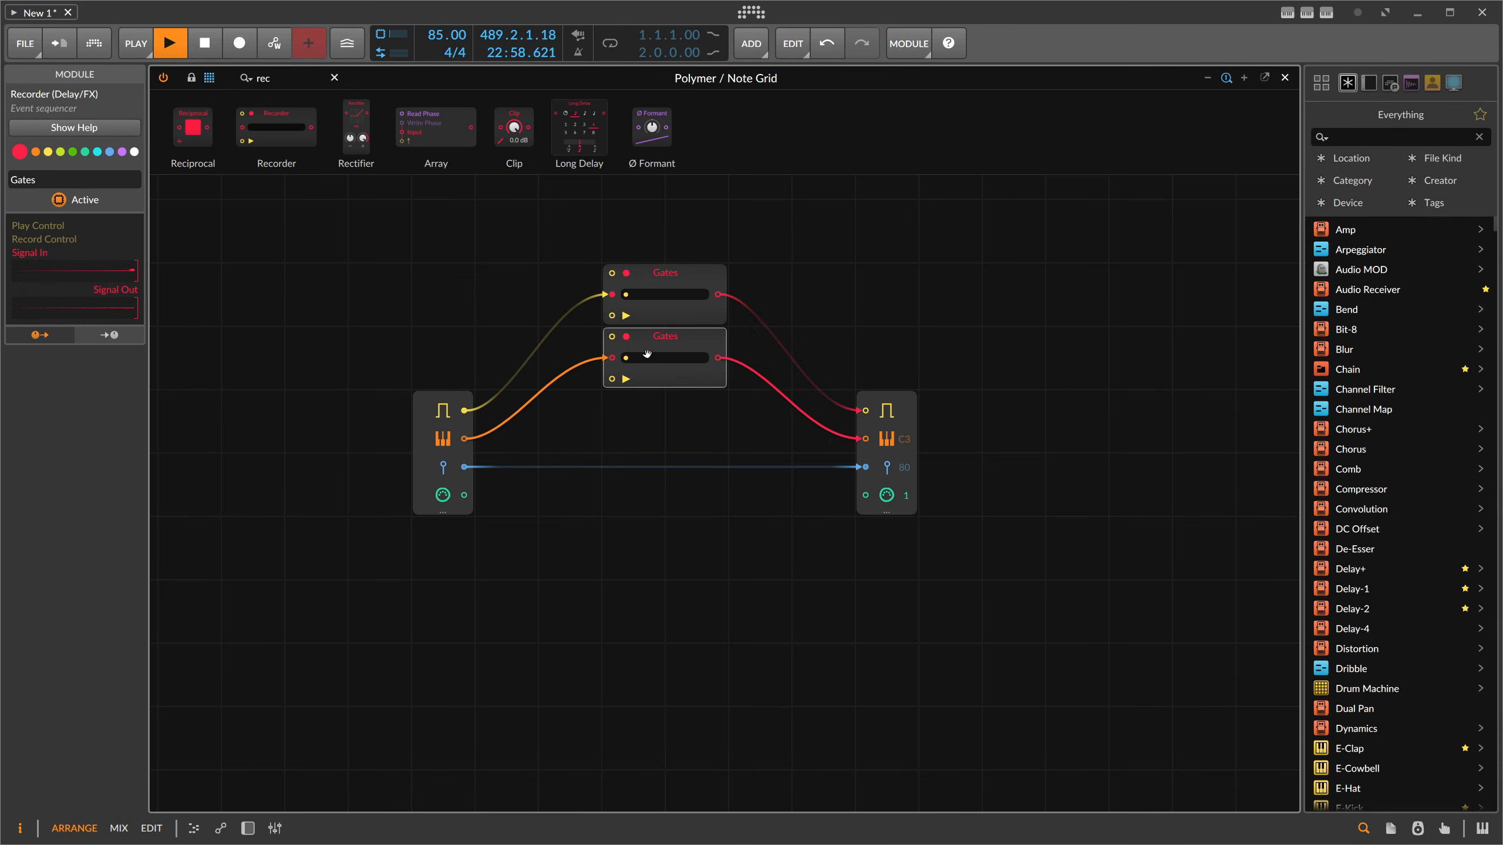
{"action": "left_click_drag", "start_coordinate": [76, 182], "coordinate": [2, 173]}
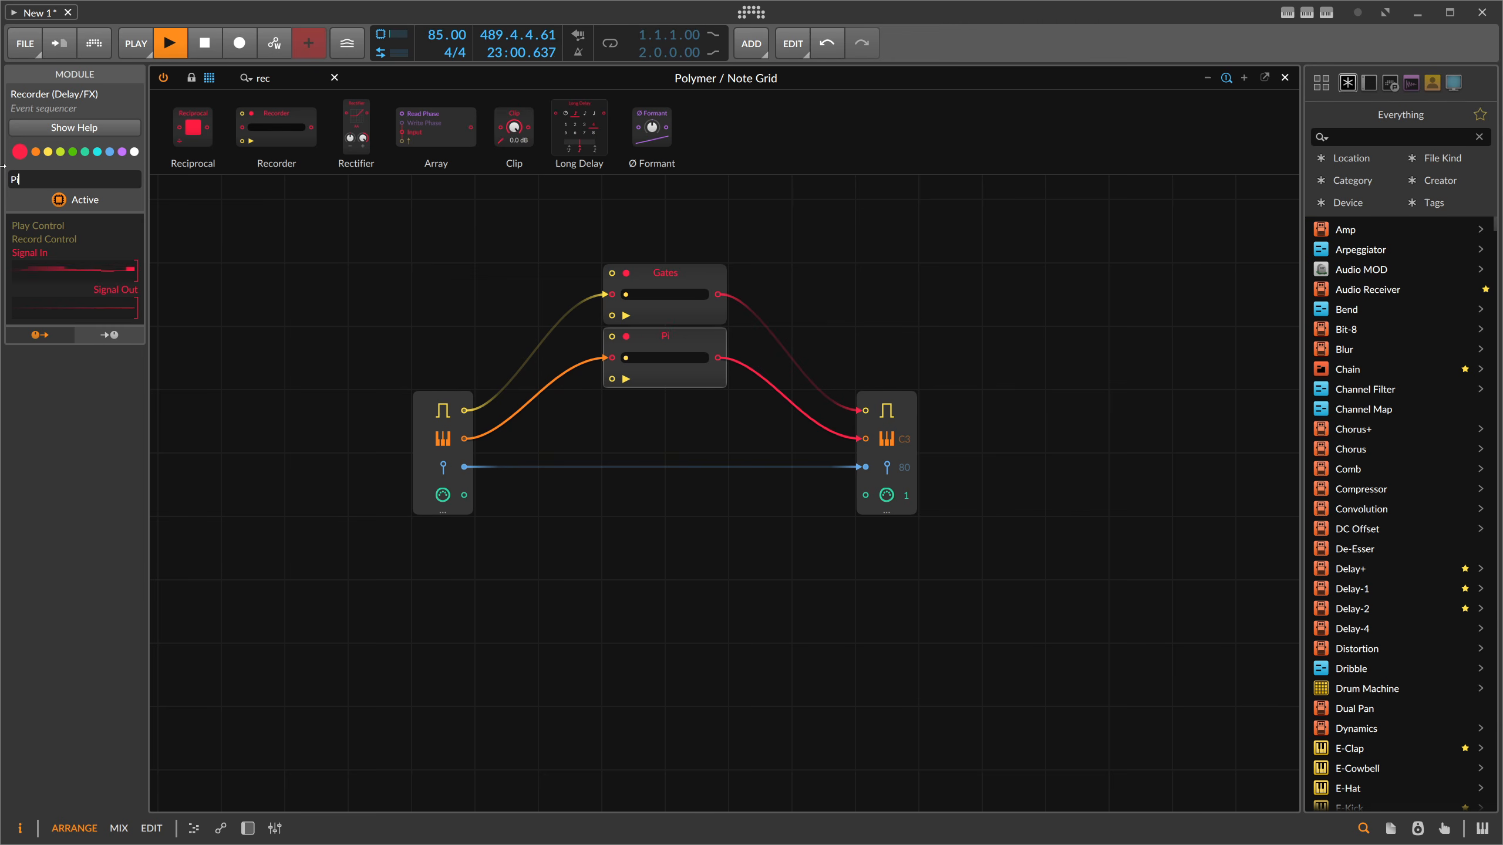
Duplicate the Pitch recorder below itself, route the velocity signal through the copy, and rename it Vel.
{"action": "left_click_drag", "start_coordinate": [664, 354], "coordinate": [464, 438], "text": "ctrl"}
{"action": "left_click_drag", "start_coordinate": [573, 441], "coordinate": [612, 421]}
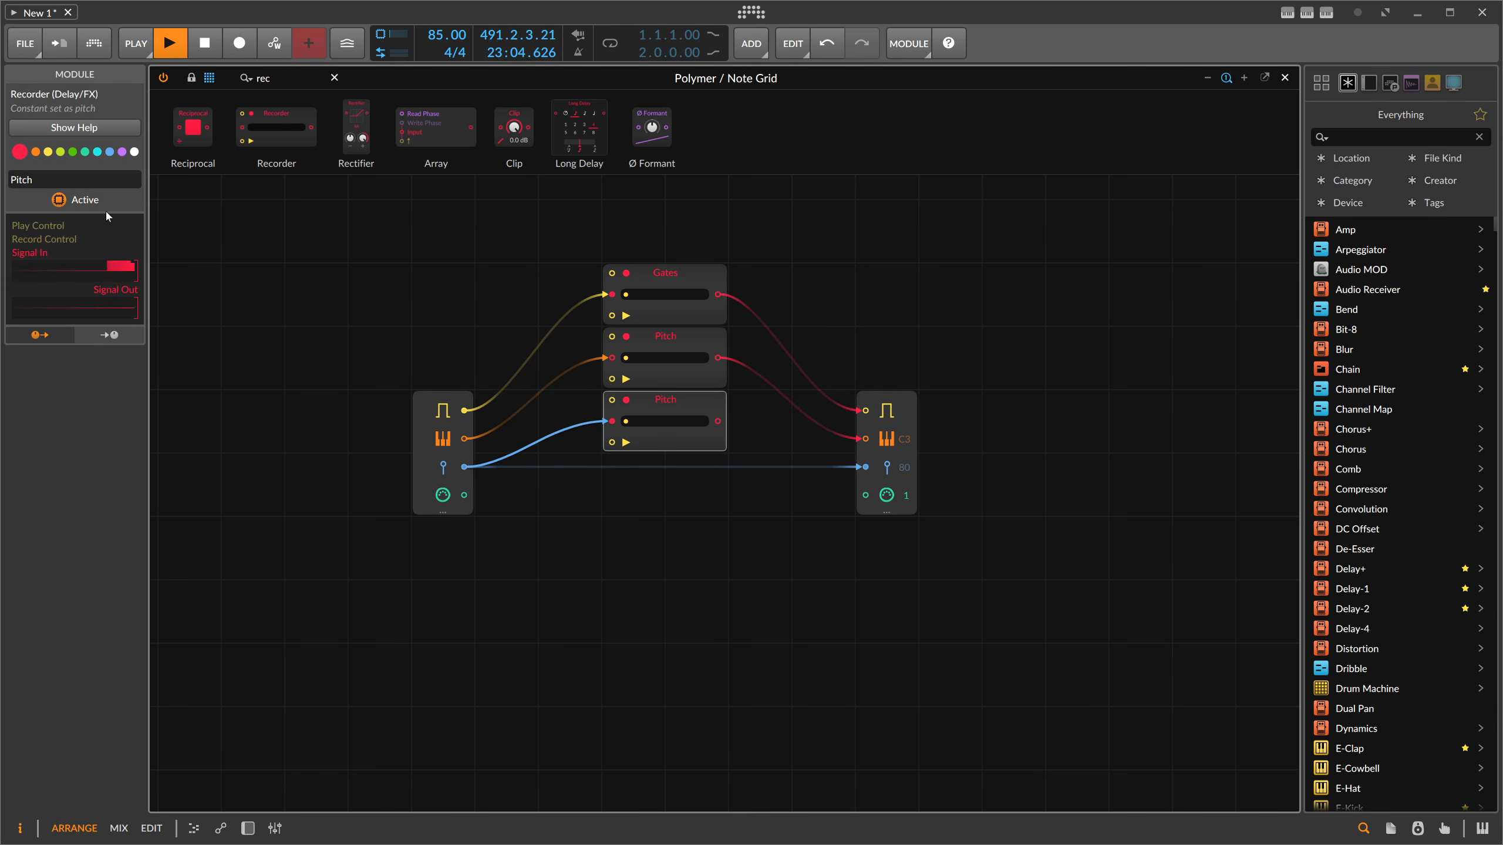
{"action": "left_click_drag", "start_coordinate": [77, 180], "coordinate": [3, 174]}
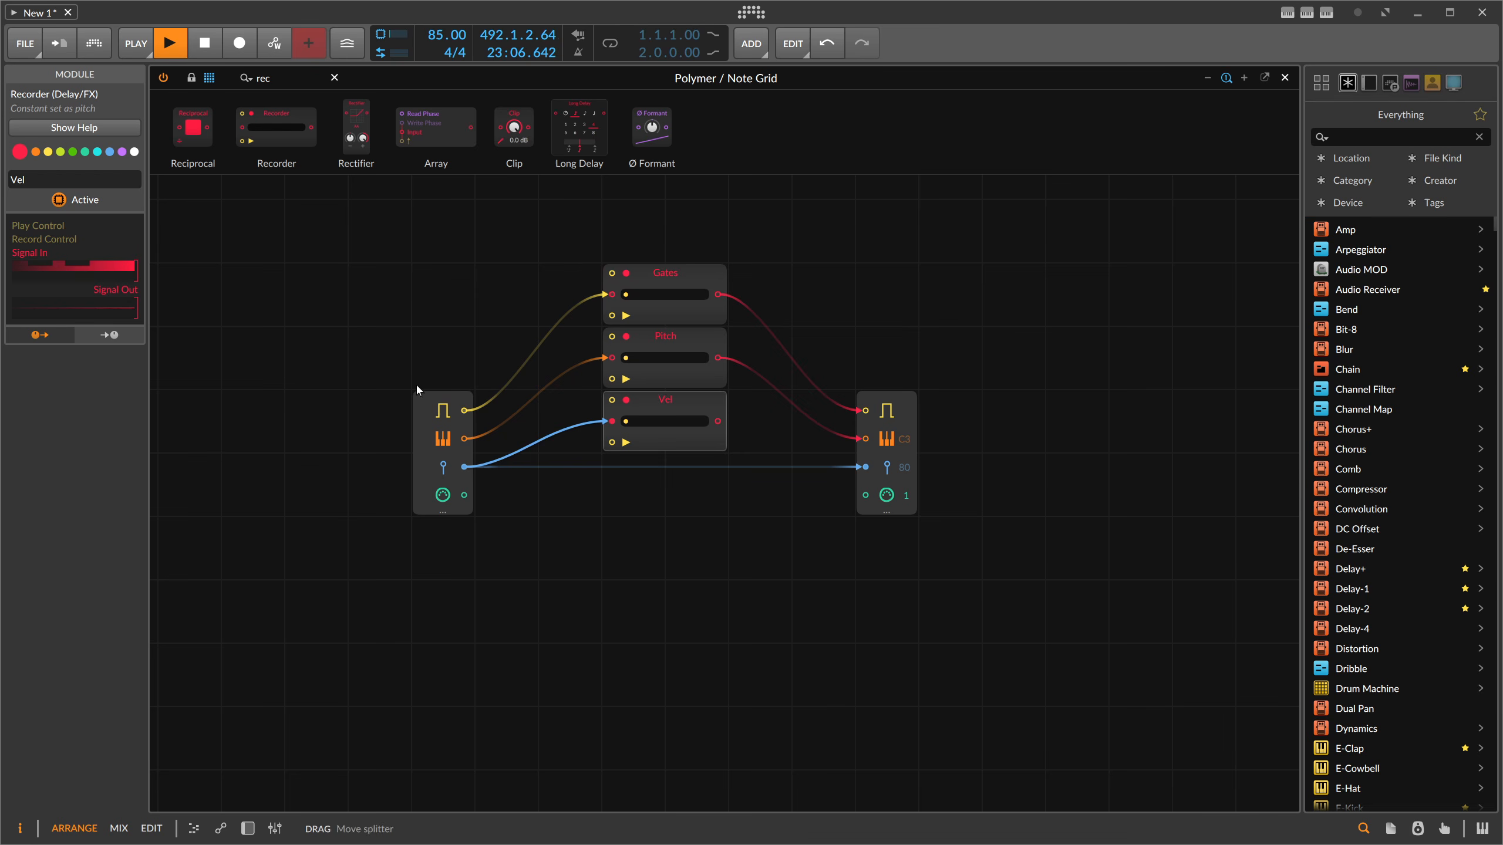
{"action": "left_click_drag", "start_coordinate": [719, 421], "coordinate": [866, 467]}
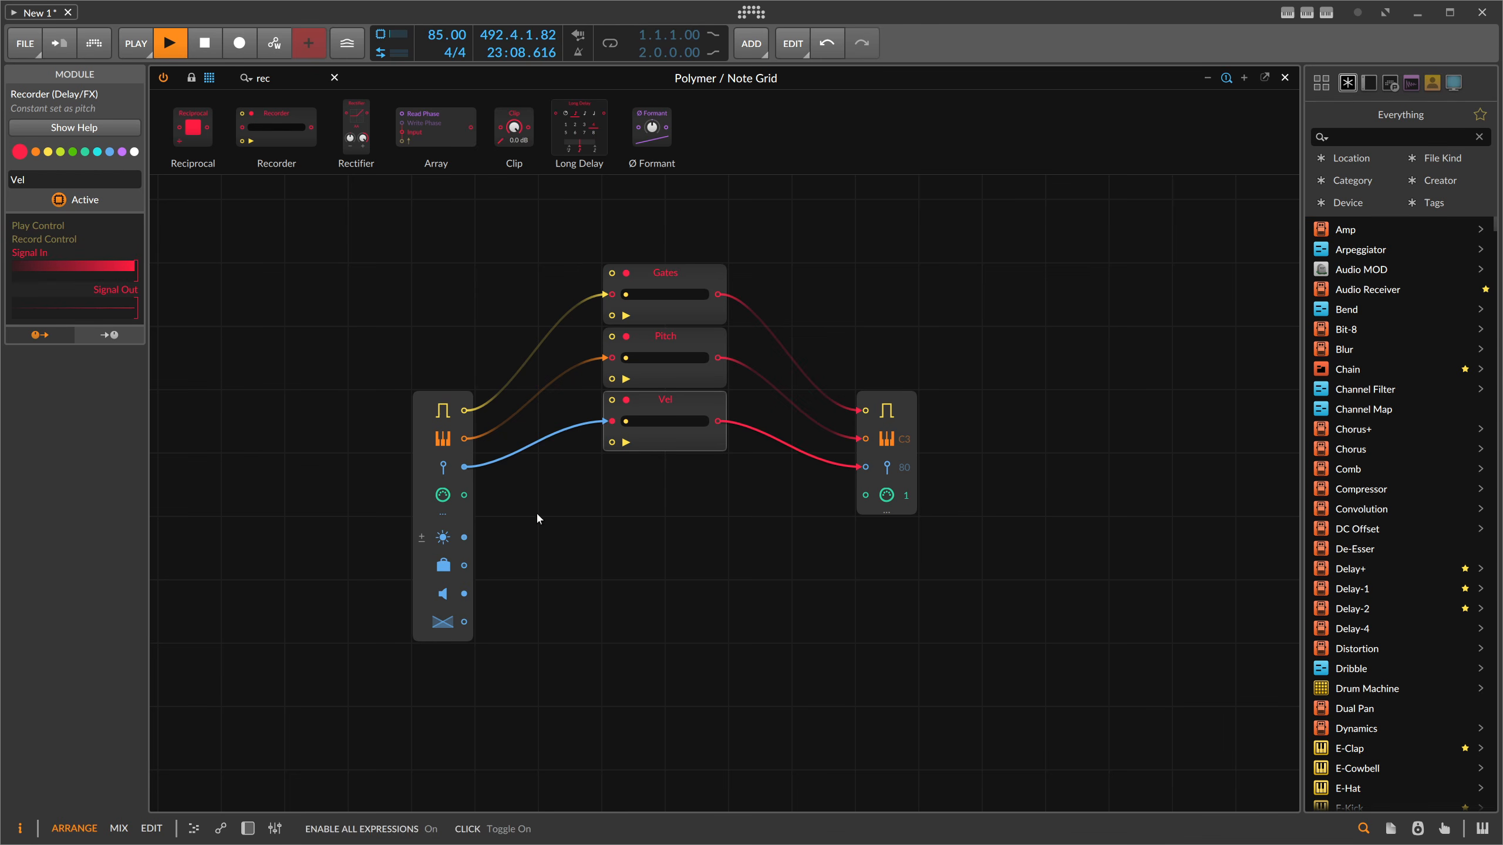
Show all expression ports on Note In and Note Out, and duplicate the Vel recorder as Timb with the timbre signal as input.
{"action": "left_click", "coordinate": [899, 516]}
{"action": "left_click_drag", "start_coordinate": [651, 408], "coordinate": [651, 471], "text": "ctrl"}
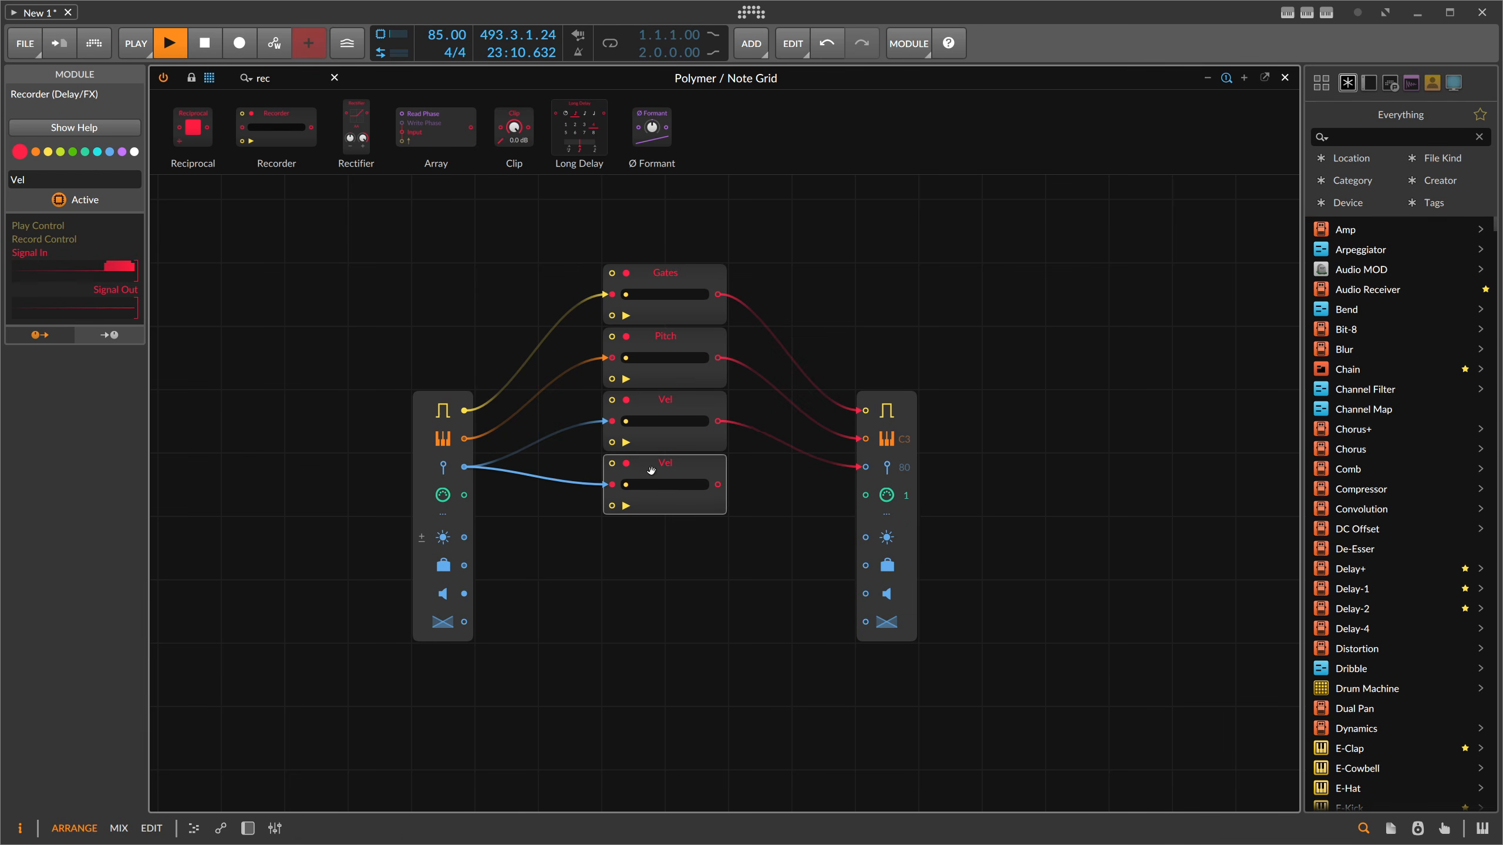
{"action": "left_click_drag", "start_coordinate": [587, 507], "coordinate": [610, 484]}
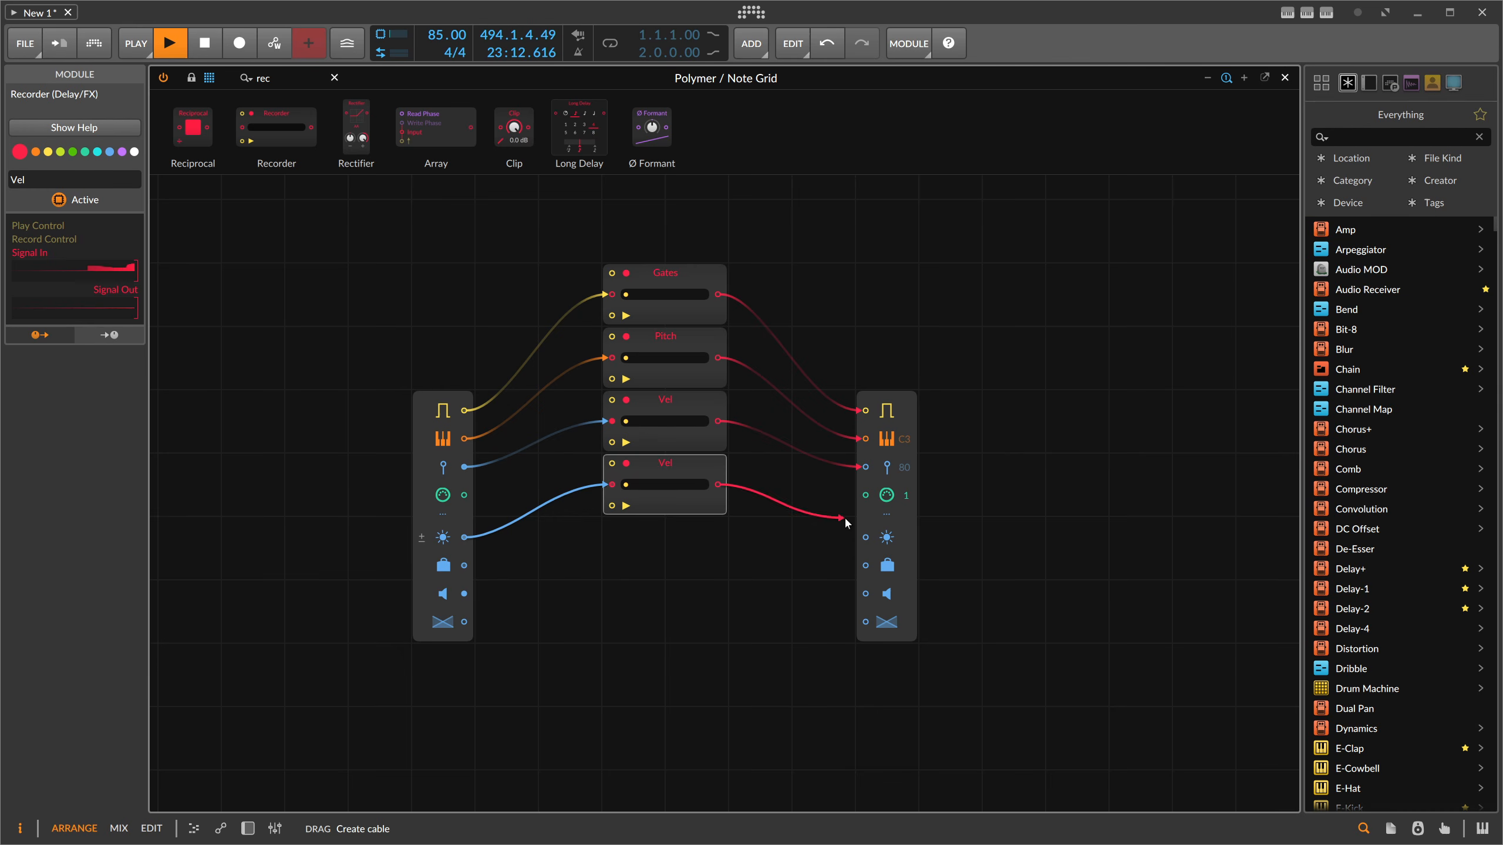
{"action": "left_click_drag", "start_coordinate": [845, 521], "coordinate": [845, 521]}
{"action": "left_click", "coordinate": [14, 180]}
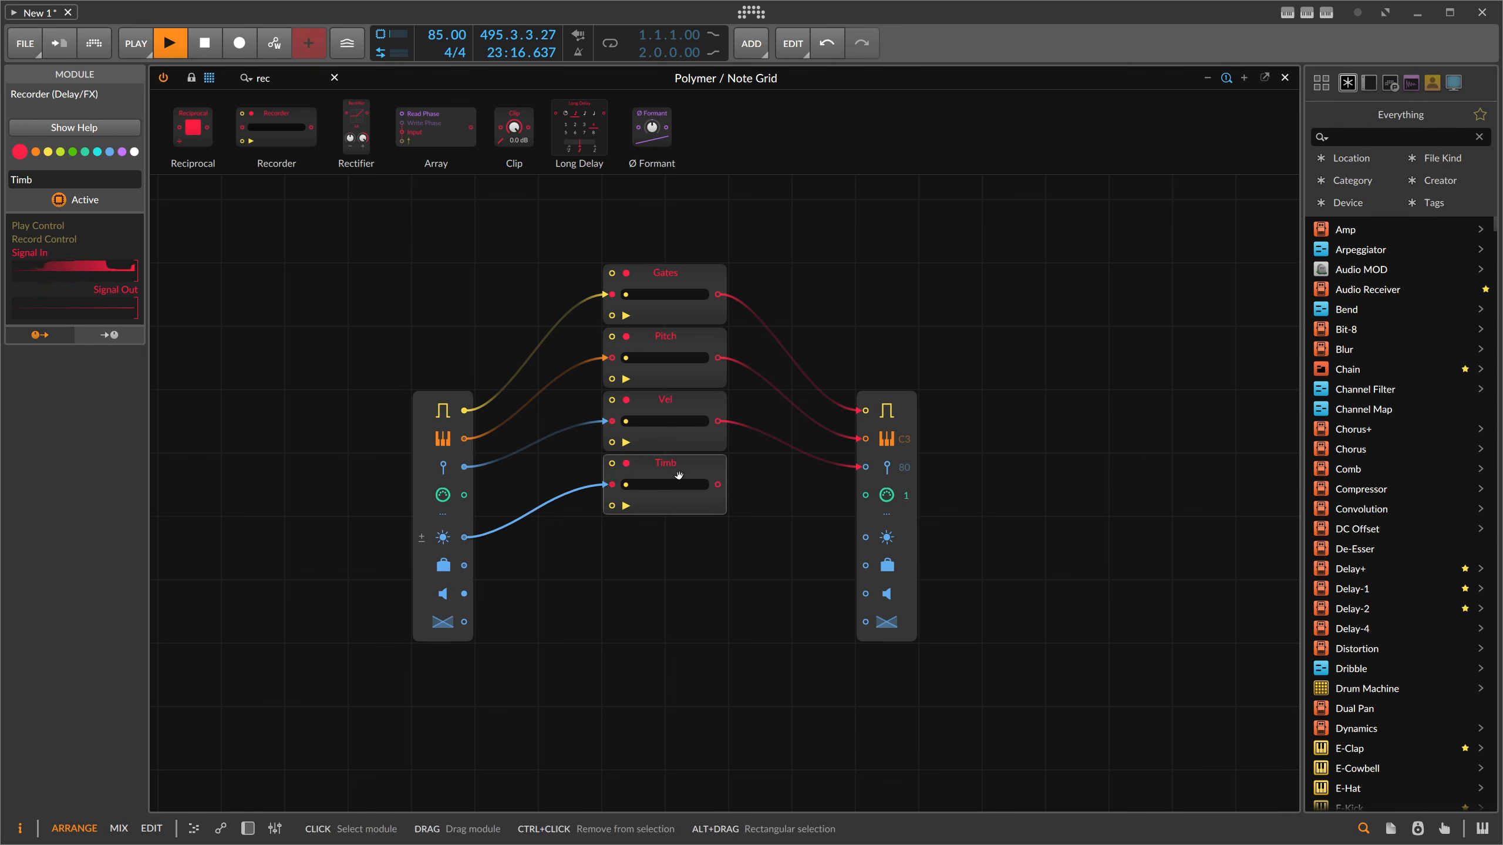
Duplicate the Timb recorder below itself, feed the copy from the pressure signal, and rename it Press.
{"action": "left_click_drag", "start_coordinate": [672, 474], "coordinate": [684, 512], "text": "ctrl"}
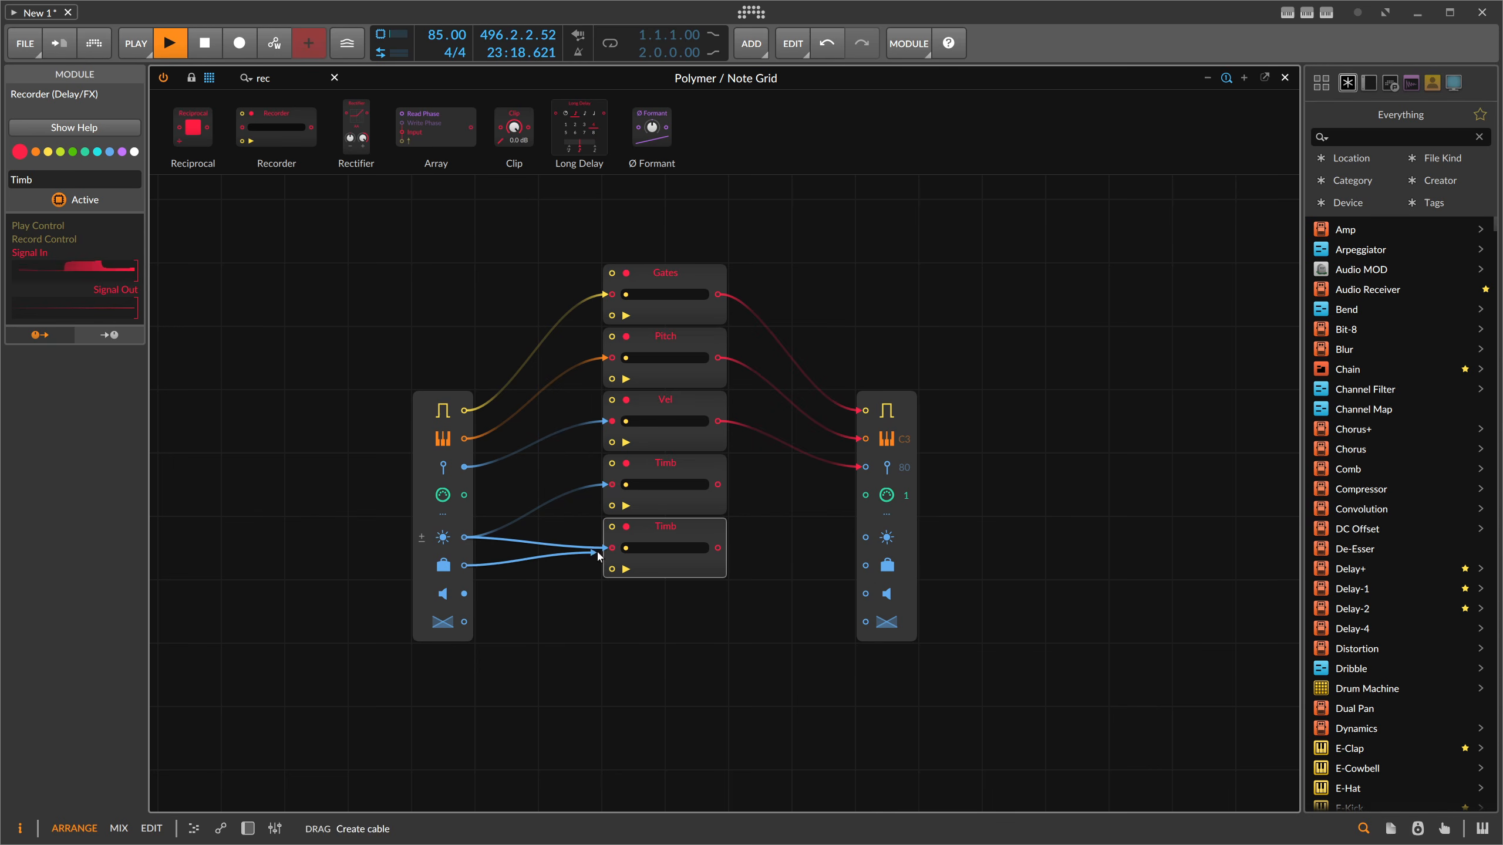
{"action": "left_click_drag", "start_coordinate": [597, 554], "coordinate": [610, 548]}
{"action": "left_click", "coordinate": [14, 180]}
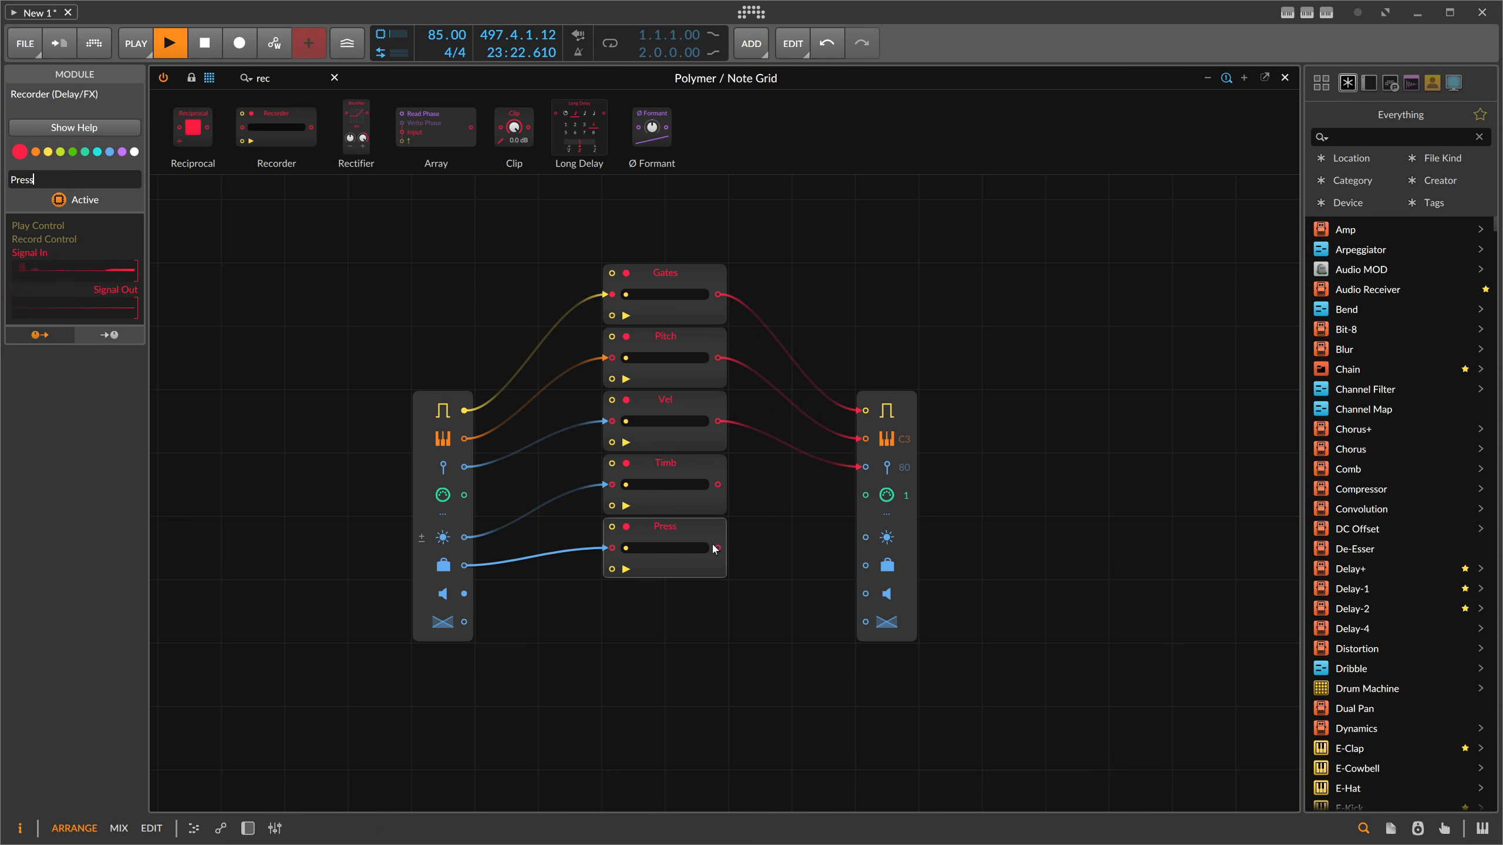
Connect the Timb and Press recorder outputs to Note Out's timbre and pressure inputs, and align all five recorders with Note In and Note Out.
{"action": "left_click_drag", "start_coordinate": [718, 484], "coordinate": [866, 538]}
{"action": "left_click_drag", "start_coordinate": [659, 259], "coordinate": [651, 681]}
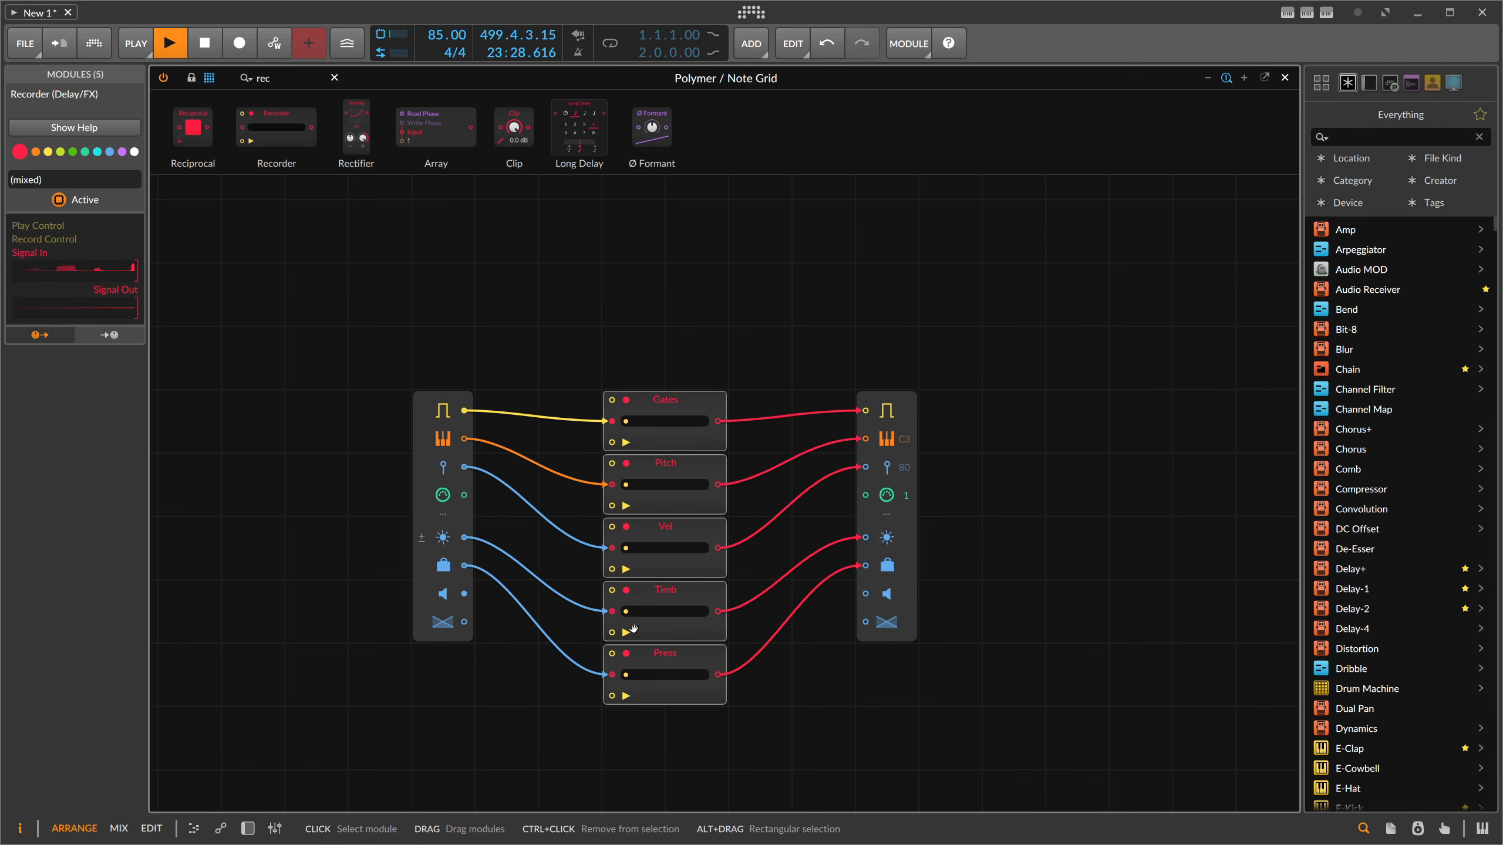
{"action": "left_click_drag", "start_coordinate": [541, 310], "coordinate": [539, 412]}
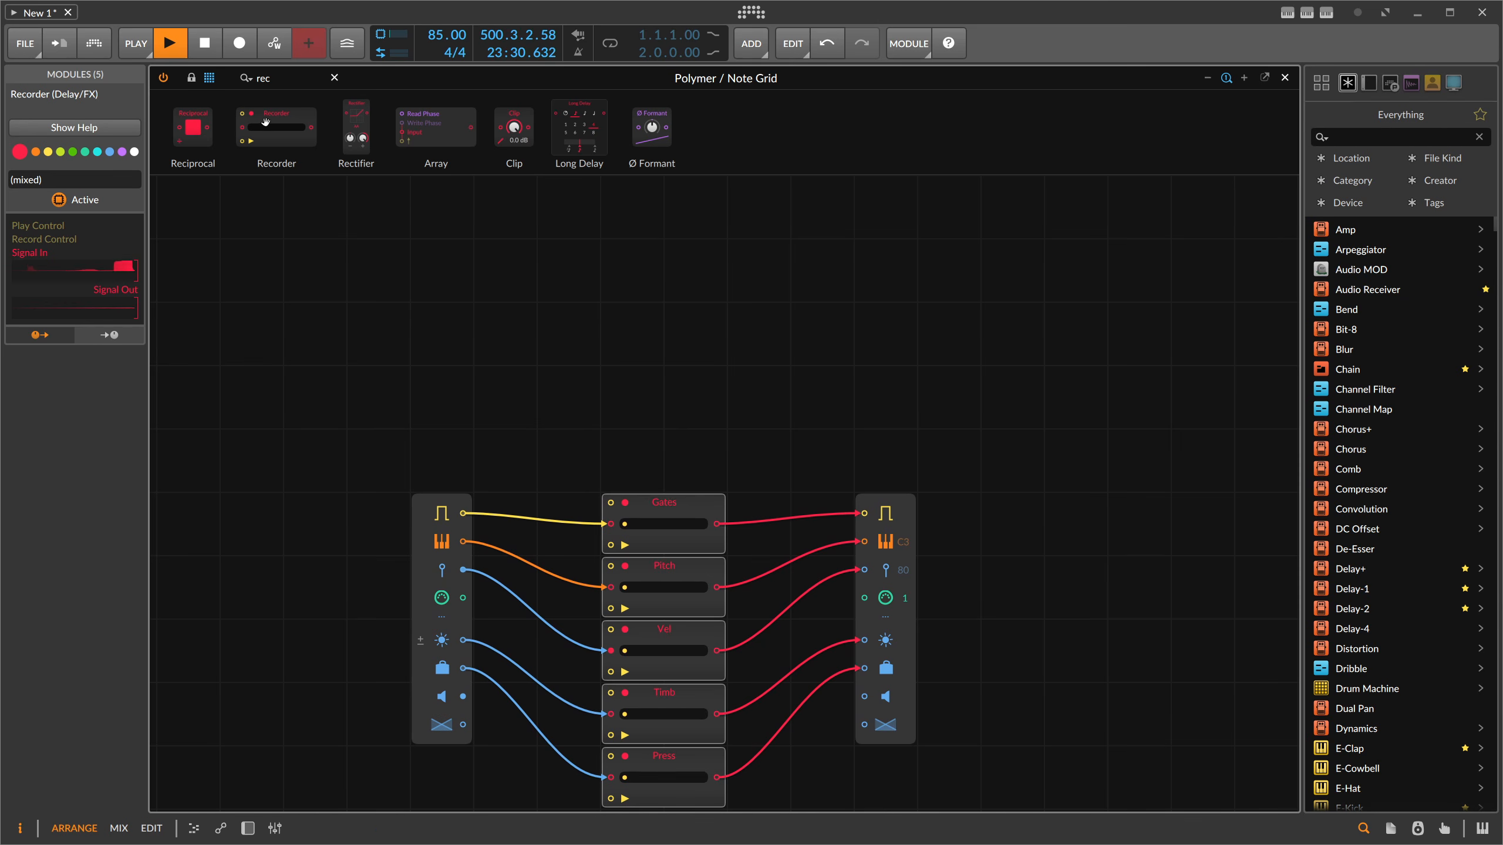
Add a Trigger module above Note In and rename it Rec.
{"action": "left_click_drag", "start_coordinate": [277, 80], "coordinate": [172, 98]}
{"action": "type", "text": "trigg"}
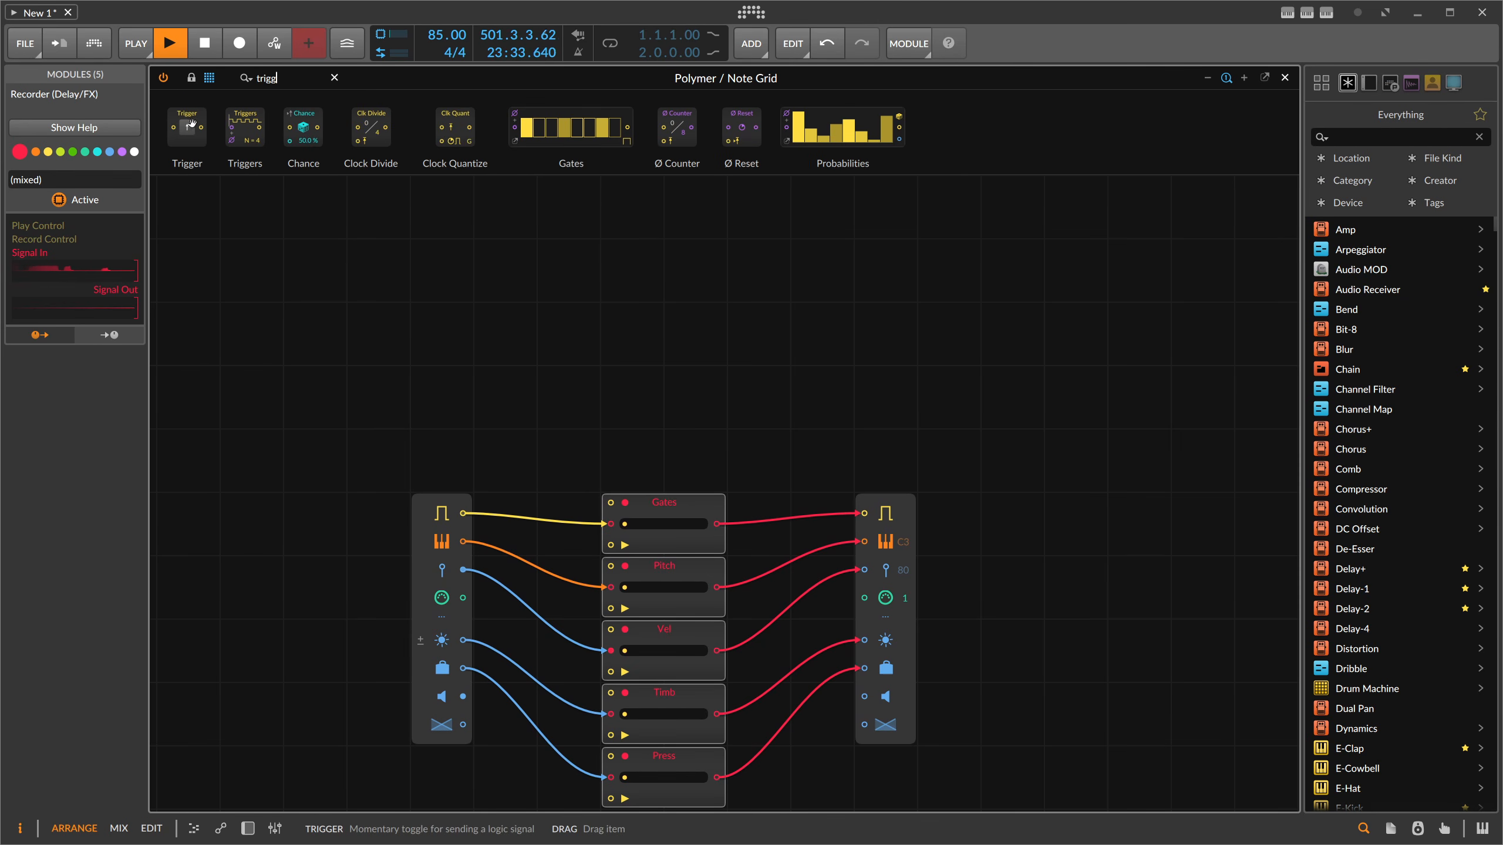
{"action": "left_click_drag", "start_coordinate": [191, 125], "coordinate": [378, 331]}
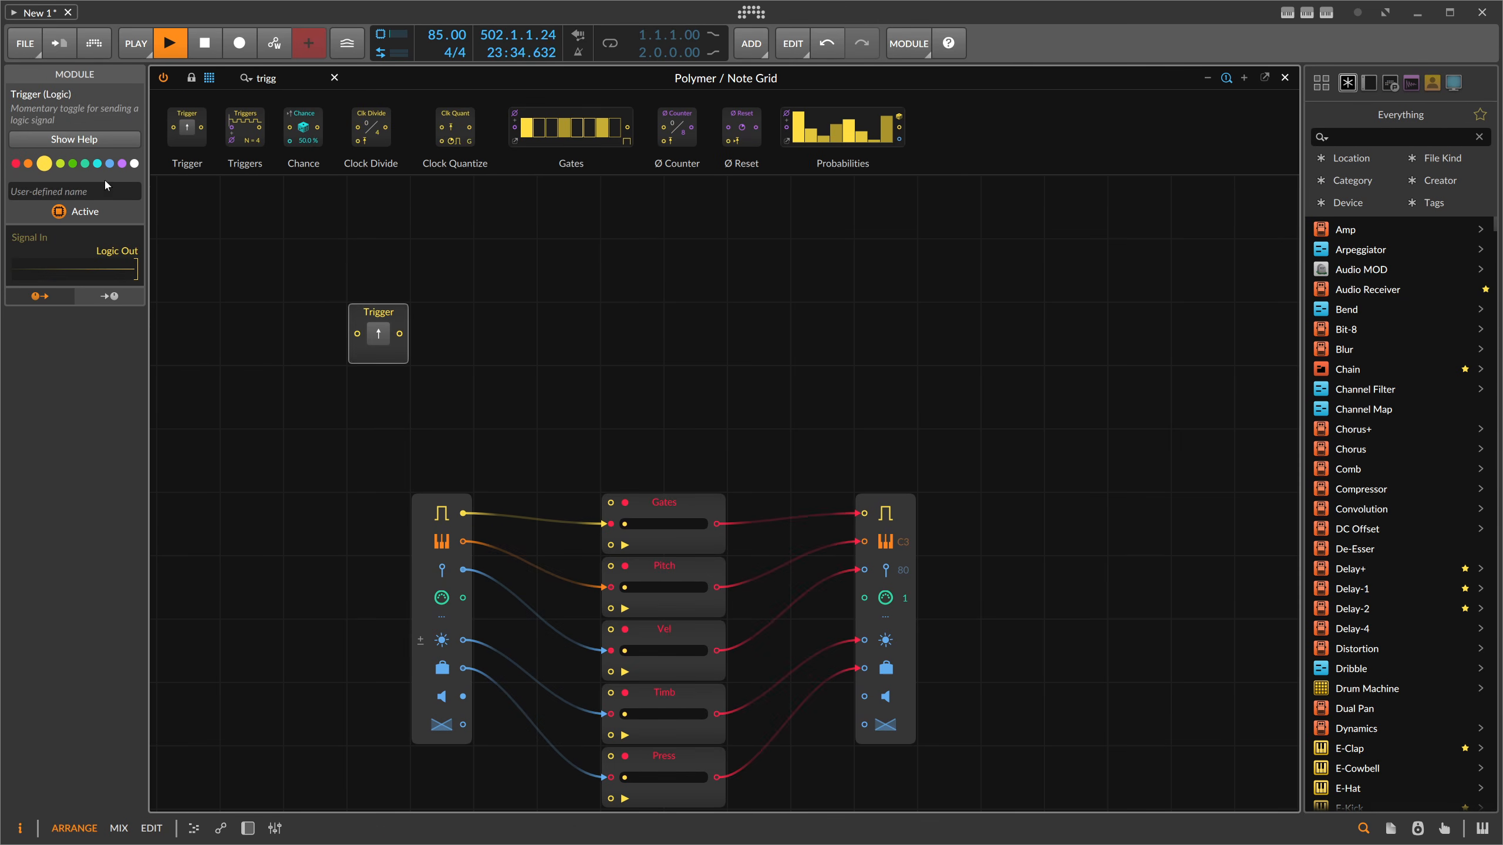
{"action": "left_click", "coordinate": [439, 279]}
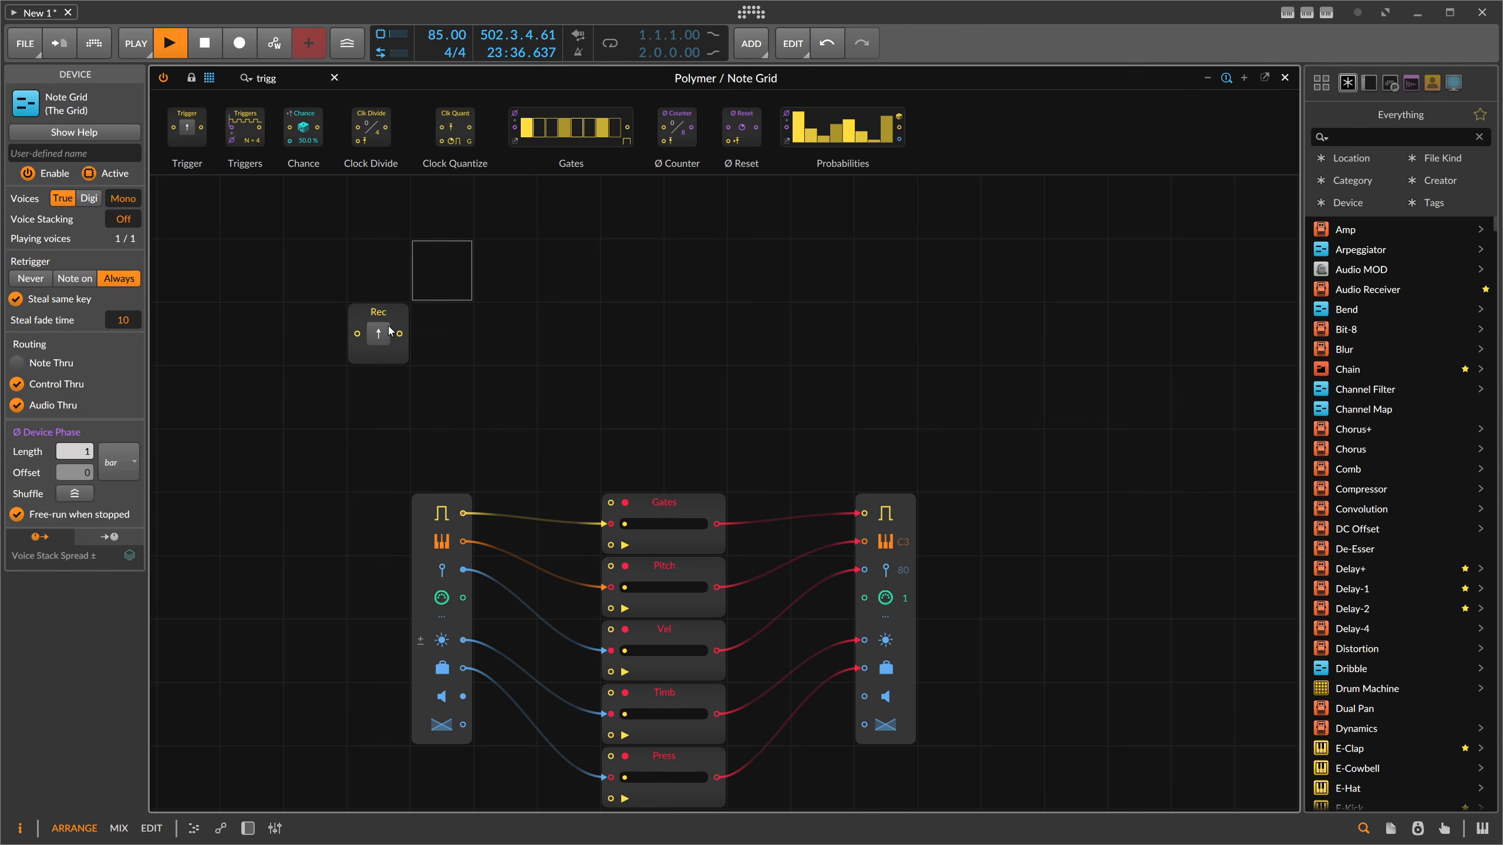
{"action": "left_click", "coordinate": [393, 341]}
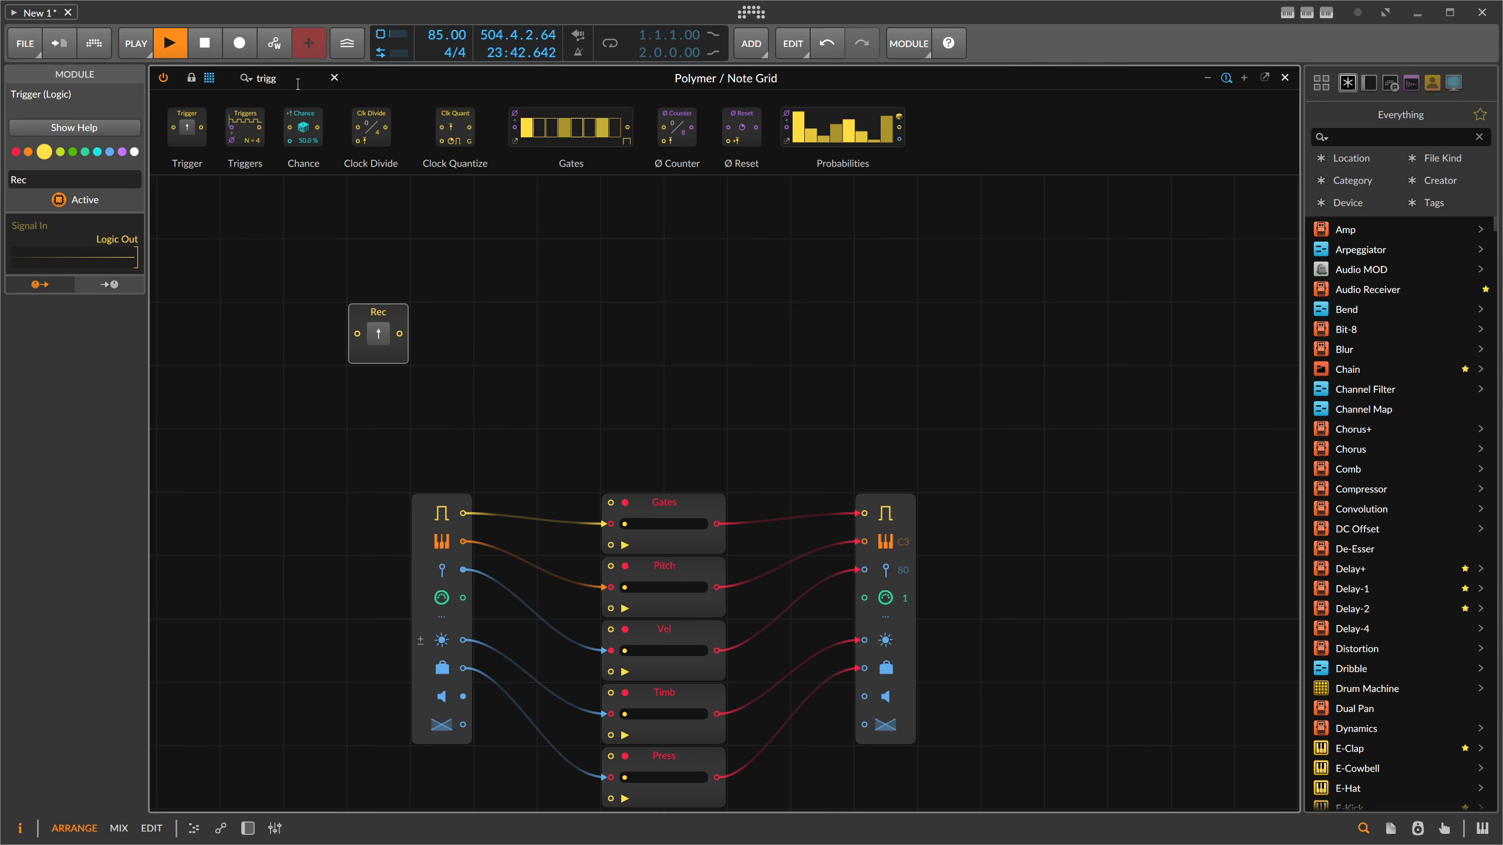
Add an Oscilloscope above the recorders, feed its first signal input from the Rec trigger, and test-fire the trigger.
{"action": "type", "text": "osc"}
{"action": "key", "text": "Return"}
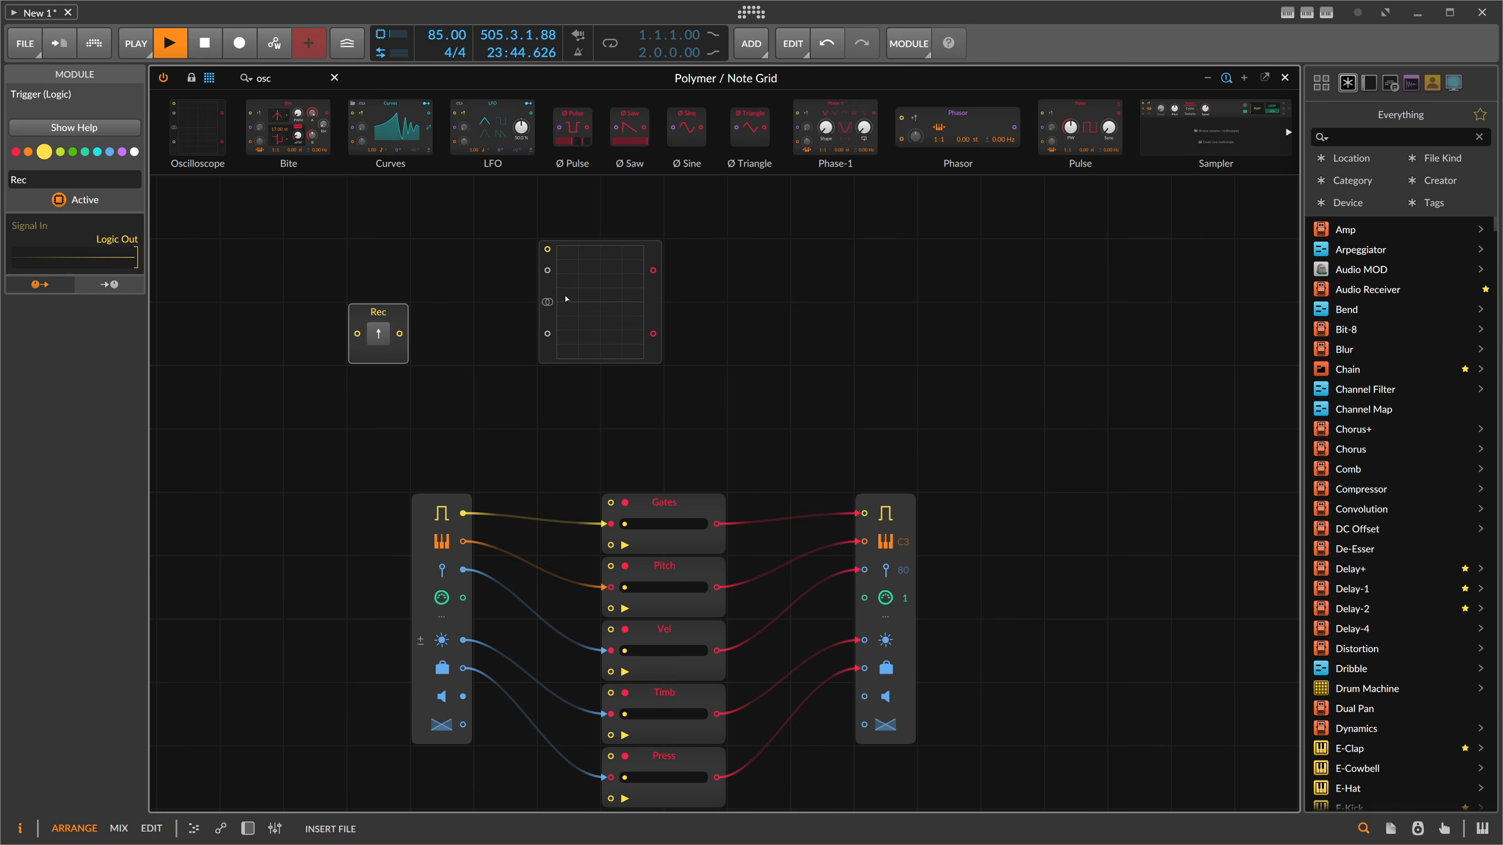
{"action": "left_click", "coordinate": [613, 352]}
{"action": "left_click_drag", "start_coordinate": [399, 333], "coordinate": [611, 333]}
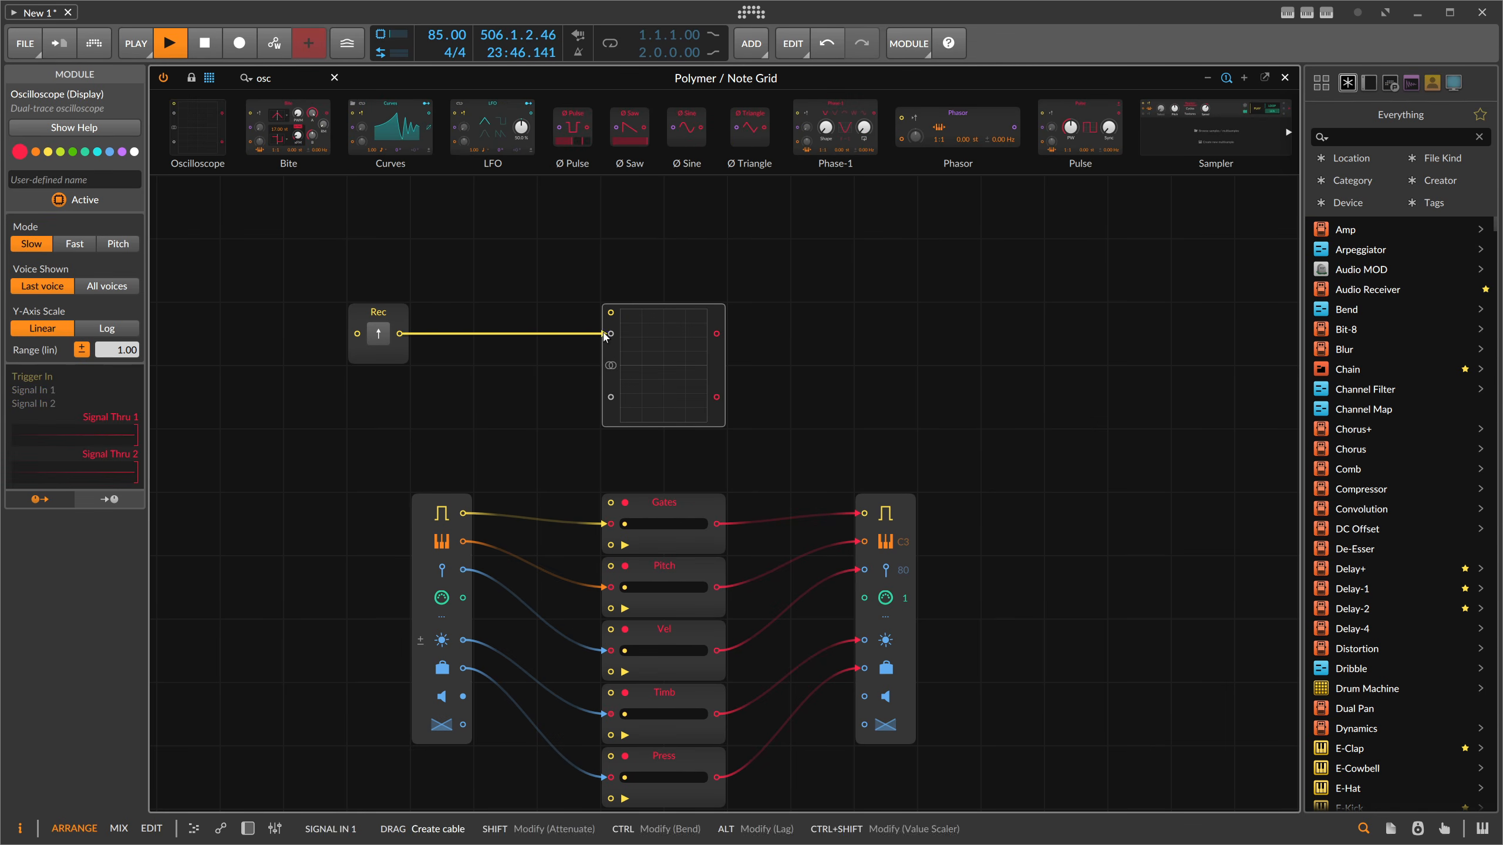
{"action": "left_click", "coordinate": [377, 333]}
{"action": "left_click", "coordinate": [377, 334]}
{"action": "left_click", "coordinate": [376, 335]}
Insert a Clock Quantize set to T on the Rec trigger's output, and clock it from a Triggers module placed below Rec.
{"action": "left_click_drag", "start_coordinate": [377, 333], "coordinate": [313, 333]}
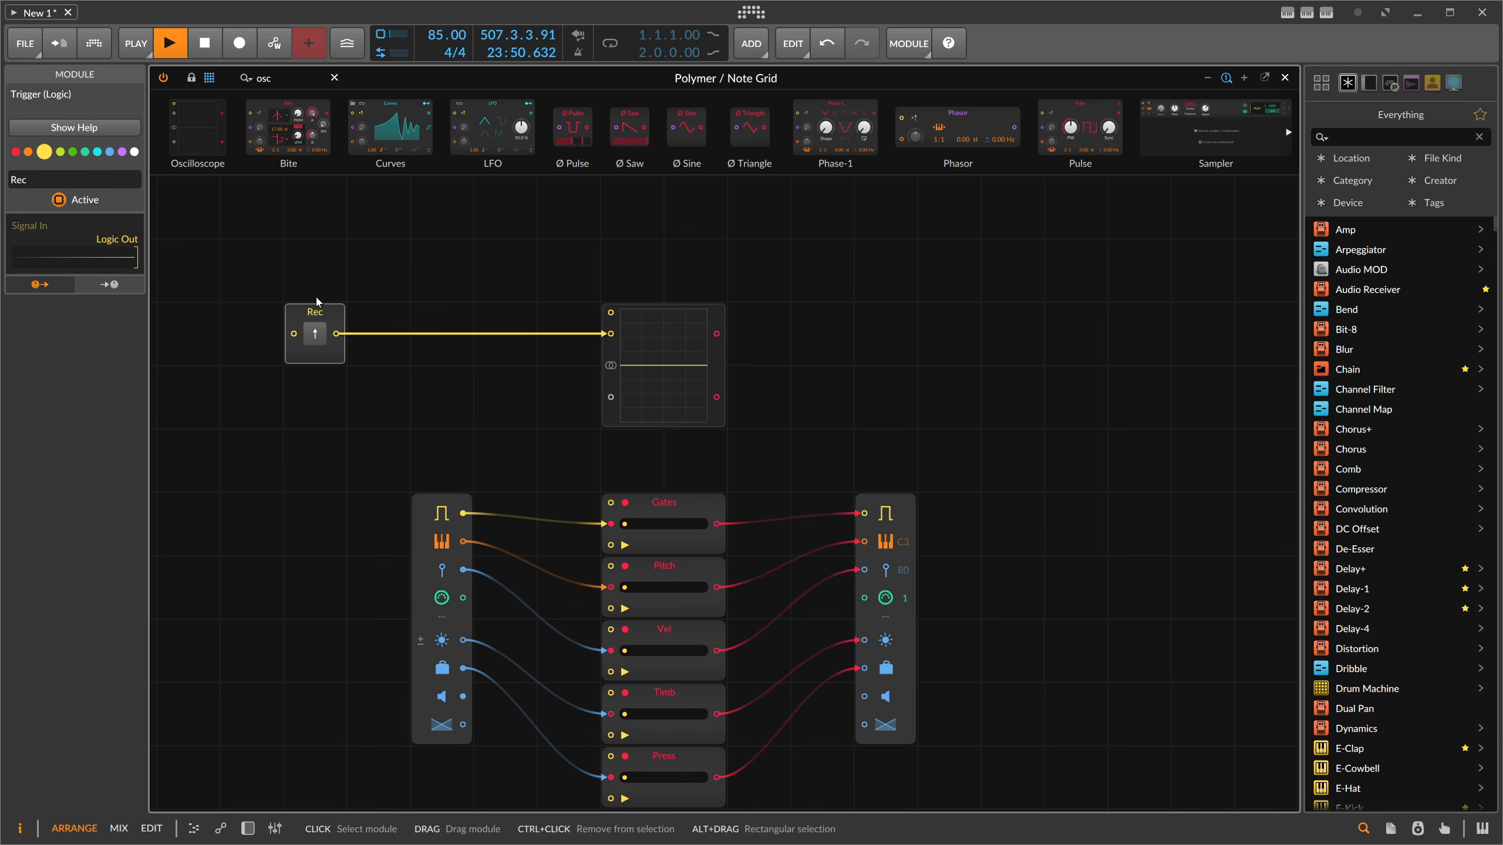
{"action": "type", "text": "clock"}
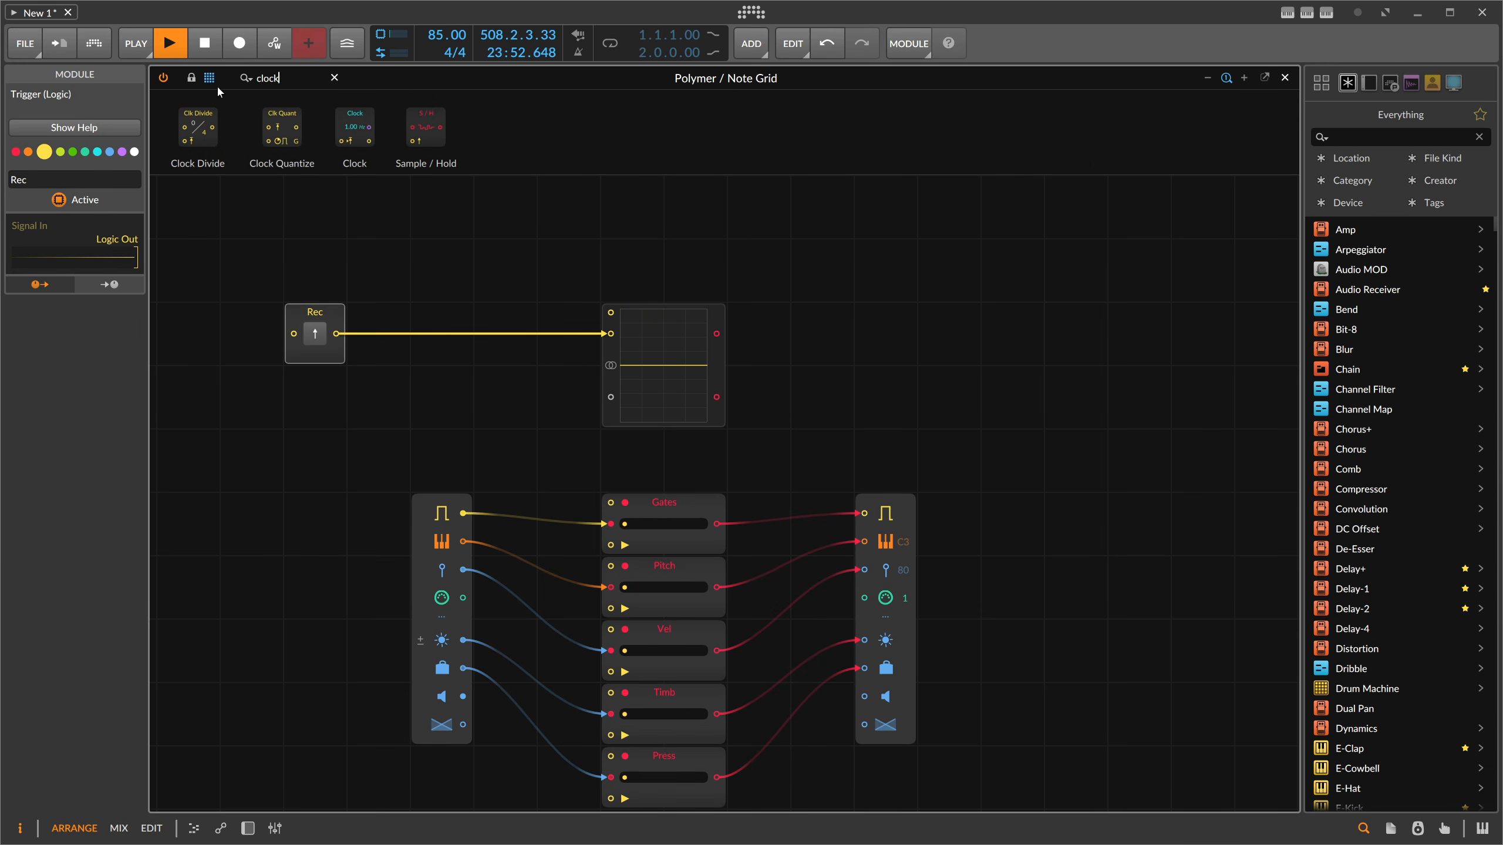
{"action": "left_click_drag", "start_coordinate": [337, 333], "coordinate": [337, 333]}
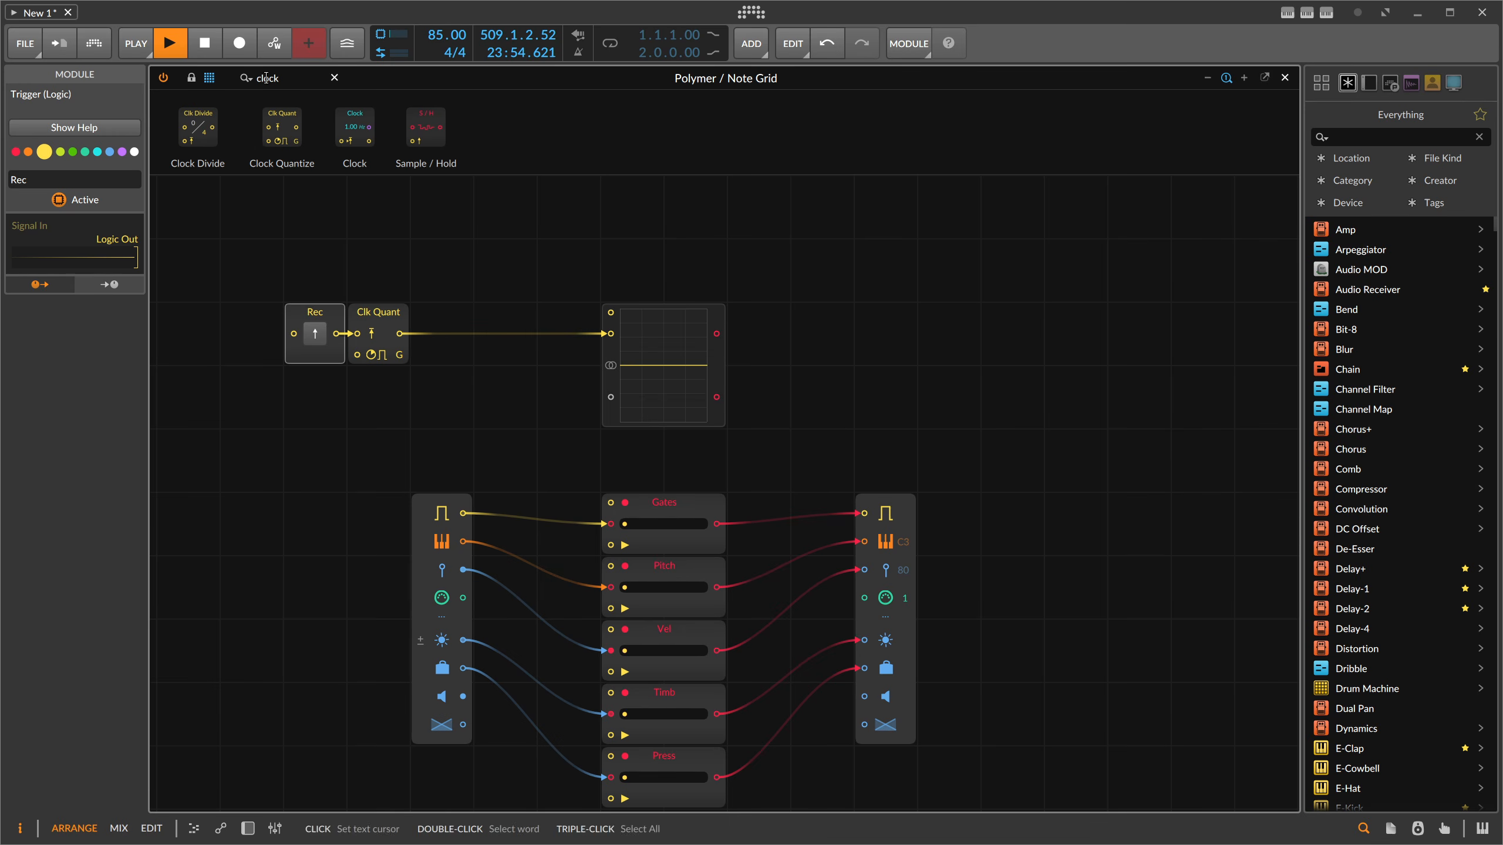
{"action": "type", "text": "tri"}
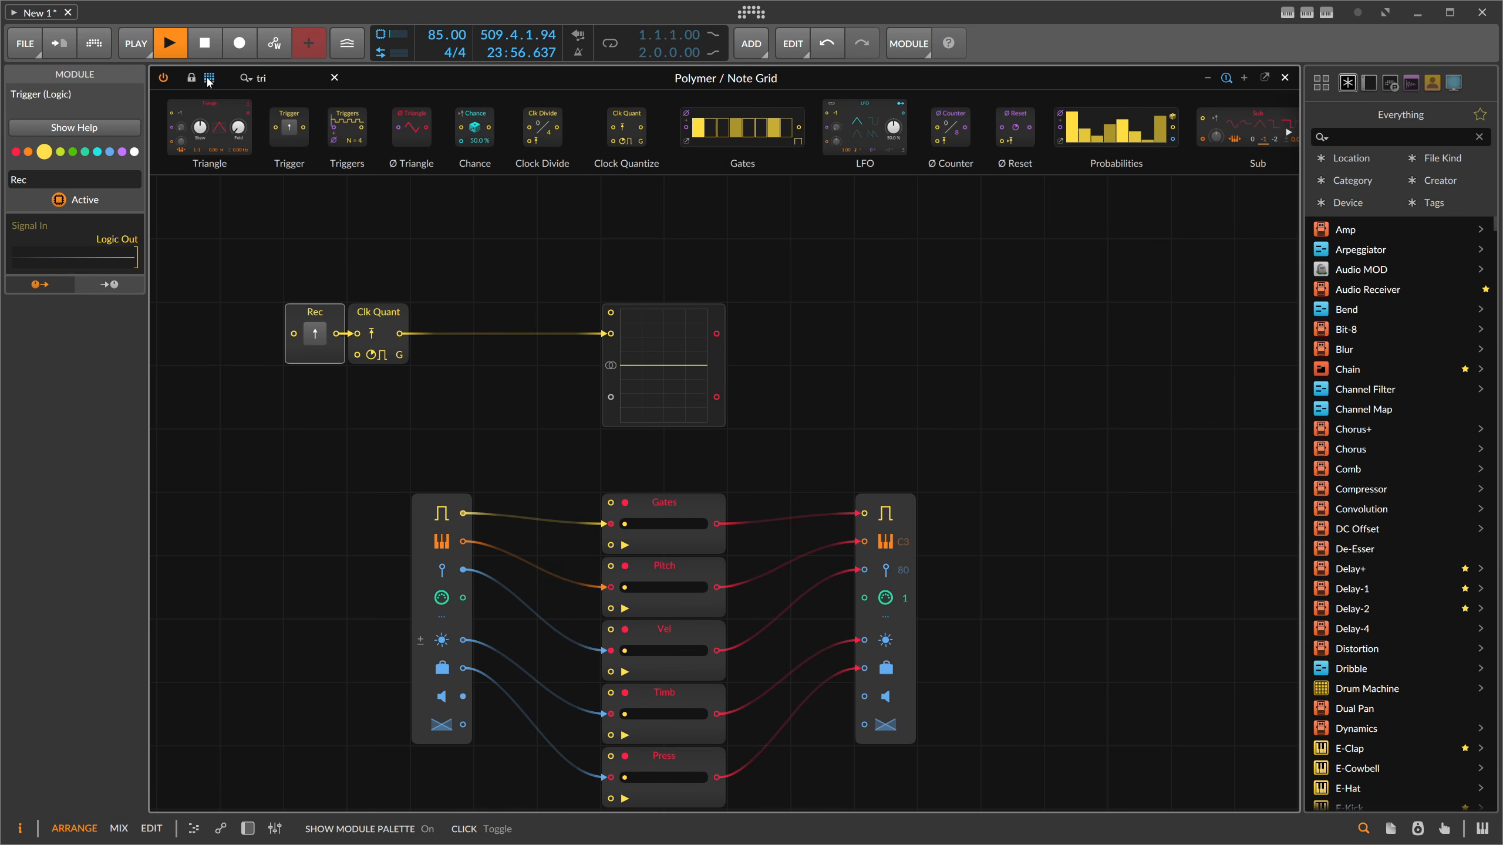
{"action": "left_click_drag", "start_coordinate": [348, 206], "coordinate": [362, 353]}
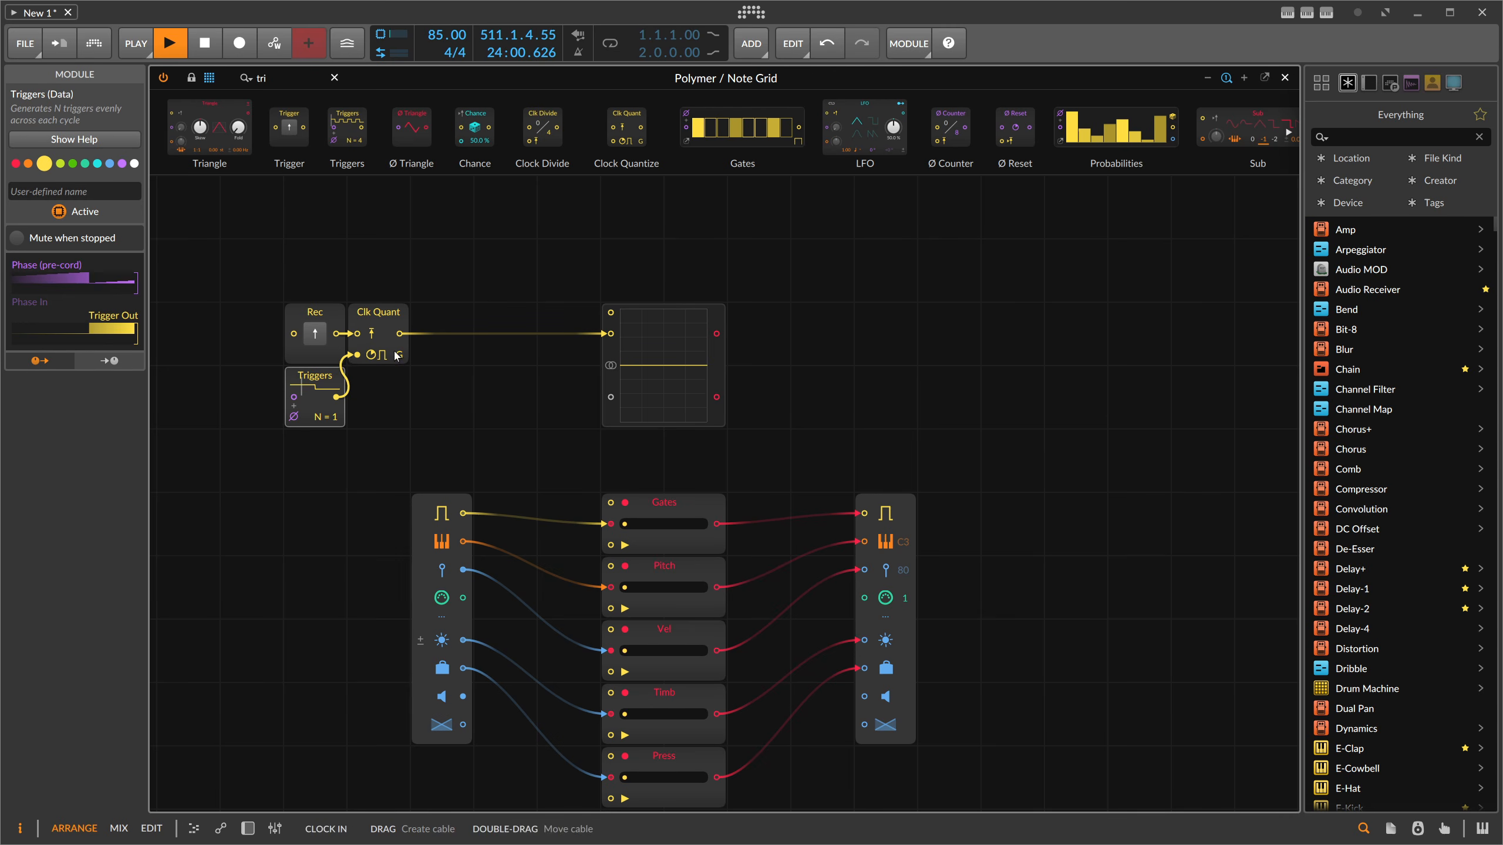
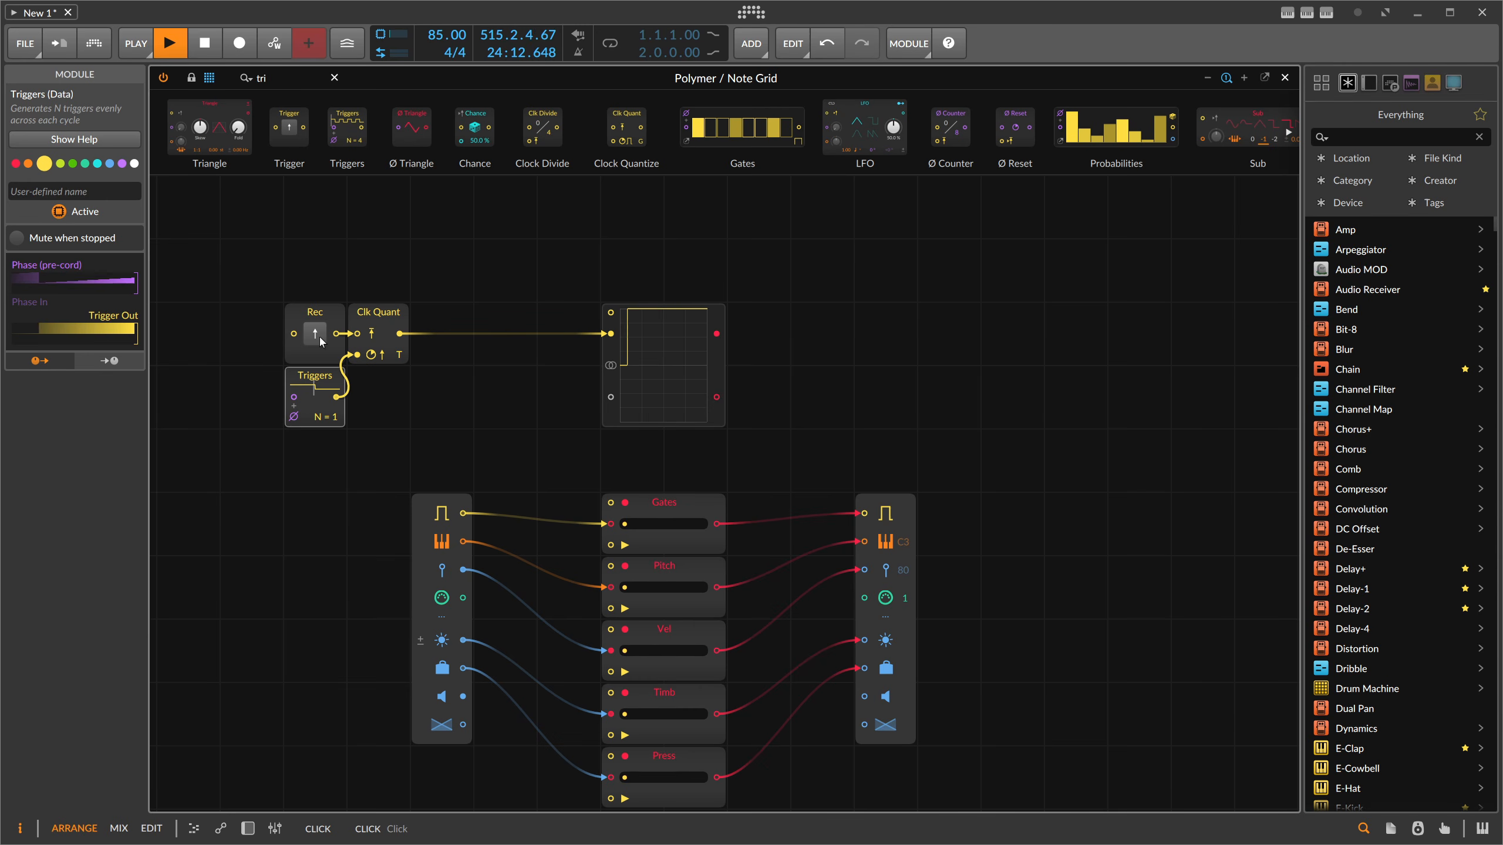
Disconnect the quantized trigger from the oscilloscope, and feed its first signal input from a new Phase In module.
{"action": "double_click", "coordinate": [610, 334]}
{"action": "left_click", "coordinate": [262, 78]}
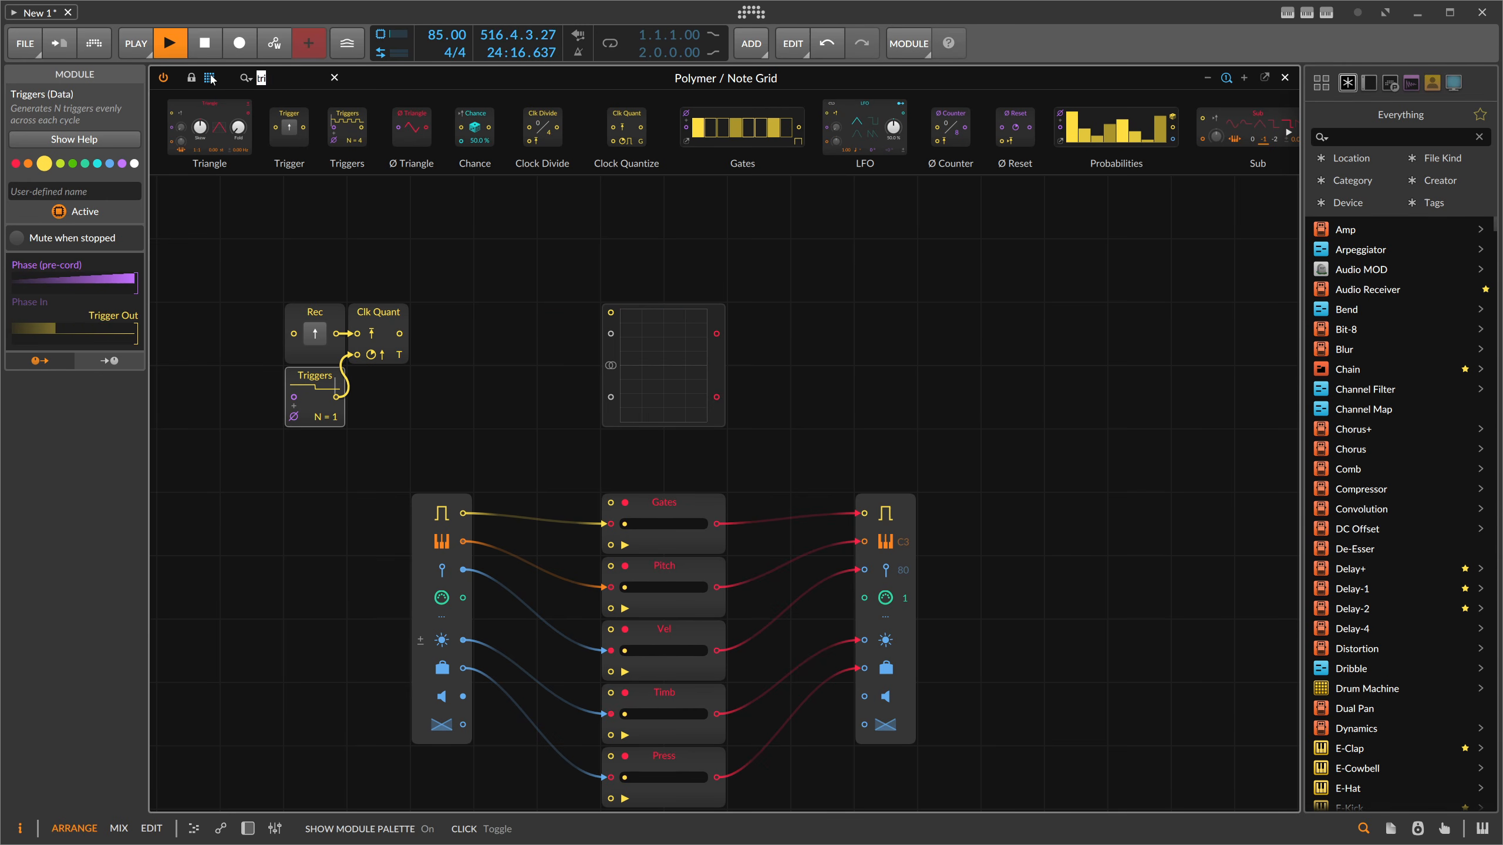
{"action": "type", "text": "phase"}
{"action": "mouse_move", "coordinate": [384, 131]}
{"action": "left_mouse_down"}
{"action": "mouse_move", "coordinate": [315, 207]}
{"action": "mouse_move", "coordinate": [610, 333]}
{"action": "left_mouse_up"}
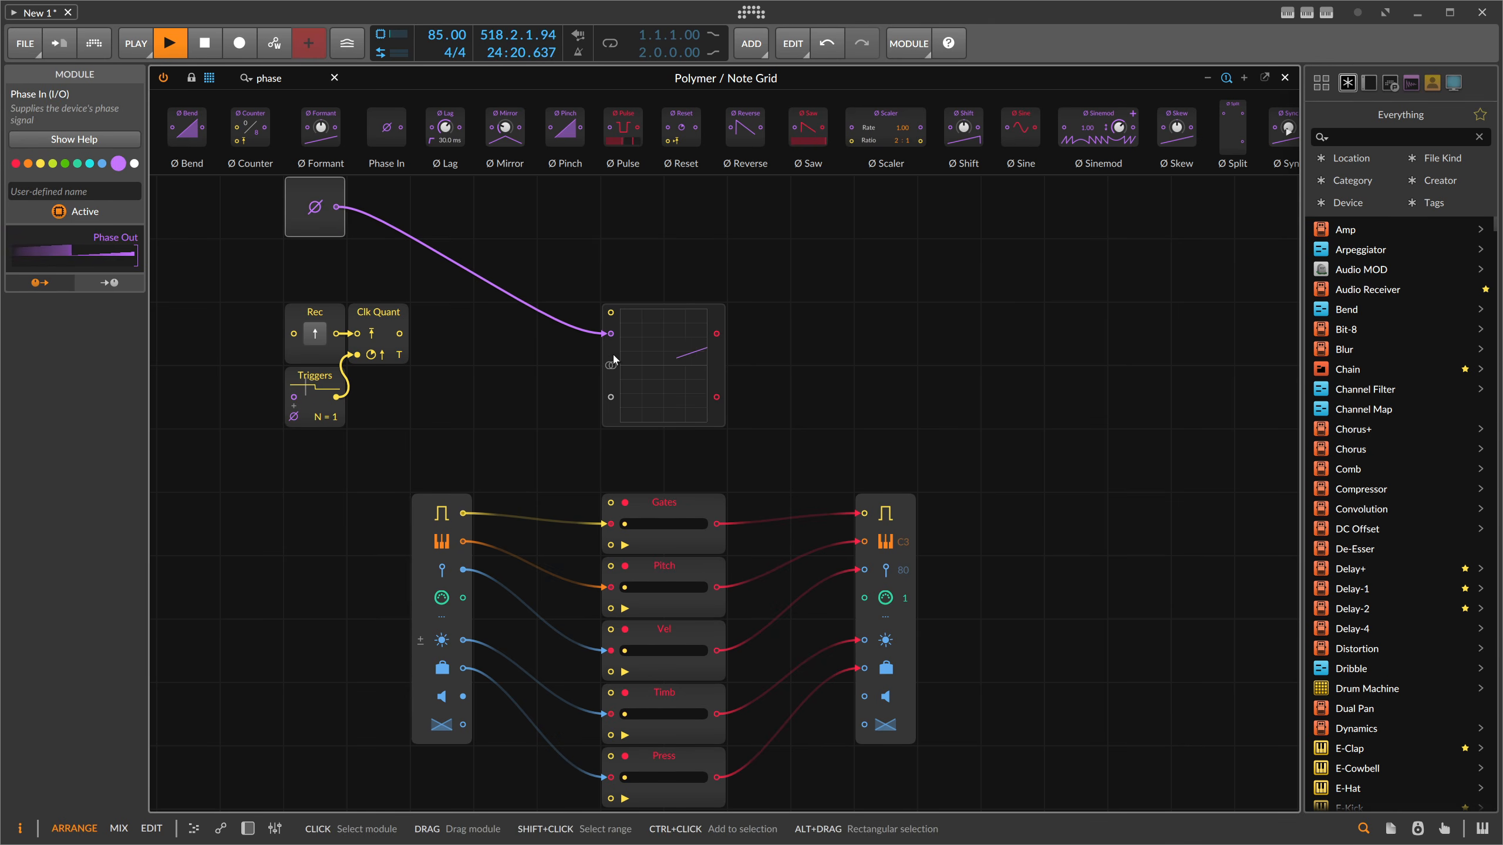
Widen the oscilloscope to about double its width and shift it farther away from the trigger modules.
{"action": "left_click", "coordinate": [677, 359]}
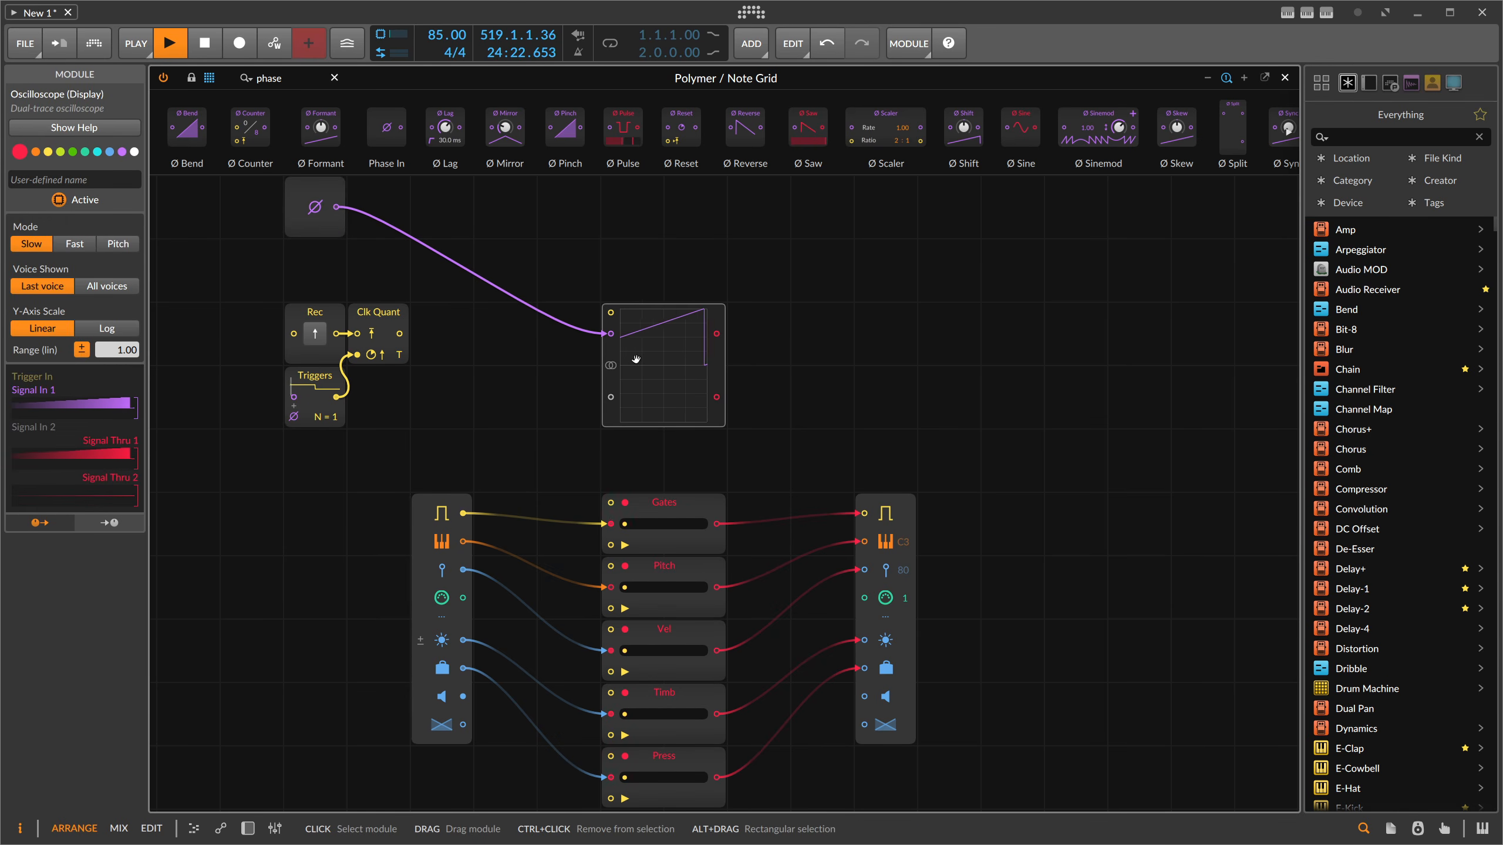
{"action": "left_click", "coordinate": [526, 364]}
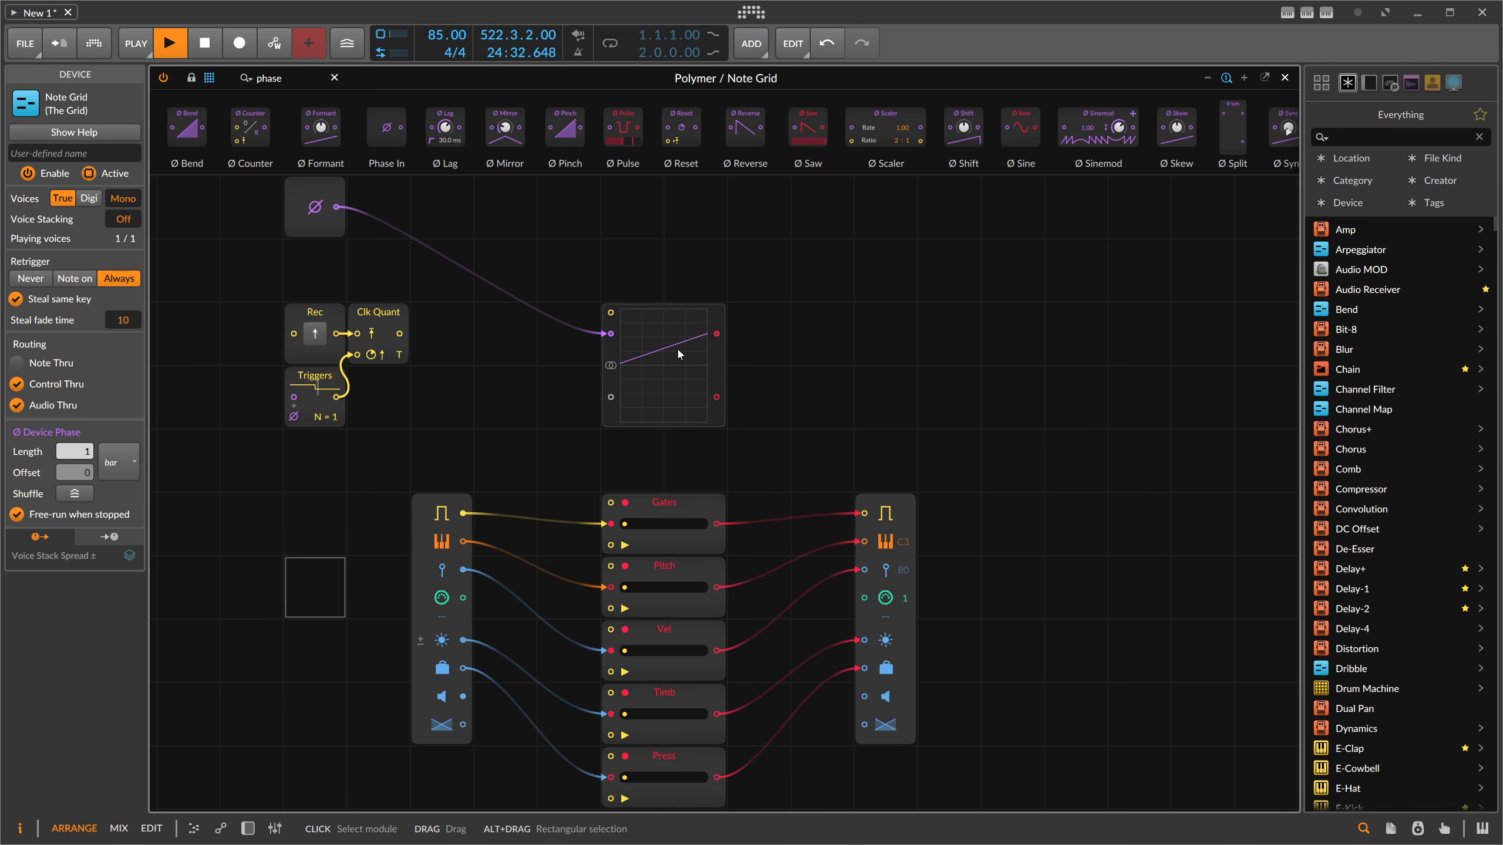
{"action": "left_click", "coordinate": [709, 352]}
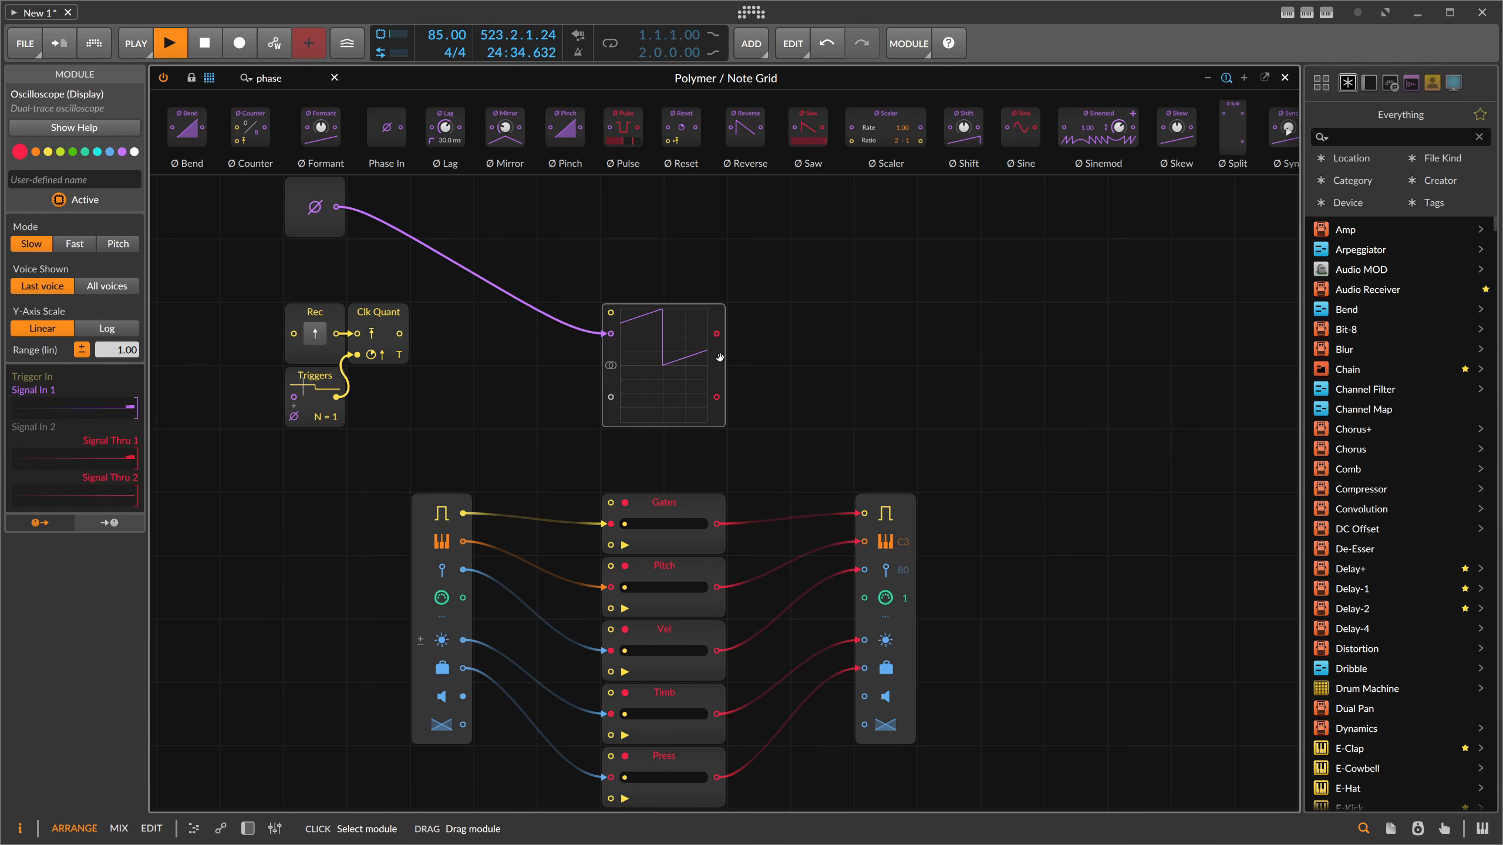
{"action": "left_click_drag", "start_coordinate": [724, 355], "coordinate": [852, 355]}
{"action": "left_click_drag", "start_coordinate": [599, 349], "coordinate": [726, 349]}
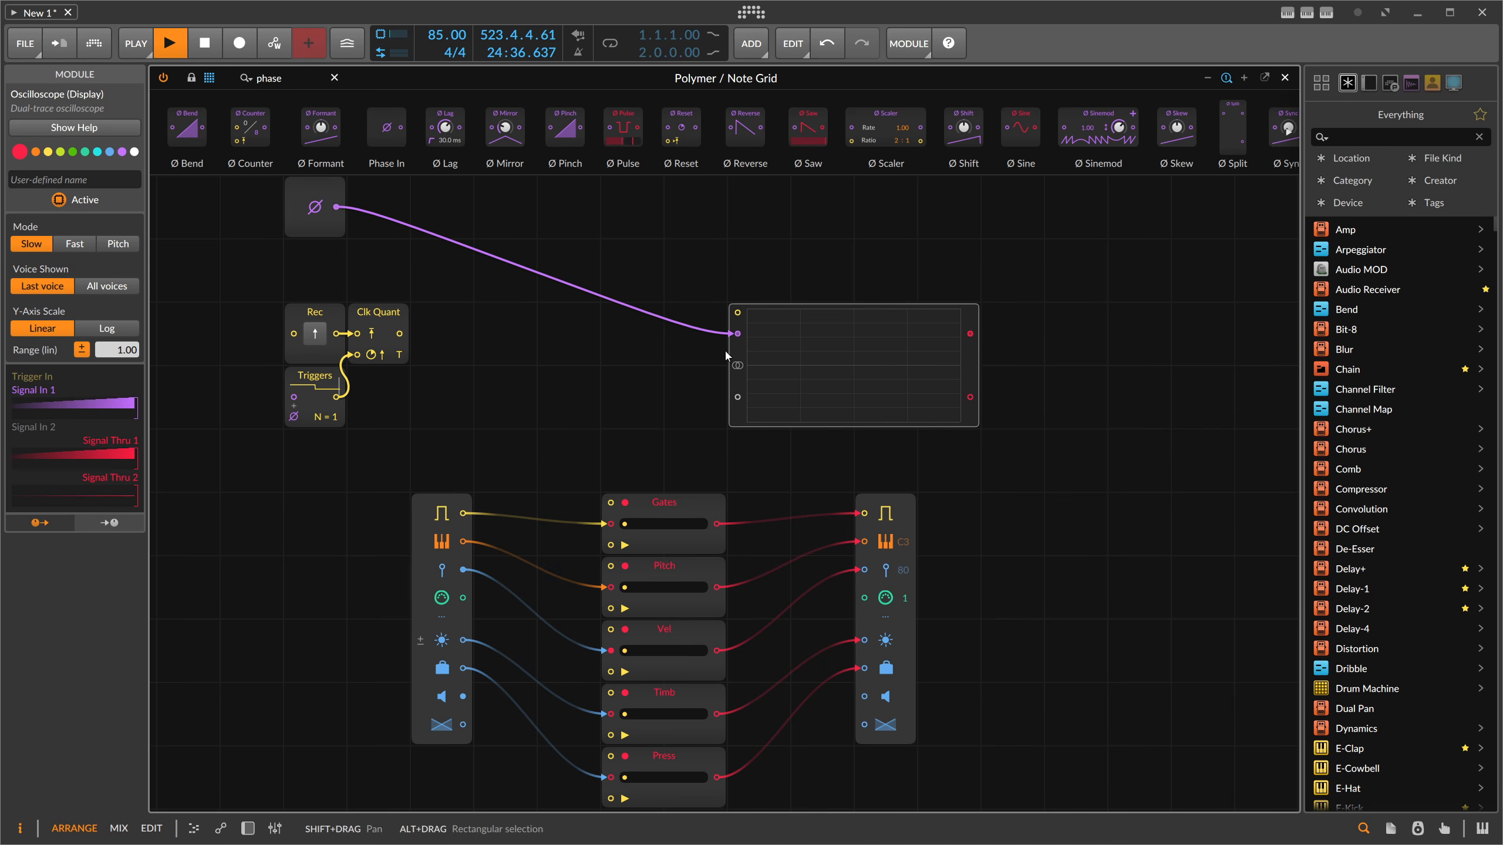
Add a ≠ comparator with Phase In on input A, and check its output on the oscilloscope's second signal input before disconnecting that cable.
{"action": "left_click_drag", "start_coordinate": [288, 81], "coordinate": [209, 88]}
{"action": "key", "text": "BackSpace"}
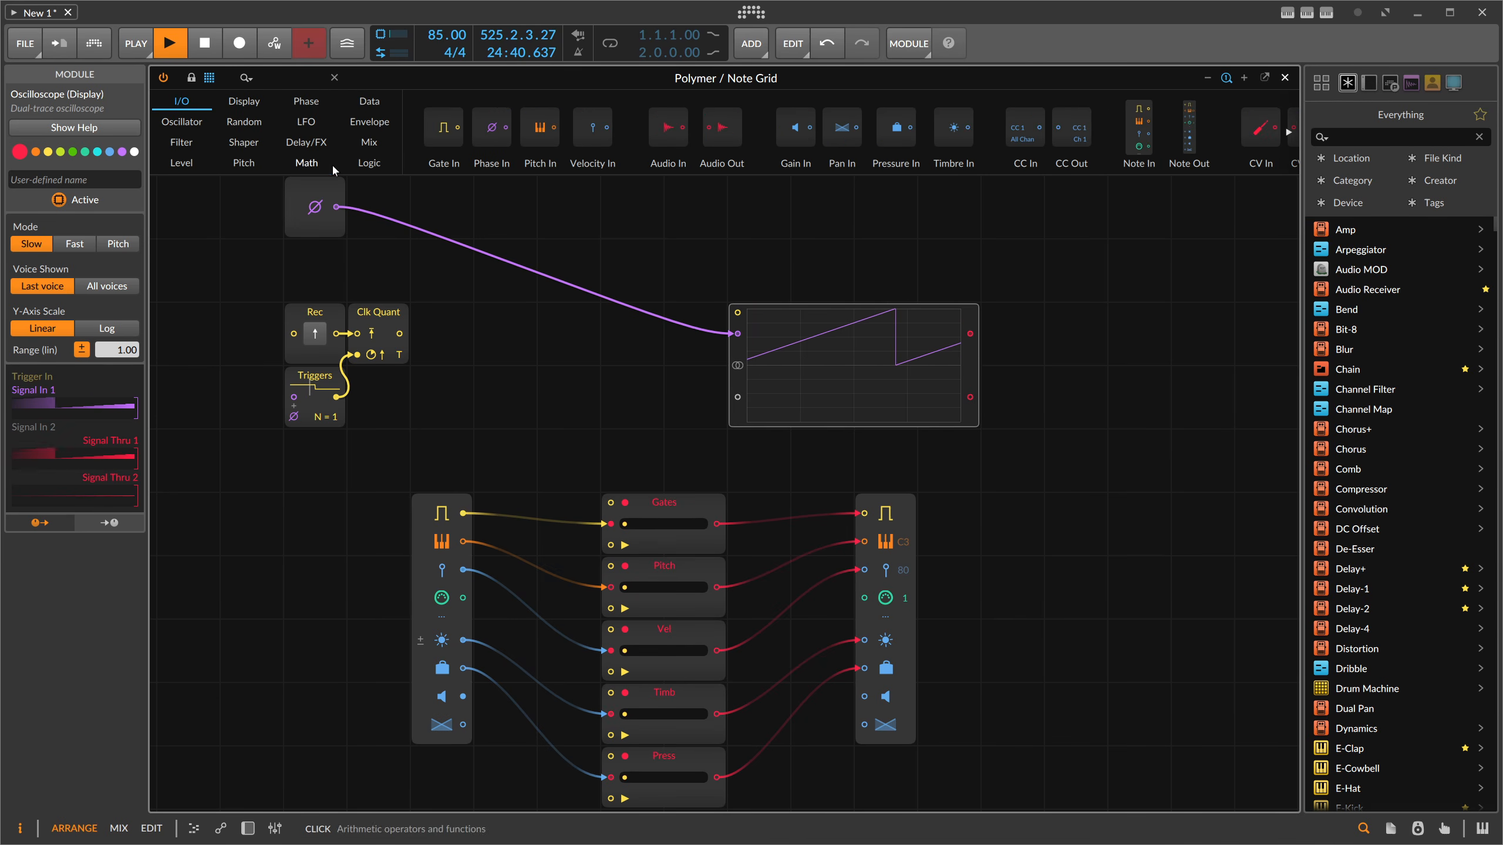
{"action": "left_click", "coordinate": [369, 163]}
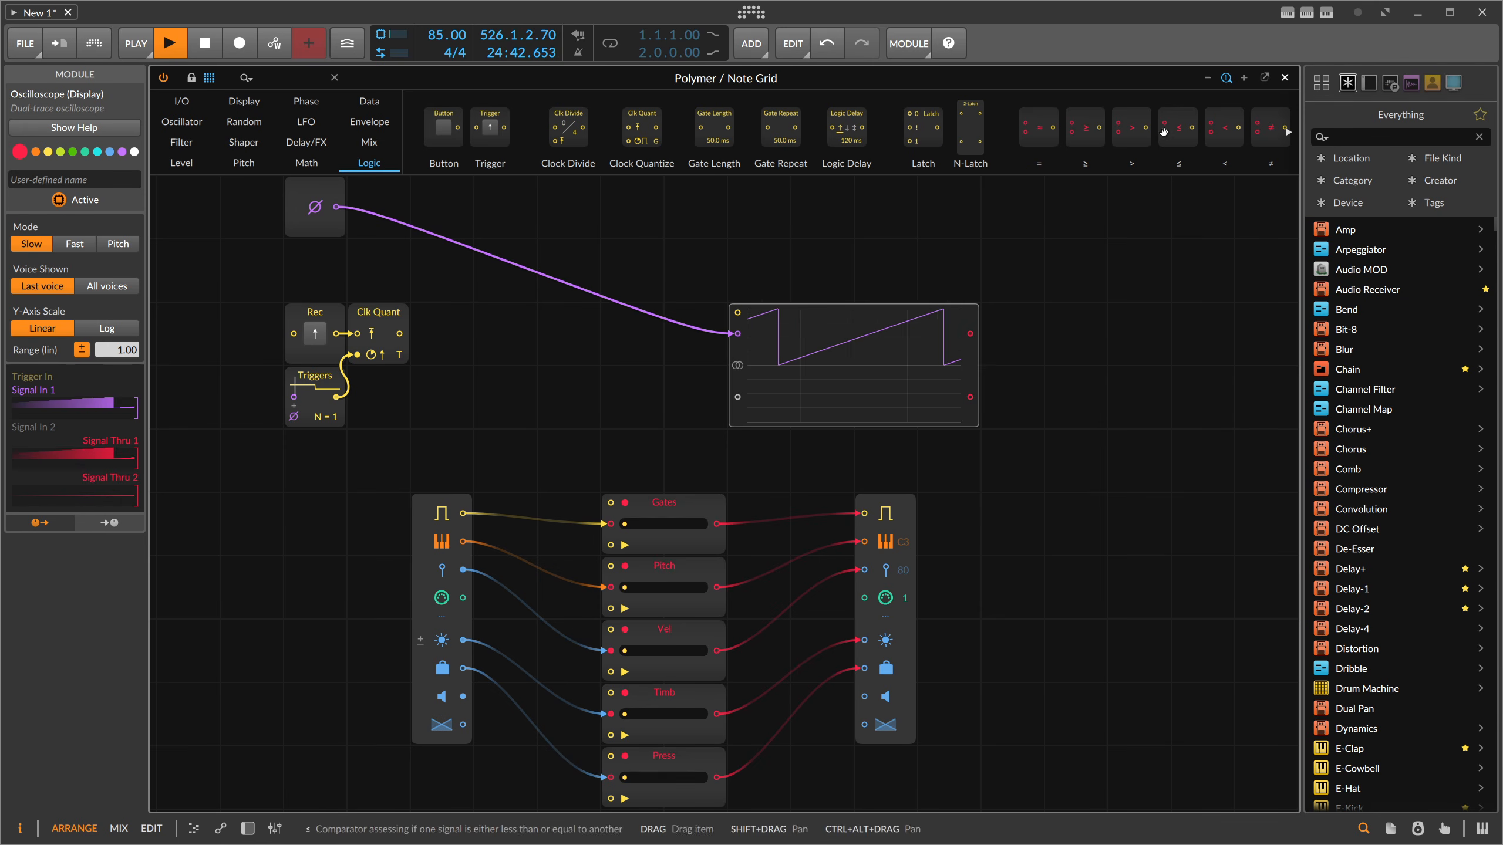
{"action": "scroll", "coordinate": [1139, 133], "scroll_direction": "down", "scroll_amount": 2}
{"action": "left_click_drag", "start_coordinate": [1141, 129], "coordinate": [492, 270]}
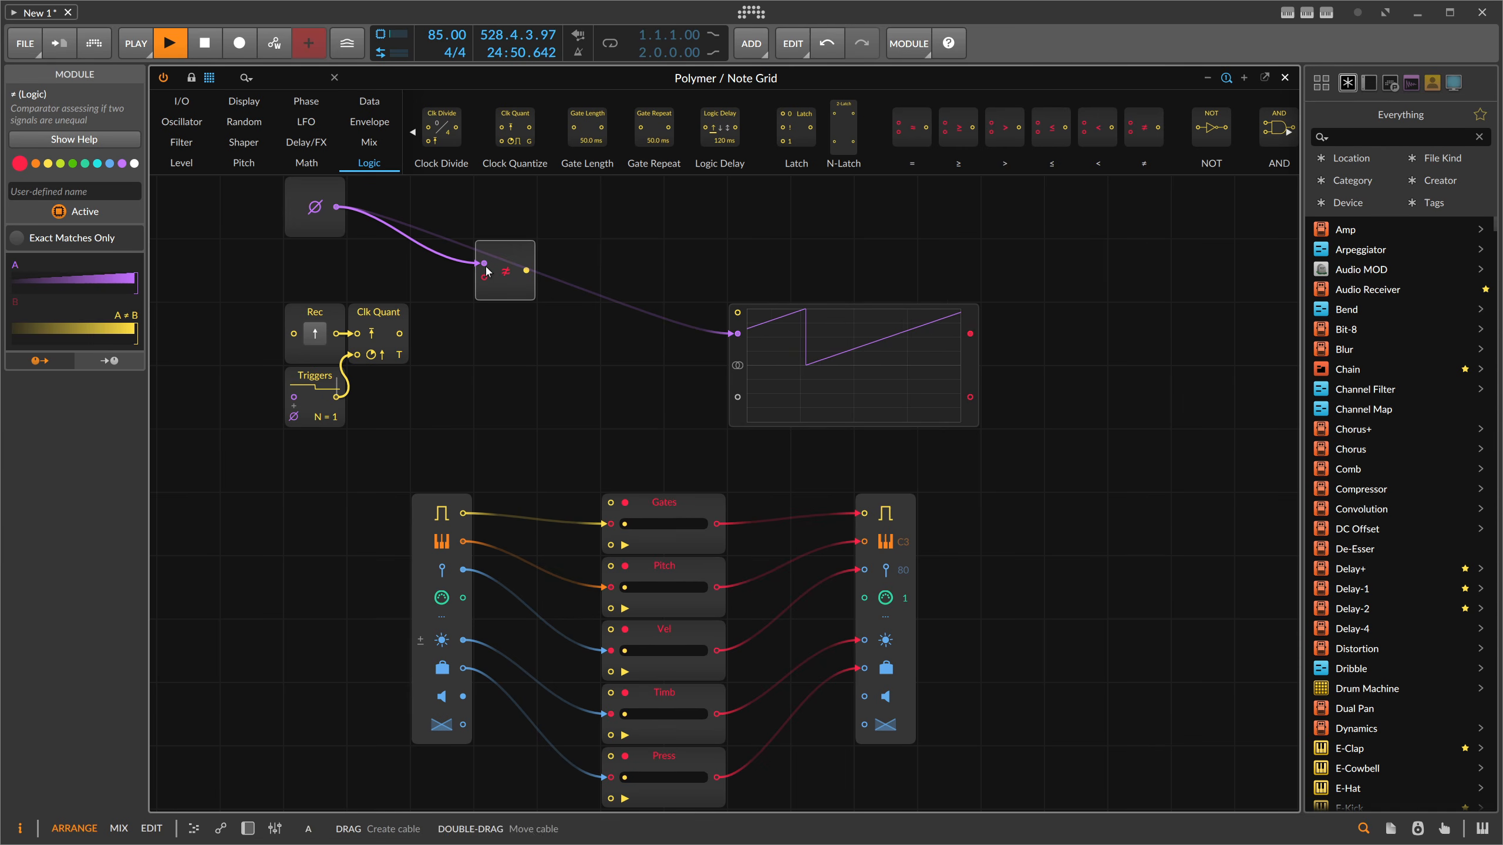
{"action": "left_click_drag", "start_coordinate": [526, 270], "coordinate": [737, 396]}
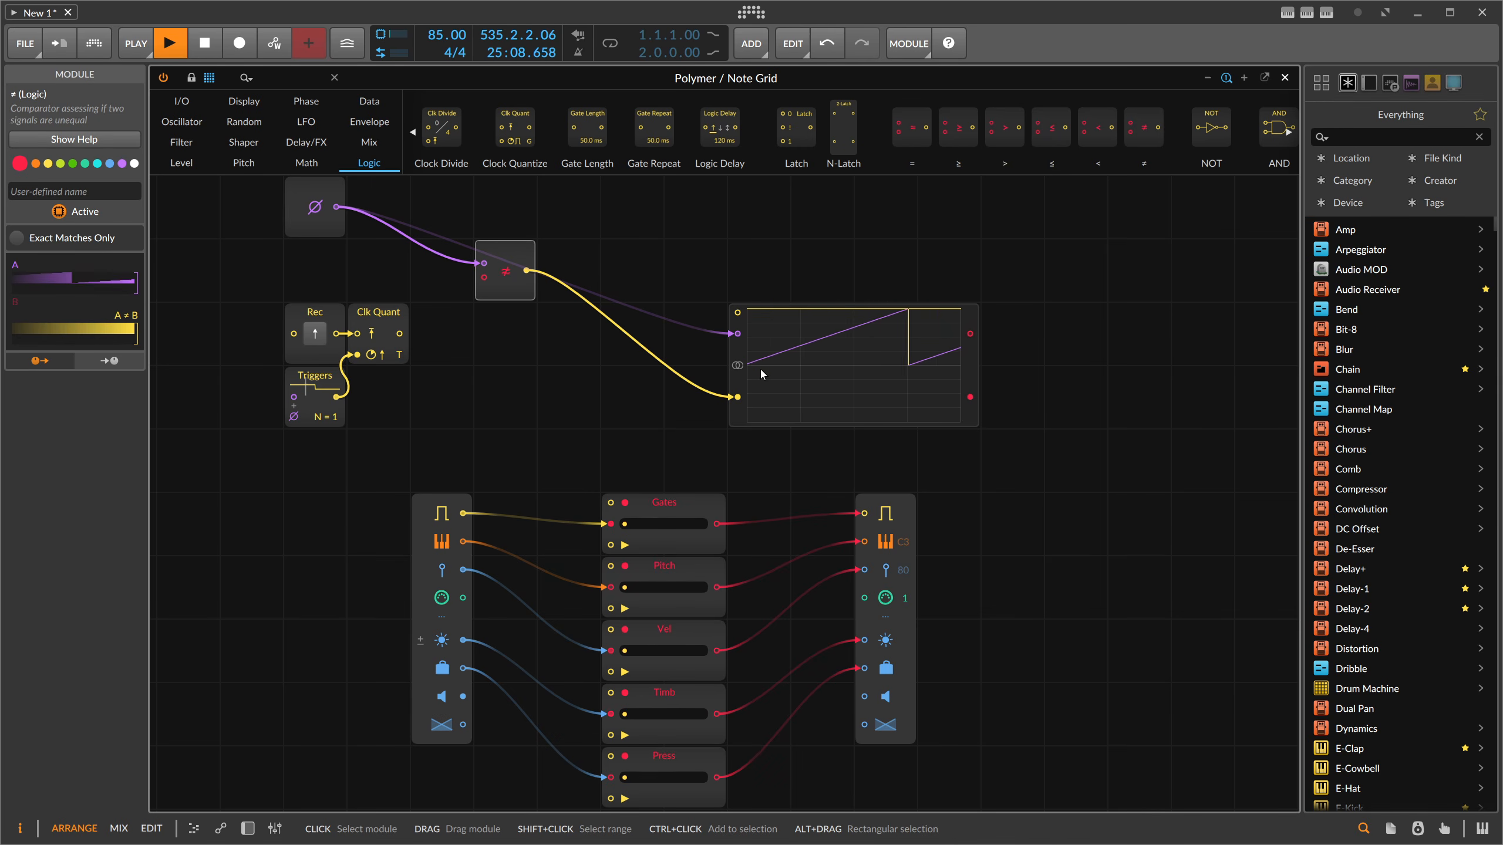
{"action": "left_click_drag", "start_coordinate": [738, 396], "coordinate": [718, 364]}
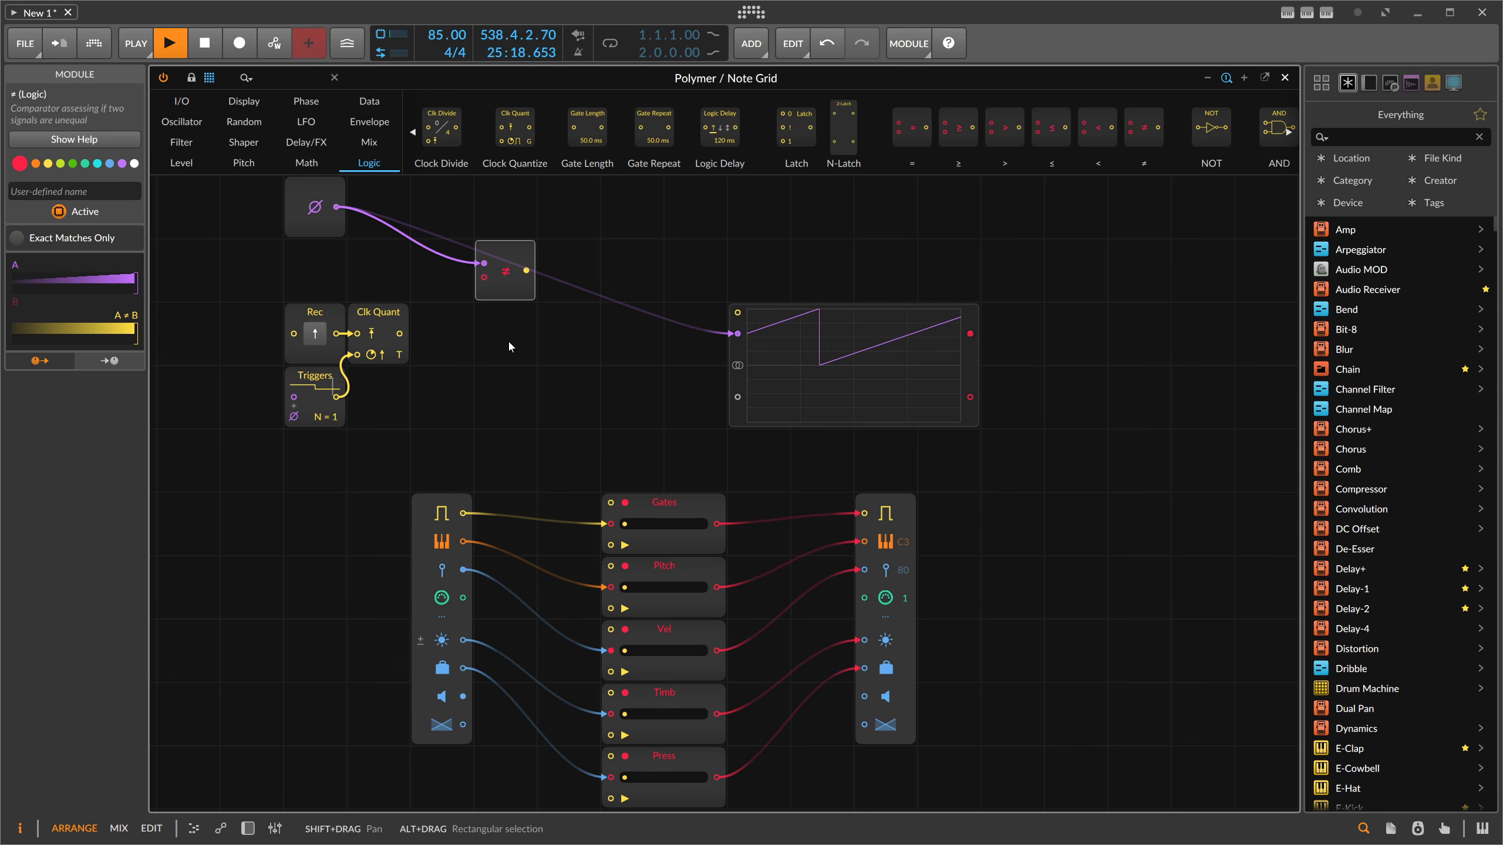
Add a Latch module below the comparator and connect the Clock Quantize output to its set input.
{"action": "left_click", "coordinate": [294, 76]}
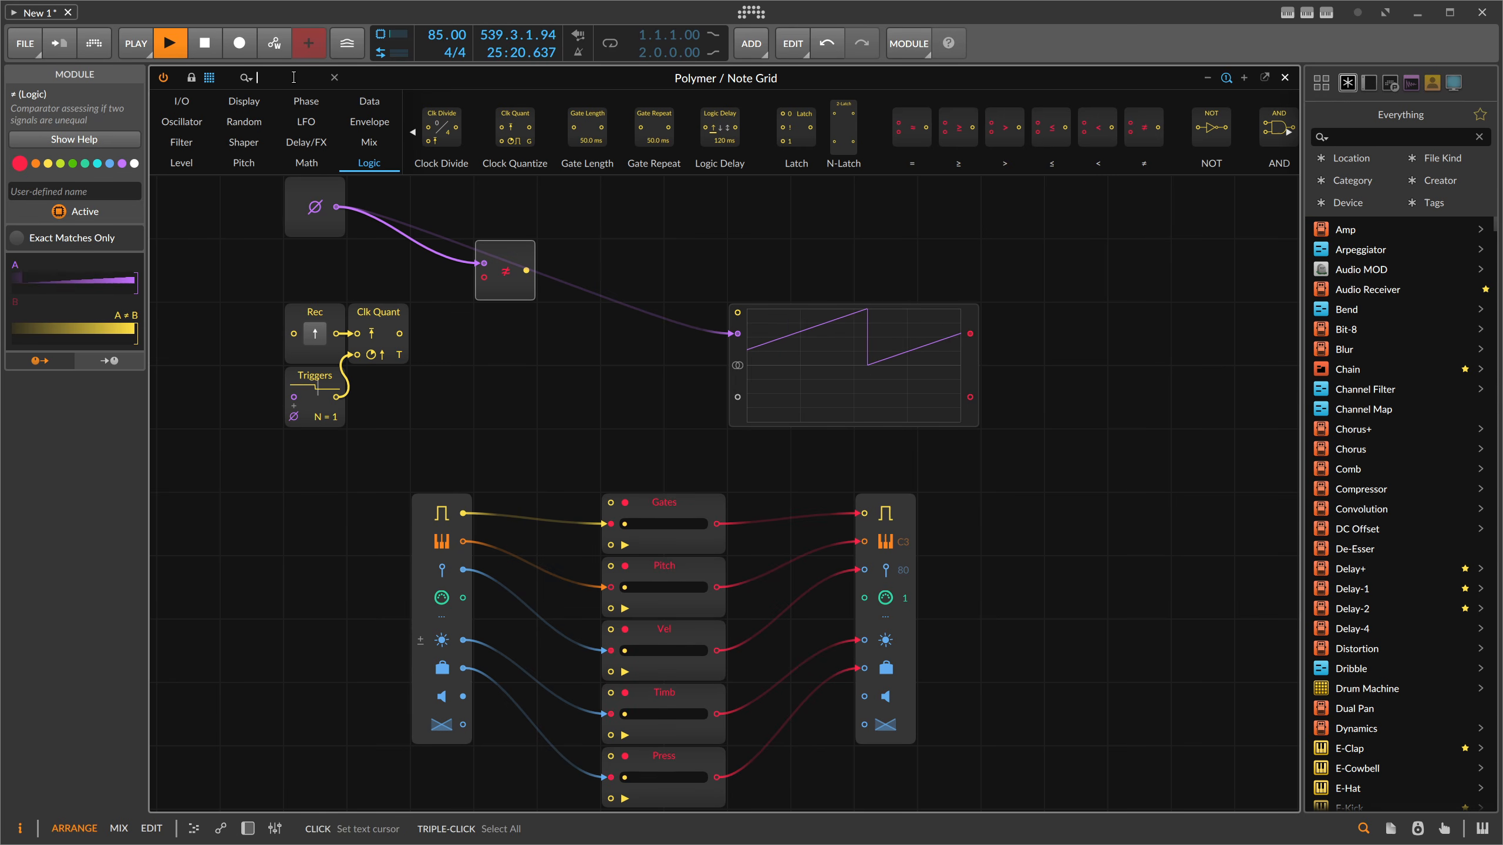
{"action": "type", "text": "lat"}
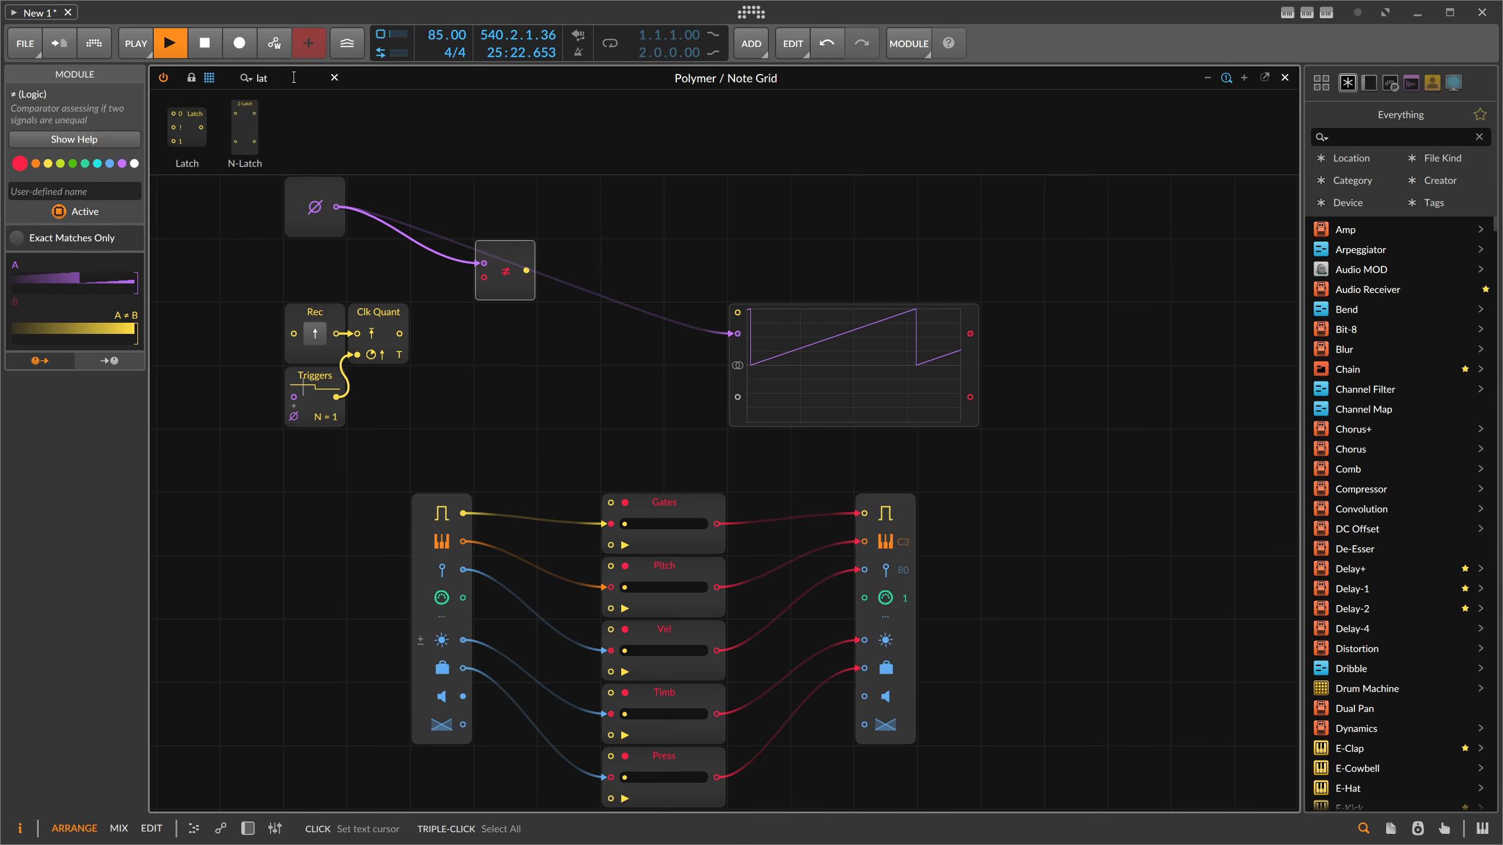
{"action": "left_click_drag", "start_coordinate": [187, 127], "coordinate": [509, 404]}
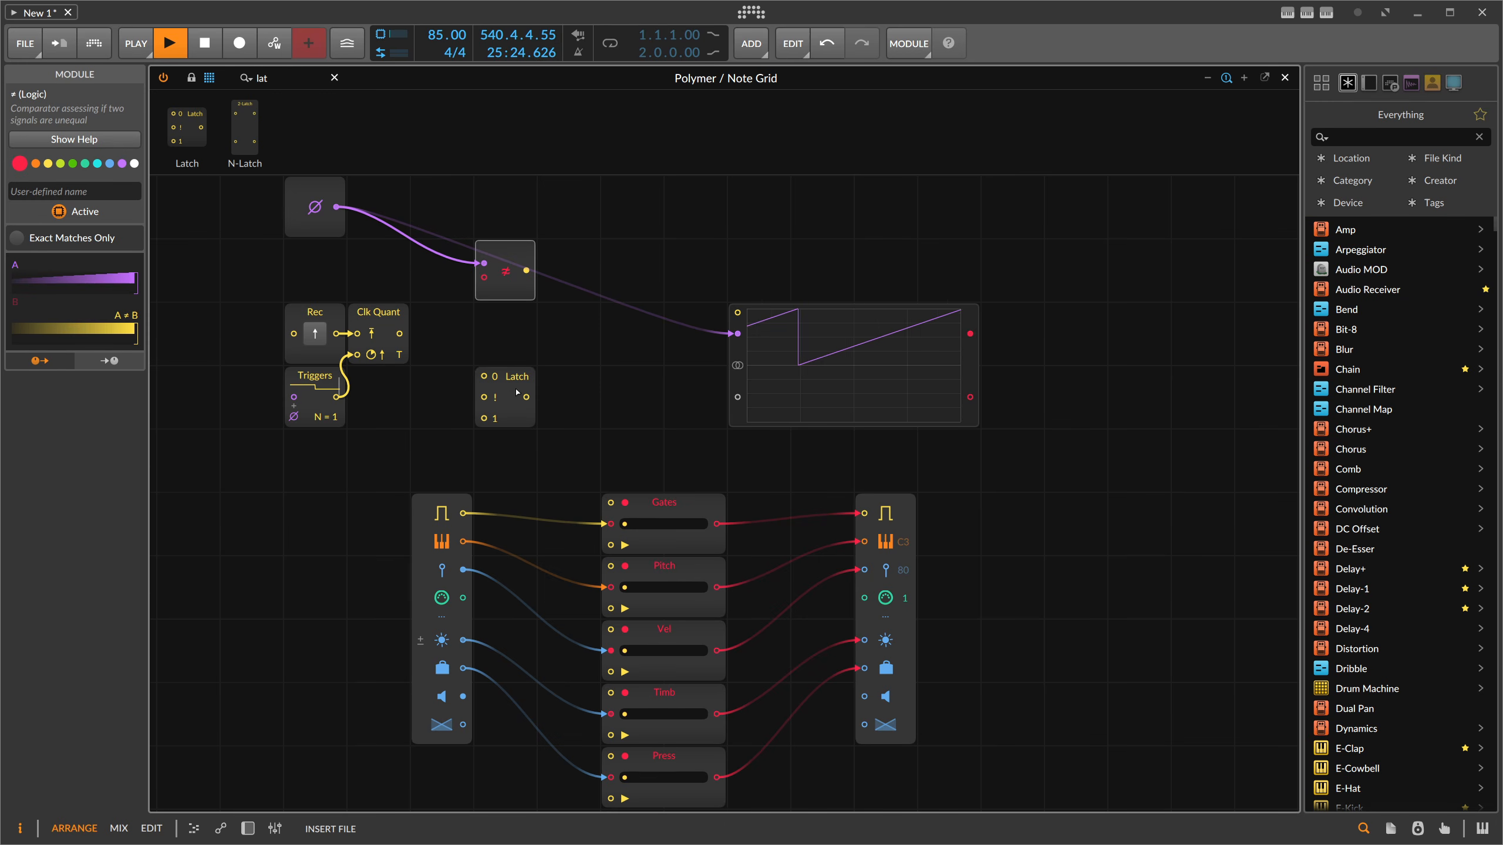
{"action": "left_click_drag", "start_coordinate": [401, 333], "coordinate": [485, 418]}
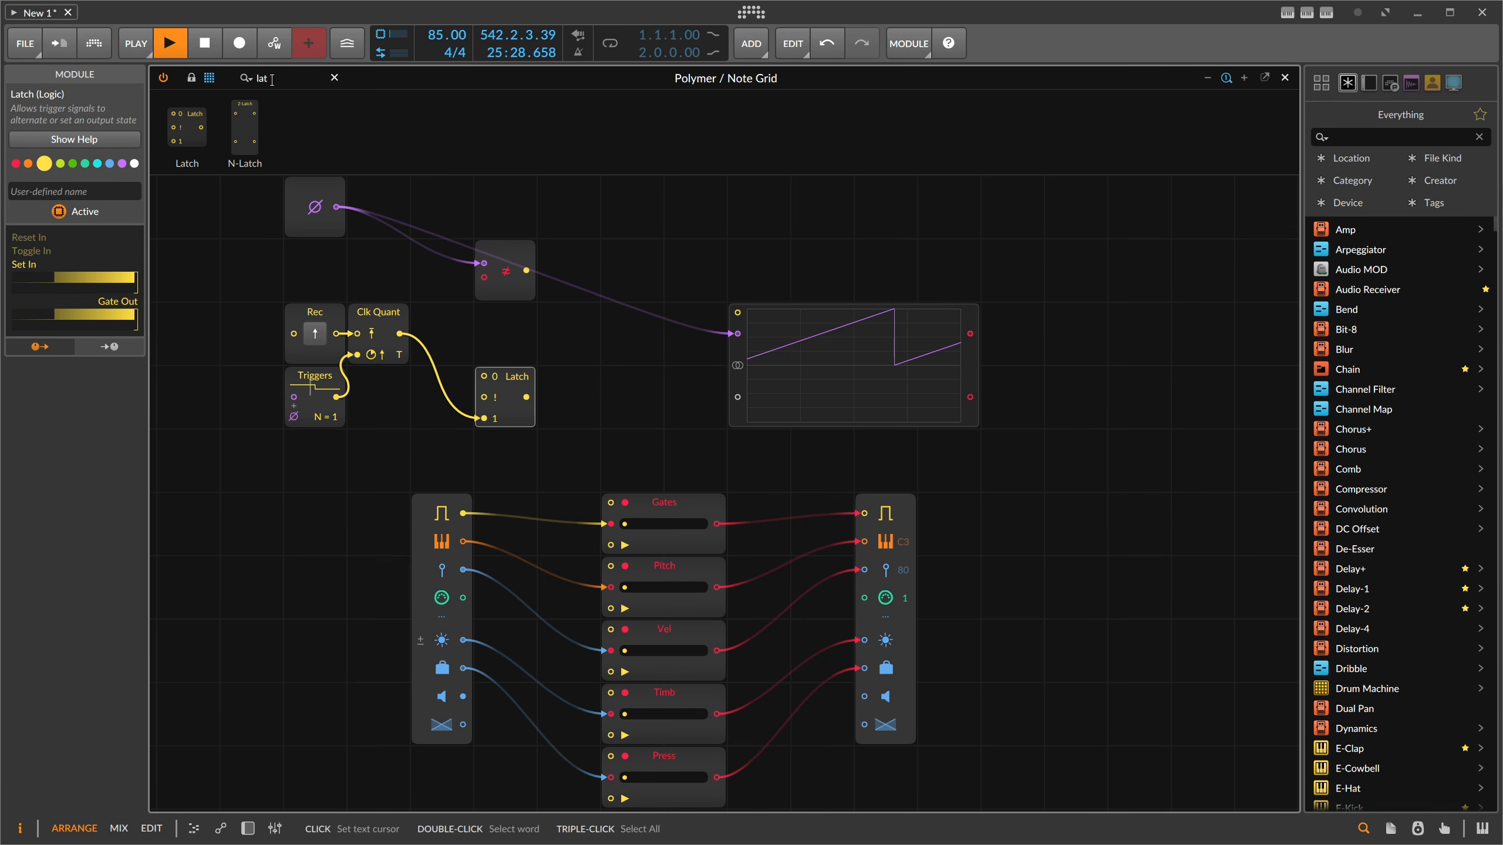
Add a NOT module fed by the ≠ comparator and connect its output to the Latch's reset input.
{"action": "type", "text": "not"}
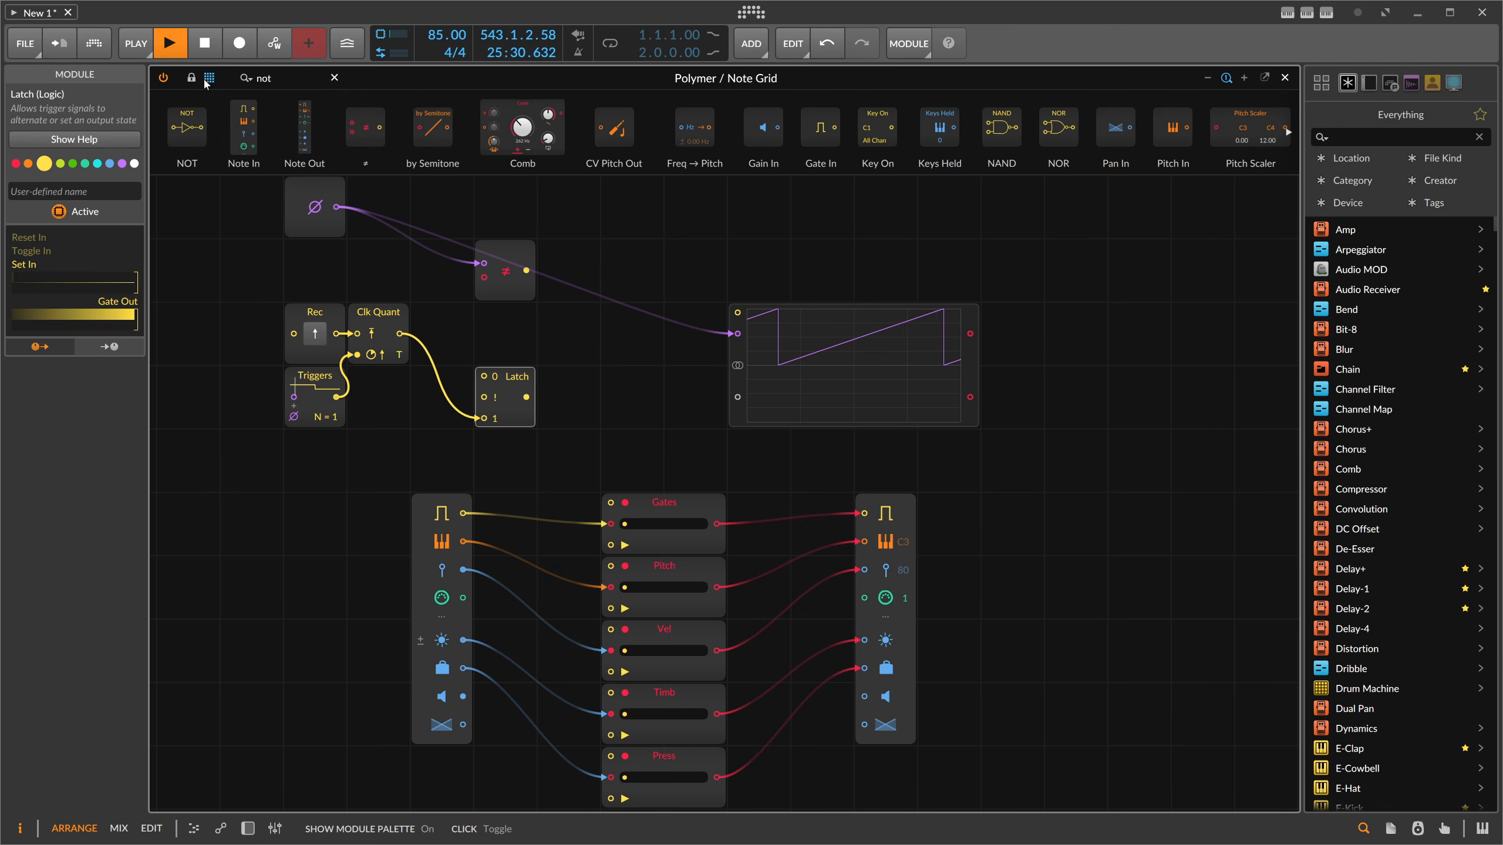
{"action": "left_click_drag", "start_coordinate": [187, 127], "coordinate": [627, 270]}
{"action": "left_click_drag", "start_coordinate": [526, 271], "coordinate": [611, 271]}
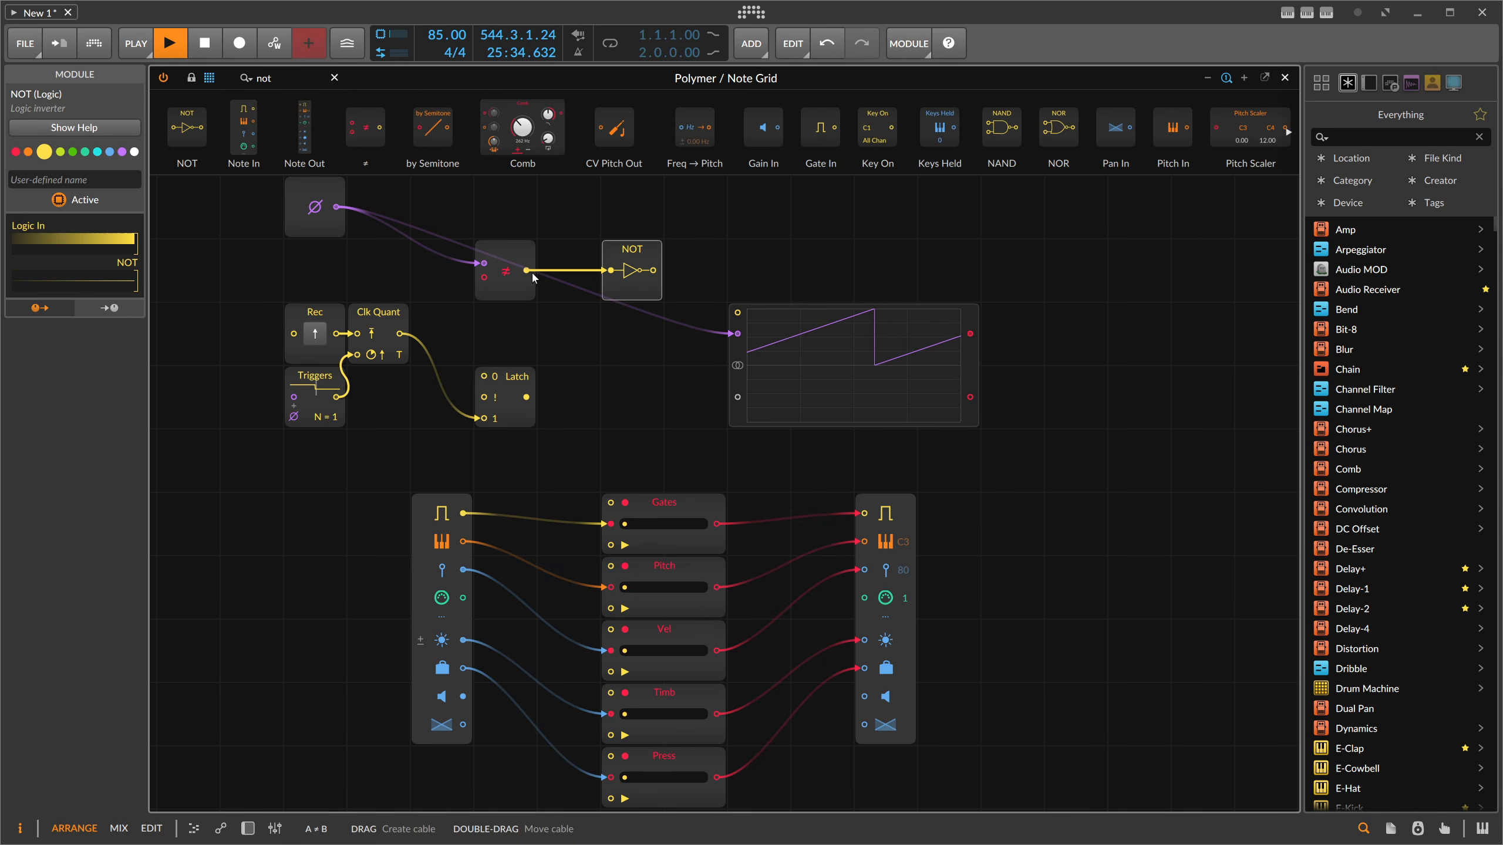
{"action": "left_click_drag", "start_coordinate": [654, 271], "coordinate": [485, 376]}
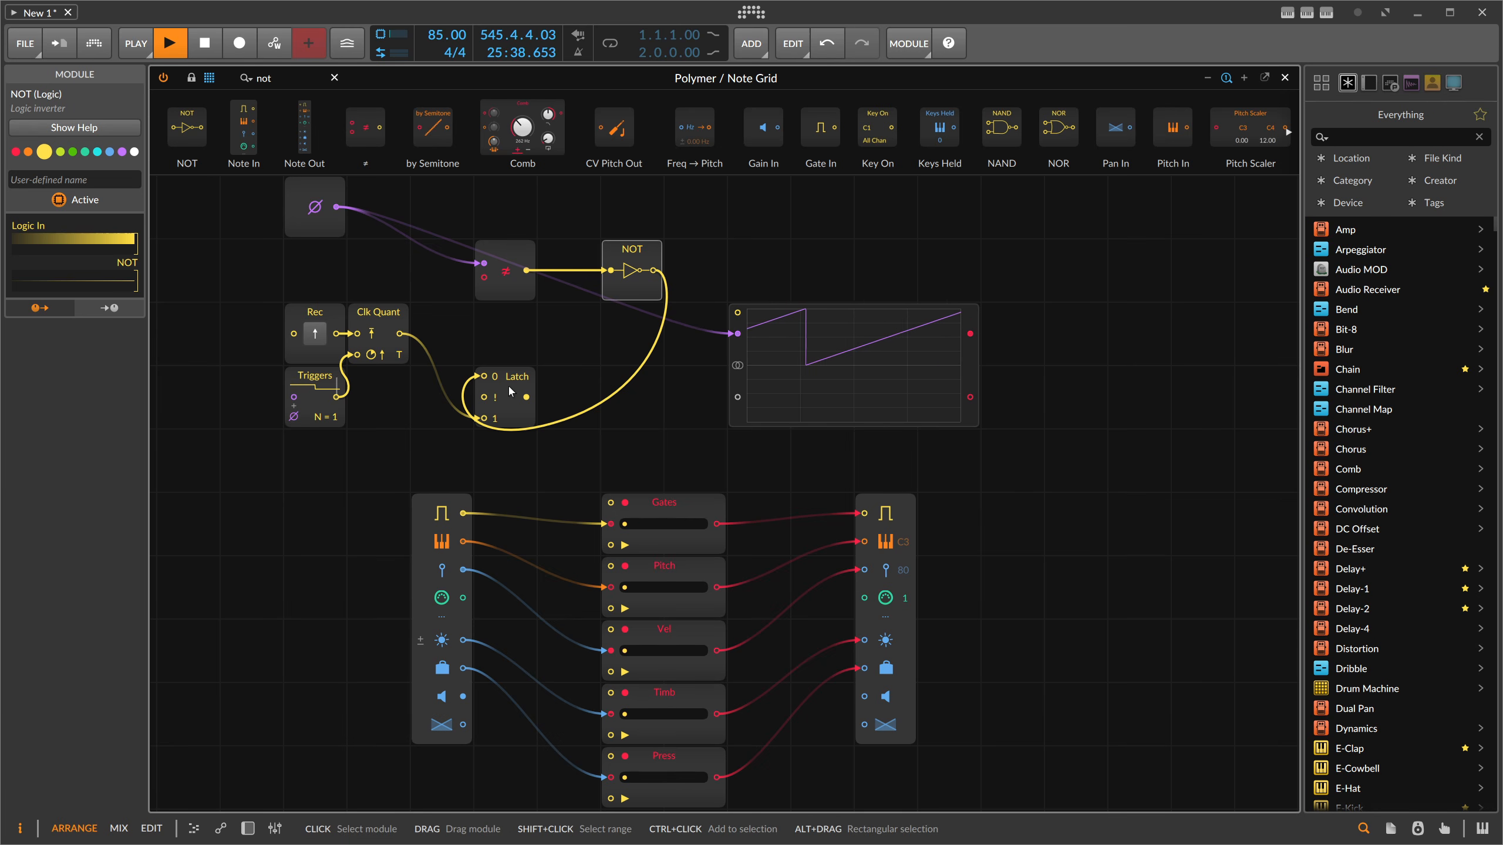
Route the Latch output to the oscilloscope's second signal input and to the Gates recorder's record control.
{"action": "left_click_drag", "start_coordinate": [526, 396], "coordinate": [737, 397]}
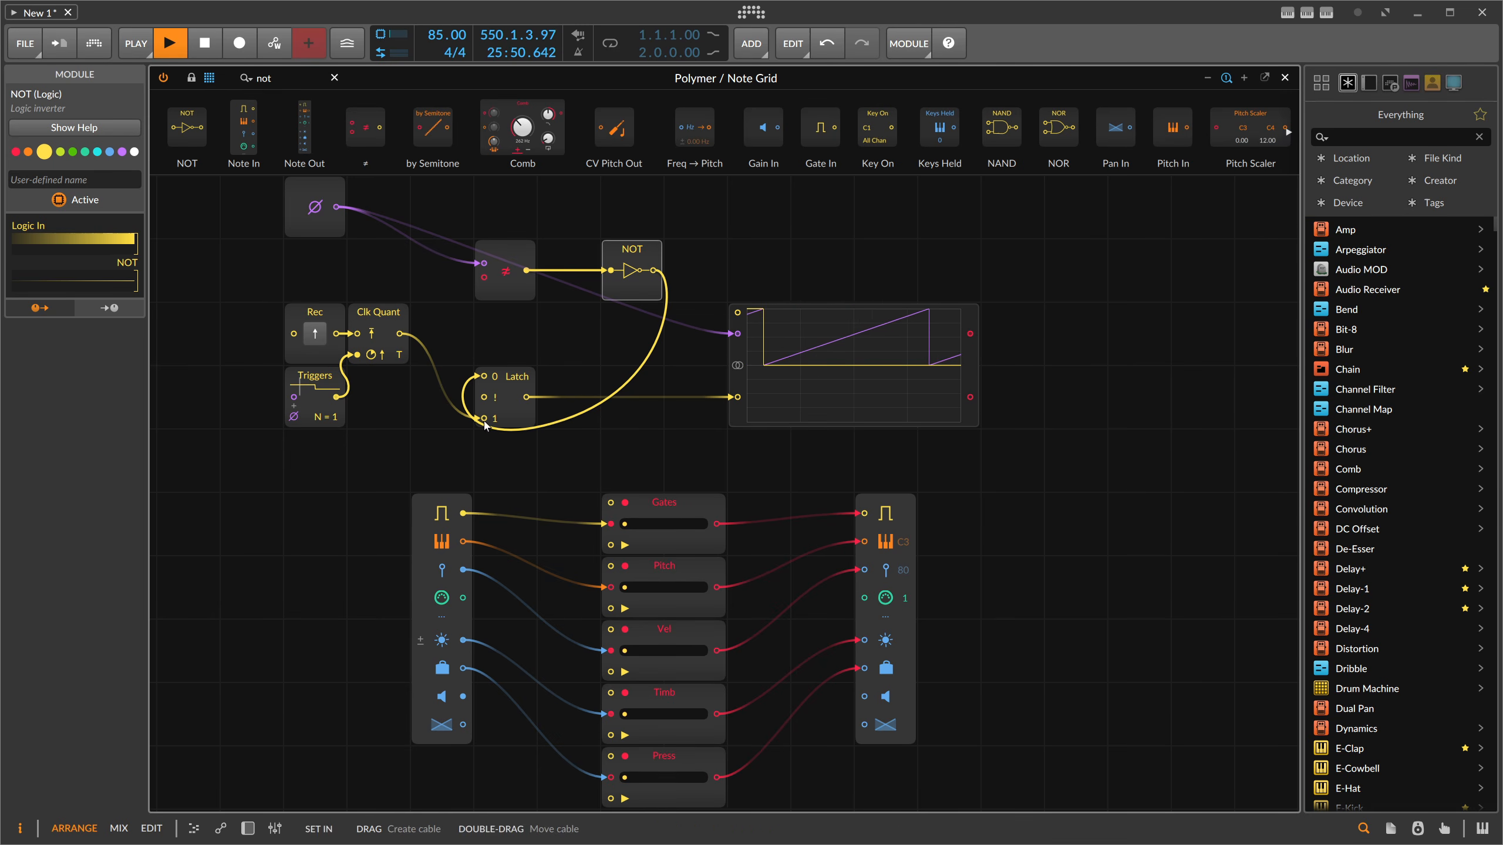
{"action": "left_click", "coordinate": [525, 409]}
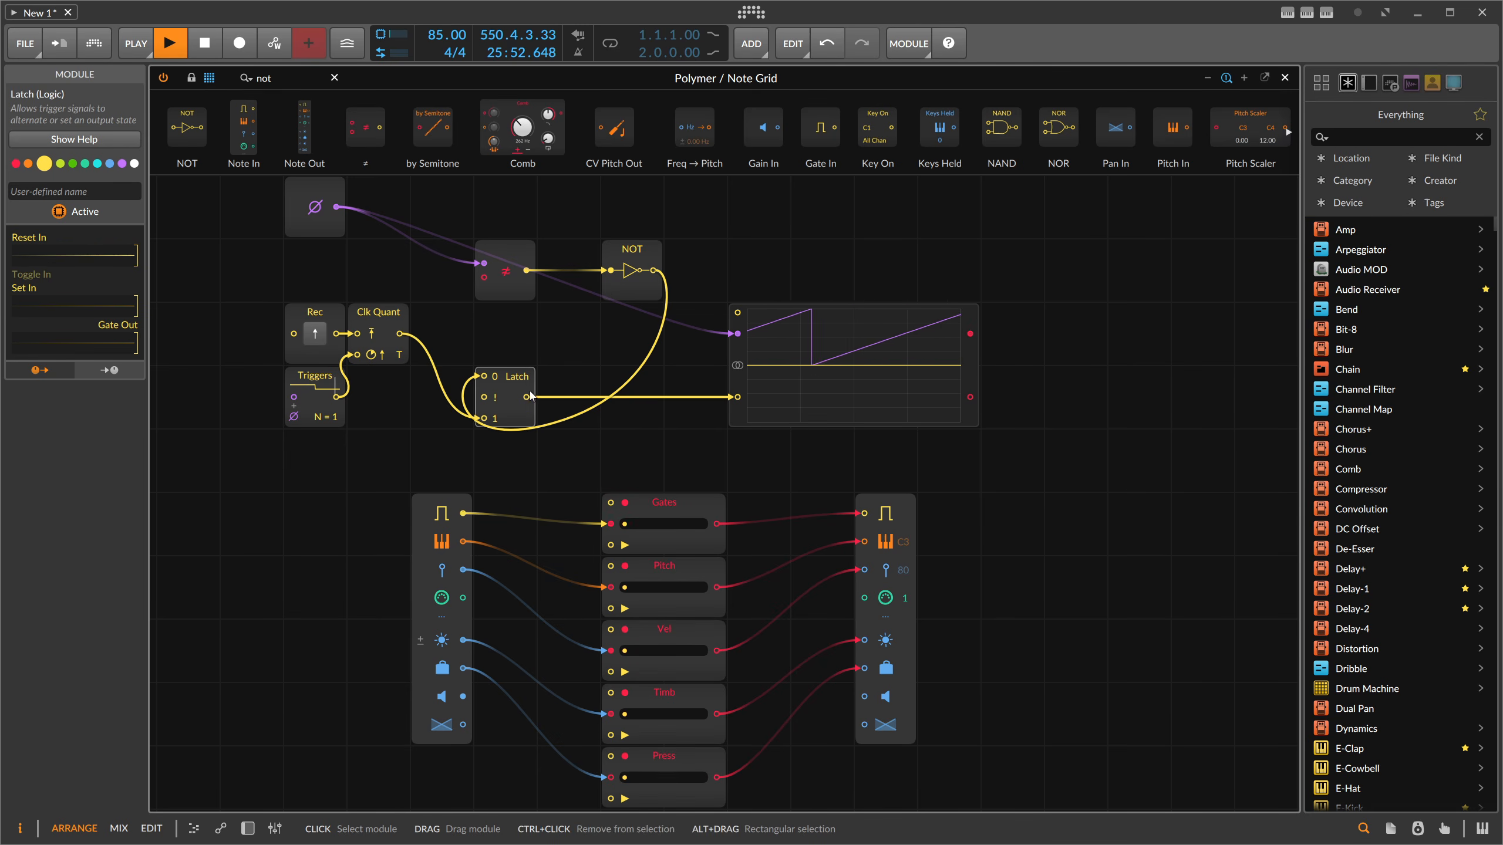
{"action": "left_click_drag", "start_coordinate": [531, 397], "coordinate": [608, 502]}
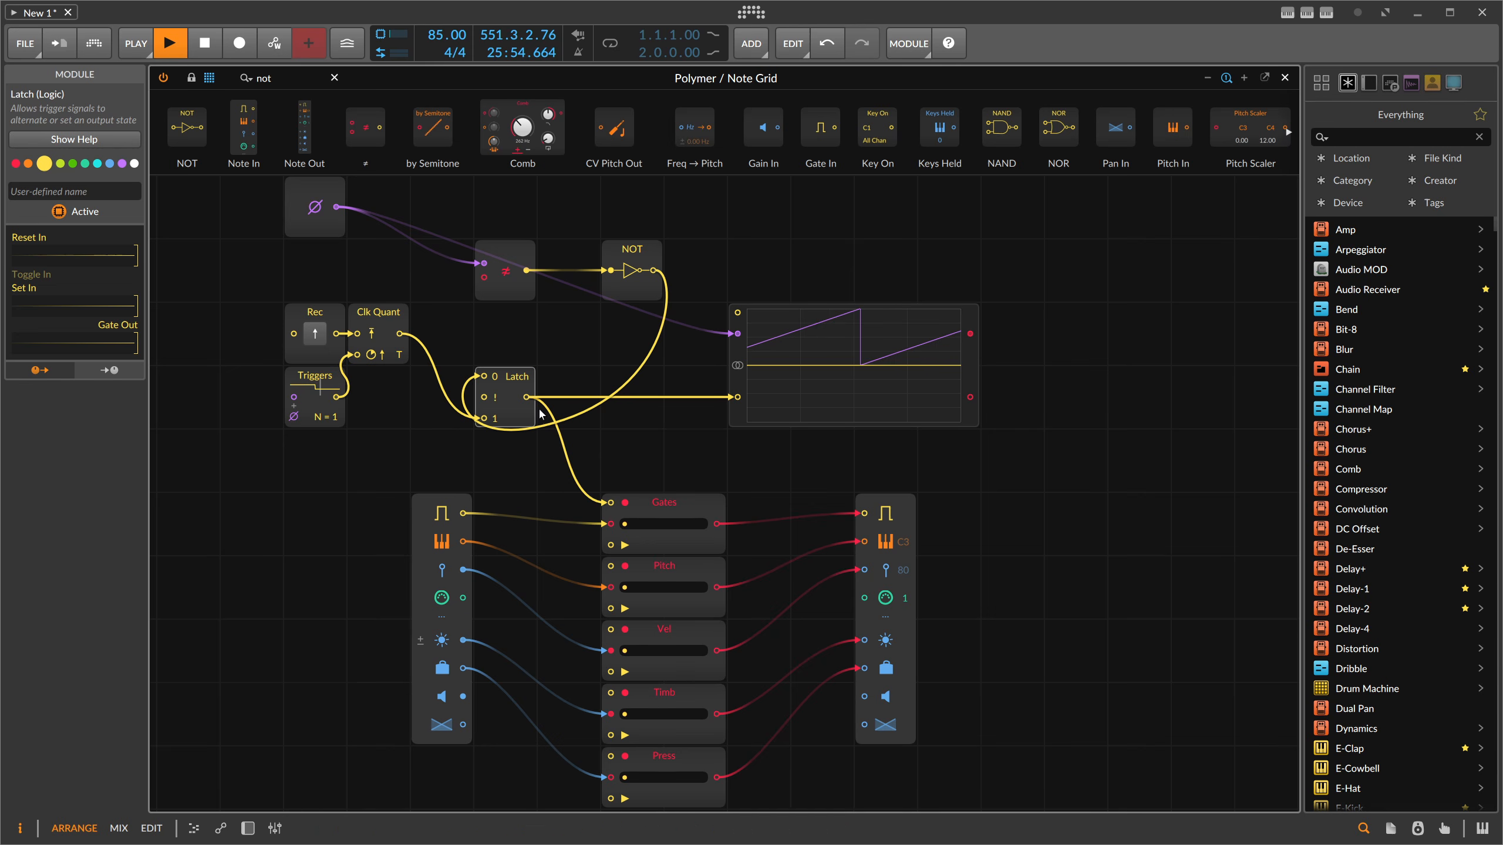
Connect the Latch output to the record controls of the Pitch, Vel, Timb and Press recorders.
{"action": "mouse_move", "coordinate": [530, 398]}
{"action": "left_mouse_down"}
{"action": "mouse_move", "coordinate": [606, 525]}
{"action": "mouse_move", "coordinate": [610, 630]}
{"action": "left_mouse_up"}
{"action": "left_click_drag", "start_coordinate": [526, 405], "coordinate": [607, 692]}
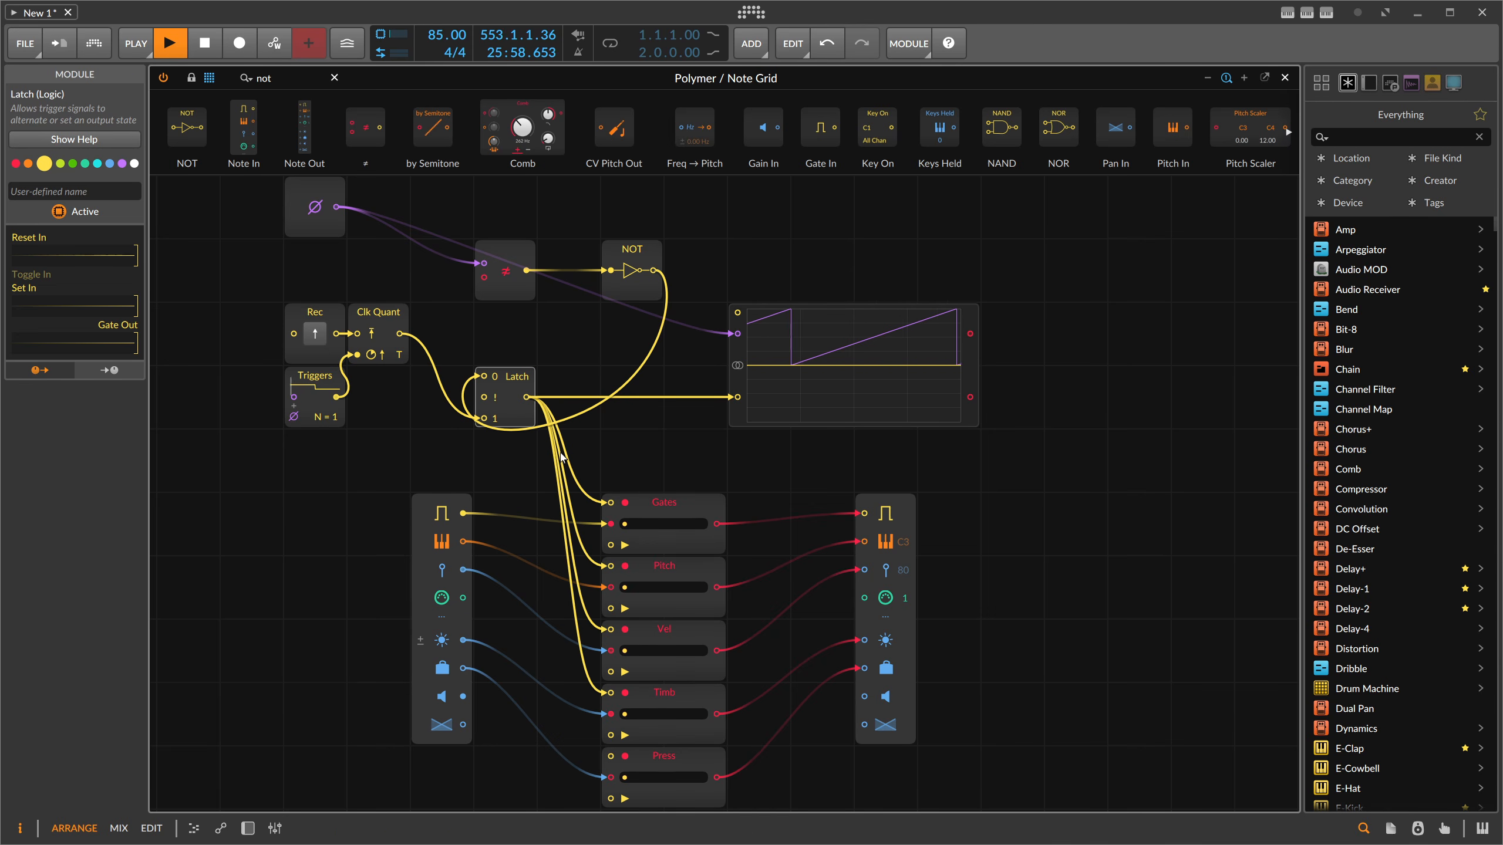
{"action": "left_click_drag", "start_coordinate": [526, 397], "coordinate": [608, 756]}
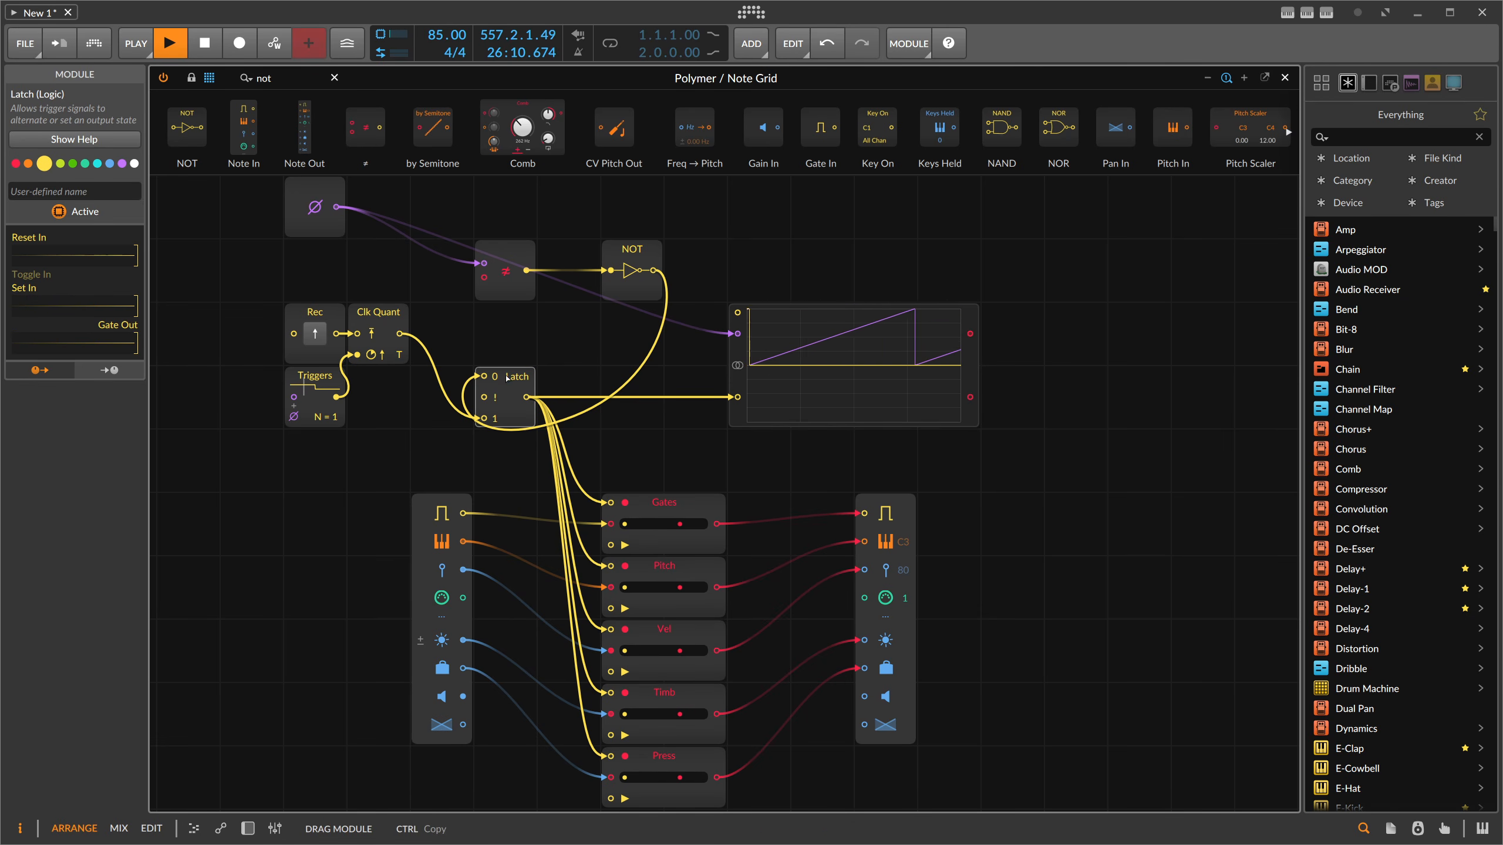
Group the Latch beside Clock Quantize, the ≠ comparator near the phase module, and NOT directly above the Rec trigger.
{"action": "left_click_drag", "start_coordinate": [507, 377], "coordinate": [444, 314]}
{"action": "left_click", "coordinate": [482, 256]}
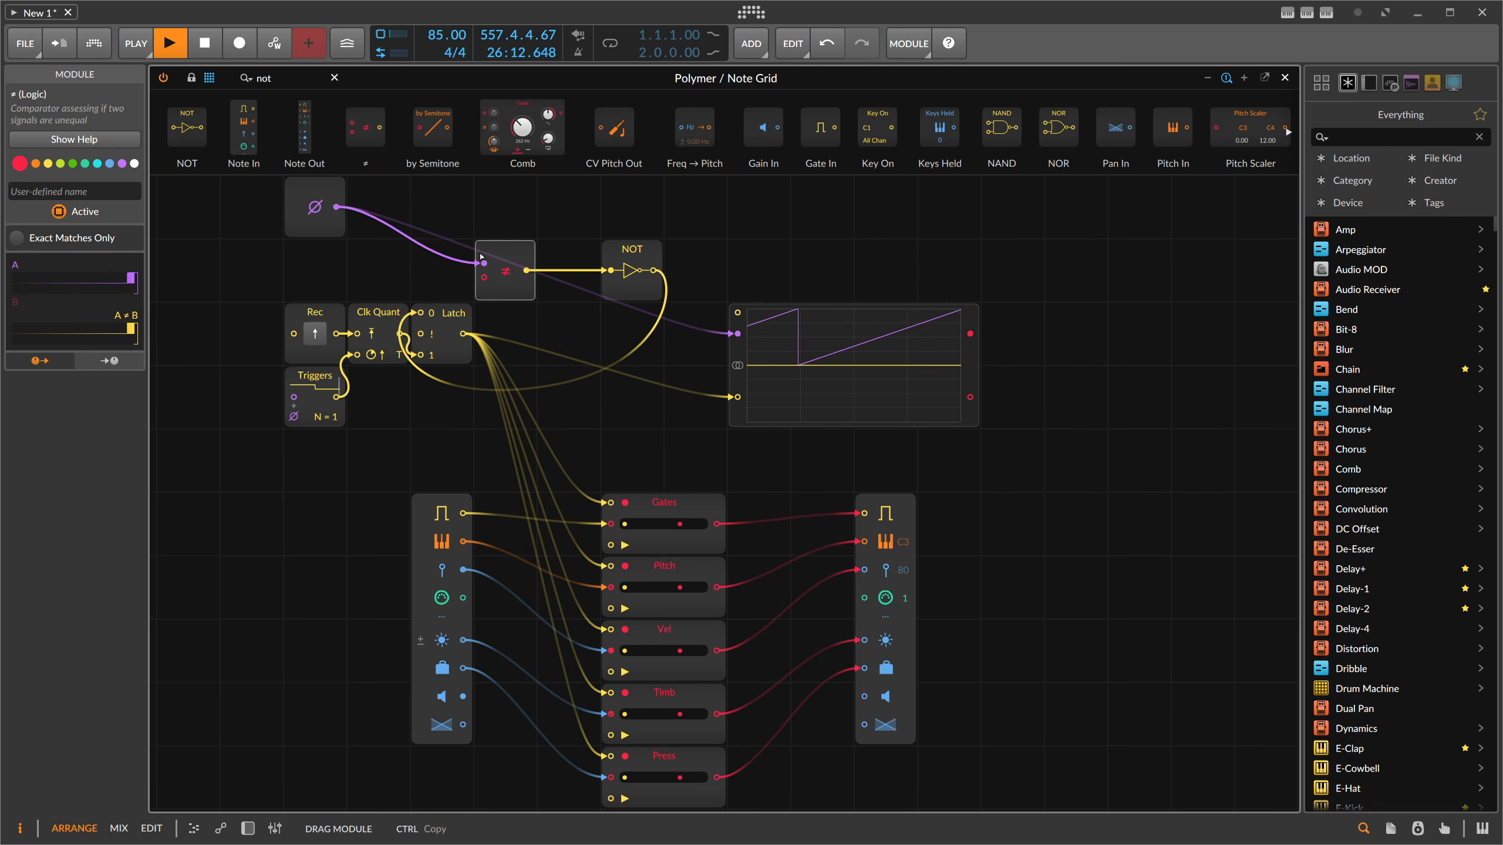
{"action": "left_click_drag", "start_coordinate": [480, 256], "coordinate": [441, 258]}
{"action": "left_click_drag", "start_coordinate": [622, 261], "coordinate": [558, 259]}
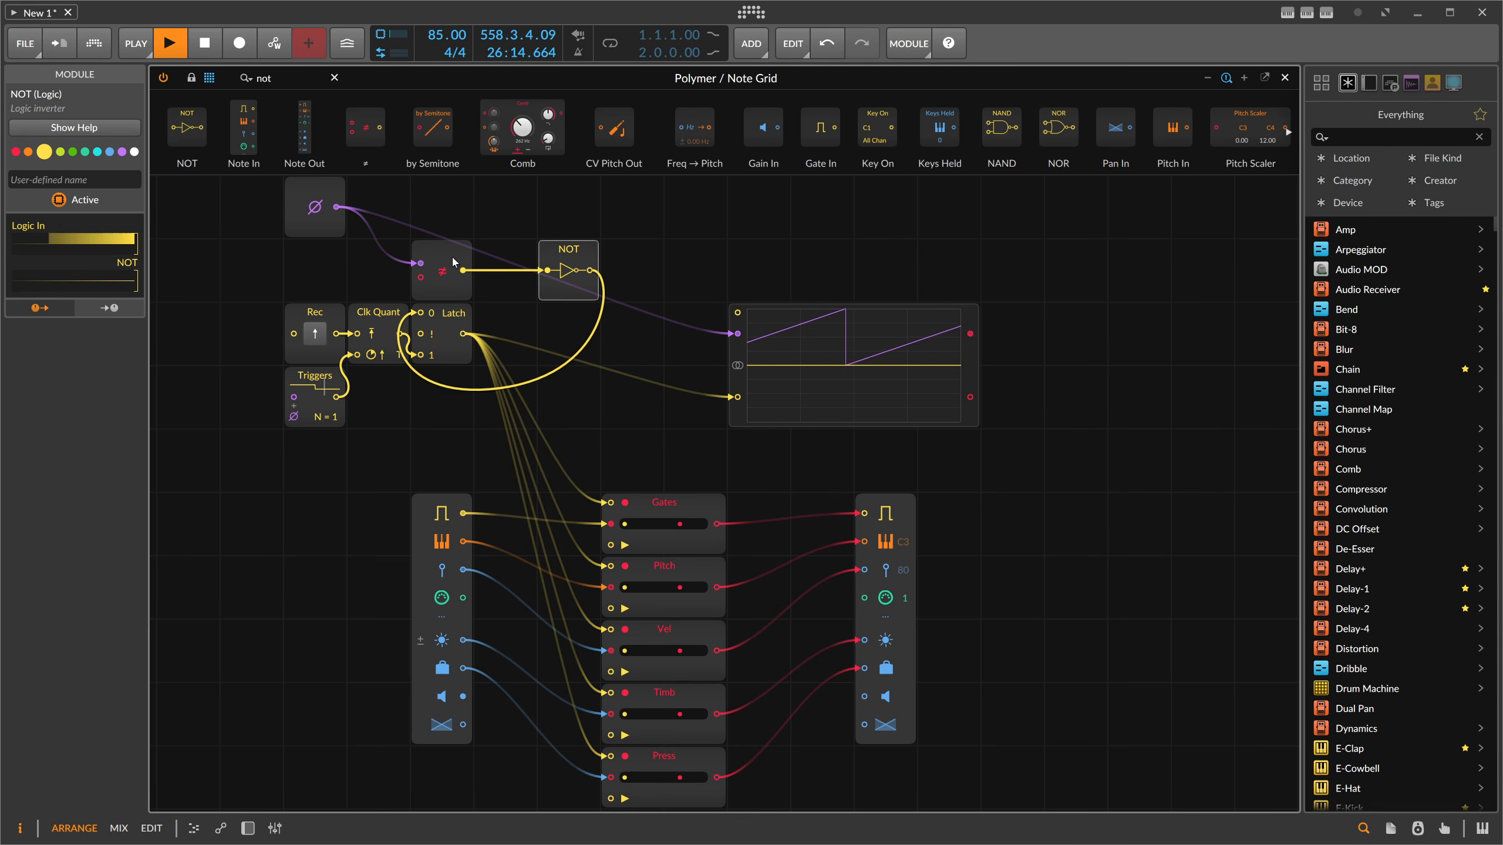
{"action": "left_click_drag", "start_coordinate": [452, 260], "coordinate": [454, 200]}
{"action": "left_click_drag", "start_coordinate": [584, 288], "coordinate": [330, 288]}
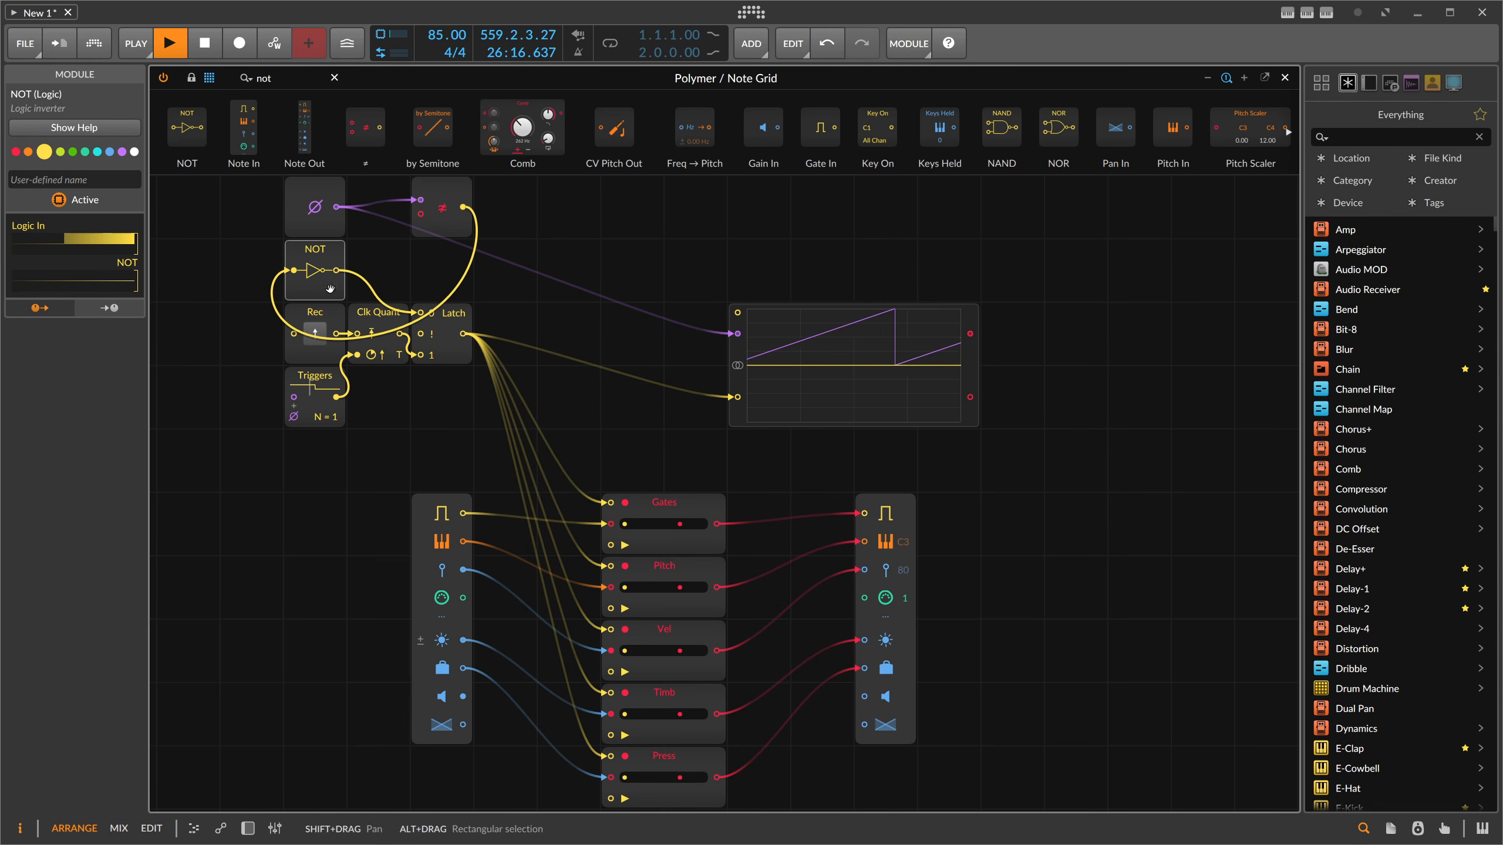
{"action": "left_click_drag", "start_coordinate": [240, 265], "coordinate": [447, 404]}
{"action": "left_click_drag", "start_coordinate": [454, 342], "coordinate": [456, 404]}
{"action": "left_click", "coordinate": [484, 312]}
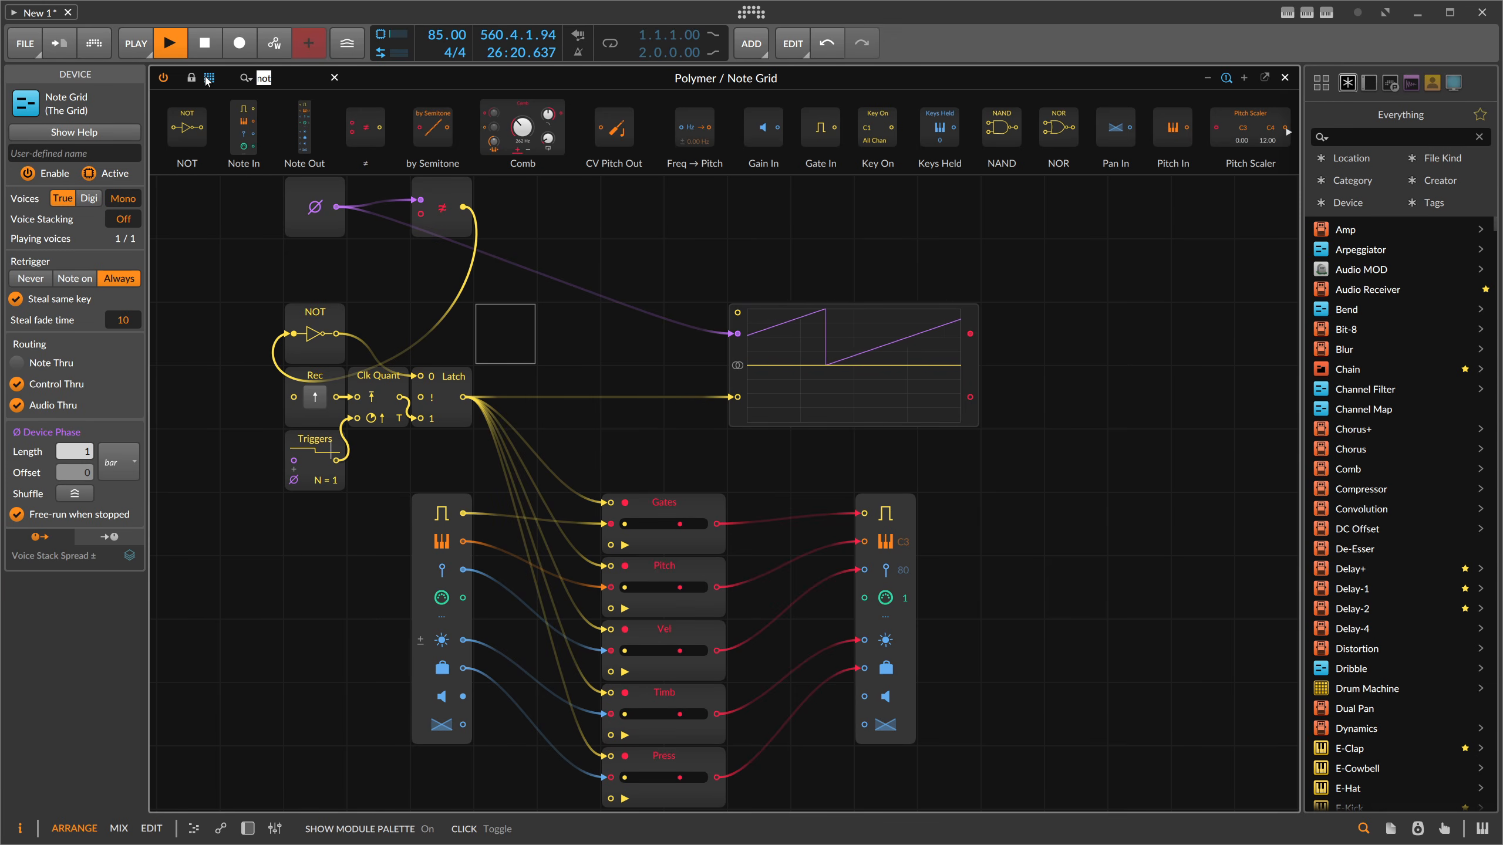
Add a Button module in an empty area of the grid and name it Play.
{"action": "type", "text": "butt"}
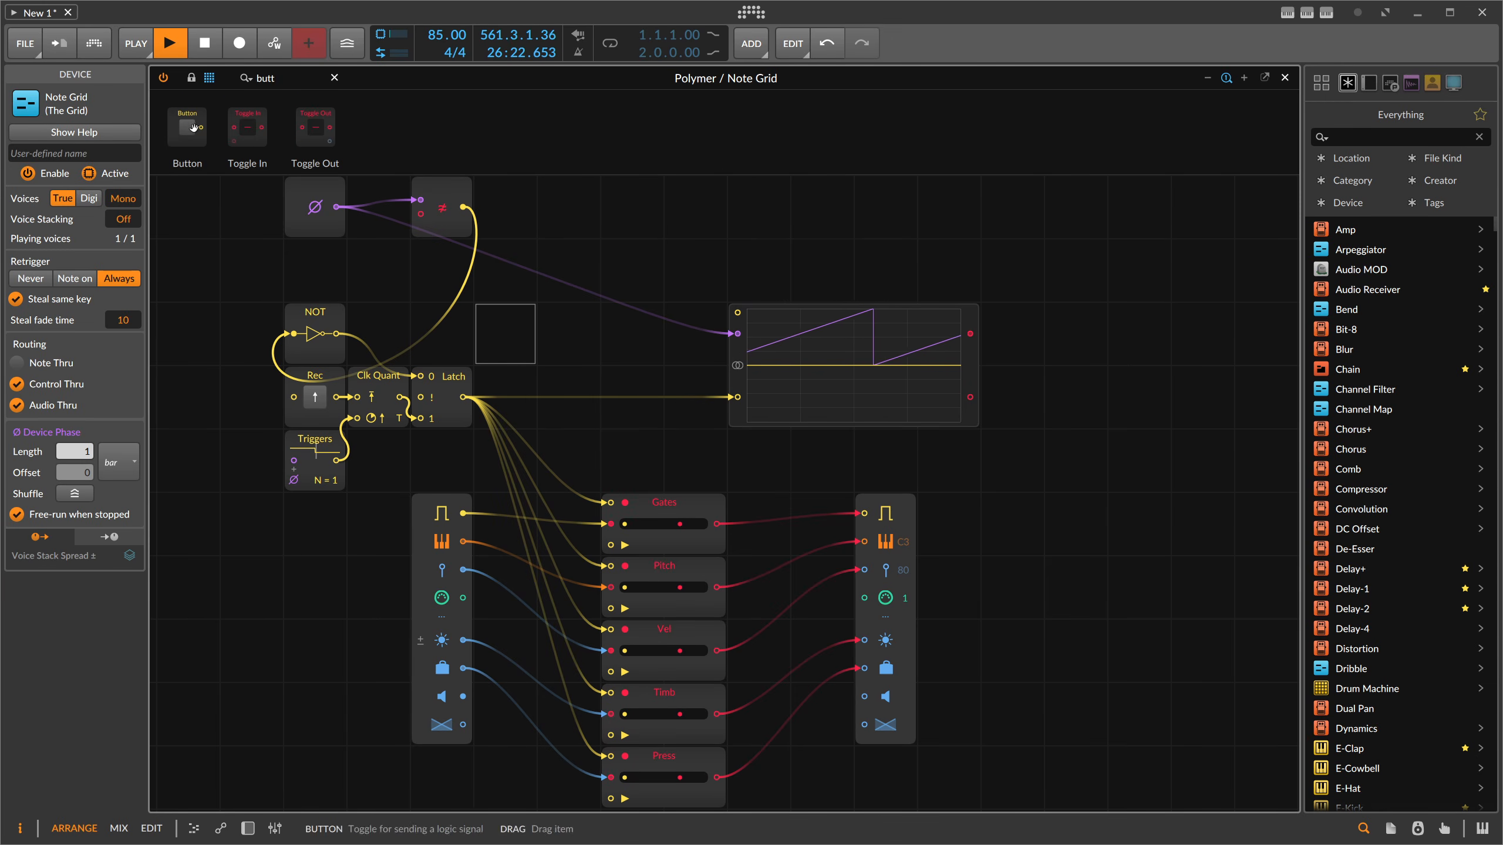
{"action": "left_click_drag", "start_coordinate": [194, 127], "coordinate": [569, 272]}
{"action": "left_click", "coordinate": [100, 179]}
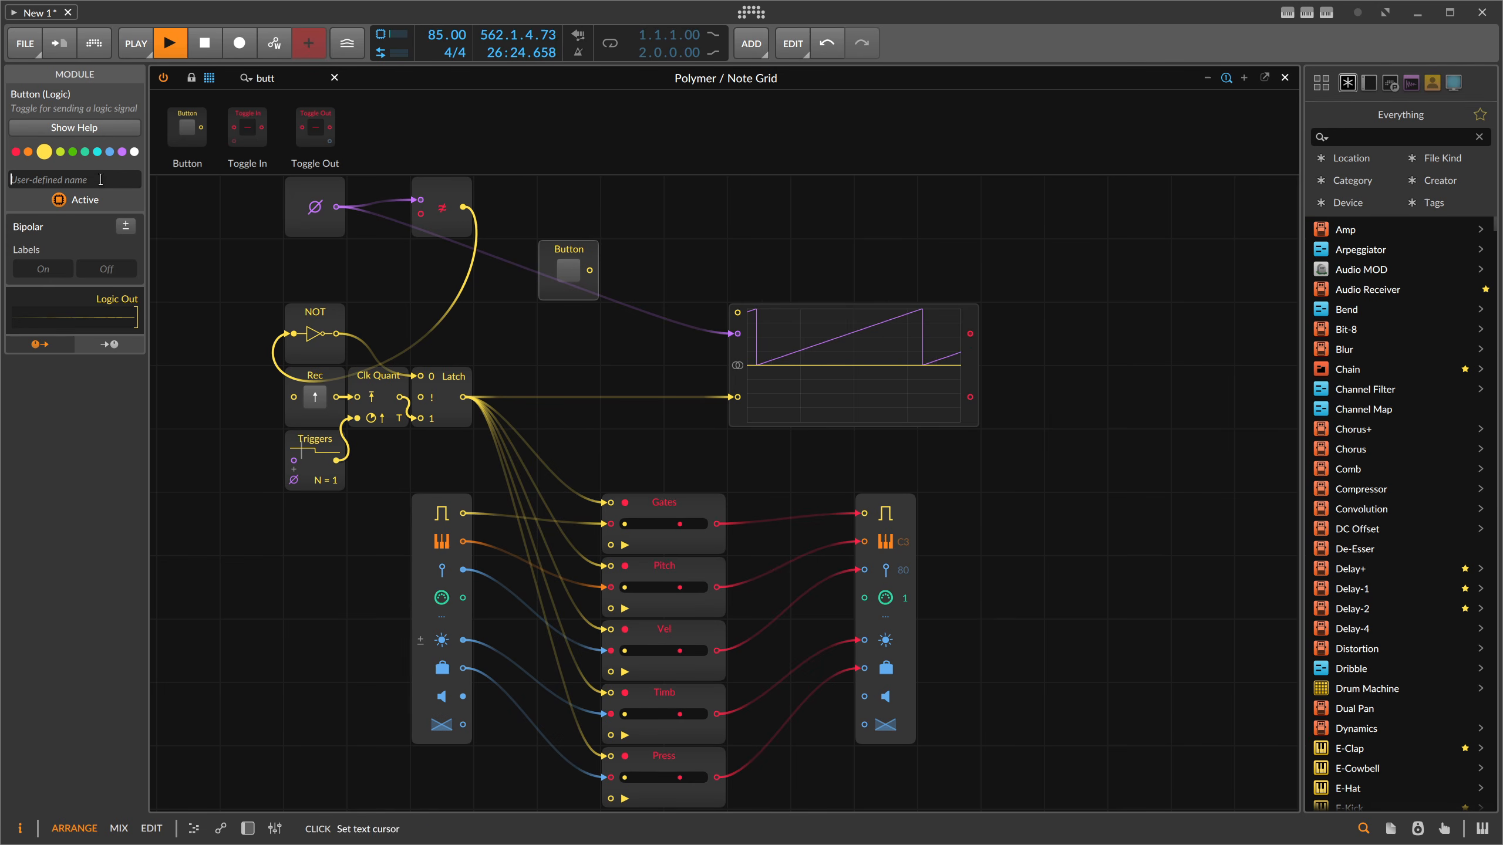
{"action": "left_click", "coordinate": [301, 270]}
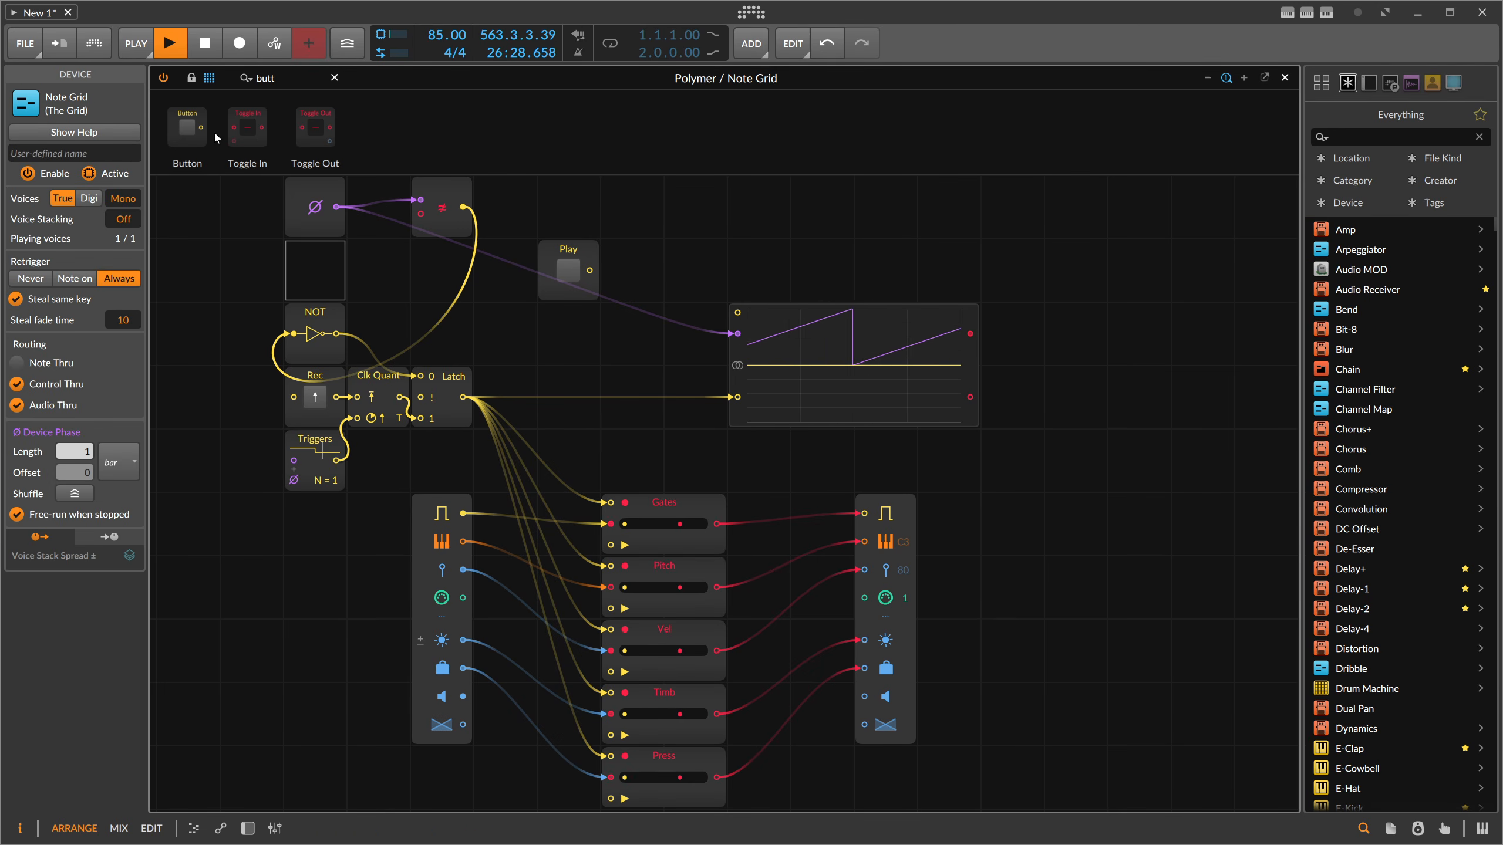
Add a Select In module below the Play button and feed the ≠ output to its second signal input and the oscilloscope's second signal input.
{"action": "left_click_drag", "start_coordinate": [277, 78], "coordinate": [208, 84]}
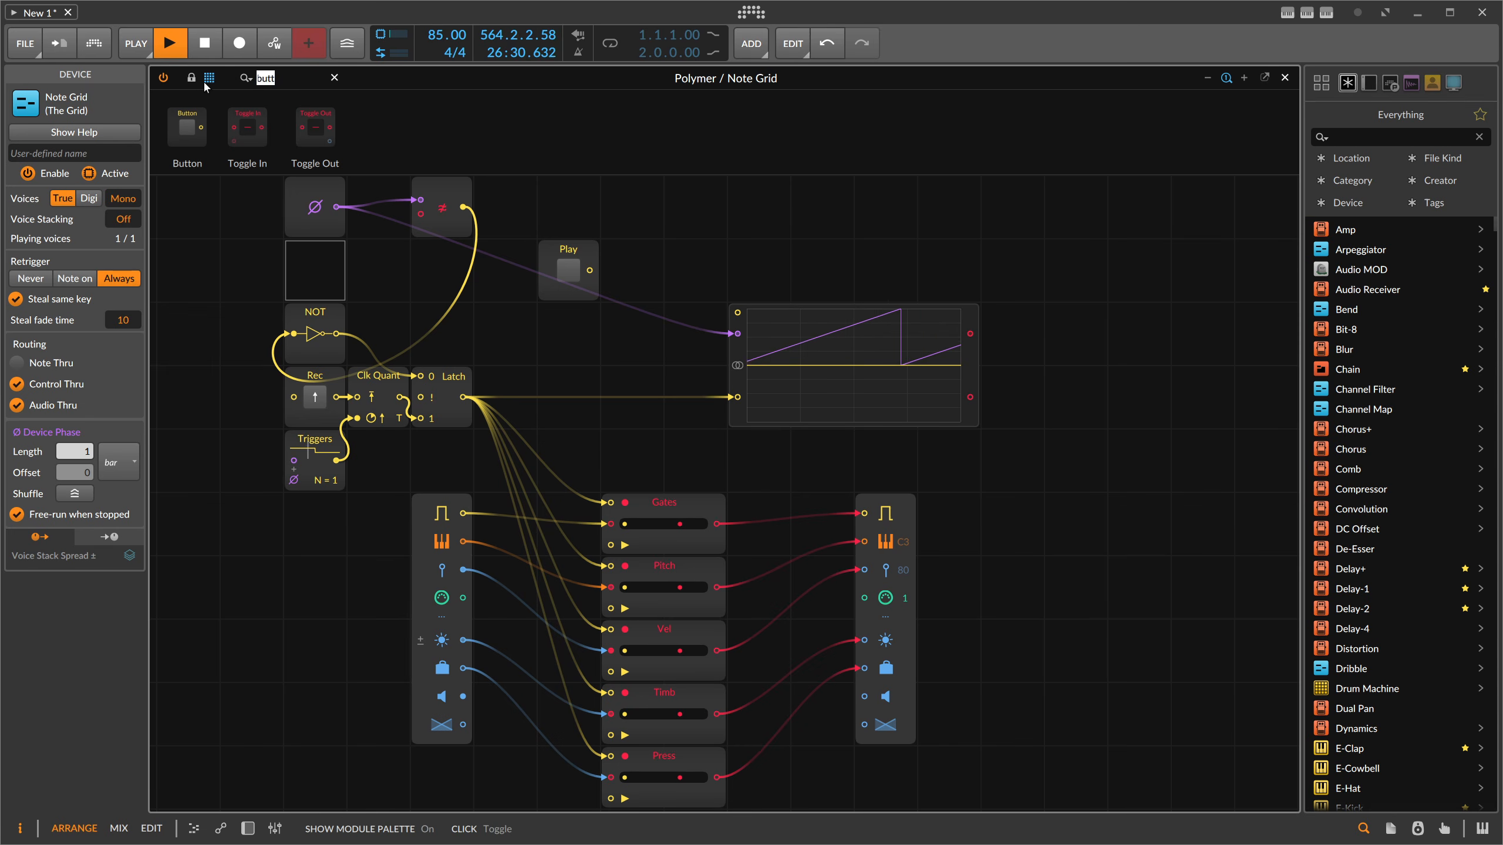
{"action": "key", "text": "BackSpace"}
{"action": "type", "text": "sel"}
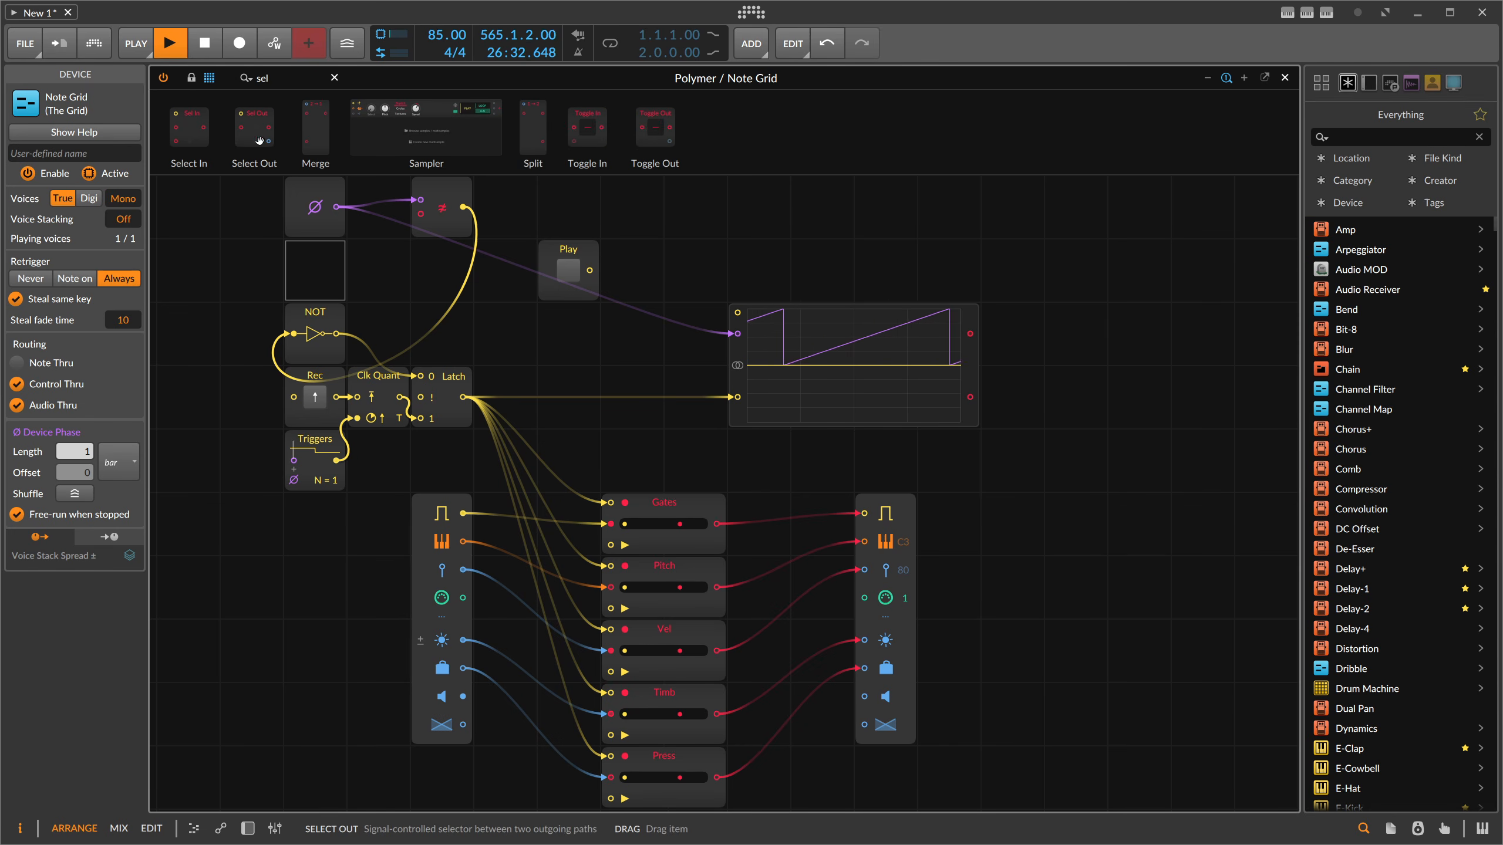
{"action": "left_click_drag", "start_coordinate": [193, 119], "coordinate": [556, 348]}
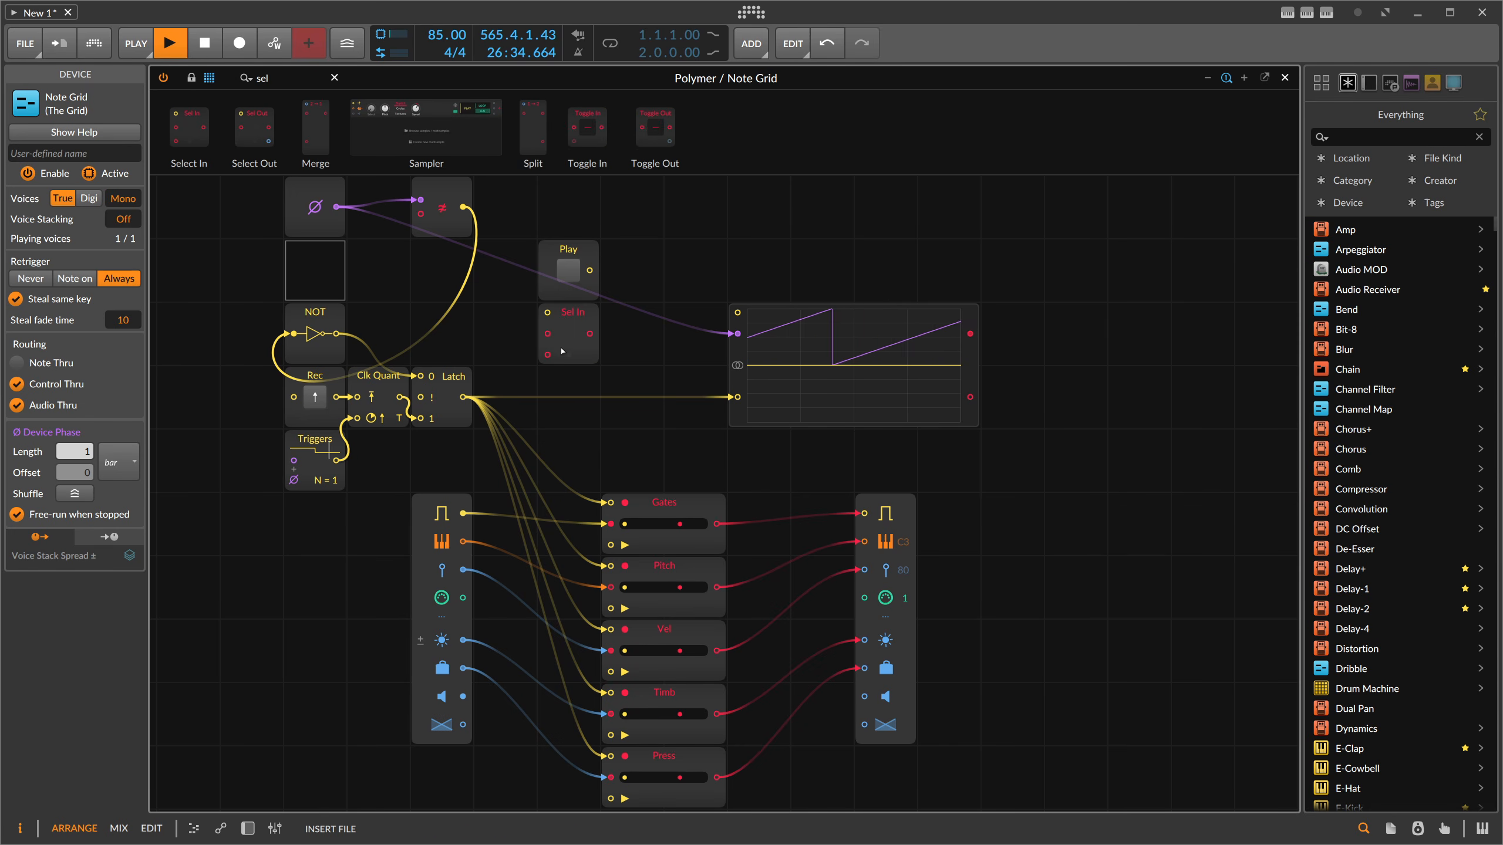
{"action": "left_click", "coordinate": [562, 351]}
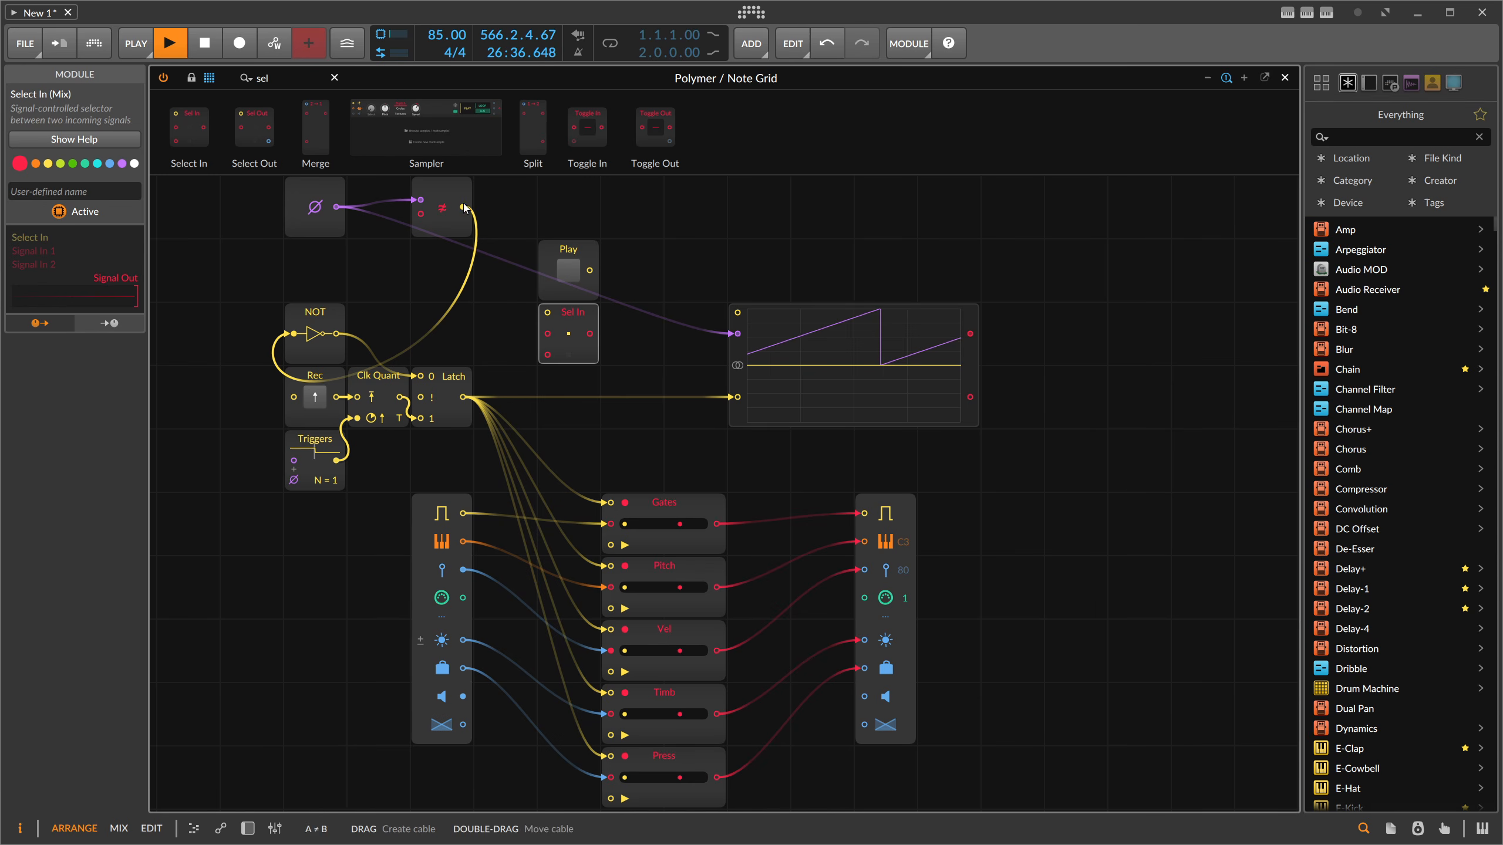
{"action": "left_click_drag", "start_coordinate": [465, 208], "coordinate": [548, 354]}
{"action": "left_click_drag", "start_coordinate": [465, 207], "coordinate": [735, 396]}
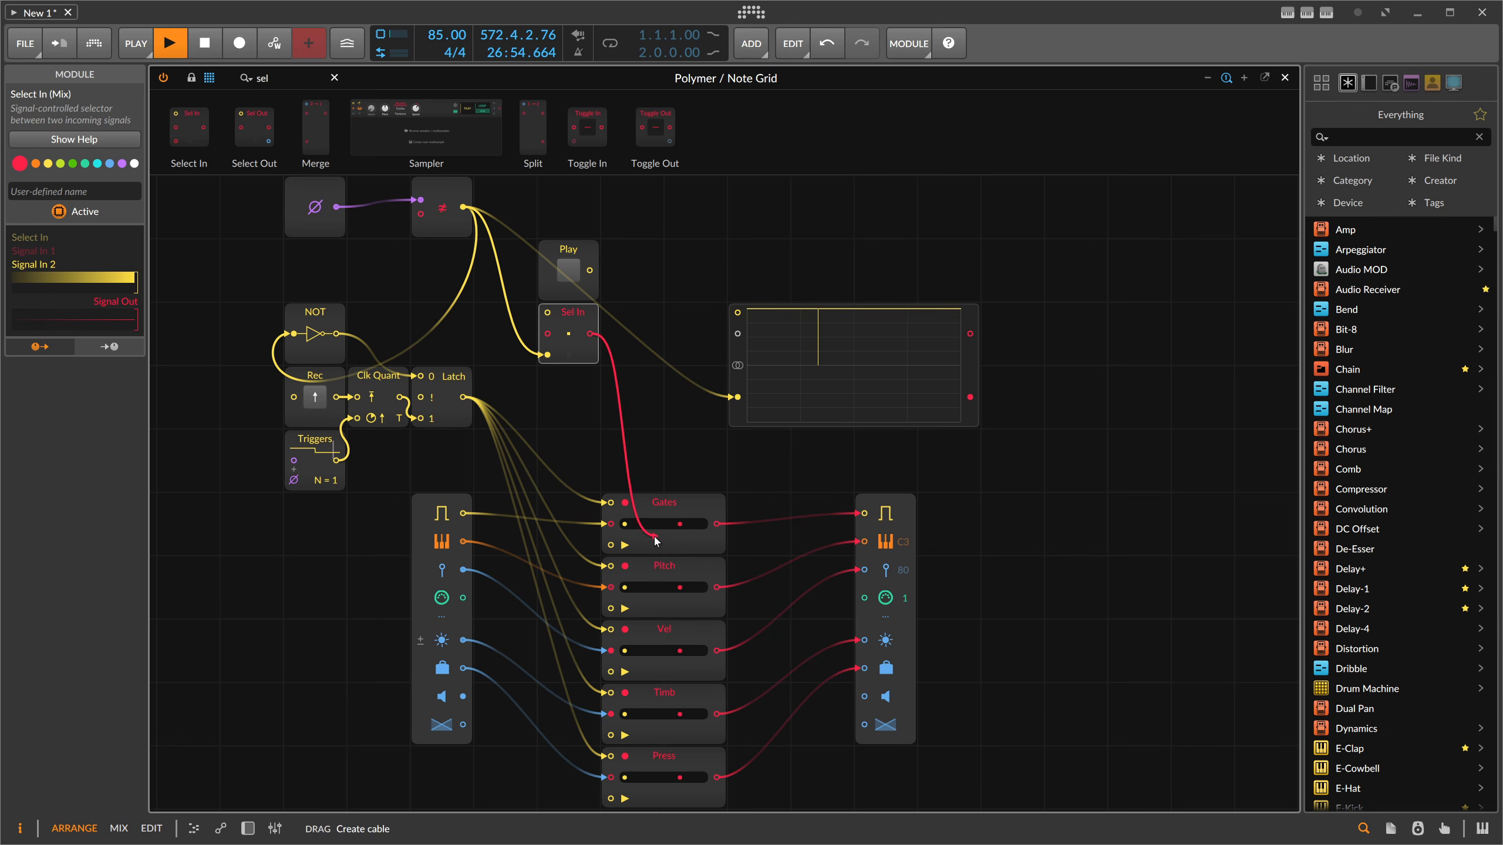
Colour the Select In module yellow and route its output to the recorders' play controls.
{"action": "left_click_drag", "start_coordinate": [656, 540], "coordinate": [611, 545]}
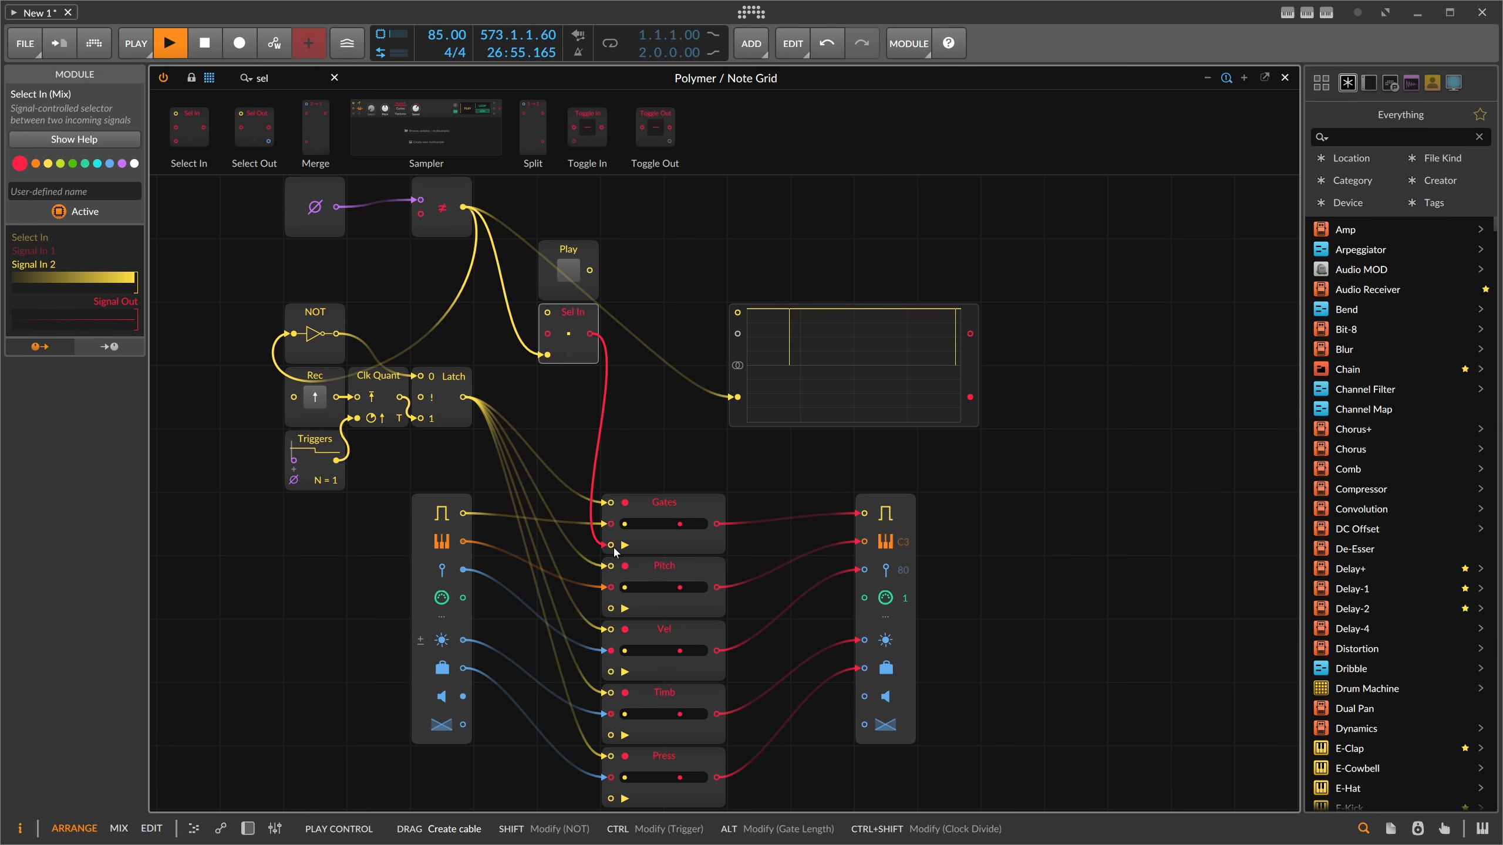
{"action": "left_click", "coordinate": [47, 164]}
{"action": "left_click_drag", "start_coordinate": [590, 334], "coordinate": [610, 609]}
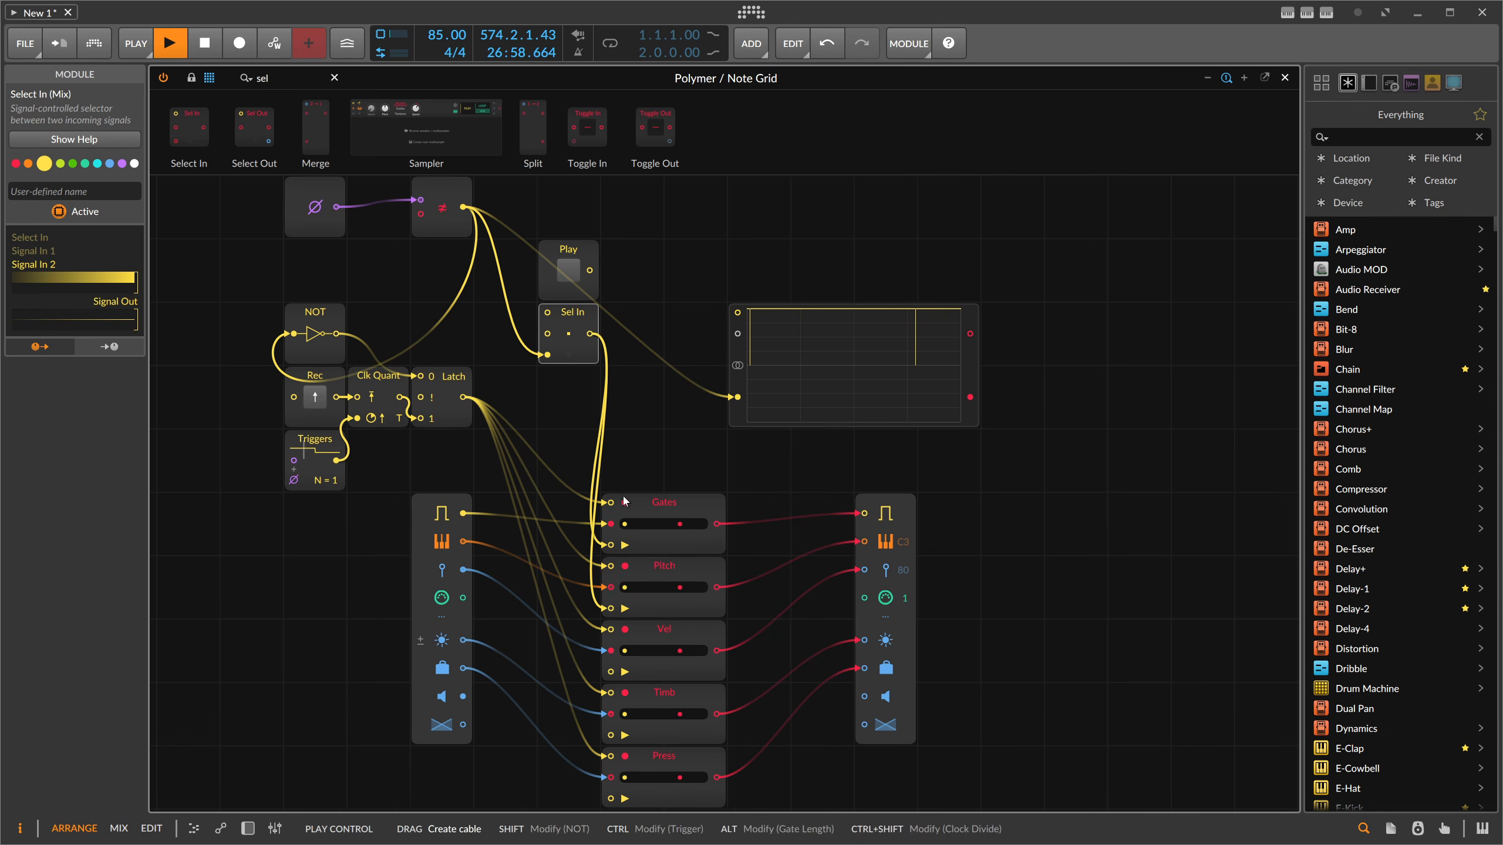
{"action": "left_click_drag", "start_coordinate": [611, 503], "coordinate": [610, 798]}
Connect the Play button to Select In's select input, and place Play beside Rec and Select In above Clock Quantize.
{"action": "left_click_drag", "start_coordinate": [590, 271], "coordinate": [548, 313]}
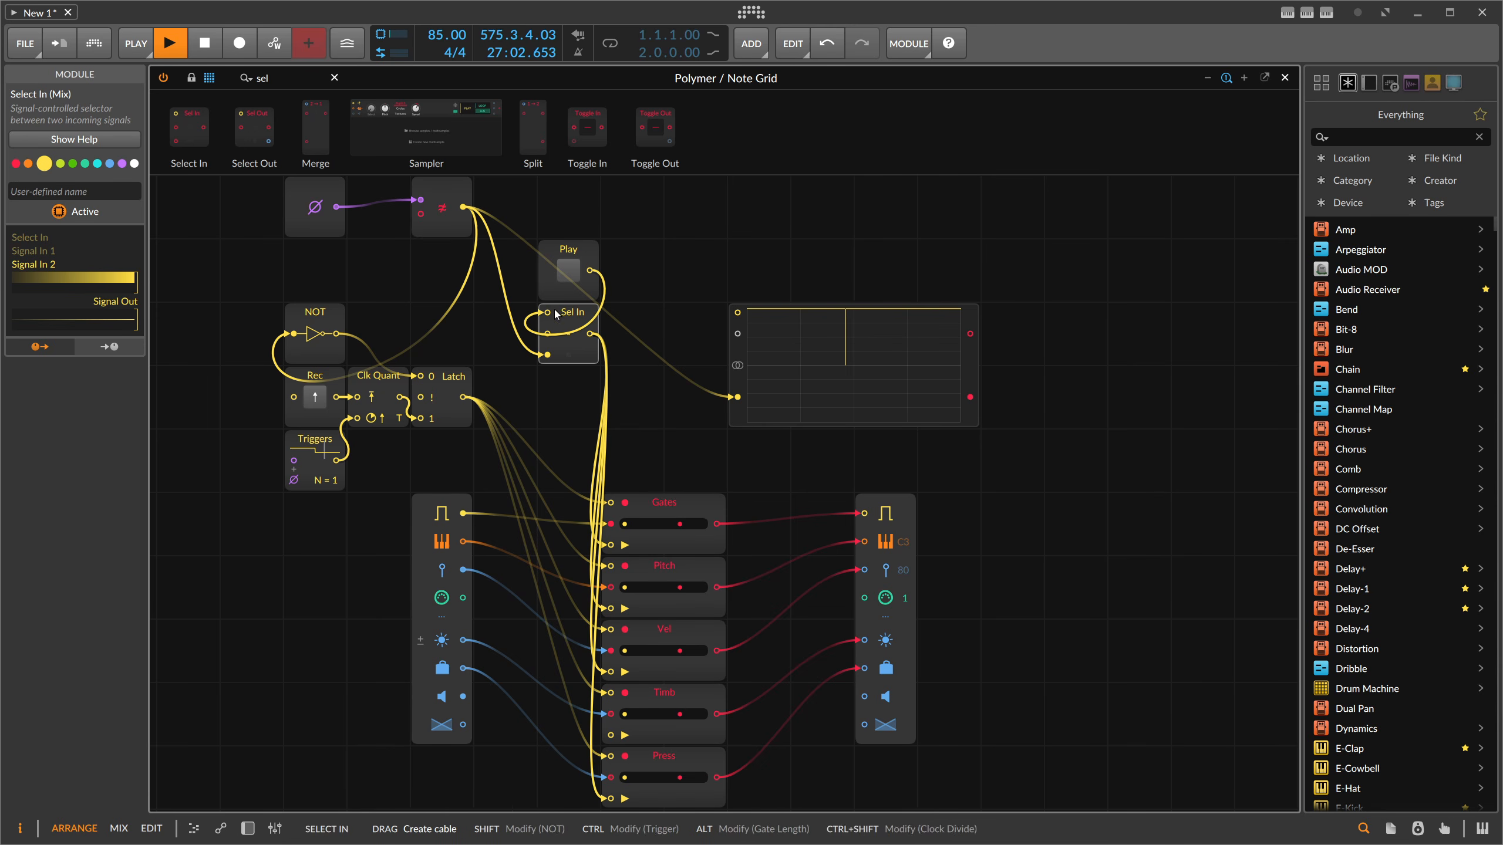
{"action": "left_click_drag", "start_coordinate": [571, 253], "coordinate": [253, 392]}
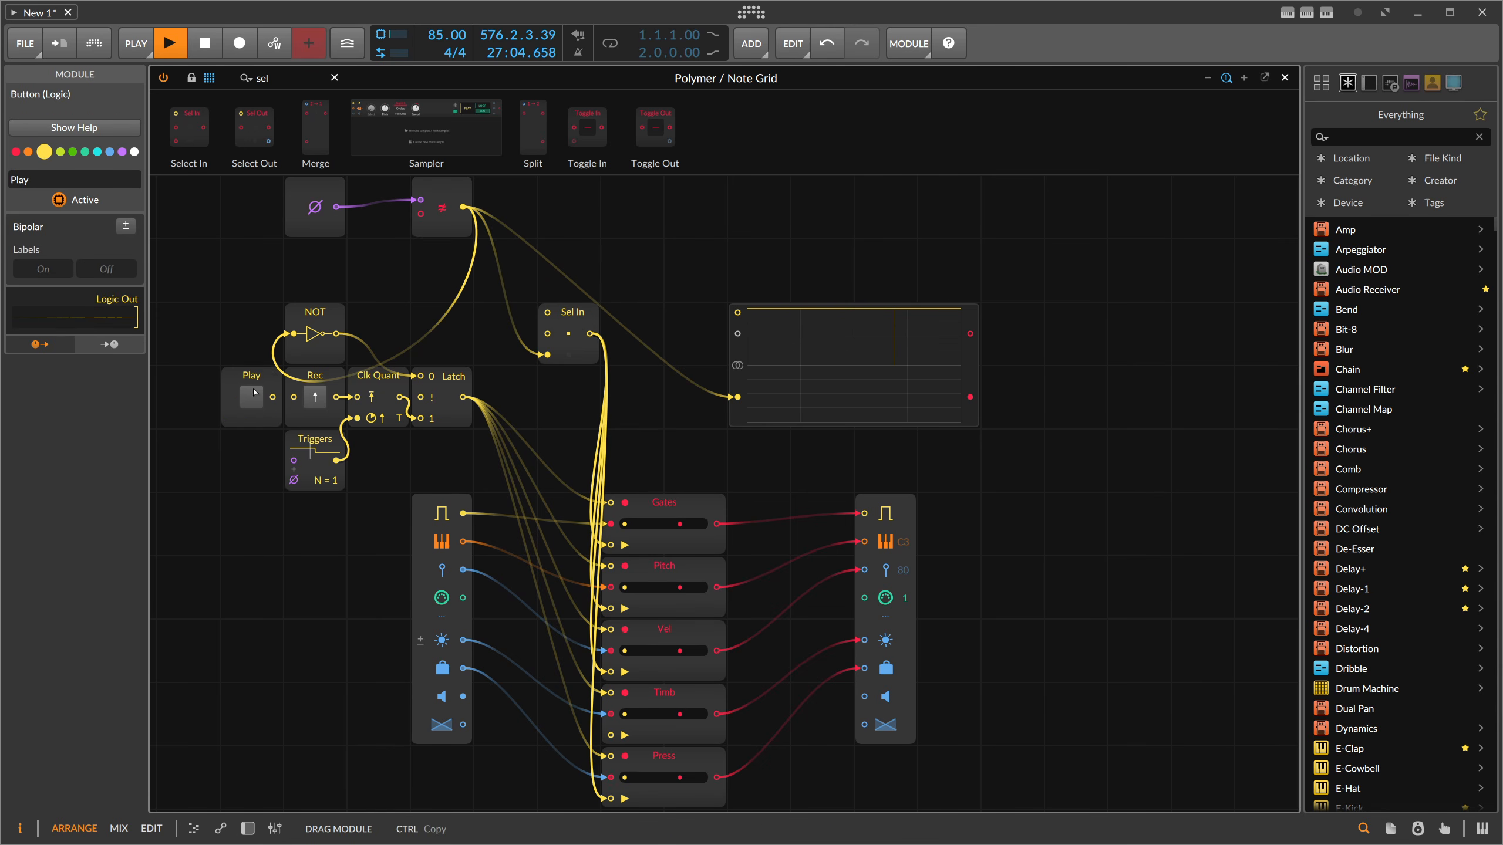
{"action": "left_click_drag", "start_coordinate": [571, 312], "coordinate": [386, 312]}
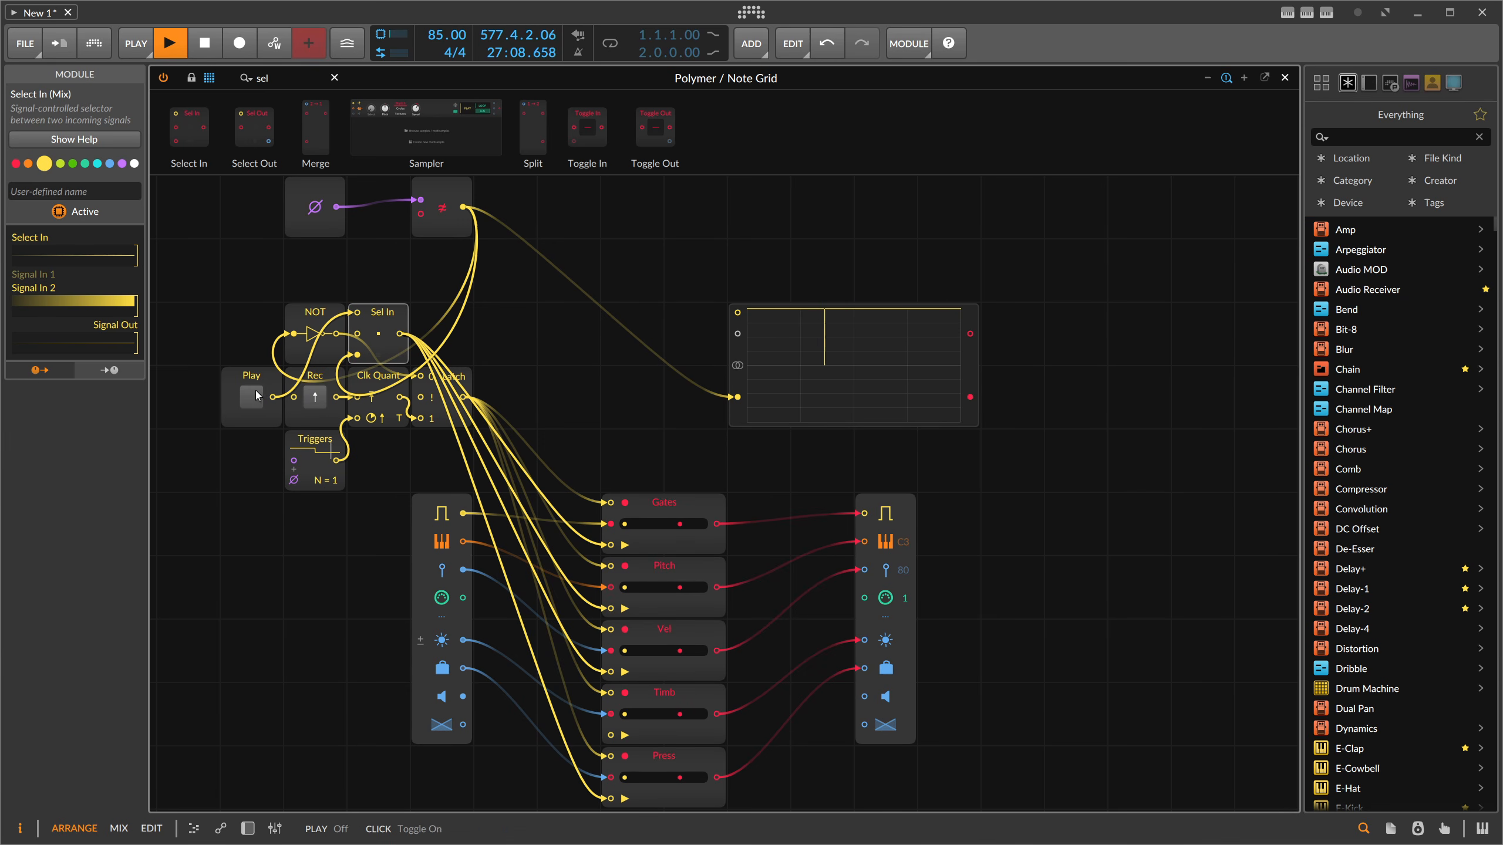
Switch on the Play button and check playback in the five recorders.
{"action": "left_click", "coordinate": [256, 390]}
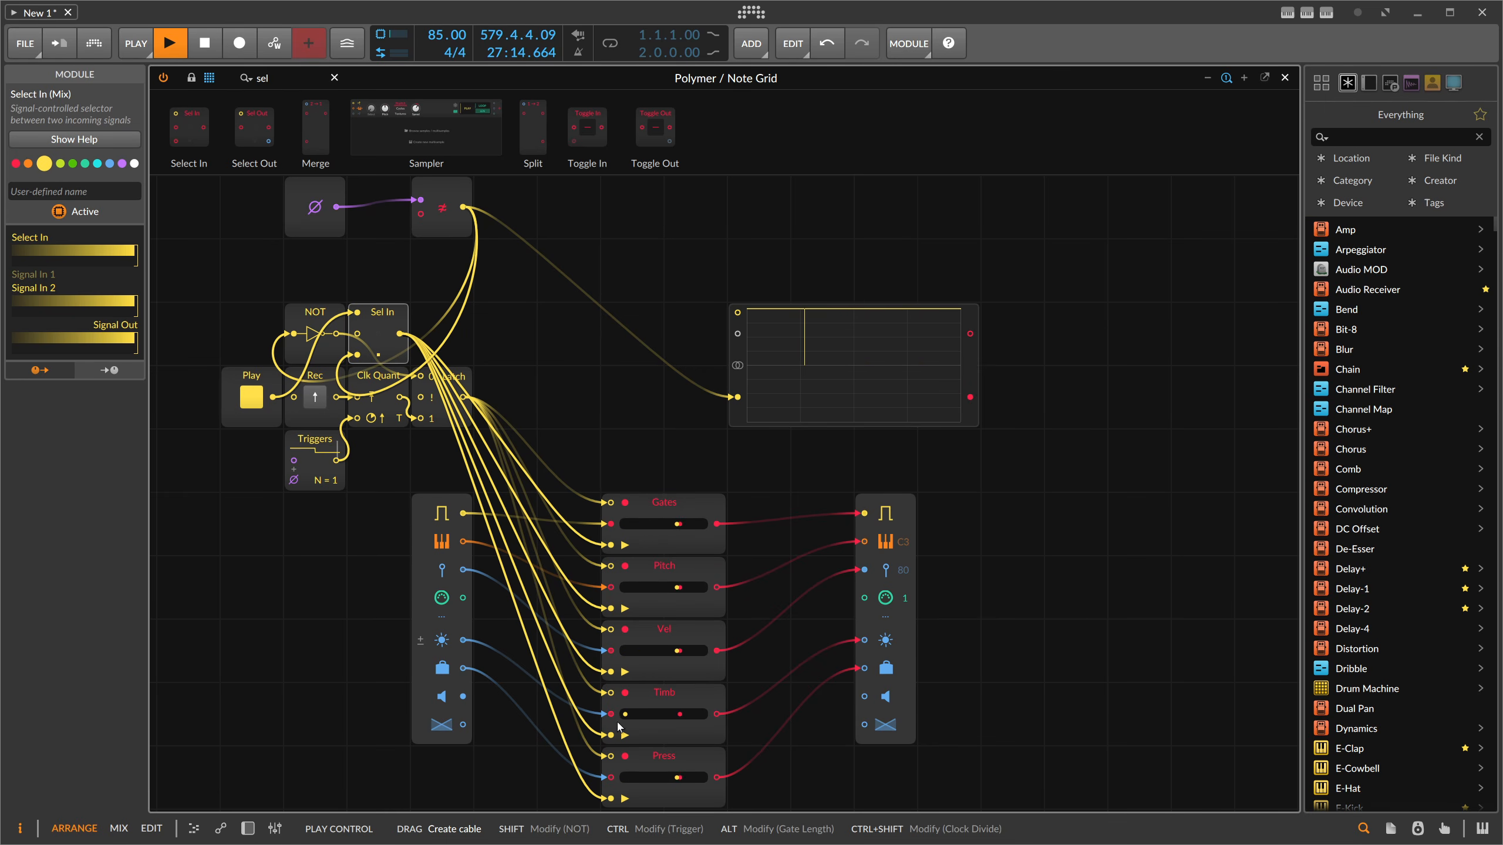
{"action": "scroll", "coordinate": [667, 510], "scroll_direction": "down", "scroll_amount": 2}
{"action": "scroll", "coordinate": [664, 509], "scroll_direction": "up", "scroll_amount": 2}
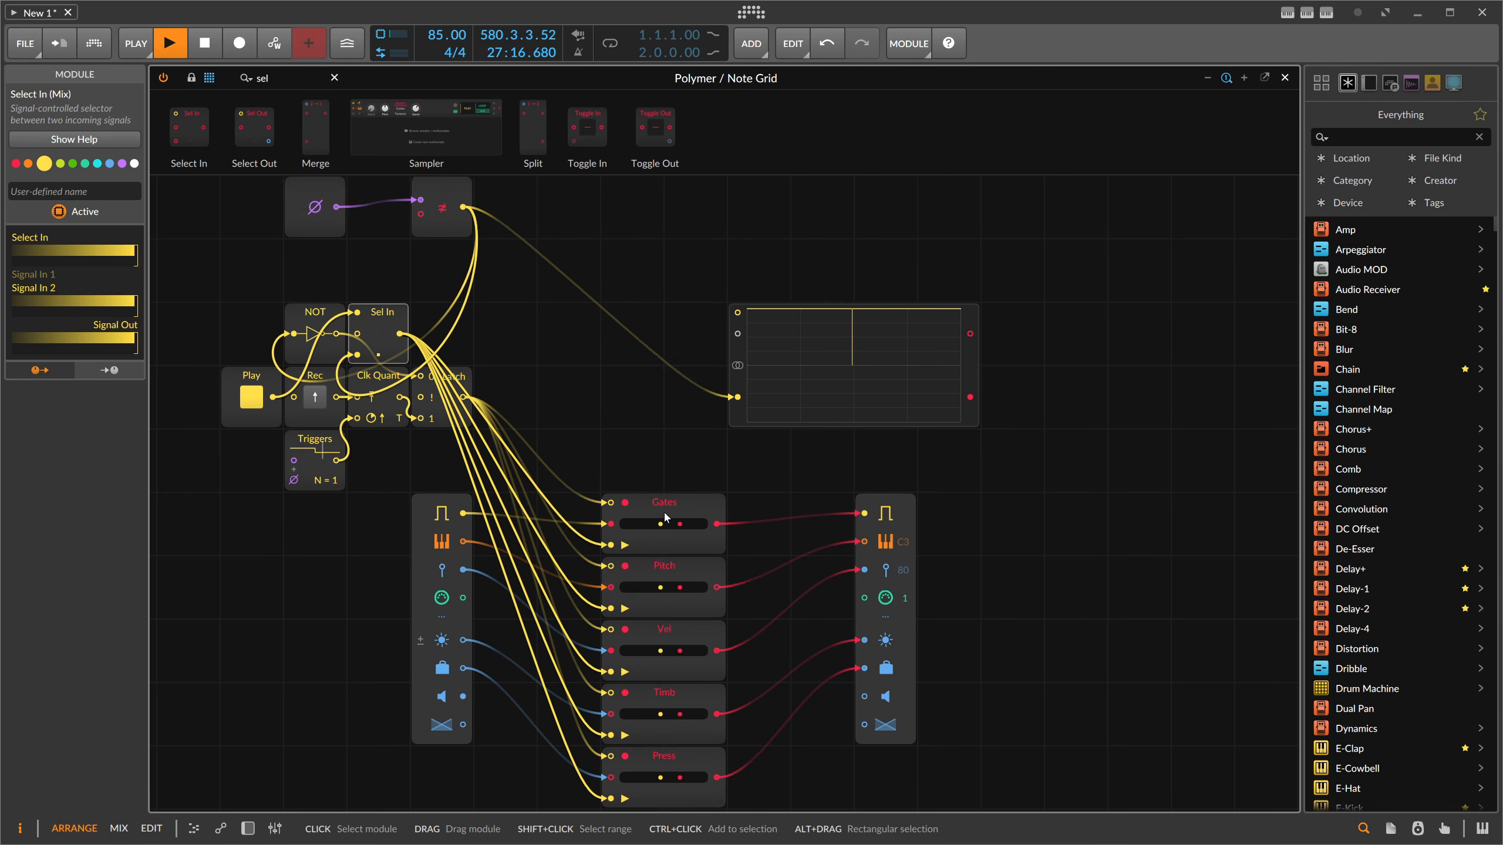
{"action": "scroll", "coordinate": [663, 510], "scroll_direction": "down", "scroll_amount": 2}
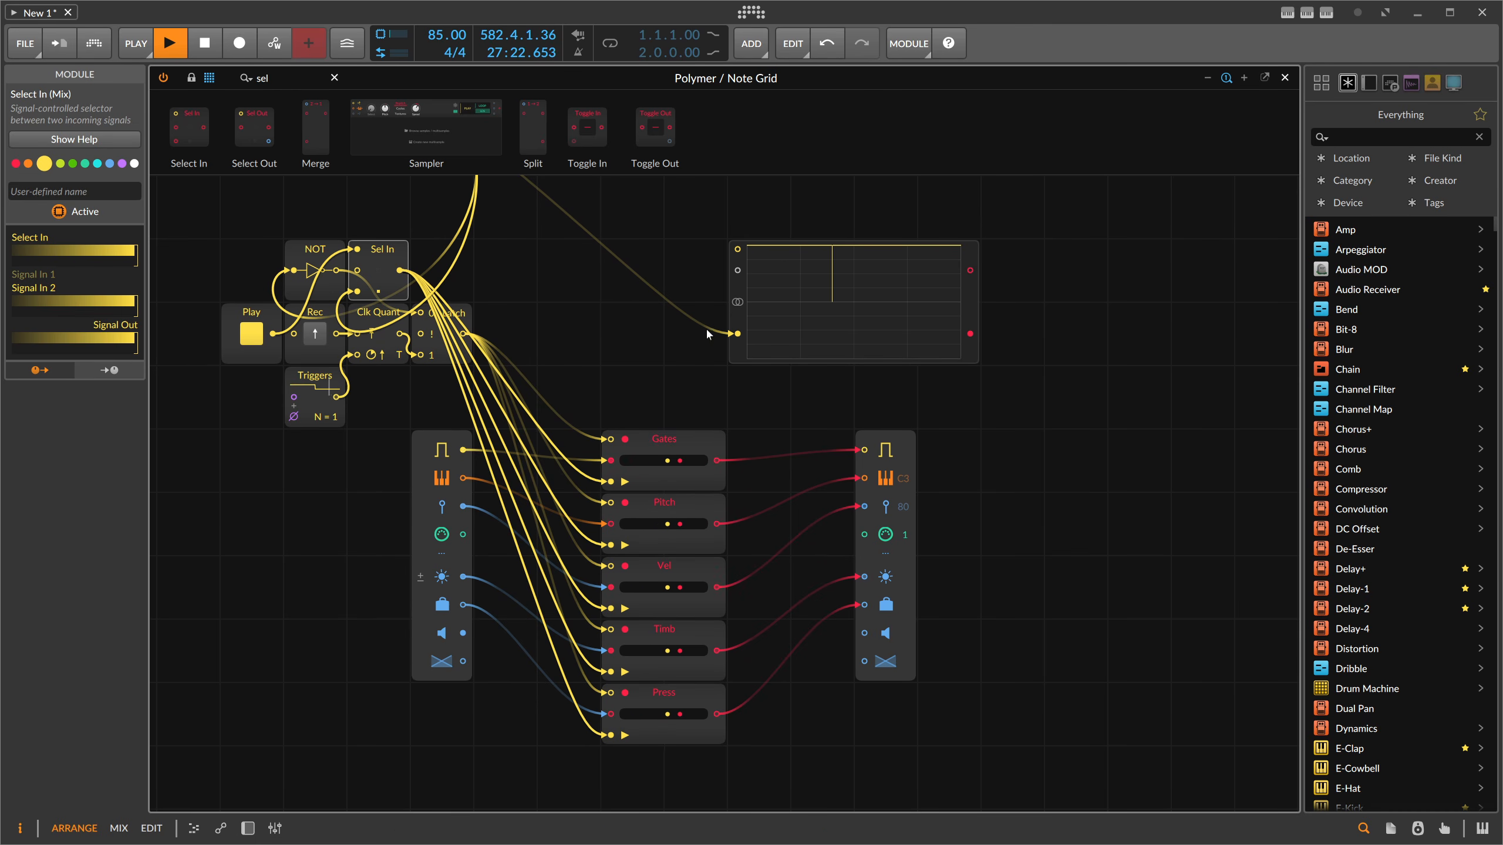
Delete the oscilloscope from the patch.
{"action": "scroll", "coordinate": [706, 327], "scroll_direction": "up", "scroll_amount": 2}
{"action": "left_click", "coordinate": [778, 442]}
{"action": "key", "text": "Delete"}
Pack the phase, ≠, Play, Rec, NOT and Triggers modules tightly around Select In, Clock Quantize and Latch.
{"action": "left_click_drag", "start_coordinate": [549, 273], "coordinate": [252, 323]}
{"action": "left_click", "coordinate": [481, 323]}
{"action": "left_click_drag", "start_coordinate": [379, 349], "coordinate": [442, 412]}
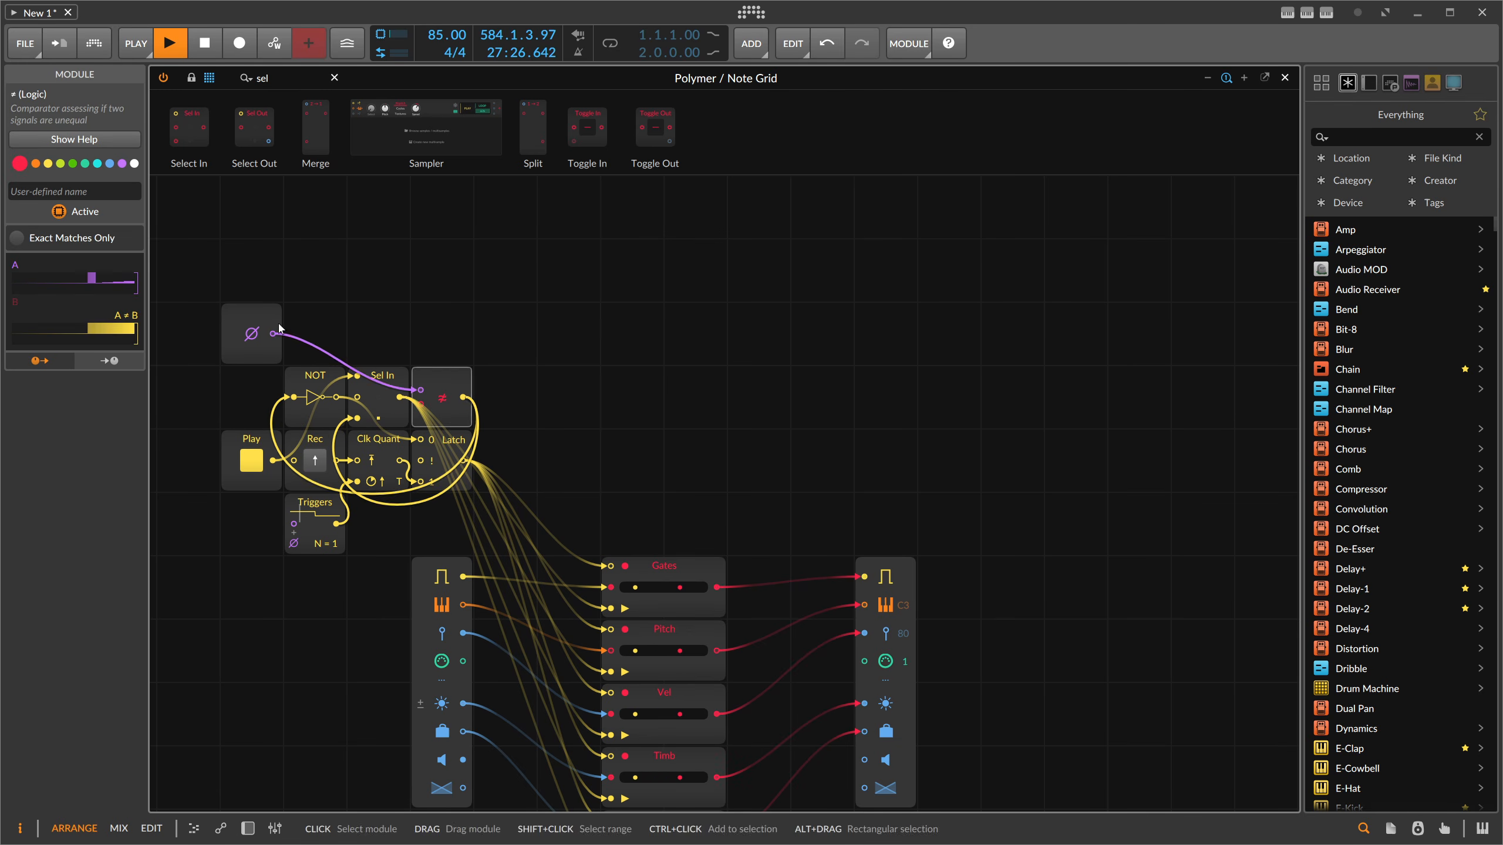
{"action": "left_click_drag", "start_coordinate": [223, 308], "coordinate": [221, 371]}
{"action": "left_click_drag", "start_coordinate": [213, 440], "coordinate": [322, 446]}
{"action": "left_click_drag", "start_coordinate": [295, 441], "coordinate": [323, 354]}
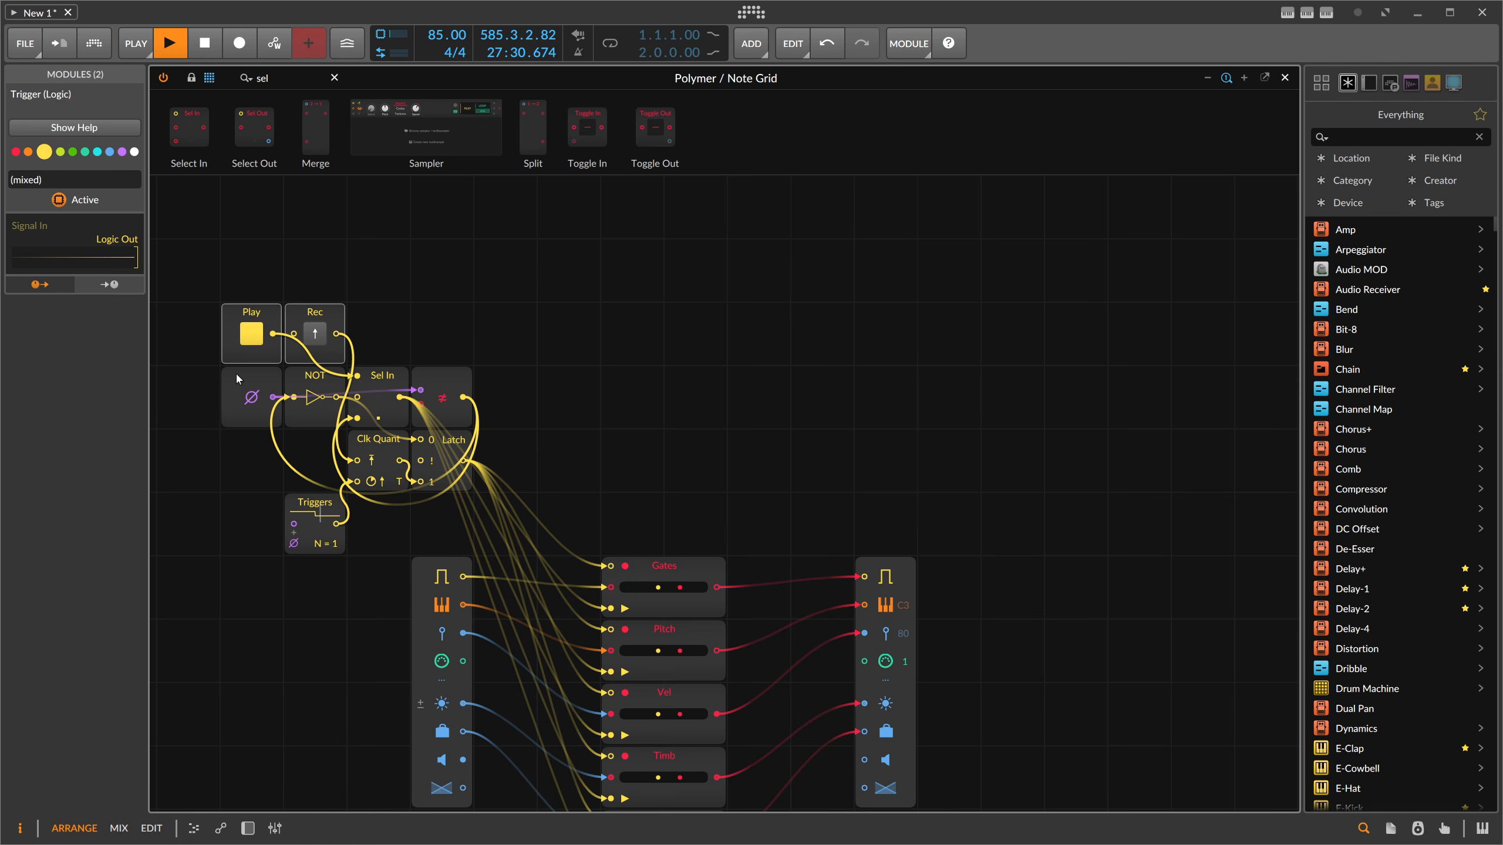
{"action": "left_click_drag", "start_coordinate": [213, 377], "coordinate": [310, 386]}
{"action": "left_click_drag", "start_coordinate": [309, 385], "coordinate": [313, 454]}
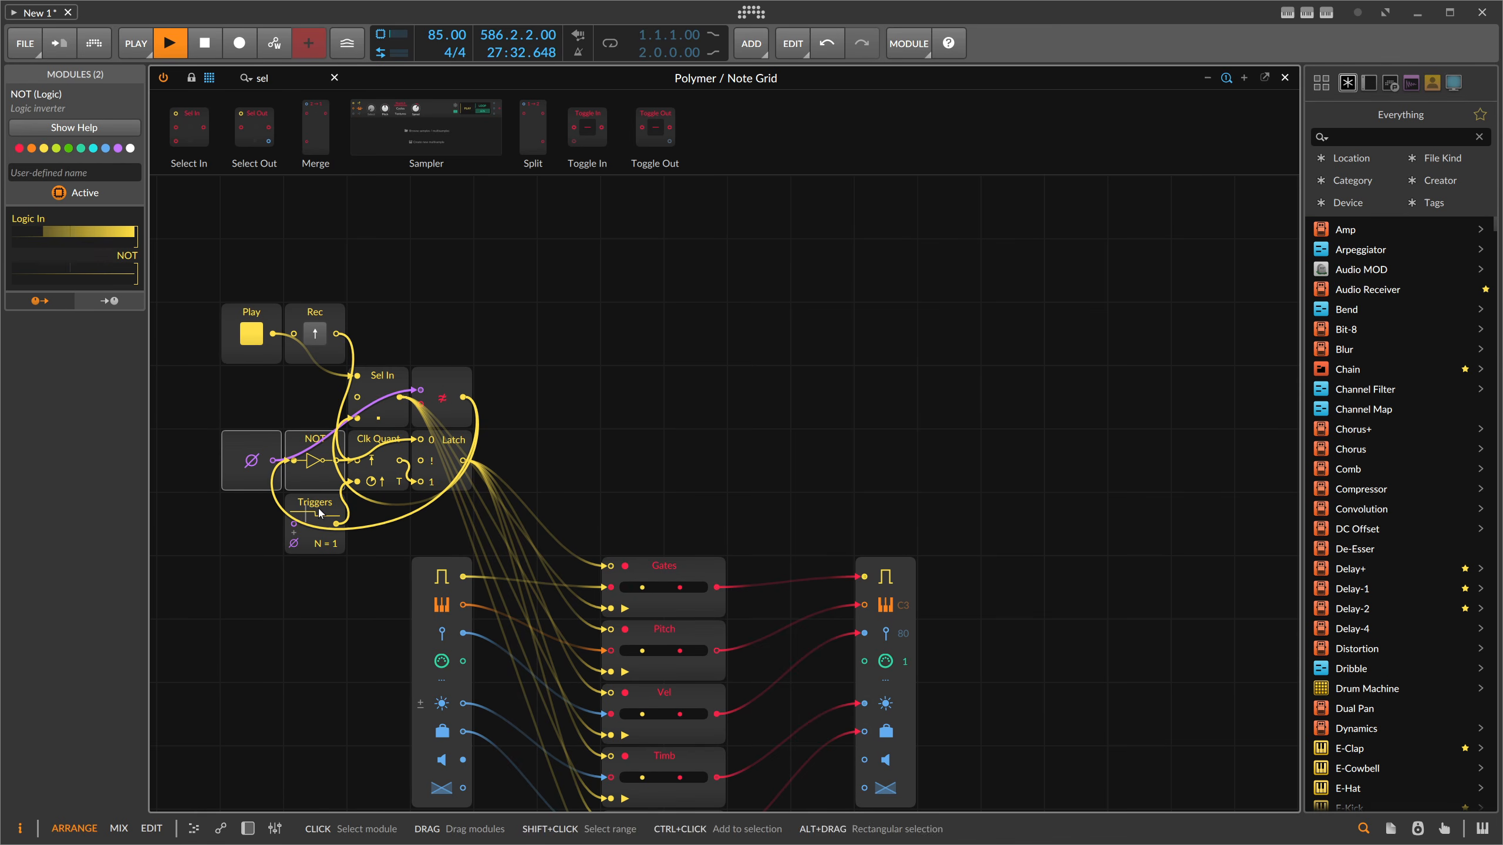
{"action": "left_click_drag", "start_coordinate": [318, 508], "coordinate": [321, 387]}
Select the whole control module group and move it directly above the stacked recorders.
{"action": "left_click_drag", "start_coordinate": [525, 479], "coordinate": [232, 309]}
{"action": "left_click_drag", "start_coordinate": [251, 321], "coordinate": [569, 388]}
{"action": "left_click", "coordinate": [623, 323]}
{"action": "scroll", "coordinate": [640, 320], "scroll_direction": "down", "scroll_amount": 2}
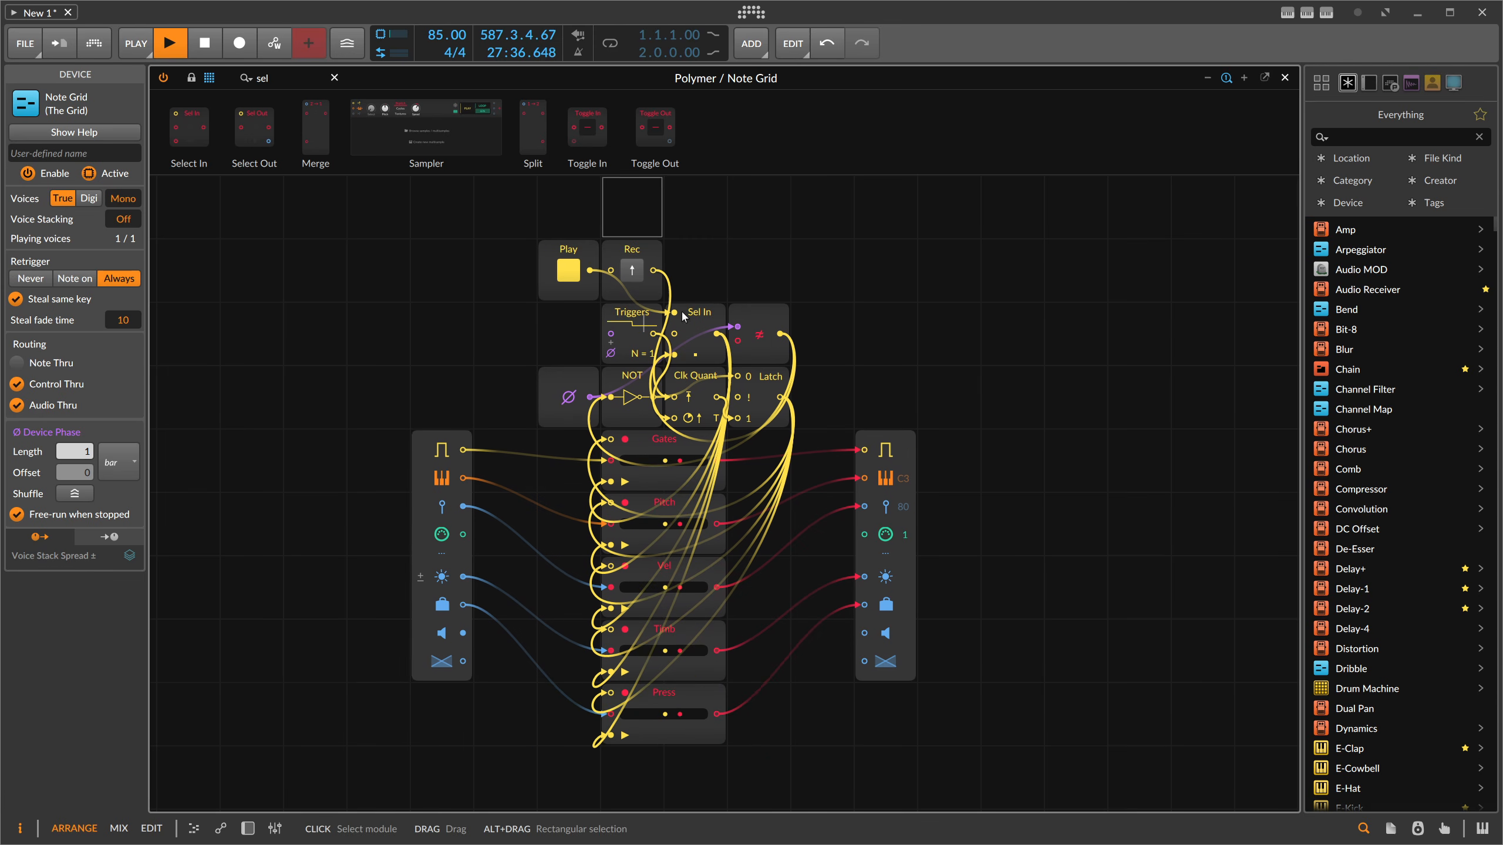
{"action": "scroll", "coordinate": [683, 313], "scroll_direction": "down", "scroll_amount": 1}
{"action": "scroll", "coordinate": [712, 314], "scroll_direction": "up", "scroll_amount": 1}
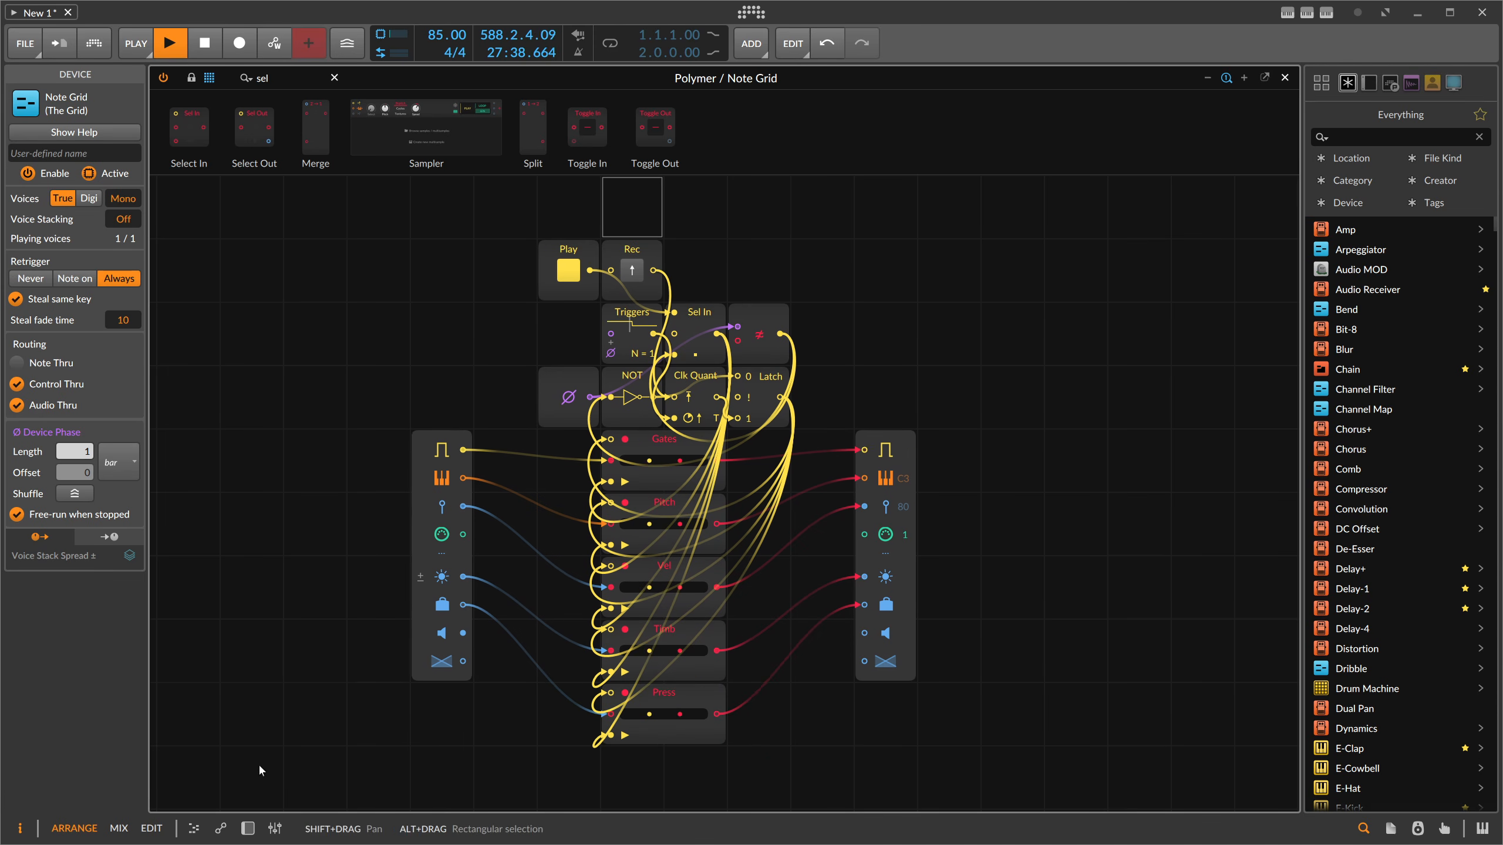
Show the device chain beneath the grid, bring the whole patch into view and clear the module search.
{"action": "left_click", "coordinate": [247, 829]}
{"action": "left_click", "coordinate": [663, 620]}
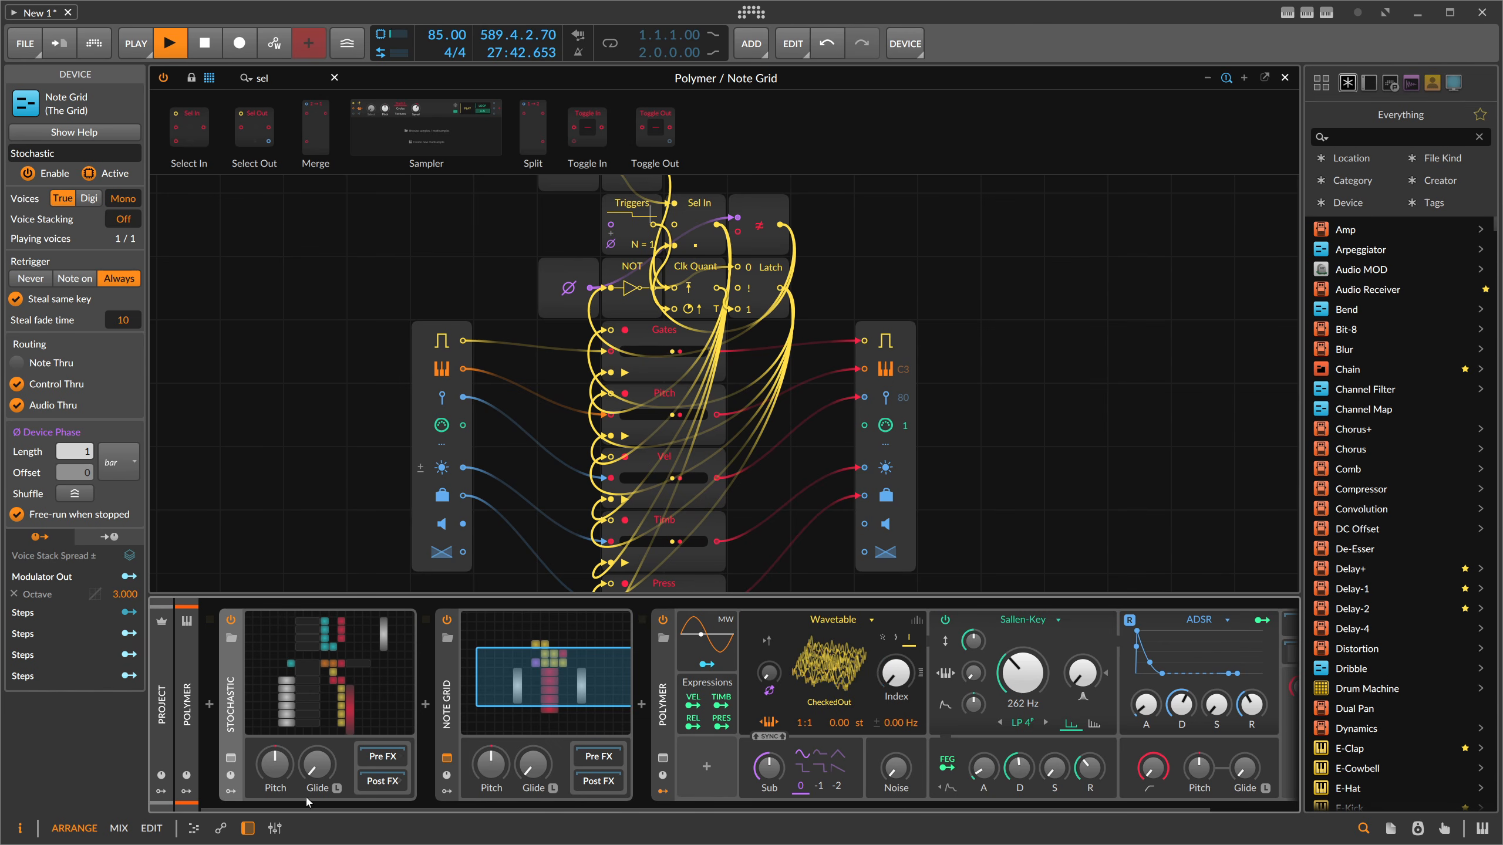
{"action": "left_click_drag", "start_coordinate": [342, 493], "coordinate": [326, 483]}
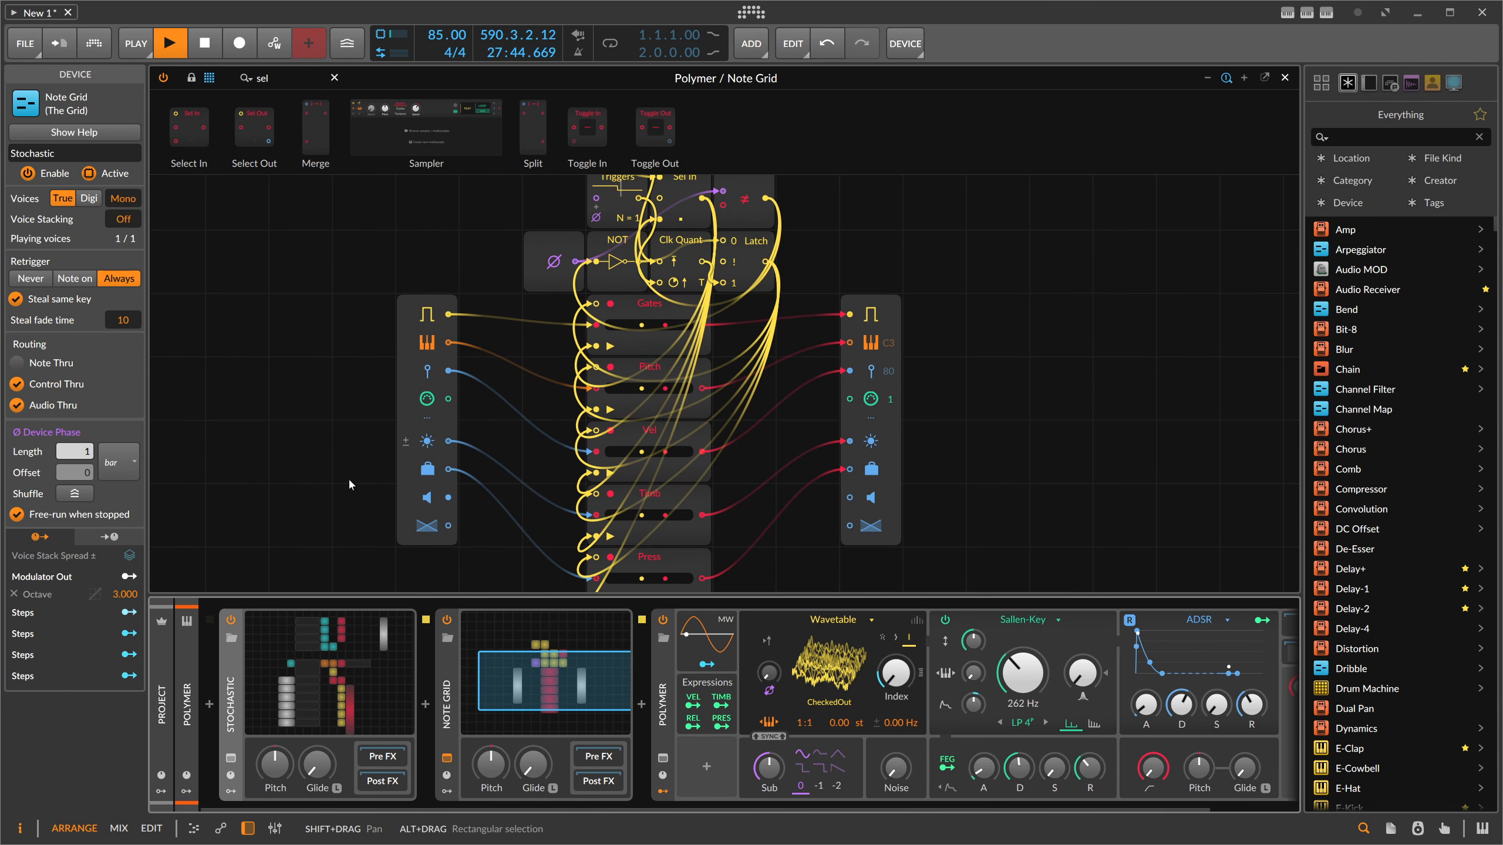
{"action": "scroll", "coordinate": [362, 459], "scroll_direction": "down", "scroll_amount": 2}
{"action": "left_click_drag", "start_coordinate": [382, 438], "coordinate": [392, 449]}
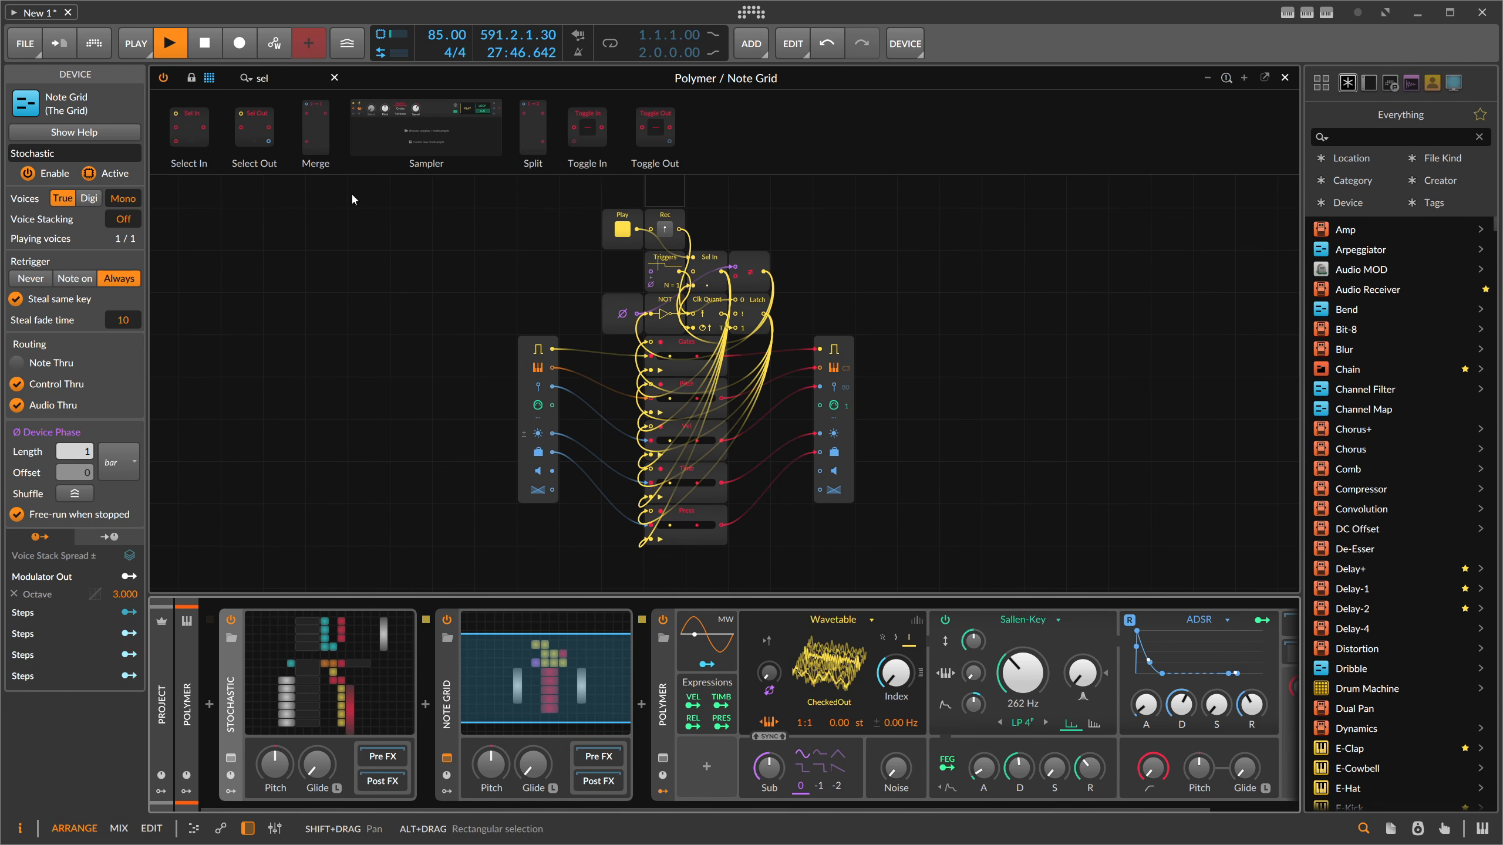
{"action": "key", "text": "Escape"}
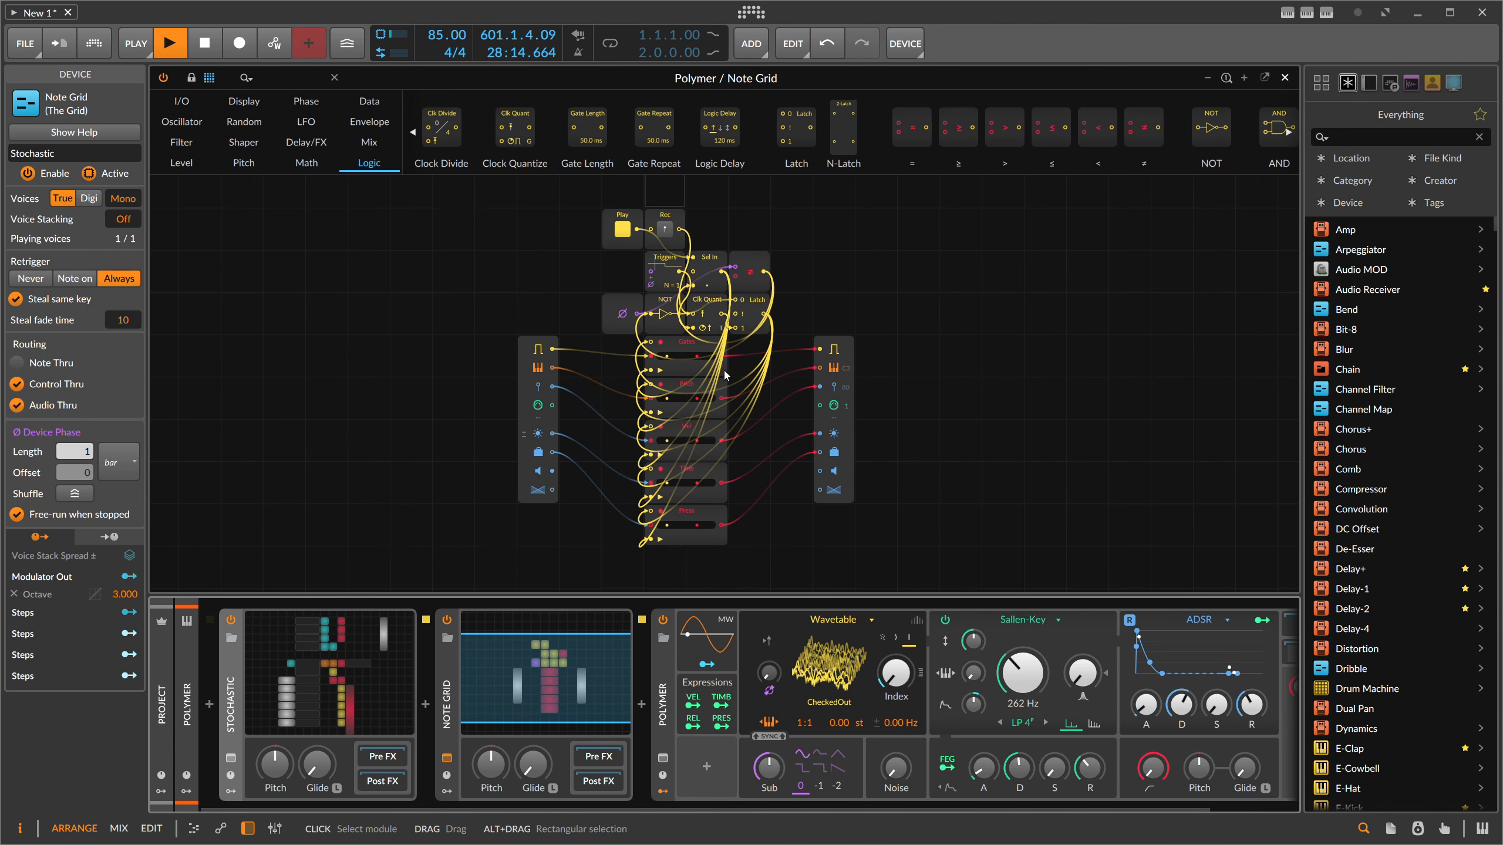
Inspect the Gates recorder's input and output signals, and disable the recorder Note Grid in the device chain.
{"action": "scroll", "coordinate": [723, 372], "scroll_direction": "up", "scroll_amount": 4}
{"action": "left_click", "coordinate": [642, 324]}
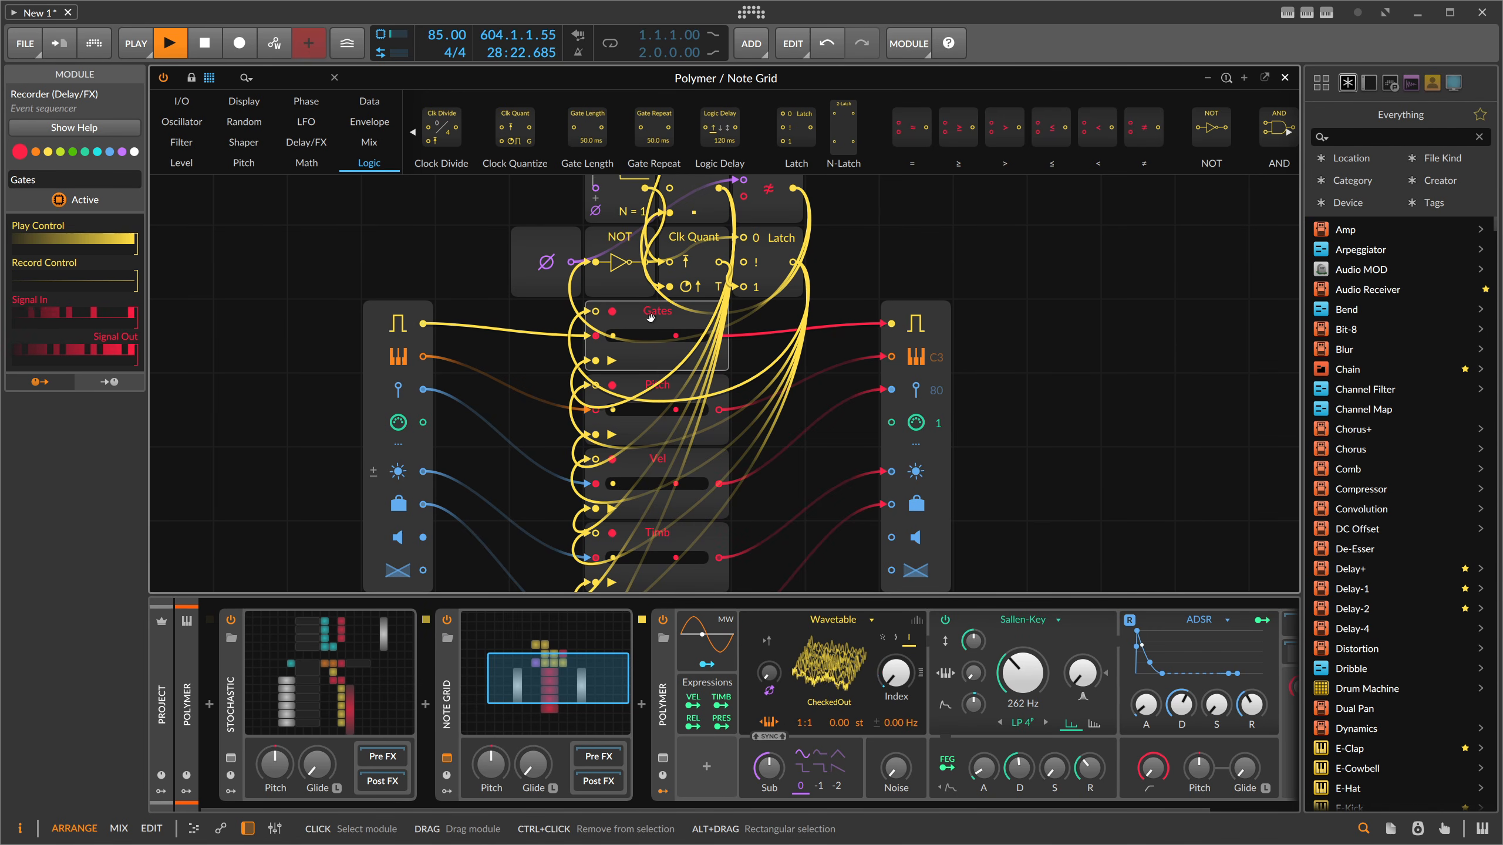
{"action": "scroll", "coordinate": [722, 350], "scroll_direction": "down", "scroll_amount": 3}
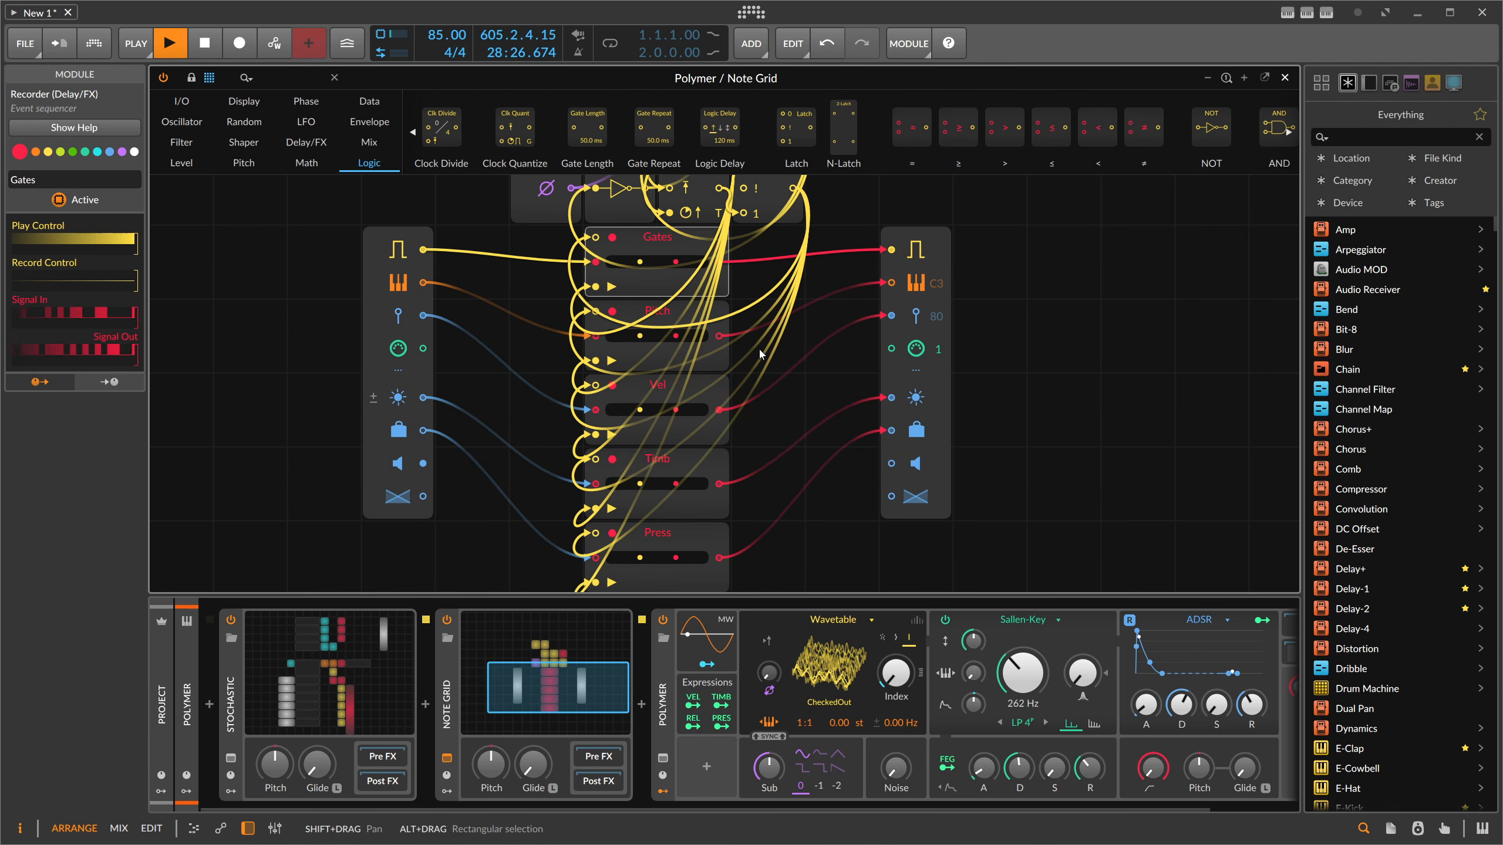
{"action": "scroll", "coordinate": [757, 355], "scroll_direction": "down", "scroll_amount": 4}
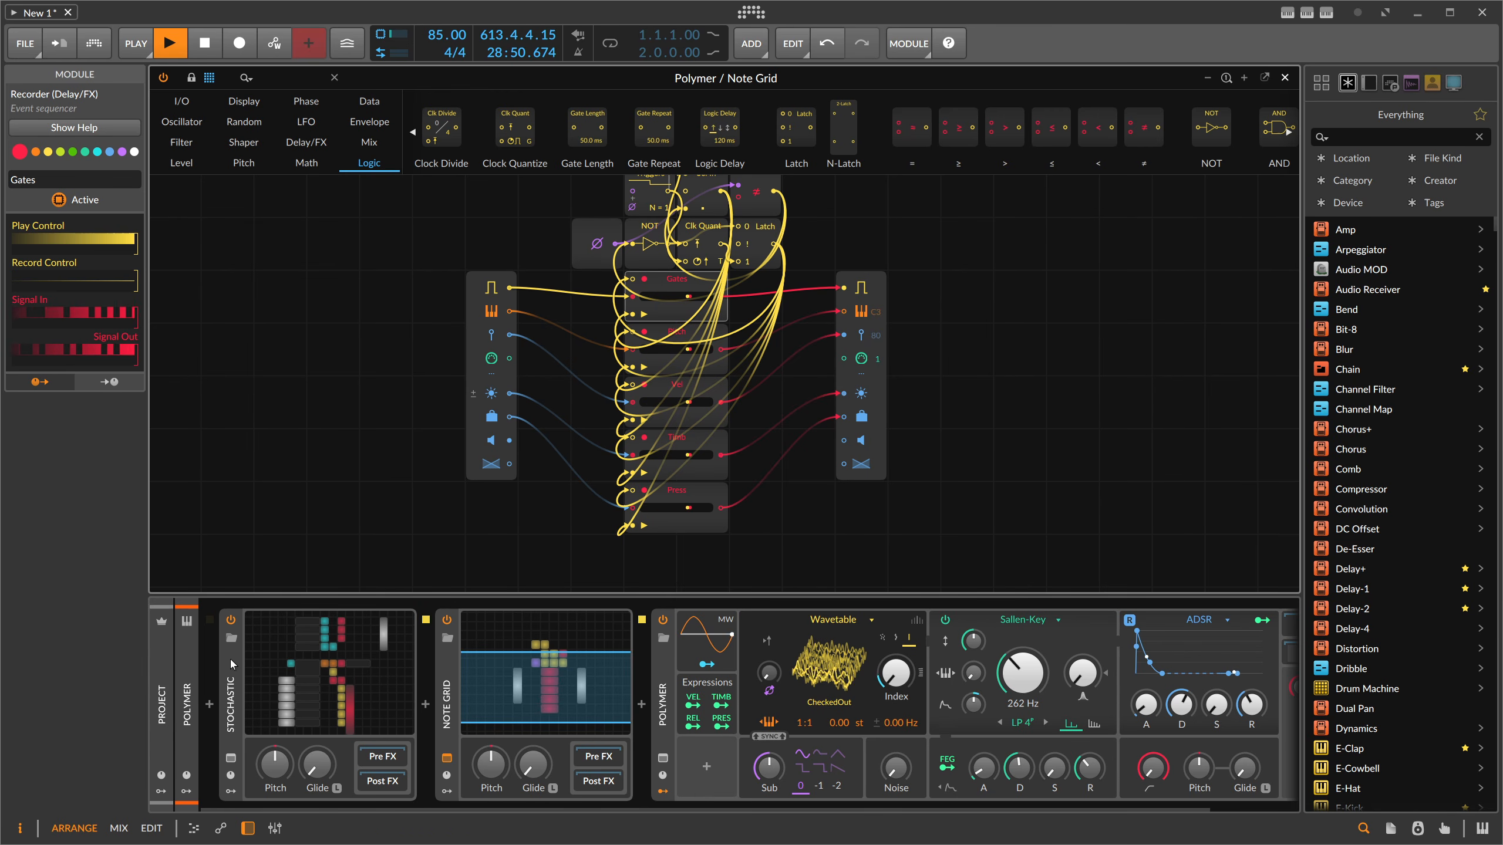
{"action": "left_click", "coordinate": [447, 620]}
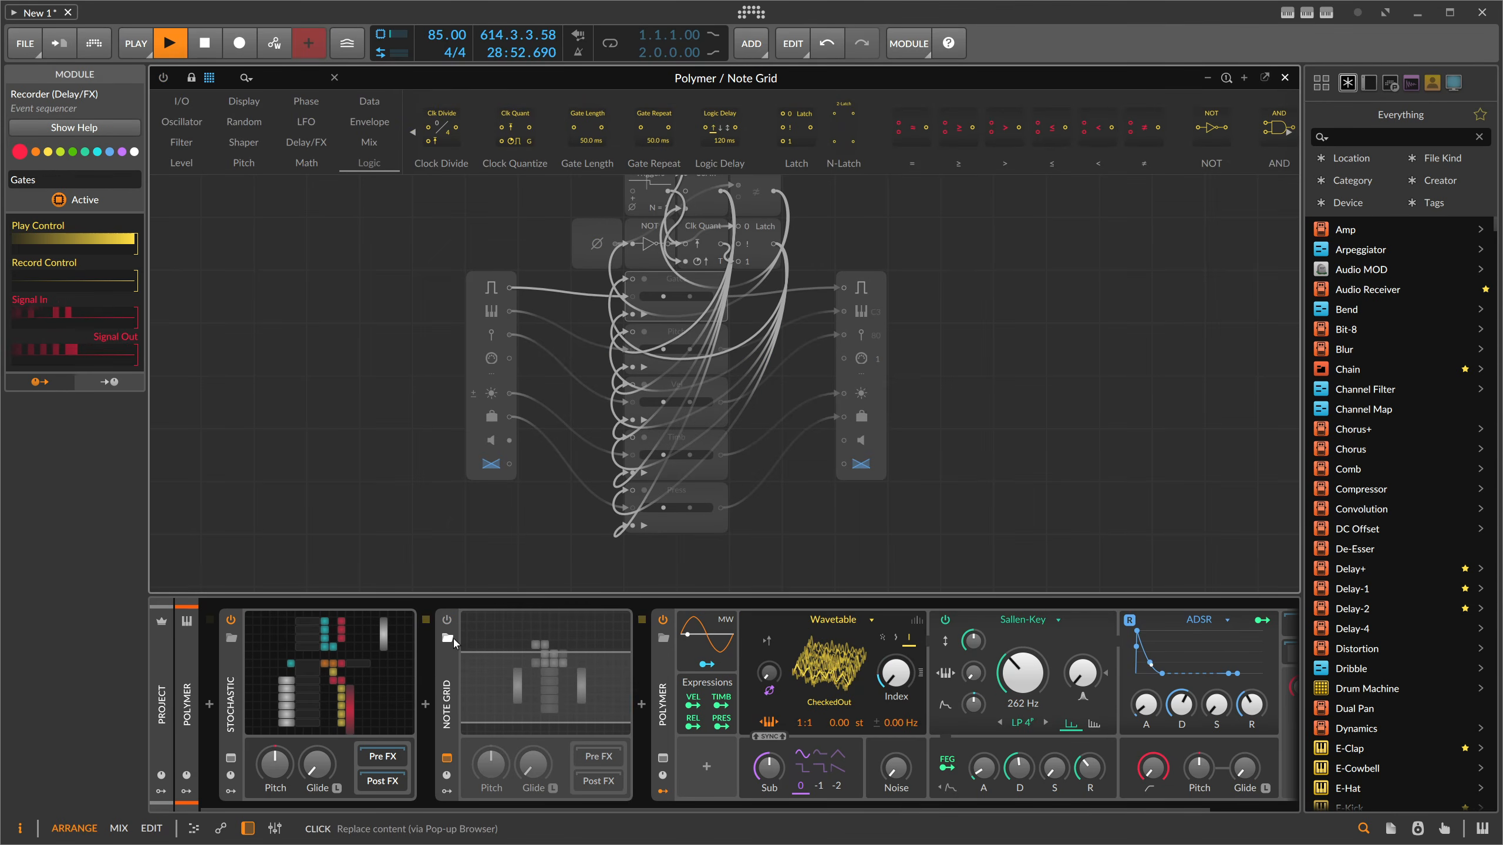
Inspect the Note In module's signals and the five stacked recorders with the recorder Note Grid temporarily enabled, ending with it disabled.
{"action": "left_click", "coordinate": [447, 620]}
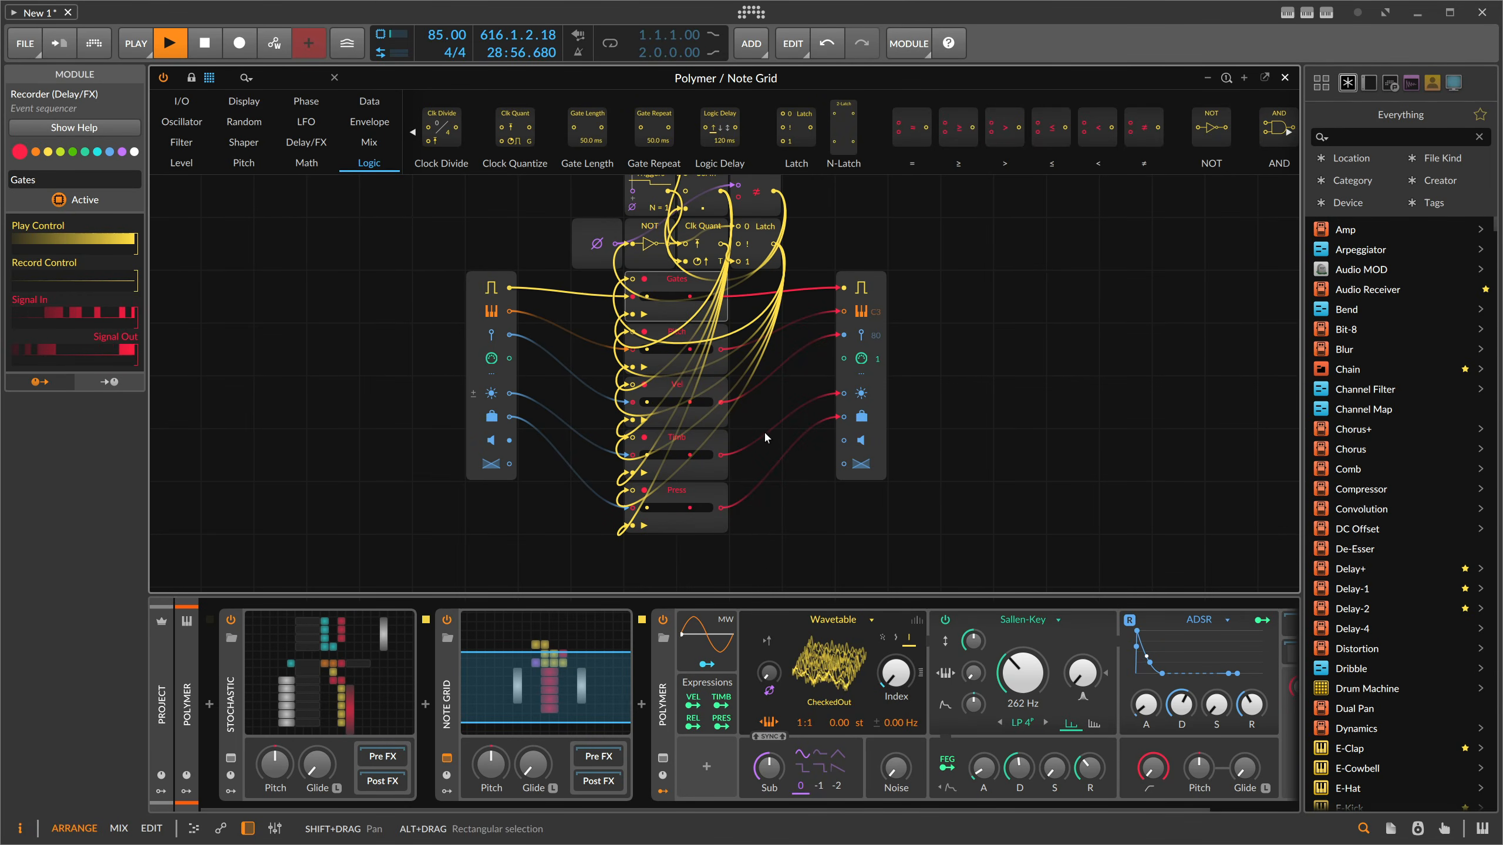
{"action": "left_click", "coordinate": [499, 312]}
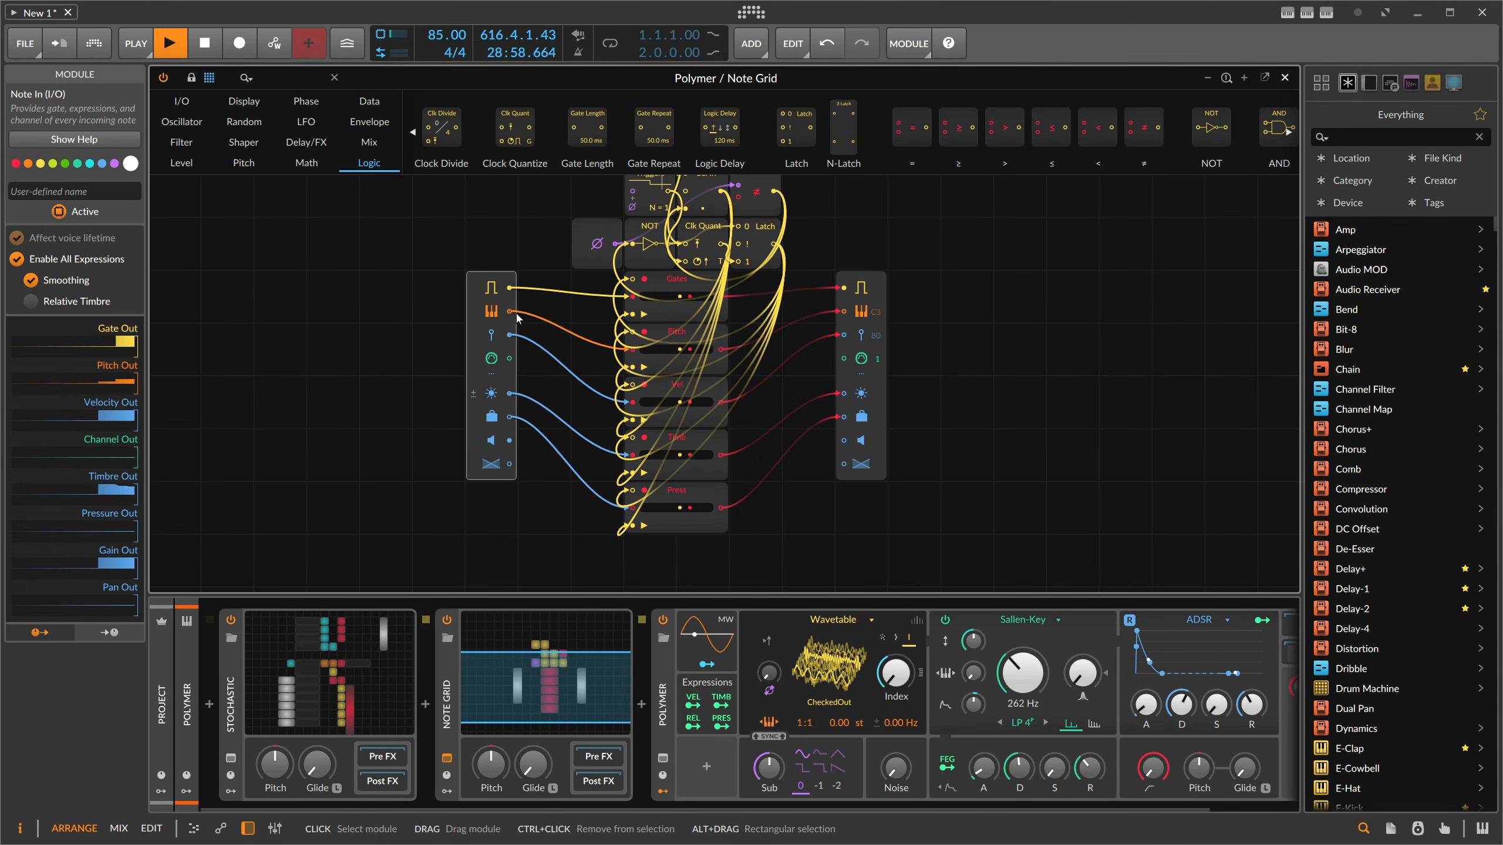
{"action": "left_click_drag", "start_coordinate": [763, 284], "coordinate": [657, 516]}
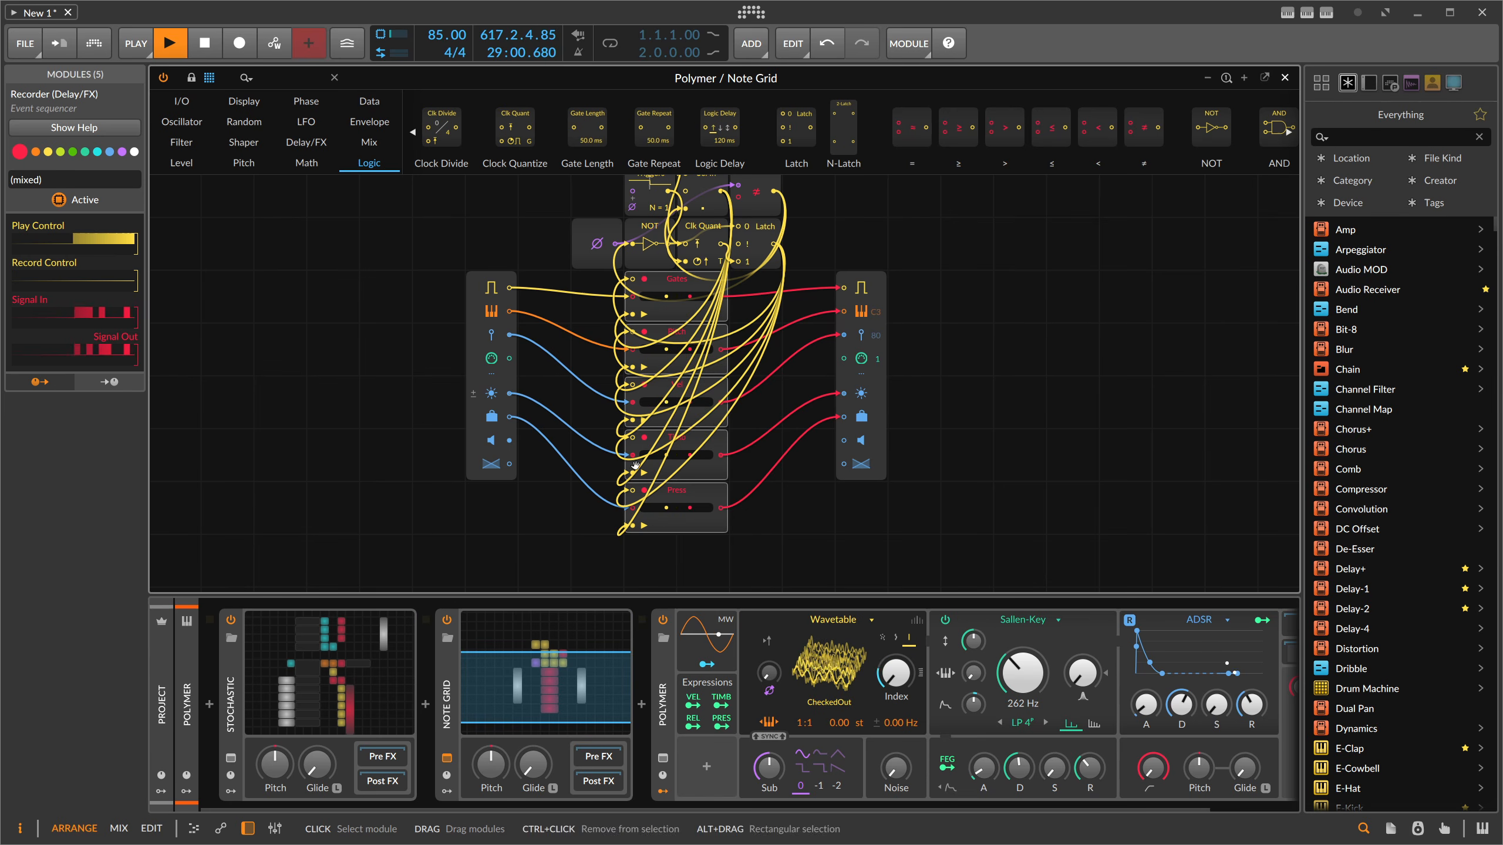
{"action": "left_click", "coordinate": [446, 619]}
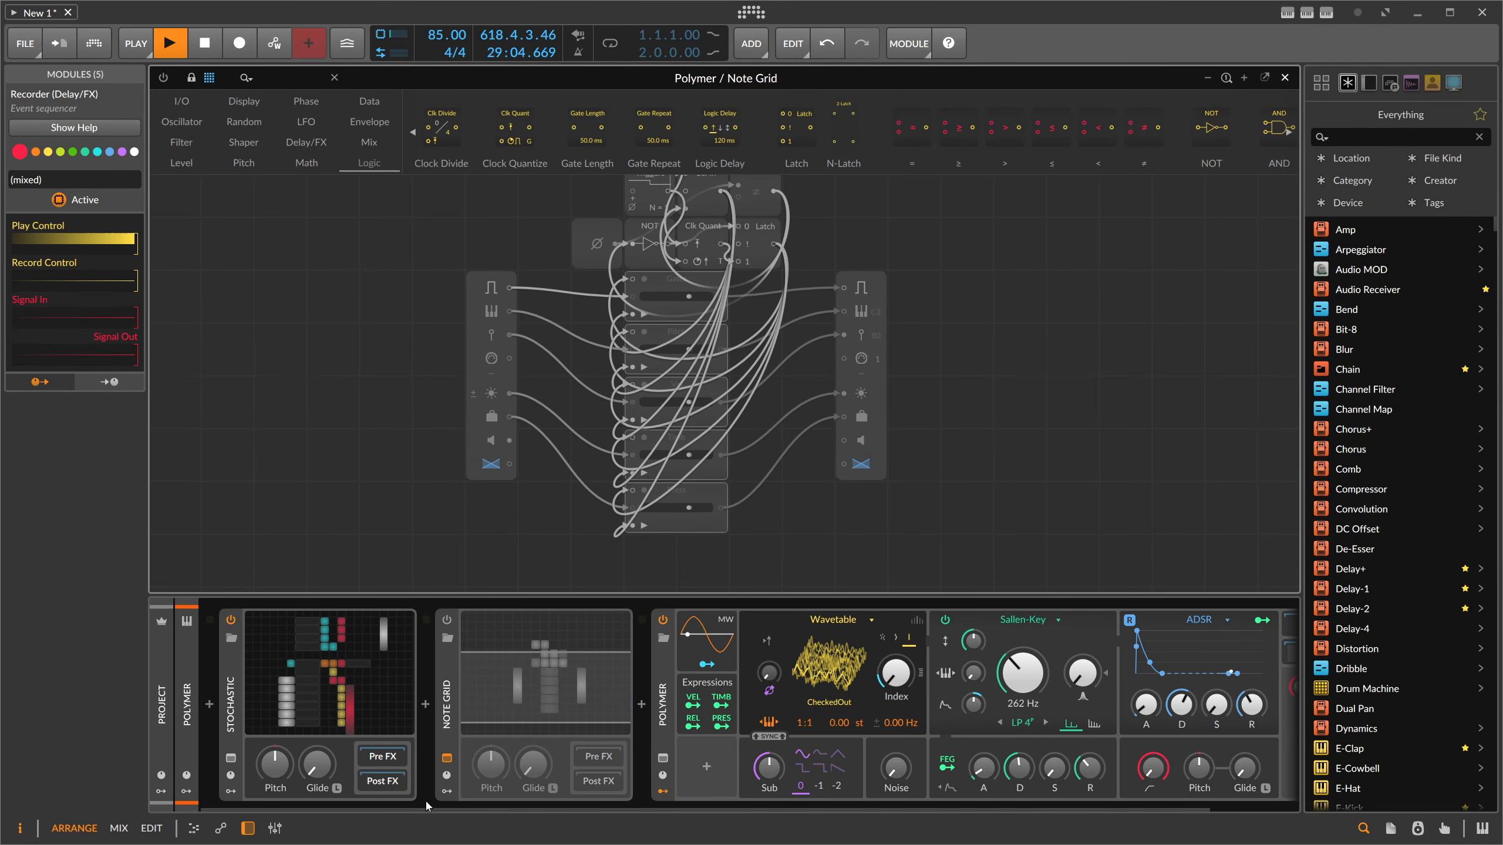
Rename the recorder Note Grid device as Record.
{"action": "mouse_move", "coordinate": [424, 806]}
{"action": "left_mouse_down"}
{"action": "mouse_move", "coordinate": [435, 810]}
{"action": "mouse_move", "coordinate": [422, 810]}
{"action": "left_mouse_up"}
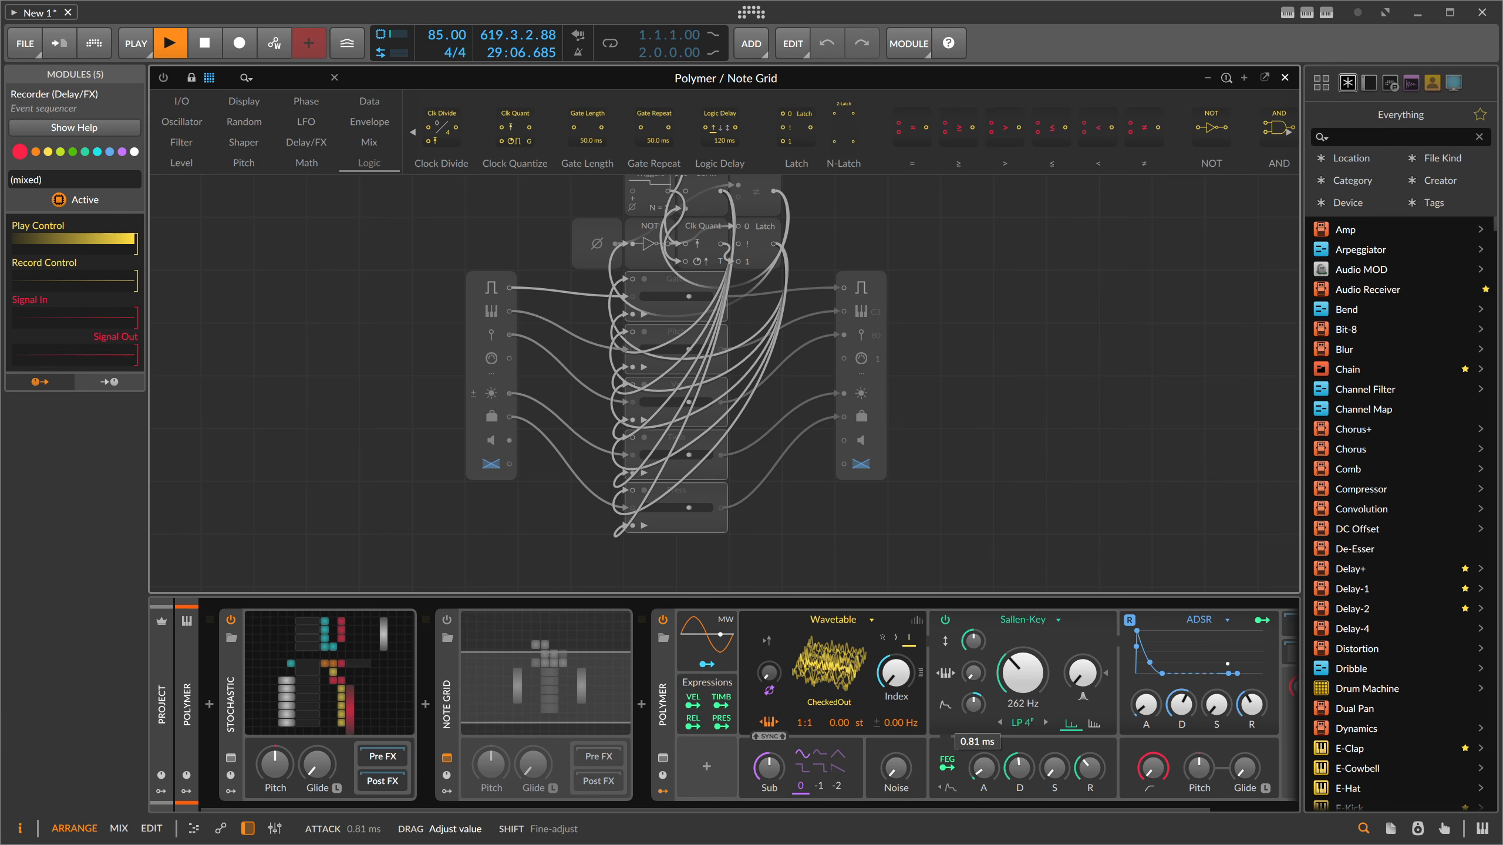
{"action": "left_click_drag", "start_coordinate": [984, 768], "coordinate": [983, 773]}
{"action": "left_click", "coordinate": [446, 694]}
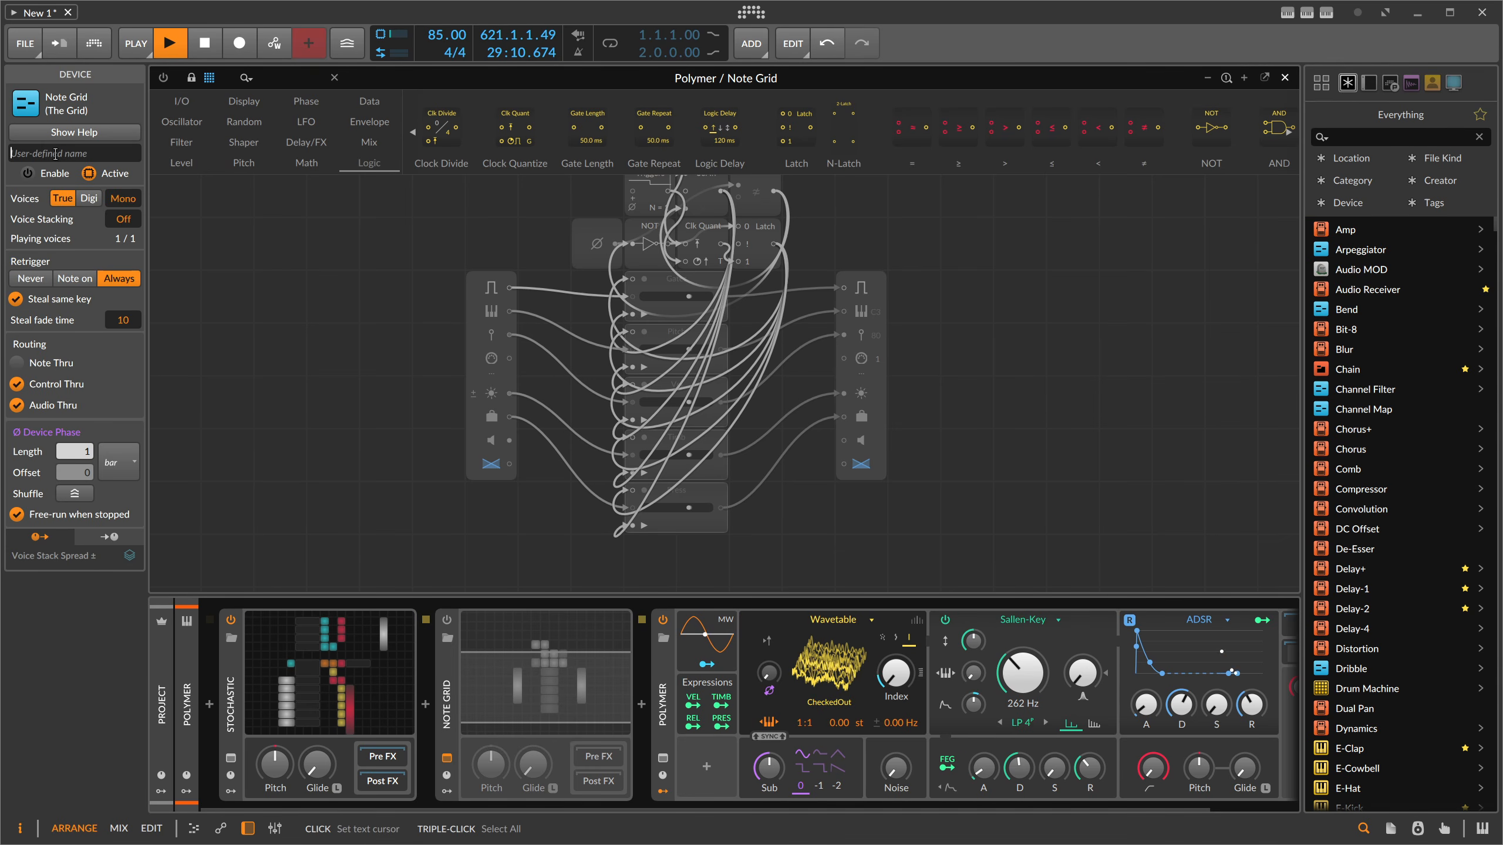
{"action": "type", "text": "Record"}
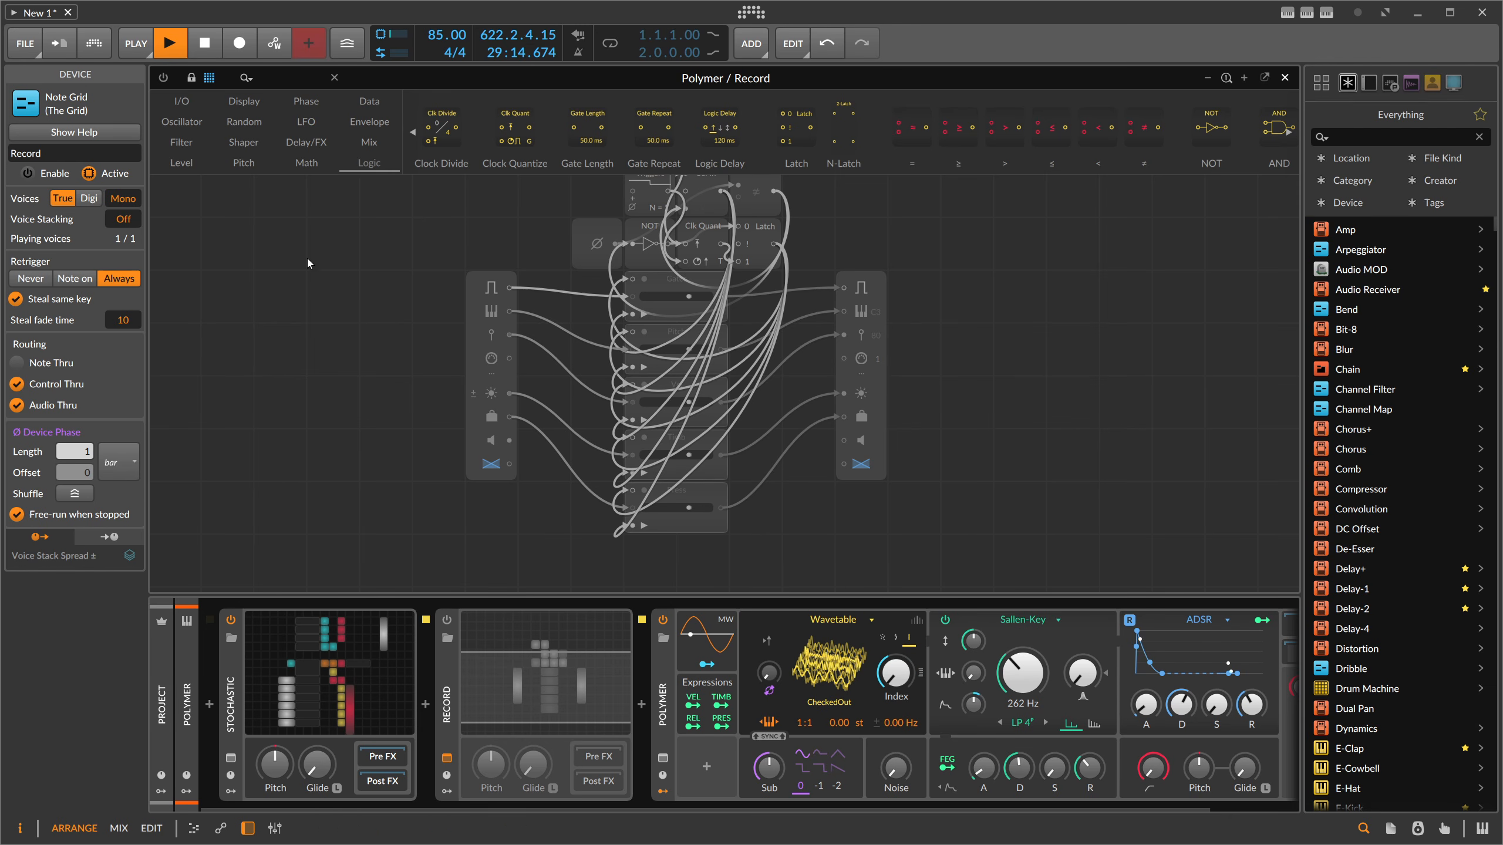
Open the Stochastic-Sequencer patch in the grid editor and hide the device chain beneath it.
{"action": "scroll", "coordinate": [379, 299], "scroll_direction": "up", "scroll_amount": 2}
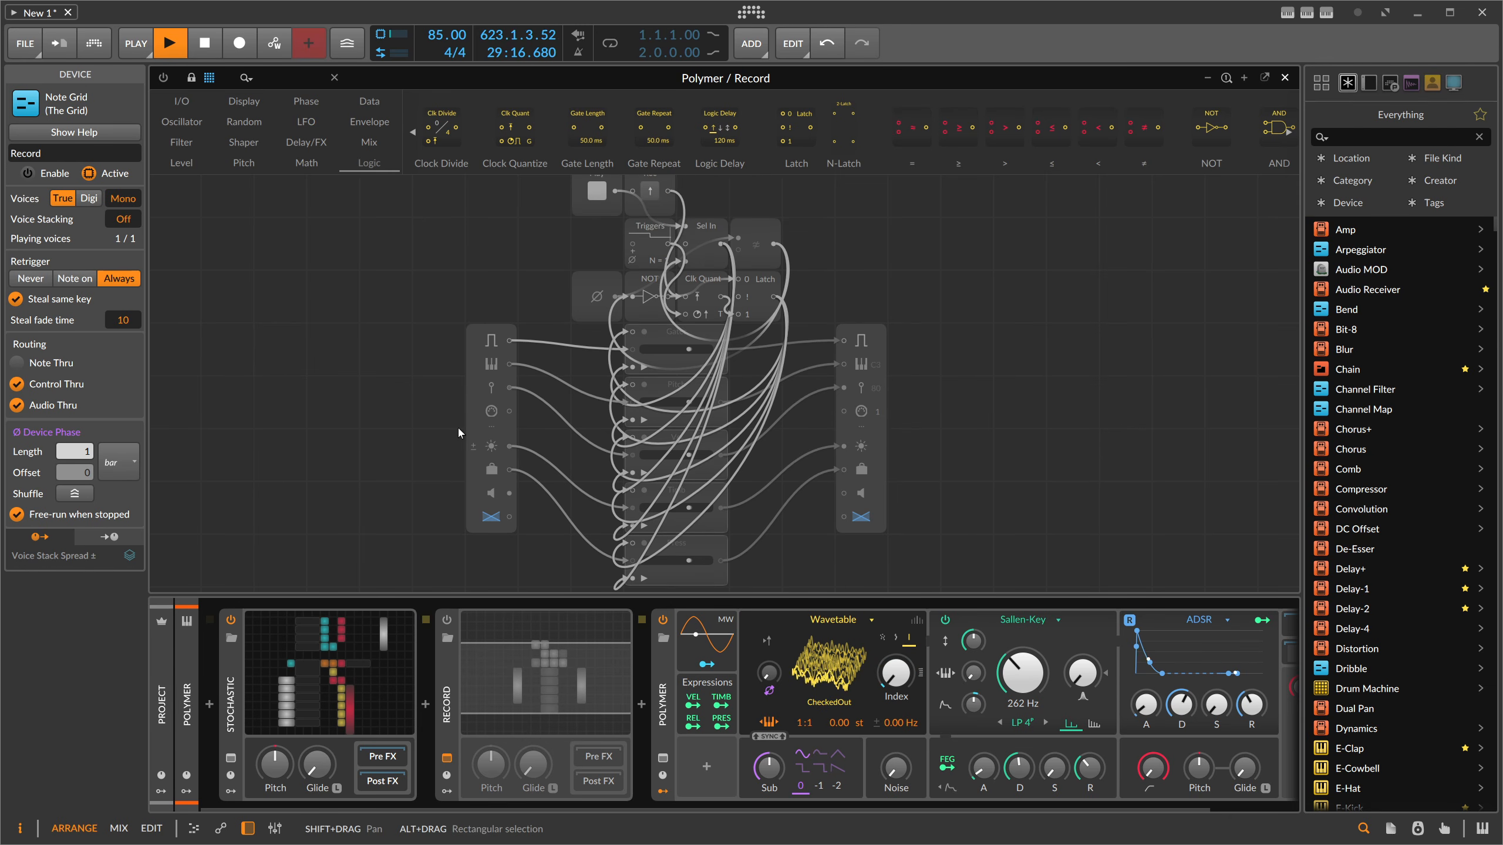
{"action": "left_click", "coordinate": [258, 793]}
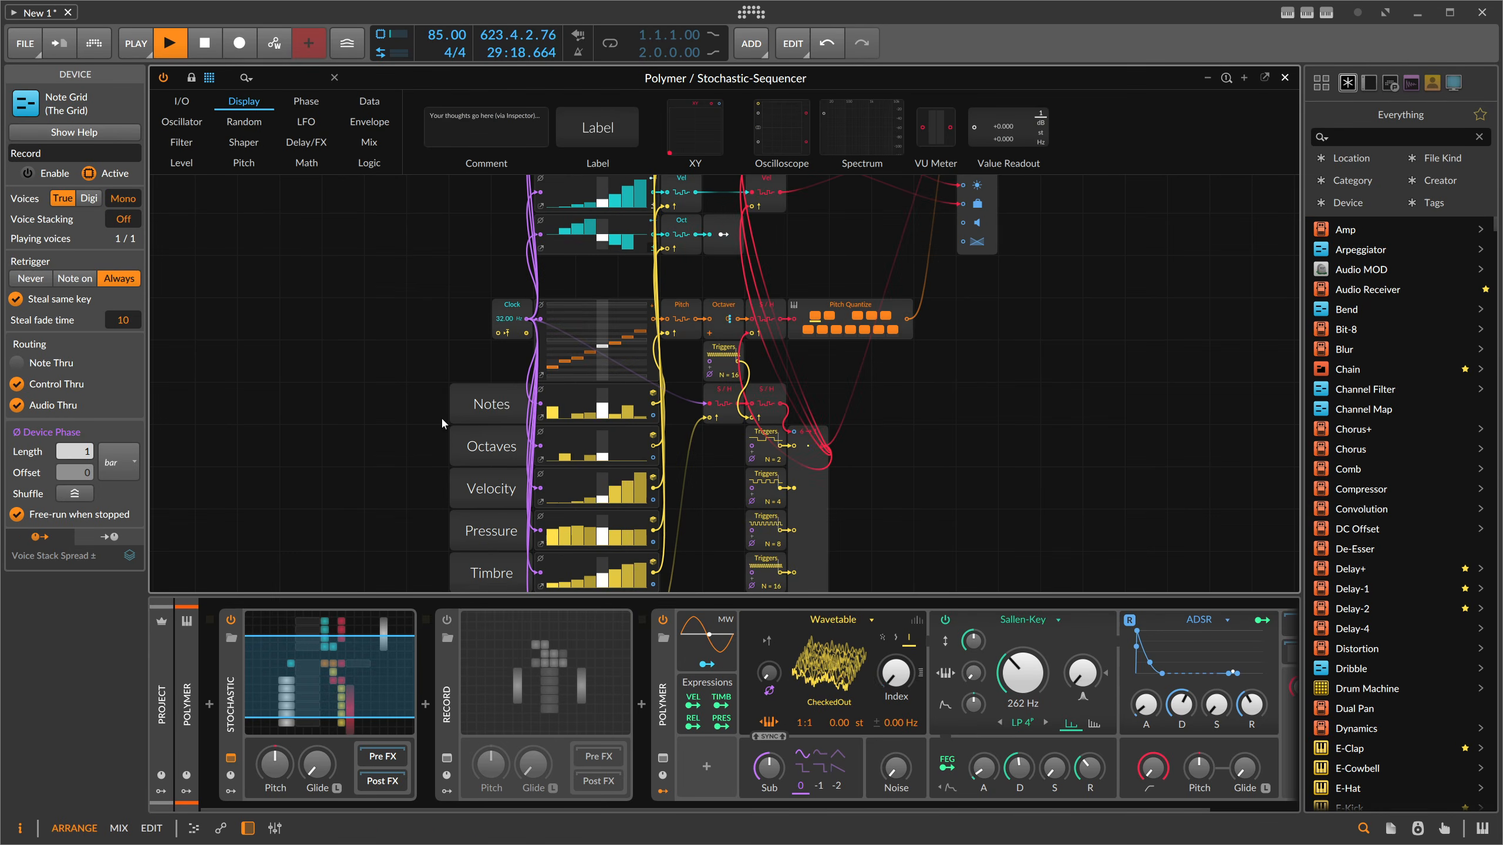
{"action": "left_click", "coordinate": [249, 827]}
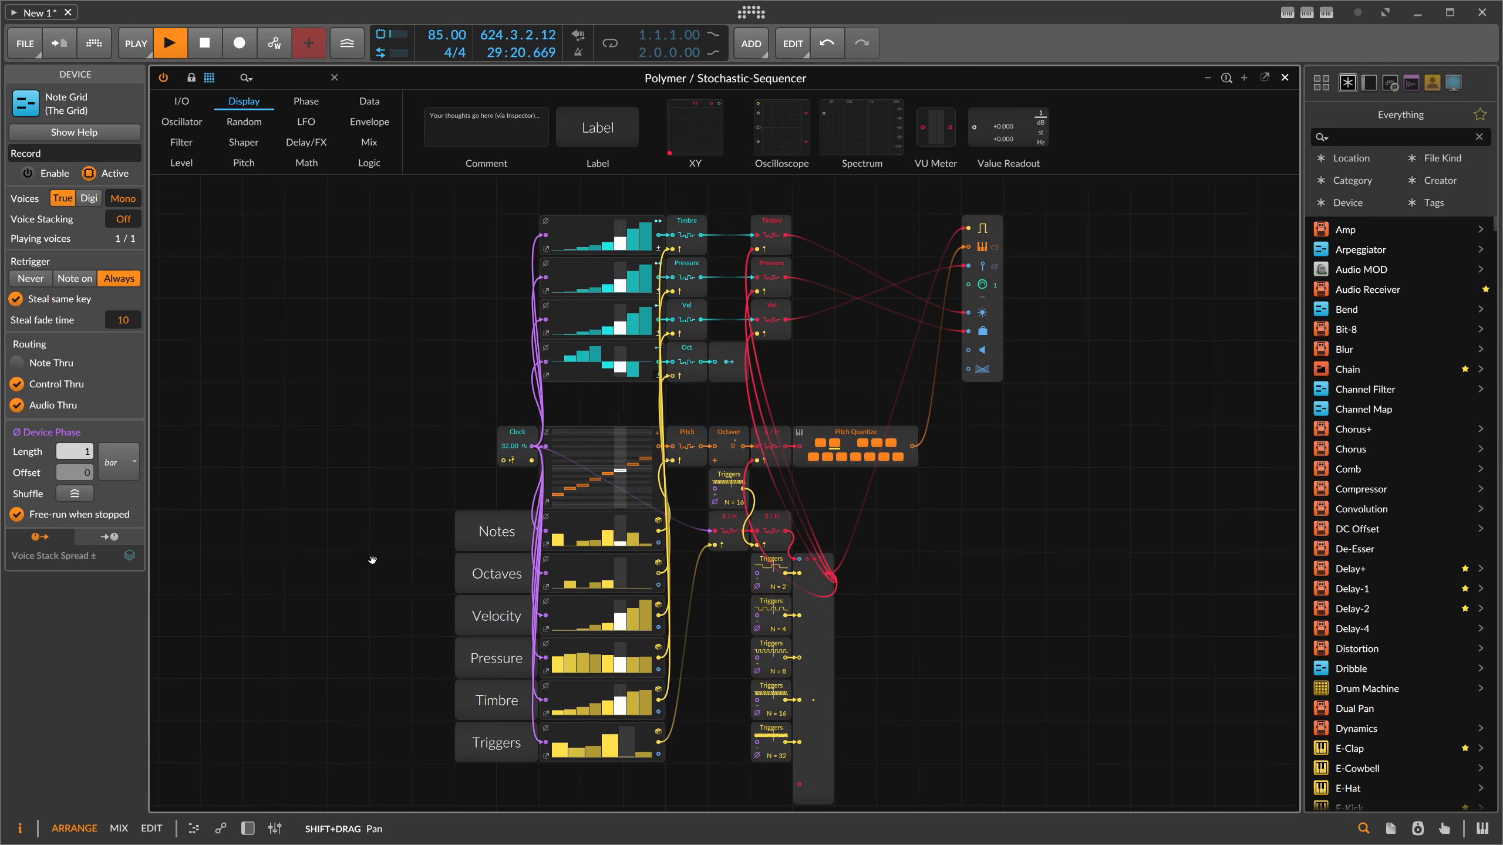